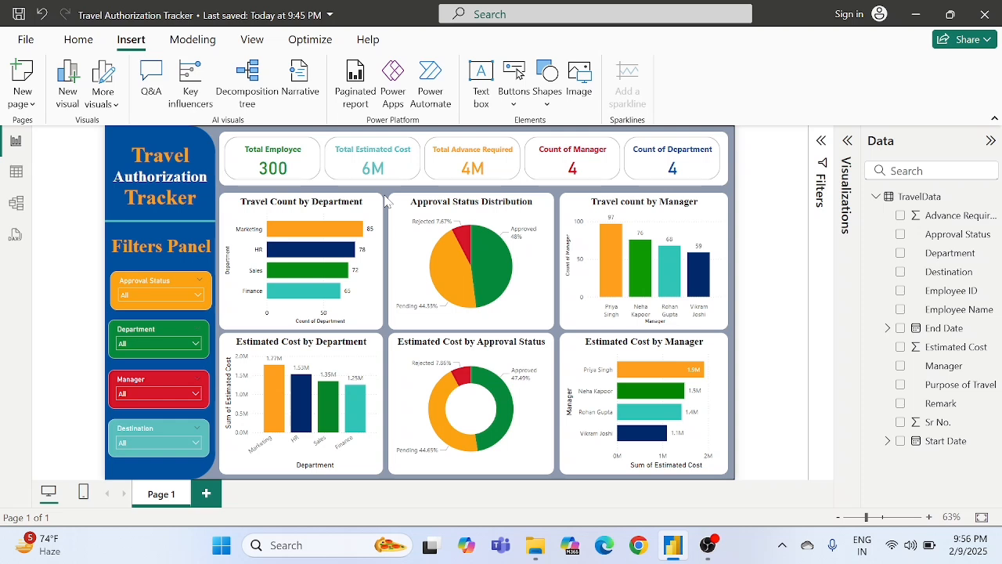
- Filter the dashboard by Approval Status to Approved and then to Rejected, and clear that filter again
left_click(147, 300)
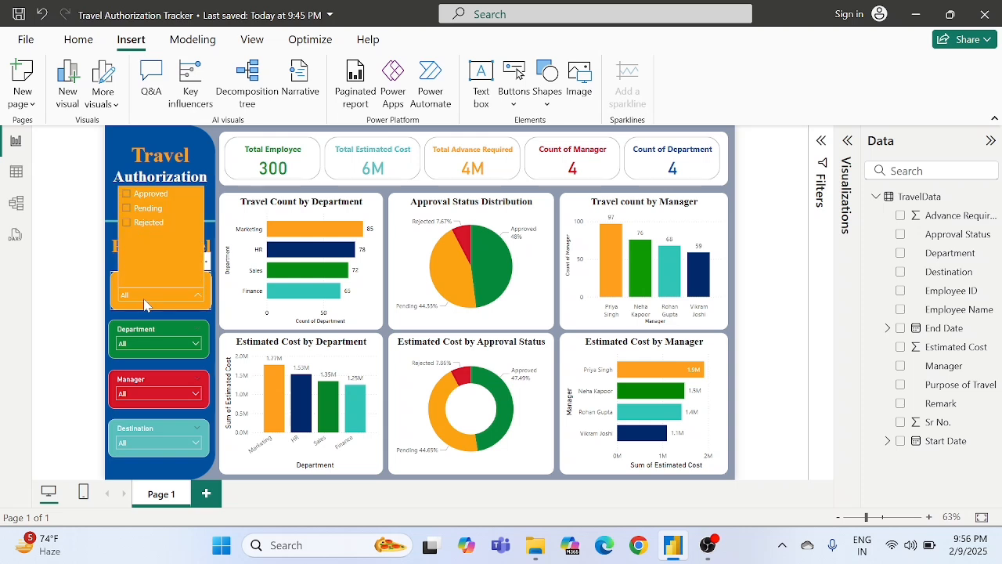
left_click(126, 197)
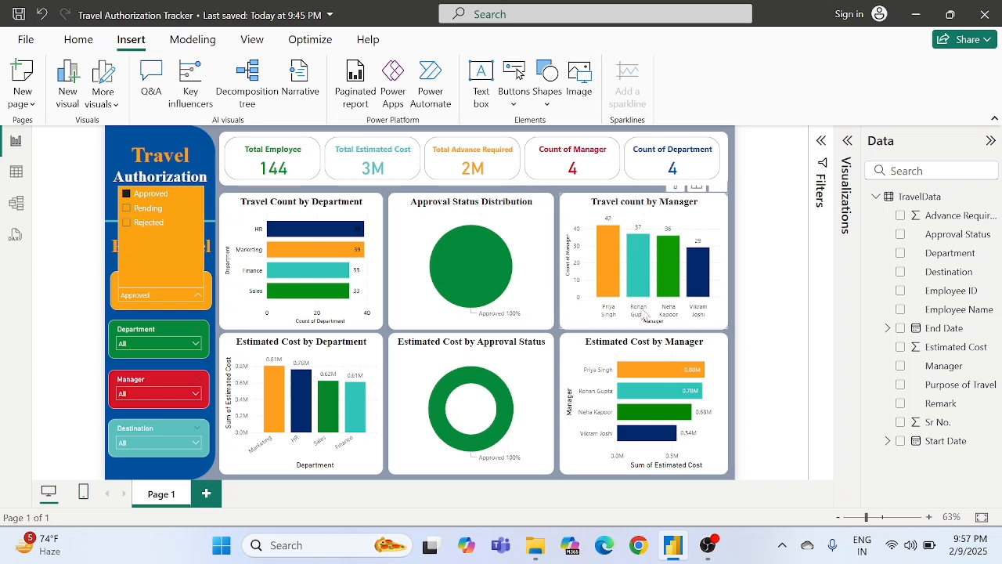
left_click(147, 224)
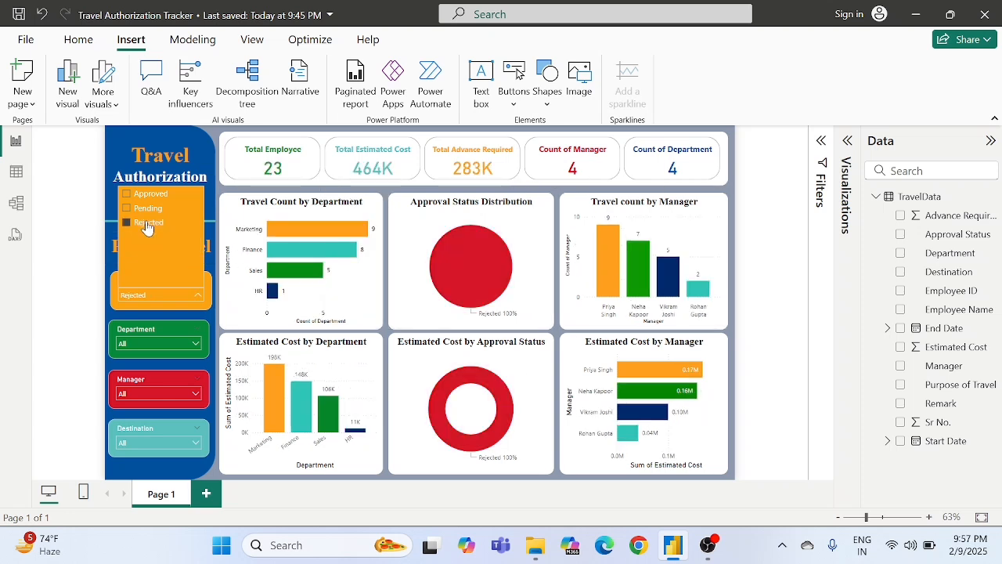
left_click(147, 224)
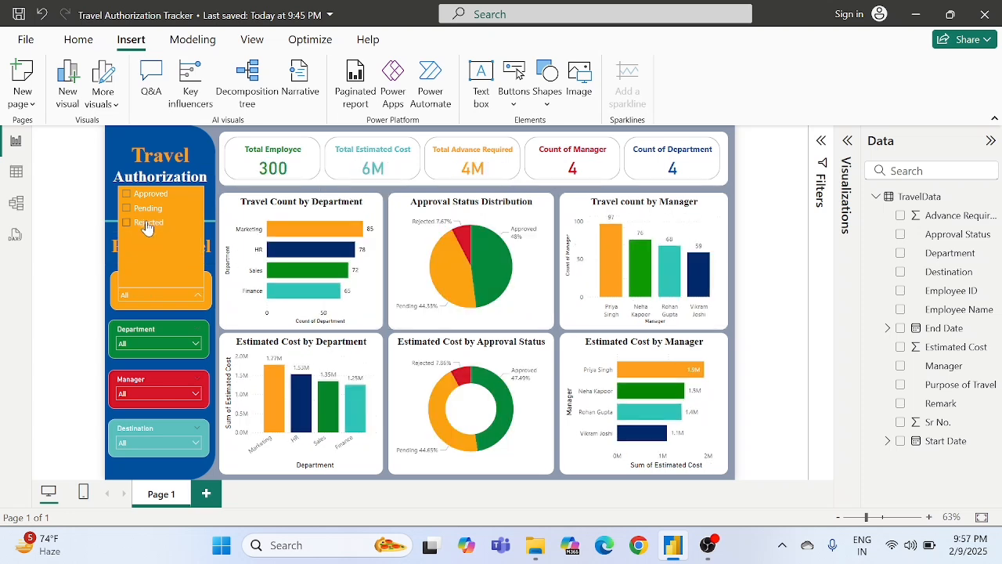
- View the Manager filter options, filter the dashboard by the destinations Agra, Allahabad and Amritsar in turn, and clear the Destination filter
left_click(137, 399)
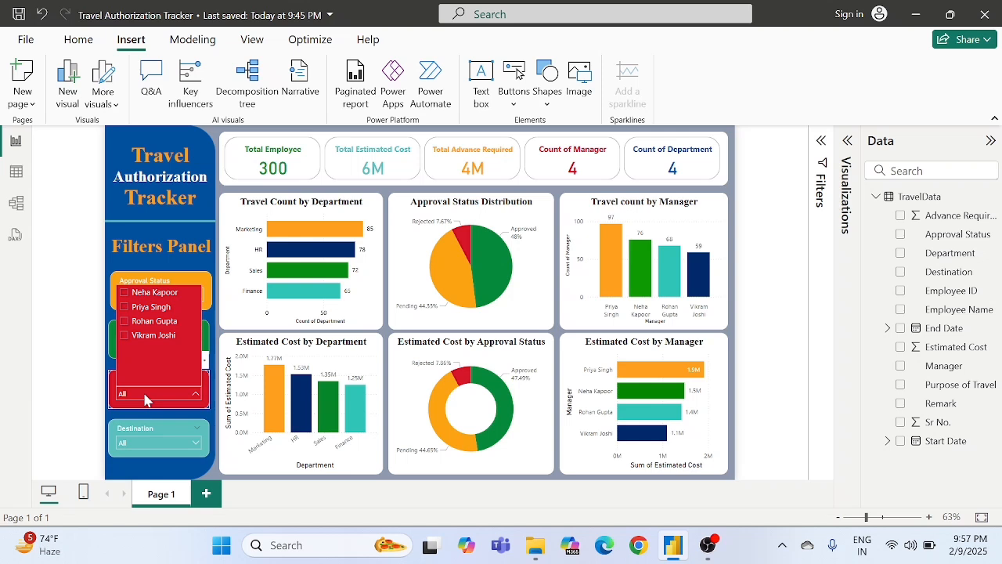
left_click(149, 443)
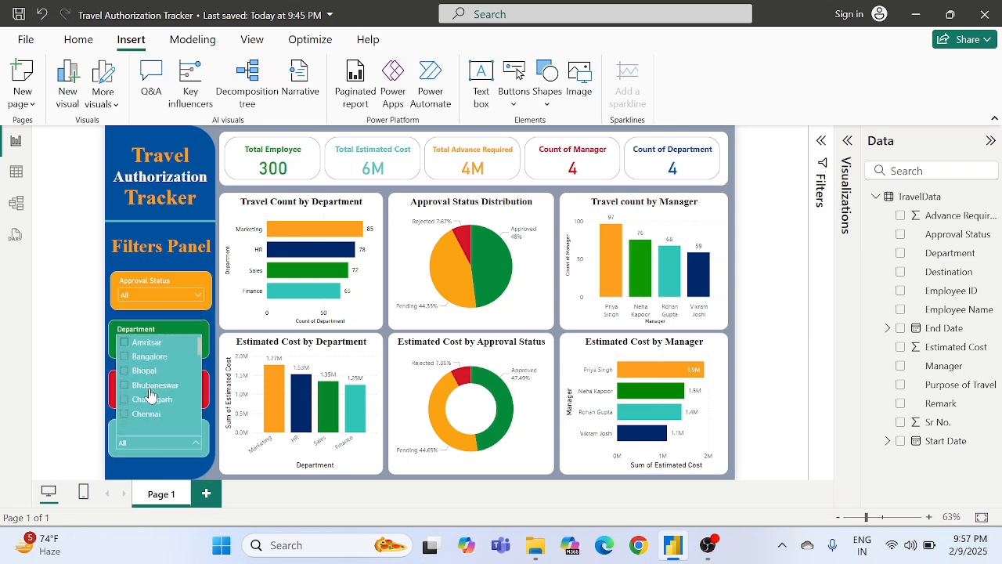
scroll(151, 394, "up", 2)
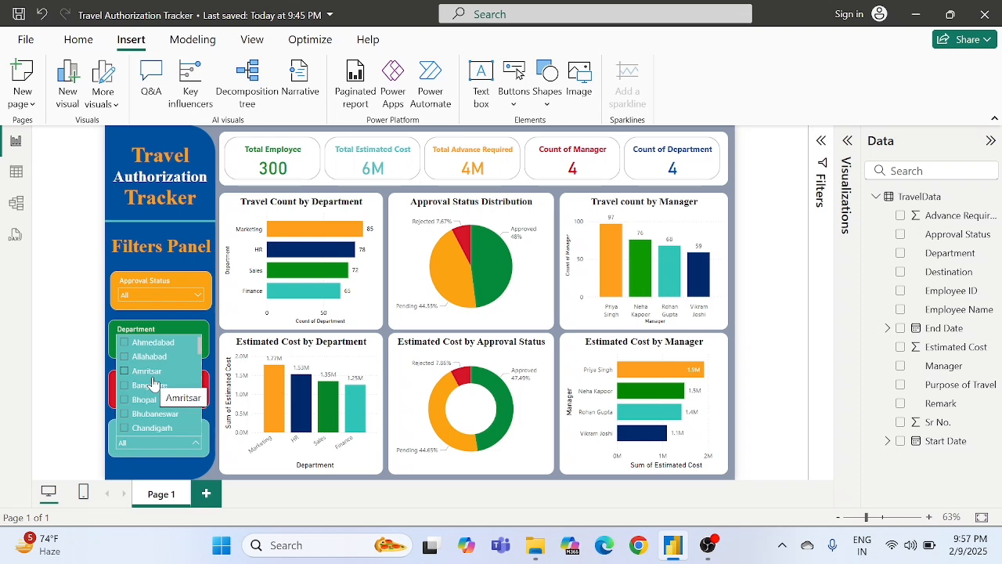
scroll(153, 383, "up", 1)
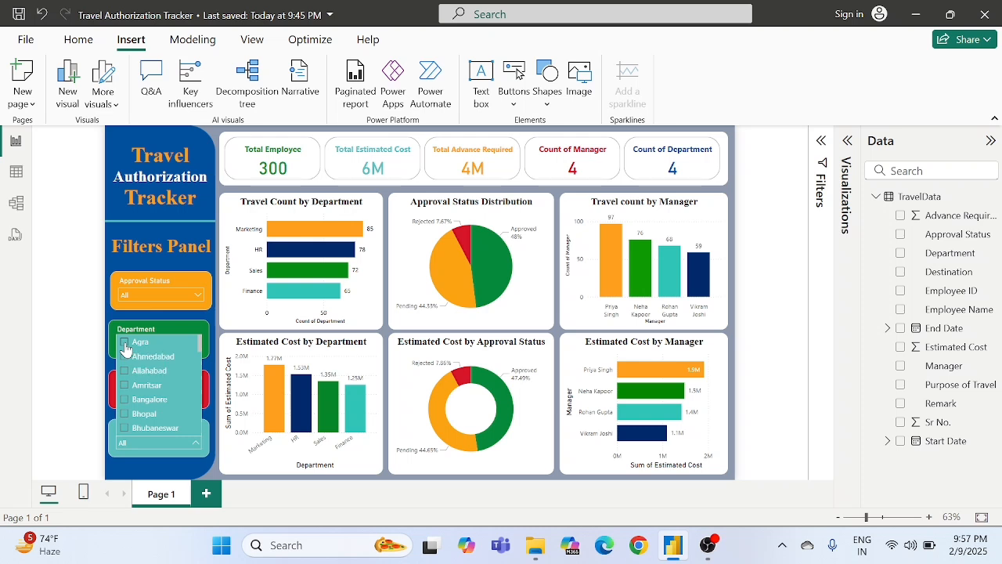
left_click(125, 344)
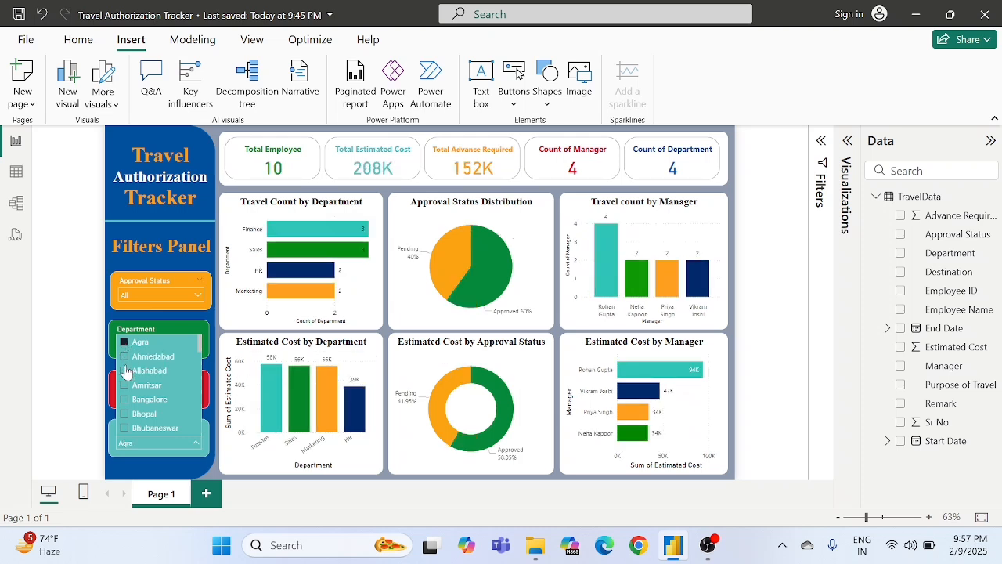
left_click(125, 370)
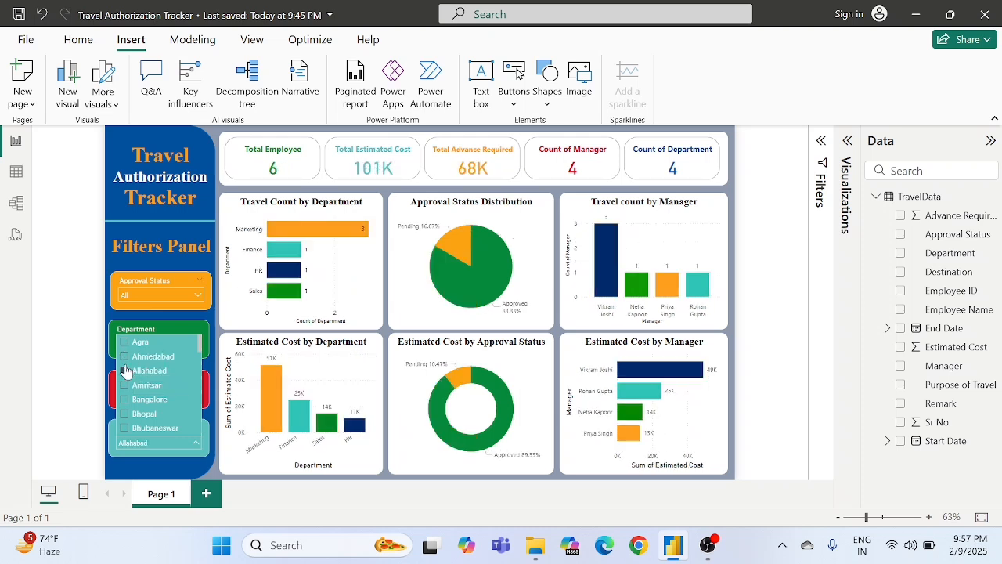
left_click(124, 386)
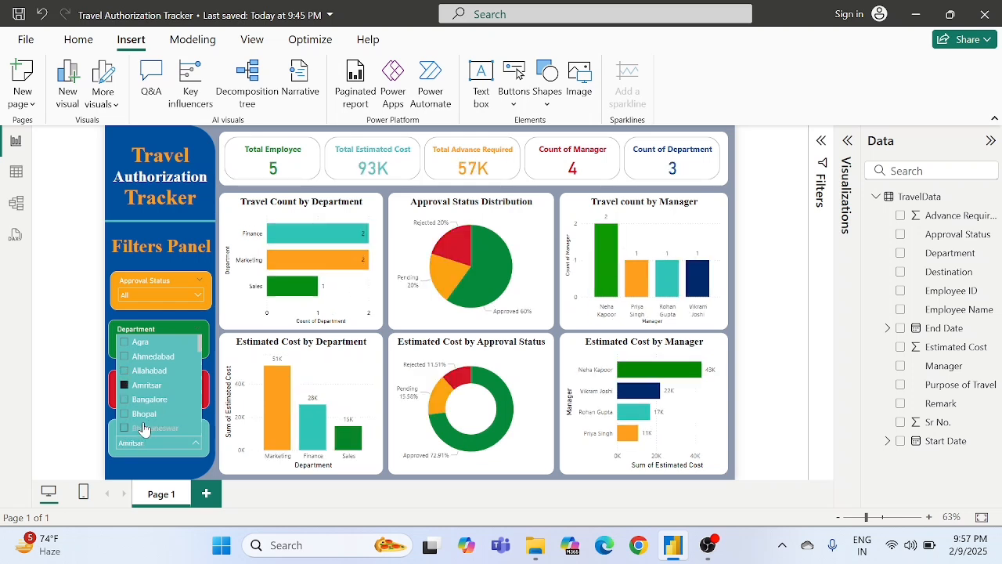
left_click(124, 385)
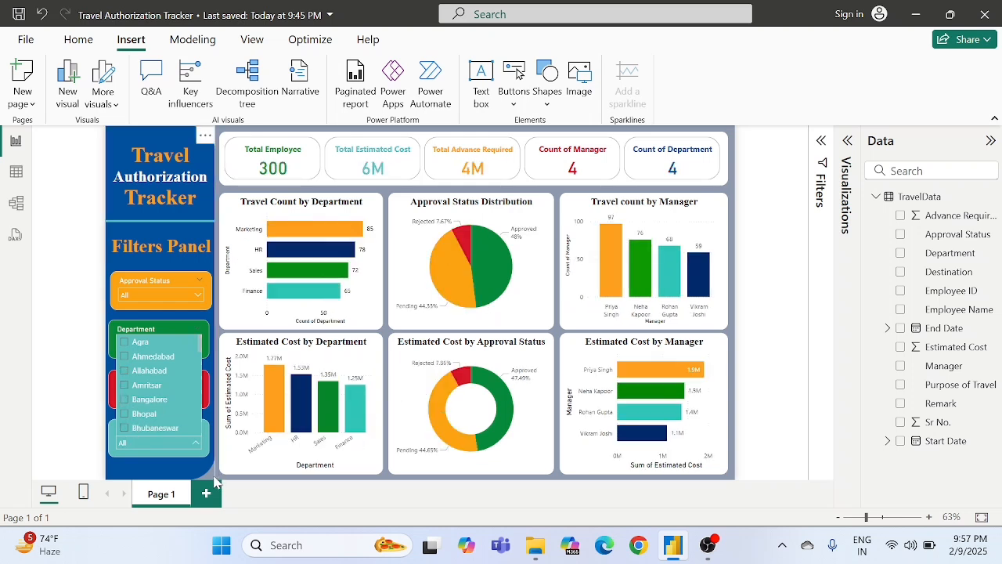
left_click(239, 486)
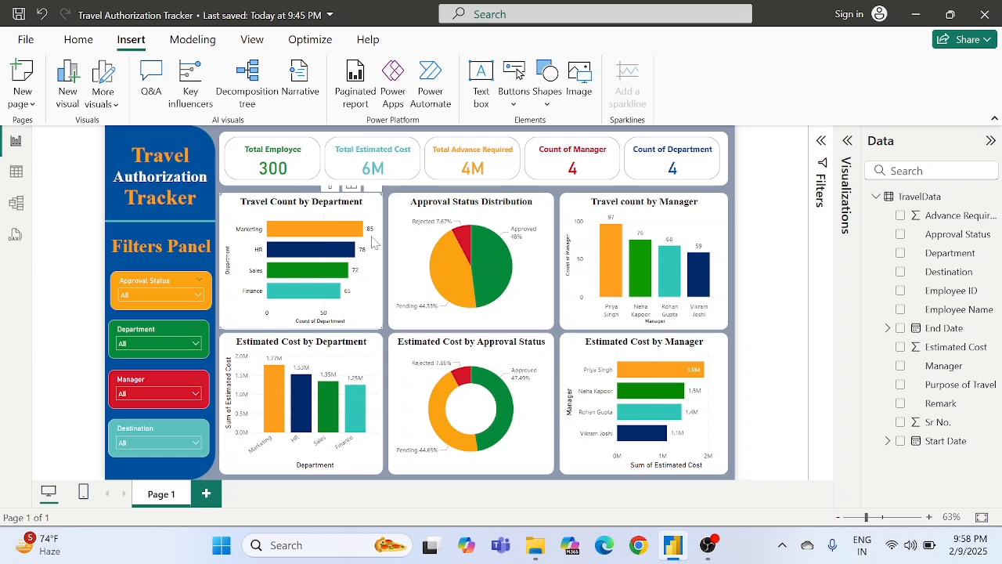
- Examine the dashboard's travel count and estimated cost charts by department, approval status and manager
mouse_move(349, 235)
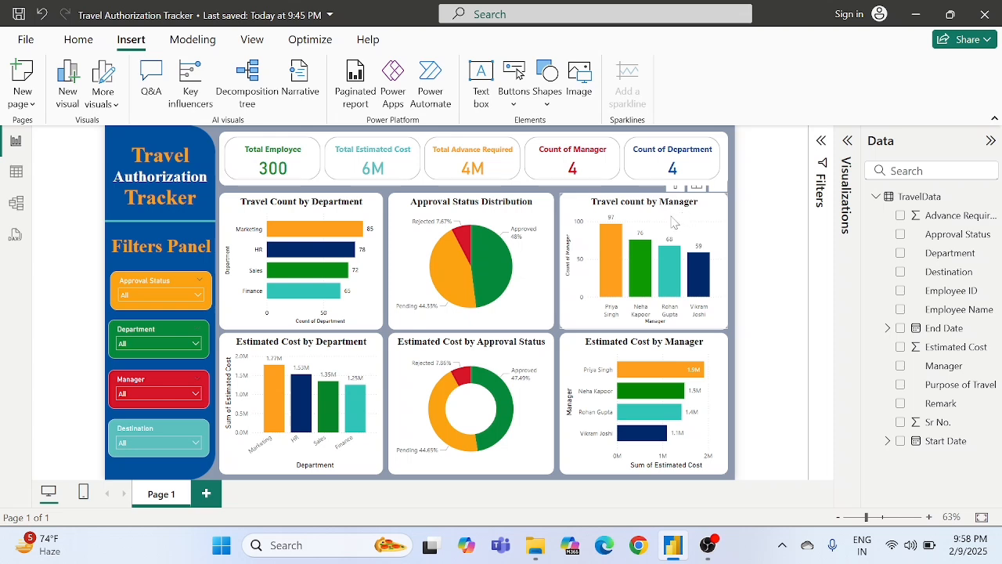
mouse_move(609, 242)
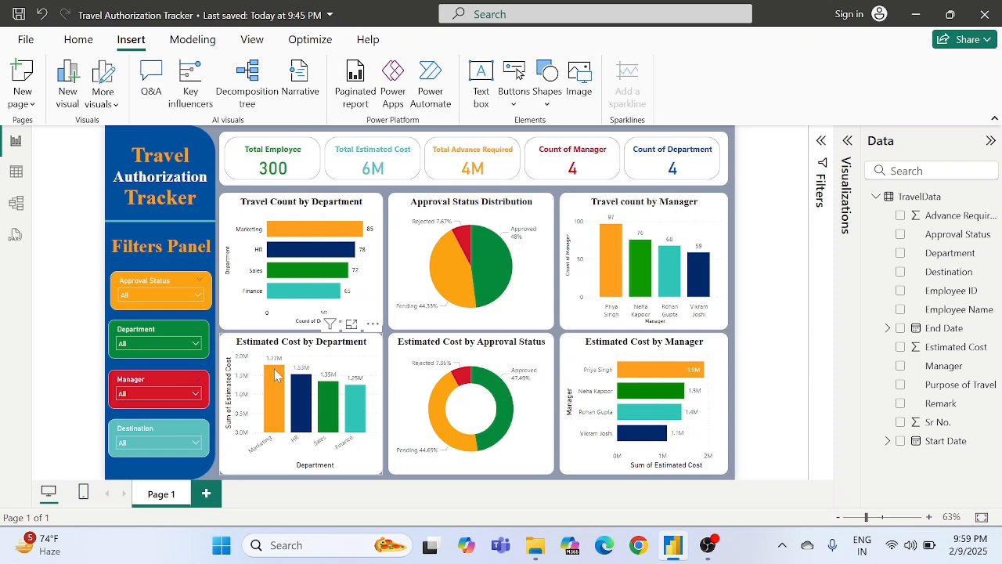
mouse_move(274, 379)
mouse_move(362, 411)
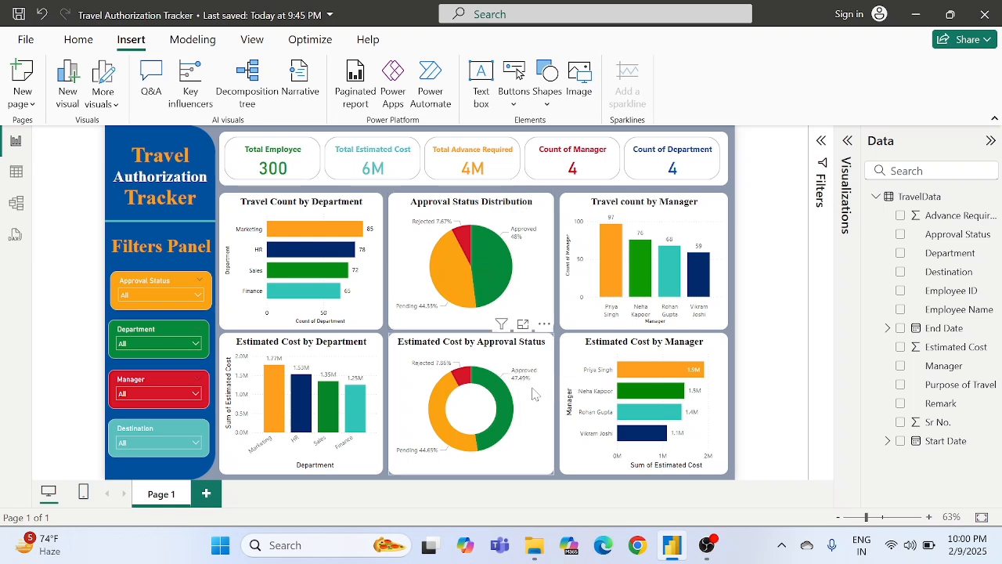
mouse_move(504, 411)
mouse_move(523, 382)
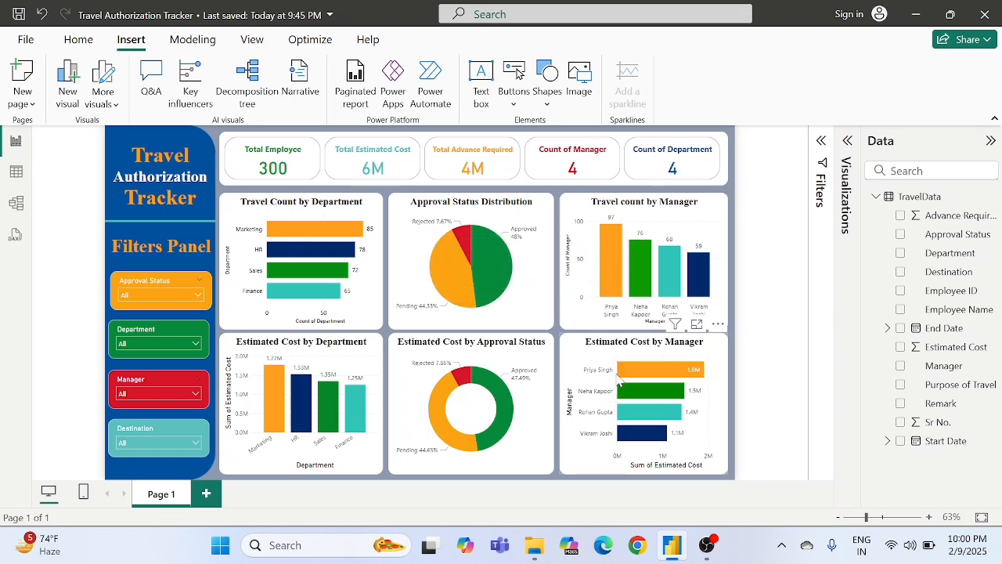
mouse_move(618, 379)
mouse_move(699, 378)
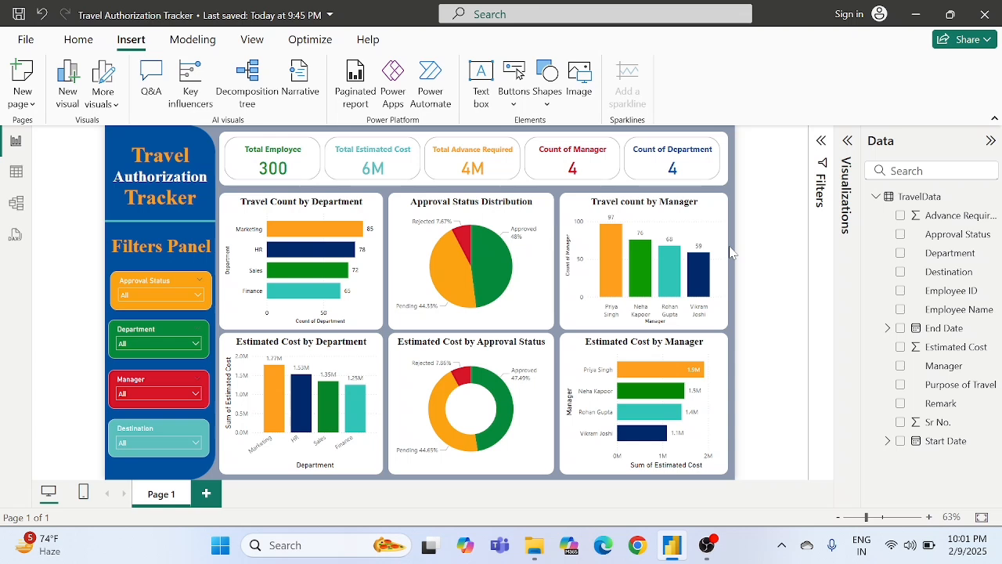
- Switch to the Travel Authorization tracker folder in File Explorer and open the TravelData workbook in Excel
key("alt+Tab")
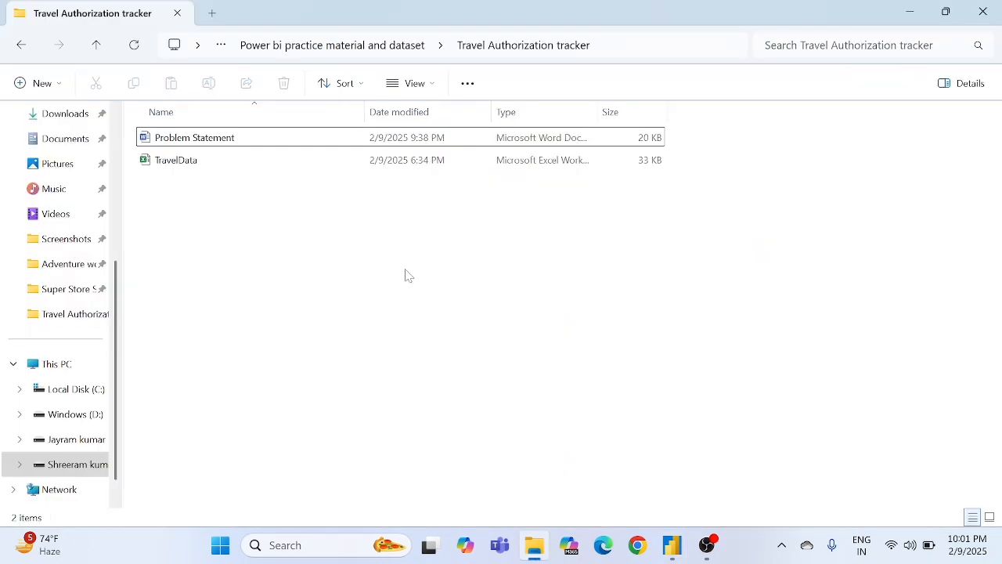
left_click_drag(259, 213, 255, 136)
left_click_drag(239, 206, 197, 173)
double_click(201, 167)
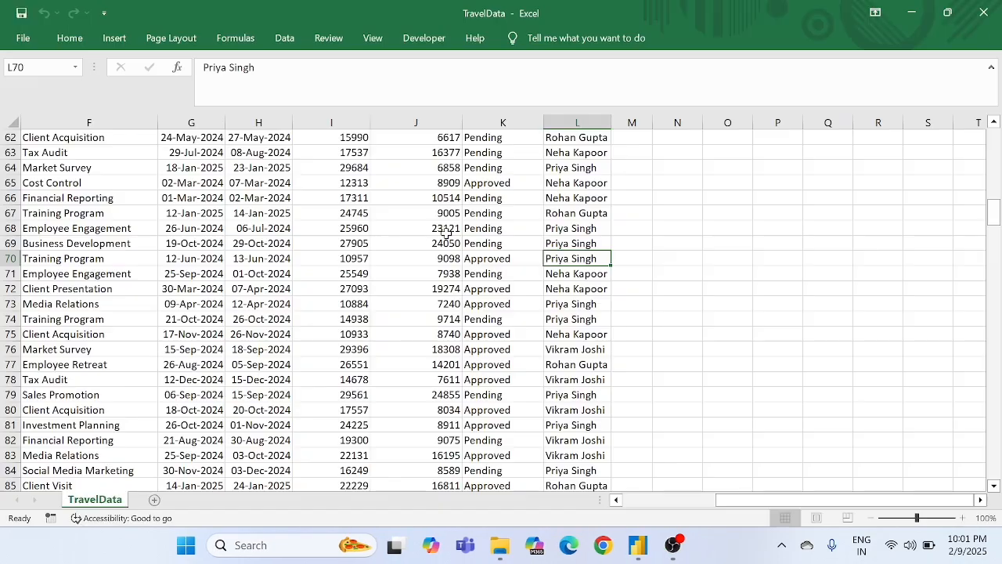
- Look over the whole TravelData sheet, return to its header row and examine the Sr No. column
scroll(116, 168, "left", 5)
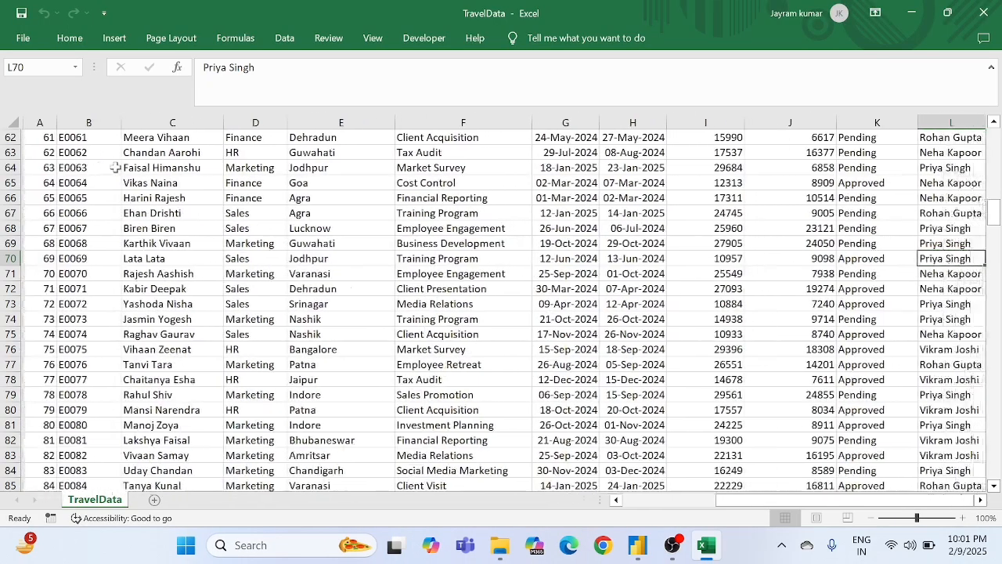
left_click(14, 123)
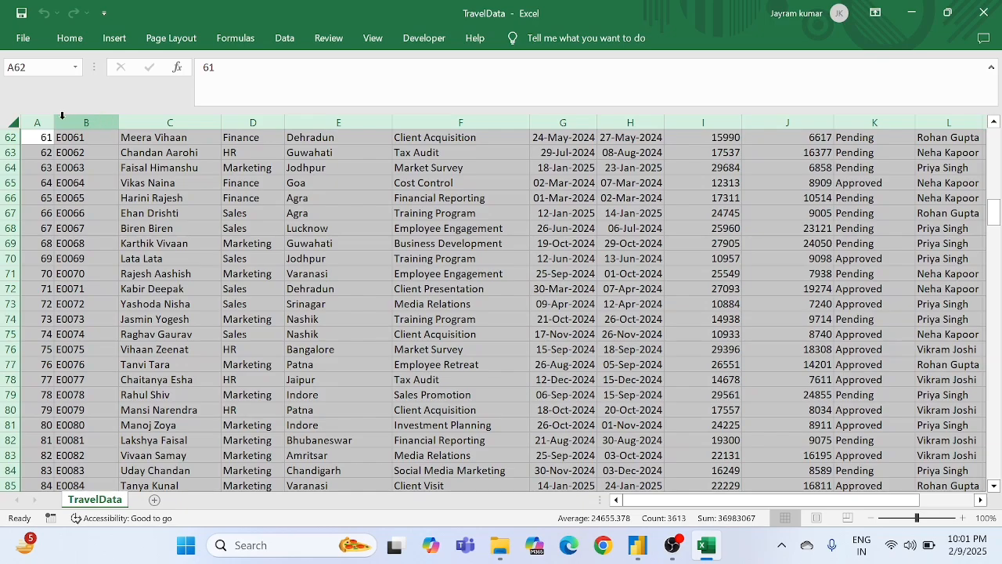
left_click(205, 228)
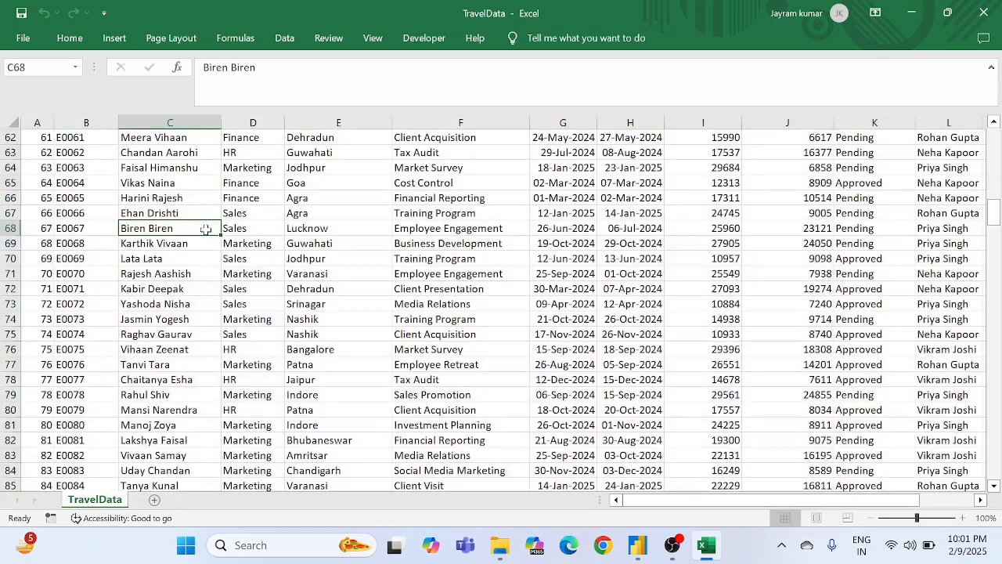
scroll(86, 186, "up", 20)
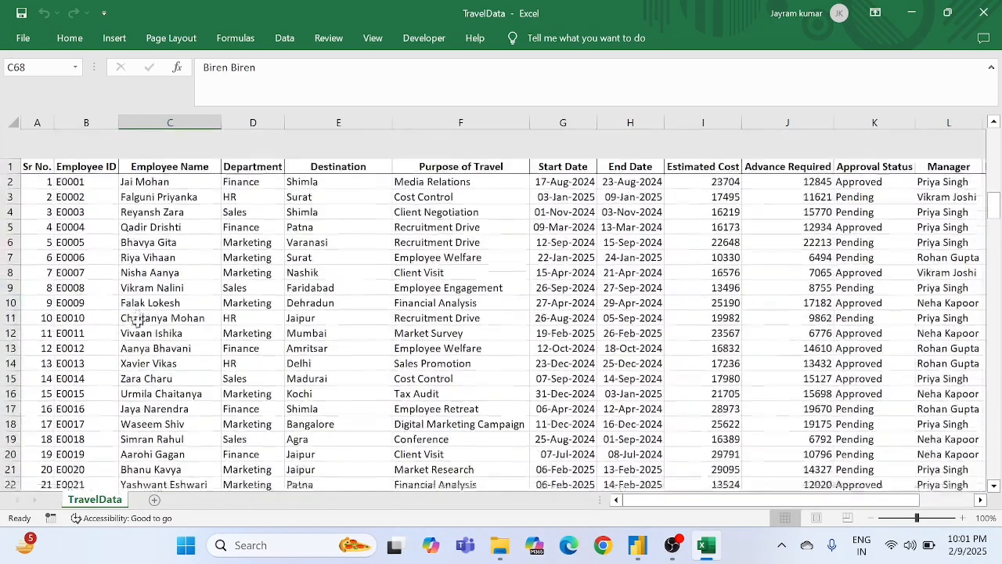
left_click(36, 138)
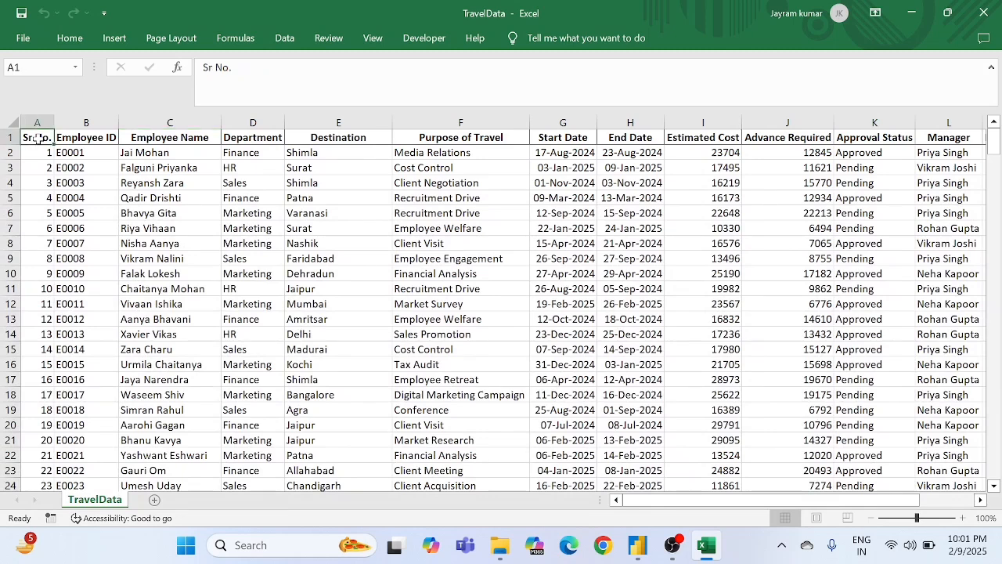
left_click_drag(37, 153, 36, 247)
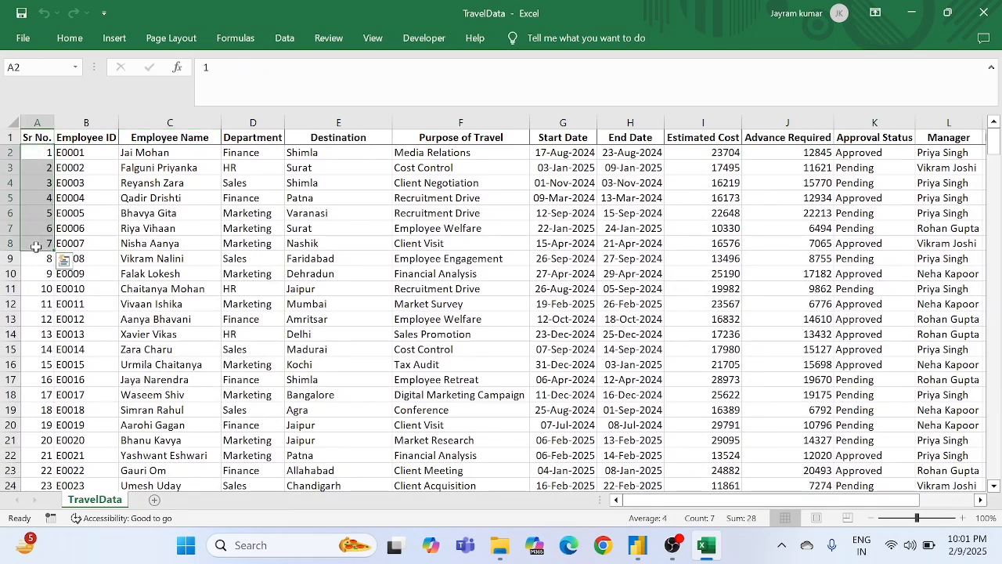
- Examine the Employee ID column, highlighting its first IDs and selecting the whole column
left_click(116, 153)
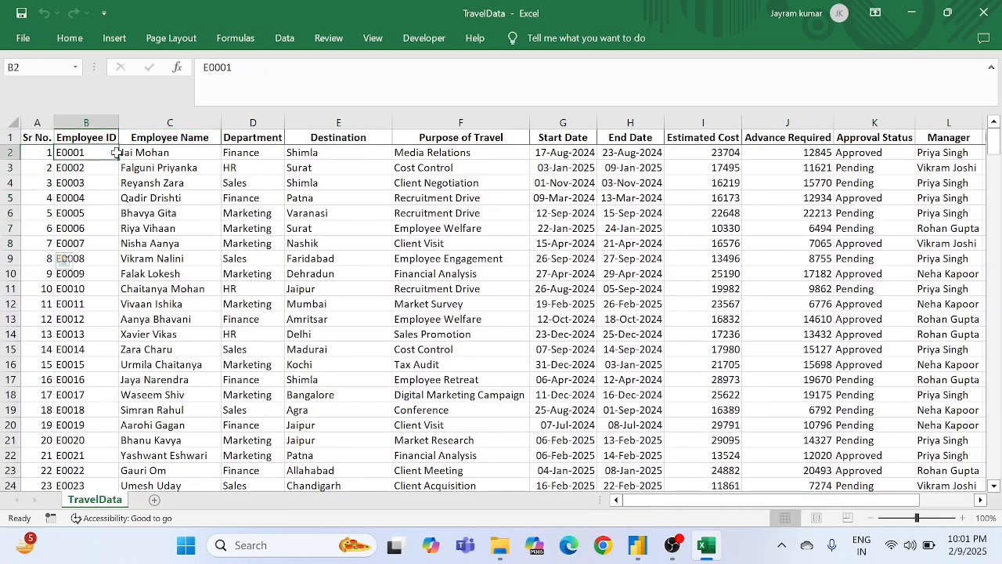
left_click_drag(84, 139, 82, 207)
left_click(70, 243)
left_click(83, 139)
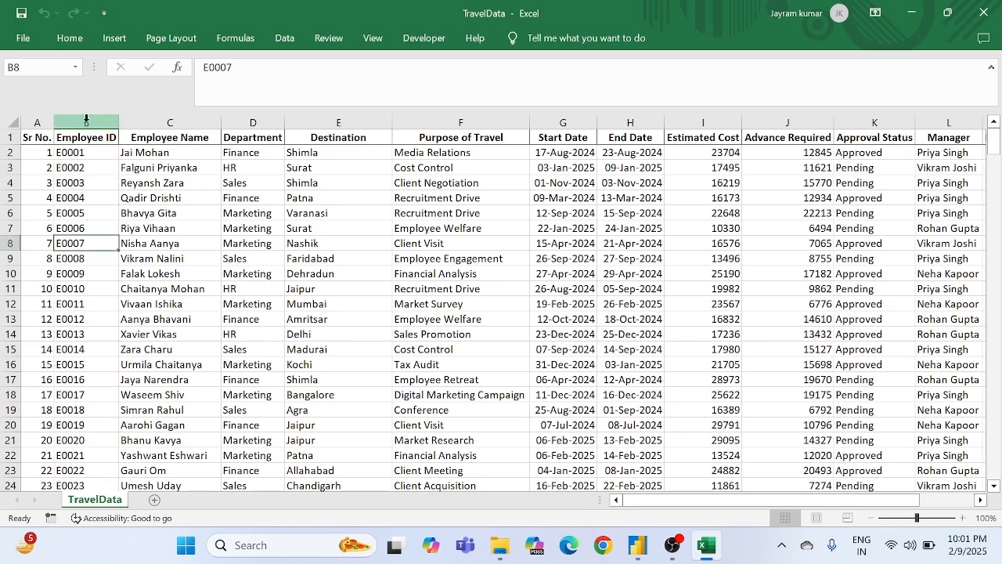
key("ctrl+shift+Down")
left_click(88, 195)
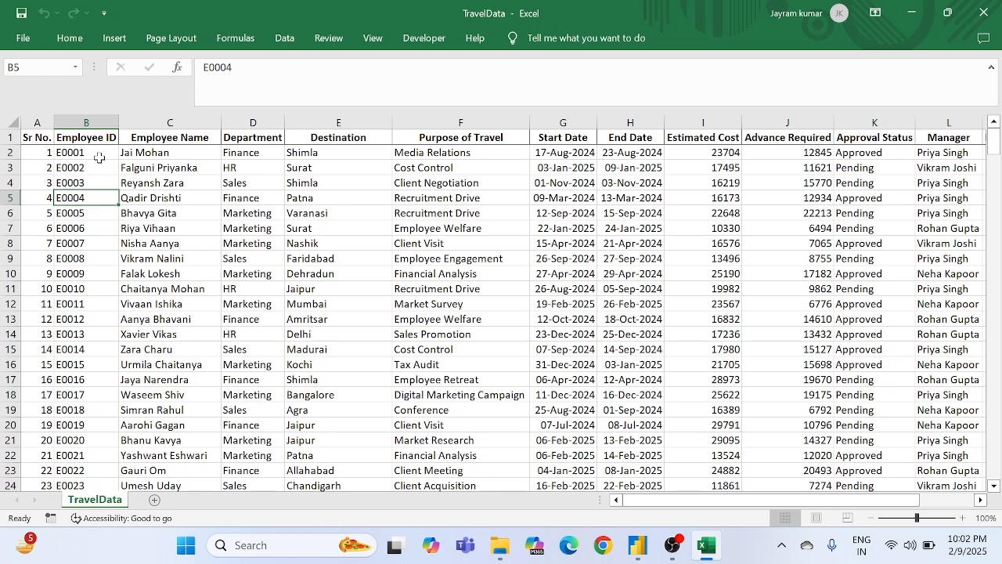
left_click_drag(84, 152, 81, 200)
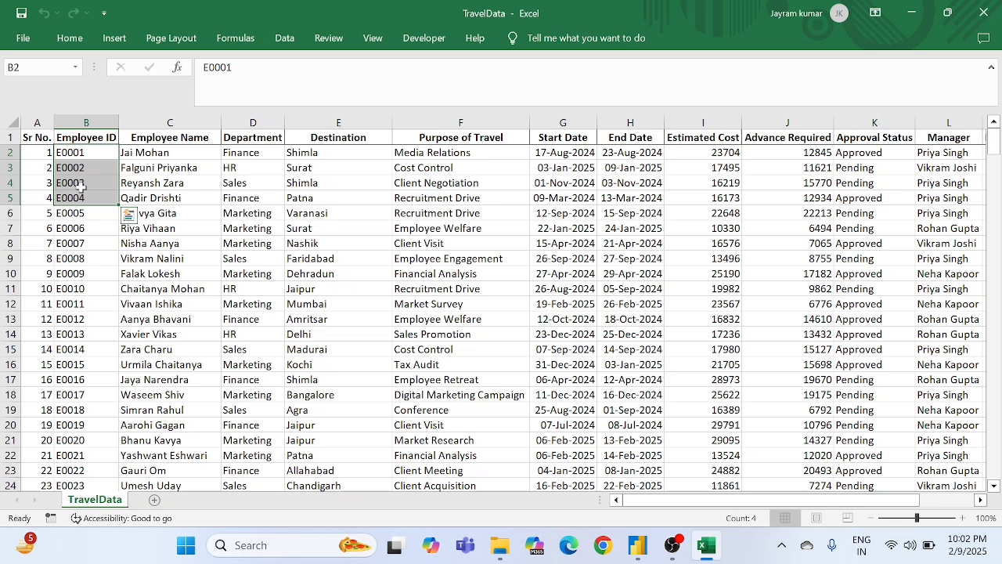
left_click(95, 122)
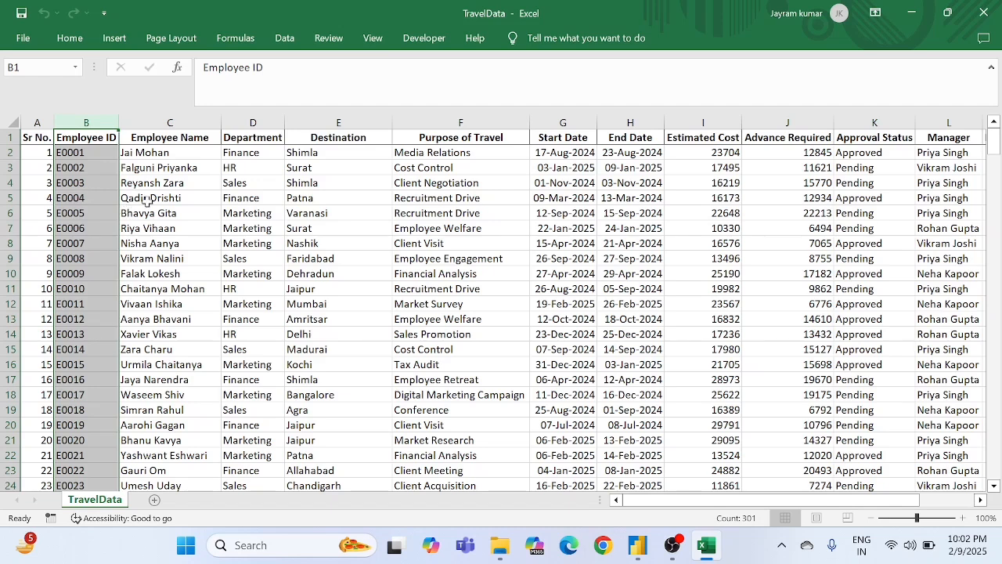
- Examine the Employee Name column and the Department column's header and first entries
left_click(169, 123)
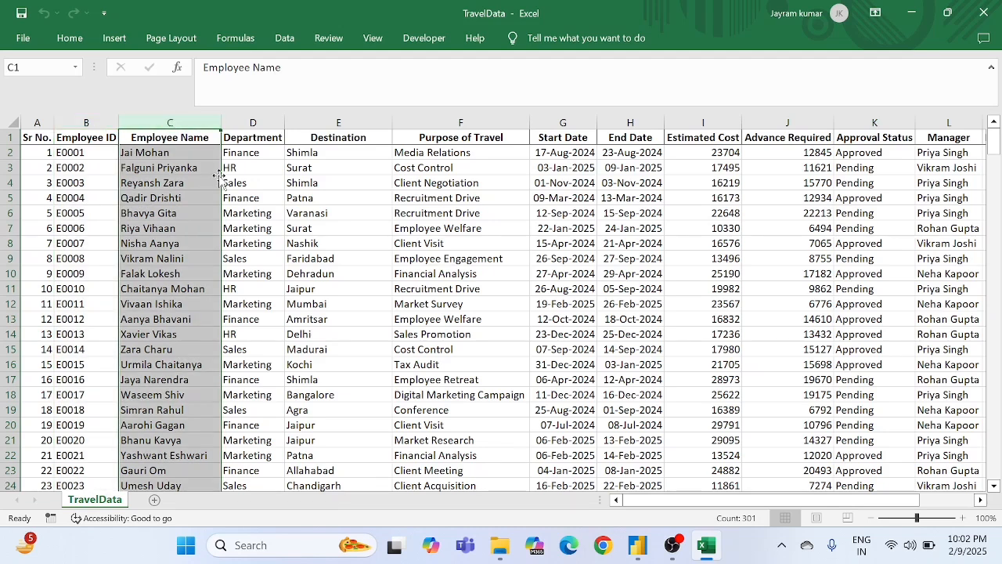
left_click(236, 139)
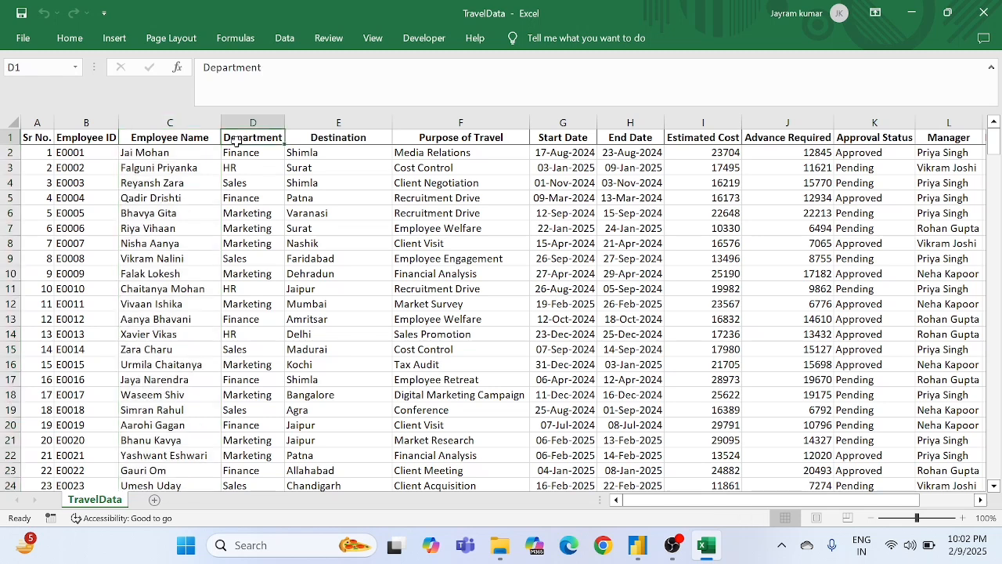
left_click(253, 182)
left_click(254, 154)
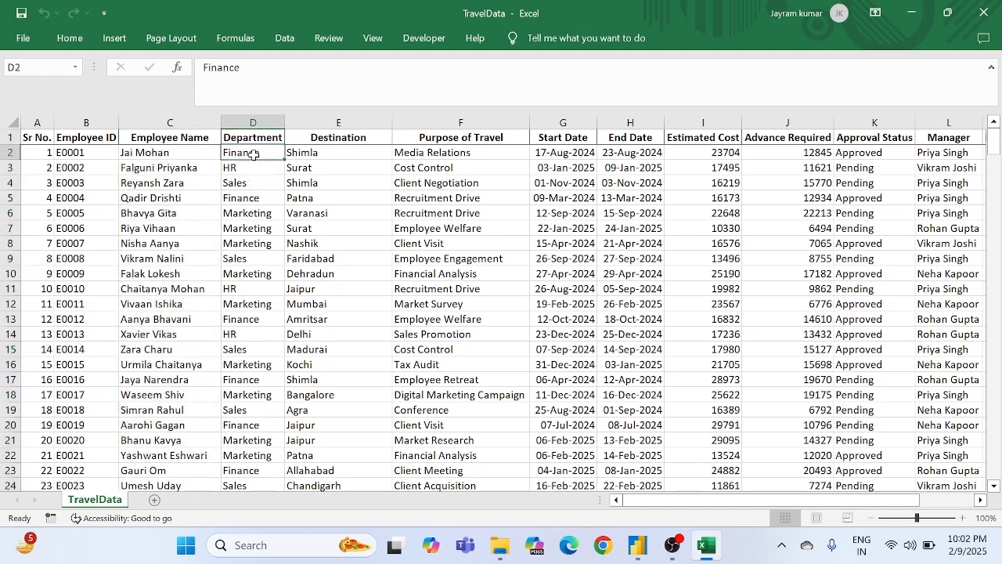
left_click(241, 200)
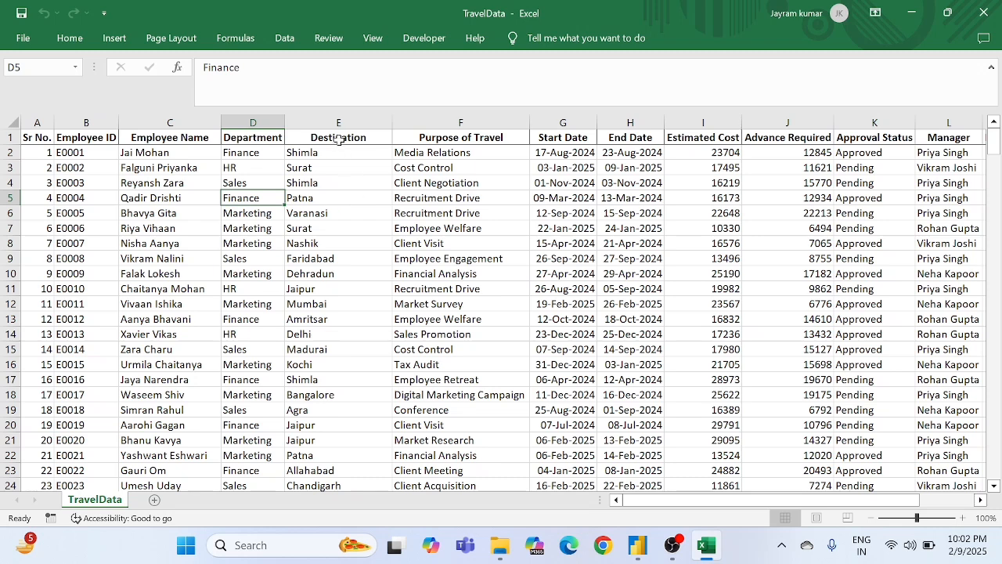
- Examine the Destination column's header and its first entries
left_click(338, 131)
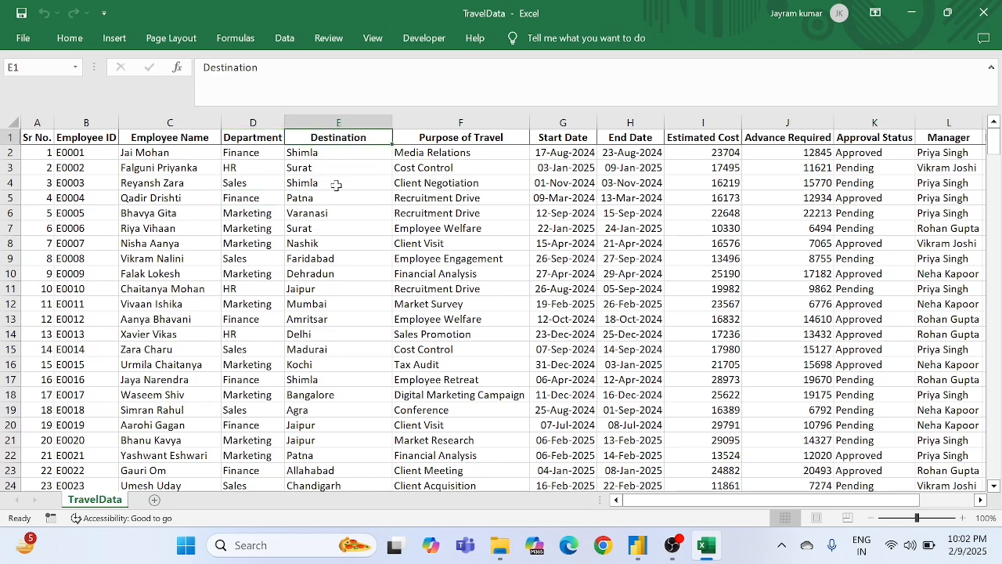
left_click(327, 212)
scroll(425, 187, "right", 1)
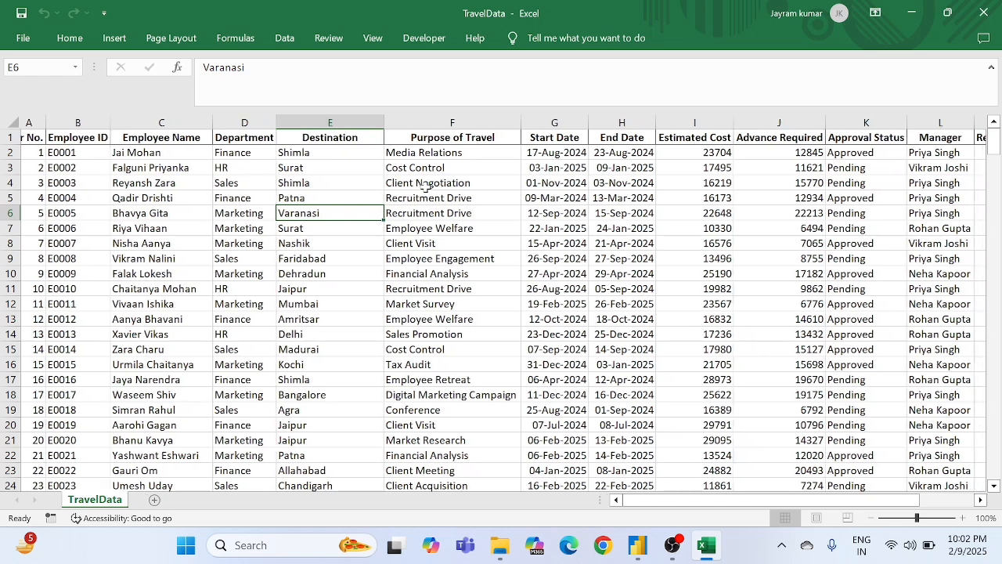
- Examine the Purpose of Travel column, highlighting its first entries and checking the Media Relations and Recruitment Drive rows
scroll(426, 186, "left", 1)
left_click_drag(436, 165, 456, 270)
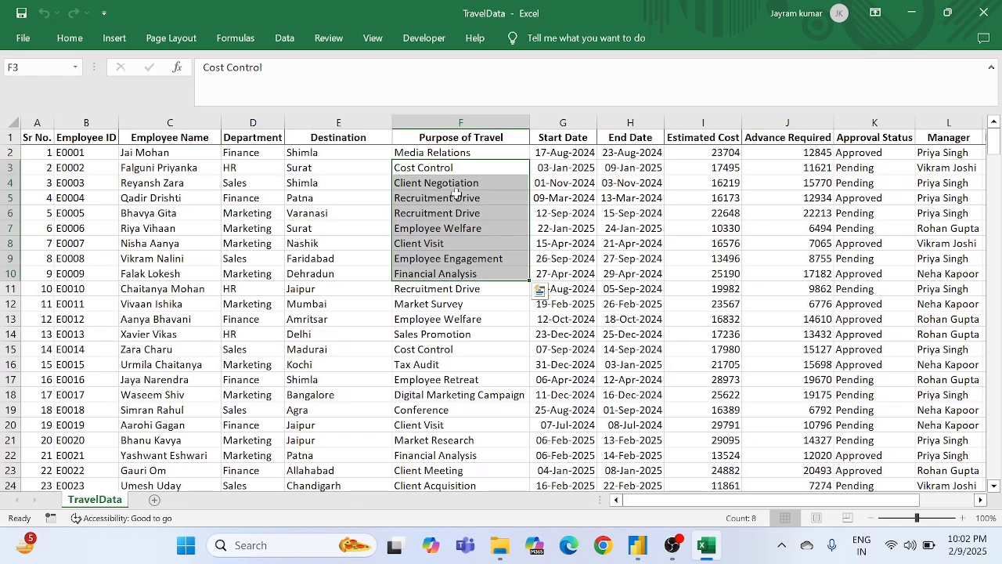
left_click(429, 153)
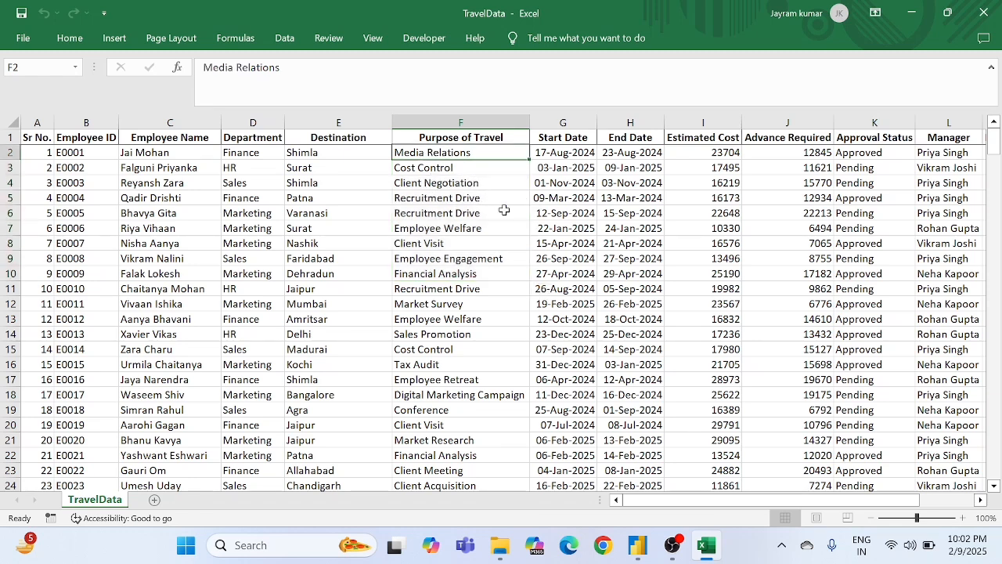
left_click(452, 213)
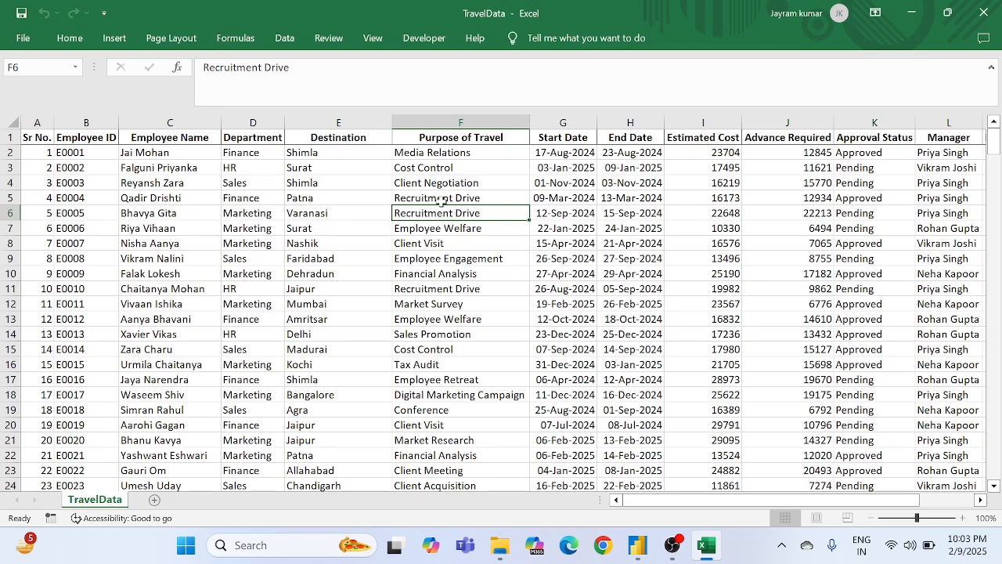
left_click(418, 199)
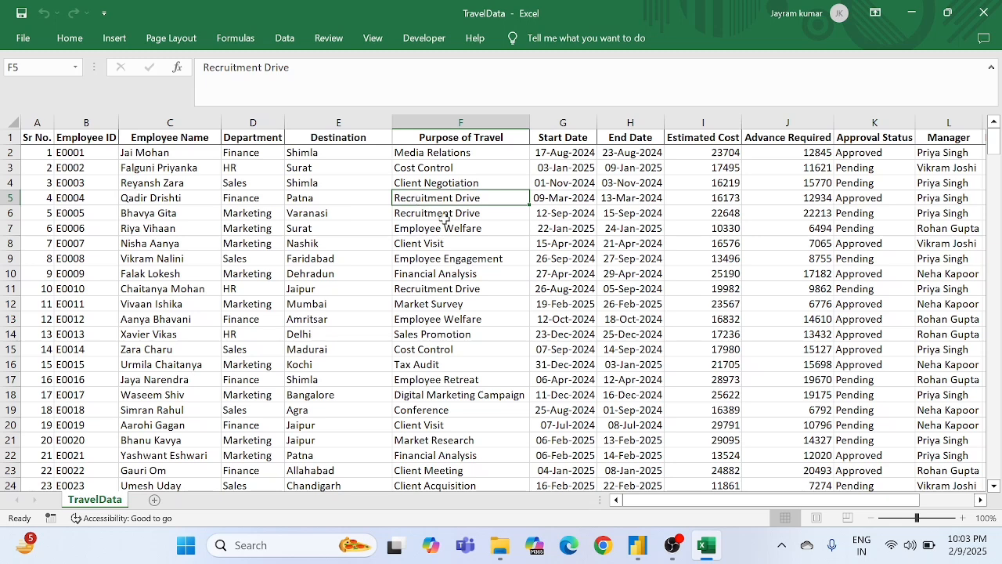
left_click(444, 219)
left_click_drag(437, 201, 465, 227)
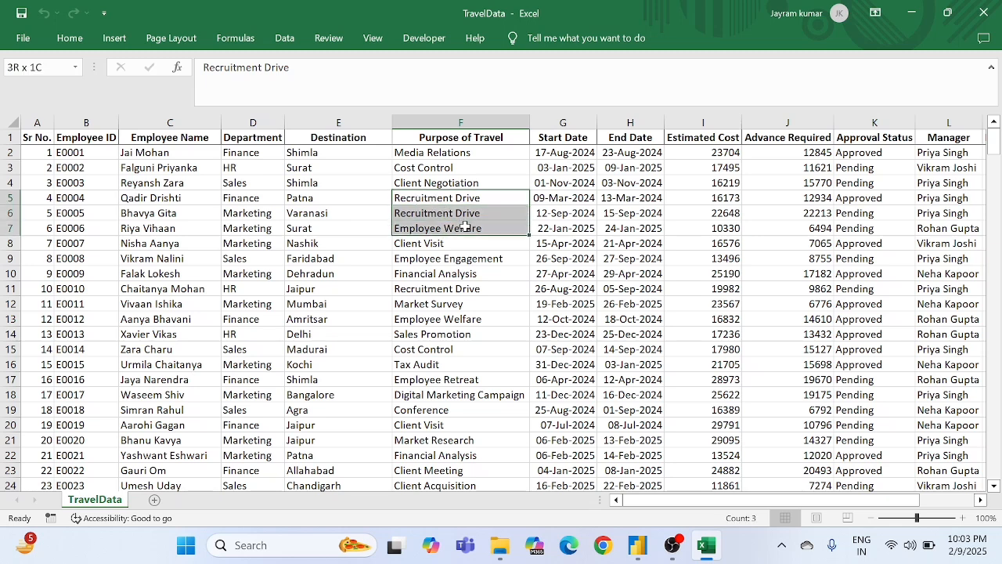
left_click(447, 213)
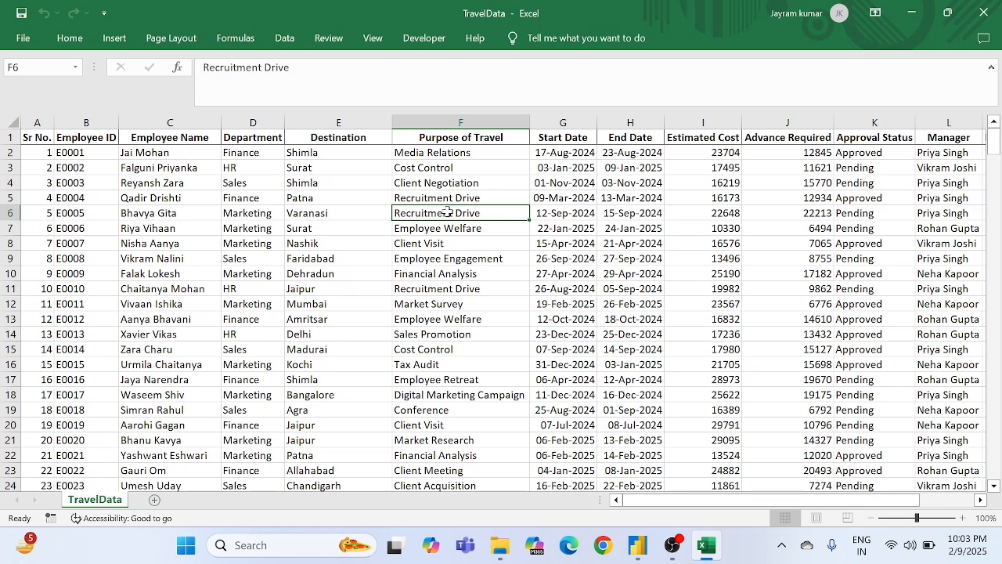
- Examine the Start Date and End Date columns, highlighting a range of dates in each
left_click(588, 184)
left_click(548, 197)
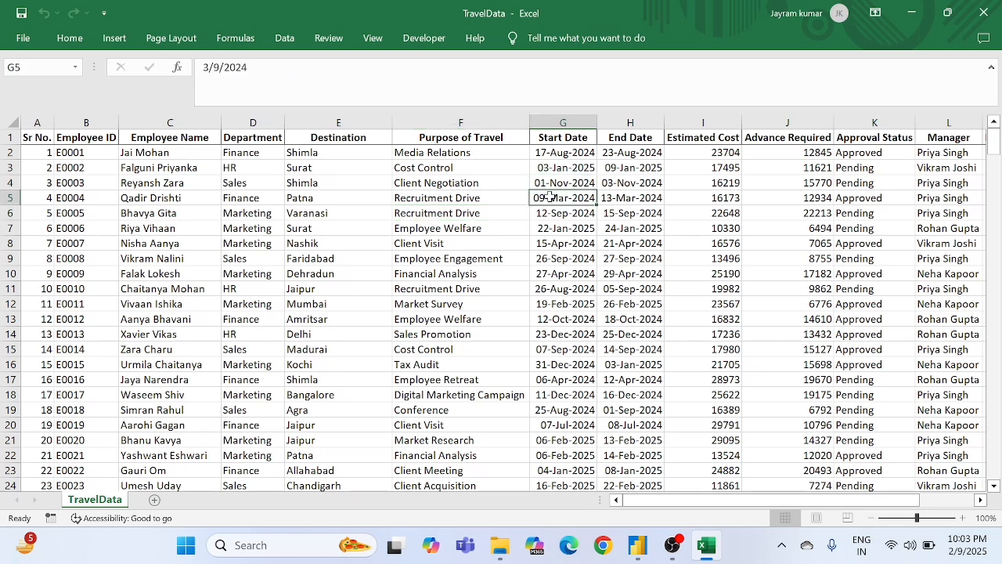
left_click(625, 202)
left_click_drag(562, 168, 556, 270)
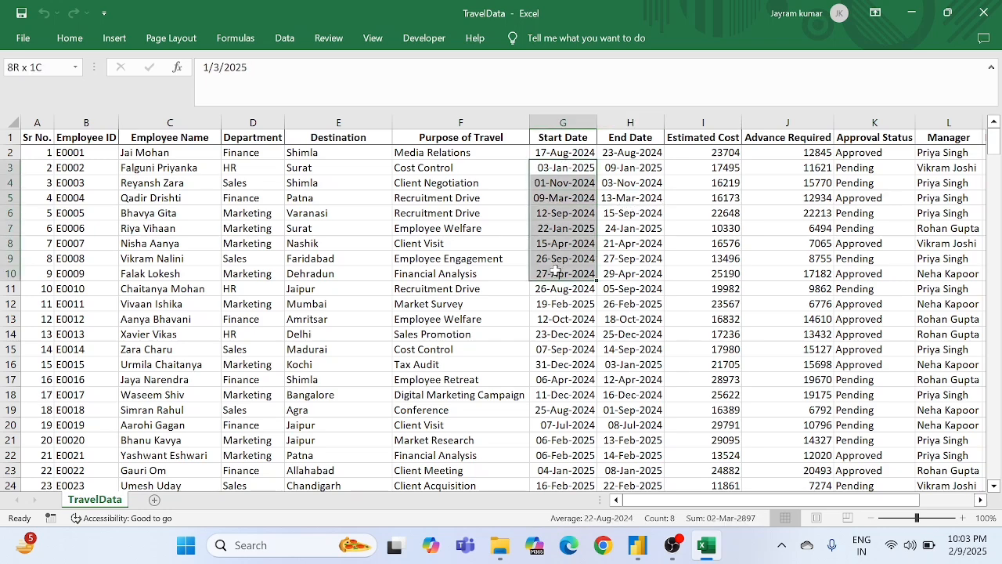
left_click_drag(626, 228, 626, 273)
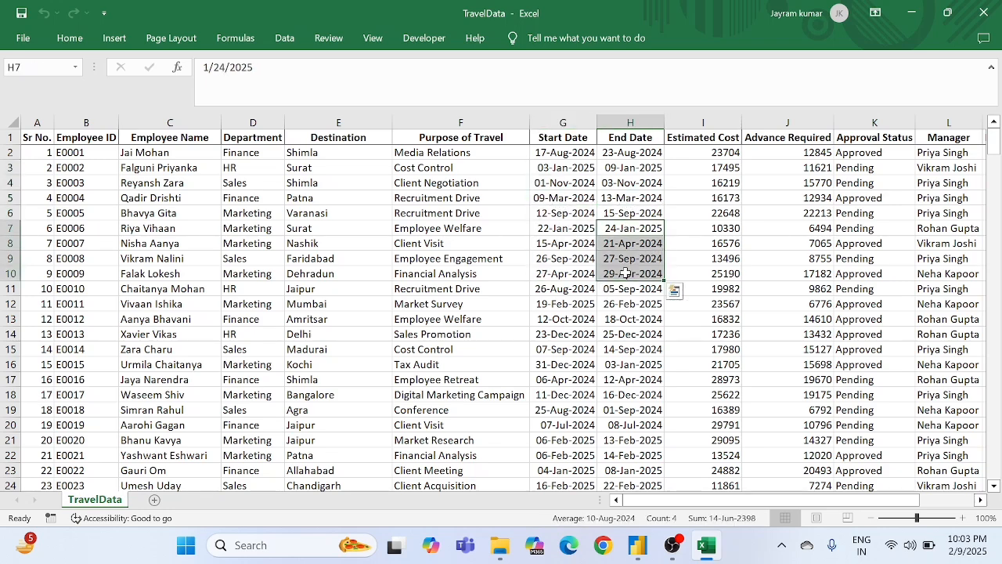
left_click(631, 214)
- Examine the Estimated Cost column, highlighting several of its first amounts and checking individual cells in rows 4 to 7
scroll(627, 195, "right", 2)
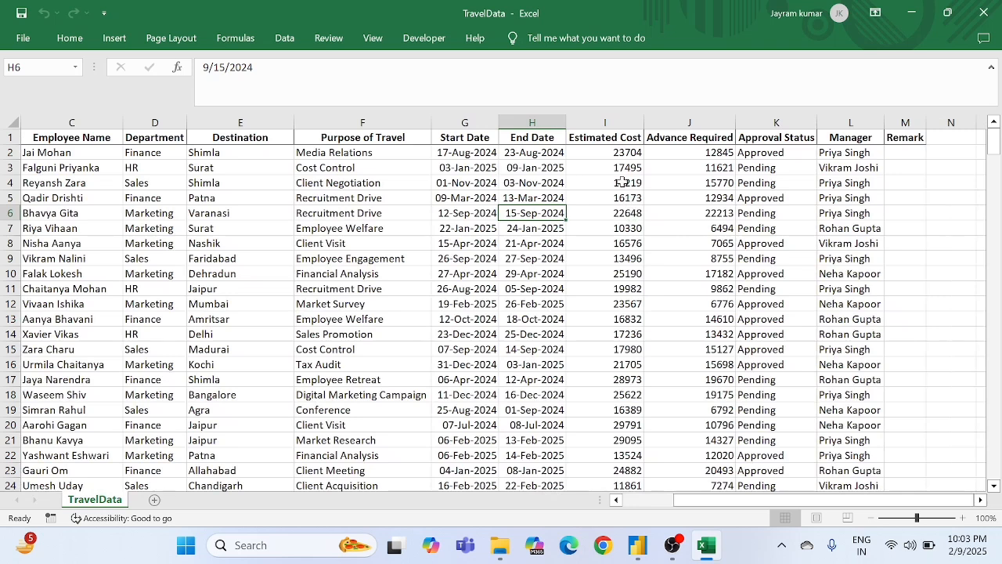
left_click_drag(622, 182, 625, 231)
left_click(611, 182)
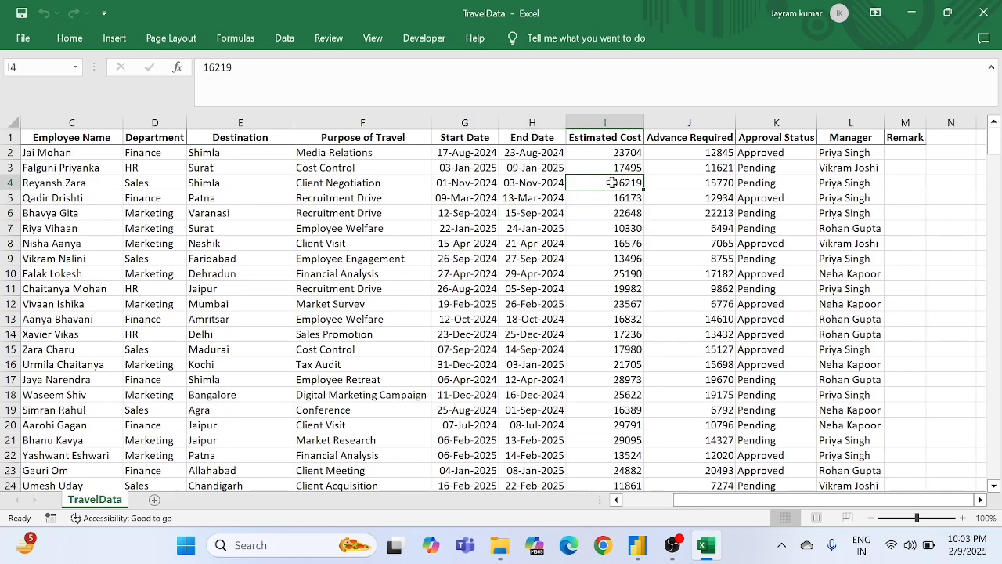
left_click(627, 198)
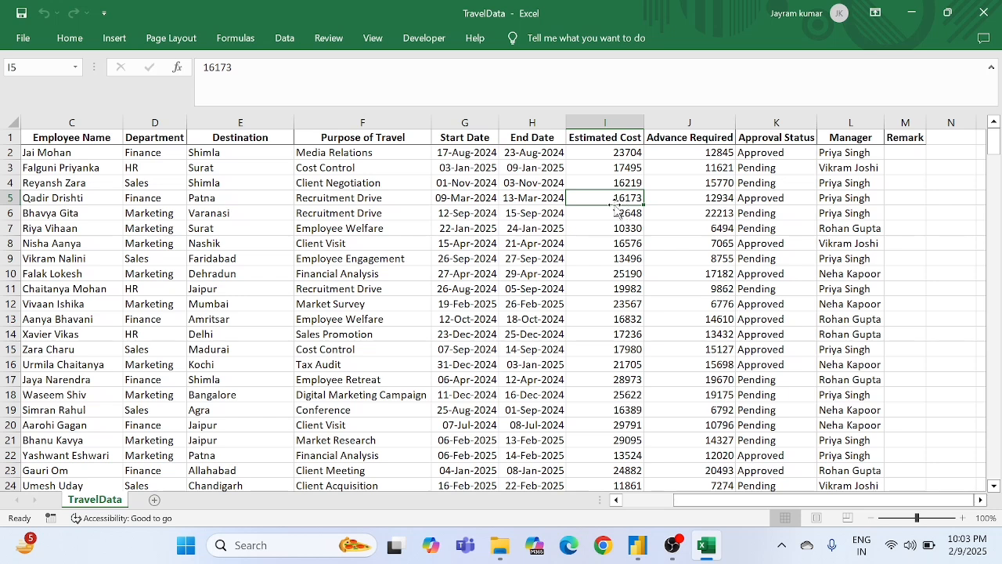
left_click(610, 225)
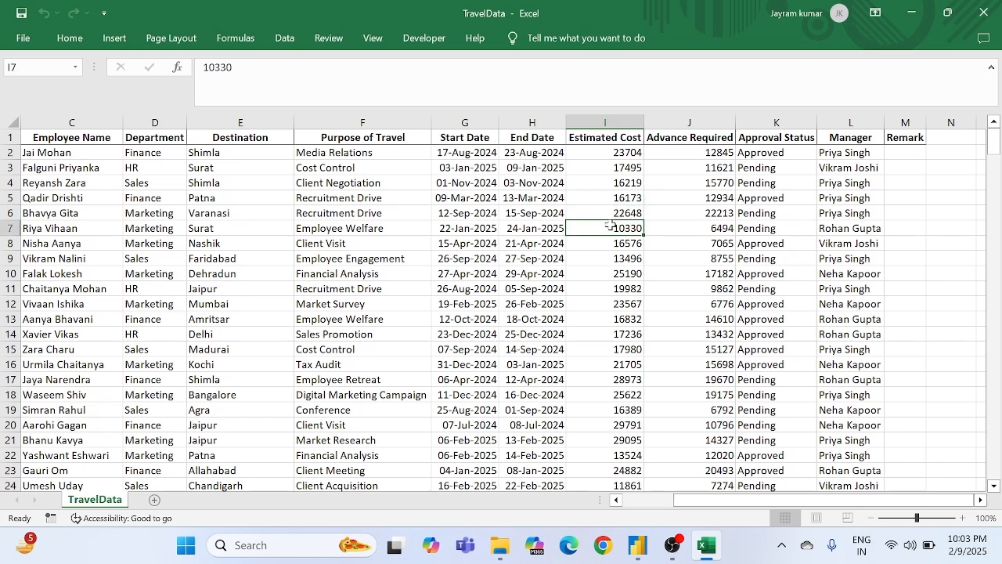
left_click(610, 185)
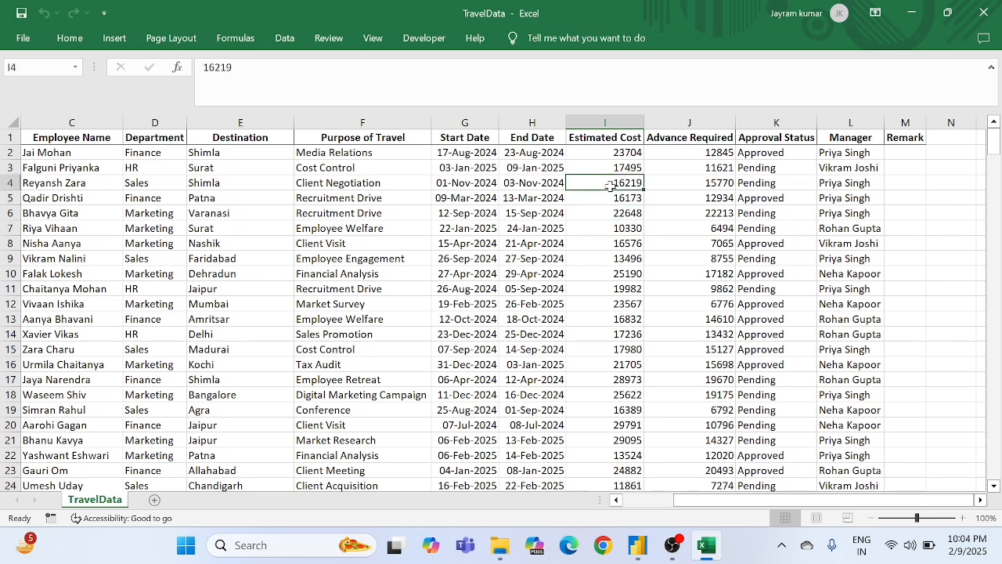
left_click(614, 199)
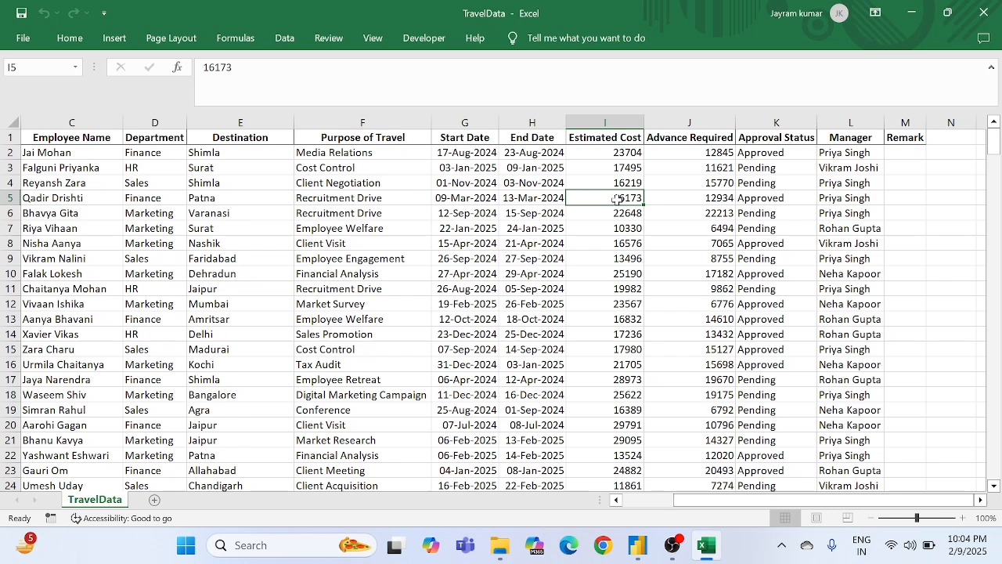
- Examine the Advance Required column, comparing it with Estimated Cost and highlighting the amounts in rows 4 to 8
left_click(706, 201)
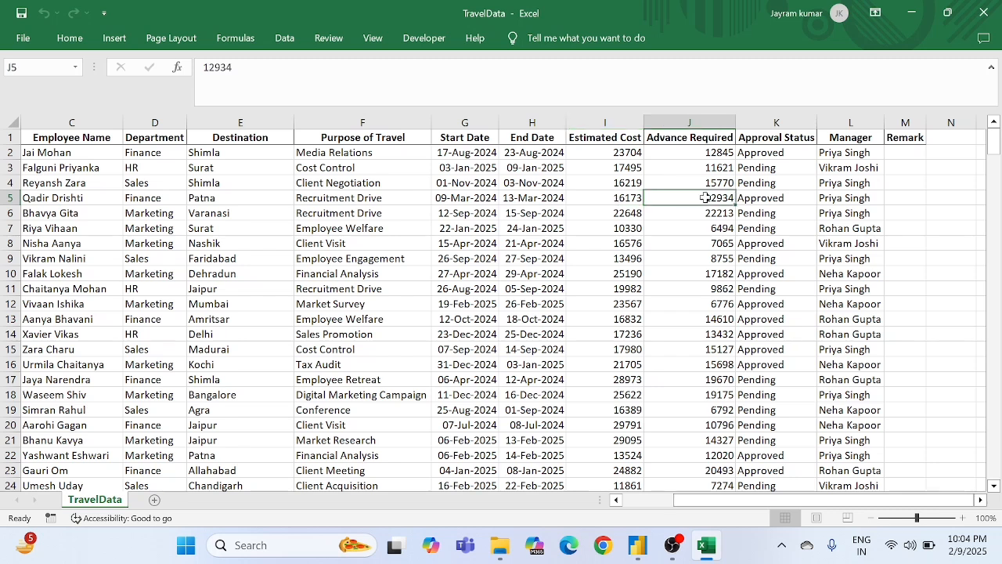
left_click(699, 215)
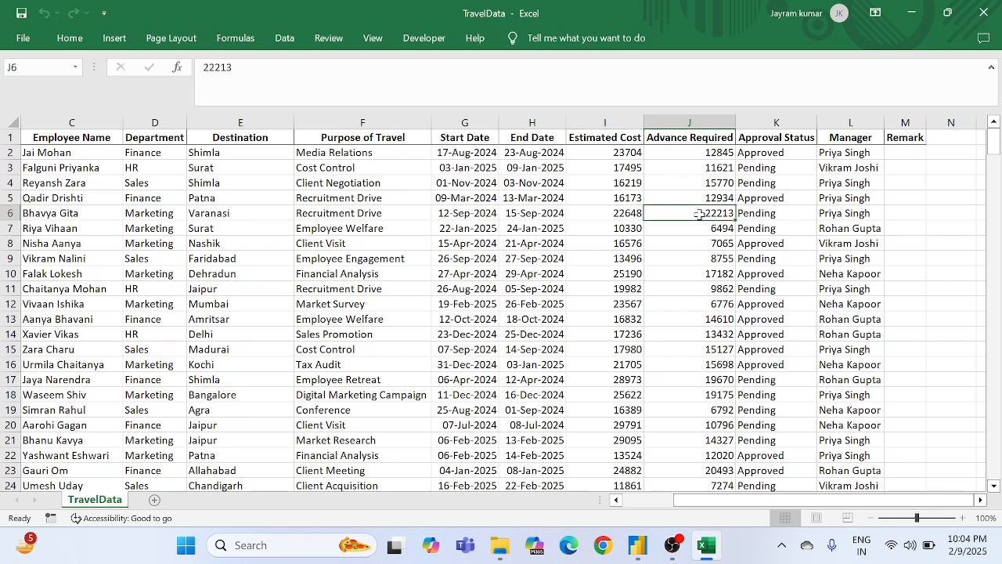
left_click(631, 230)
left_click(699, 218)
left_click(709, 232)
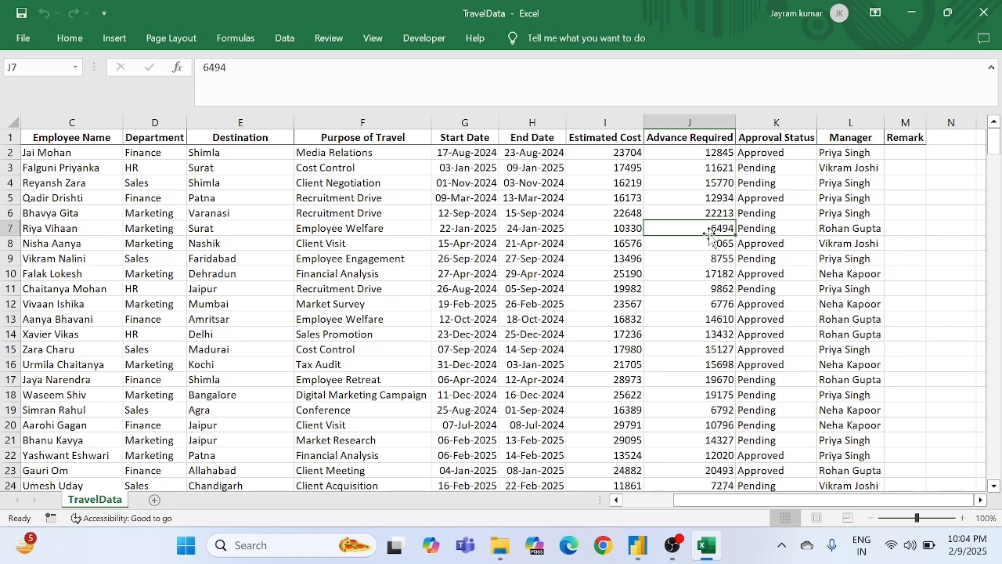
left_click_drag(711, 182, 708, 241)
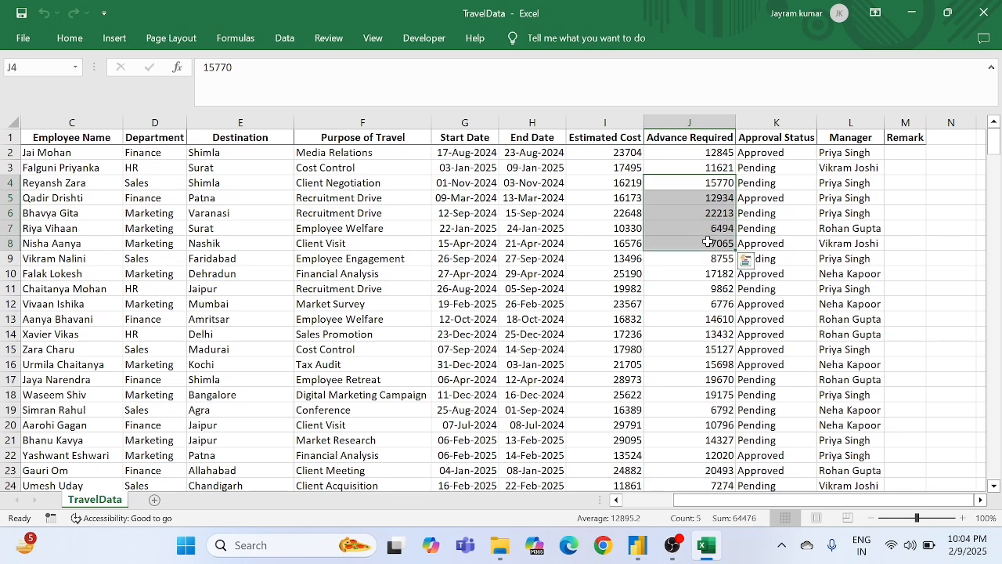
left_click(715, 266)
left_click(714, 228)
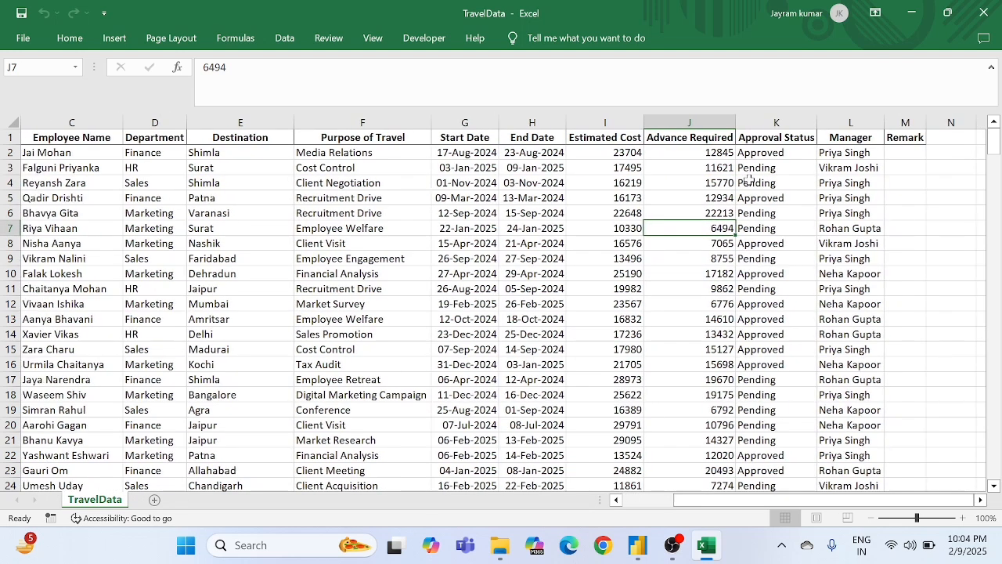
- Examine the Approval Status column, highlighting groups of its Approved and Pending entries
left_click_drag(771, 155, 772, 210)
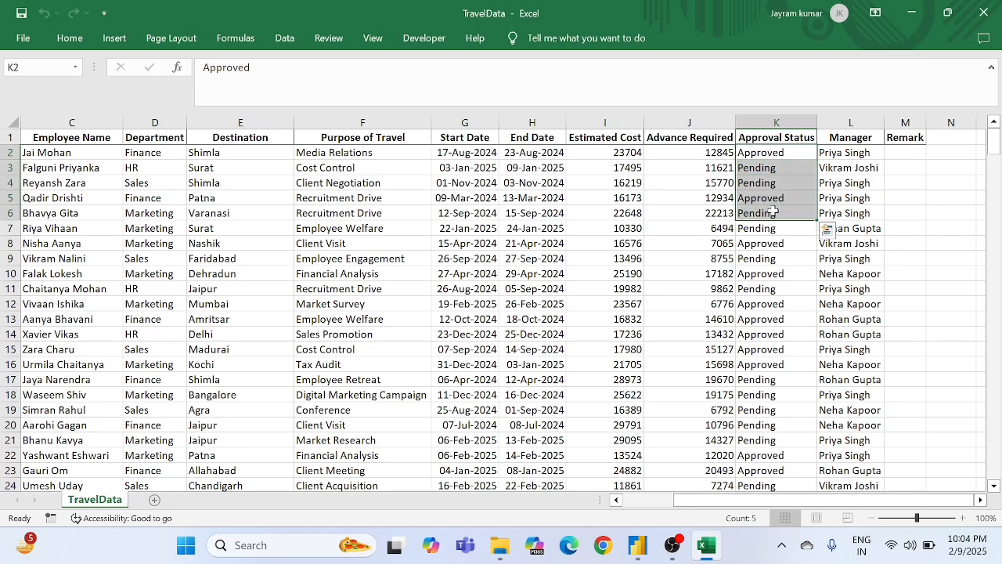
left_click(762, 243)
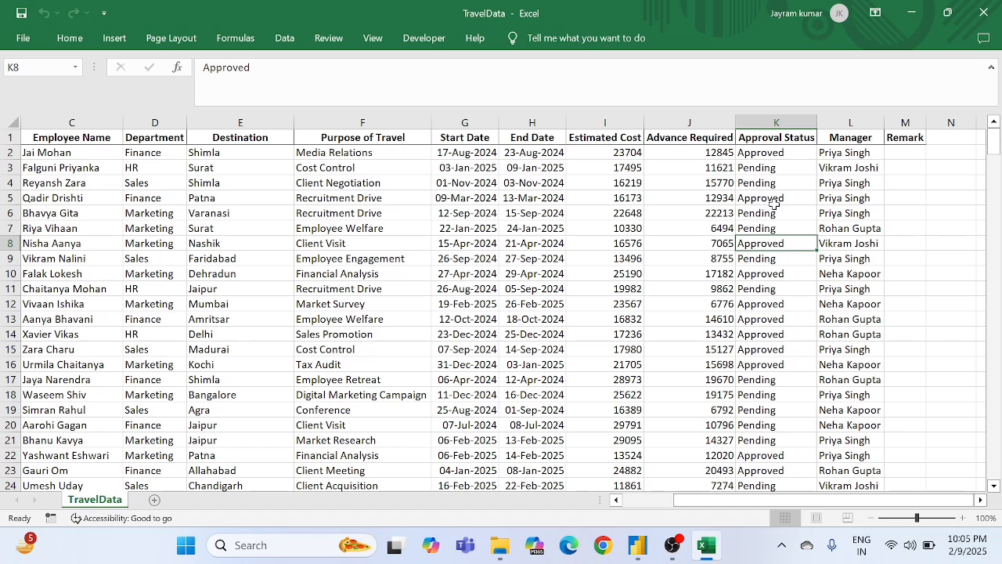
left_click_drag(775, 210, 776, 311)
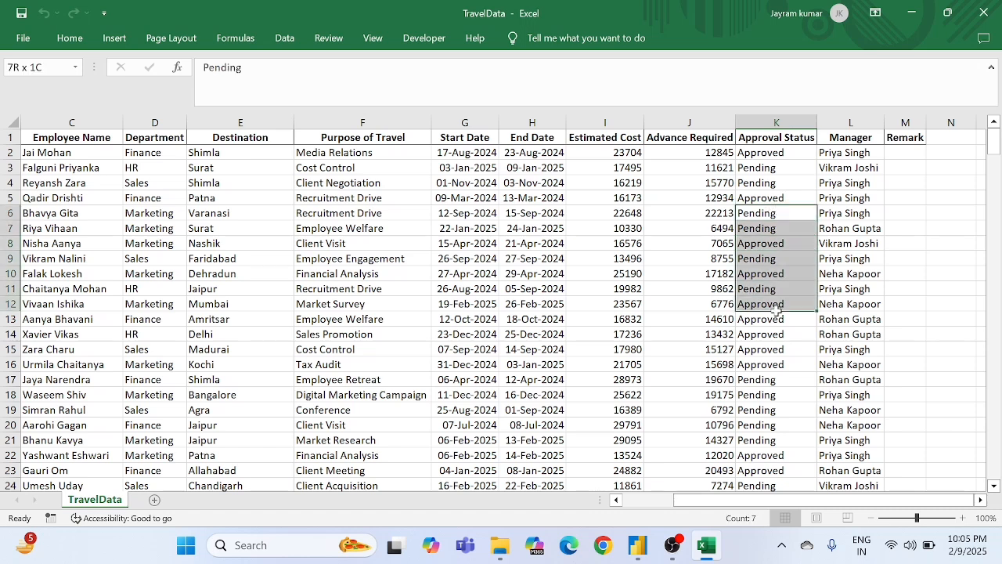
left_click(764, 182)
- Examine the Manager column's first entries and the blank cells of the Remark column
left_click_drag(873, 180, 860, 256)
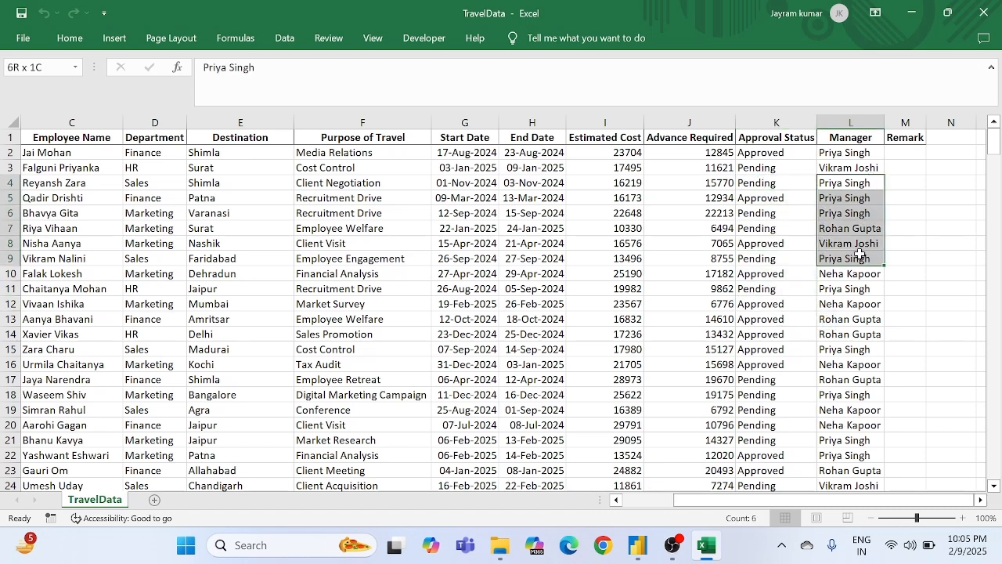
left_click(856, 305)
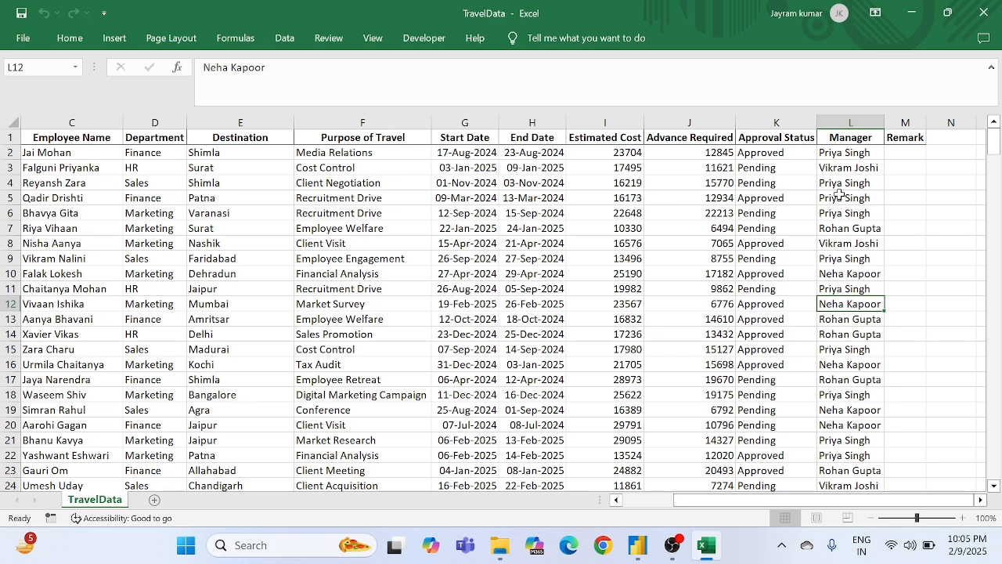
left_click_drag(840, 199, 844, 254)
left_click(848, 303)
left_click(903, 156)
left_click_drag(903, 156, 901, 241)
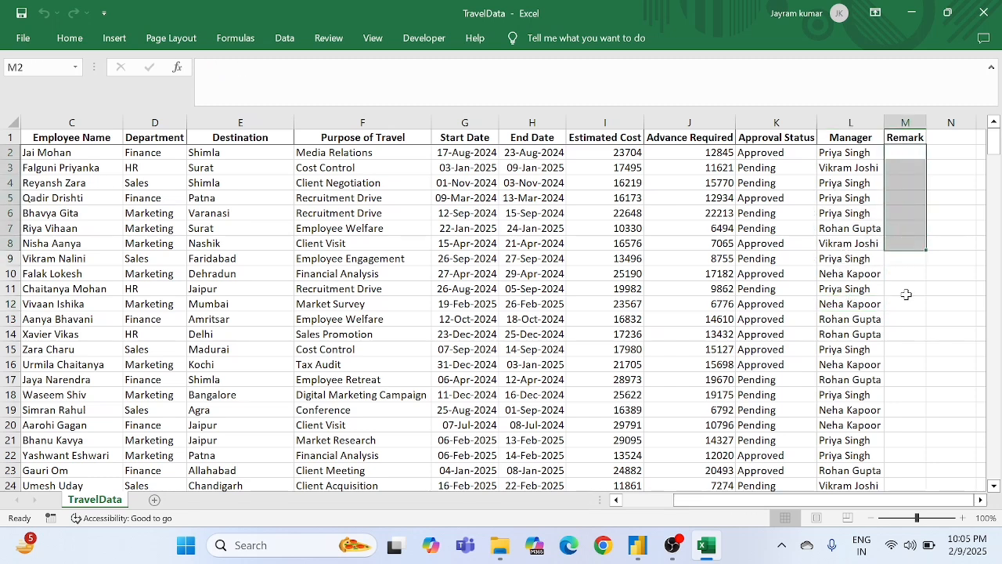
left_click(906, 290)
- Return to the sheet's first columns and highlight a block of early records from Sr No. through Start Date
scroll(902, 164, "left", 3)
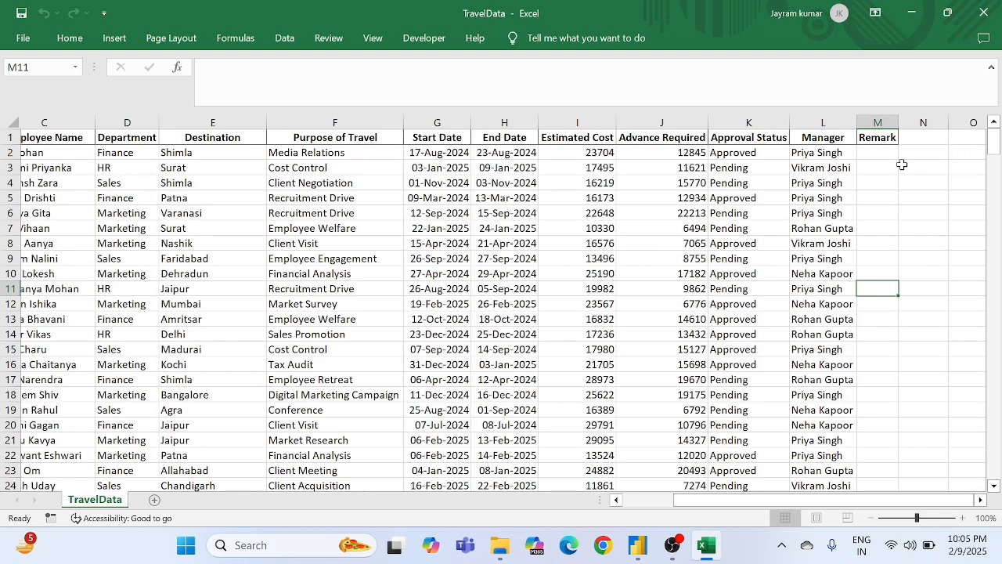
scroll(902, 164, "left", 2)
scroll(901, 160, "up", 1)
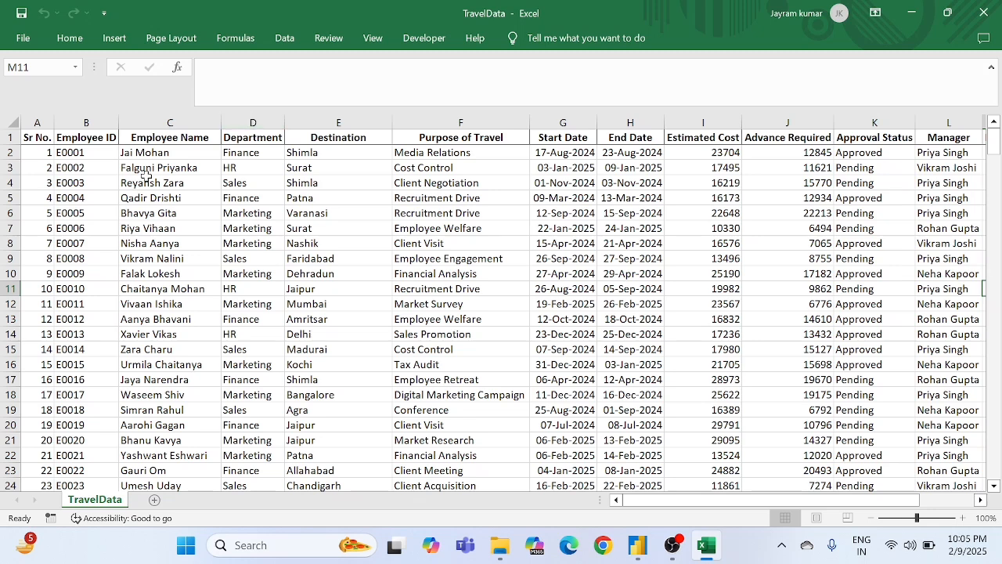
left_click_drag(44, 164, 586, 241)
left_click(538, 319)
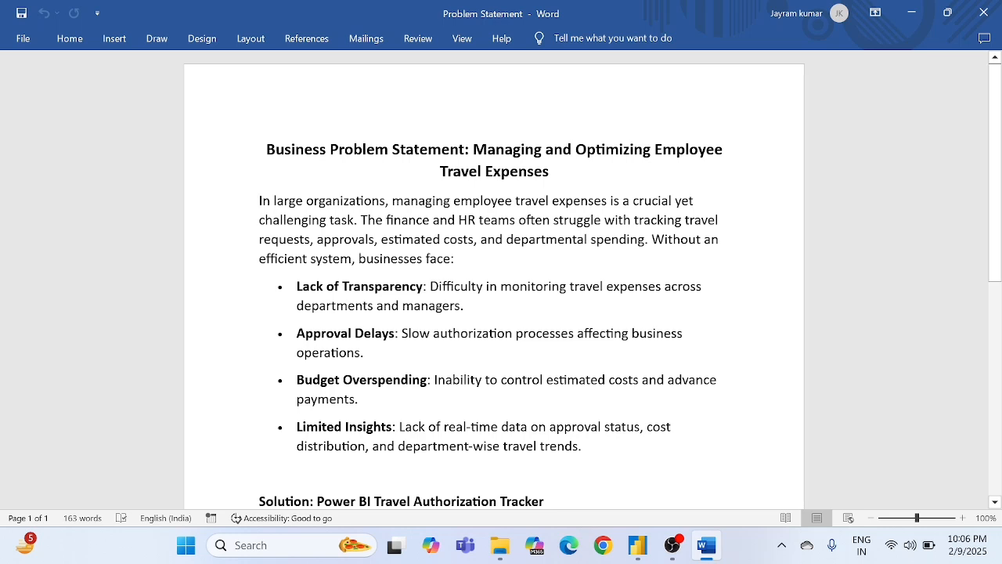
- Read the introduction and the Lack of Transparency to Budget Overspending points in the Problem Statement document in Word
left_click(416, 286)
left_click(383, 259)
double_click(304, 286)
left_click(348, 307)
left_click(344, 399)
left_click_drag(507, 384, 532, 392)
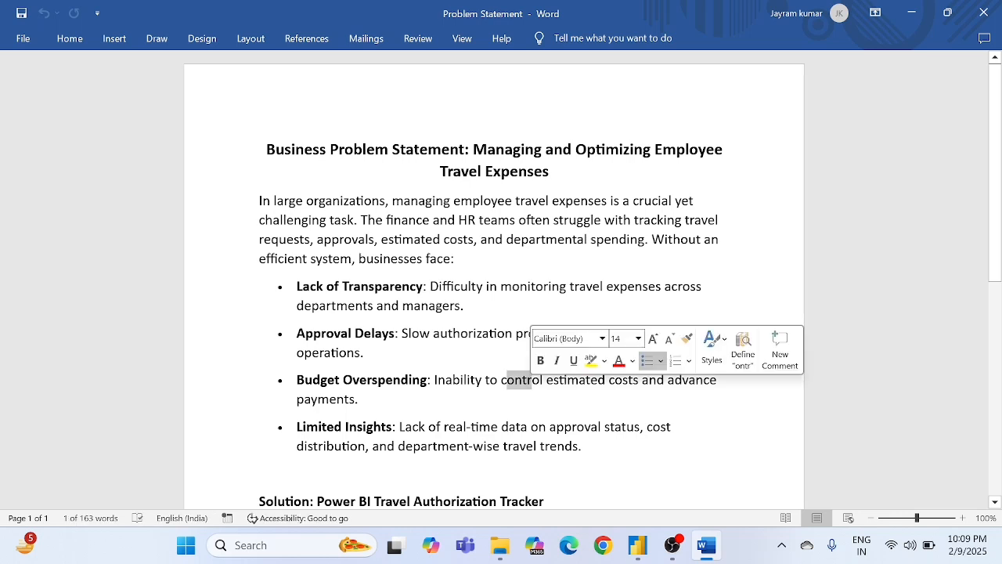
left_click(475, 380)
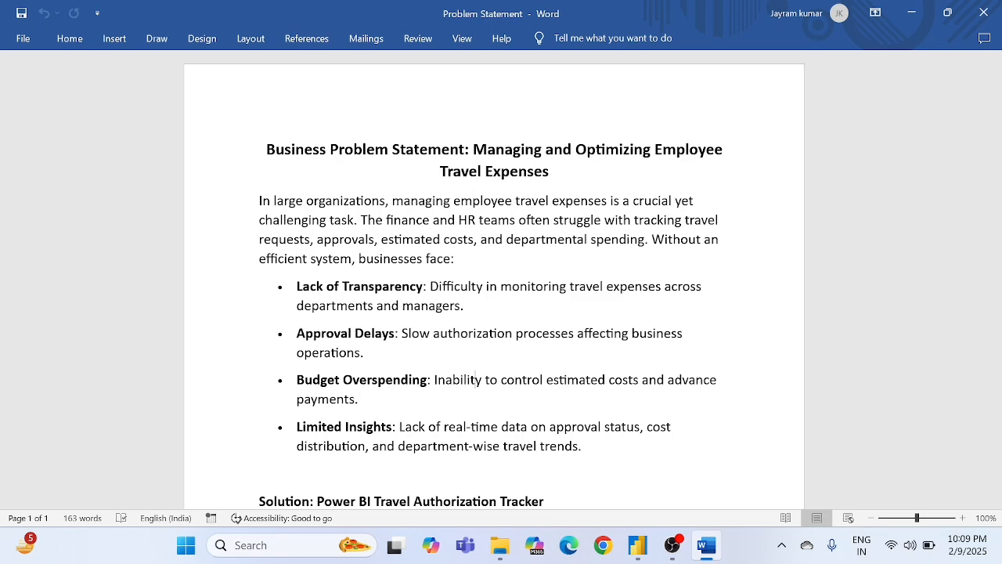
- Read the Limited Insights point and the beginning of the Power BI Travel Authorization Tracker solution section
key("Down")
scroll(494, 282, "down", 1)
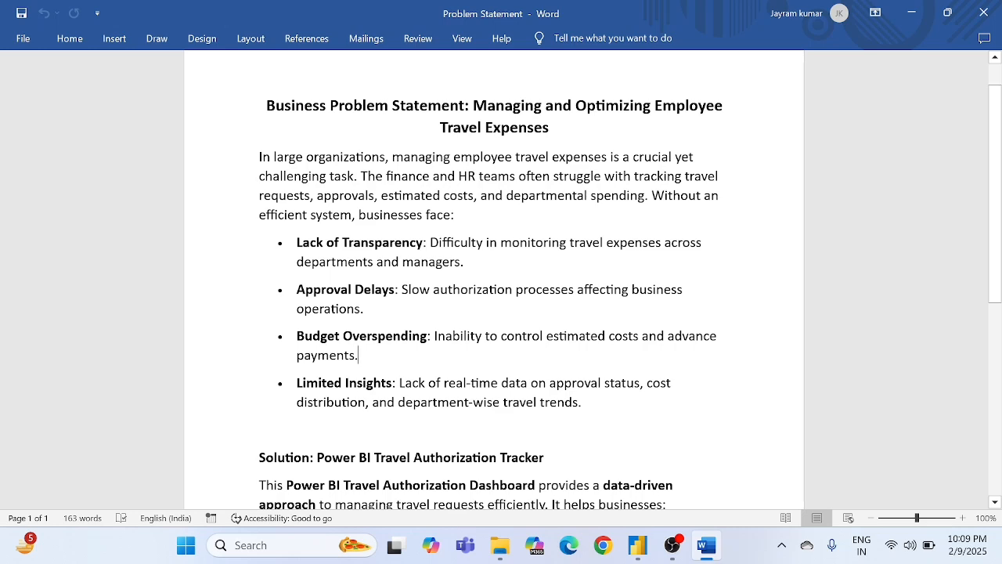
scroll(494, 282, "up", 1)
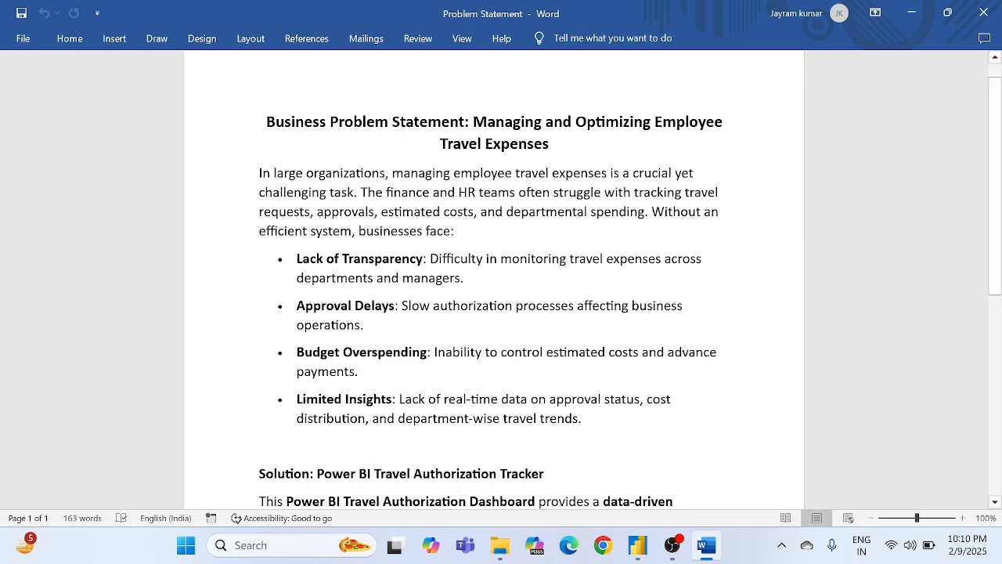
- Review the problem points around Limited Insights again and continue to the Power BI Travel Authorization Tracker solution list
double_click(518, 402)
left_click(480, 400)
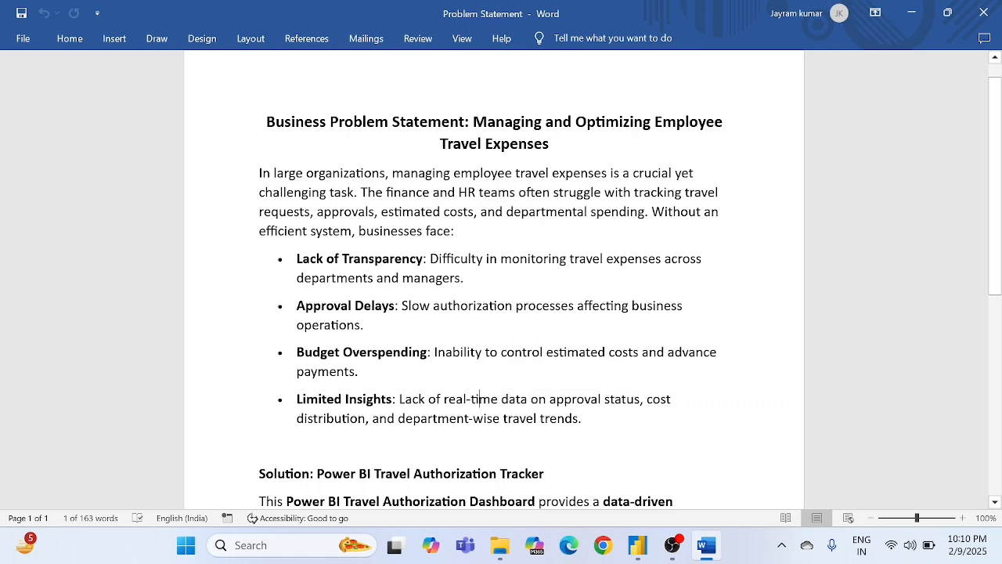
scroll(480, 400, "up", 1)
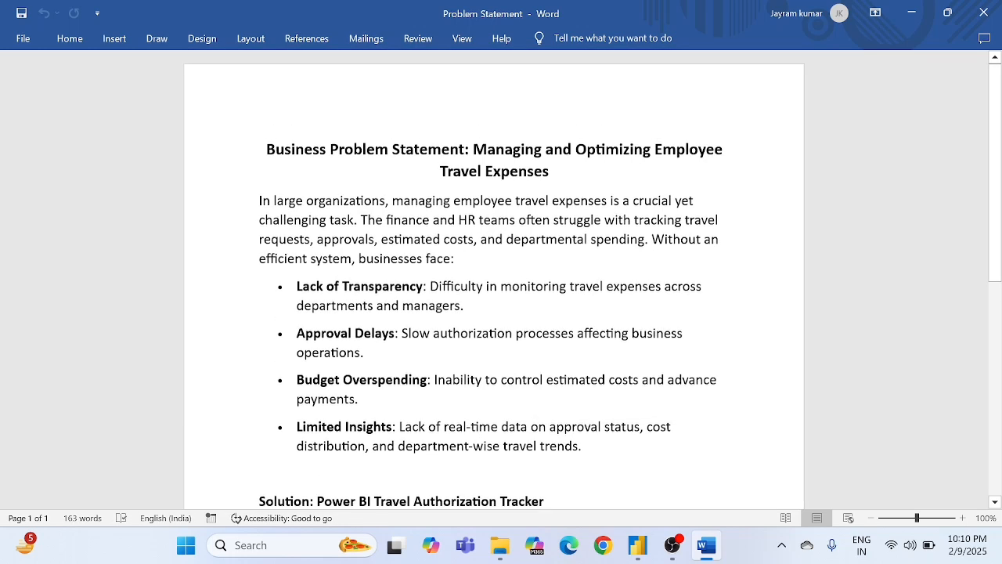
scroll(480, 400, "down", 2)
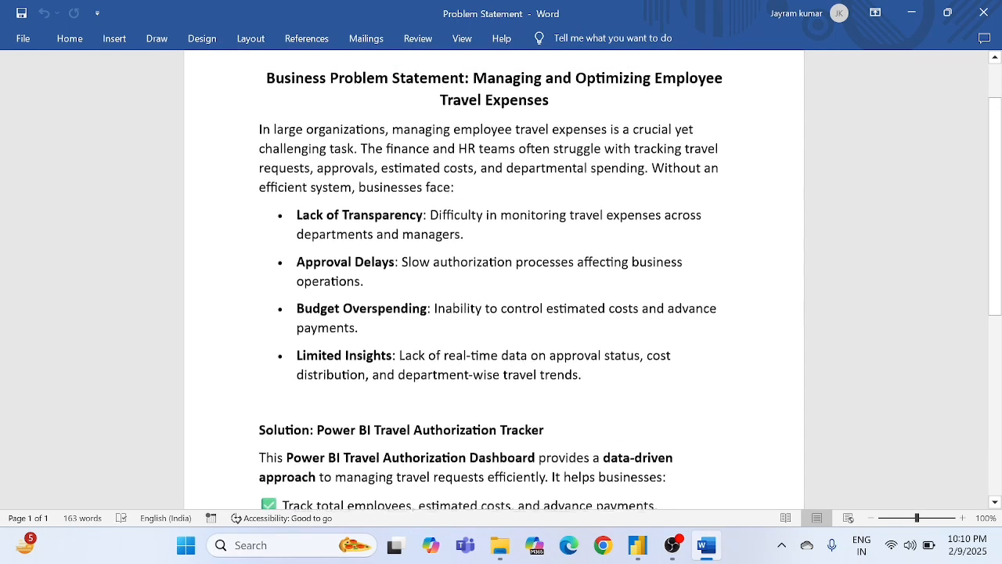
scroll(480, 394, "up", 1)
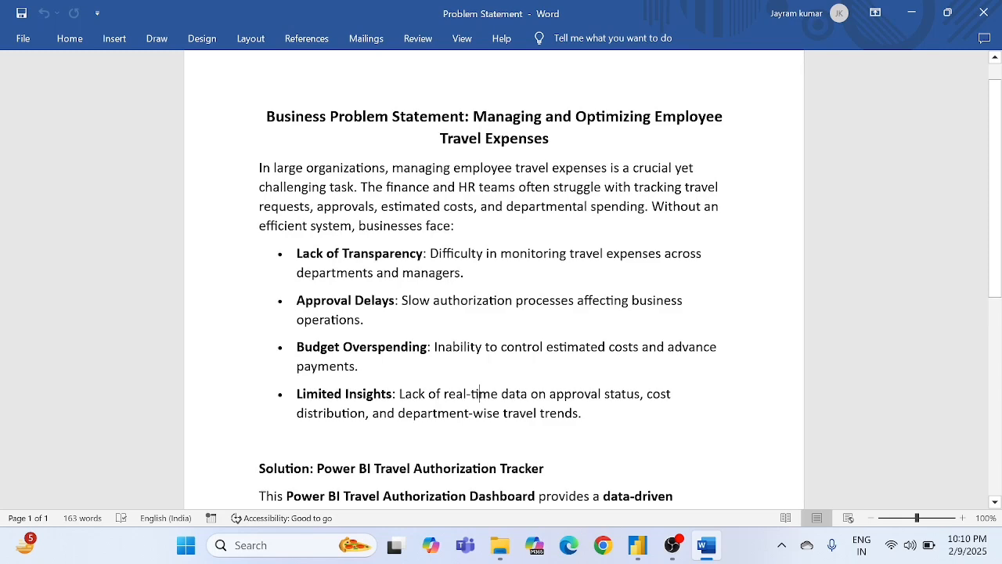
scroll(480, 393, "down", 1)
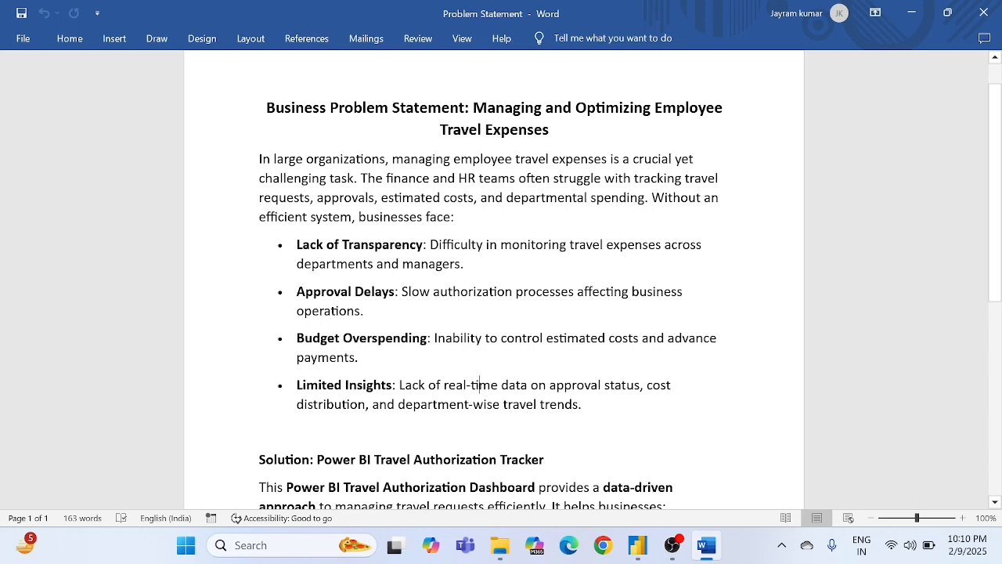
scroll(480, 385, "down", 4)
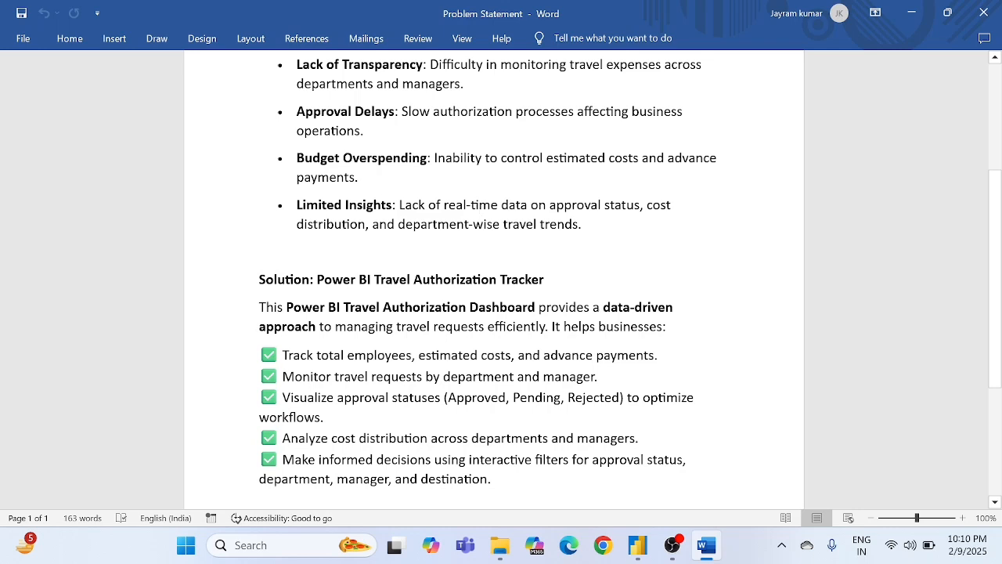
- Highlight the solution's opening words through "data-driven approach" and compare them with the Travel Authorization Tracker dashboard in Power BI
left_click_drag(259, 307, 316, 327)
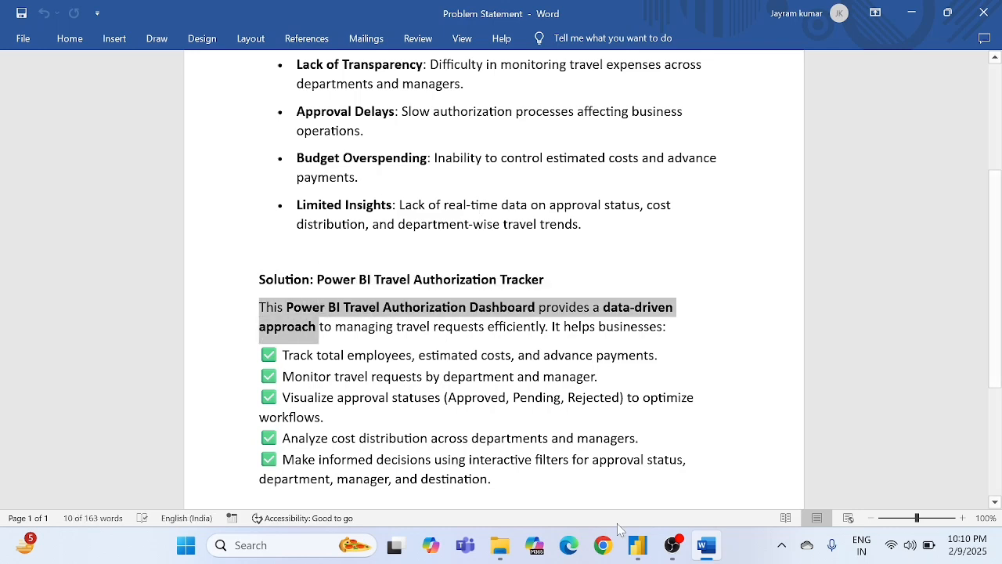
left_click(638, 545)
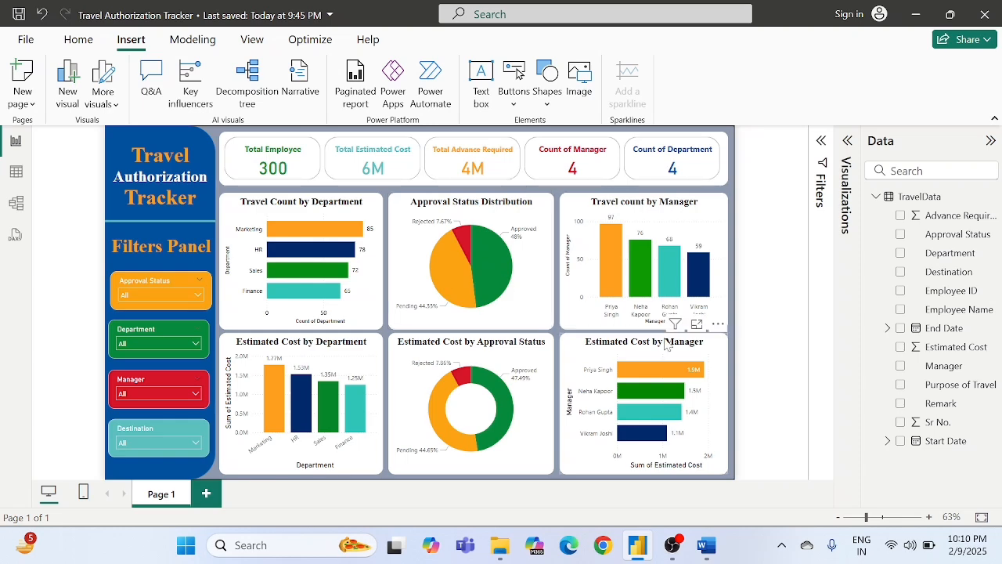
left_click(709, 547)
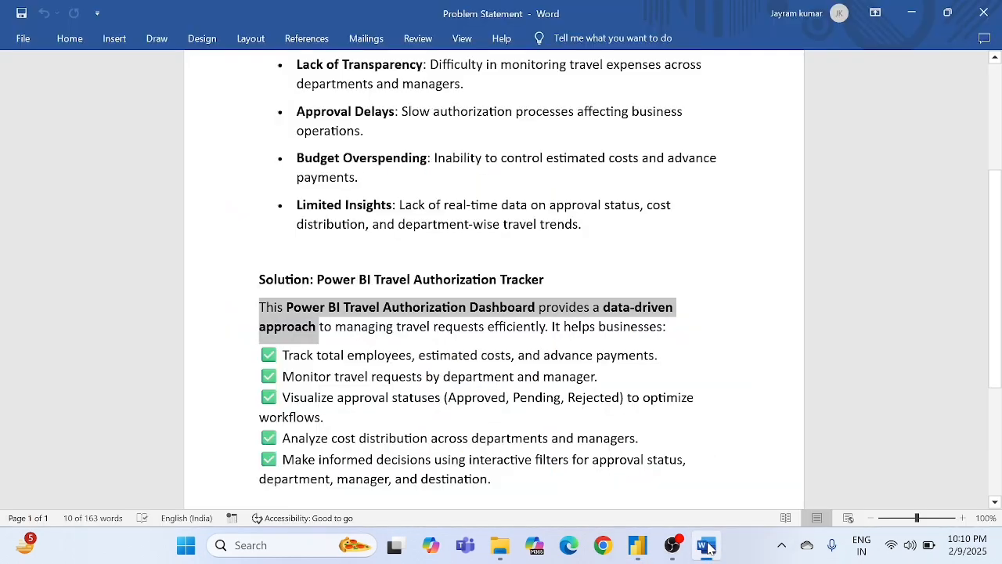
left_click(264, 307)
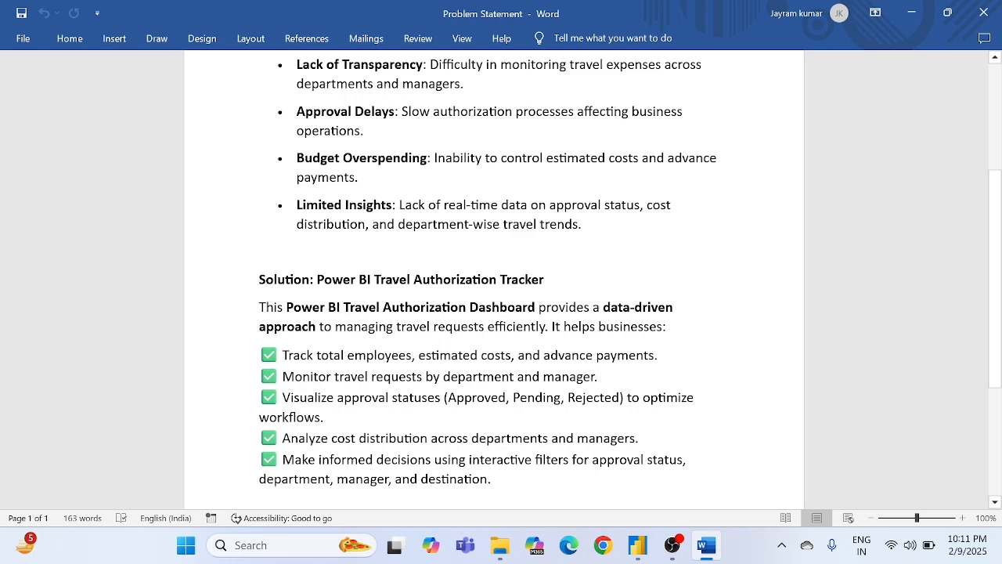
left_click(637, 545)
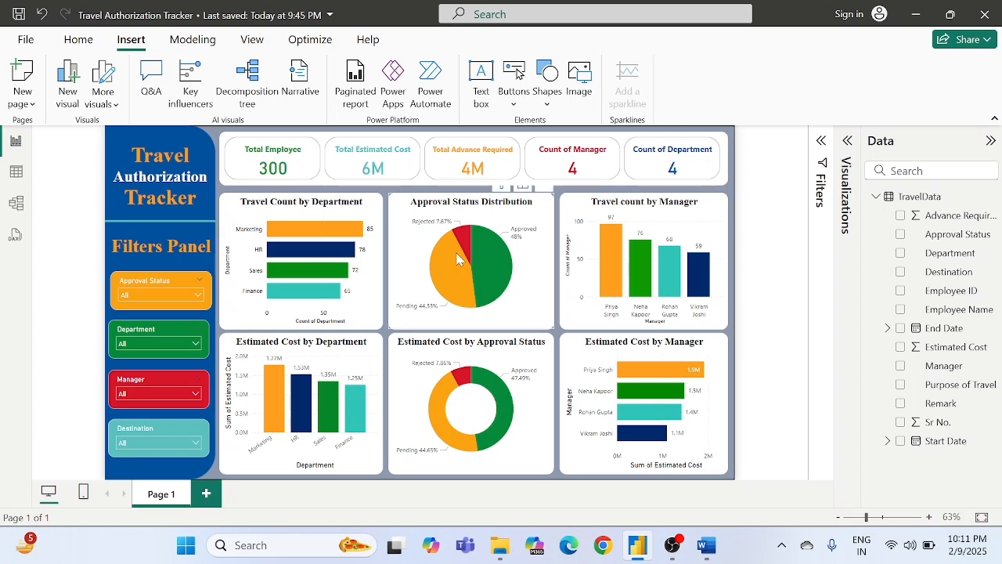
mouse_move(466, 271)
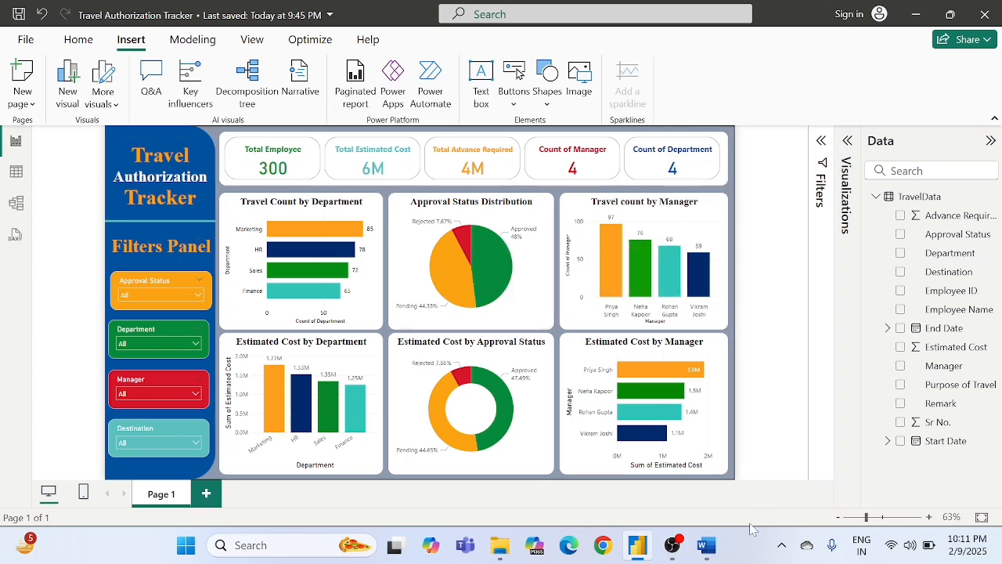
- Return to the Problem Statement in Word and reread it from the introduction's departmental spending wording to the solution's benefits
left_click(707, 546)
scroll(266, 307, "up", 5)
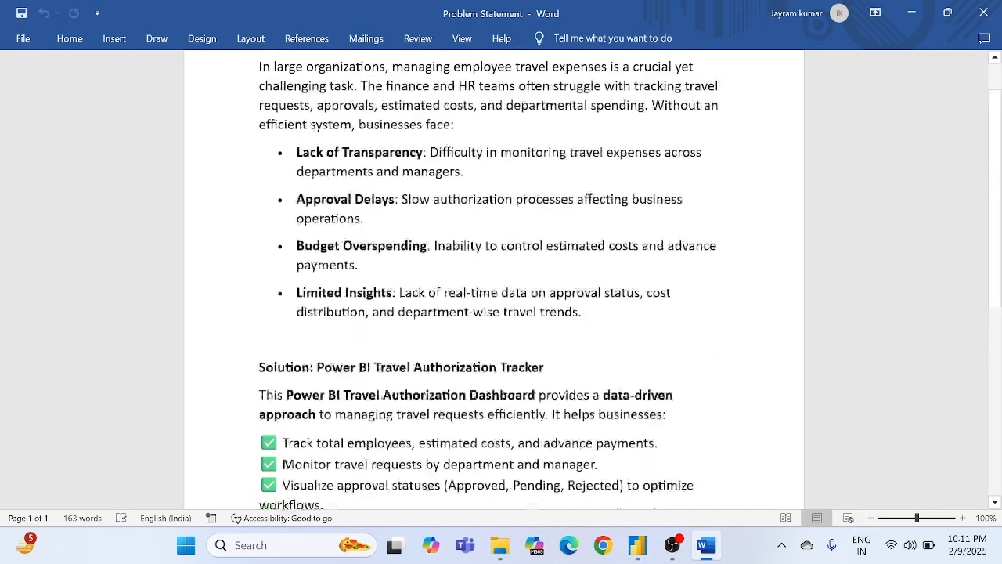
scroll(494, 280, "up", 1)
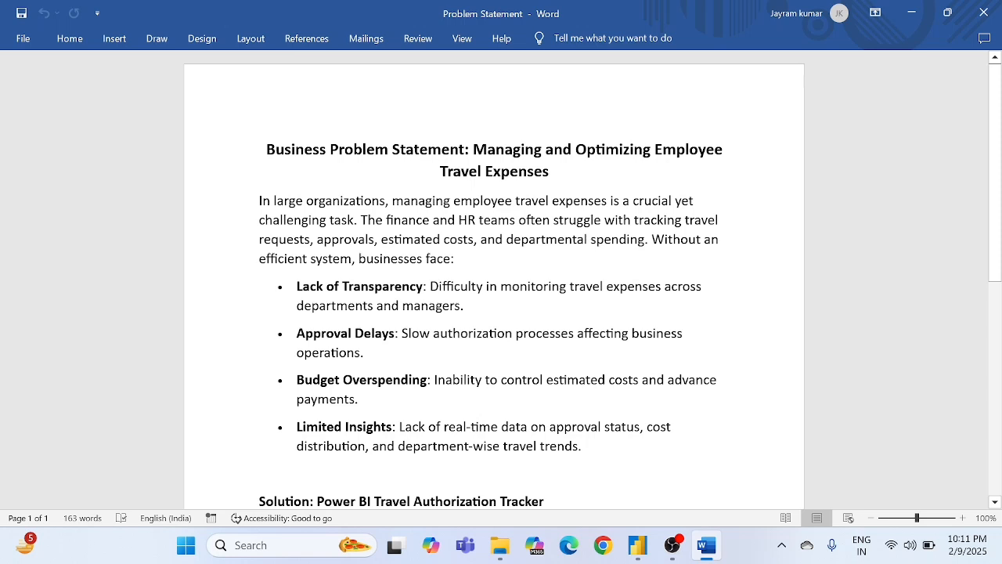
double_click(536, 239)
left_click(458, 239)
scroll(458, 239, "down", 2)
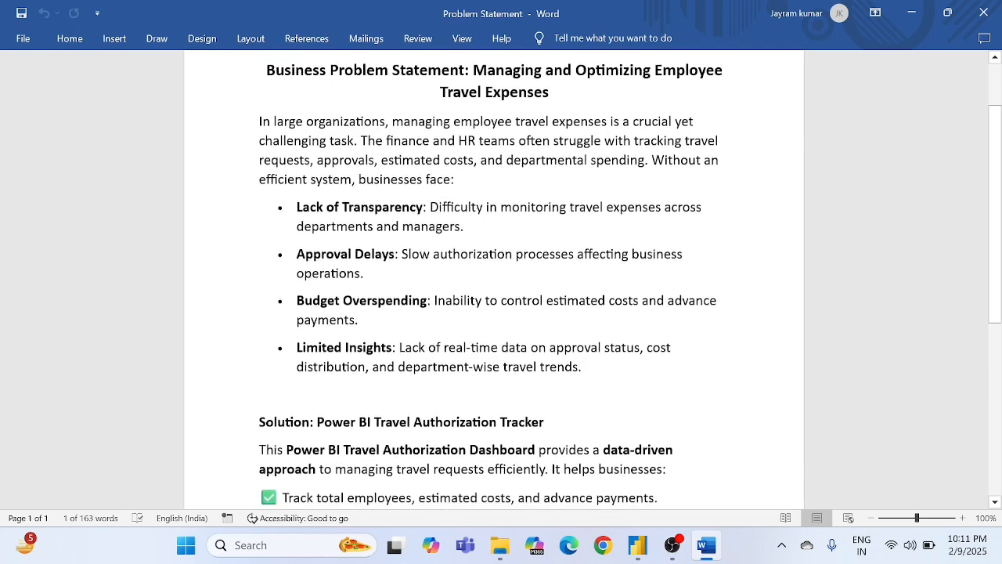
scroll(494, 281, "down", 4)
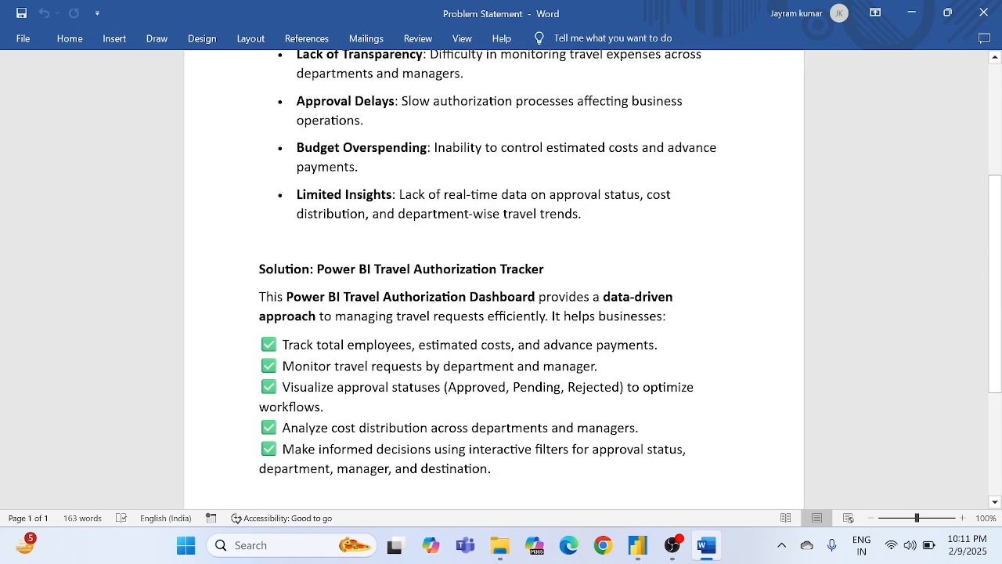
- Highlight "Track total employees" and "estimated costs" in the first benefit, and view the matching dashboard in Power BI
left_click_drag(283, 345, 411, 345)
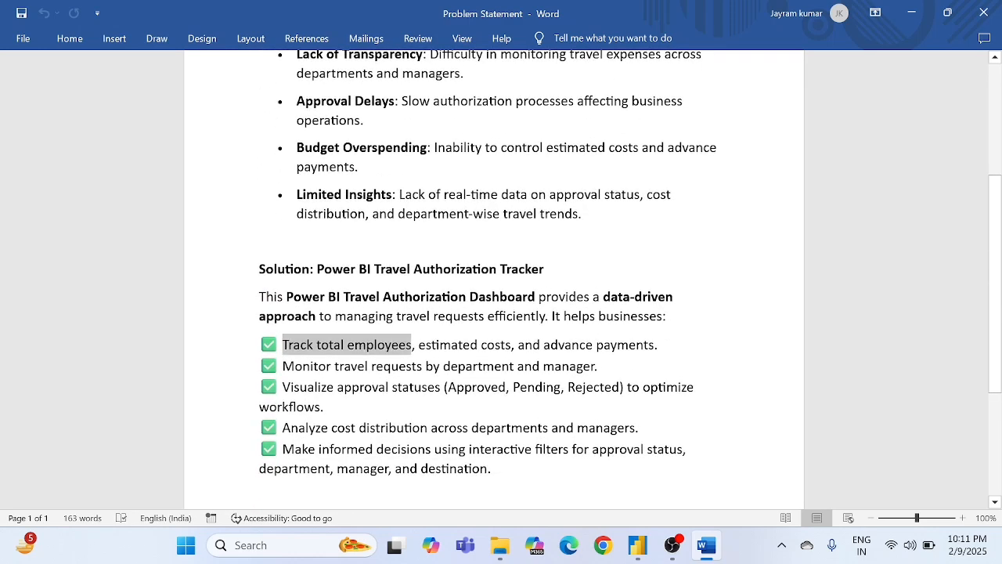
left_click(399, 346)
left_click_drag(418, 344, 512, 343)
left_click(512, 343)
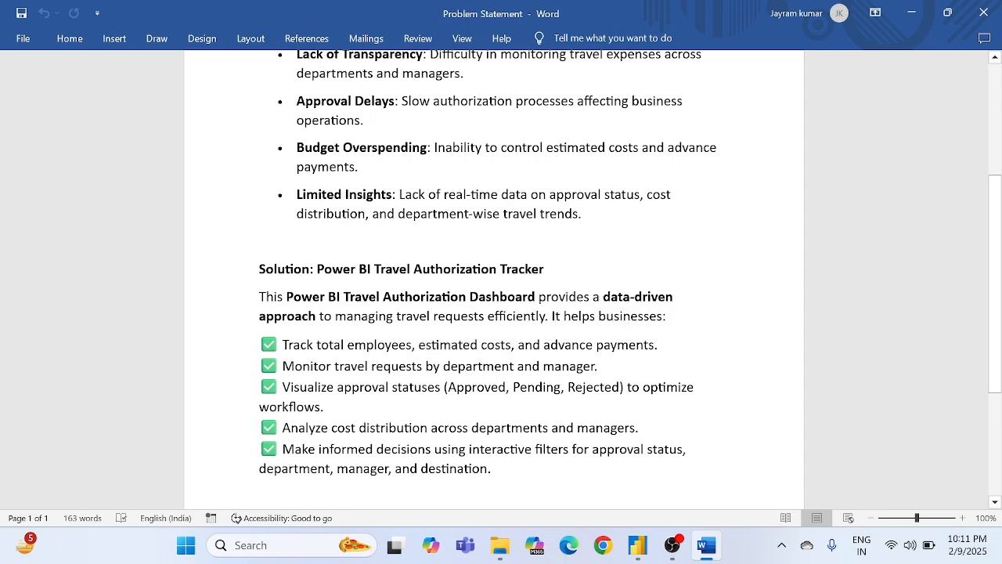
left_click(639, 545)
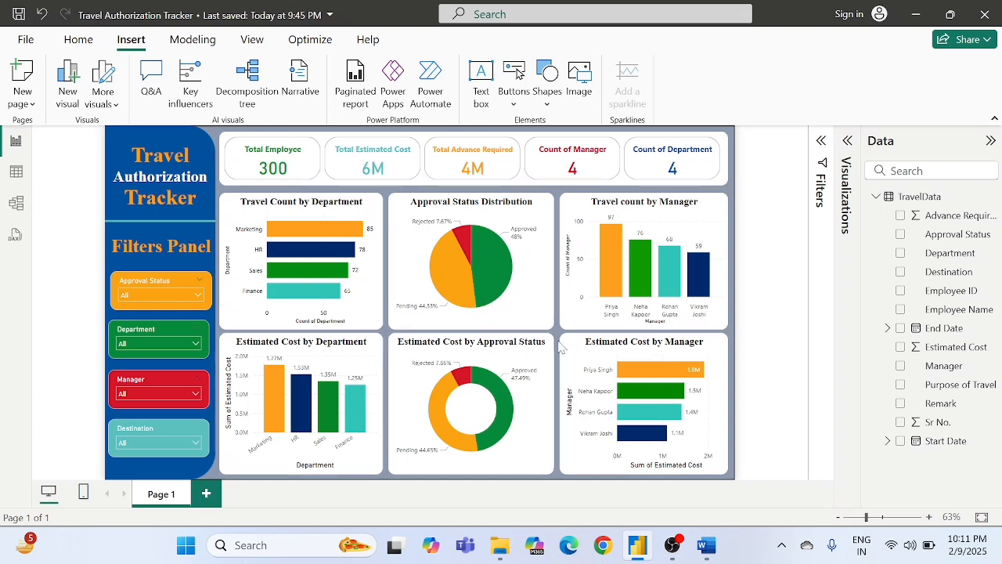
- Go back to the Word document, highlight "estimated costs" in the introduction, and read on to the solution section
left_click(709, 548)
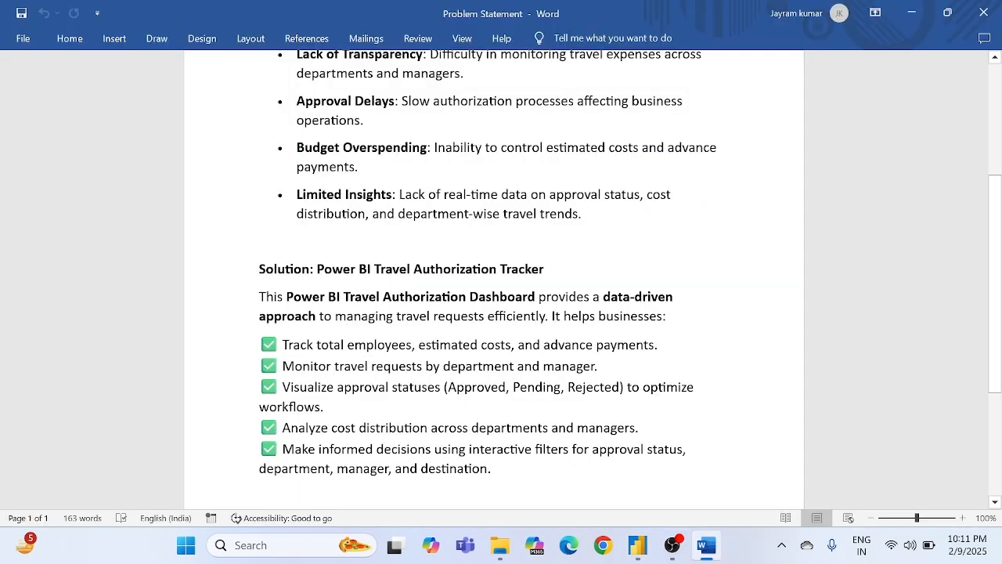
scroll(493, 278, "up", 5)
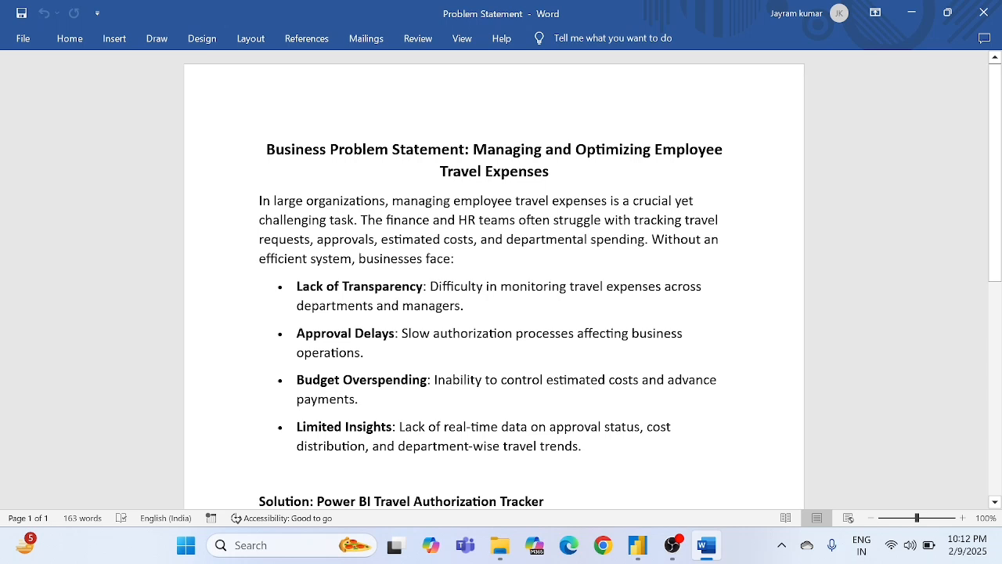
left_click_drag(381, 239, 473, 239)
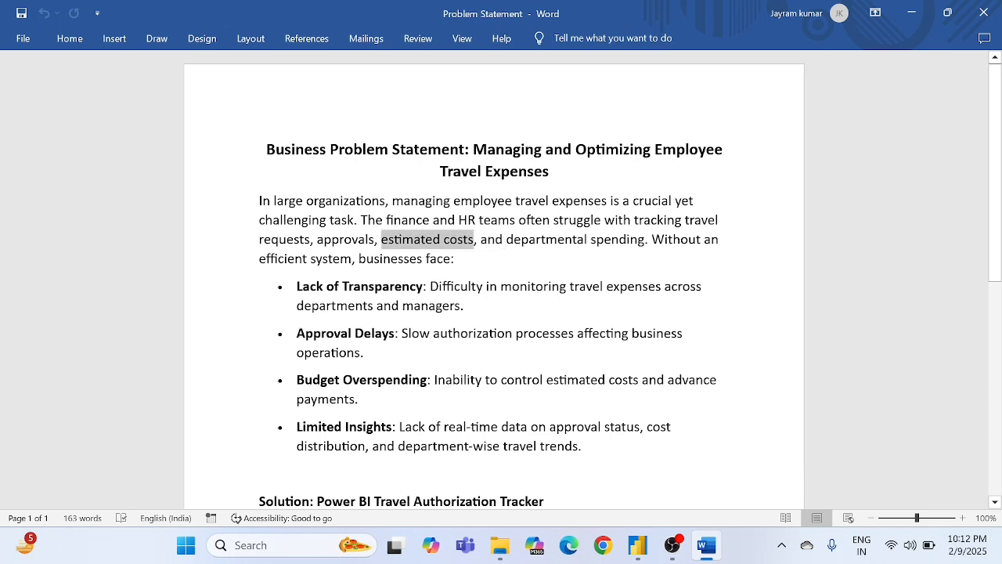
left_click(475, 248)
scroll(475, 247, "down", 2)
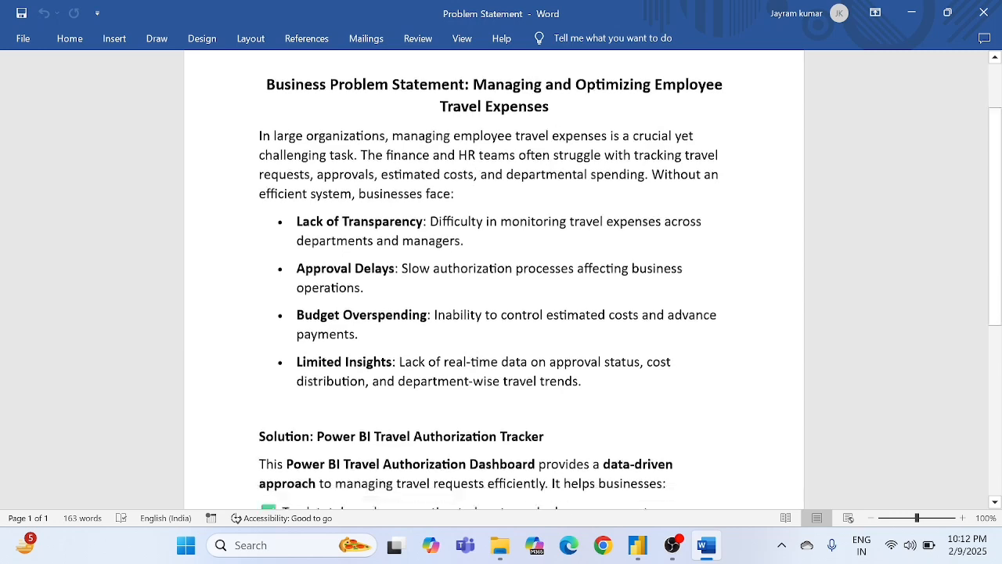
scroll(475, 247, "down", 2)
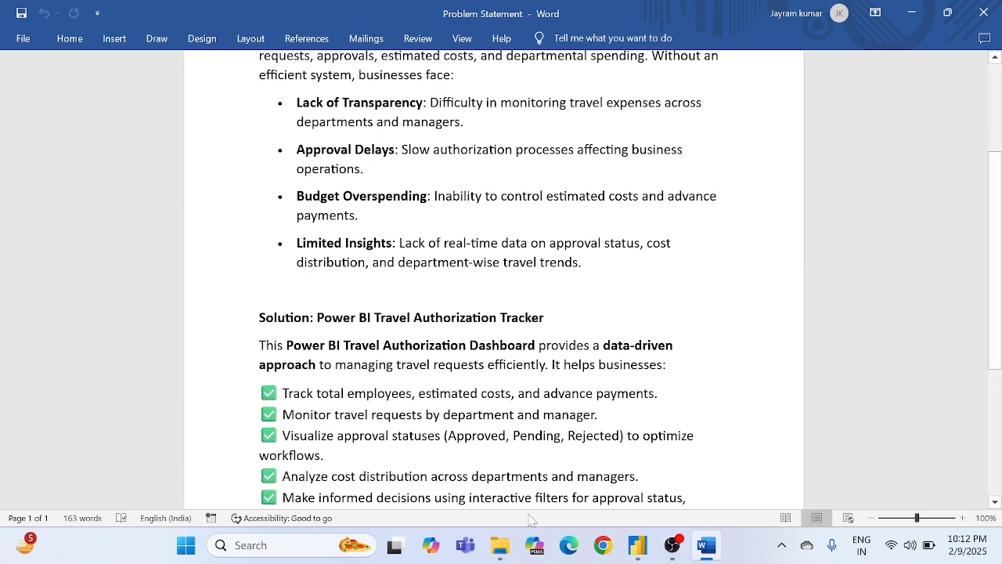
- Open the TravelData workbook from the Travel Authorization tracker folder and highlight records F2:L9, from Purpose of Travel through Manager
left_click(500, 545)
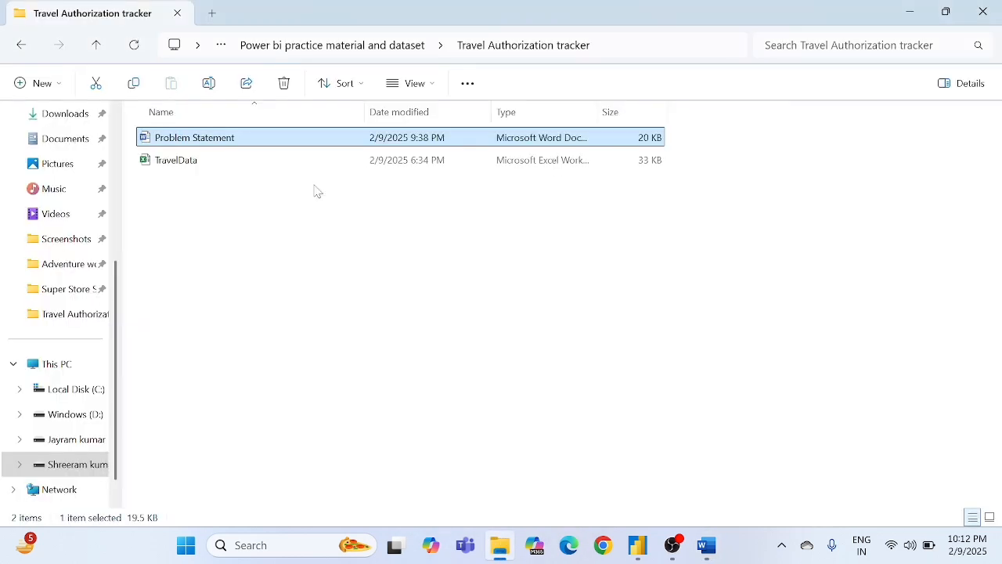
double_click(206, 169)
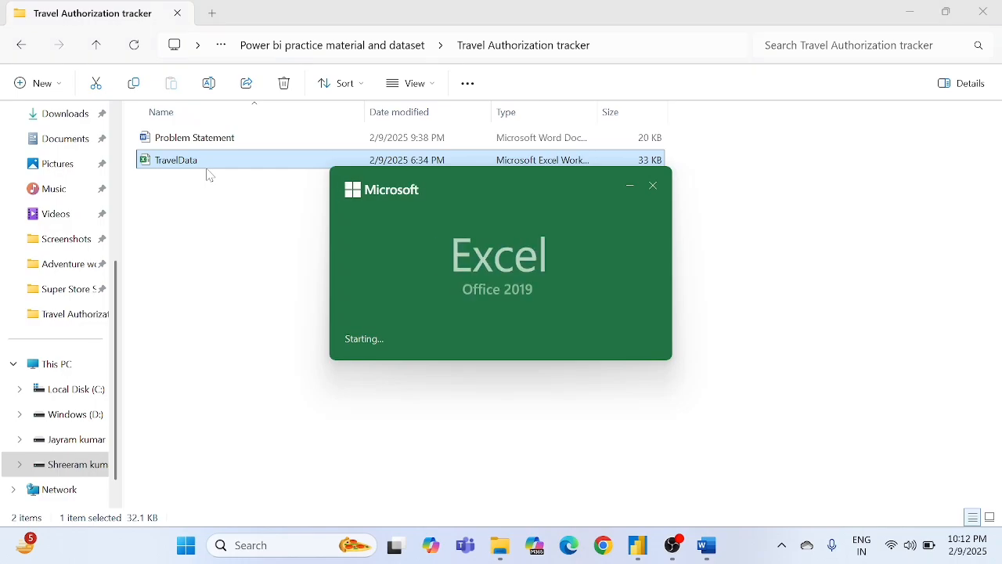
scroll(204, 286, "up", 20)
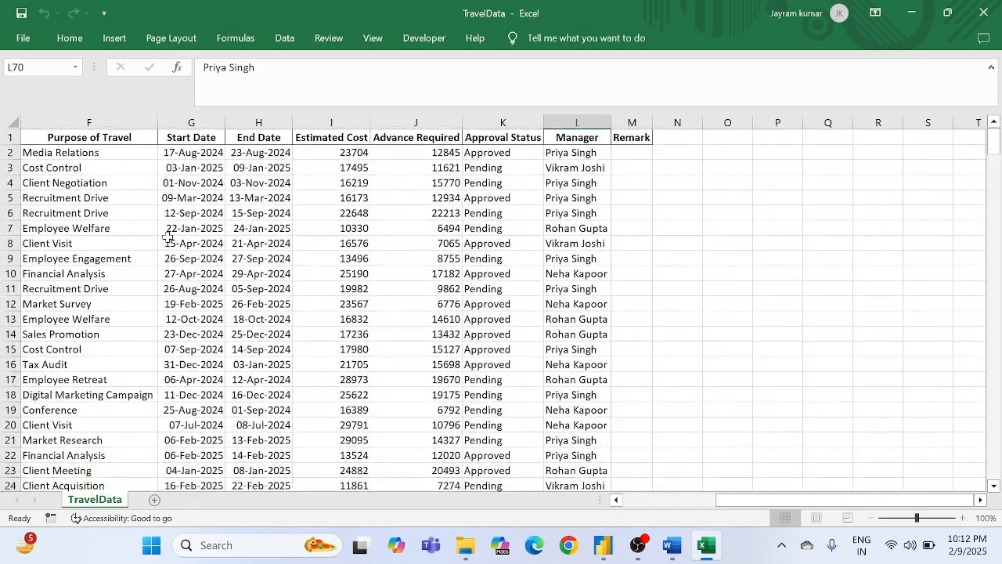
left_click(128, 185)
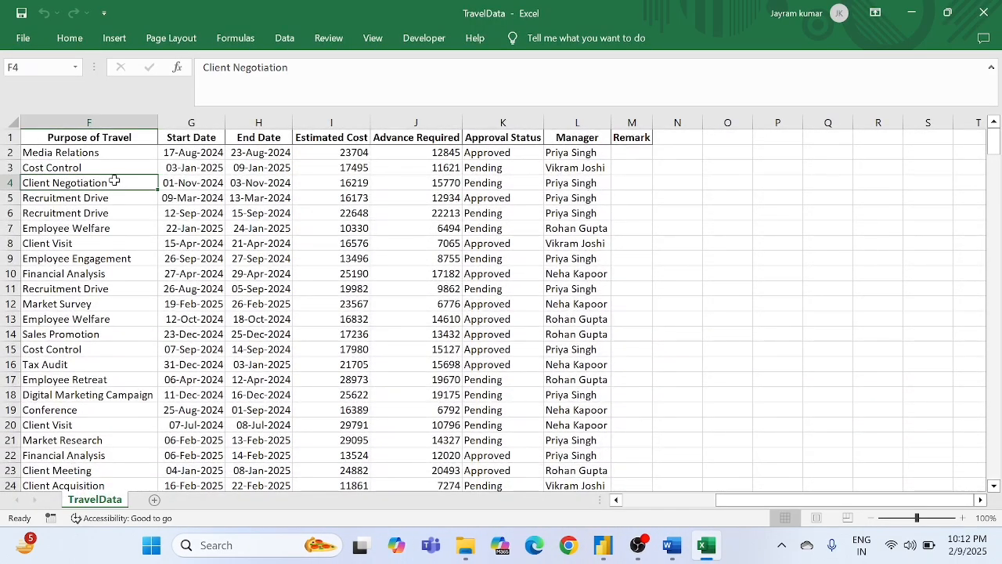
left_click(235, 190)
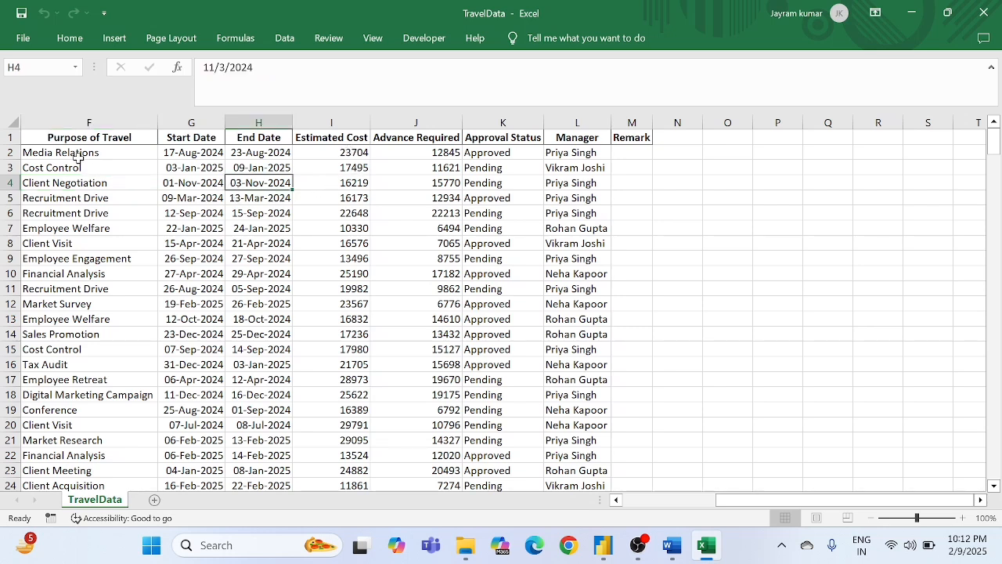
left_click_drag(81, 155, 570, 256)
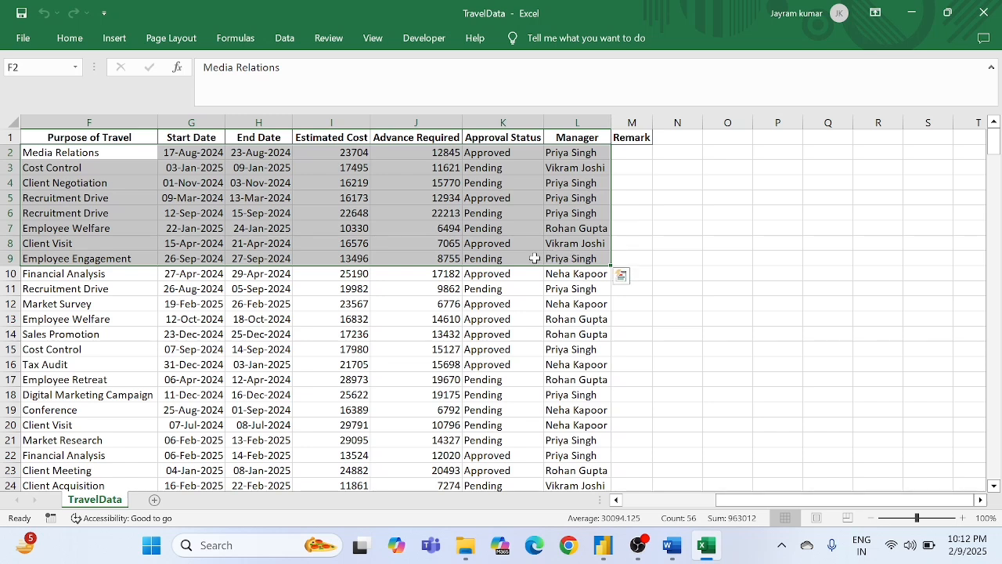
- Examine the first entries of the Estimated Cost column alongside the Department and Destination columns
left_click(350, 184)
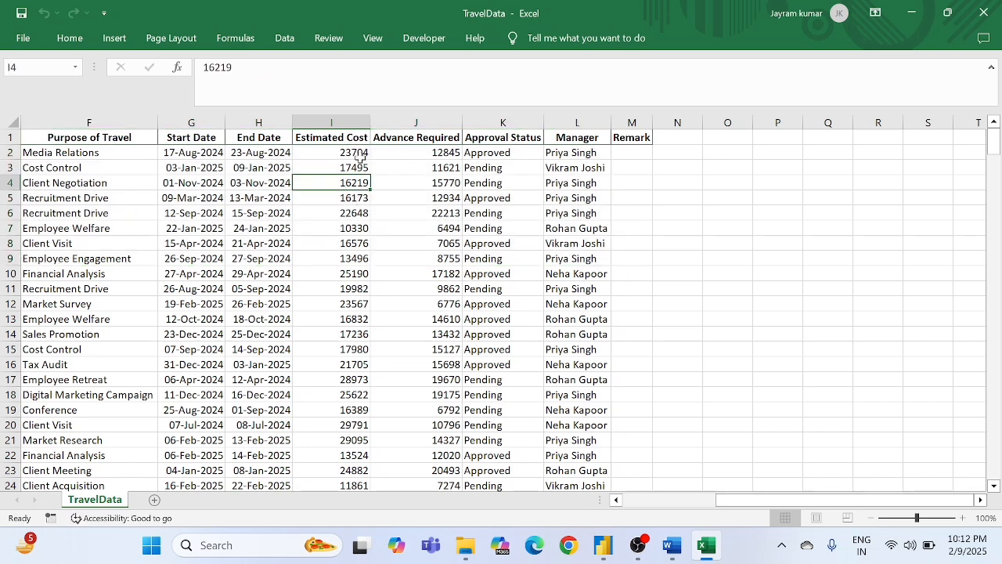
left_click_drag(359, 156, 358, 188)
left_click(350, 210)
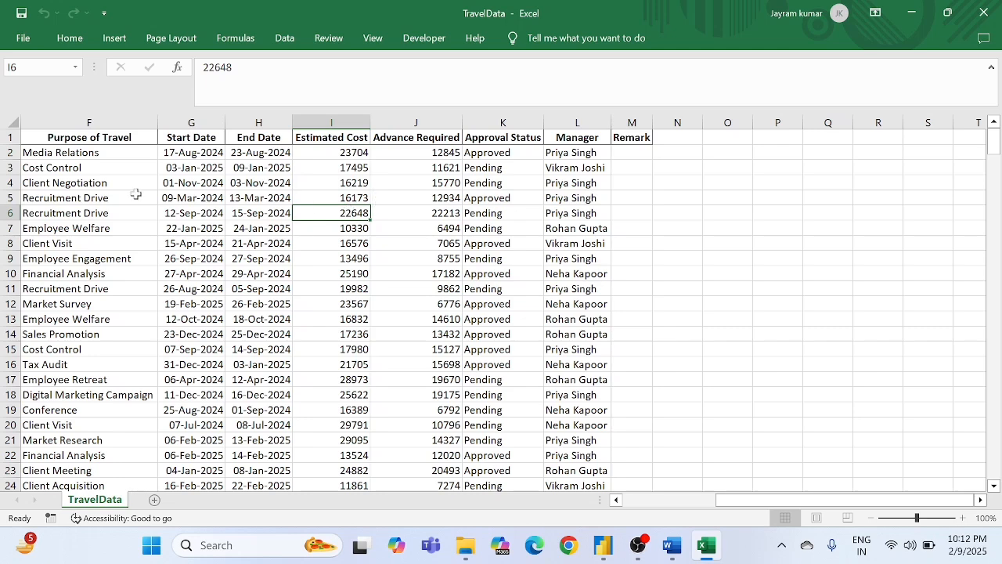
scroll(252, 226, "left", 2)
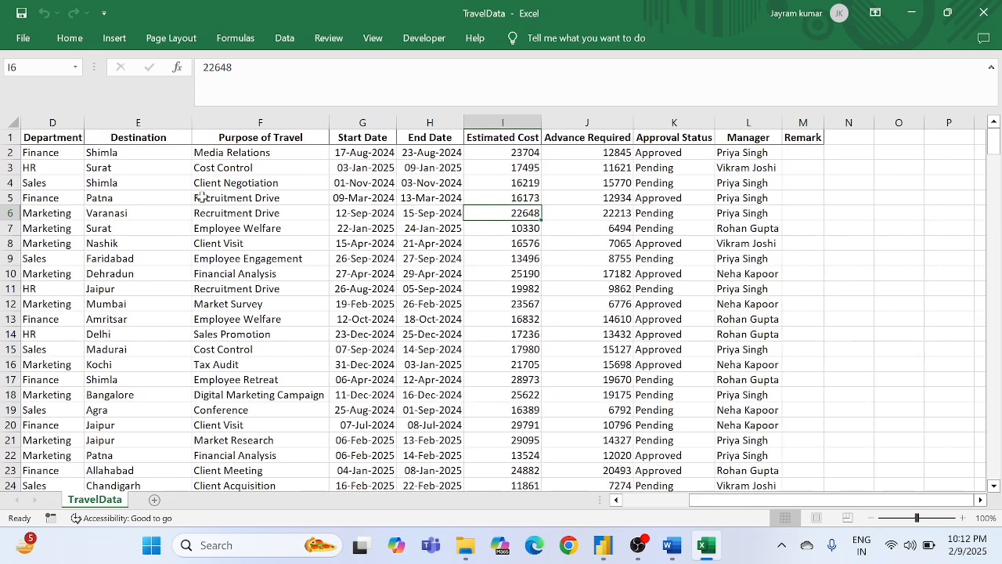
scroll(350, 213, "right", 1)
- Check the Estimated Cost by Manager chart in Power BI and return to the Problem Statement in Word
left_click(604, 549)
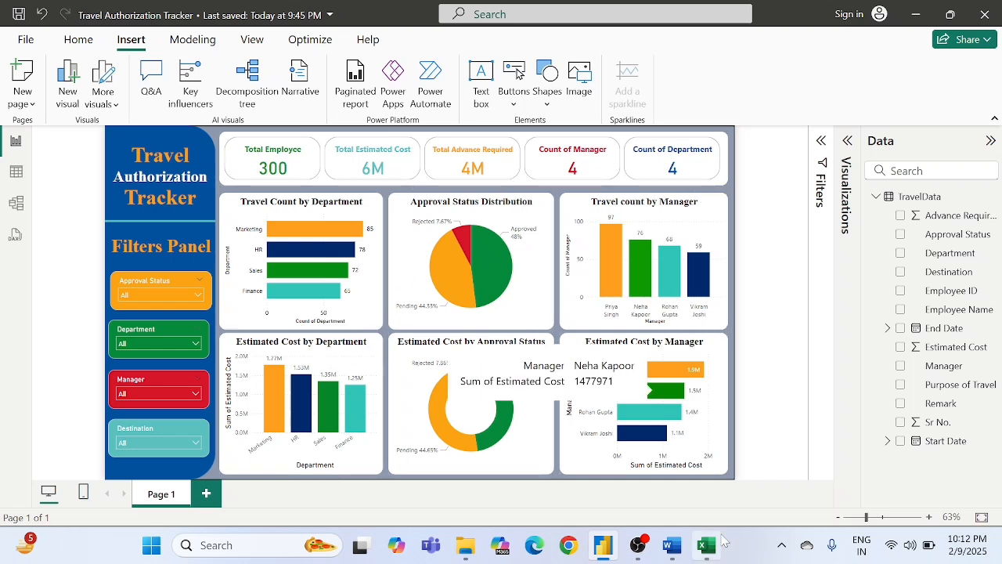
left_click(667, 553)
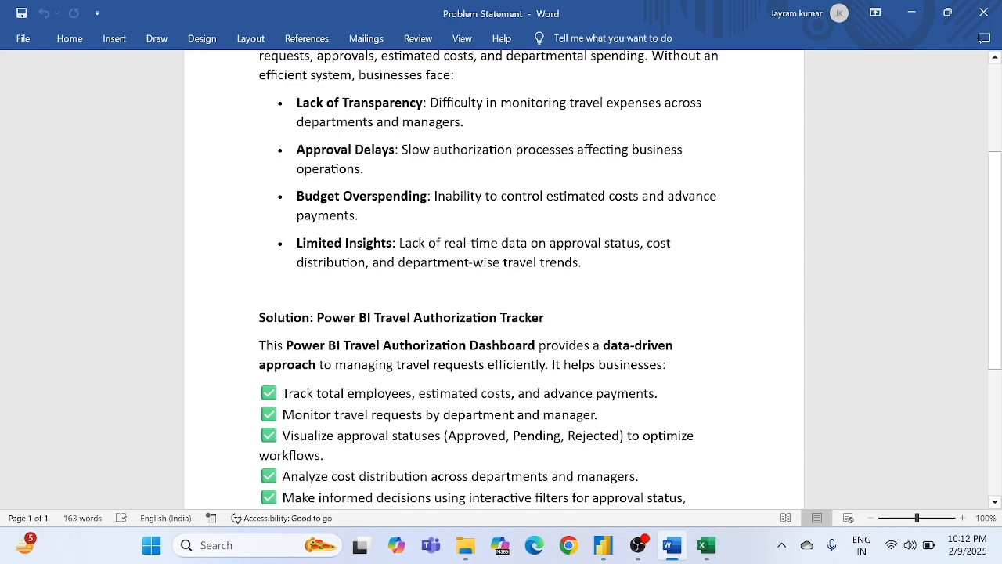
- Highlight "advance payments" in the first solution point of the Word document, as well as the Lack of Transparency bullet
scroll(492, 274, "down", 2)
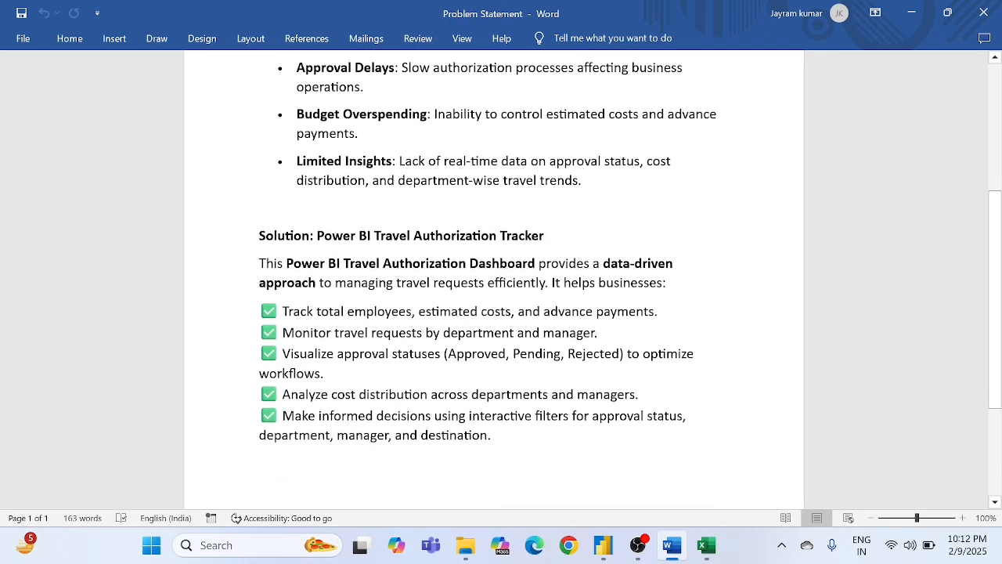
left_click_drag(543, 311, 655, 313)
left_click(651, 319)
scroll(493, 282, "up", 5)
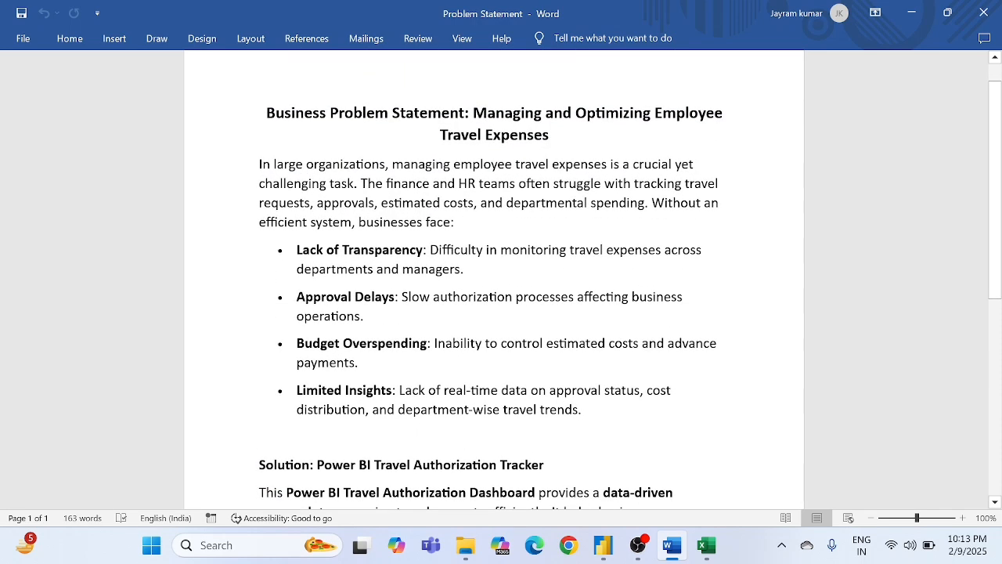
triple_click(427, 269)
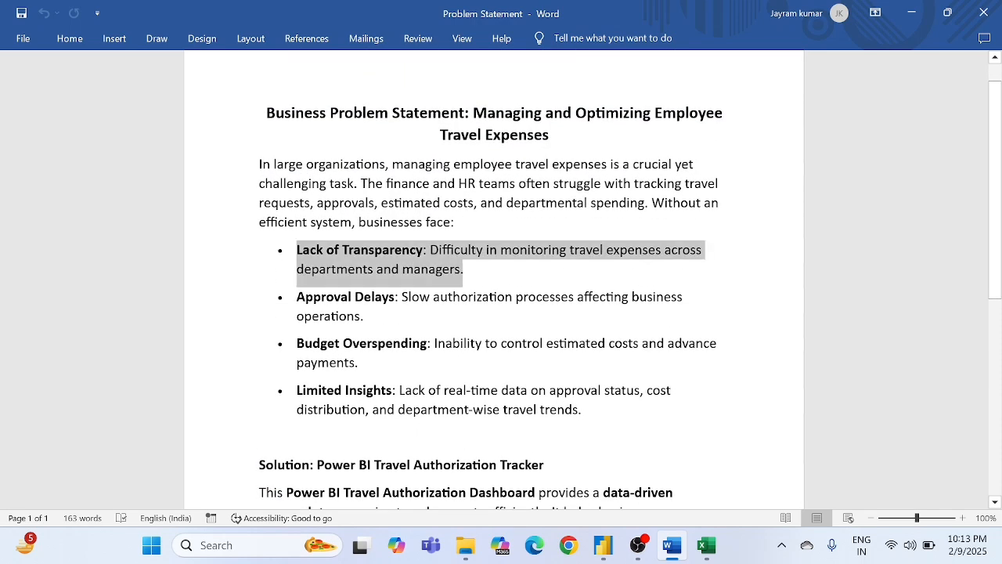
left_click(427, 268)
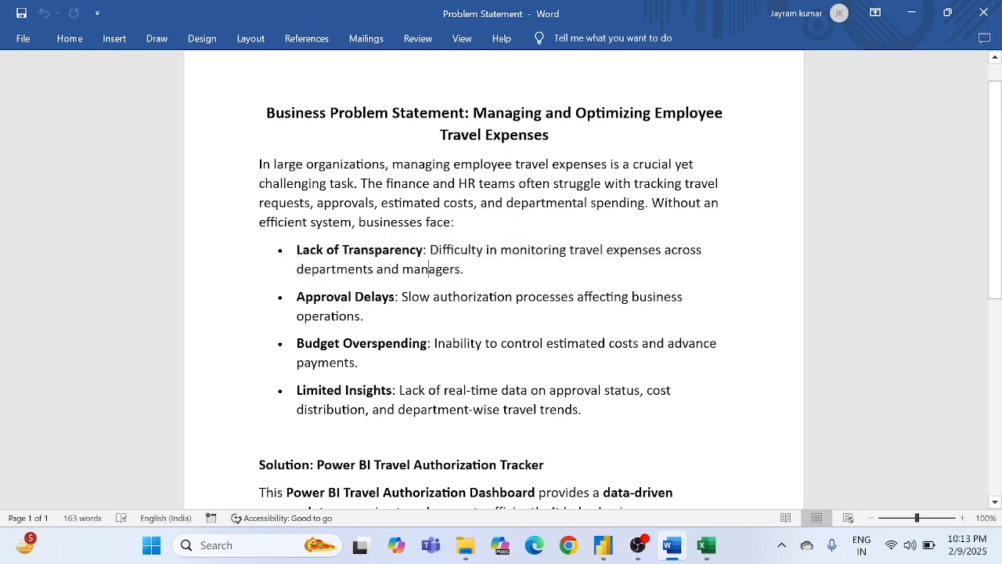
- Highlight the start of the "Monitor travel requests by department and manager" point and compare it with the Power BI dashboard, returning to Word
scroll(493, 274, "down", 8)
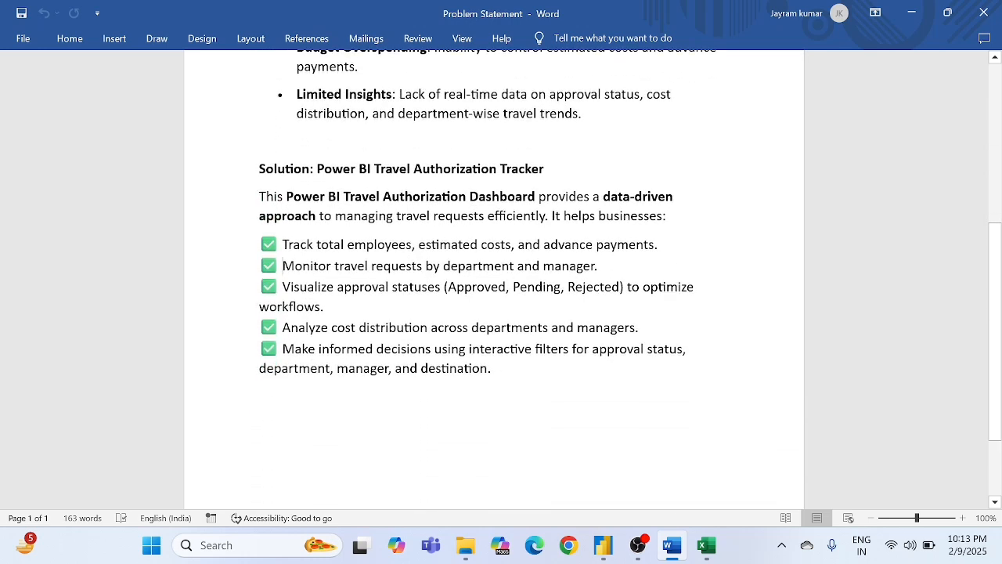
left_click_drag(281, 265, 369, 267)
left_click(434, 266)
left_click(600, 547)
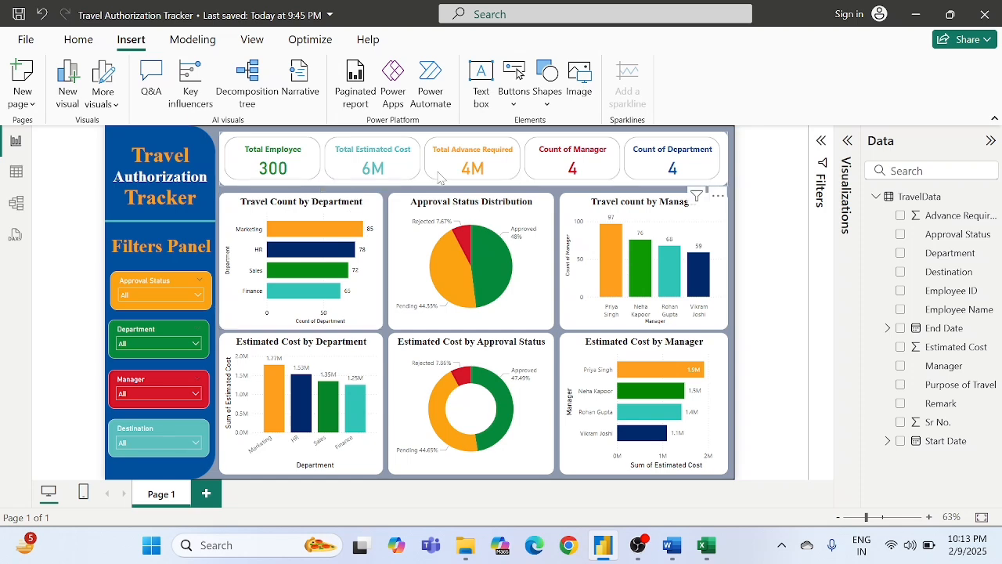
left_click(680, 544)
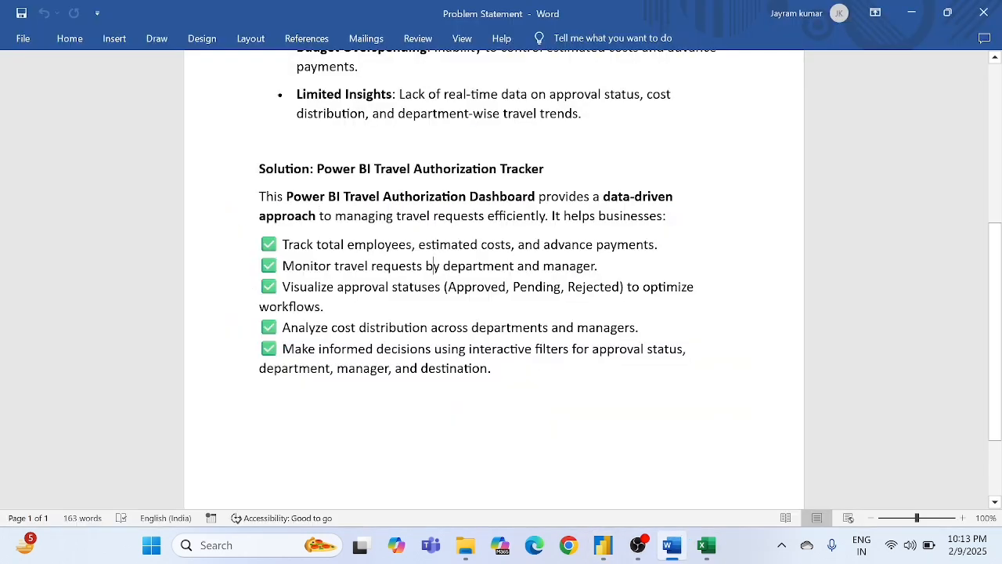
left_click(603, 545)
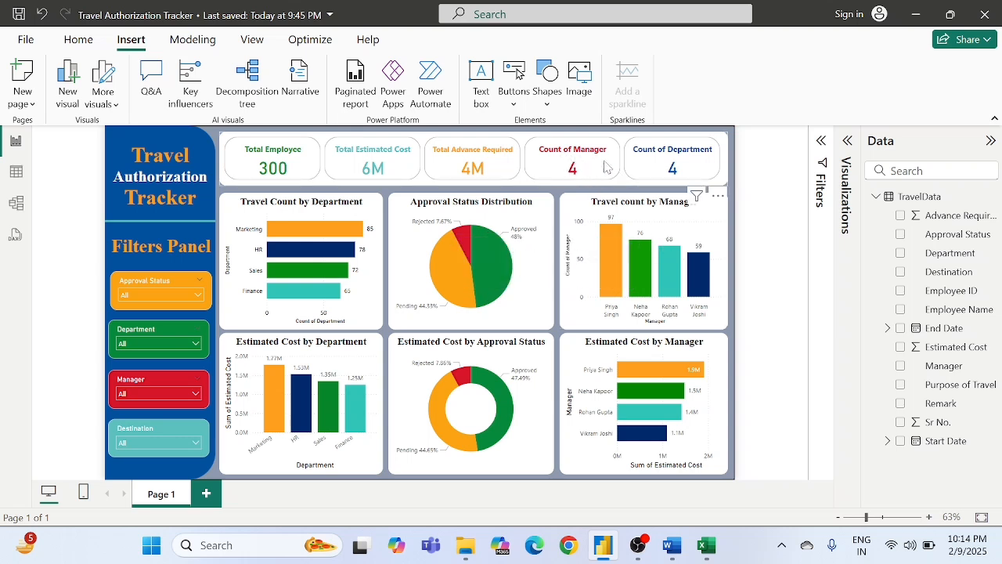
left_click(673, 546)
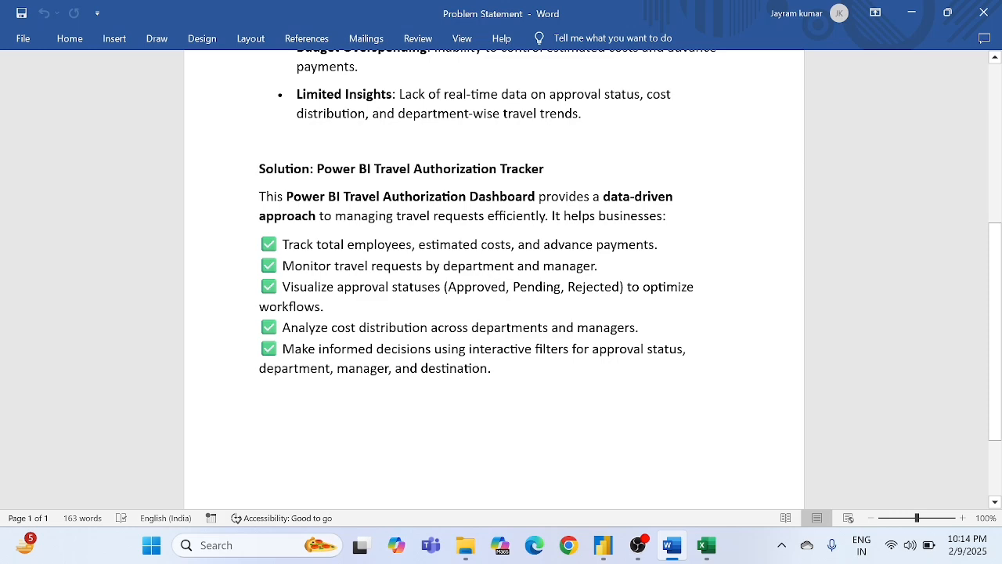
- Review the problem bullets in Word and examine the Approval Status Distribution chart in Power BI
scroll(435, 439, "up", 3)
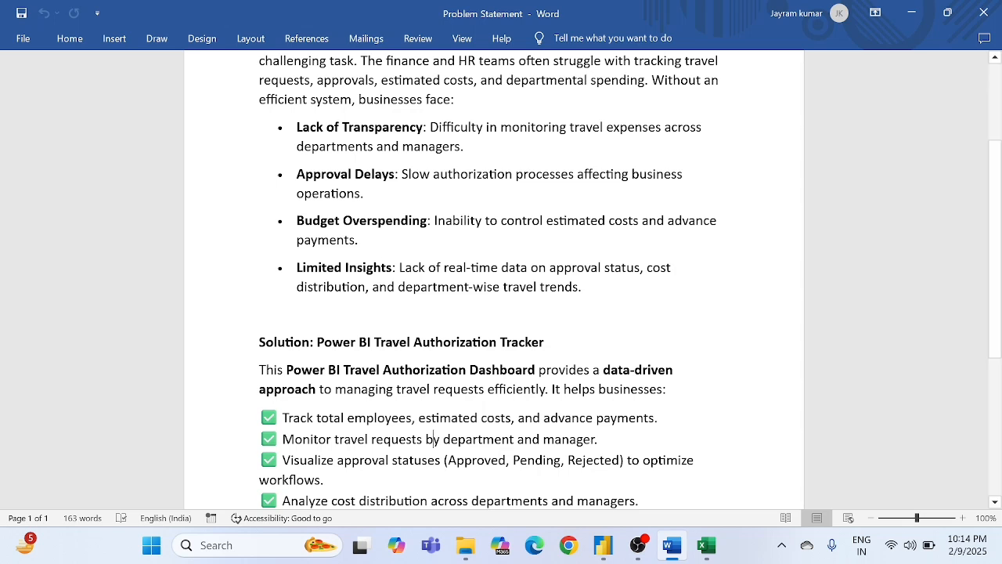
mouse_move(707, 547)
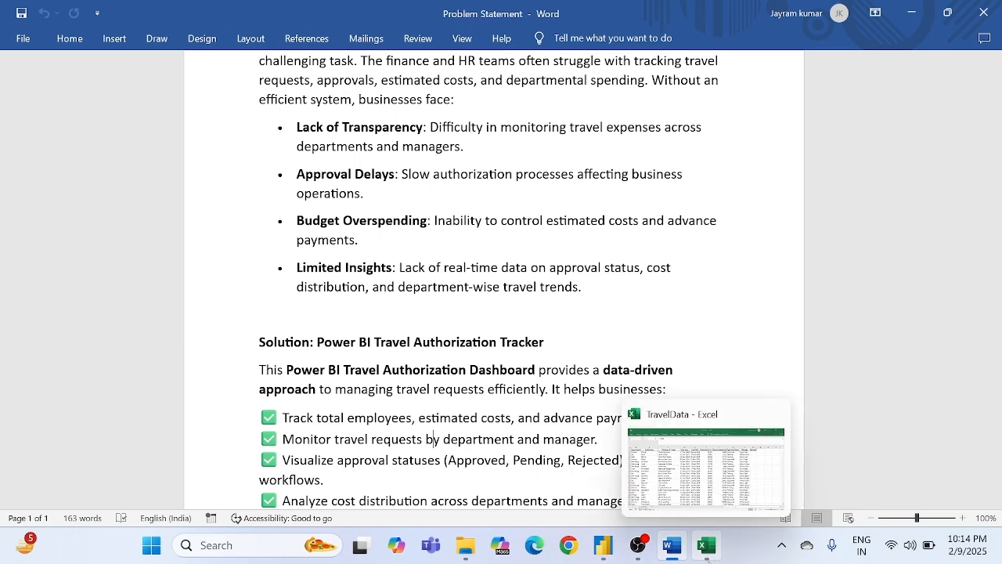
left_click(603, 547)
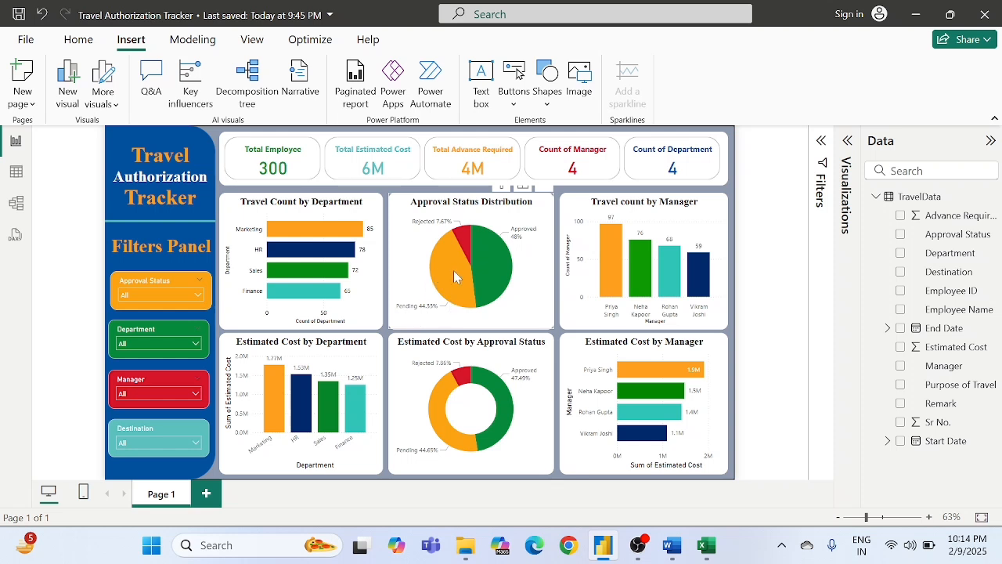
mouse_move(451, 280)
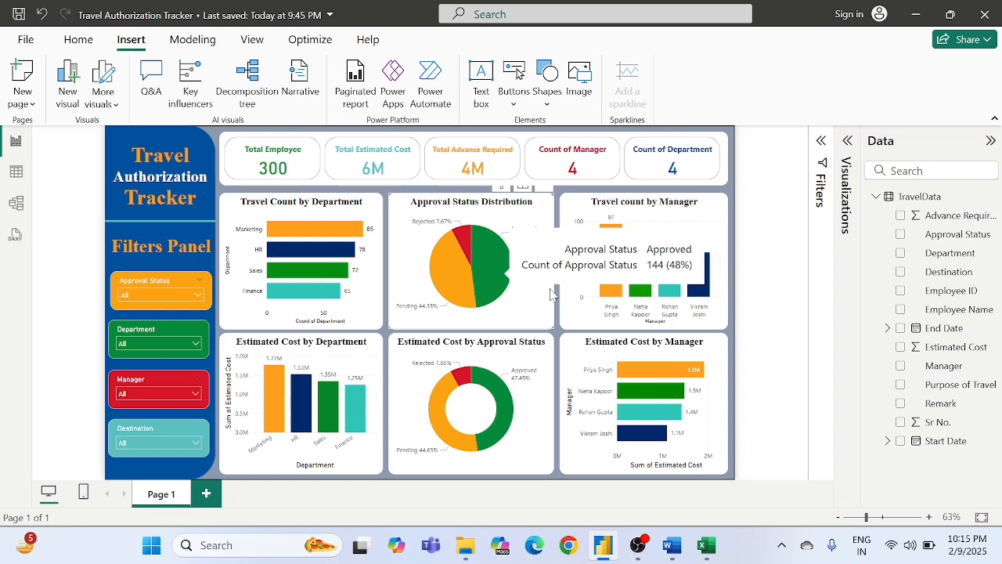
- Switch to the TravelData workbook in Excel and highlight Approval Status entries K2:K14 and K2:K8
left_click(705, 550)
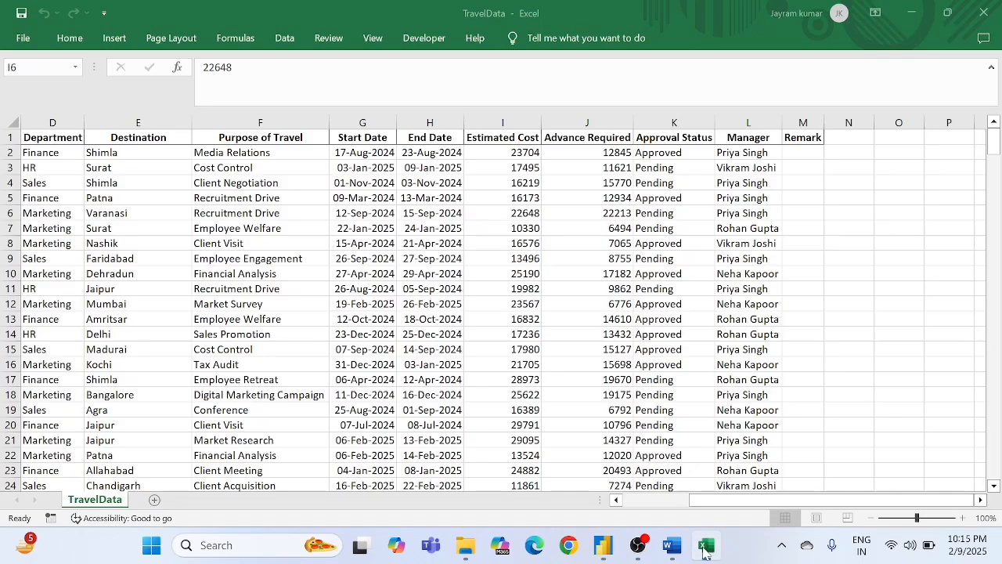
left_click(387, 210)
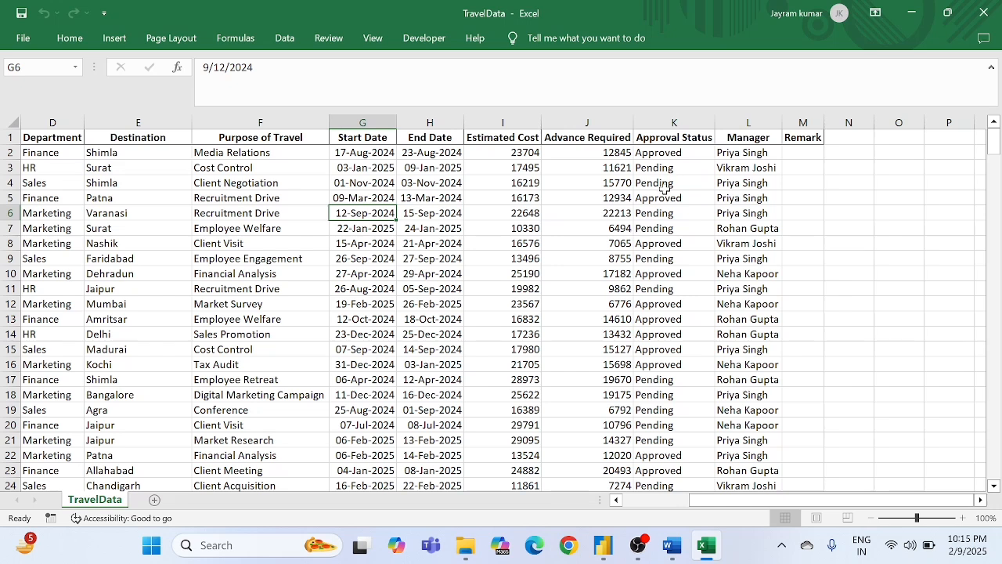
left_click_drag(663, 155, 673, 336)
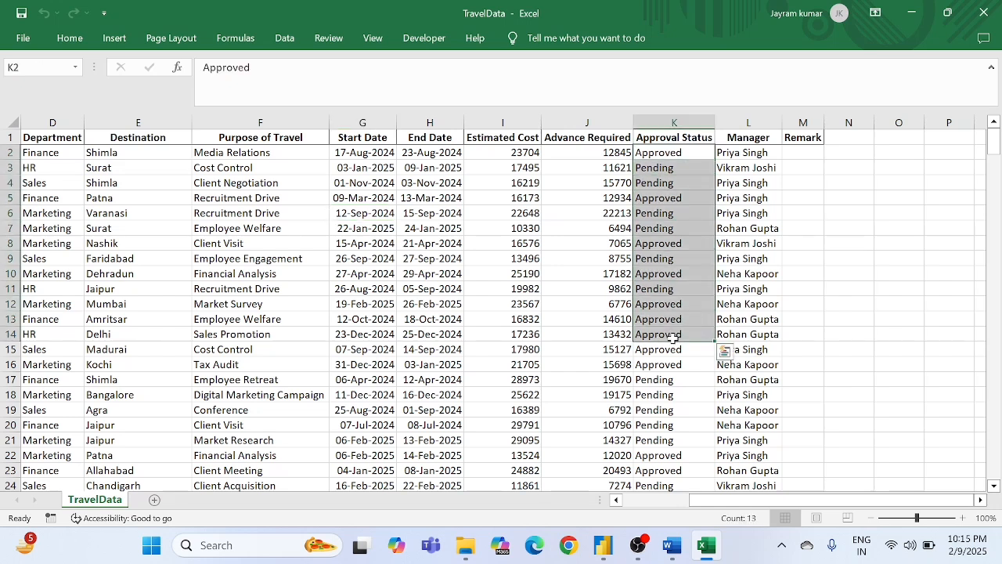
left_click(667, 364)
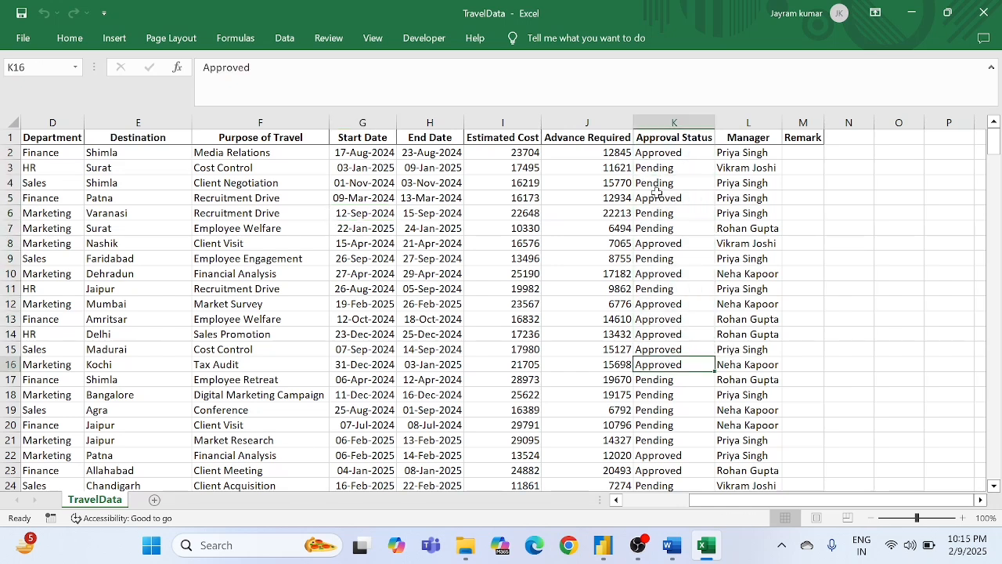
left_click_drag(661, 152, 678, 241)
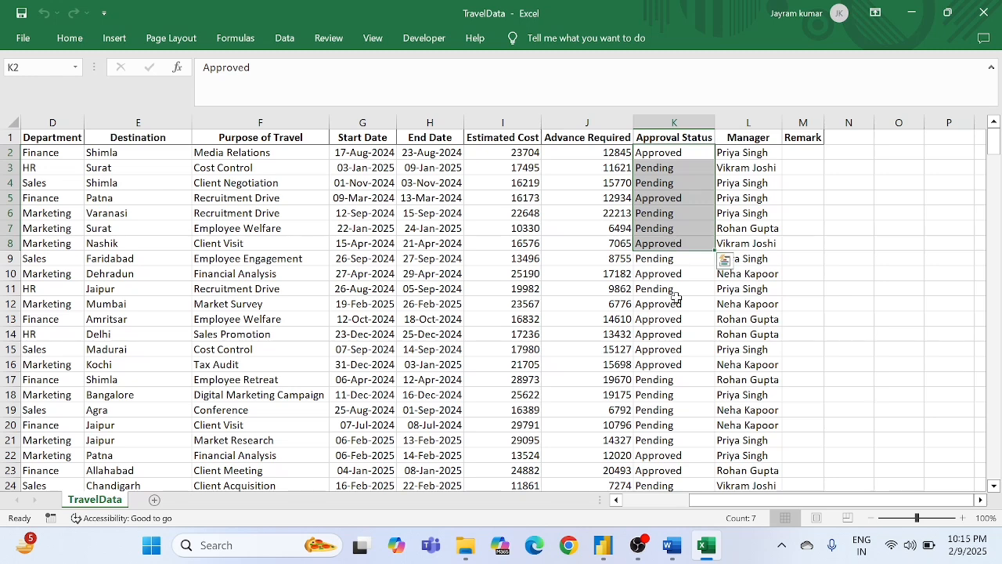
left_click(678, 303)
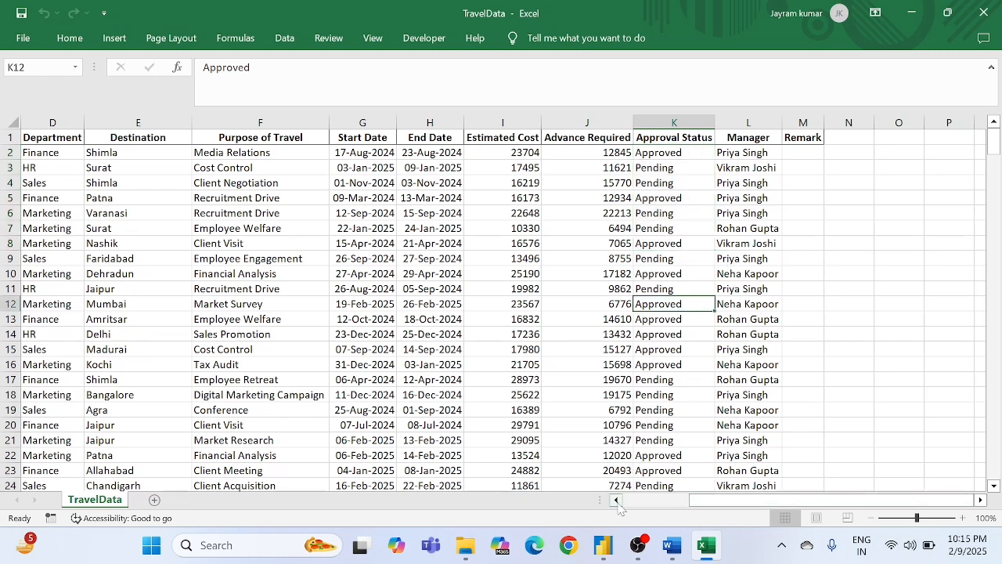
- Check the Power BI dashboard again and highlight "Analyze cost" in the fourth solution point of the Word document
left_click(603, 549)
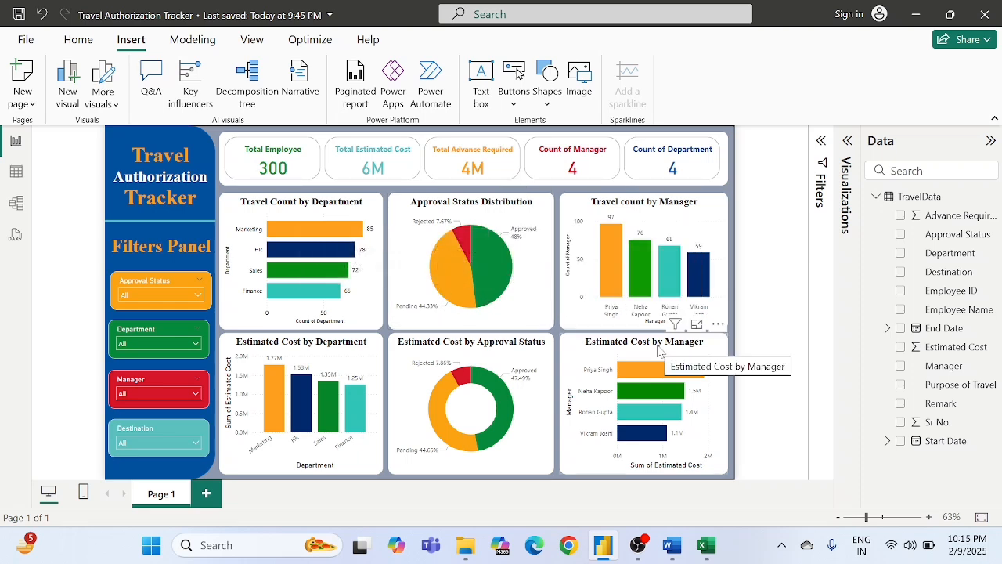
left_click(672, 546)
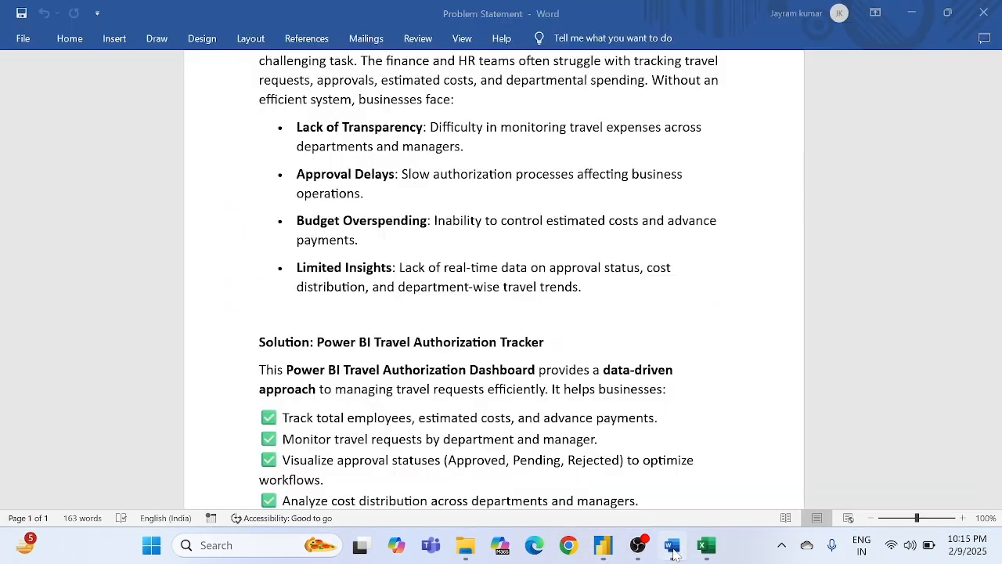
scroll(494, 282, "down", 2)
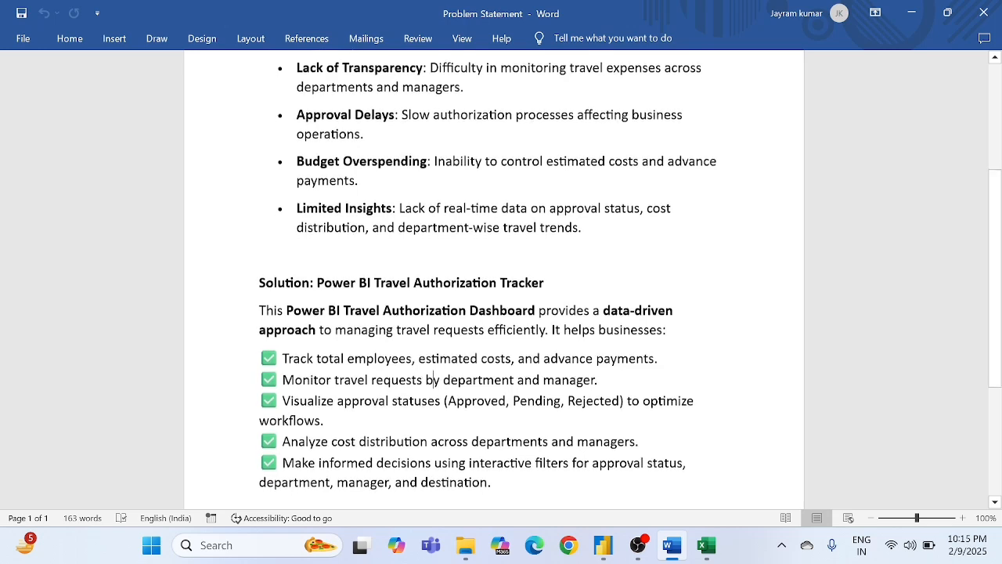
scroll(493, 282, "up", 1)
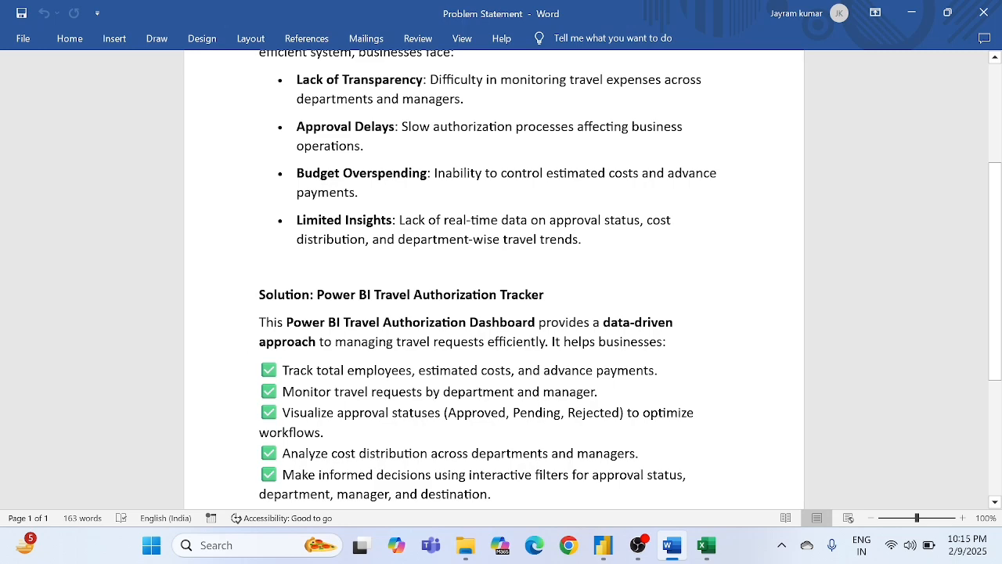
scroll(493, 282, "down", 1)
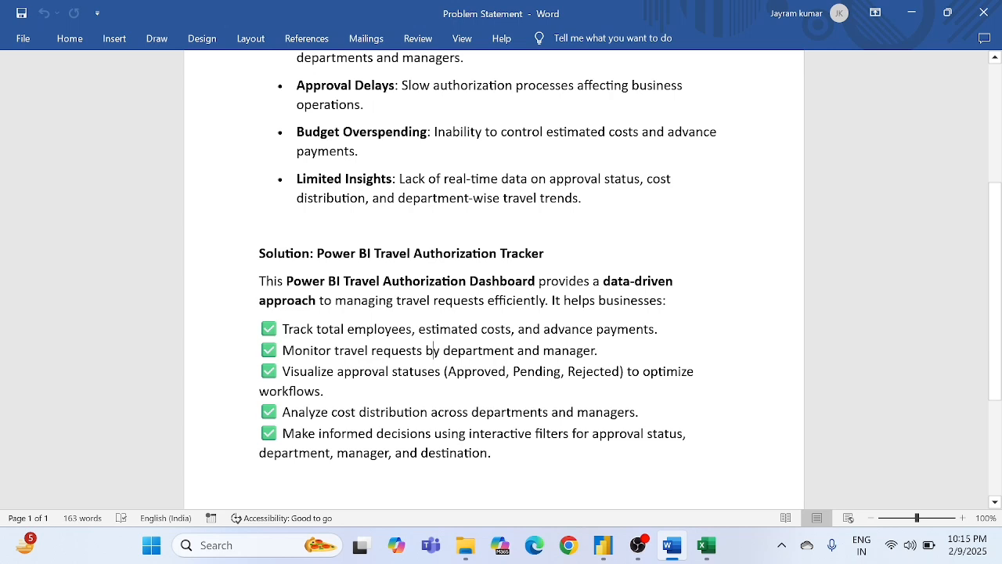
scroll(433, 350, "down", 1)
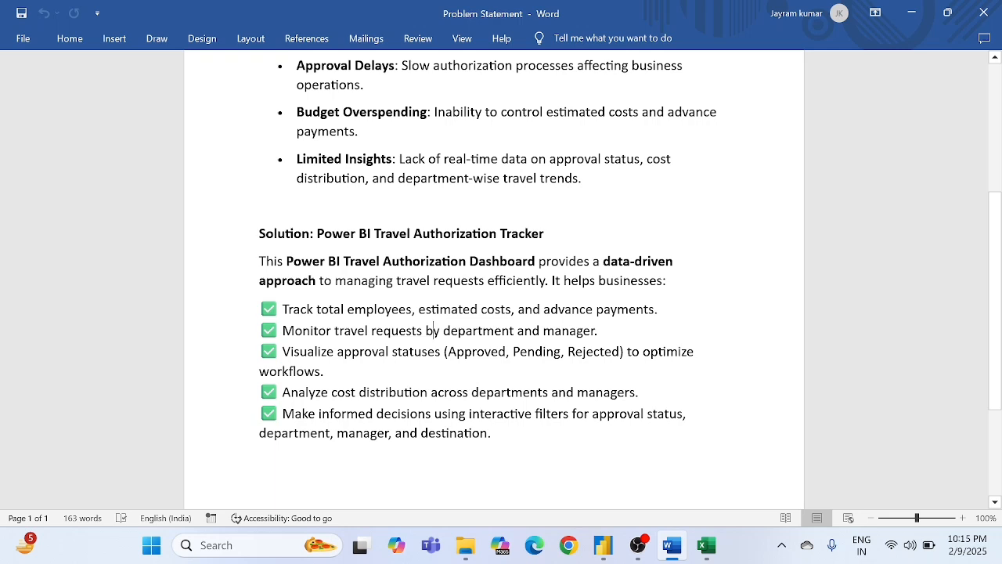
left_click_drag(283, 393, 356, 395)
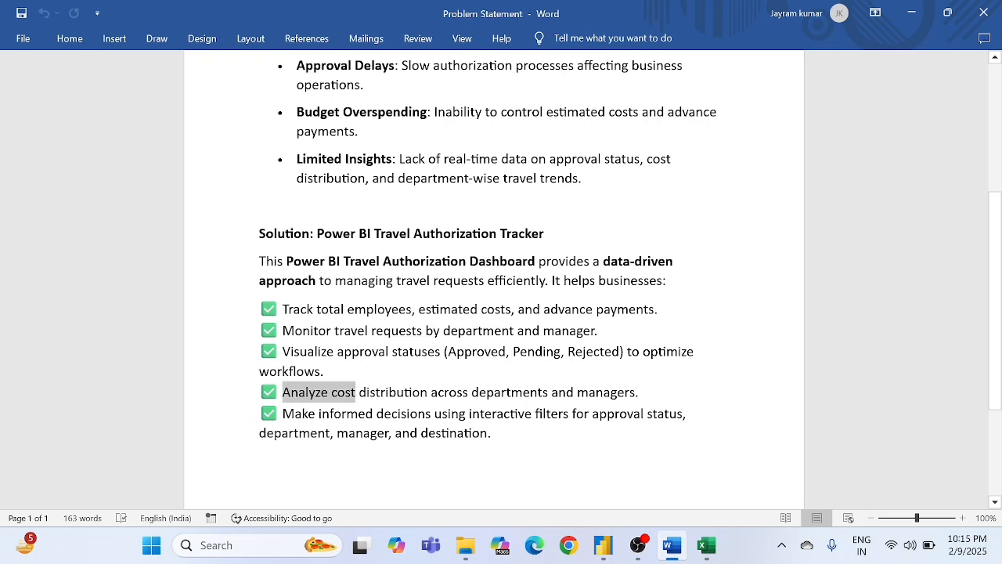
left_click(356, 394)
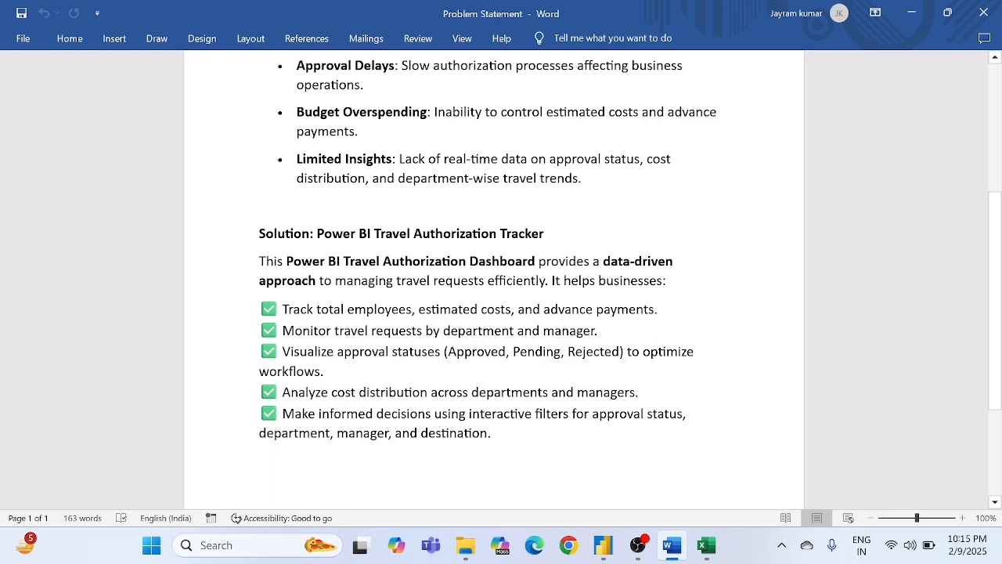
- Look over the dashboard in Power BI and highlight the "Make informed decisions using interactive filters" point in Word
left_click(603, 545)
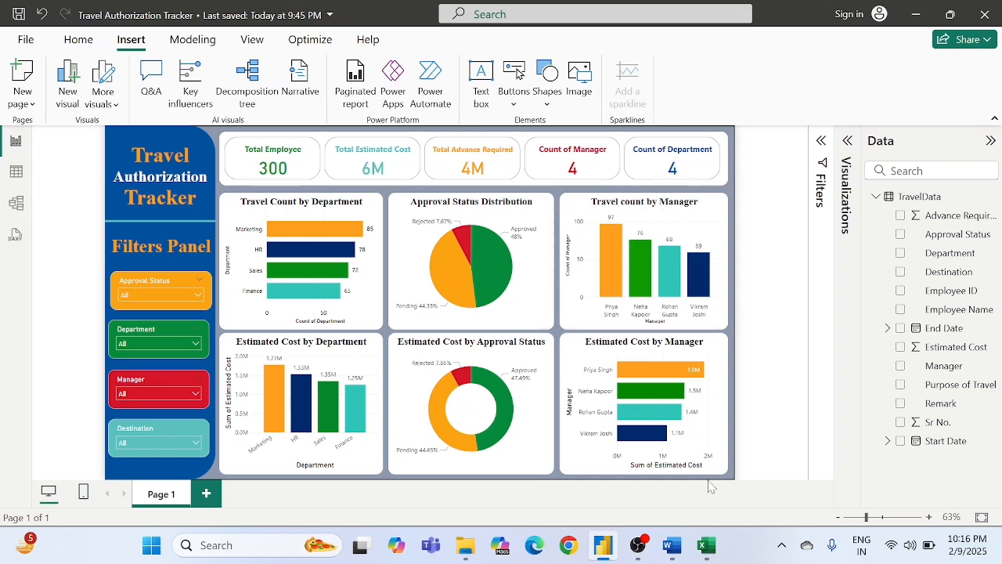
left_click(673, 546)
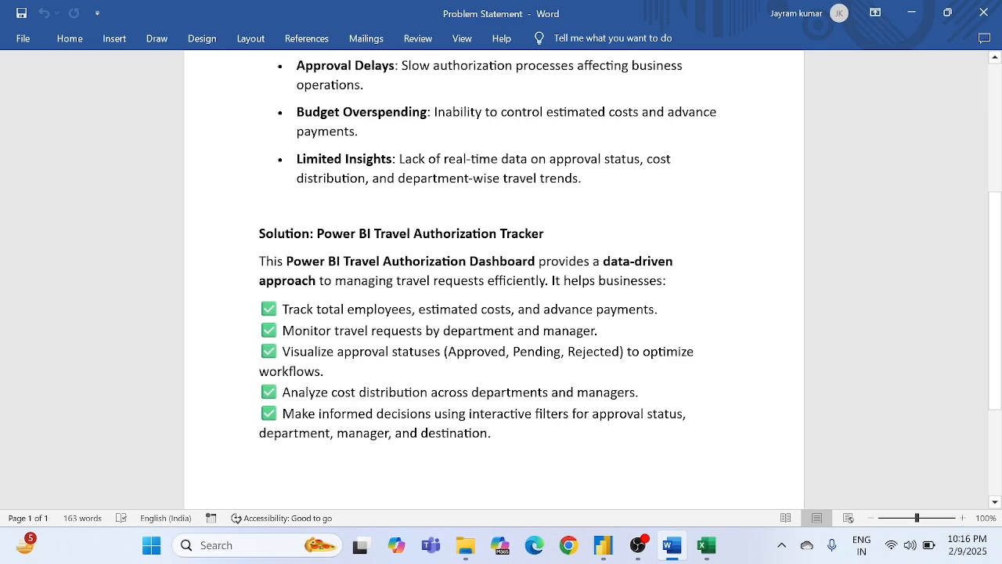
scroll(493, 281, "down", 1)
scroll(493, 281, "up", 1)
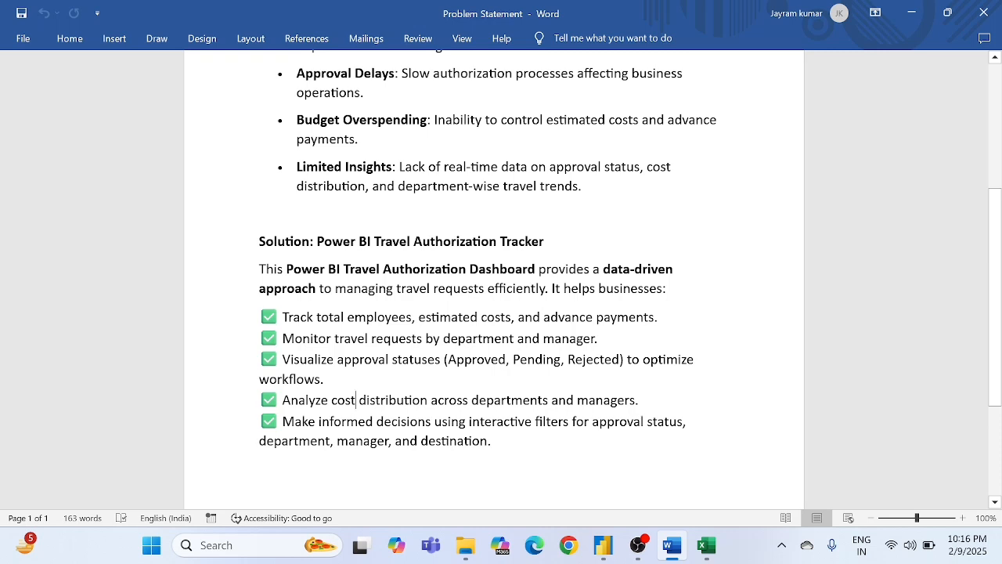
triple_click(294, 421)
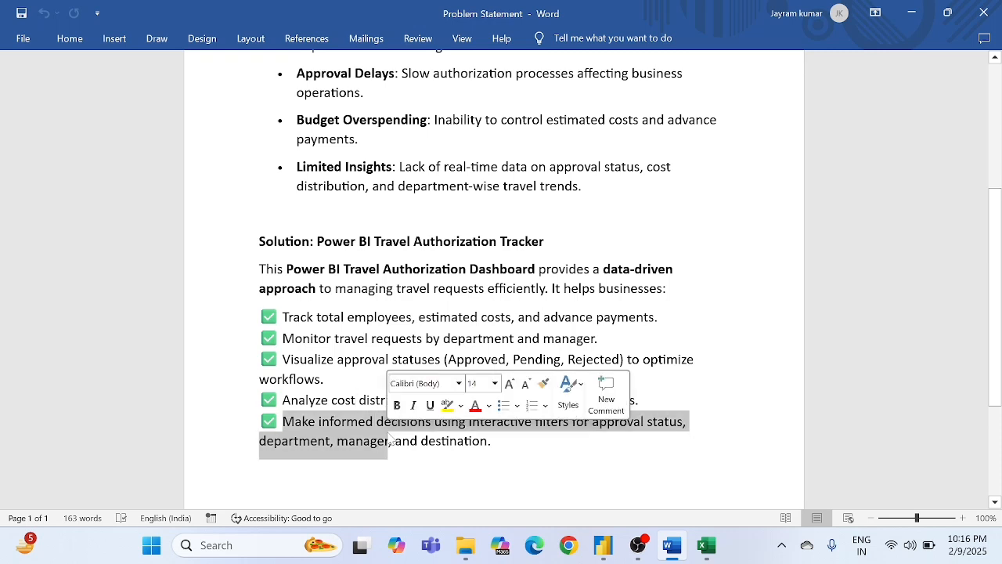
left_click(387, 441)
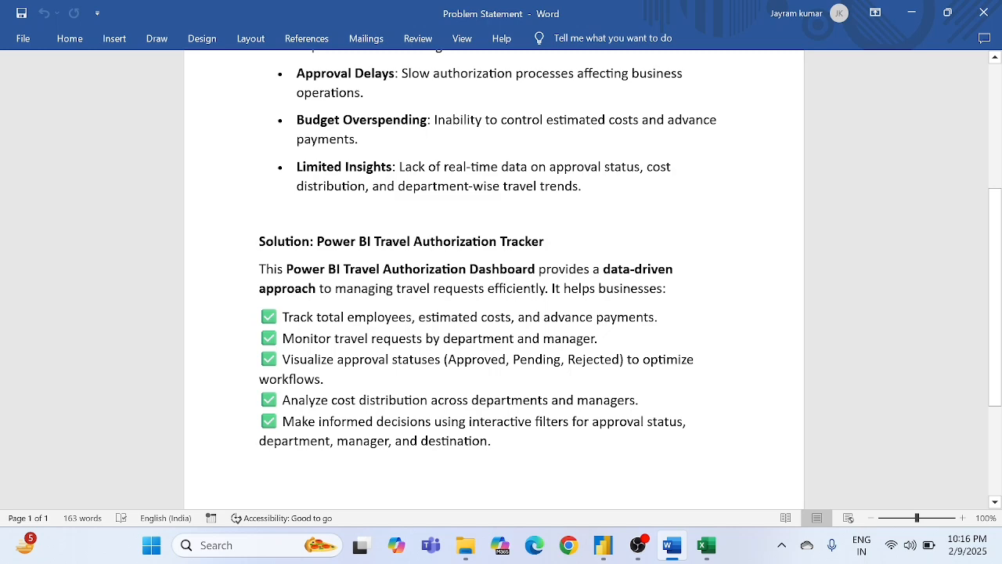
- Switch to the Power BI dashboard, filter it by the Chennai destination to examine the changed visuals, and clear that filter
left_click(603, 545)
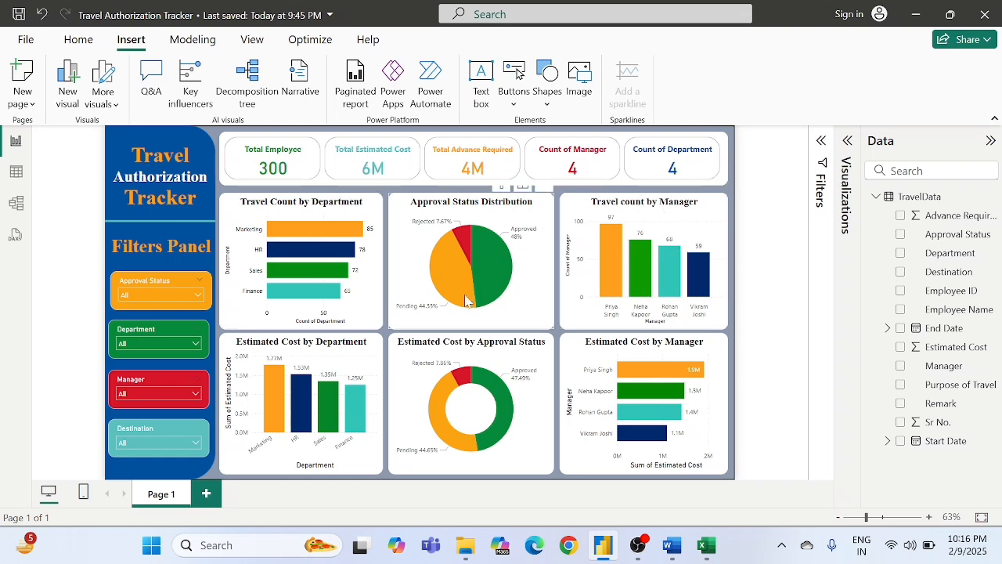
left_click(131, 444)
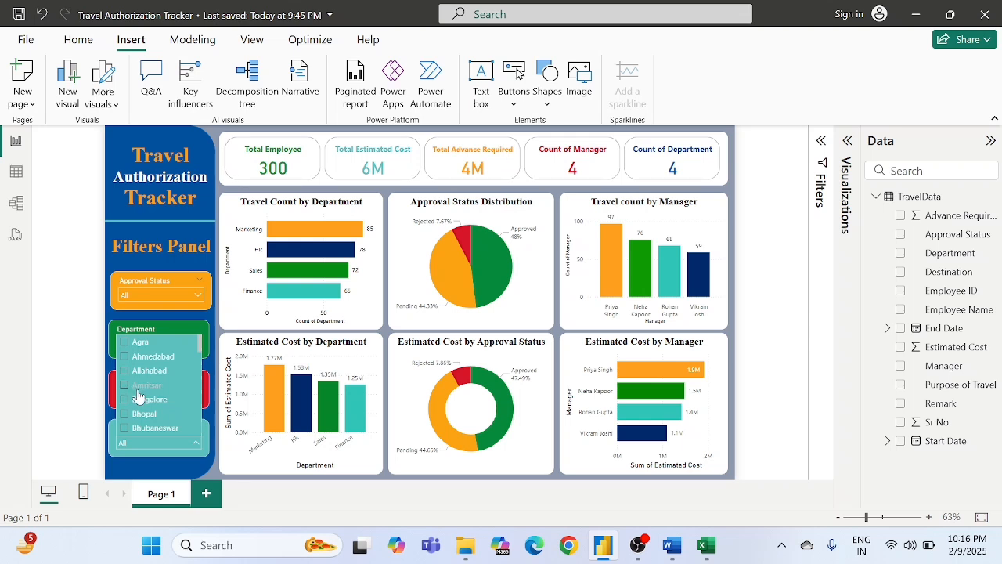
scroll(138, 410, "down", 3)
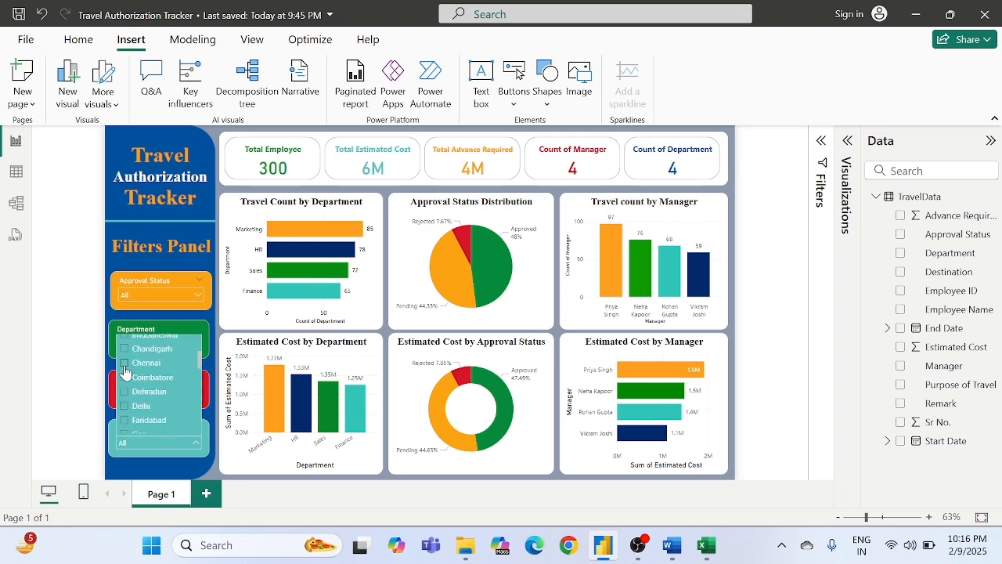
left_click(124, 364)
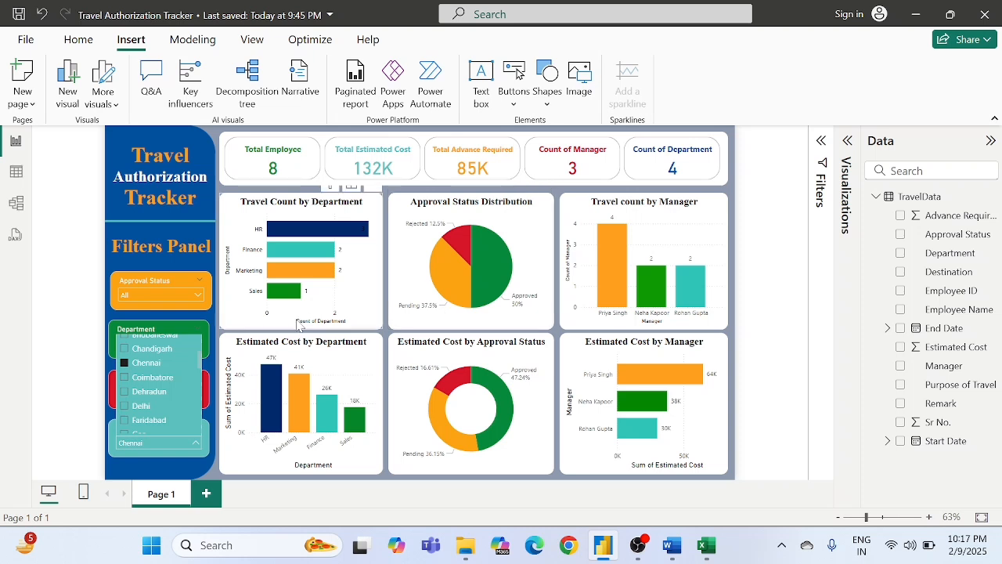
left_click(139, 361)
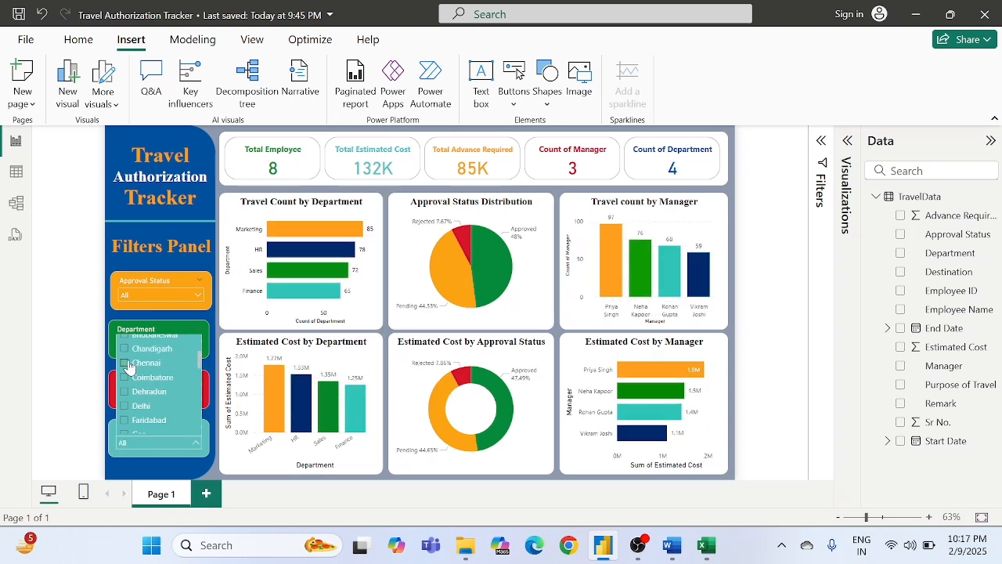
left_click(389, 334)
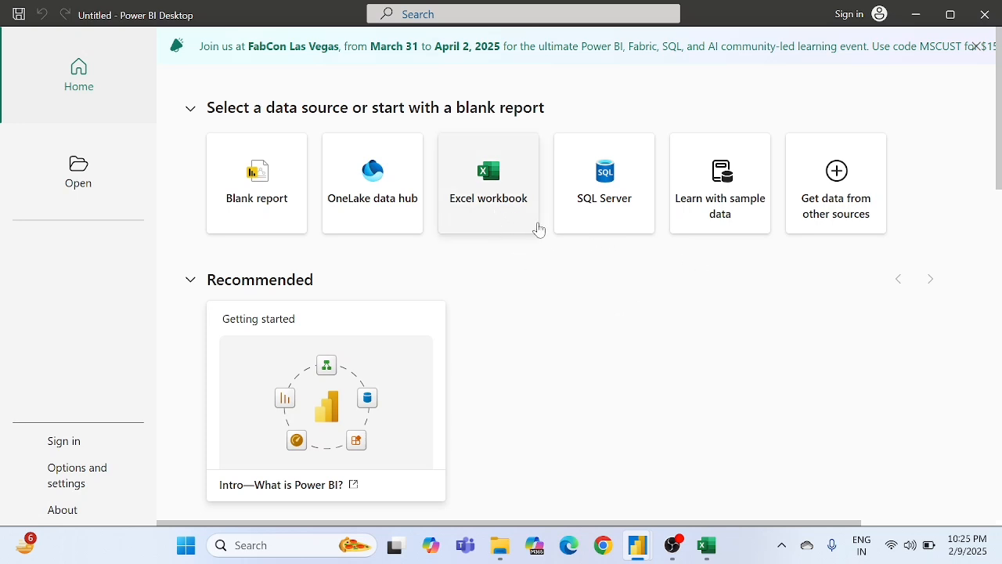
- Import the TravelData sheet from the TravelData Excel workbook into the new Power BI report and open it for transformation in Power Query
left_click(504, 211)
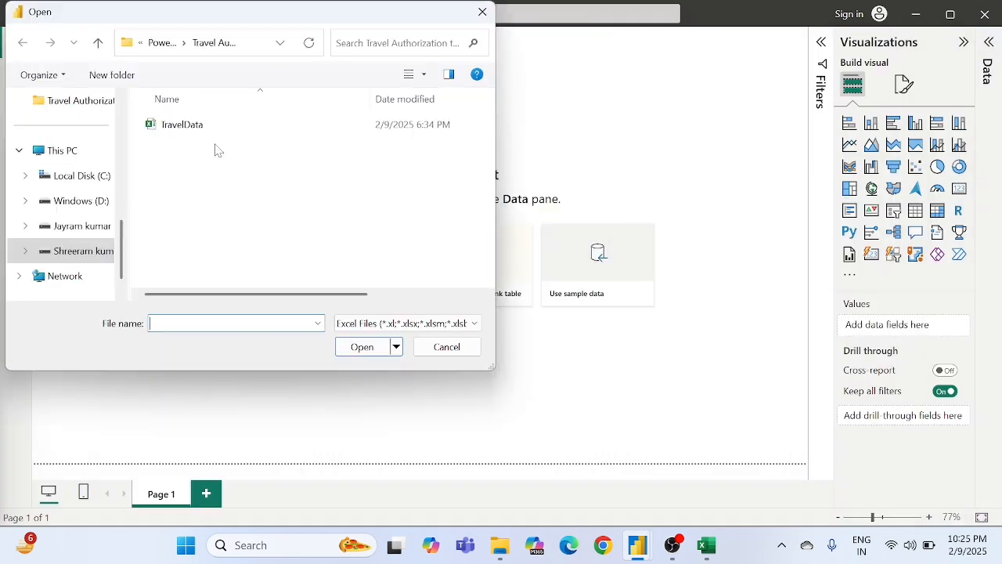
left_click(195, 137)
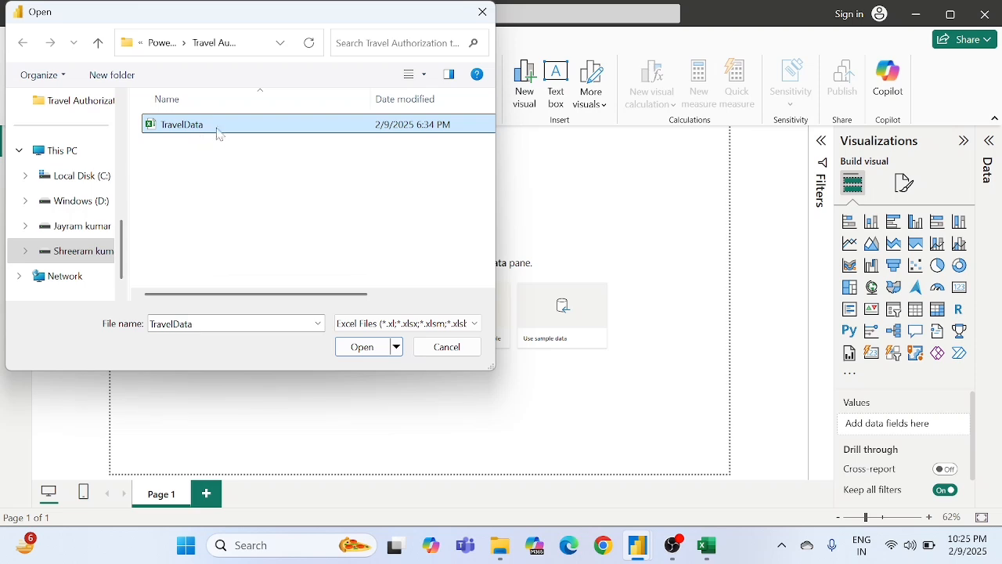
left_click(360, 347)
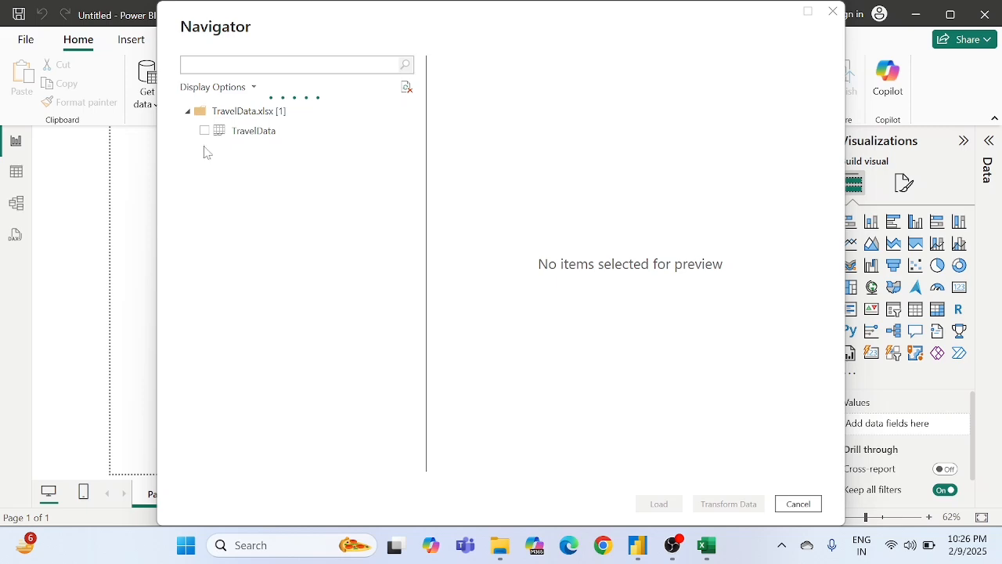
left_click(203, 131)
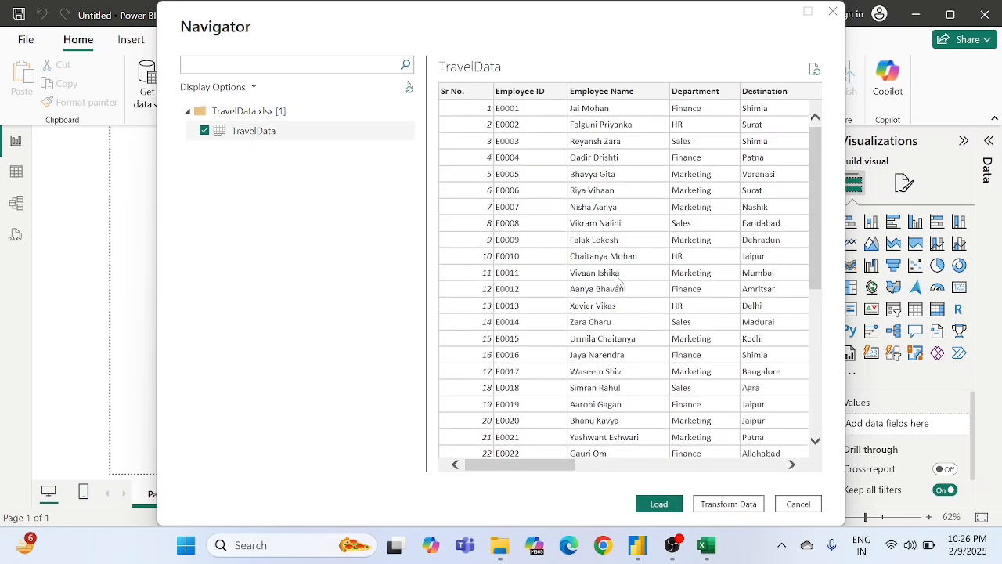
left_click(725, 504)
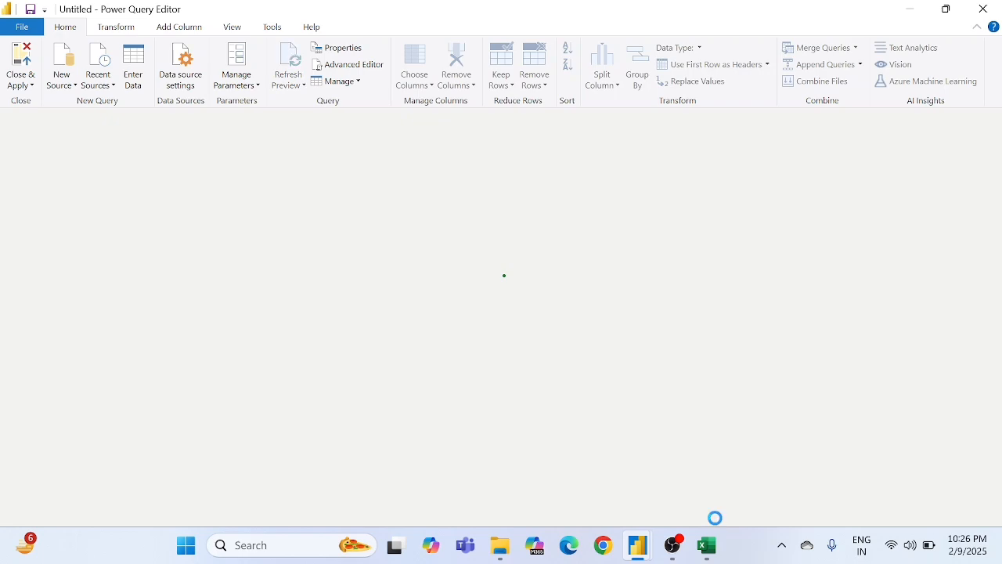
- Switch to the TravelData workbook in Excel and examine the date entries in the Start Date column
left_click(708, 546)
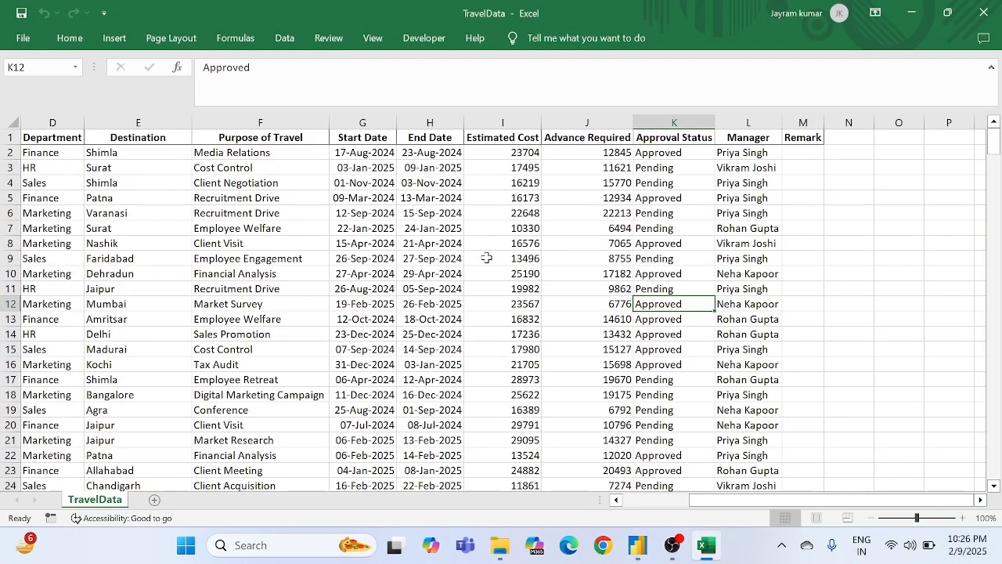
left_click(365, 122)
left_click(375, 199)
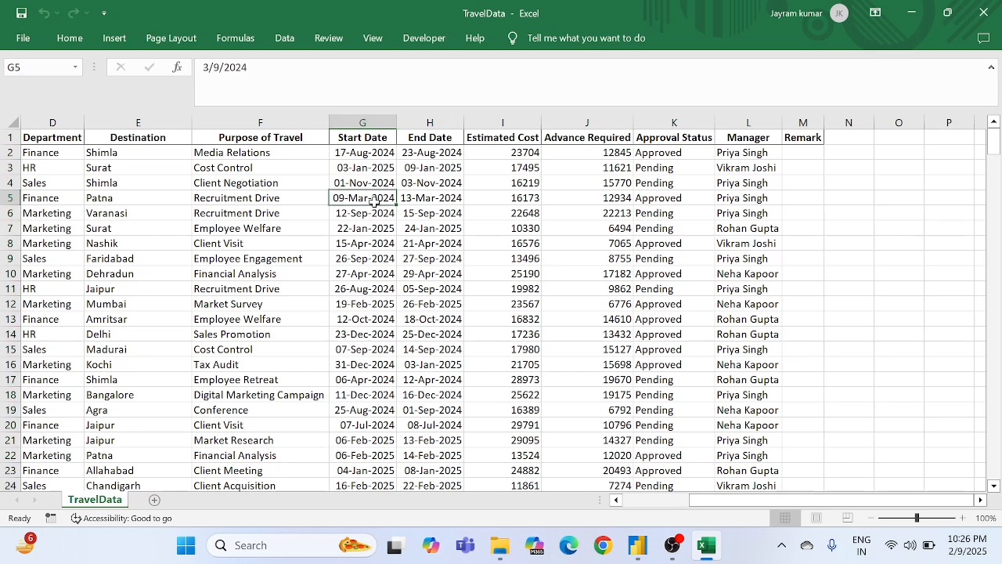
left_click(360, 167)
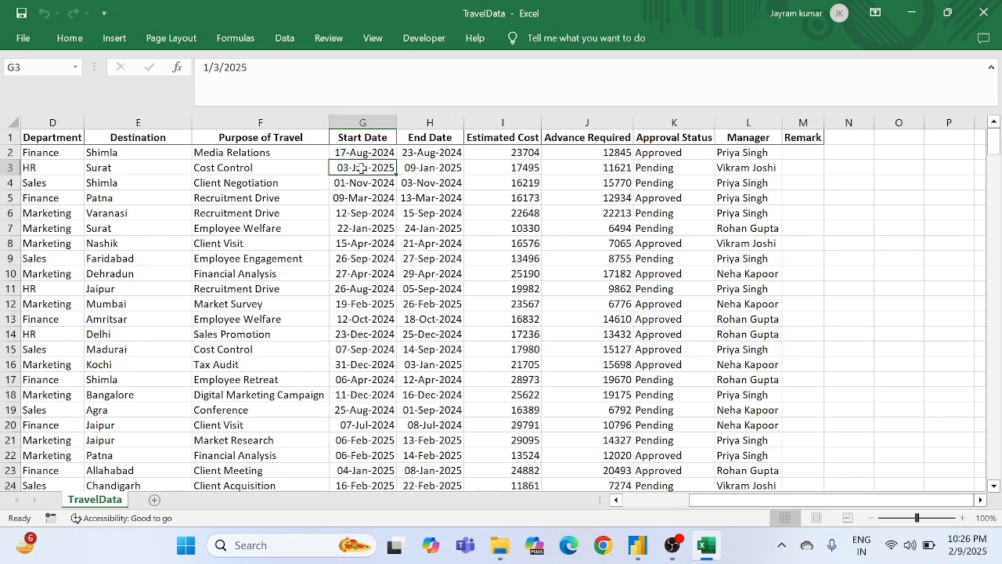
left_click(361, 183)
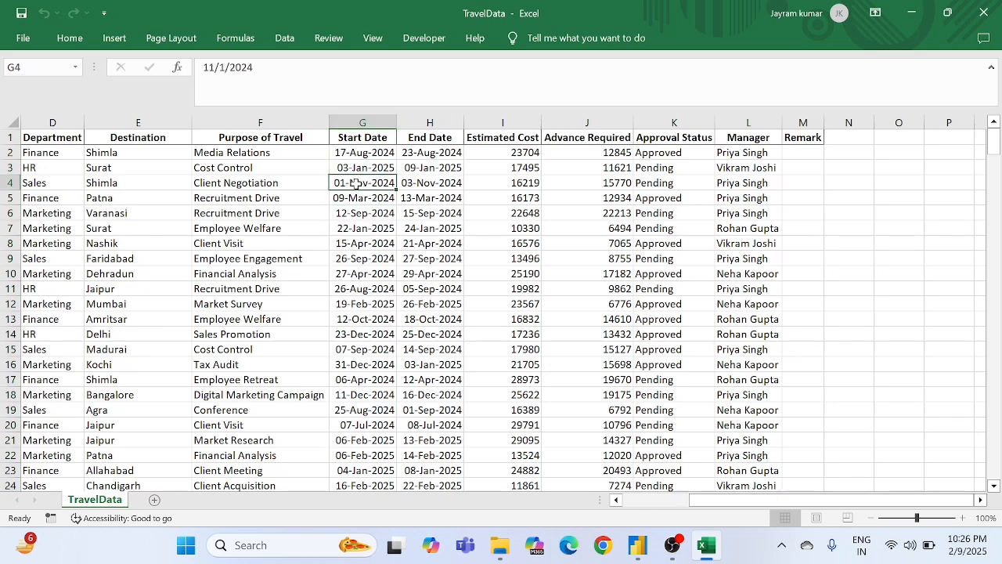
left_click(386, 216)
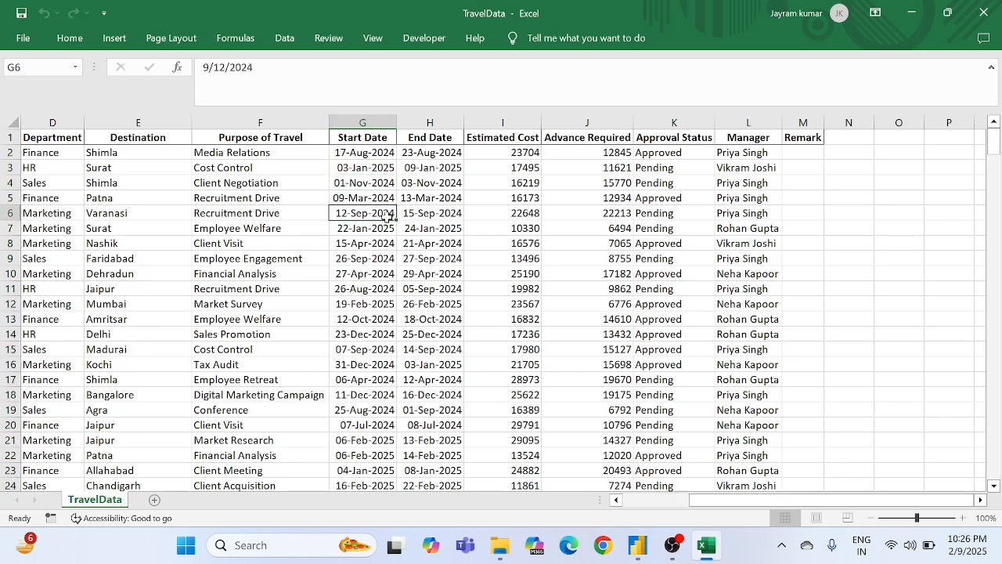
left_click(366, 123)
left_click(365, 198)
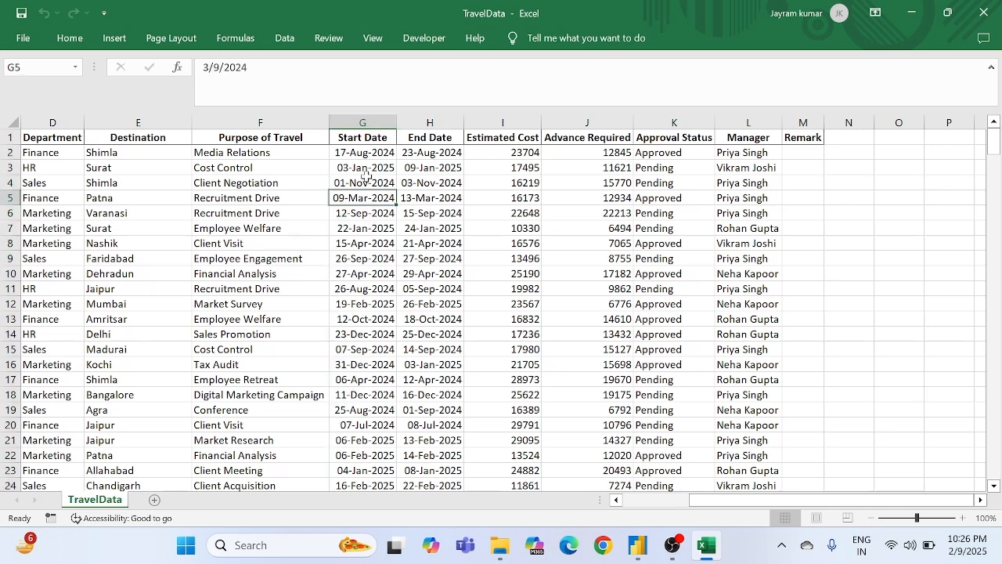
left_click(364, 119)
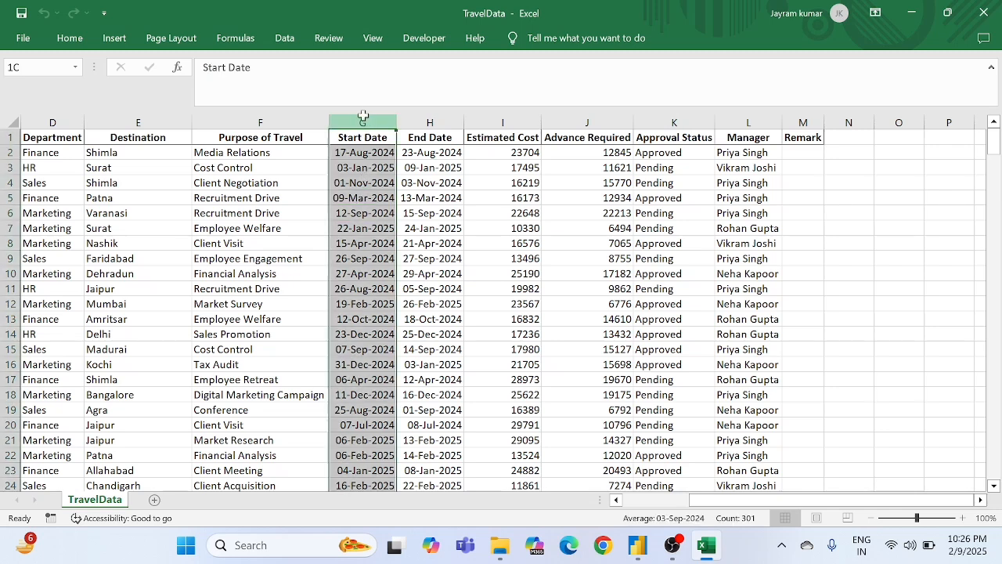
left_click(372, 184)
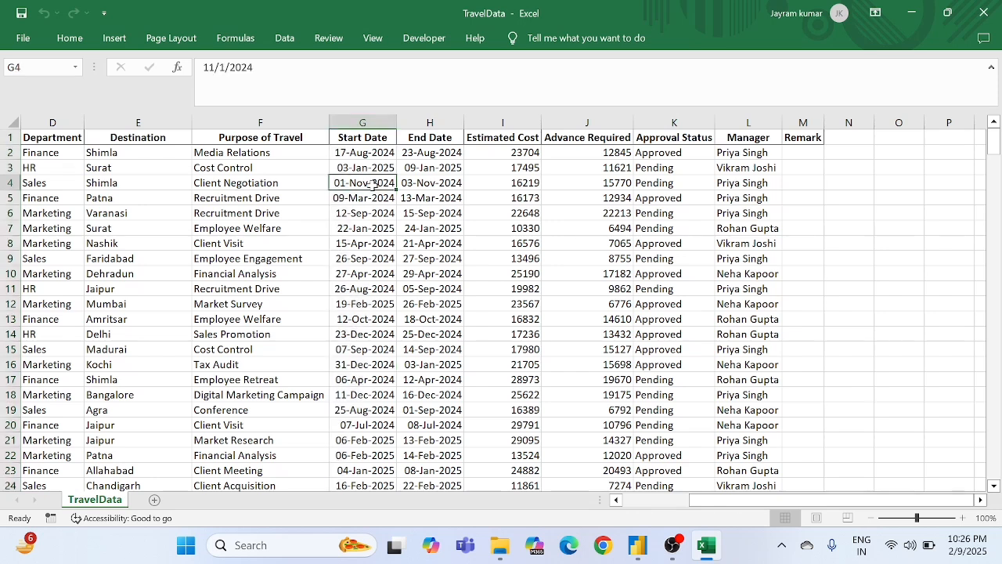
- Try a delimited Text to Columns conversion on the Start Date column with the DMY date format, and cancel the wizard
left_click(364, 118)
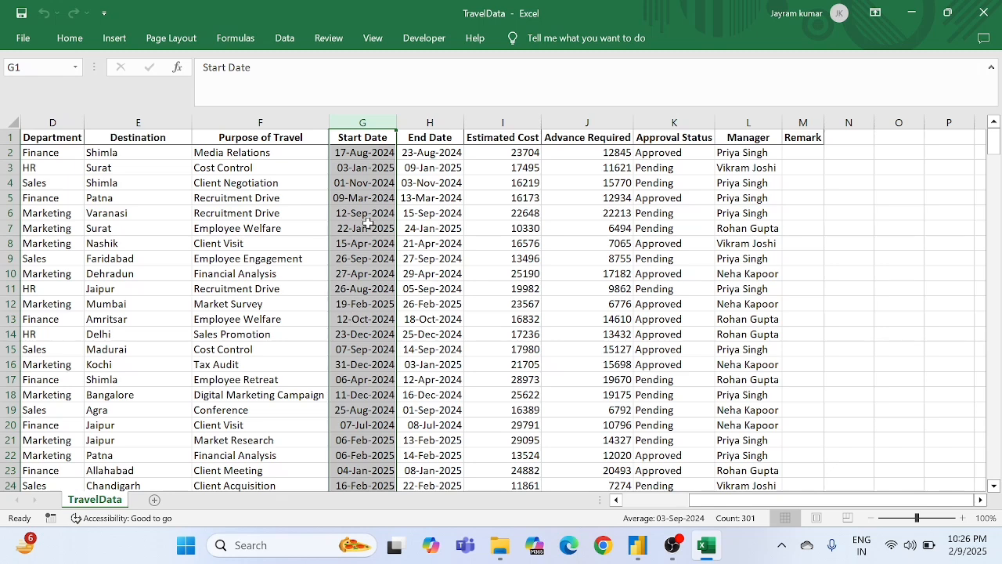
left_click(285, 39)
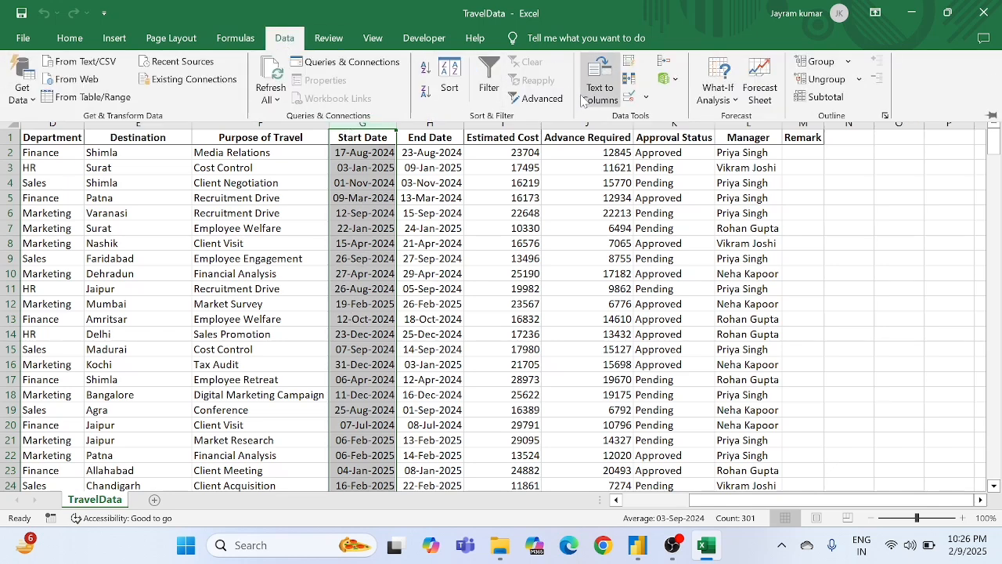
left_click(599, 90)
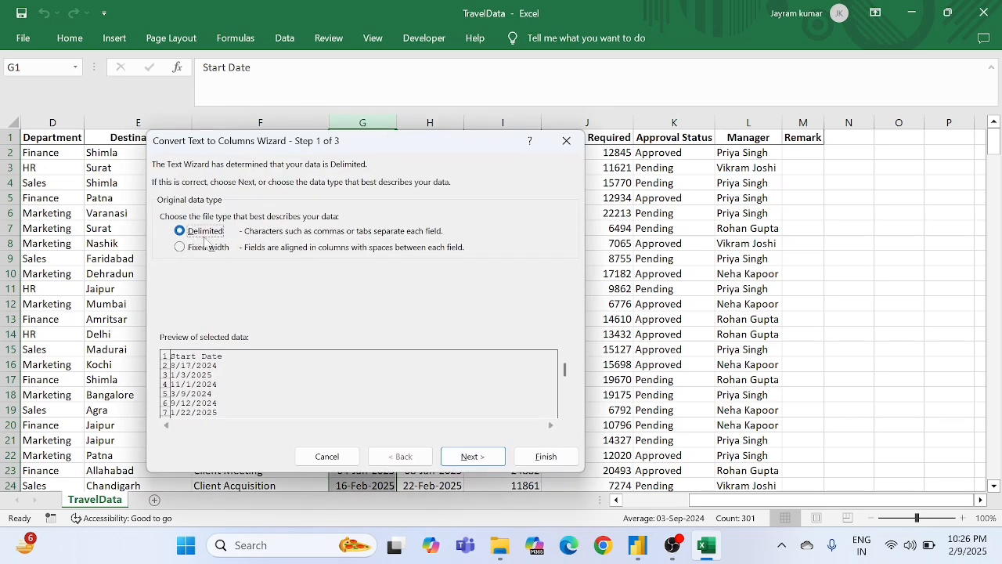
left_click(466, 458)
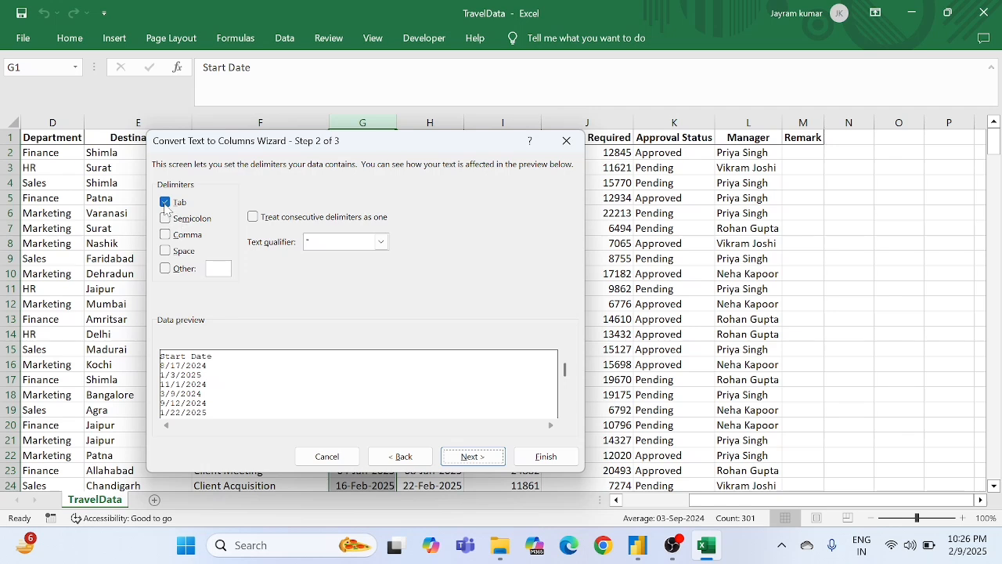
left_click(165, 202)
left_click(473, 456)
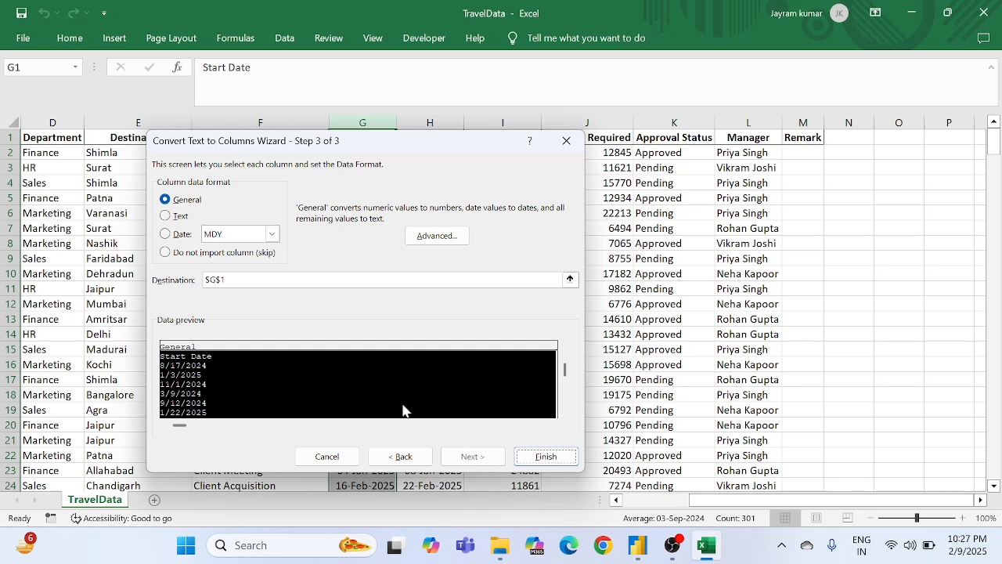
left_click(171, 236)
left_click(272, 235)
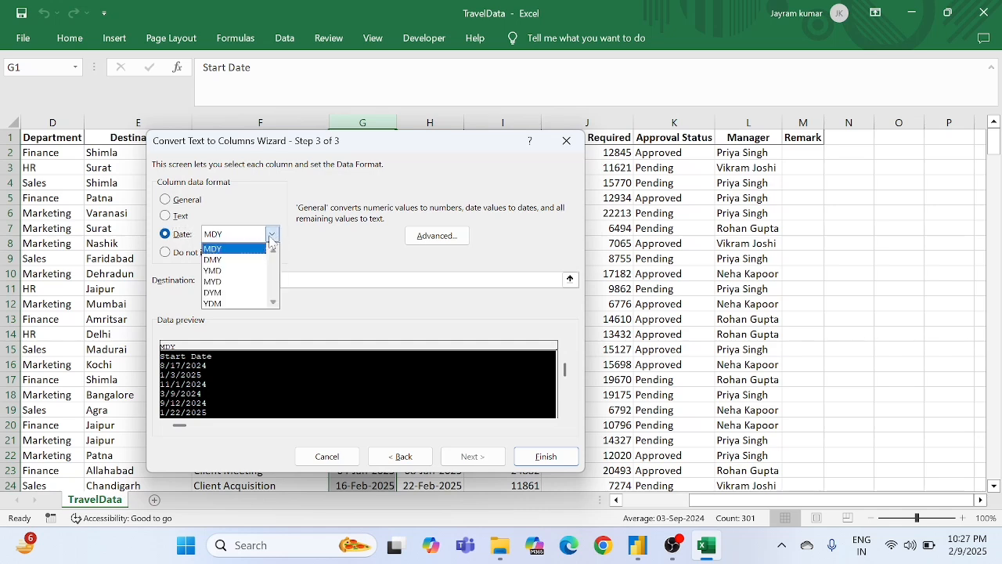
left_click(220, 260)
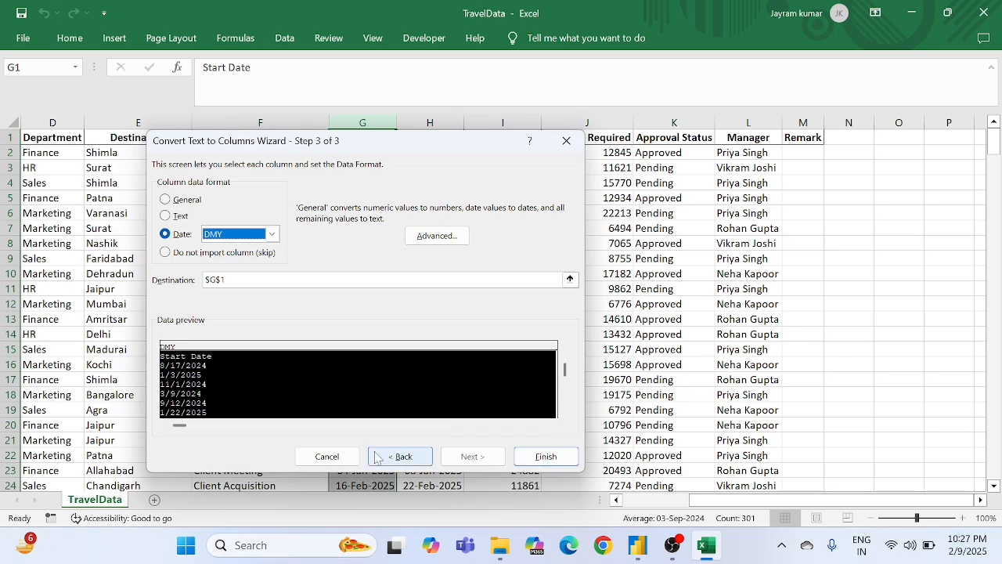
left_click(329, 456)
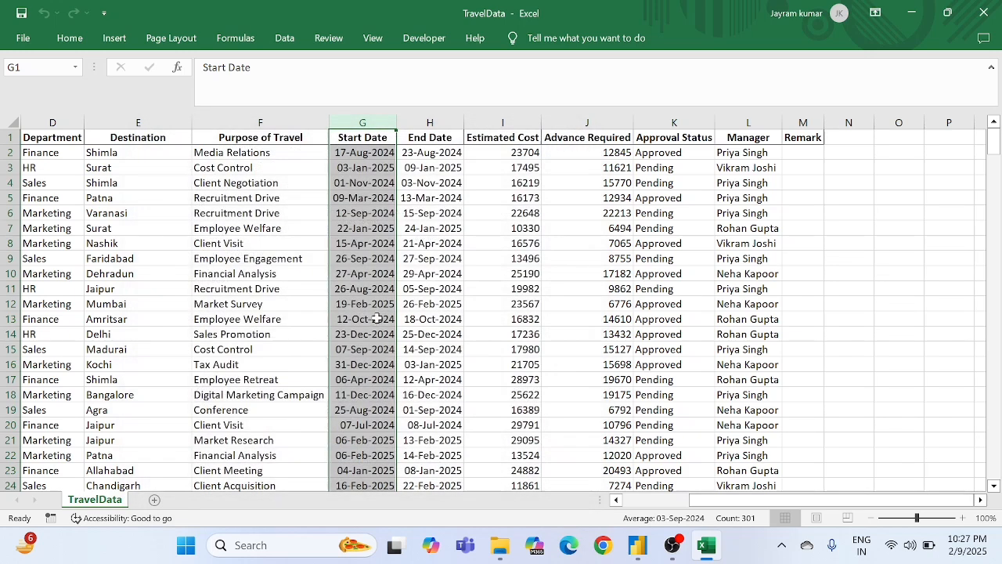
- Inspect the custom number format code of the Start Date column without changing it, and select the End Date column
left_click(425, 231)
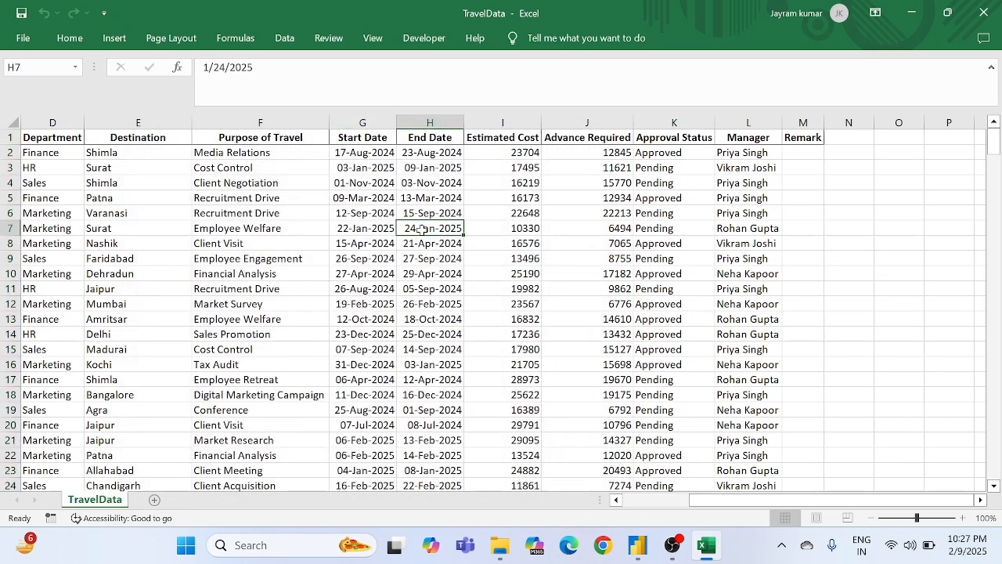
left_click(368, 123)
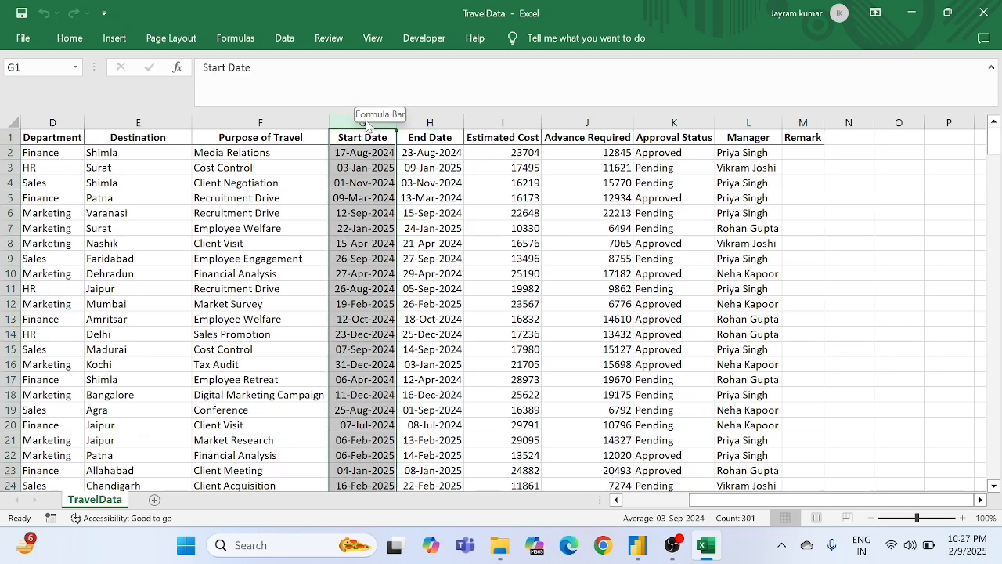
left_click(69, 39)
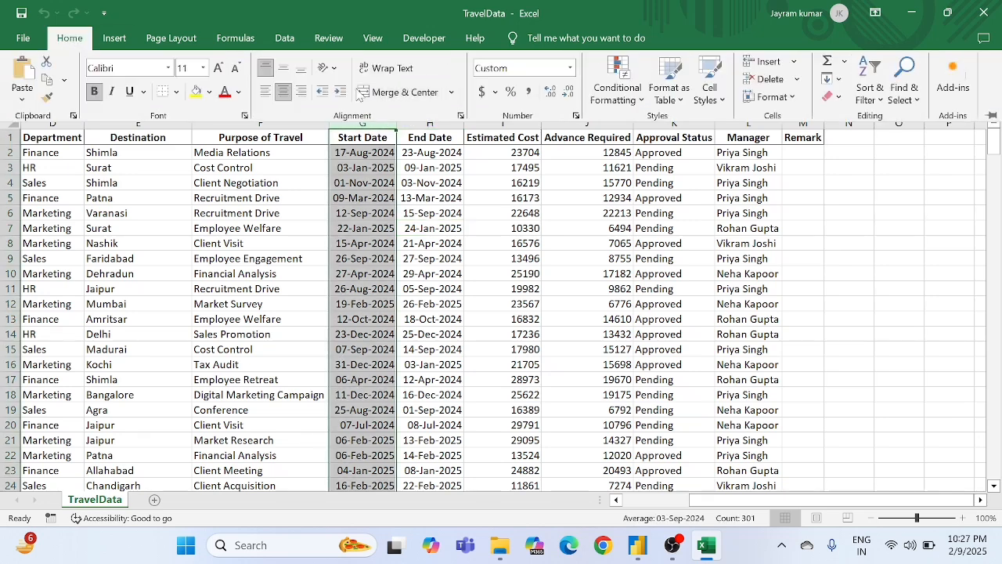
left_click(571, 69)
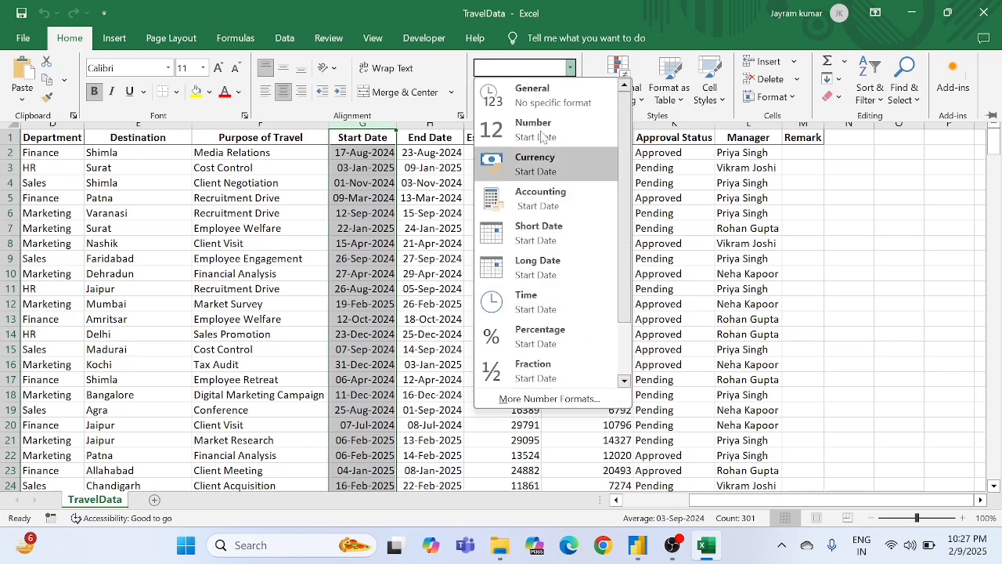
left_click(524, 399)
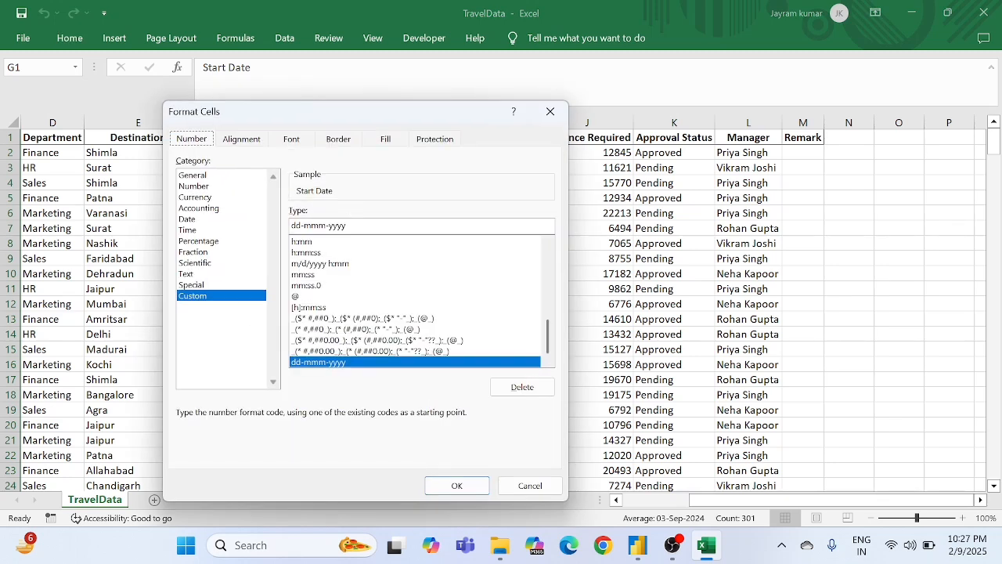
left_click_drag(347, 226, 296, 225)
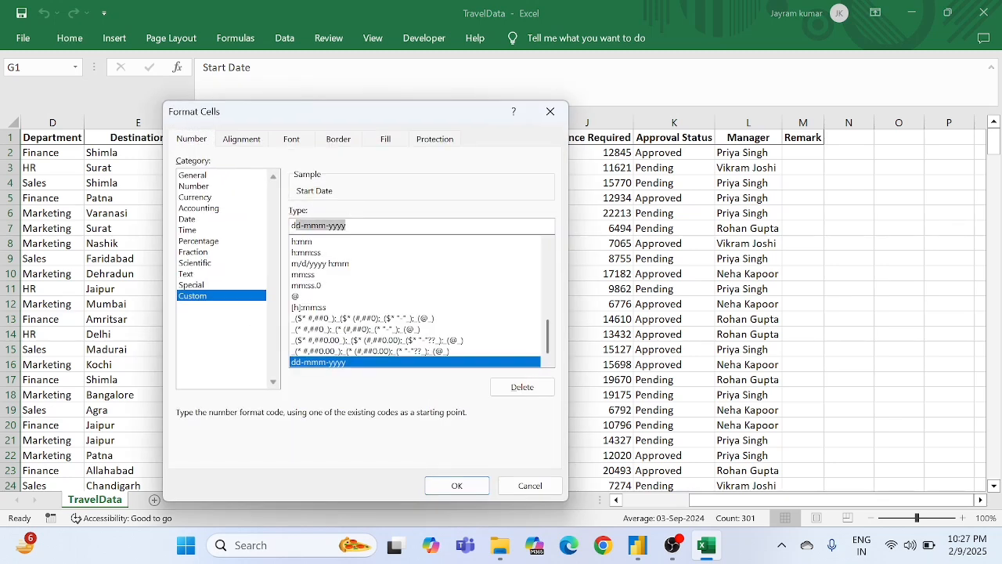
left_click(350, 226)
left_click(529, 485)
left_click(422, 225)
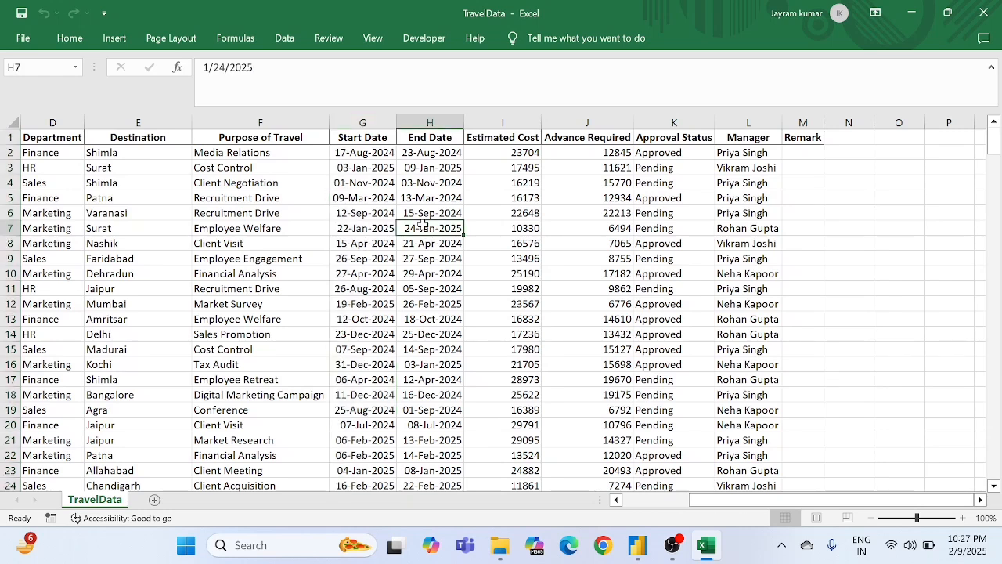
left_click(420, 117)
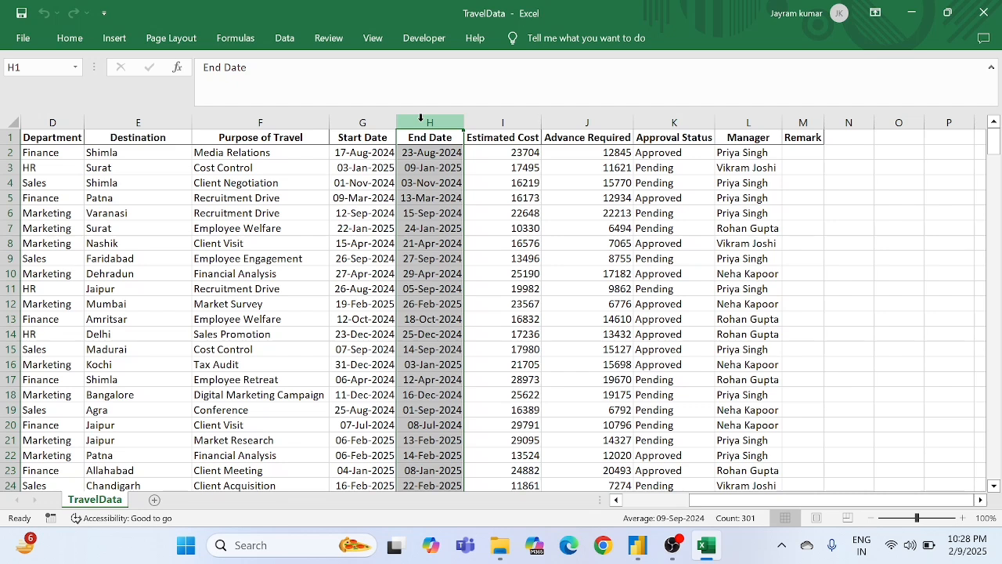
- Review the Start Date and End Date columns in the workbook once more and switch back to the Power Query Editor
left_click(371, 122)
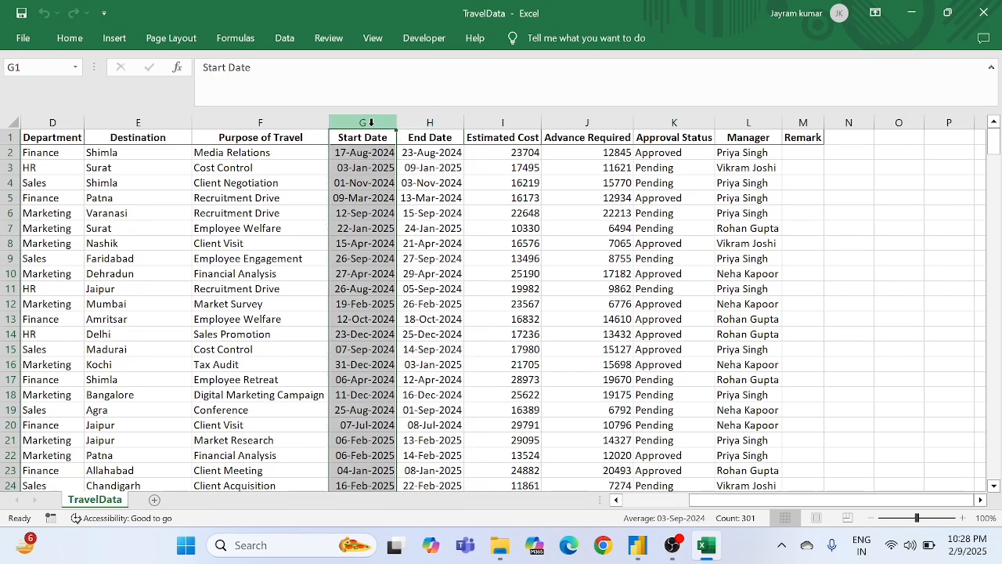
left_click(419, 122)
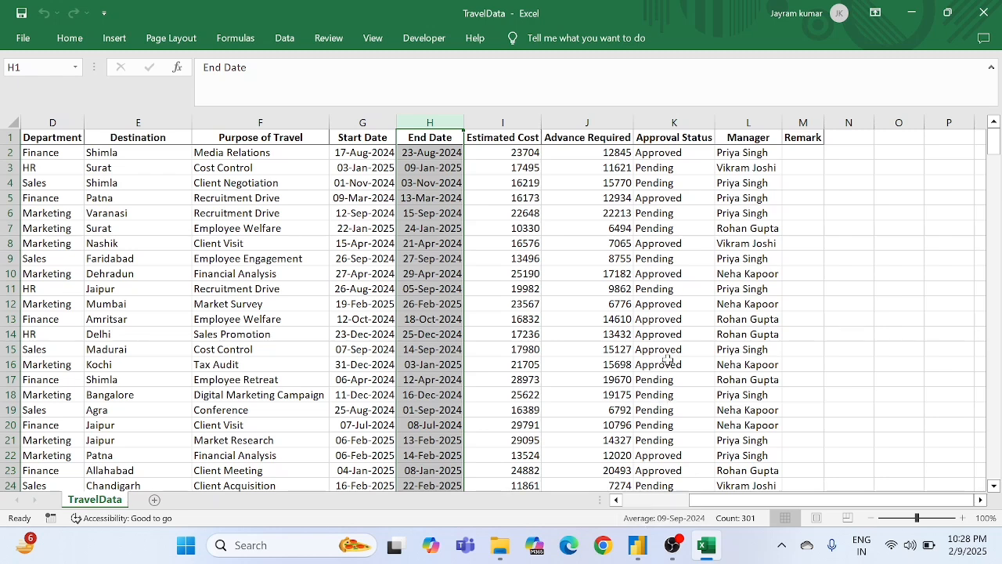
key("alt+Tab")
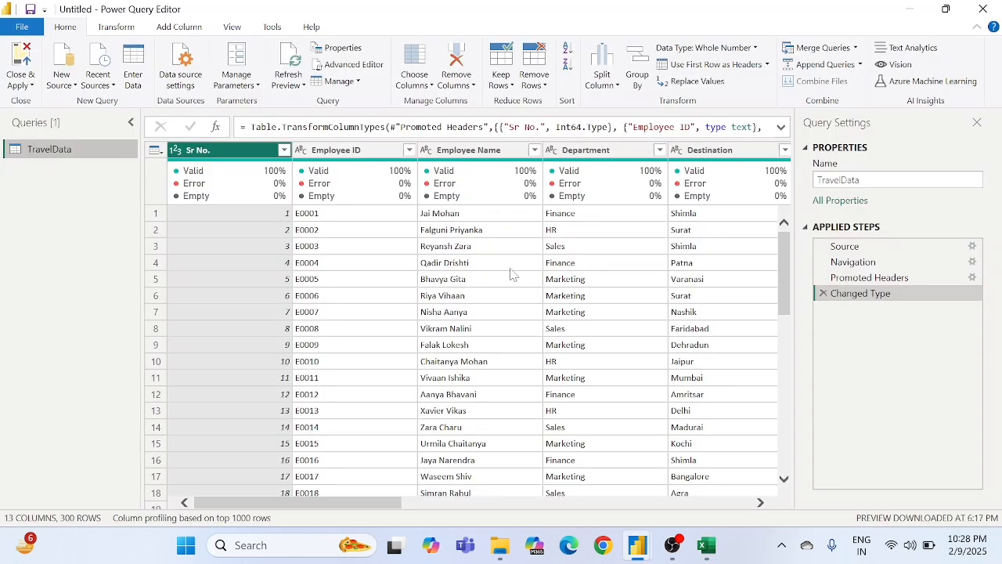
- Go through the TravelData query's columns from Sr No. to the Start Date and End Date columns
left_click(342, 212)
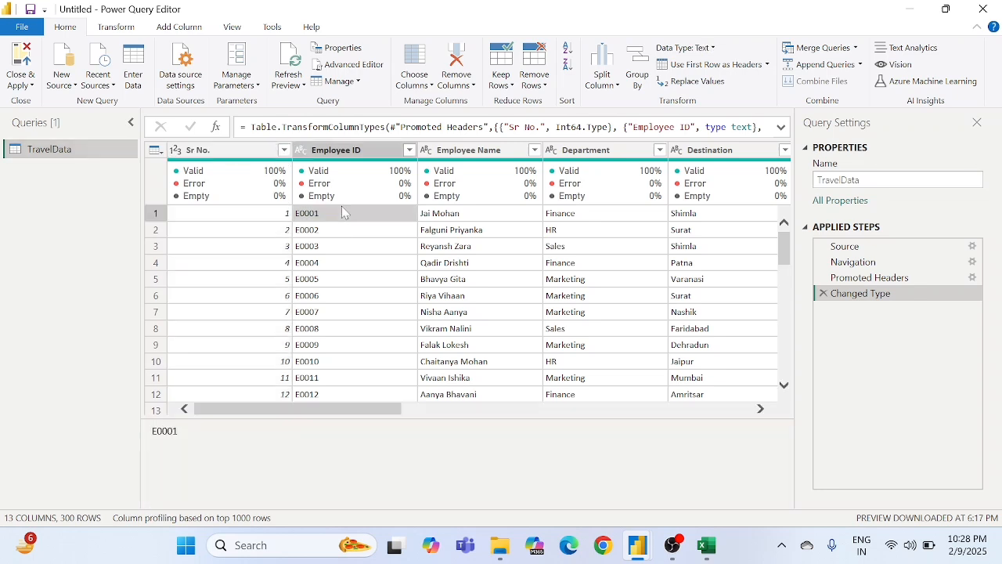
left_click(222, 159)
key("Right")
key("Right")
key("Right")
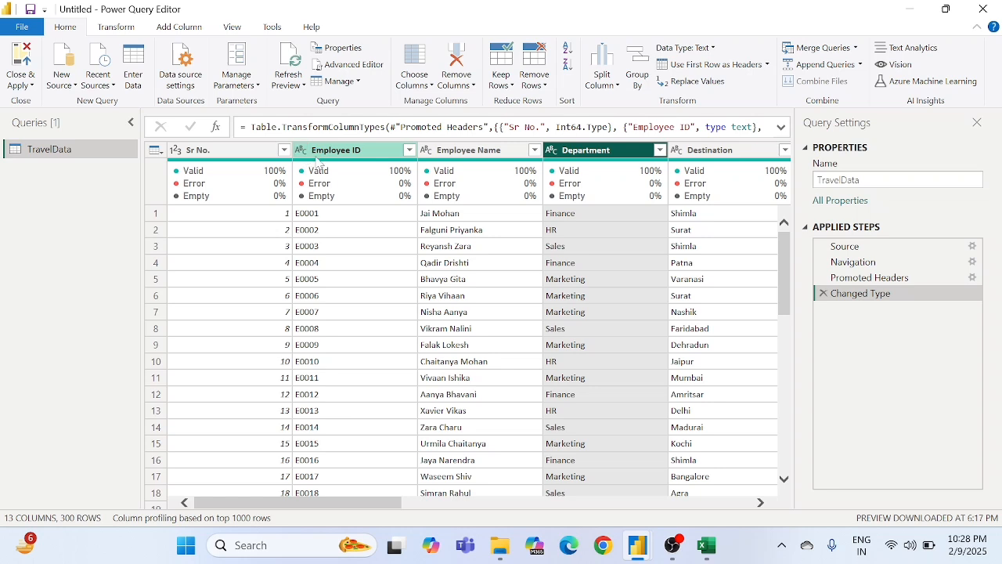
left_click(321, 222)
key("Right")
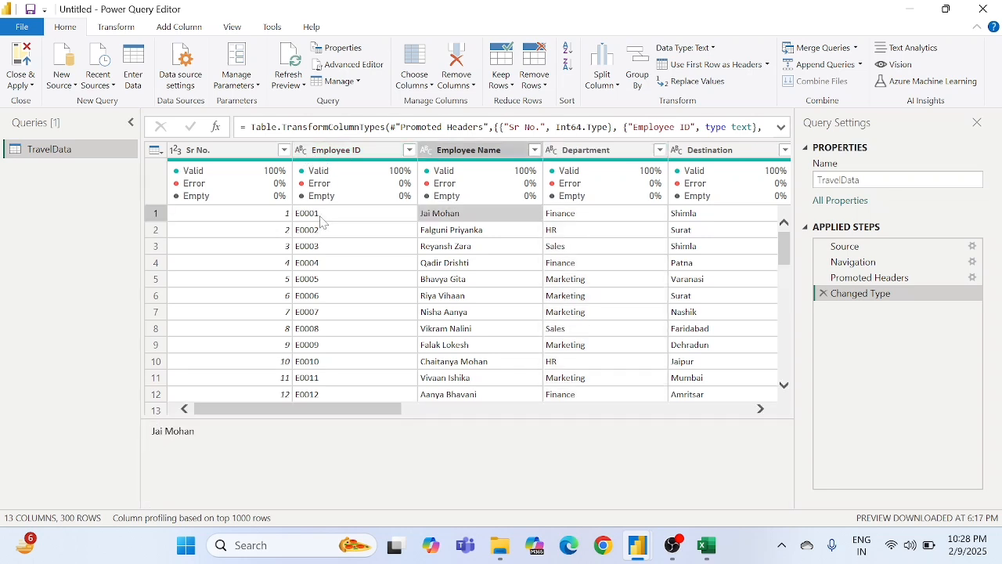
key("Right")
key("Right")
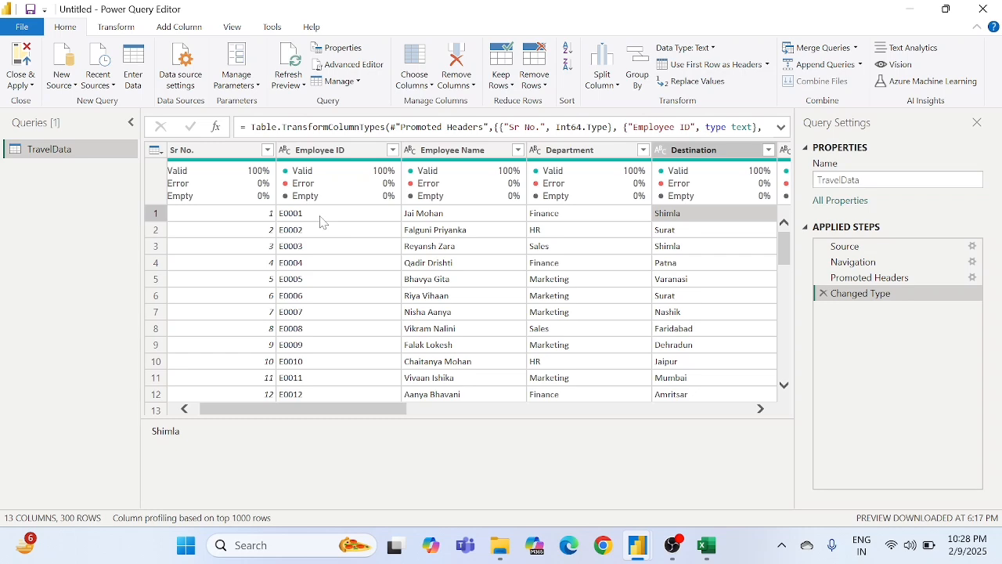
key("Right")
key("Right")
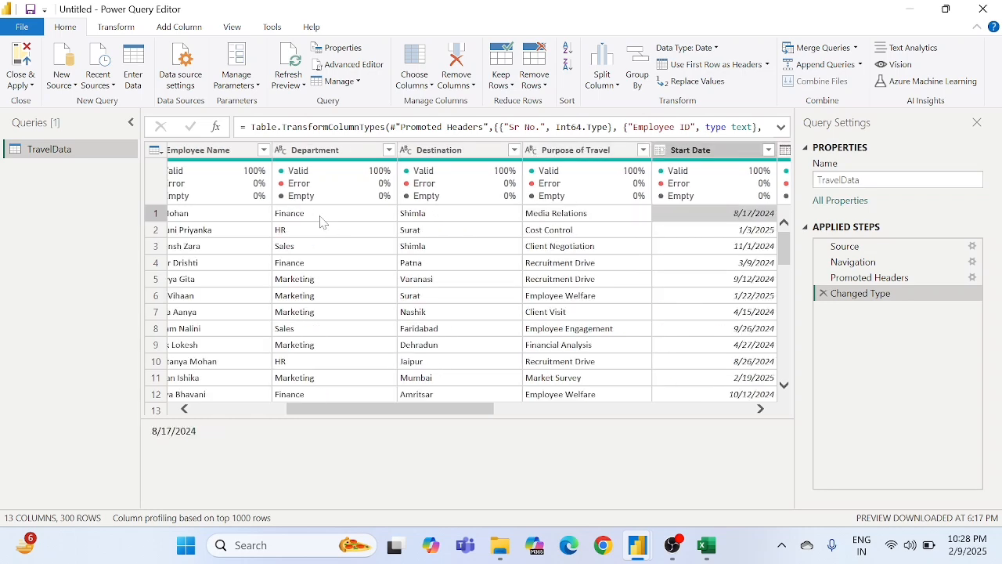
key("Right")
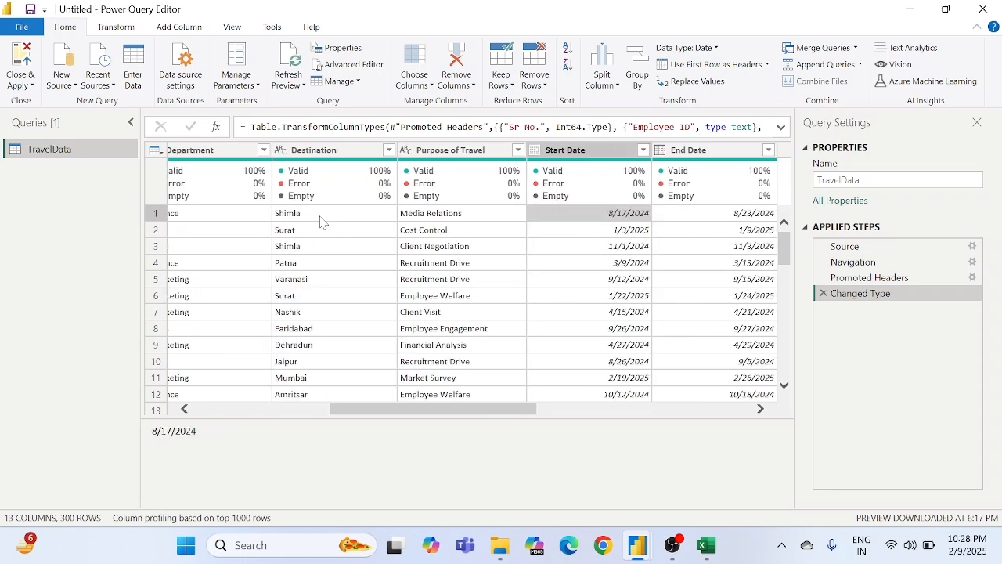
- Check the data types and column quality of the Start Date and End Date columns without changing them
left_click(535, 151)
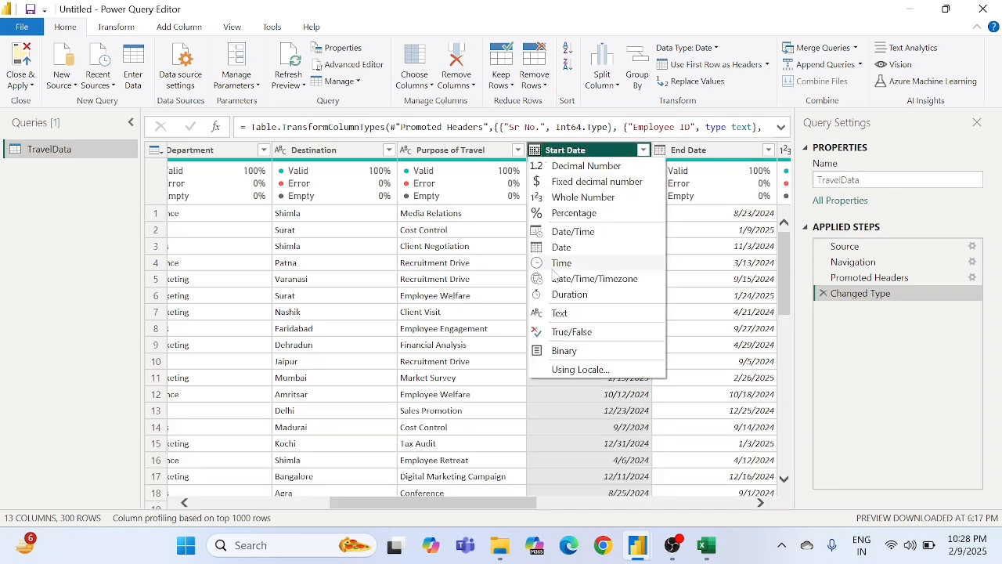
left_click(476, 242)
left_click(475, 235)
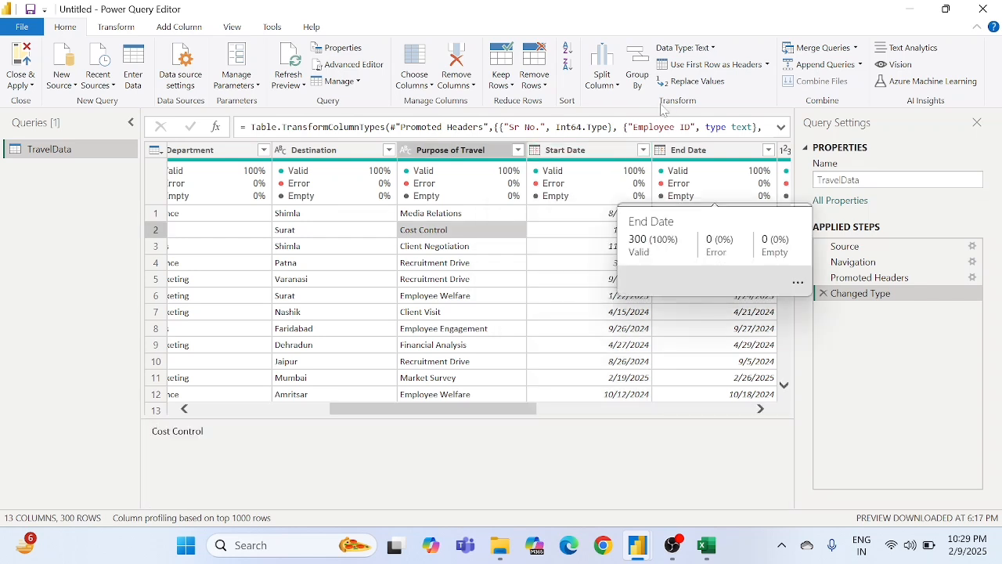
left_click(692, 152)
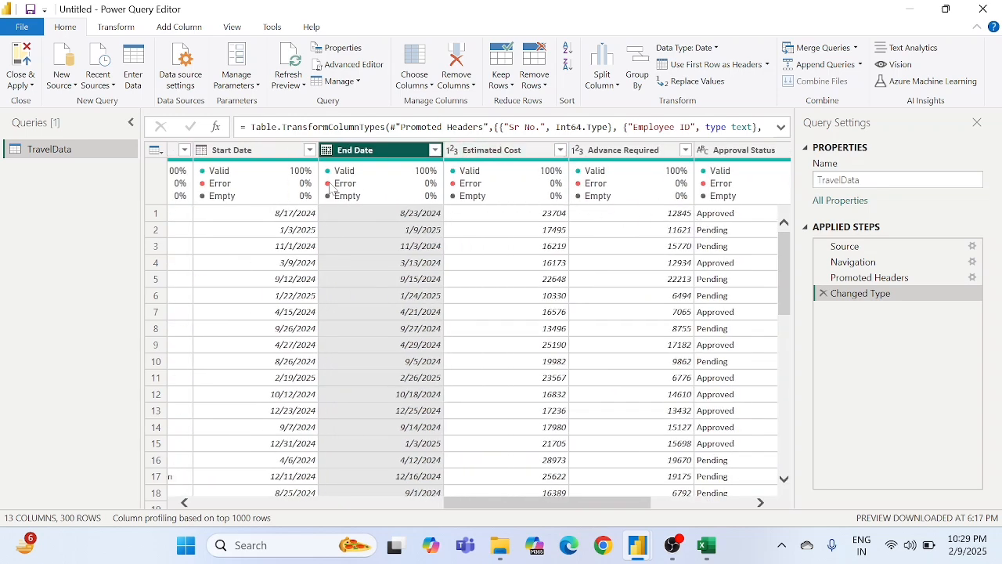
left_click(273, 209)
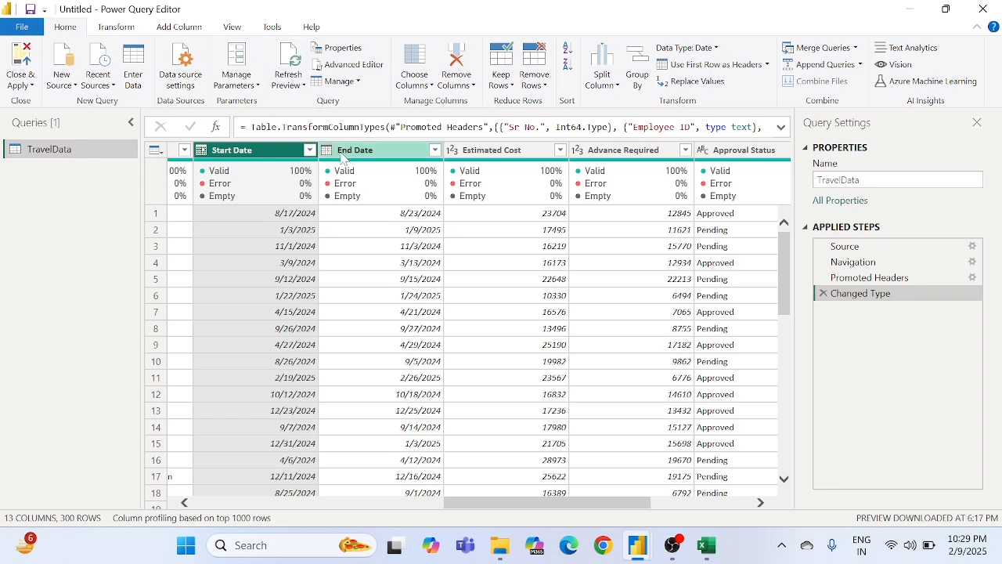
mouse_move(383, 190)
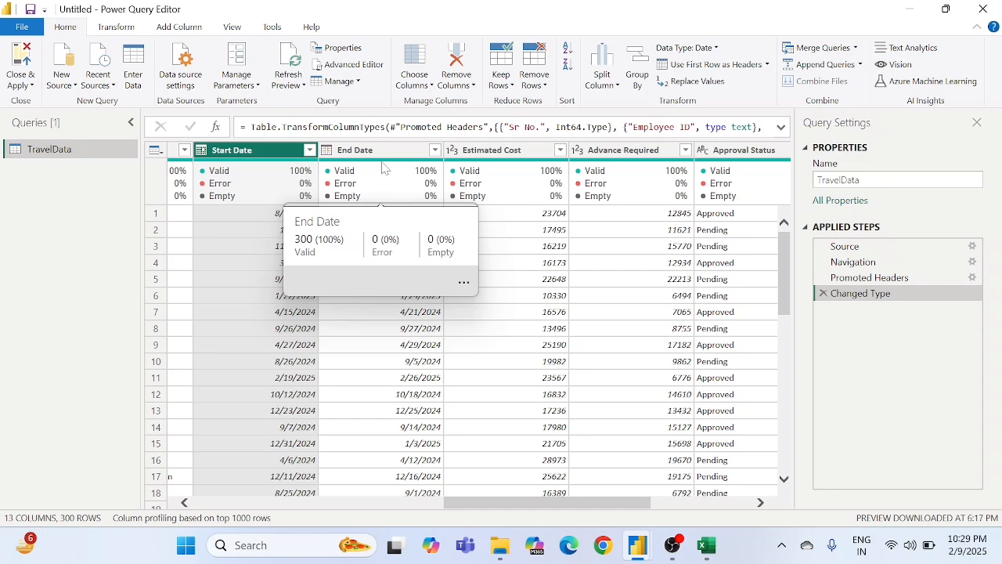
mouse_move(550, 203)
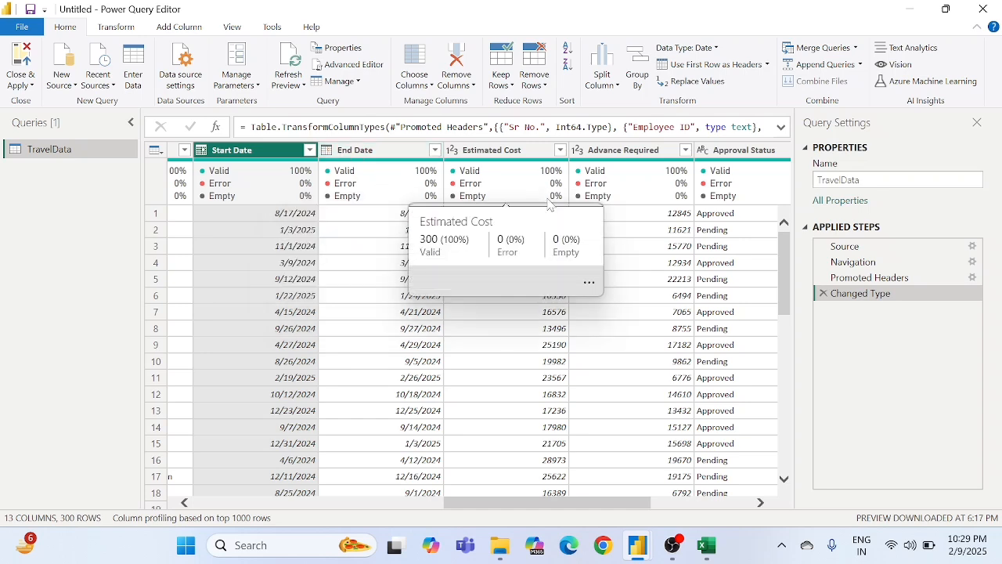
- Check the Remark column's entries down the rows and remove the column from the TravelData query
scroll(707, 253, "right", 5)
scroll(707, 253, "down", 1)
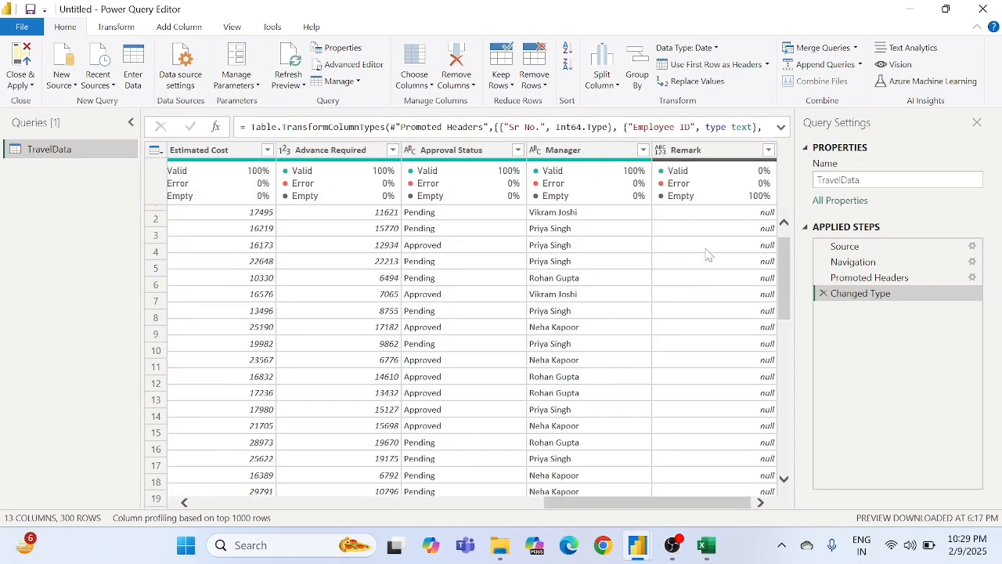
scroll(707, 253, "down", 3)
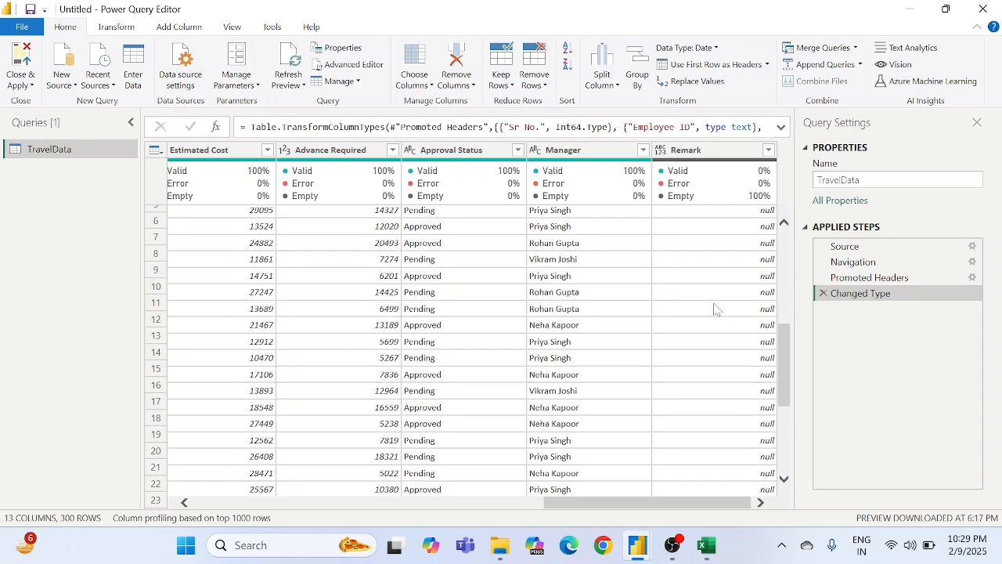
scroll(714, 309, "down", 20)
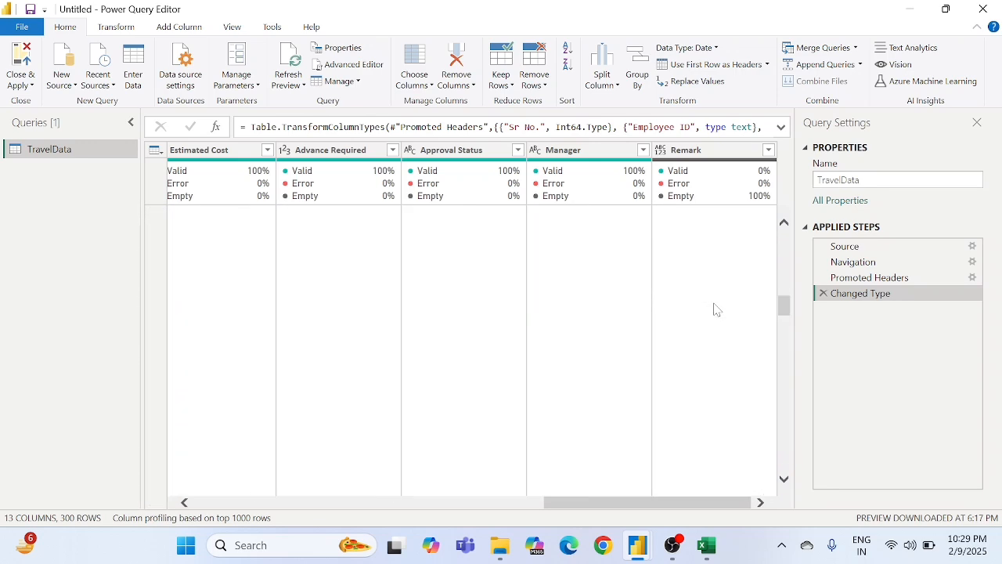
scroll(714, 308, "up", 20)
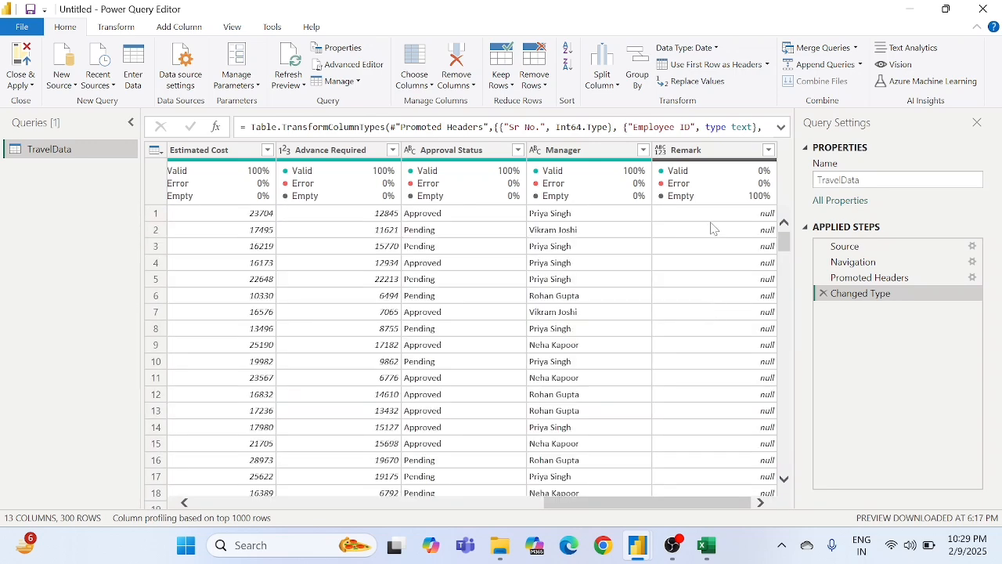
left_click(728, 149)
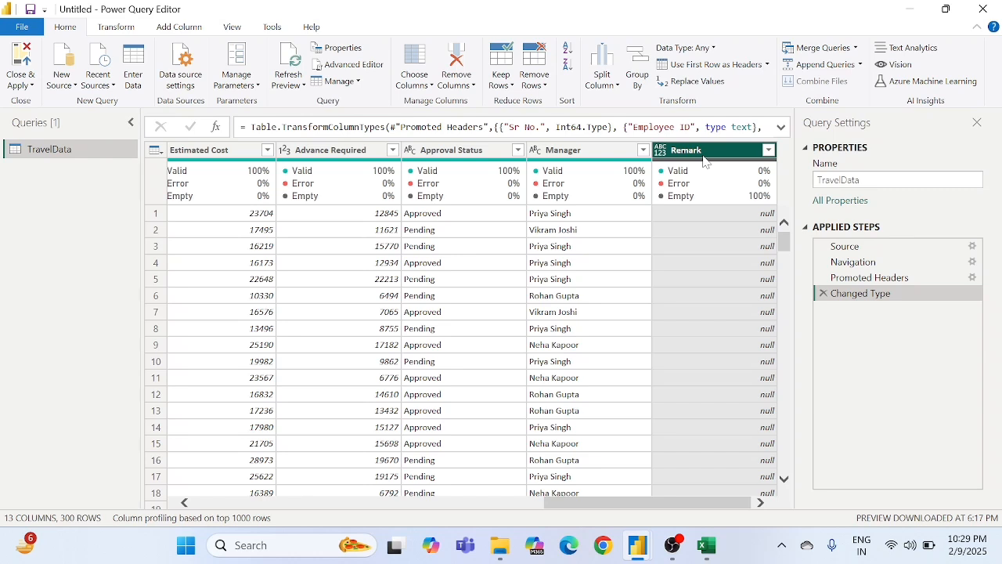
right_click(699, 157)
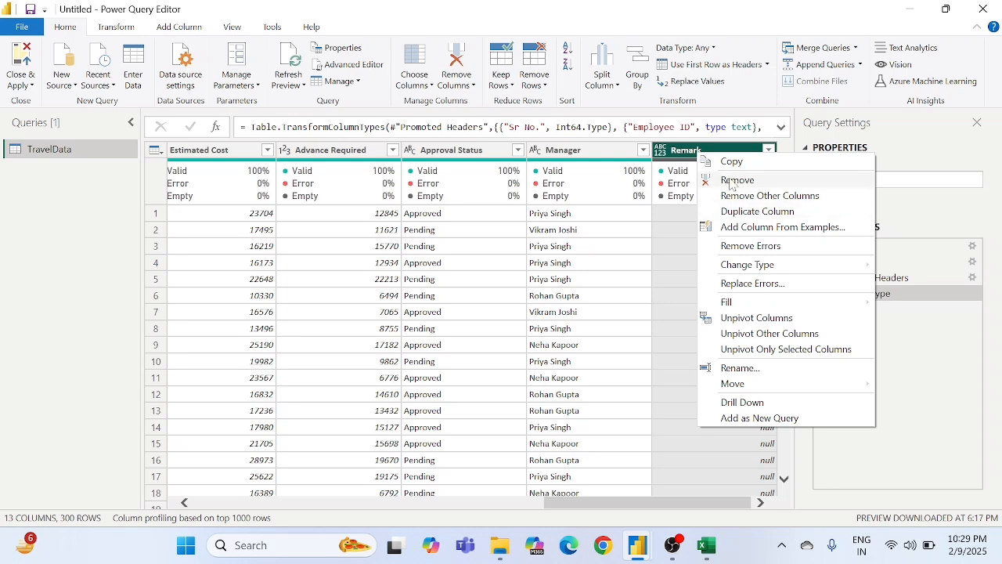
left_click(736, 181)
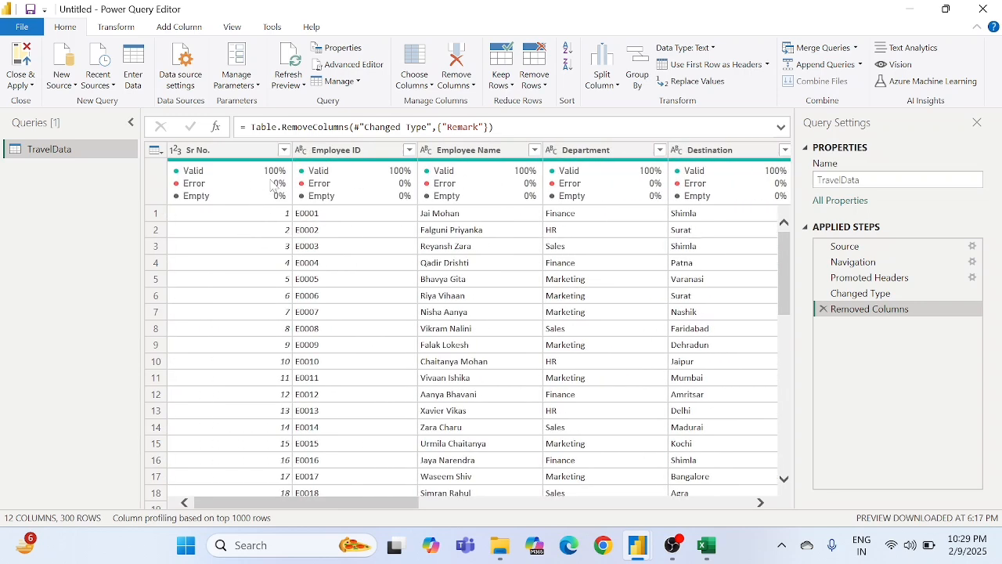
- Close the Power Query Editor with the changes applied and expand the TravelData table's field list in the report
mouse_move(195, 177)
left_click(25, 58)
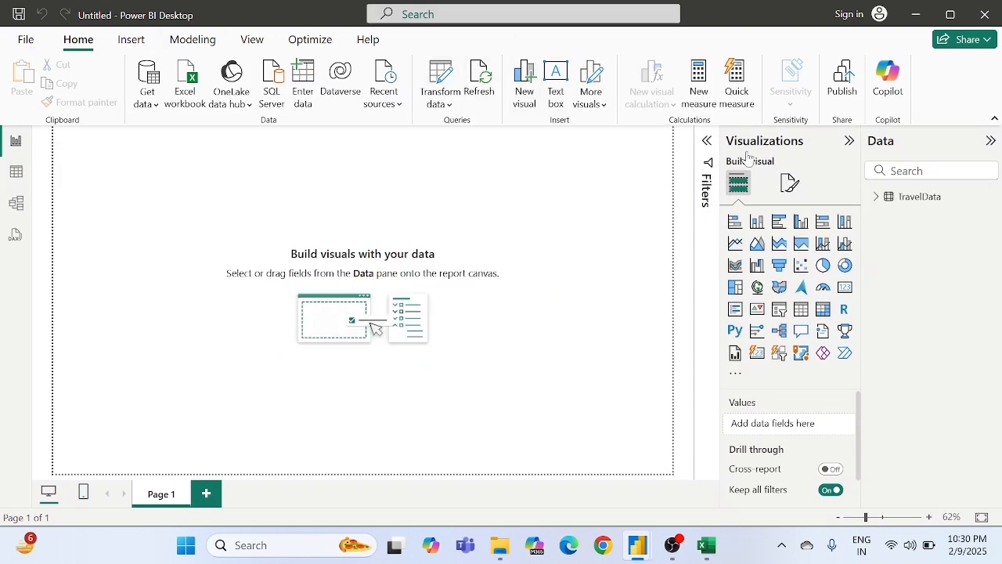
left_click(876, 196)
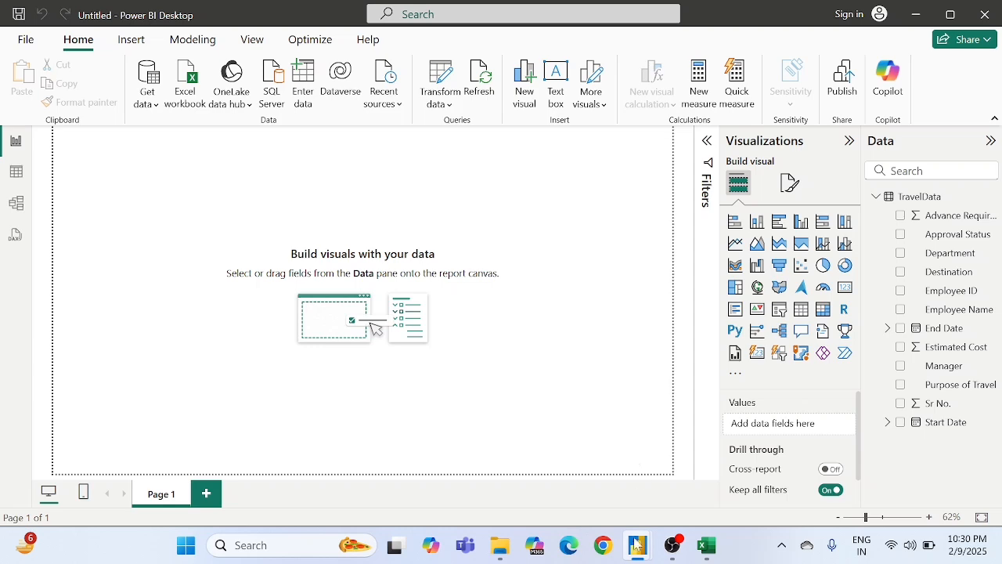
- Switch to the Travel Authorization Tracker report and copy the hex code of its canvas background color
mouse_move(638, 547)
left_click(574, 483)
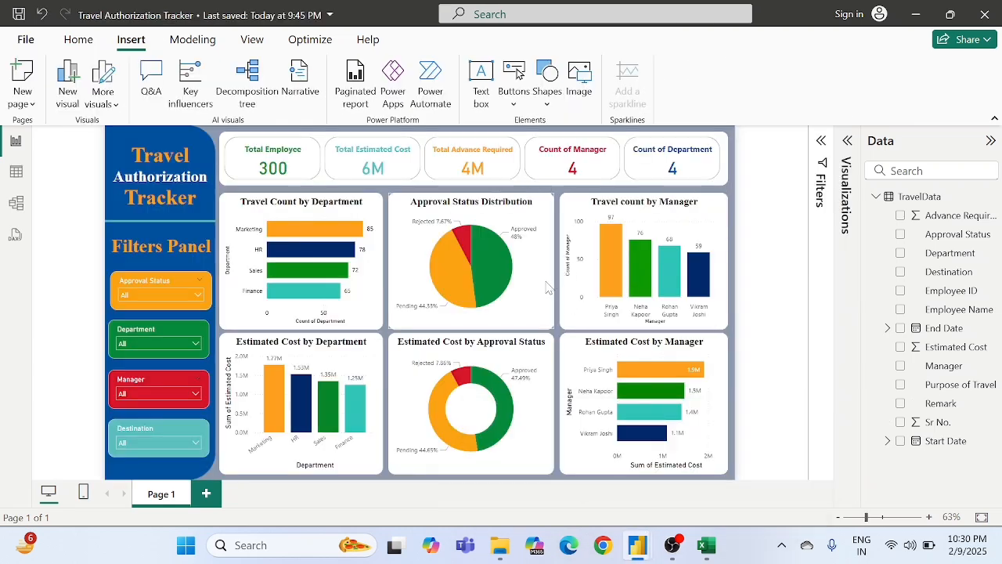
left_click(849, 141)
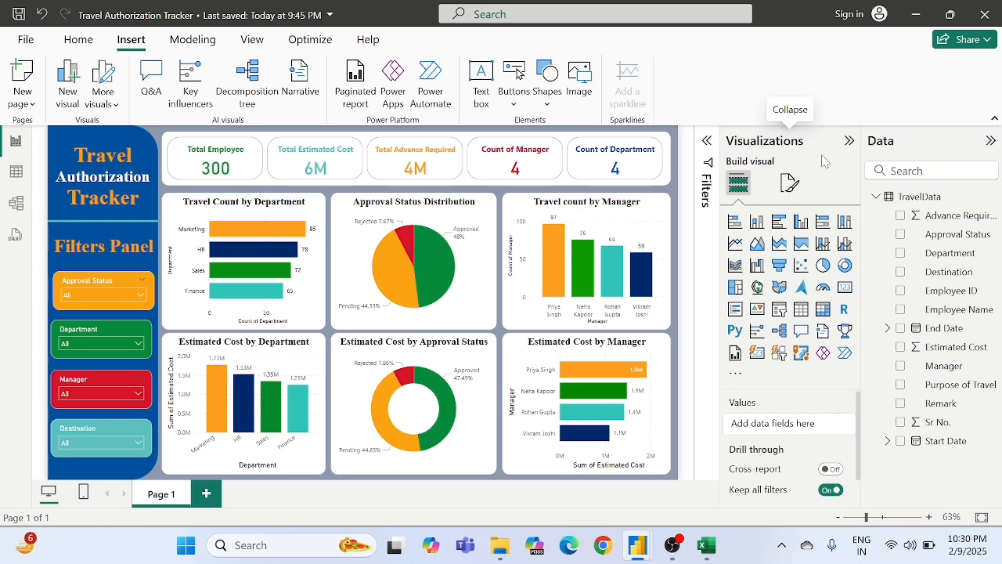
left_click(791, 182)
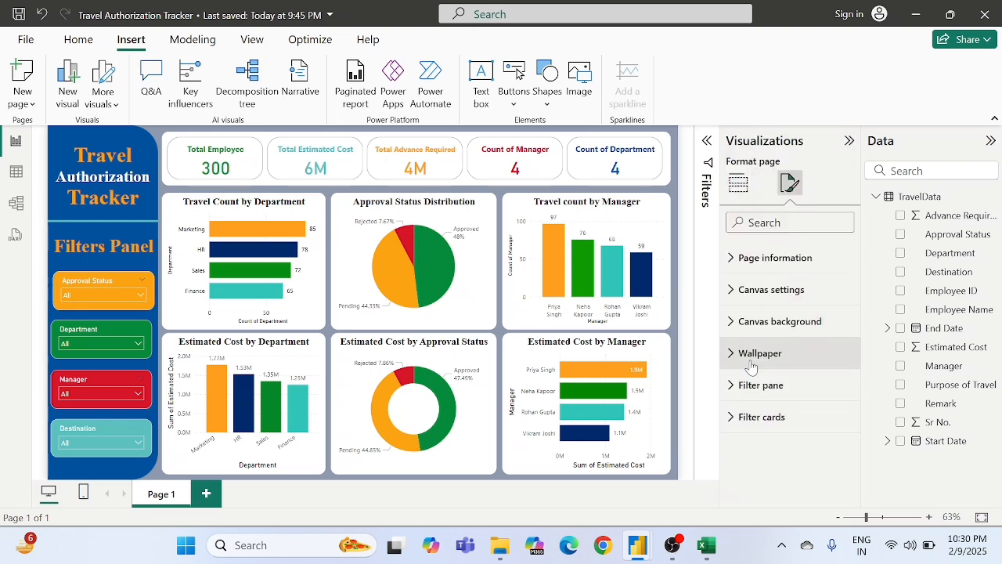
left_click(757, 324)
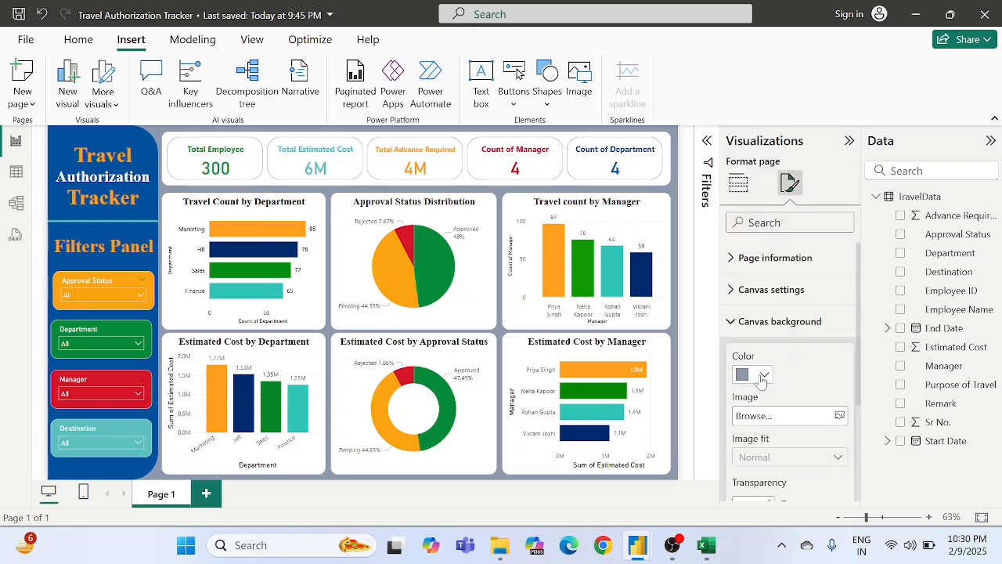
left_click(760, 376)
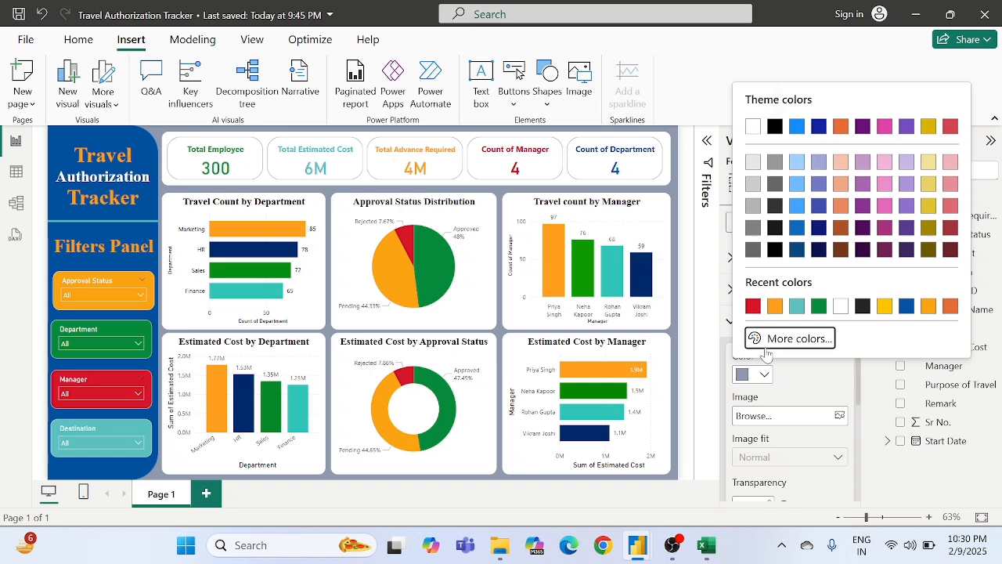
left_click(765, 338)
key("ctrl+c")
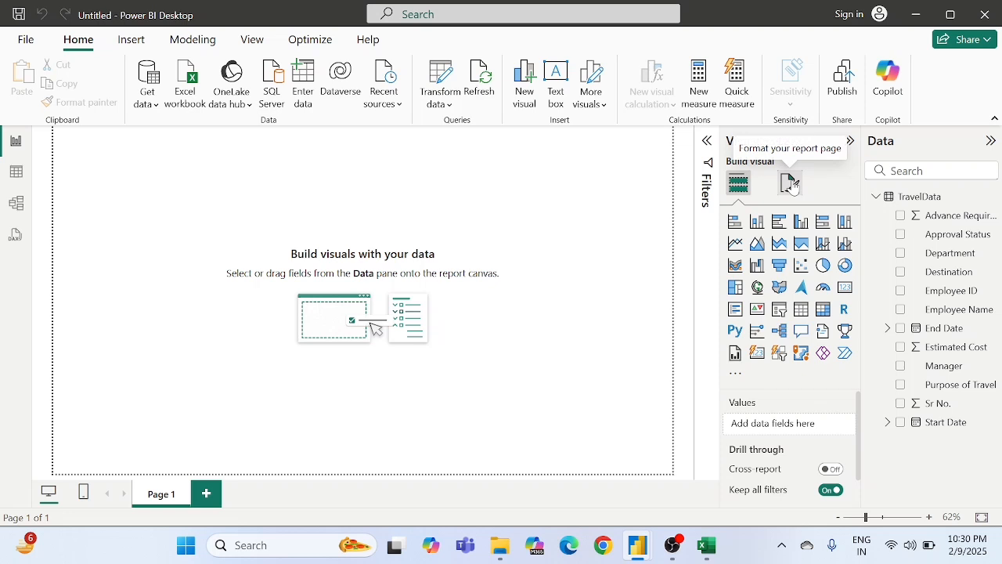
- In the untitled report, set the page's canvas background color to the copied hex code #8D99AE
left_click(791, 183)
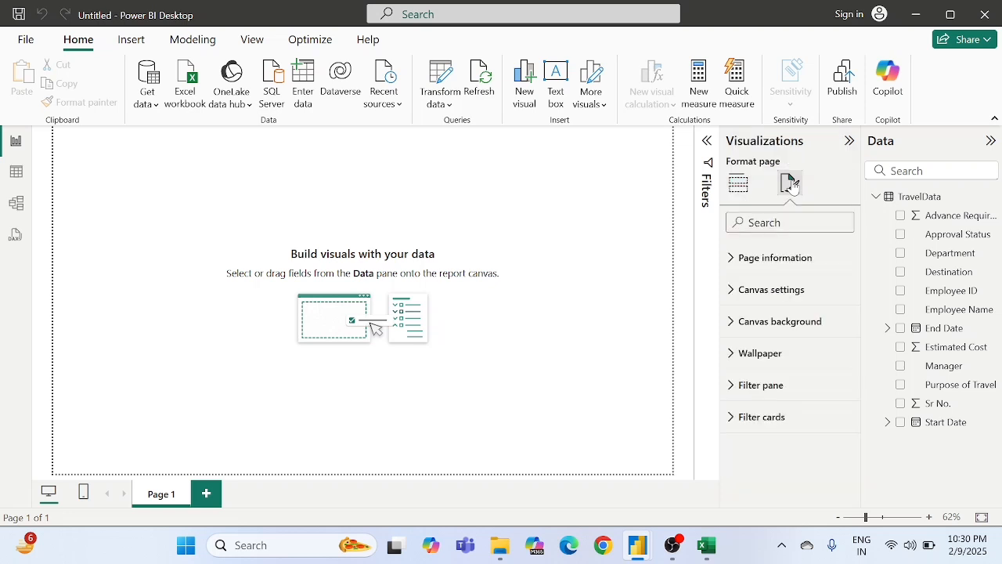
left_click(752, 329)
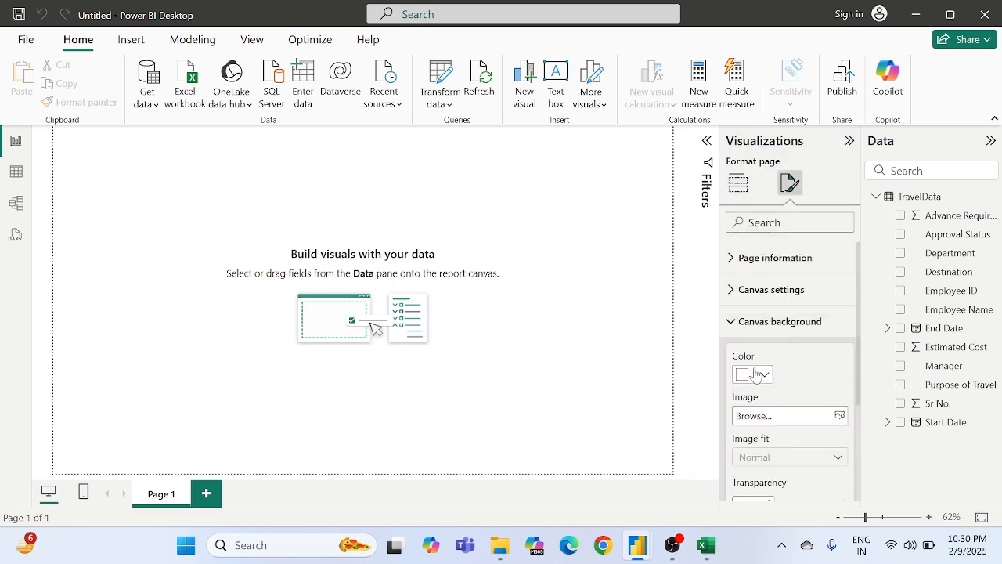
left_click(758, 374)
left_click(755, 339)
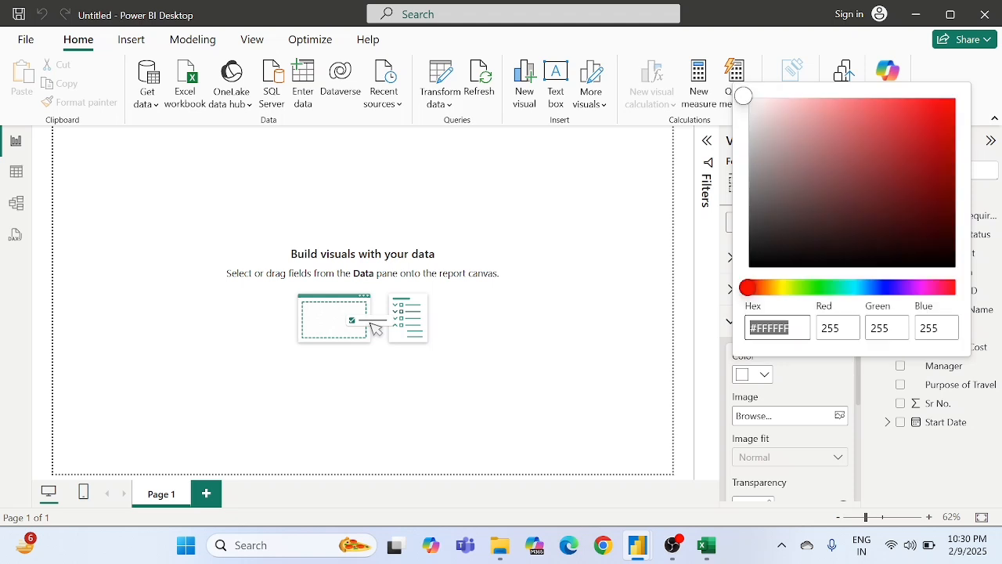
key("ctrl+v")
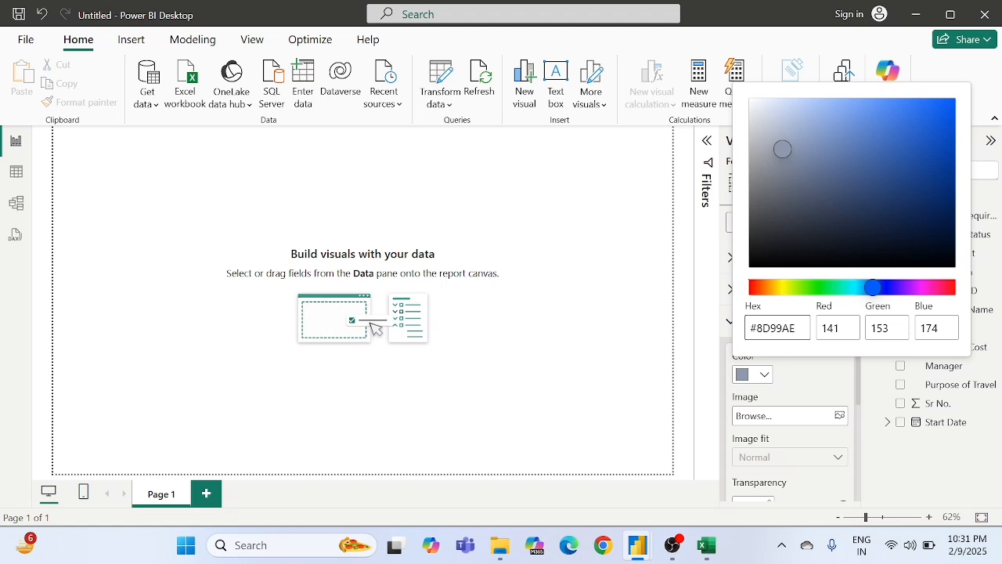
left_click(794, 373)
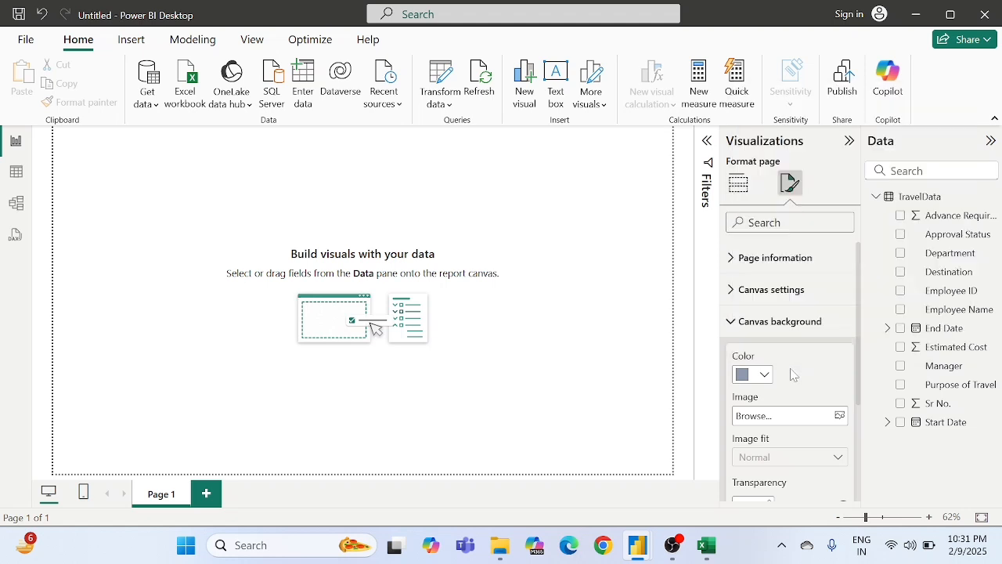
- Set the page's canvas background transparency to 0%
scroll(799, 368, "down", 3)
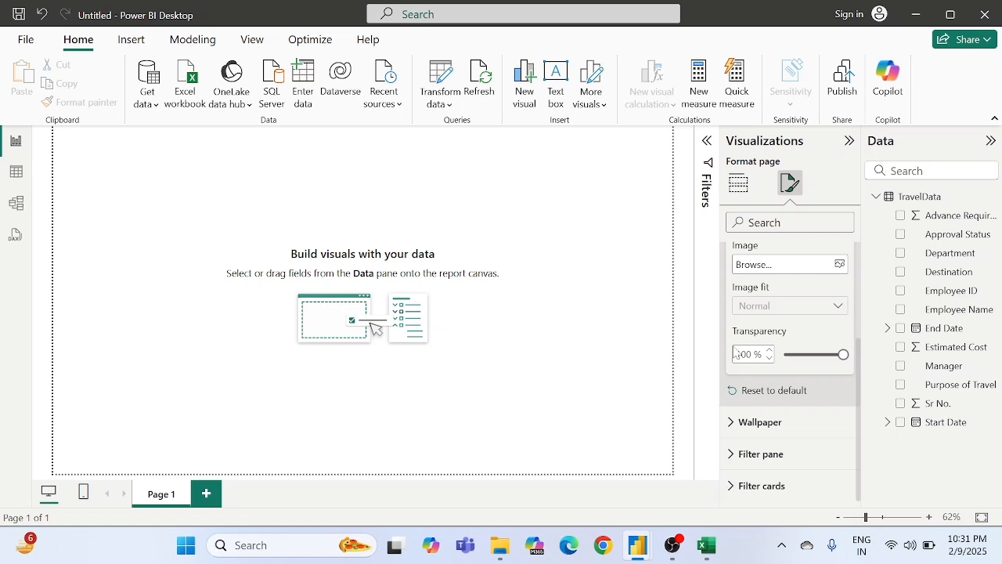
scroll(765, 329, "up", 3)
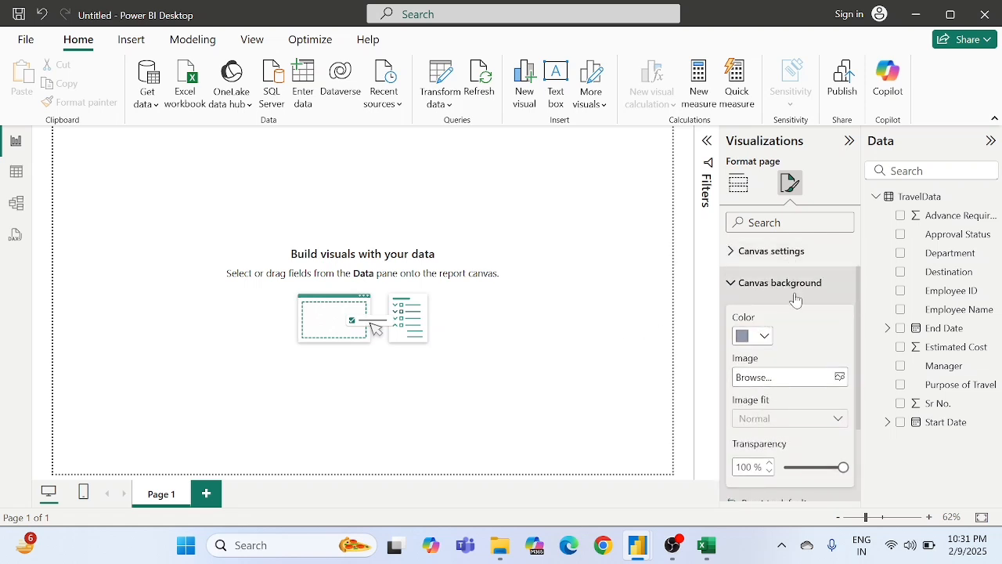
scroll(780, 300, "down", 1)
scroll(780, 300, "up", 2)
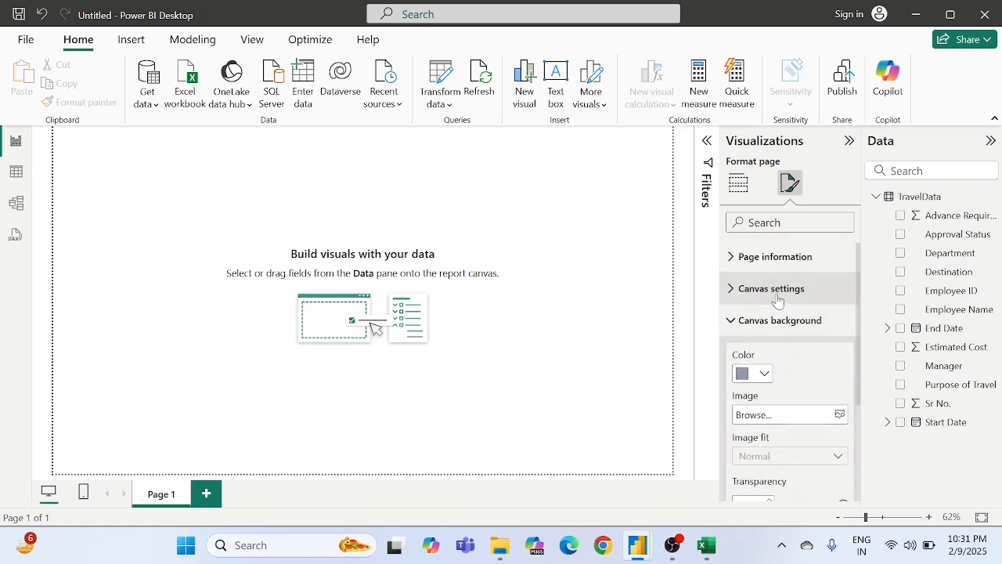
scroll(780, 300, "down", 3)
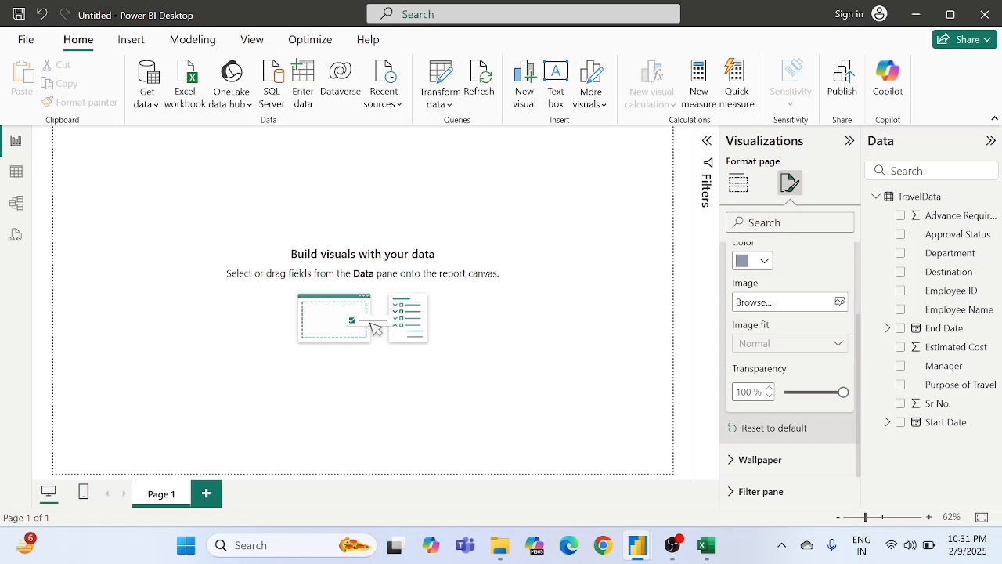
double_click(744, 392)
type("0")
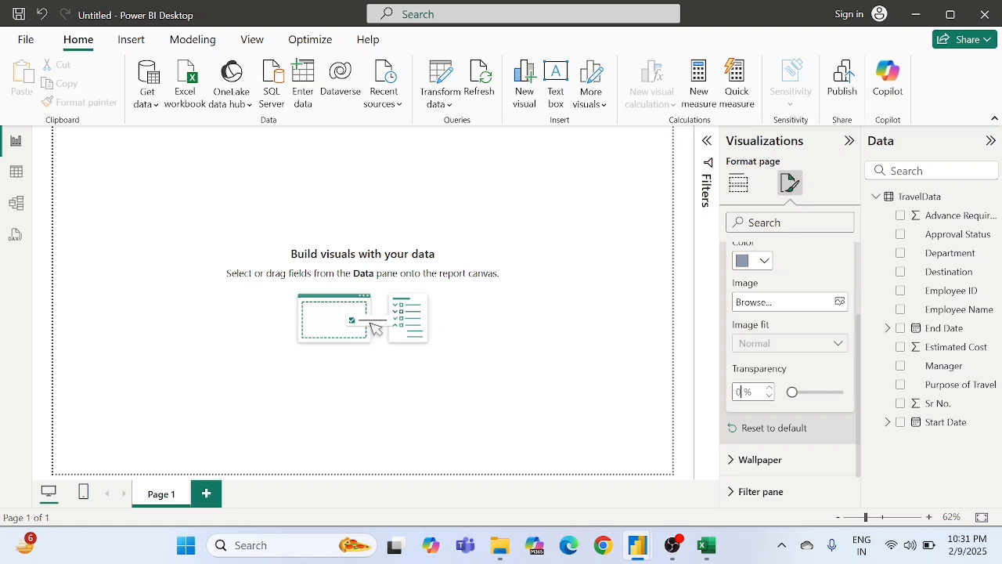
left_click(431, 287)
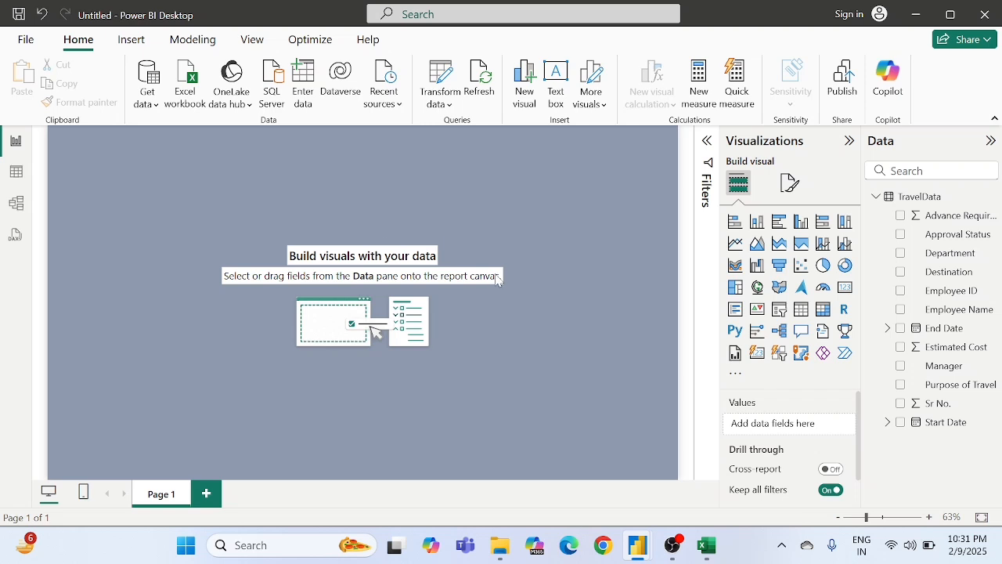
- Insert a rectangle shape with both upper corners rounded onto the page and keep it selected
left_click(133, 47)
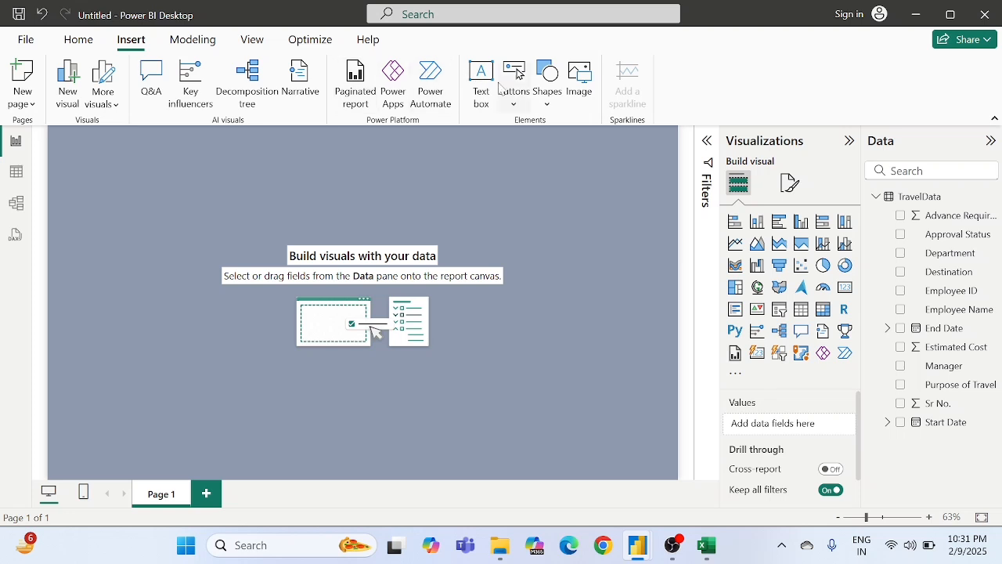
left_click(548, 99)
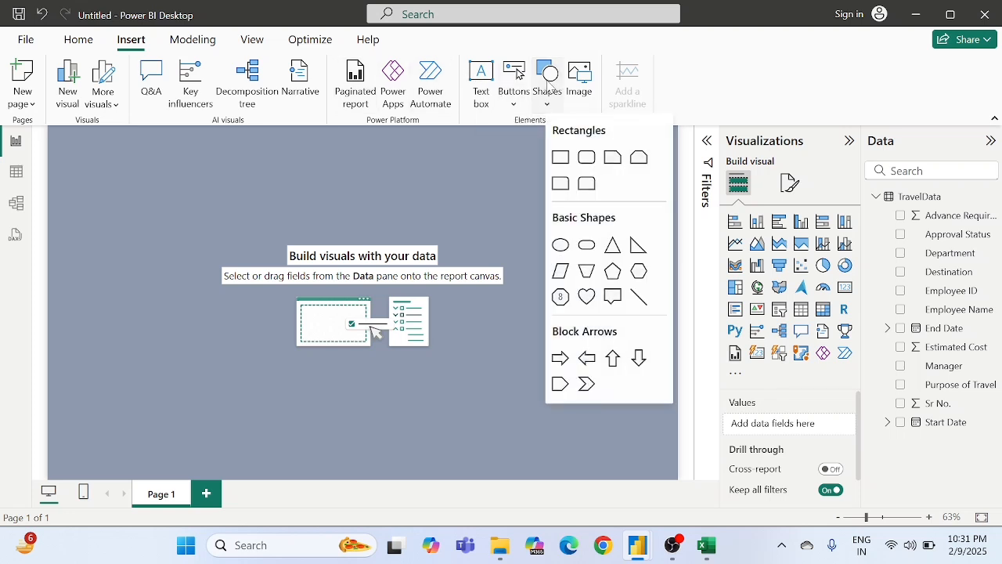
left_click(587, 185)
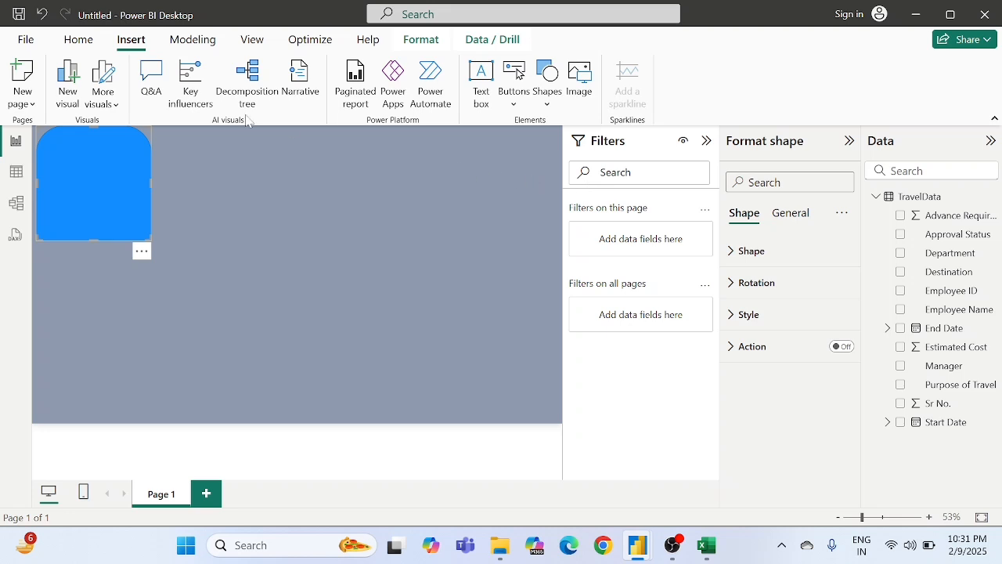
left_click(544, 100)
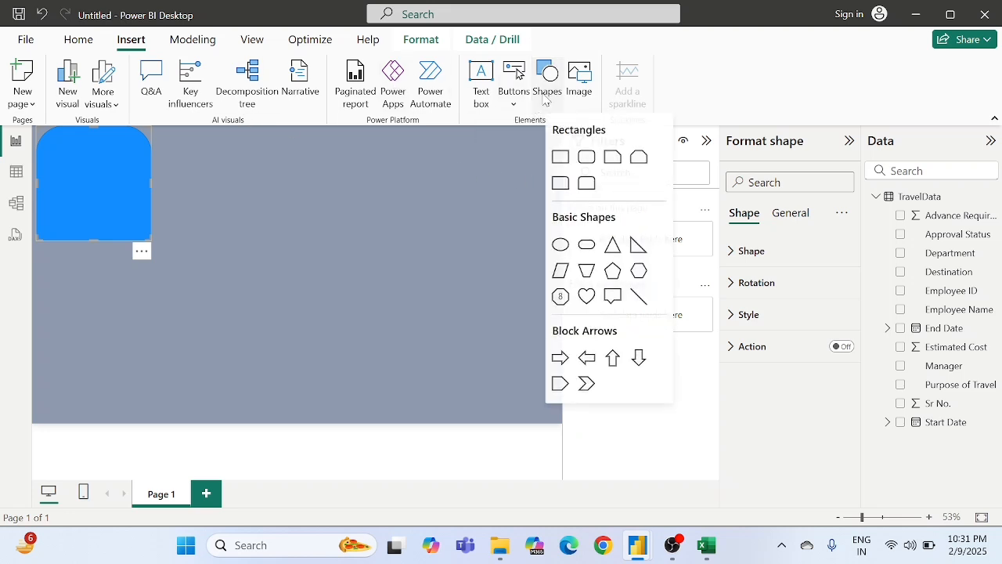
left_click(222, 193)
left_click(103, 159)
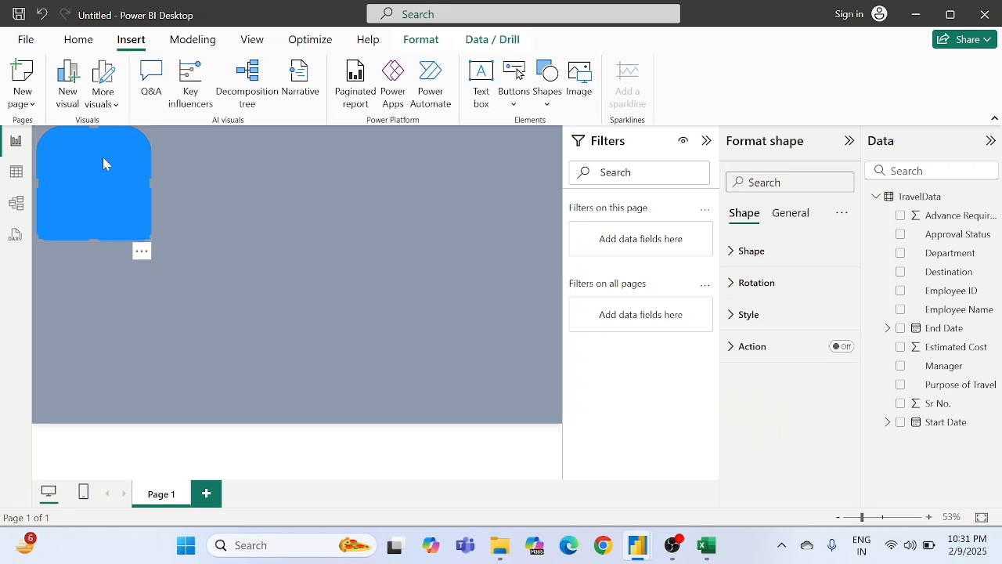
- Rotate the rounded rectangle shape by 90° and stretch it into a narrow sidebar spanning the full page height
left_click(746, 285)
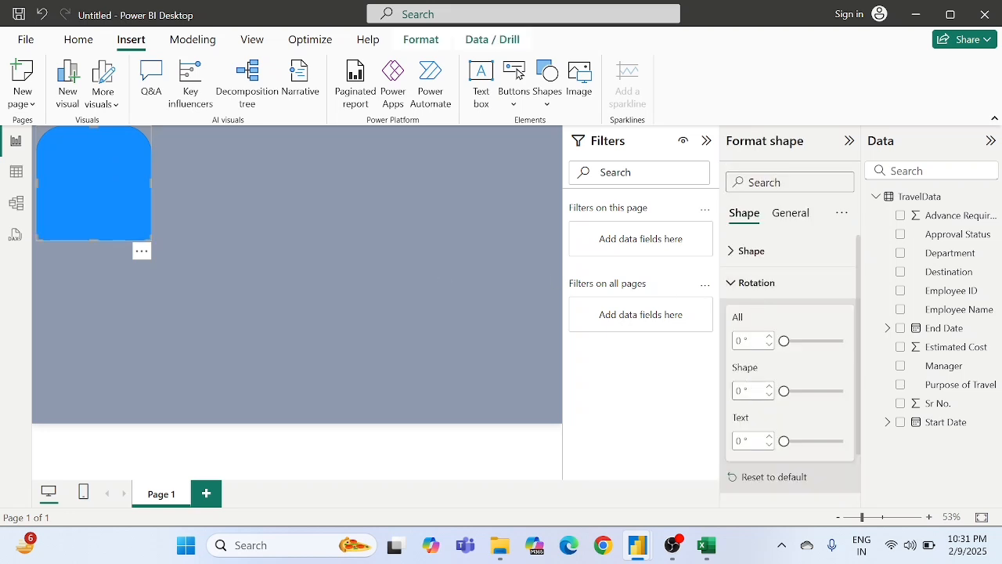
type("90")
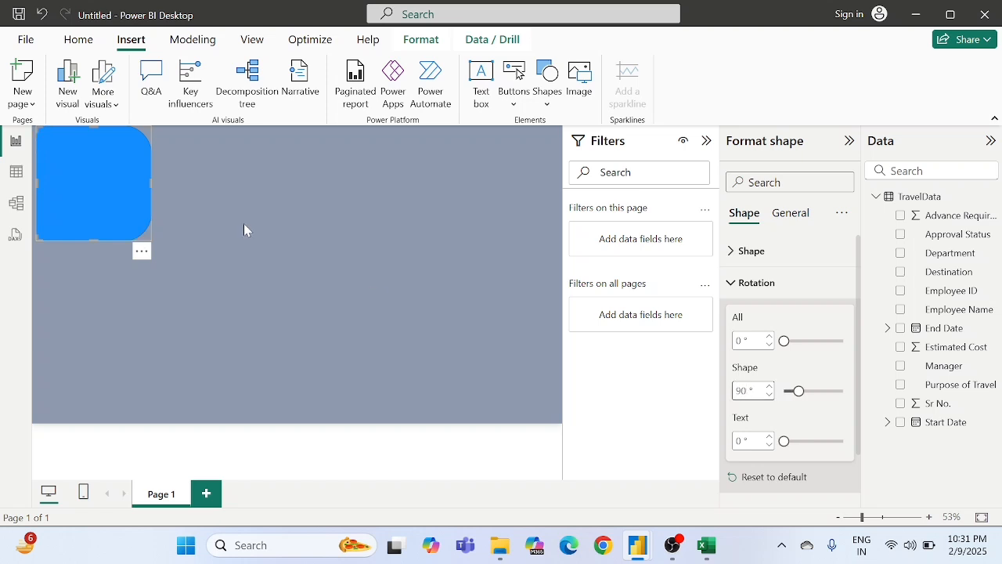
left_click(171, 201)
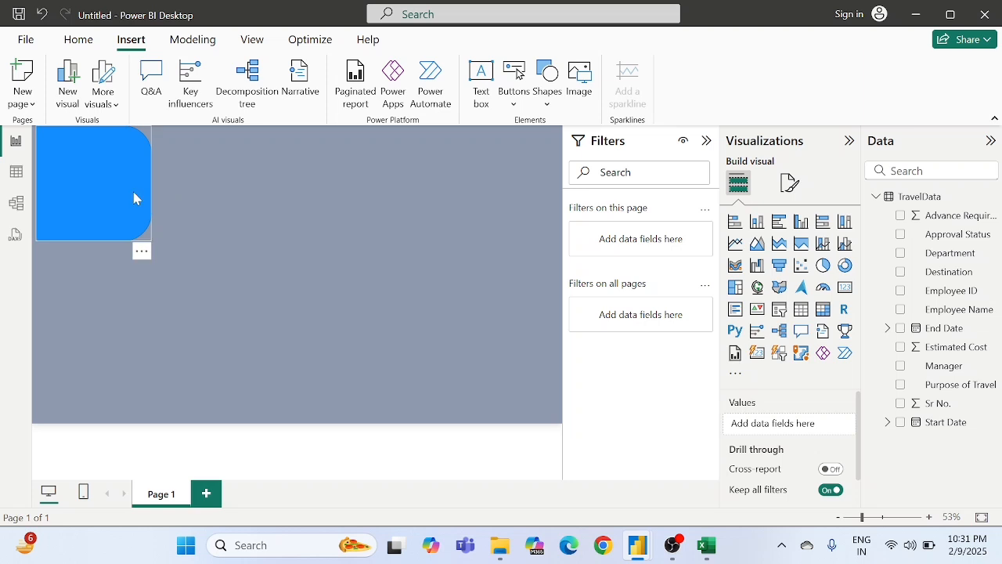
left_click(134, 198)
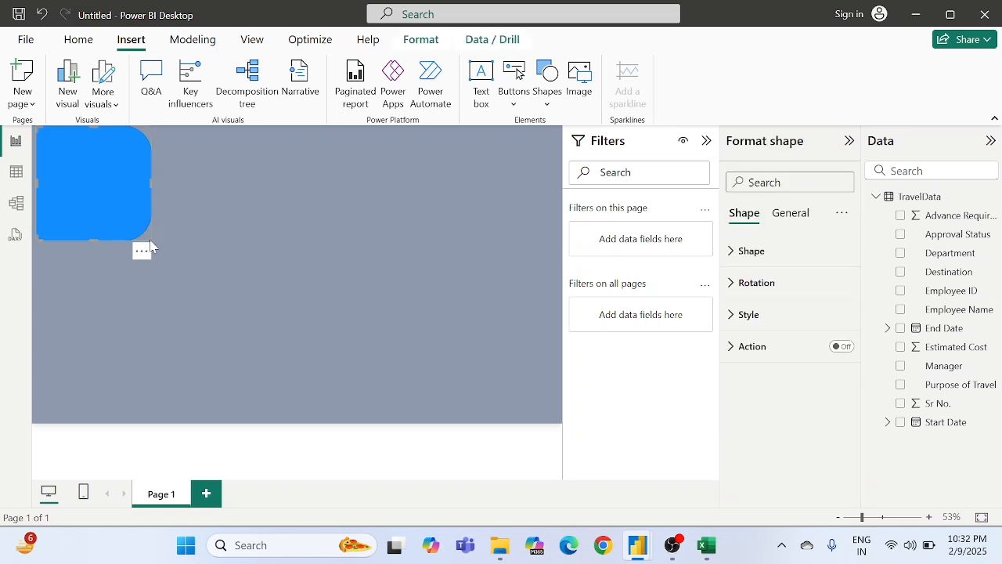
left_click_drag(152, 235, 144, 462)
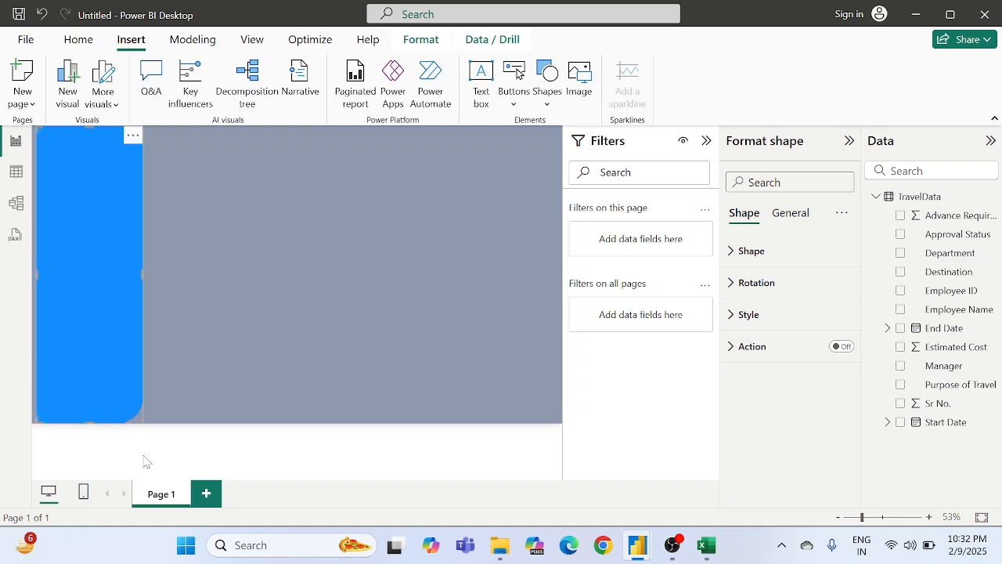
left_click(212, 318)
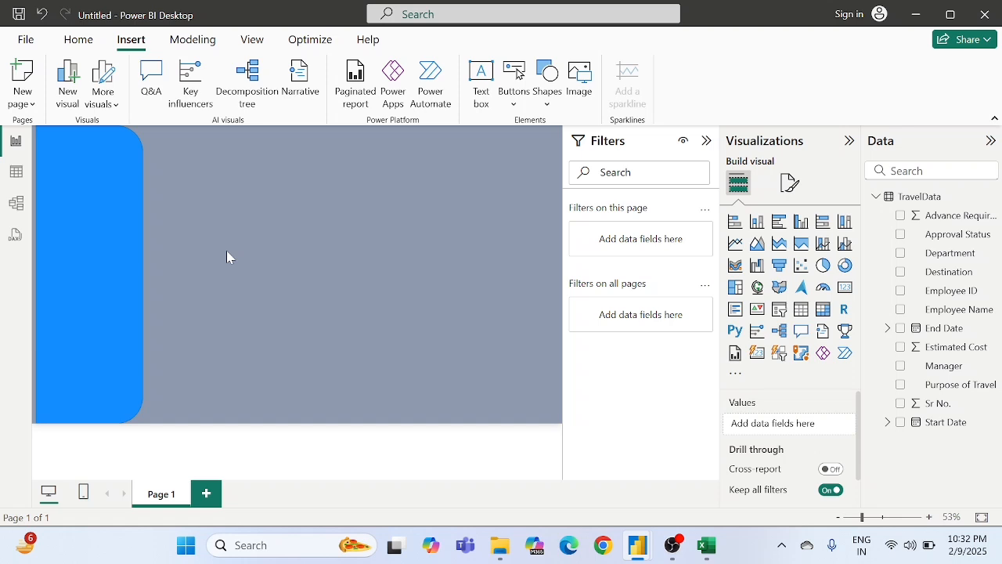
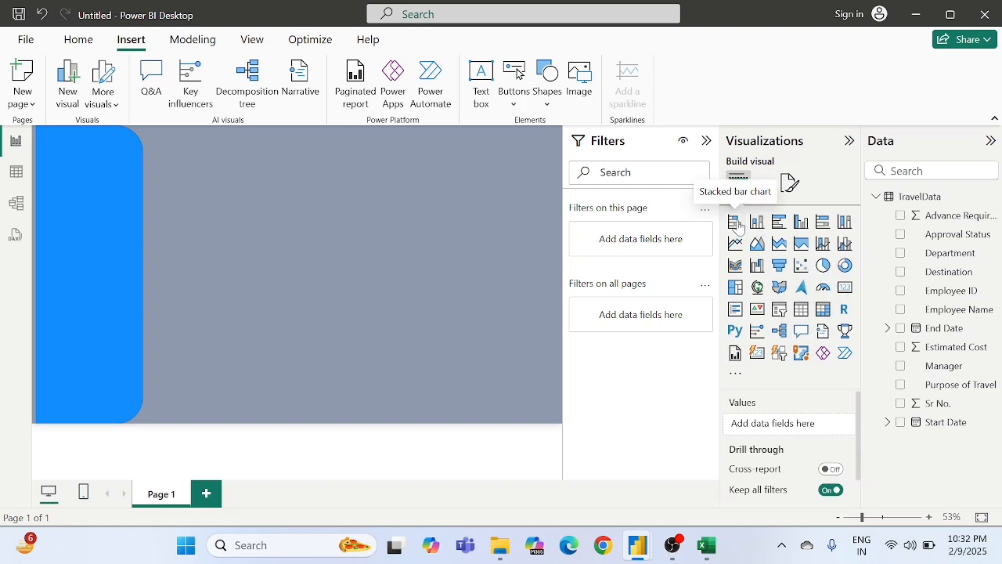
- Add a stacked bar chart and resize and position it beside the blue sidebar, below the page's upper edge
left_click(737, 226)
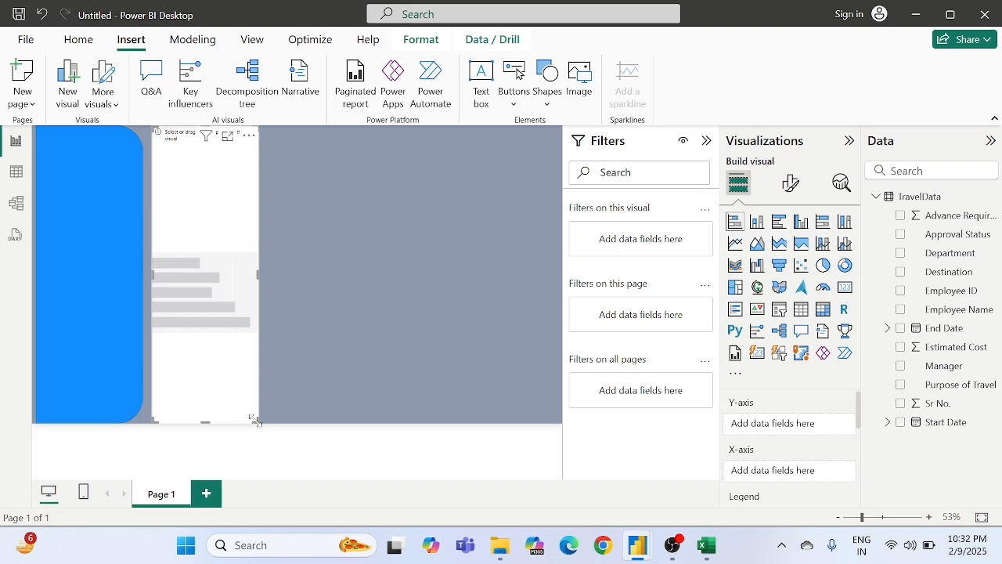
left_click_drag(256, 420, 264, 206)
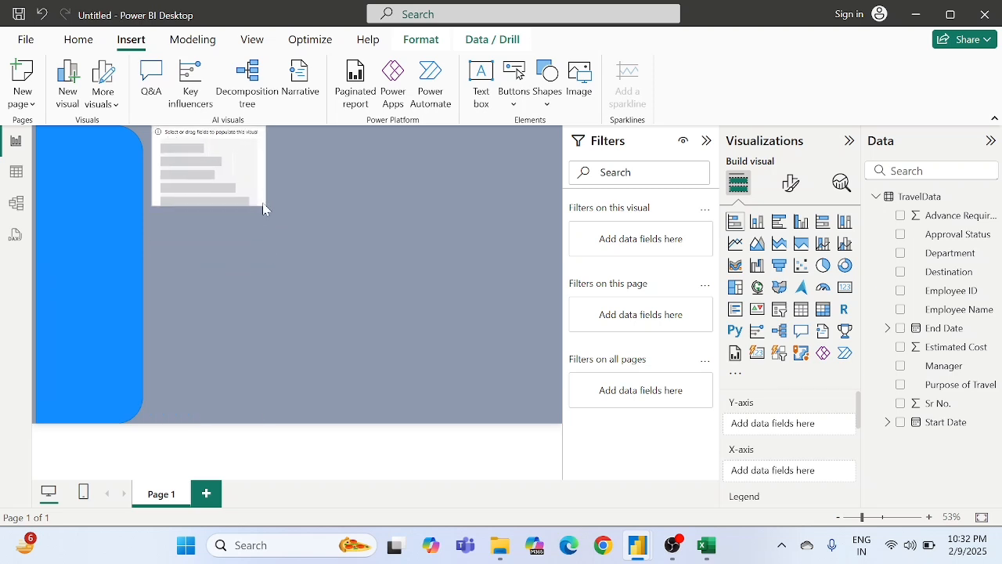
left_click_drag(220, 141, 224, 210)
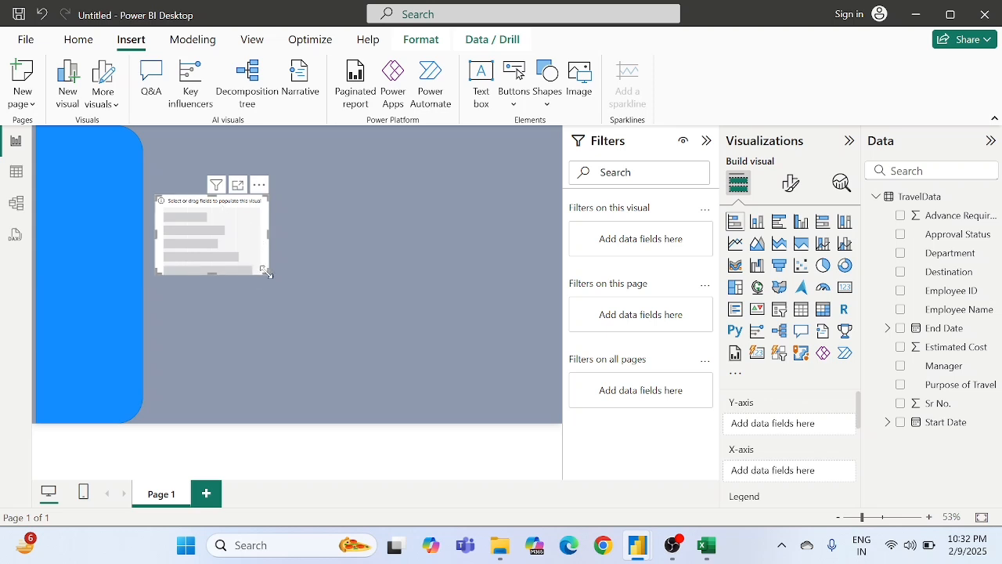
left_click_drag(267, 273, 293, 309)
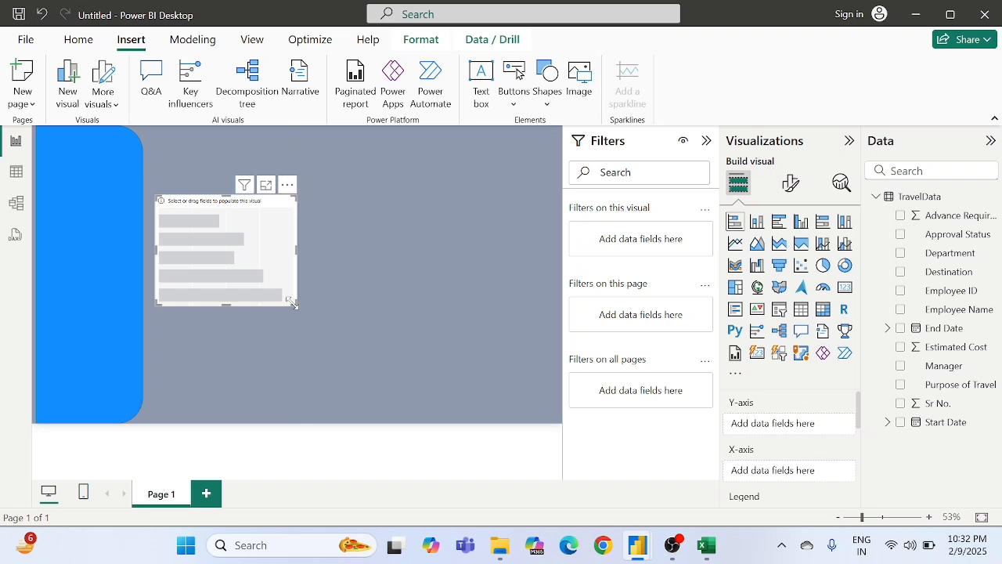
left_click_drag(268, 269, 265, 263)
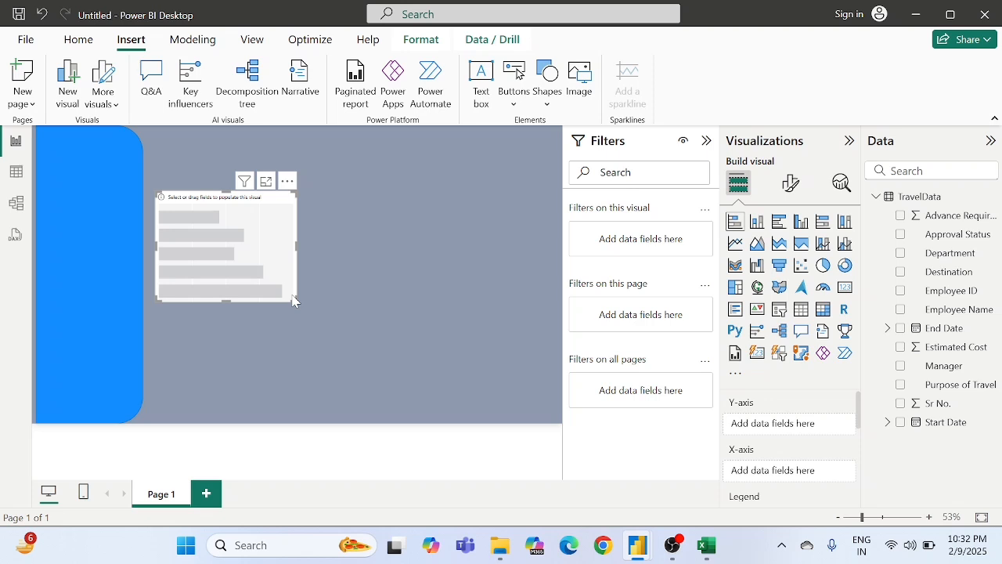
left_click_drag(296, 299, 296, 302)
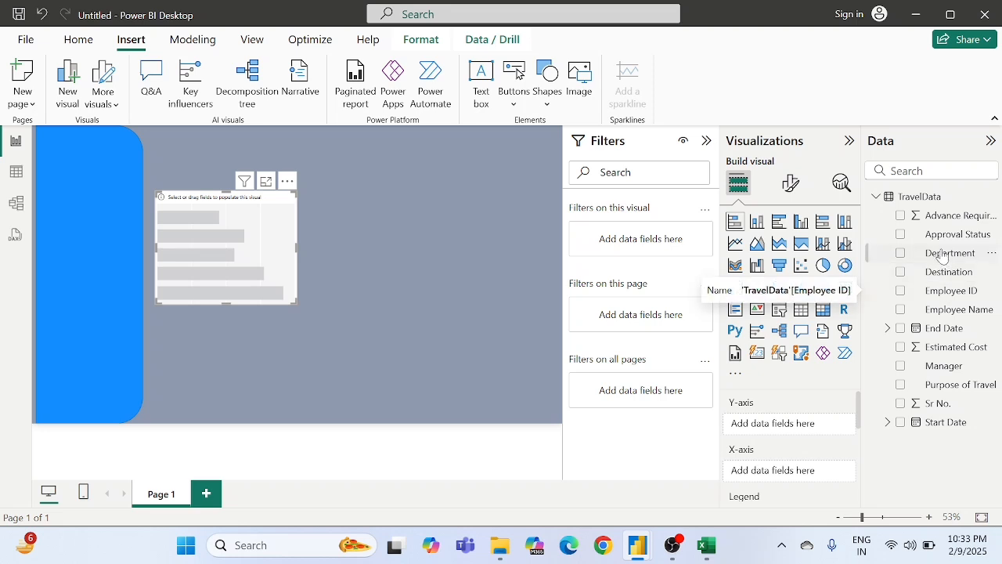
- Assign Department to the bar chart's Y-axis and the count of Department to its X-axis
left_click_drag(940, 260, 774, 429)
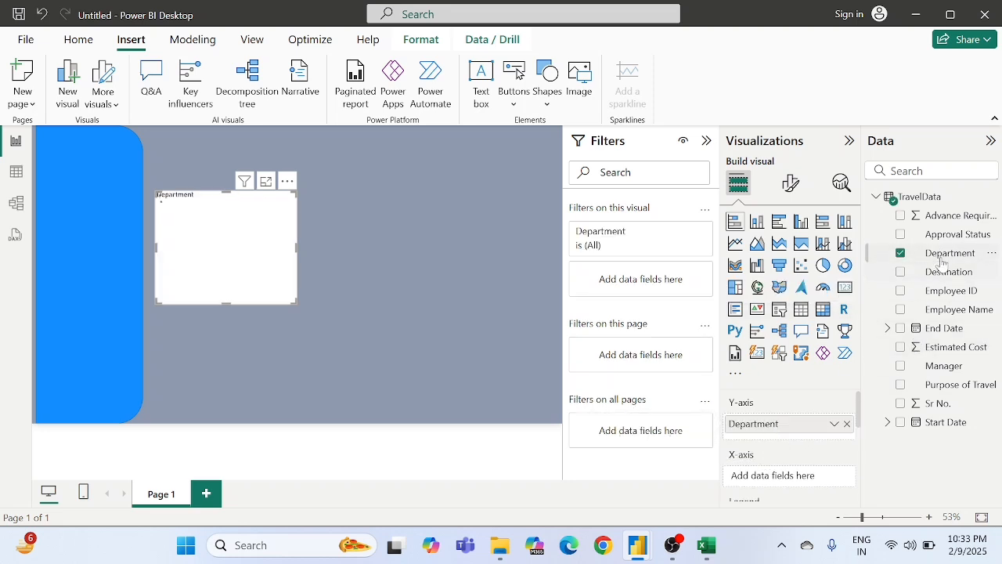
left_click_drag(946, 260, 779, 475)
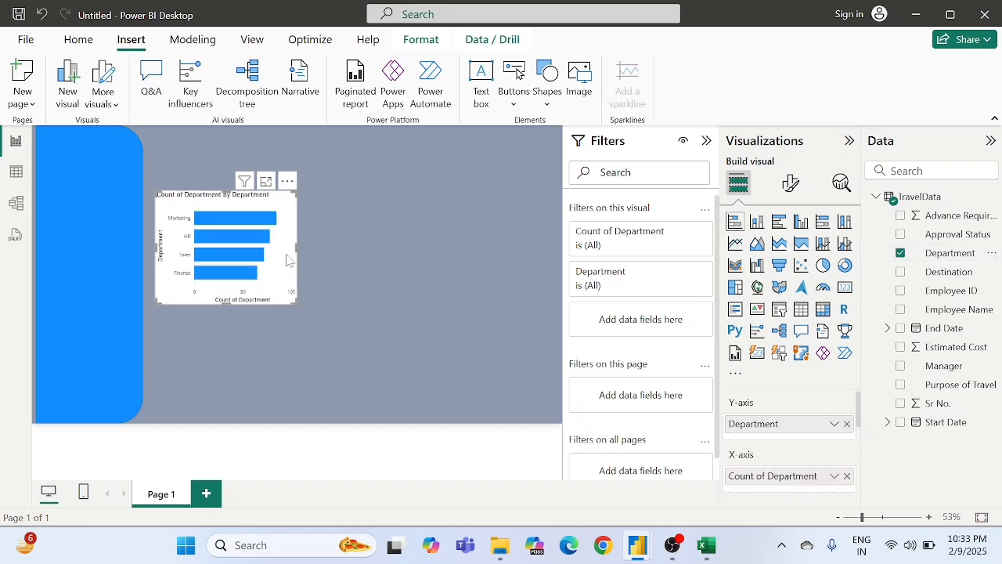
left_click(318, 242)
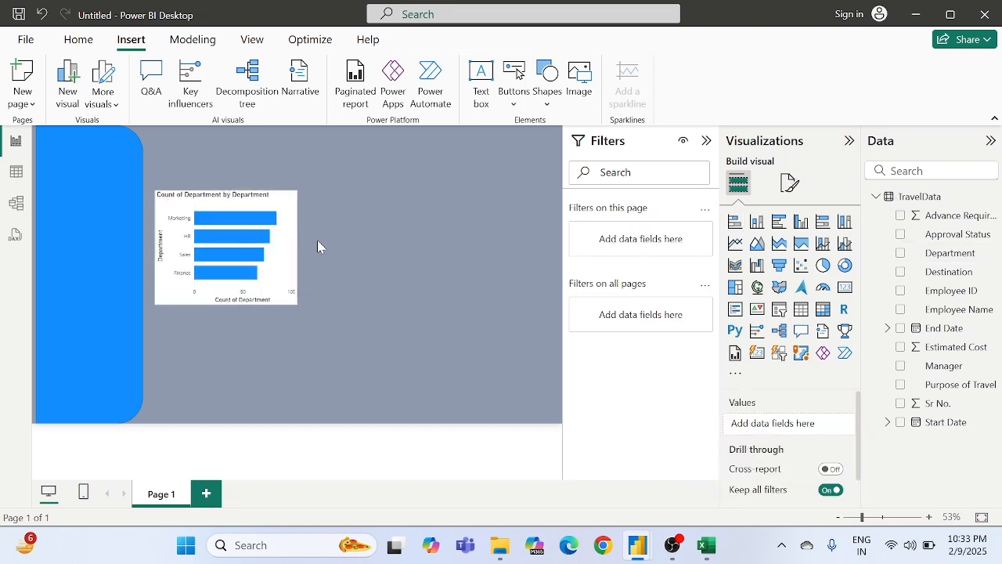
- Change the bar chart's title text to "Travel count by Department"
left_click(284, 280)
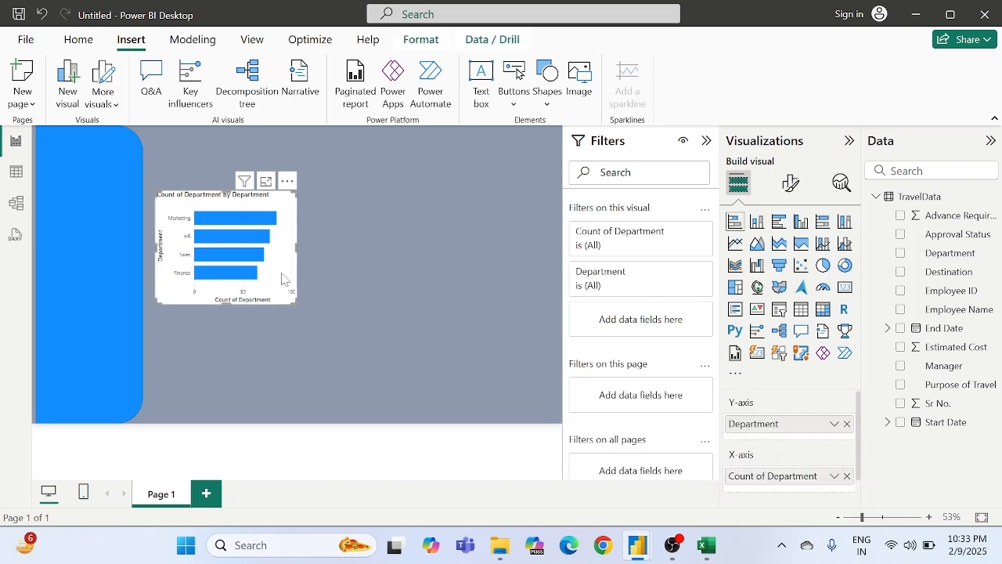
left_click(784, 188)
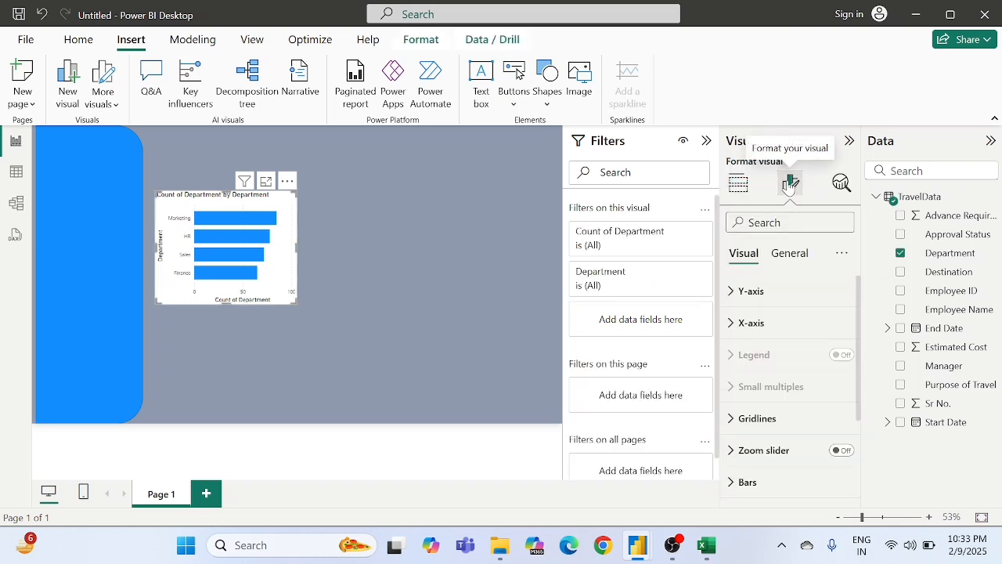
left_click(788, 253)
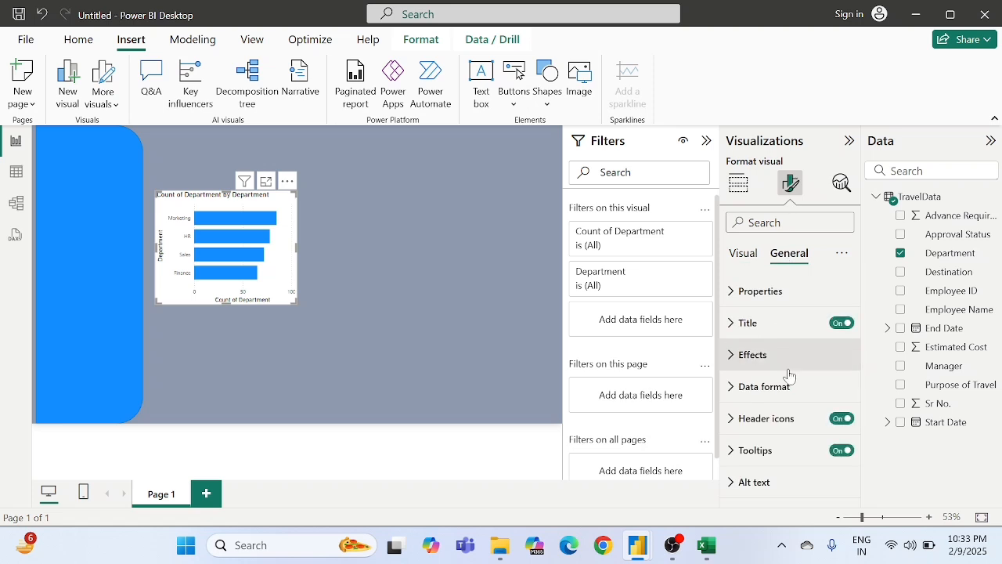
left_click(763, 317)
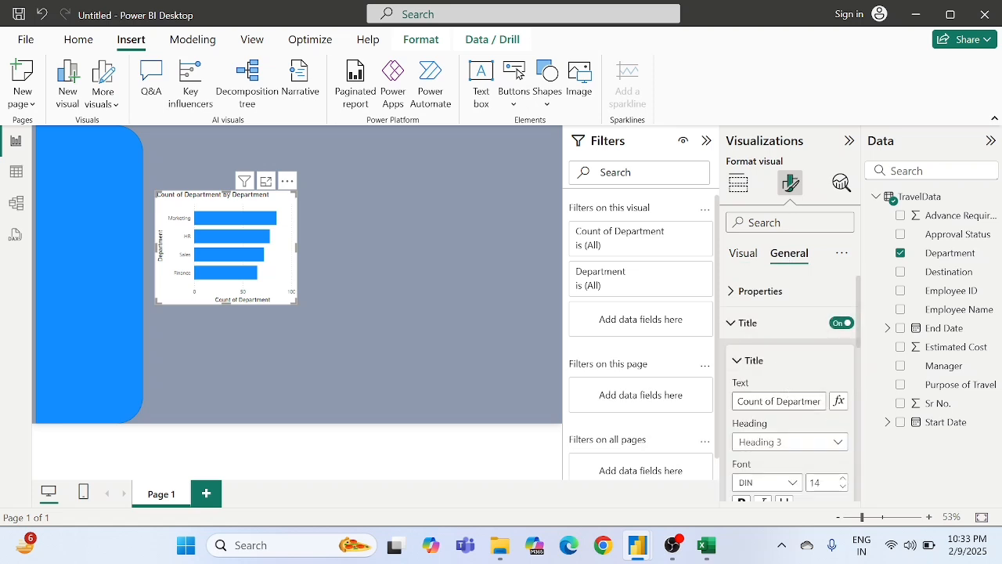
left_click(805, 401)
key("Right")
key("Right")
key("Right")
key("Right")
key("Right")
key("Right")
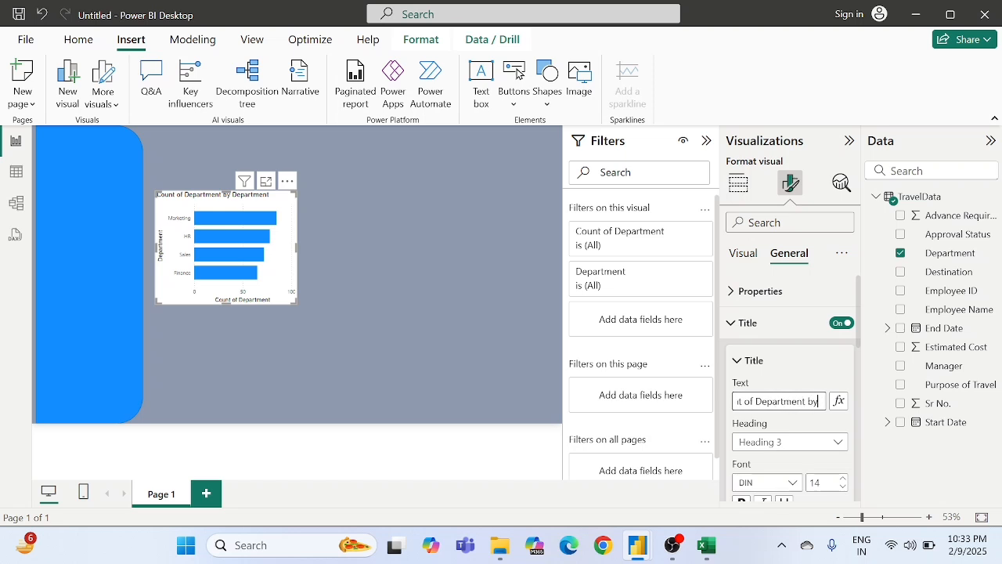
key("BackSpace")
key("BackSpace")
key("BackSpace")
key("BackSpace")
key("BackSpace")
key("BackSpace")
key("BackSpace")
key("BackSpace")
key("BackSpace")
key("BackSpace")
key("BackSpace")
key("BackSpace")
key("BackSpace")
key("BackSpace")
key("BackSpace")
key("BackSpace")
key("BackSpace")
key("BackSpace")
key("BackSpace")
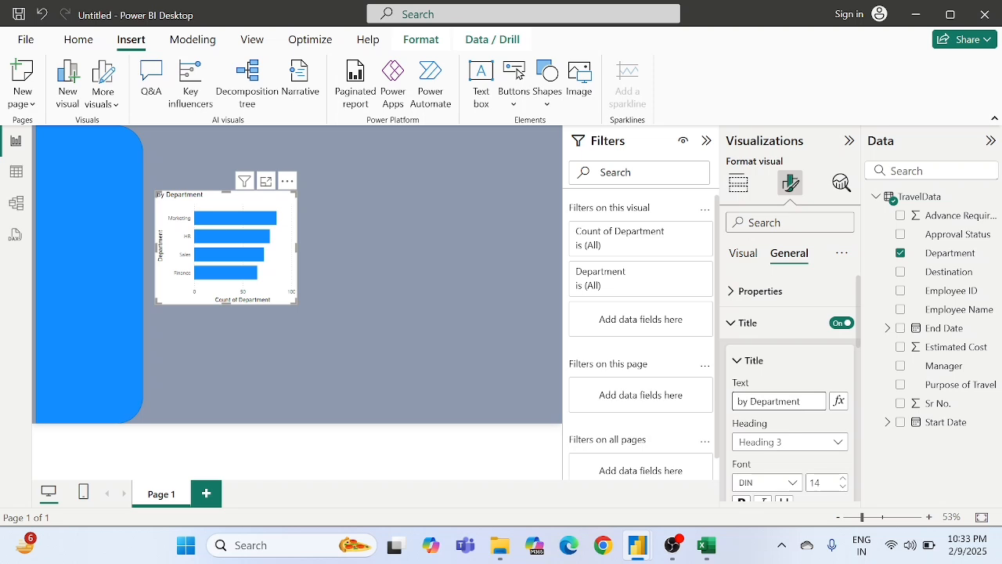
type("Travel count")
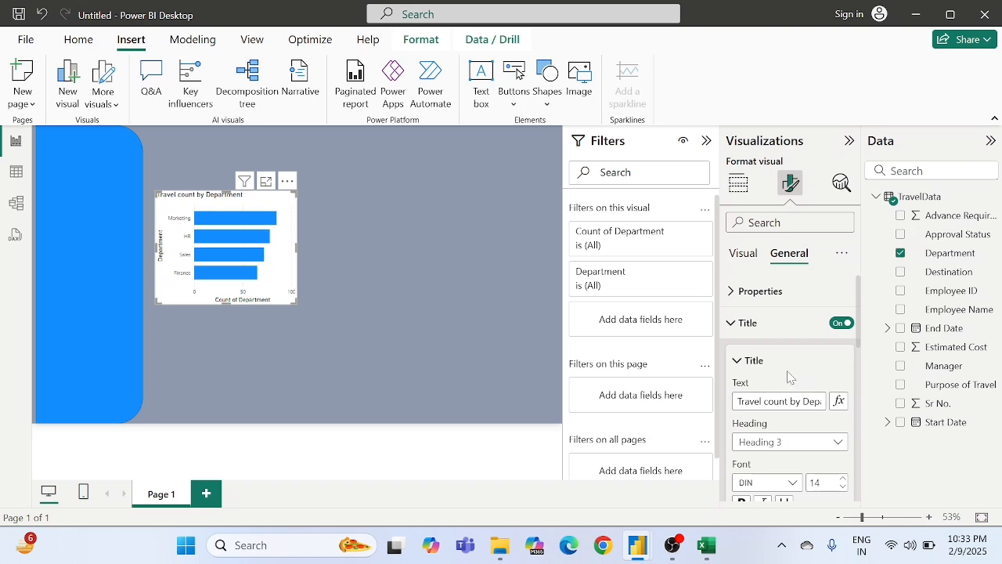
scroll(790, 378, "down", 3)
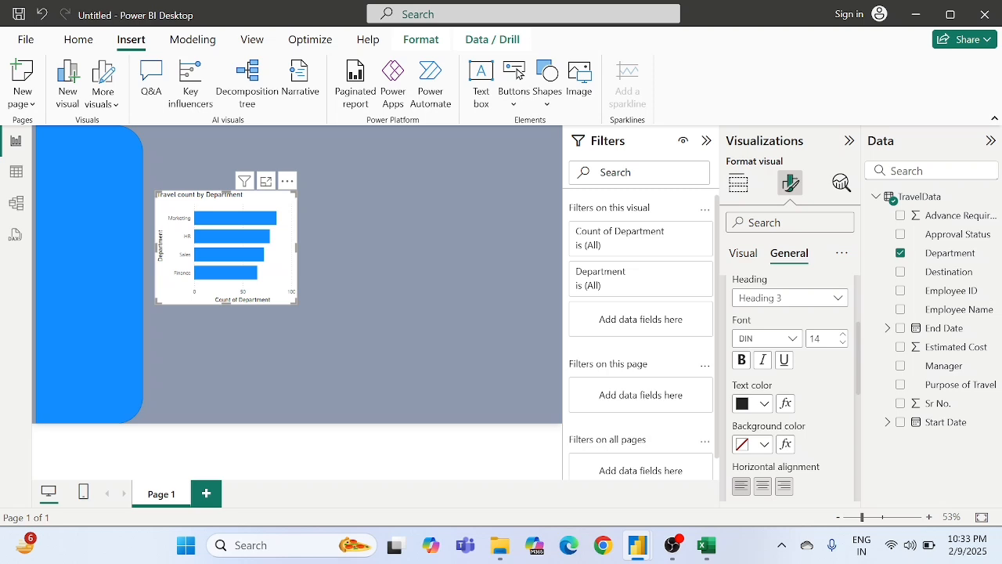
- Format the bar chart's title as bold Times New Roman, size 15, and align it to the centre
left_click(742, 360)
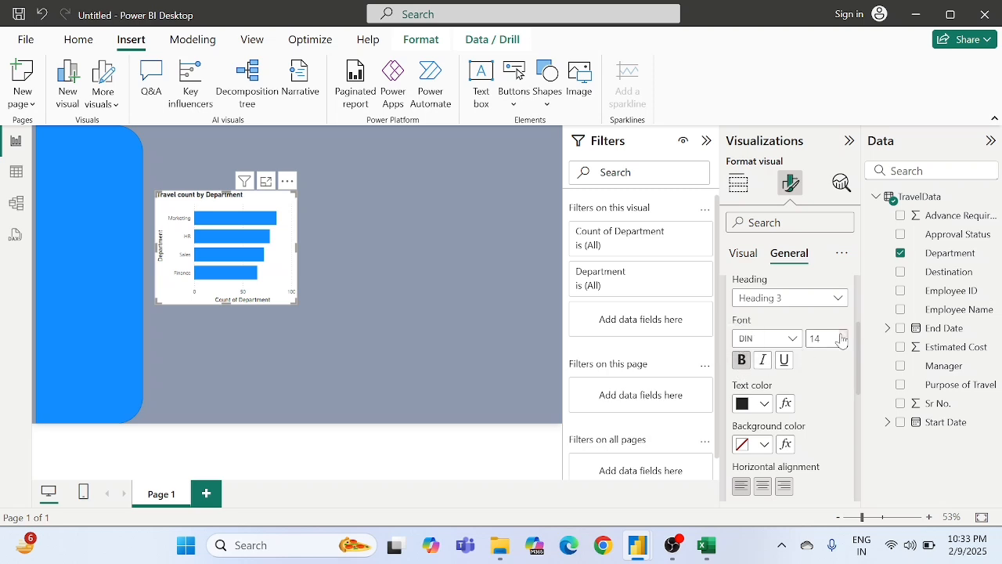
left_click(765, 341)
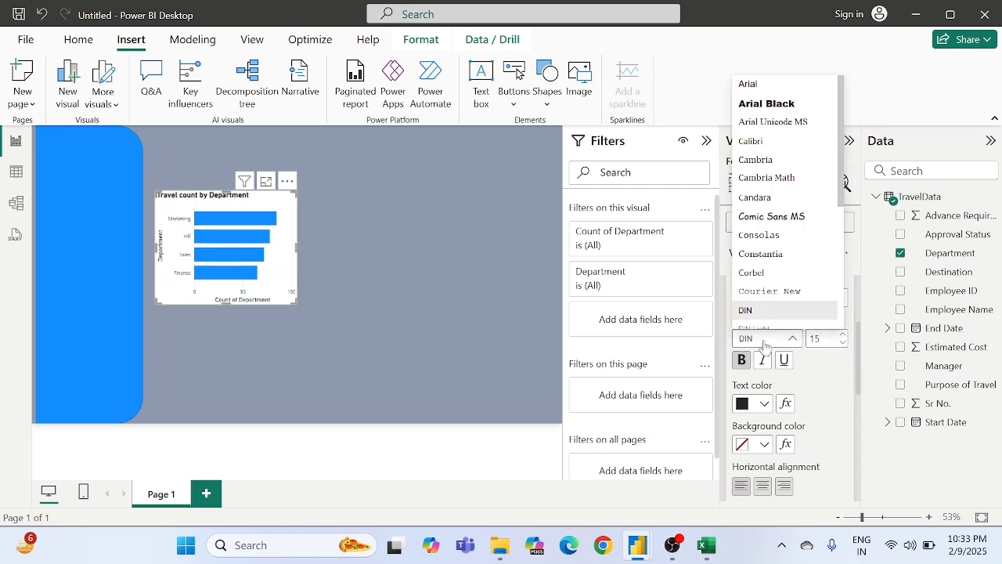
key("t")
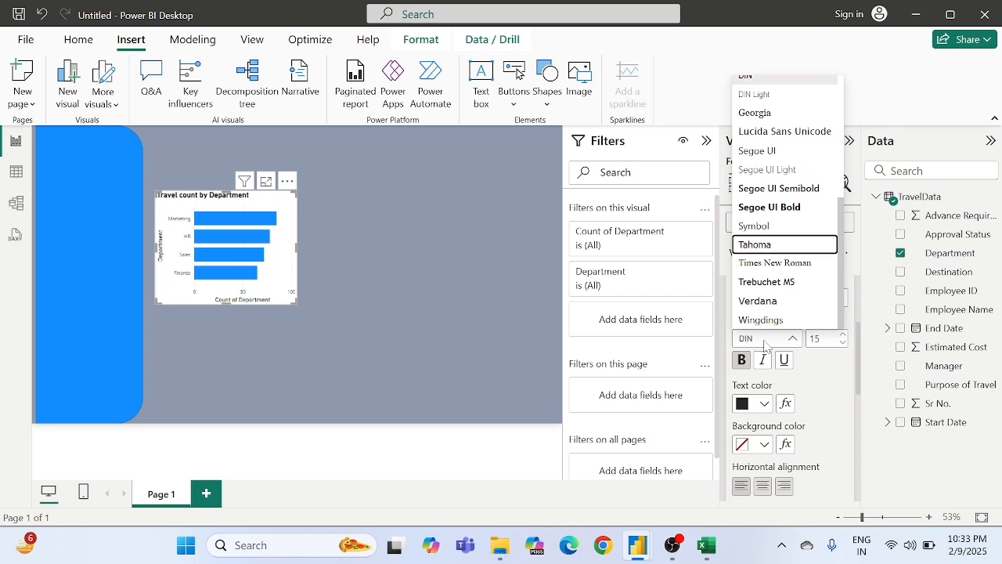
key("t")
key("Return")
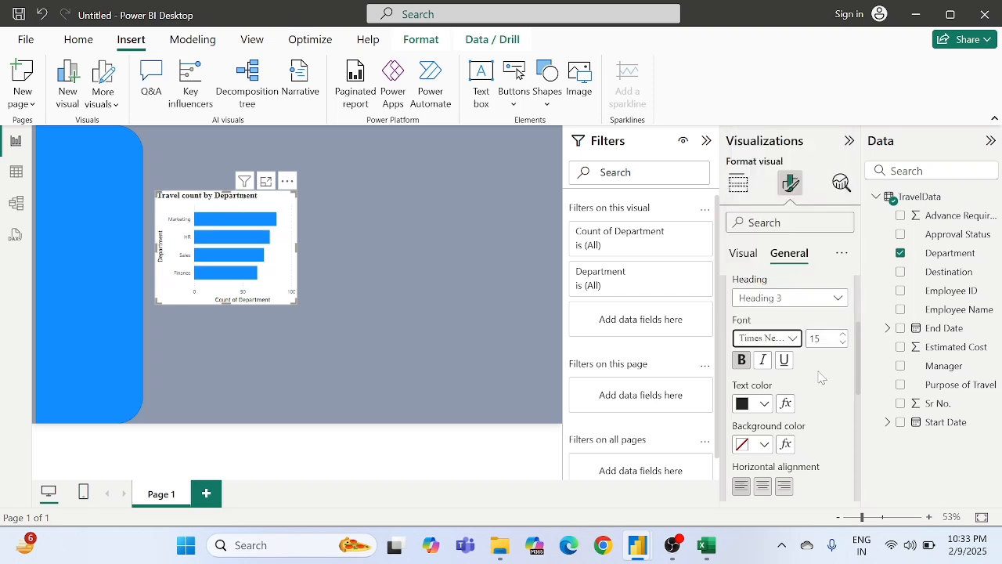
scroll(820, 376, "down", 2)
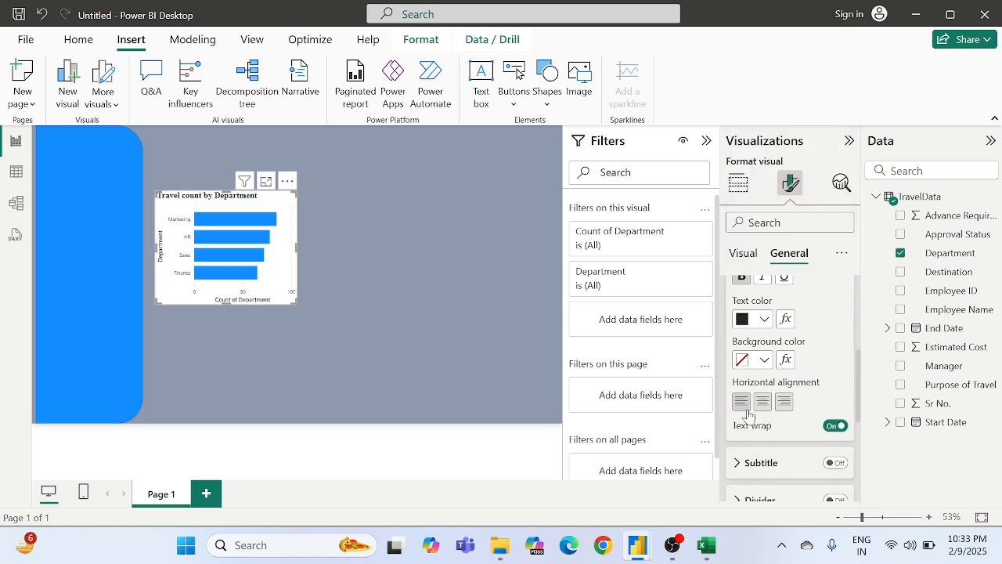
left_click(759, 407)
- Turn on the chart's visual border with a white colour and 14 px rounded corners
scroll(807, 375, "down", 3)
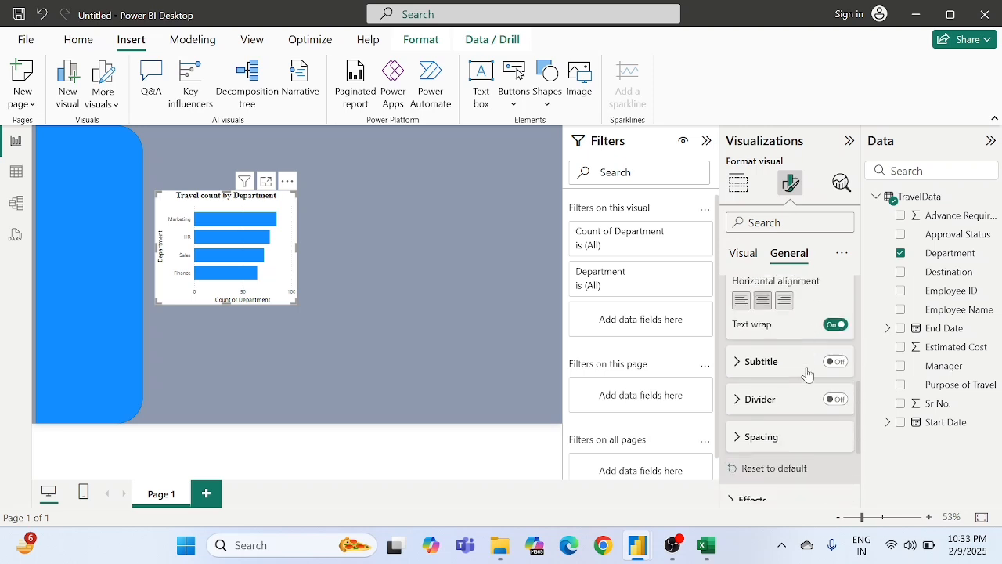
scroll(779, 377, "down", 3)
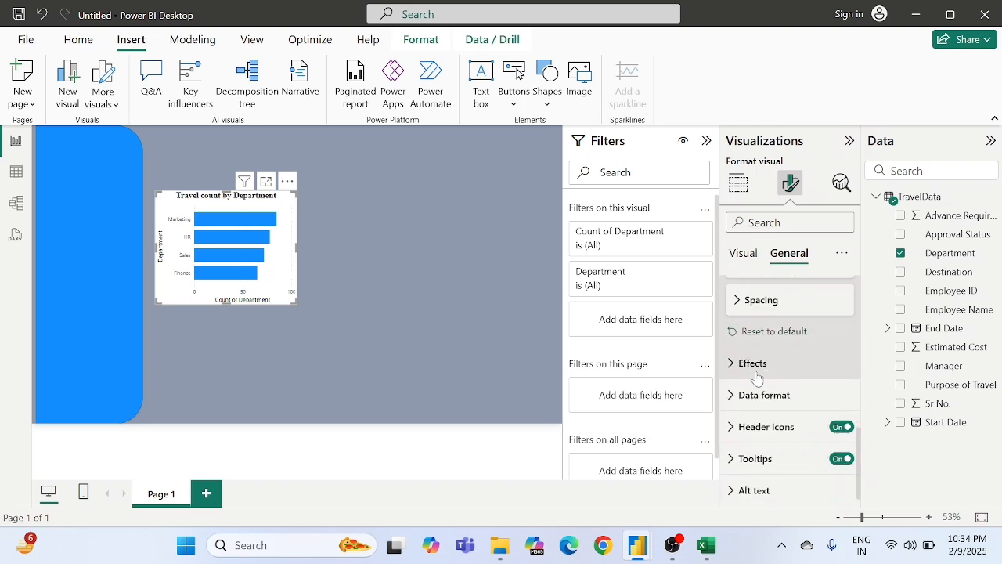
left_click(756, 368)
scroll(757, 377, "down", 2)
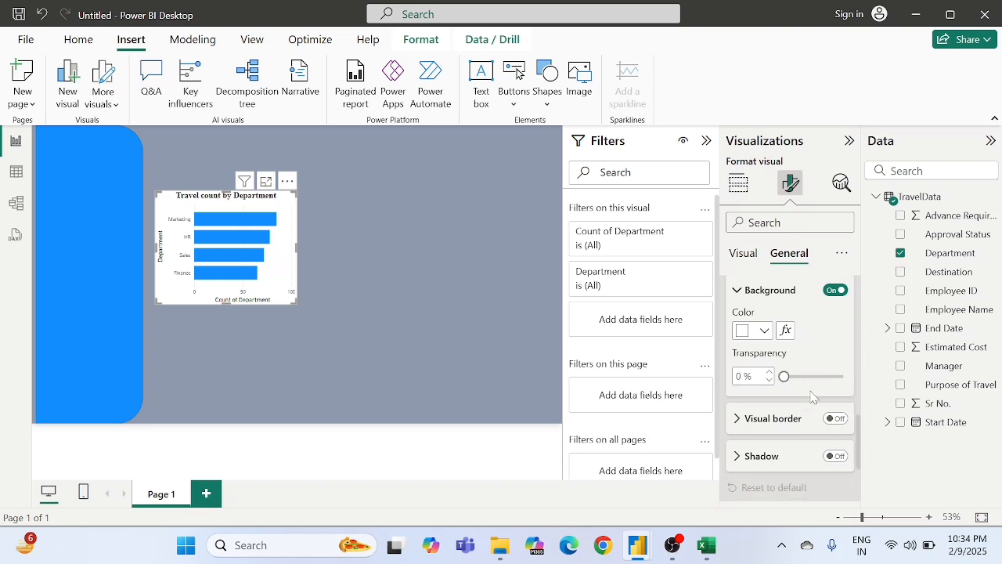
scroll(813, 397, "down", 2)
left_click(835, 365)
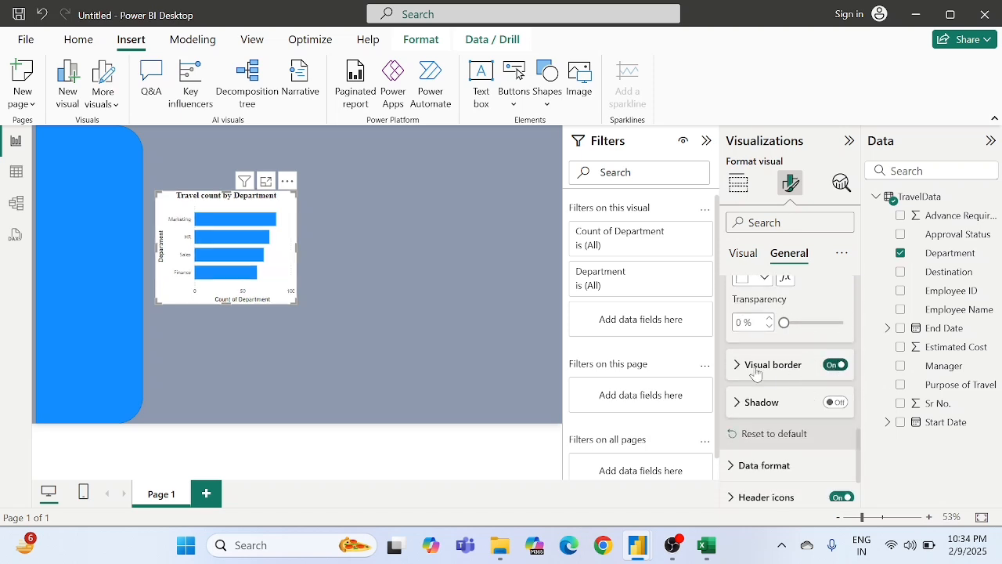
left_click(750, 373)
scroll(748, 374, "down", 1)
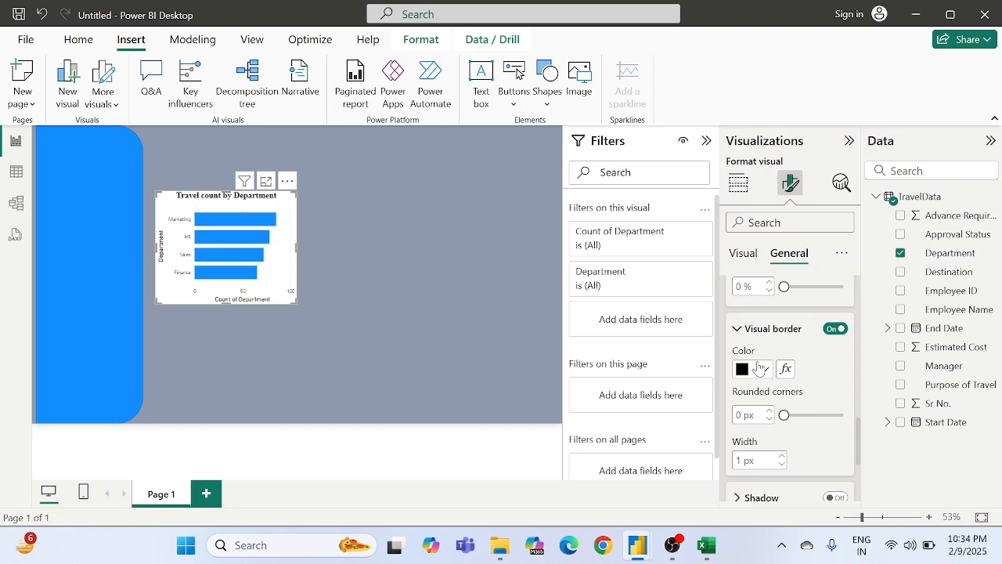
left_click(761, 368)
left_click(775, 302)
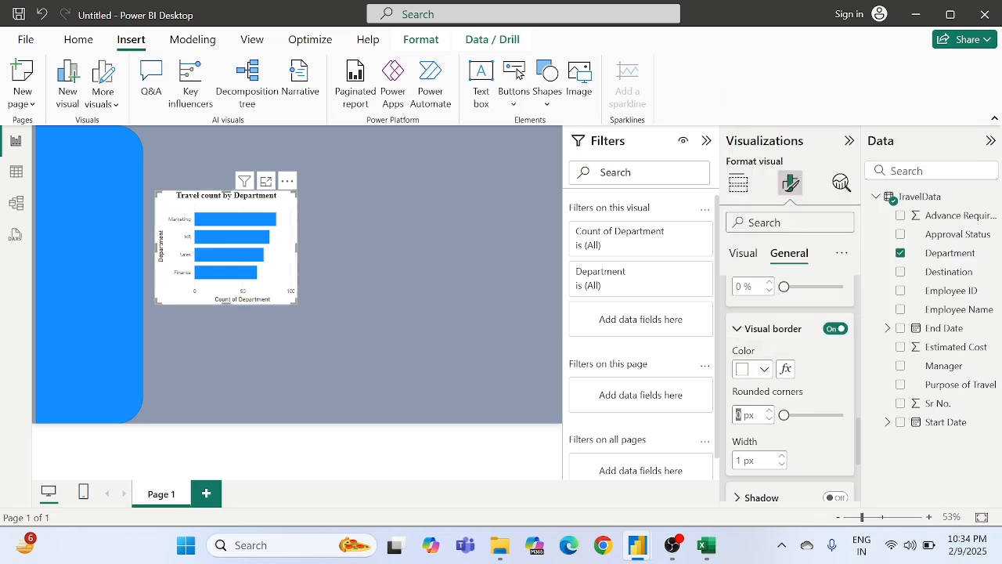
type("14")
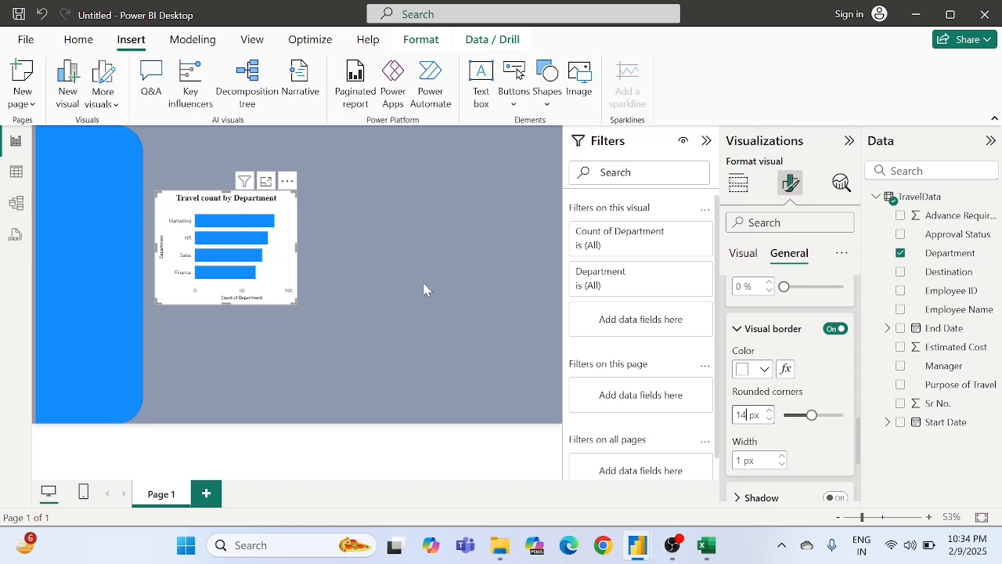
- Turn on data labels for the Travel count by Department chart
left_click(746, 255)
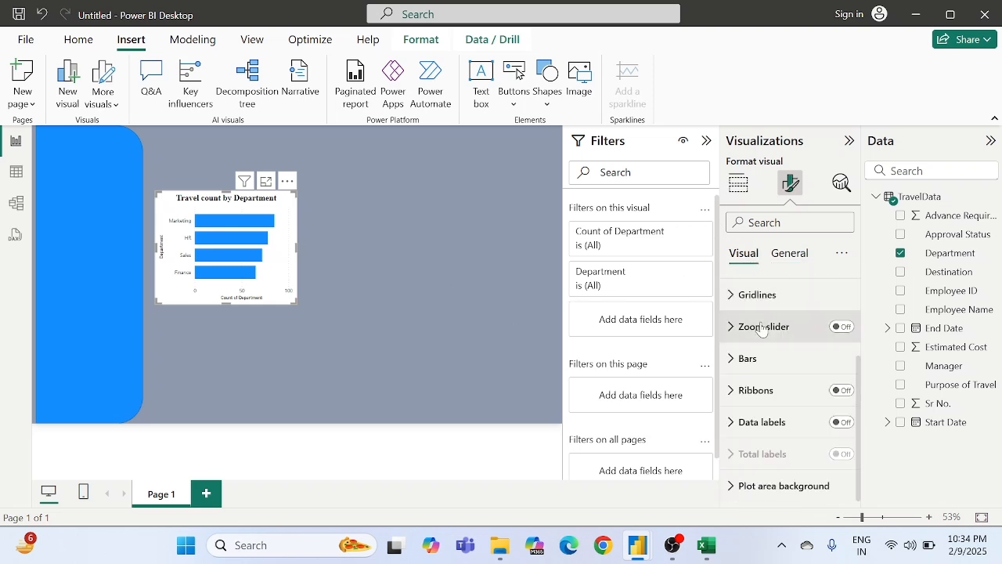
scroll(759, 333, "up", 2)
scroll(780, 374, "down", 3)
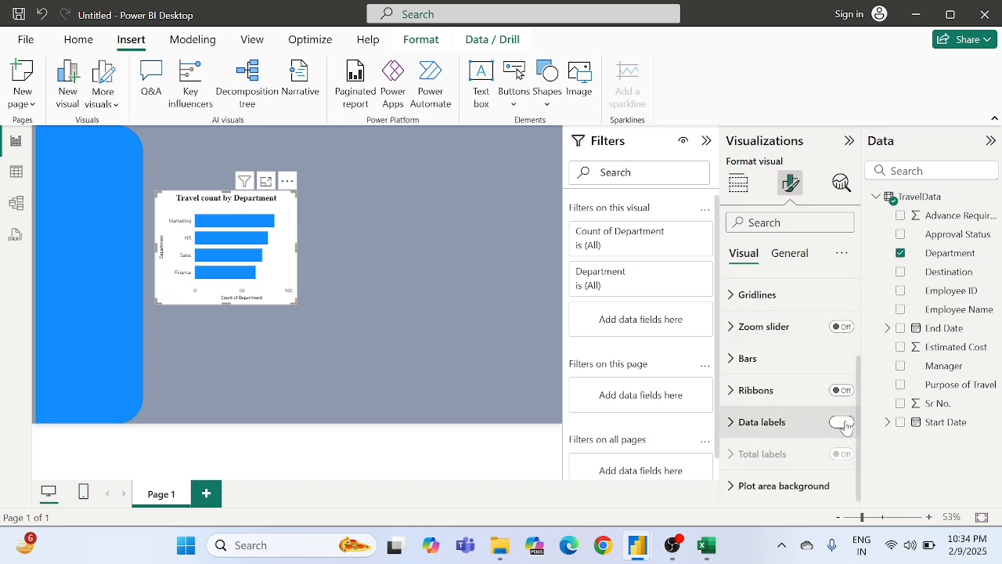
left_click(843, 424)
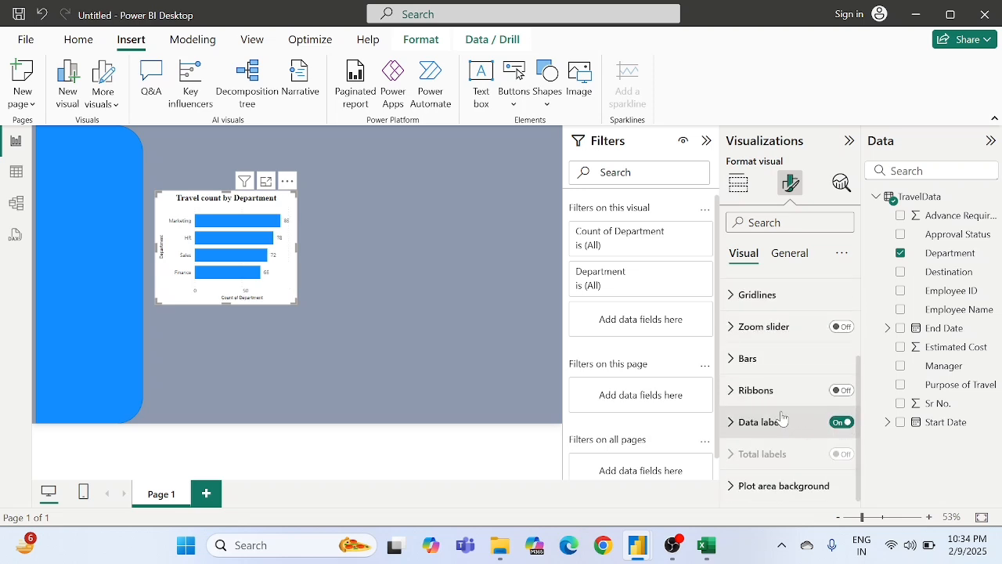
- Set the colour of all bars in the chart to orange
left_click(748, 359)
scroll(753, 458, "down", 2)
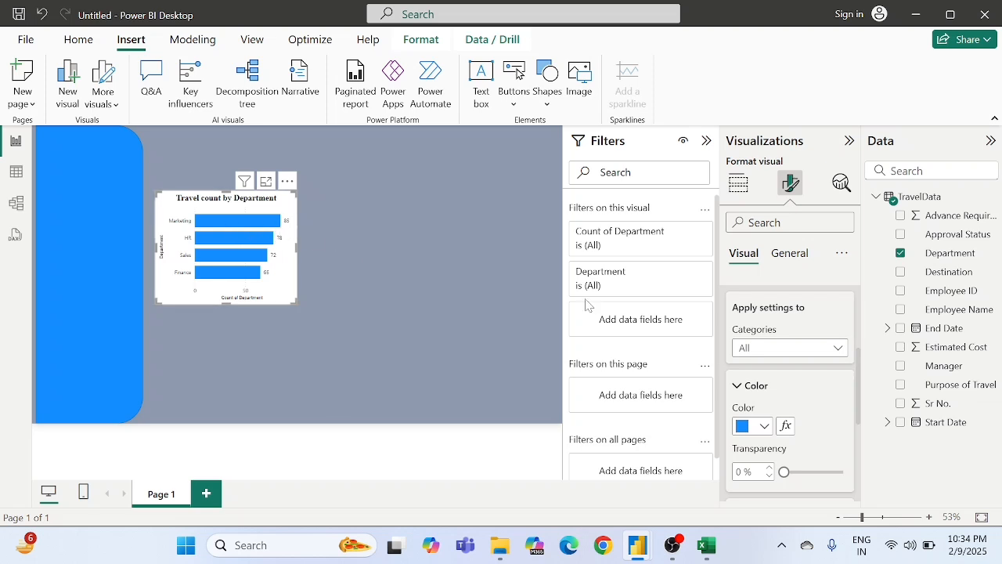
left_click(763, 427)
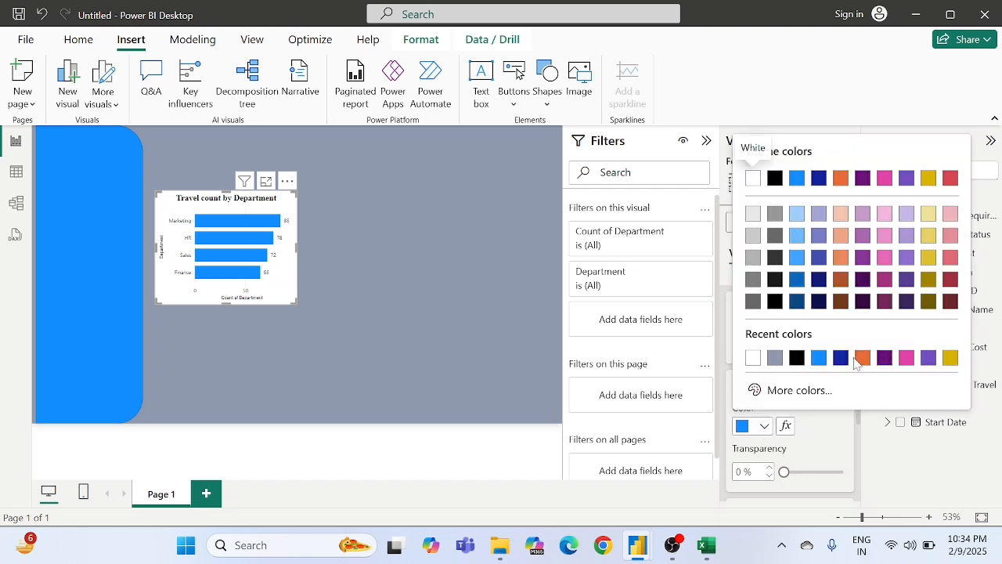
left_click(861, 357)
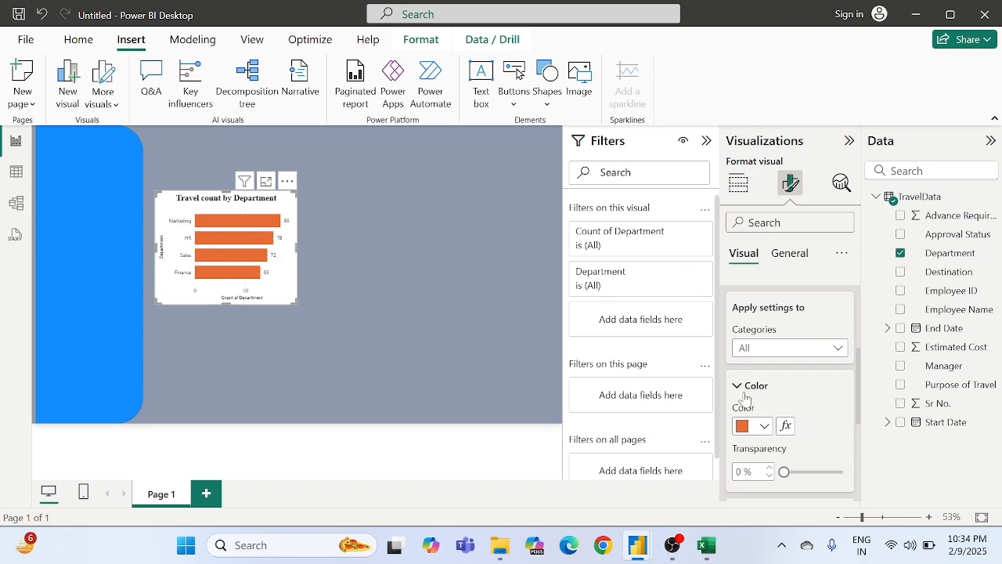
- Open the bars' conditional colour rules based on First Department and set the first rule's value to Finance, copied from the TravelData workbook in Excel
left_click(787, 431)
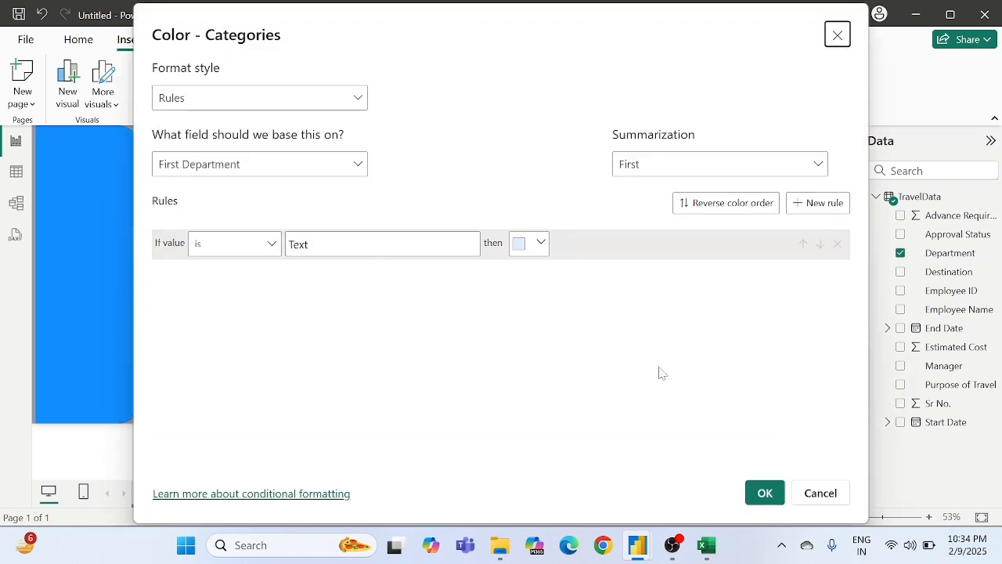
left_click(708, 551)
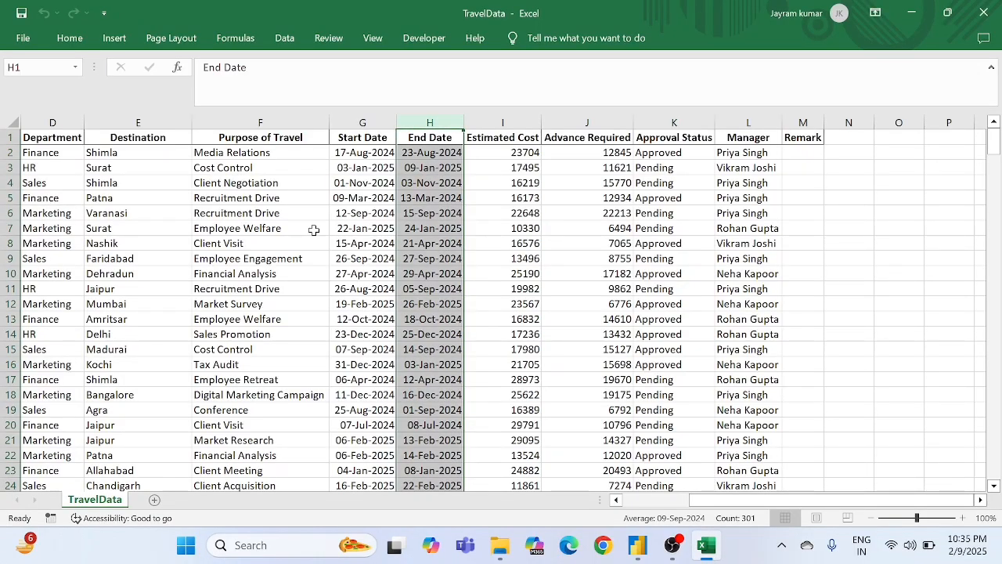
scroll(313, 229, "left", 5)
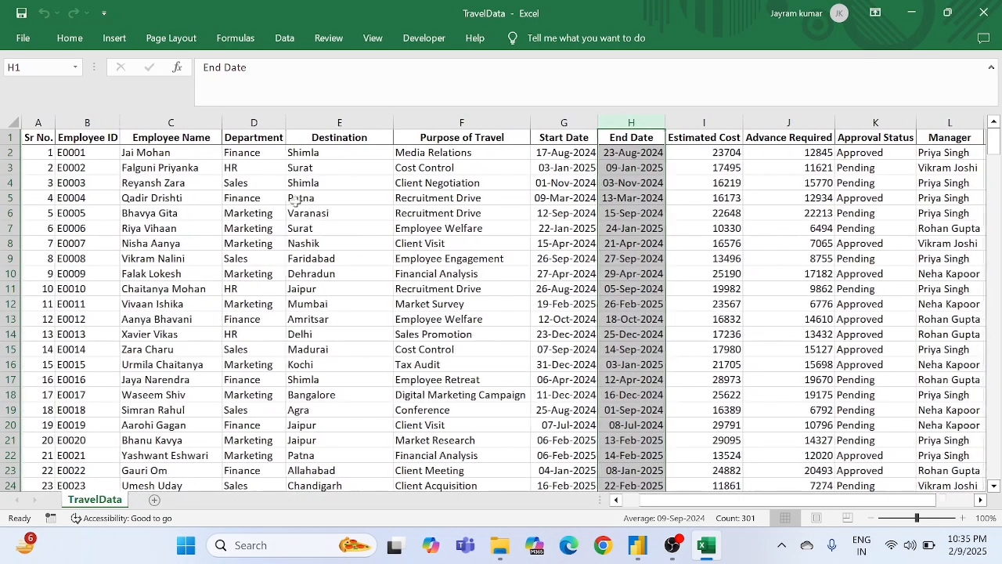
left_click(252, 154)
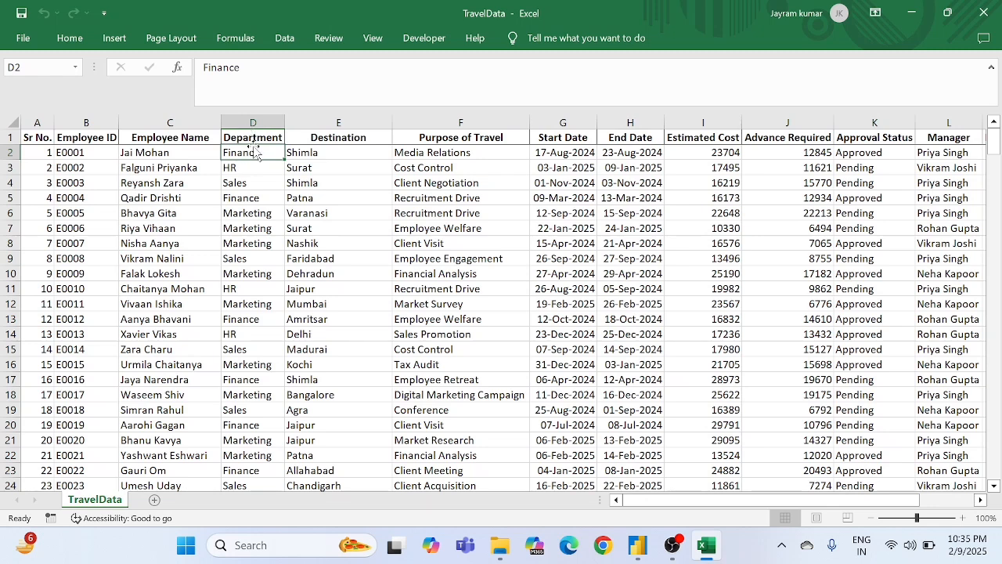
key("ctrl+c")
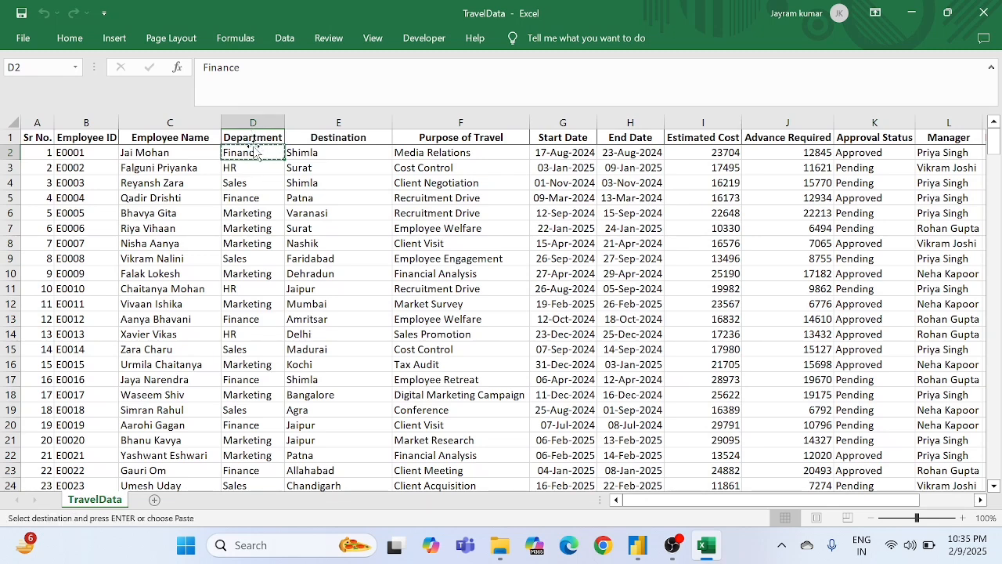
key("alt+Tab")
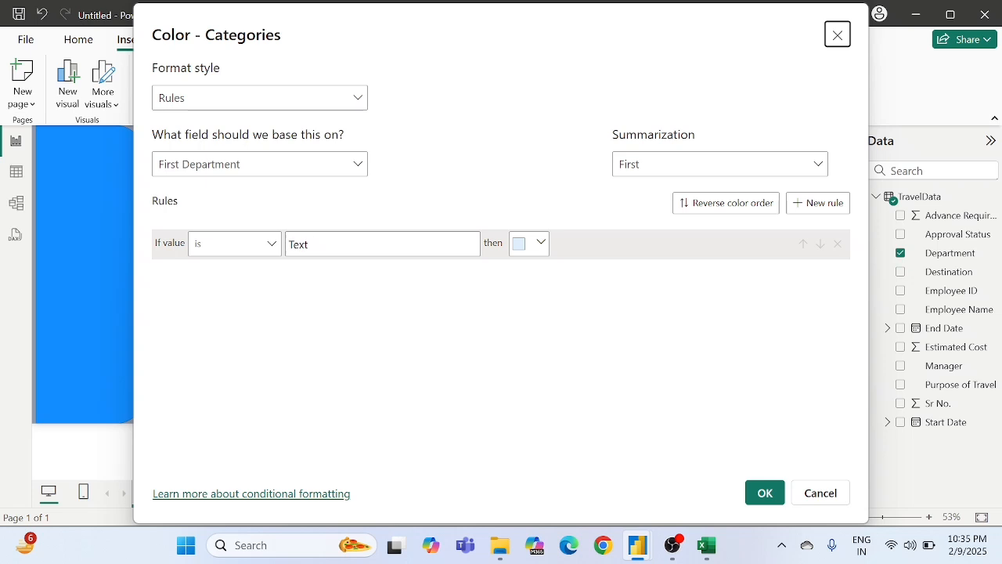
left_click(383, 245)
key("ctrl+v")
- Add three more colour rules and set the second rule's value to HR, copied from the Department column in Excel
left_click(837, 211)
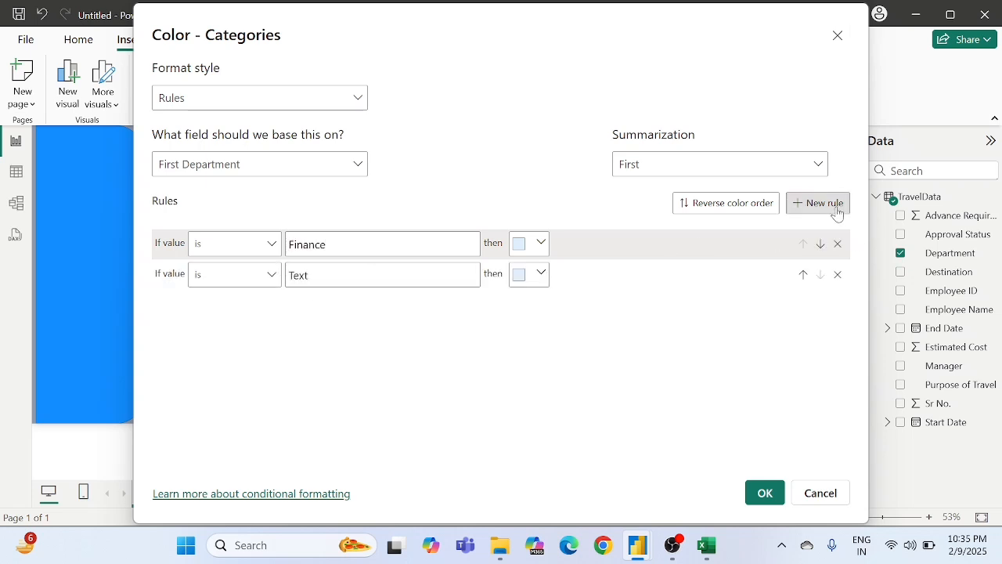
left_click(836, 212)
left_click(836, 211)
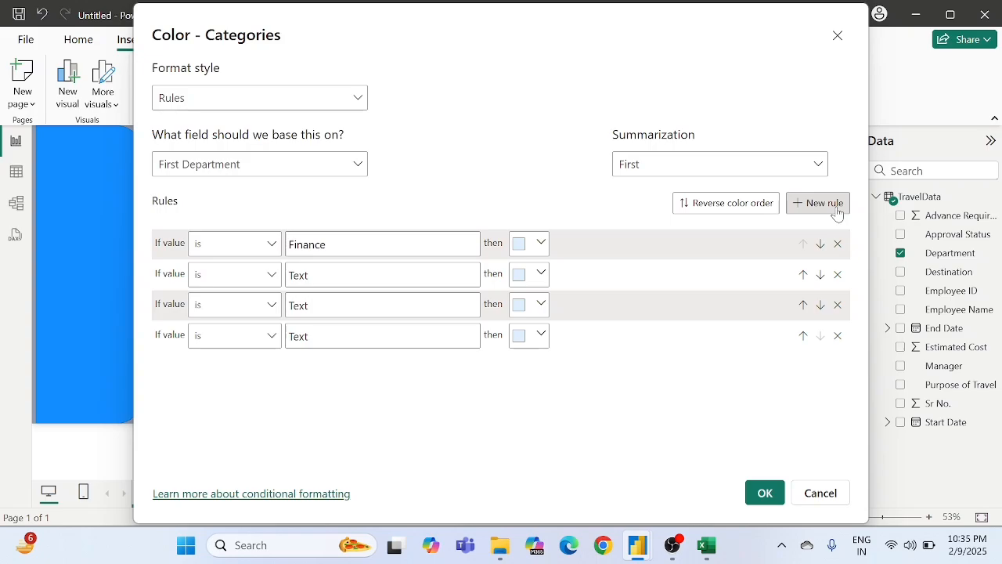
key("alt+Tab")
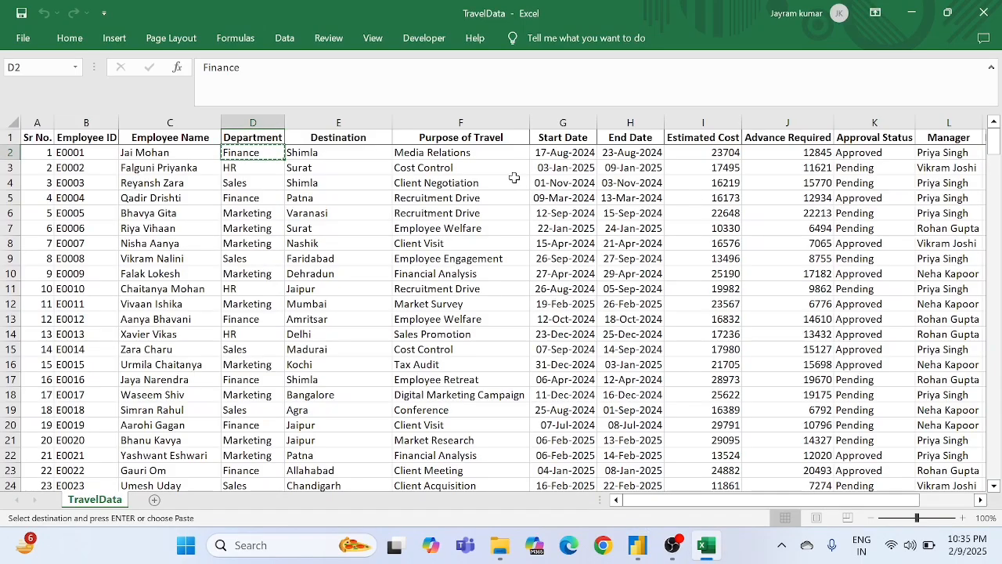
left_click(248, 168)
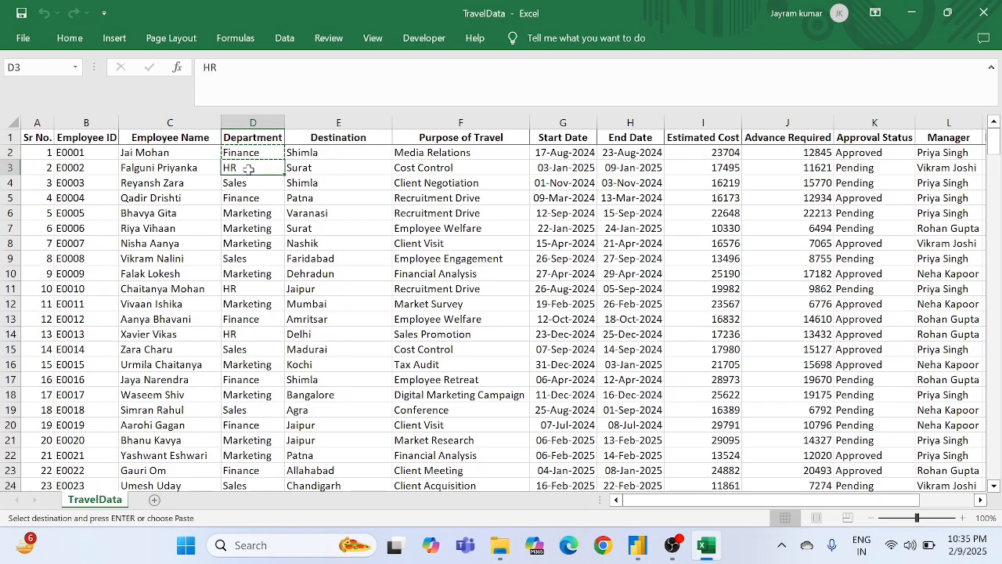
key("alt+Tab")
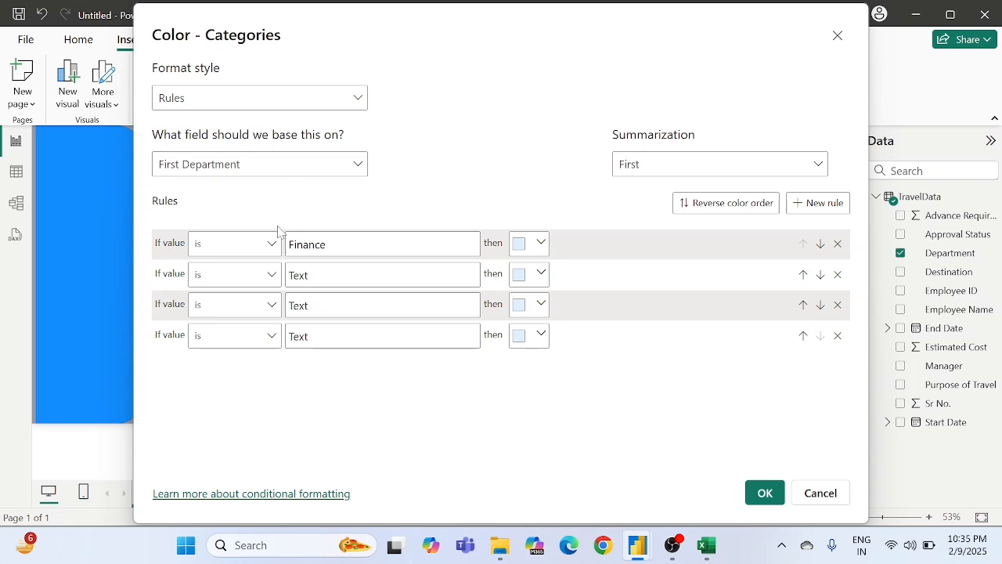
left_click(289, 275)
- Copy Sales from the Department column in Excel and paste it as the third colour rule's value in Power BI
key("alt+Tab")
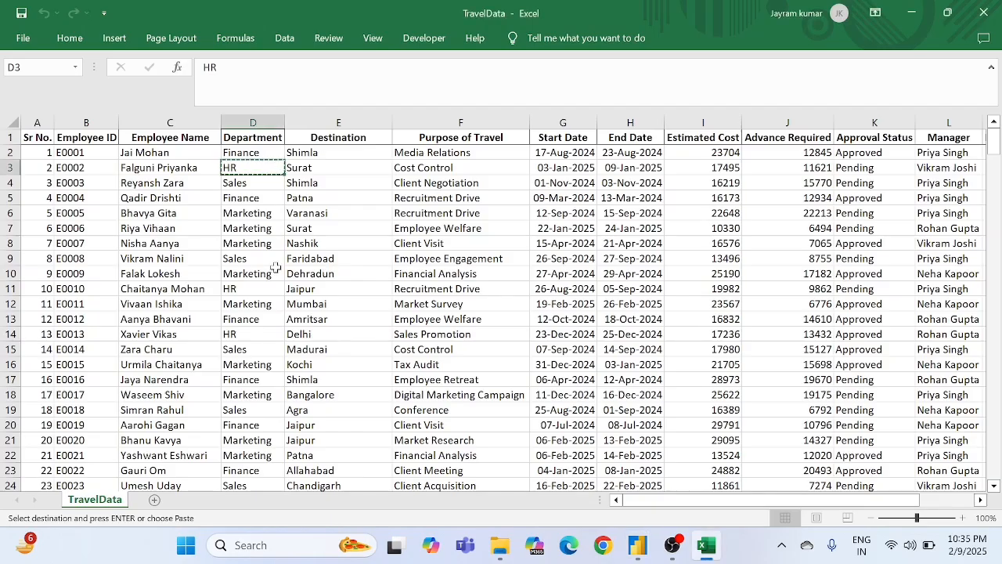
left_click(247, 182)
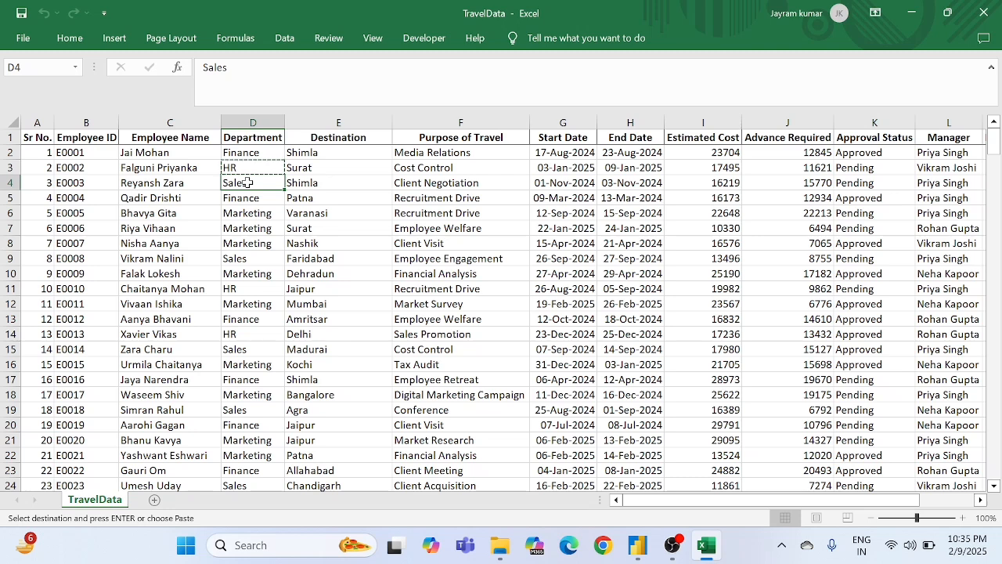
key("ctrl+c")
key("alt+Tab")
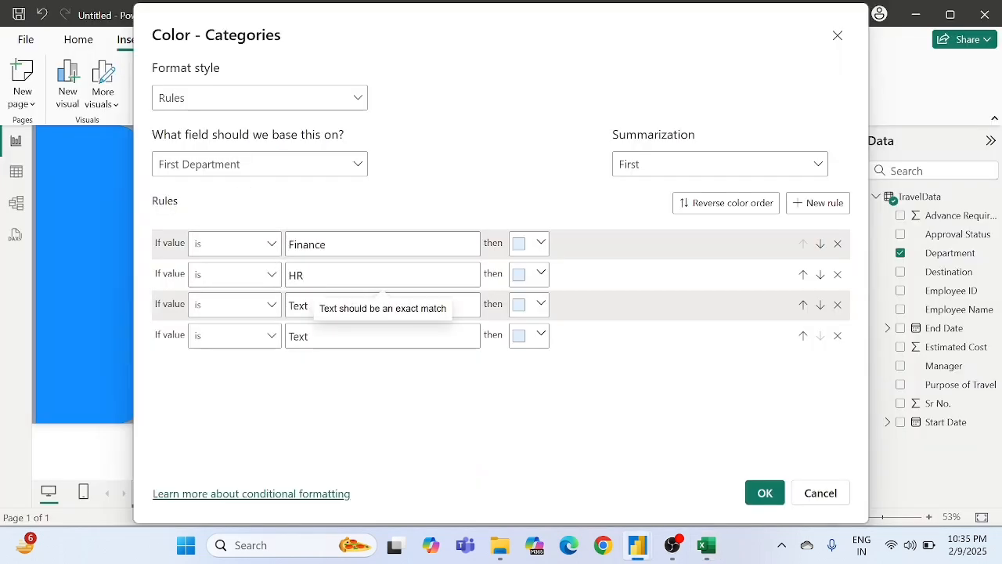
left_click(383, 305)
key("ctrl+v")
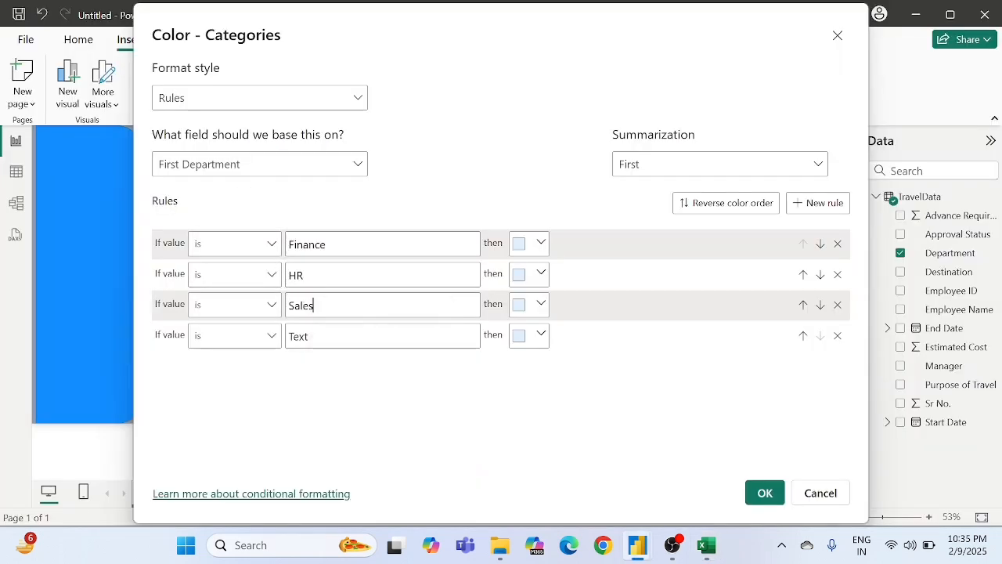
- Copy Marketing from the Department column in Excel and paste it as the fourth colour rule's value in Power BI
key("alt+Tab")
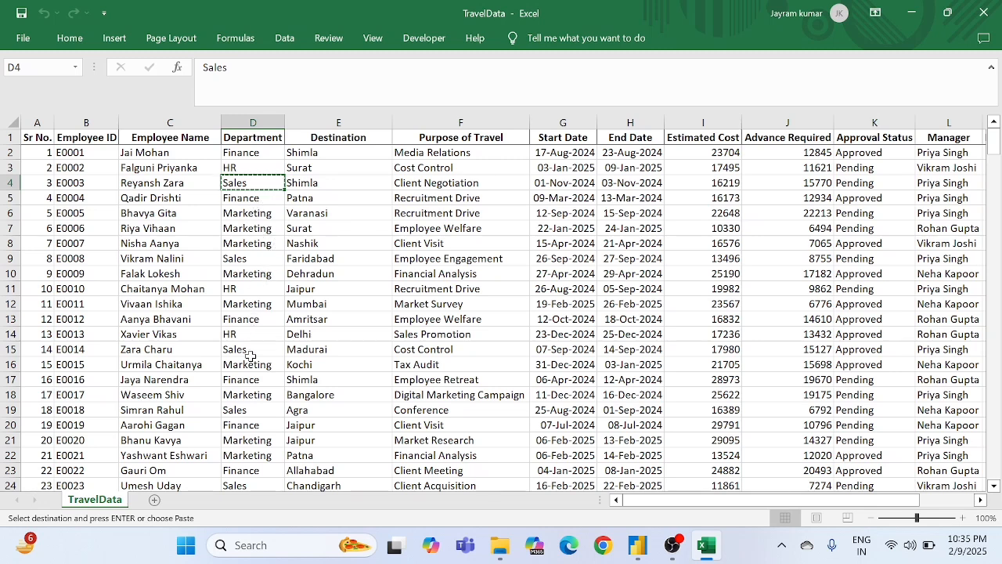
key("alt+Tab")
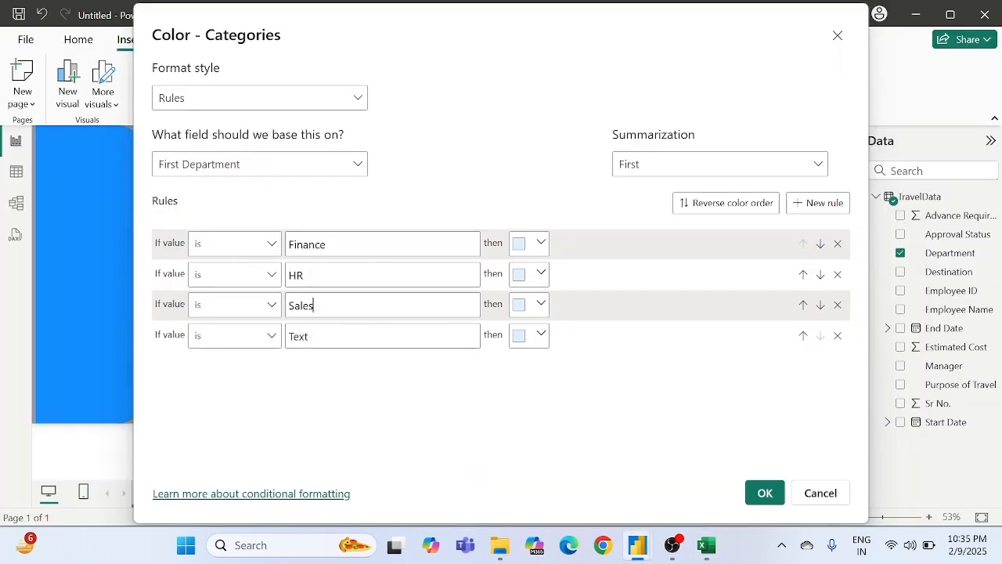
key("alt+Tab")
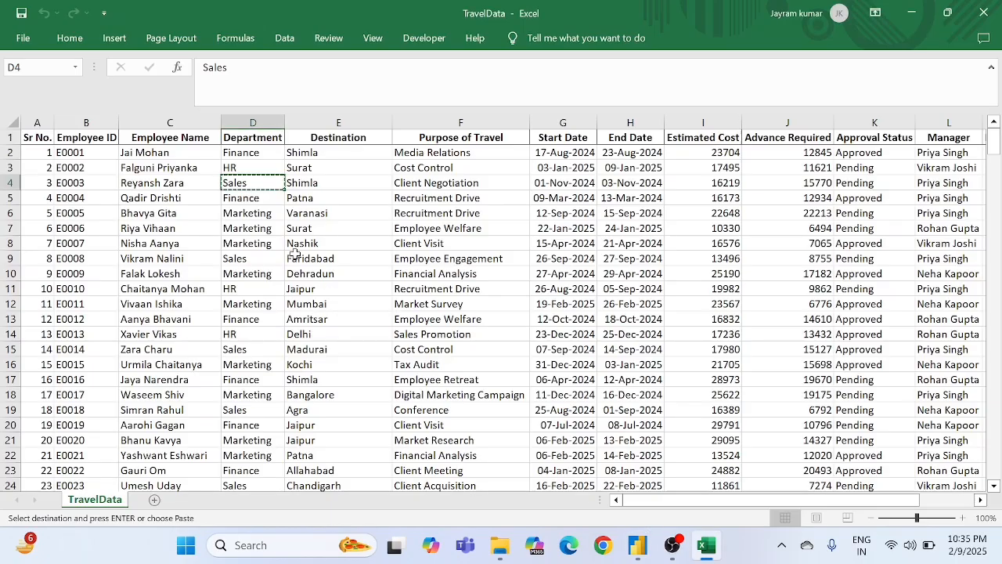
left_click(253, 216)
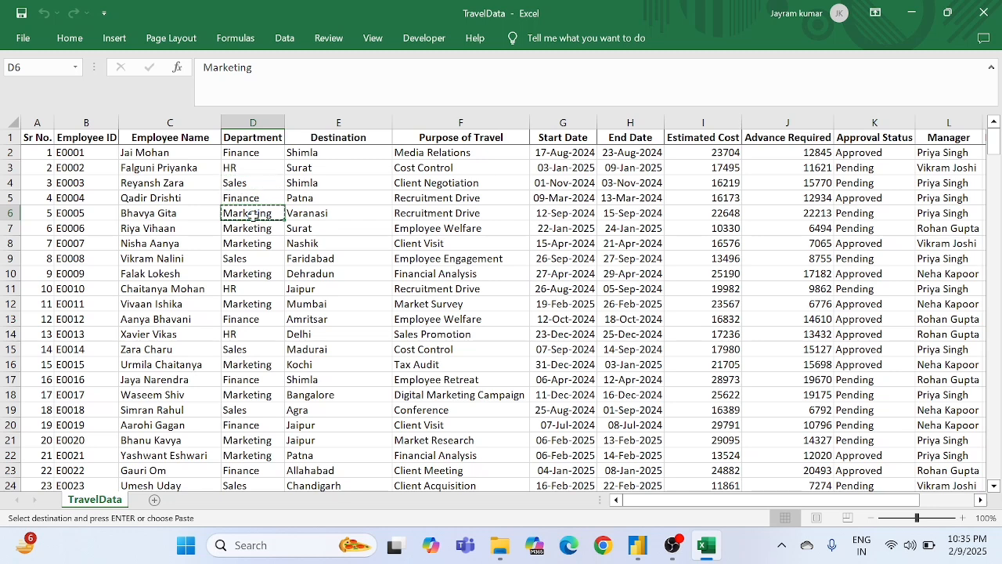
key("alt+Tab")
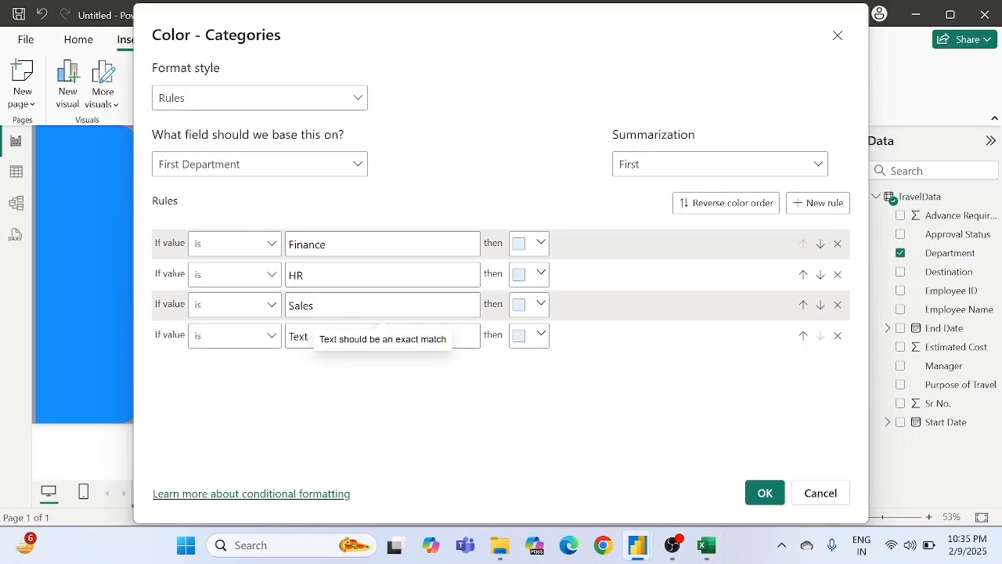
key("ctrl+v")
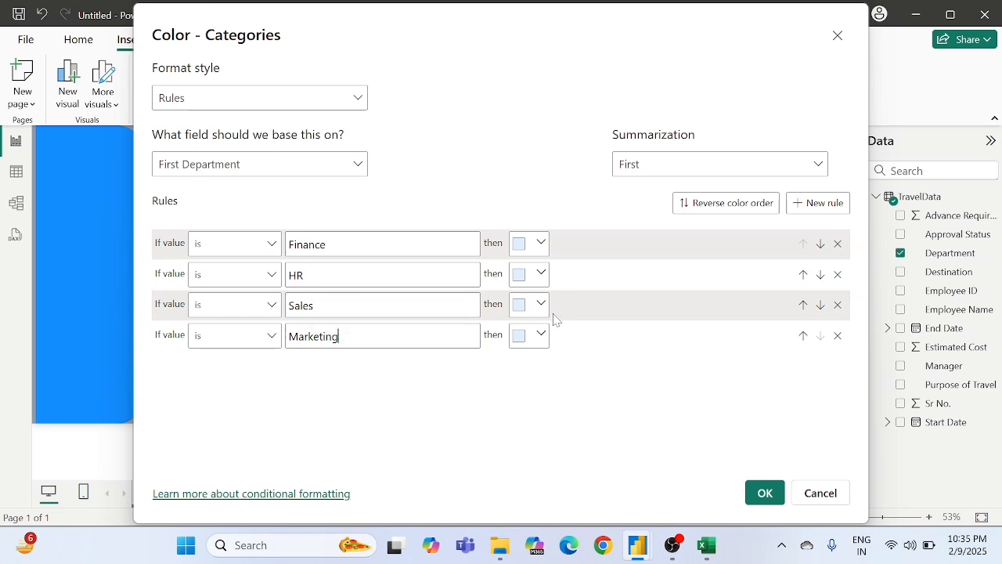
- Switch to the Travel Authorization Tracker report and open the conditional formatting of the bar colors in the Travel Count by Department chart
mouse_move(635, 553)
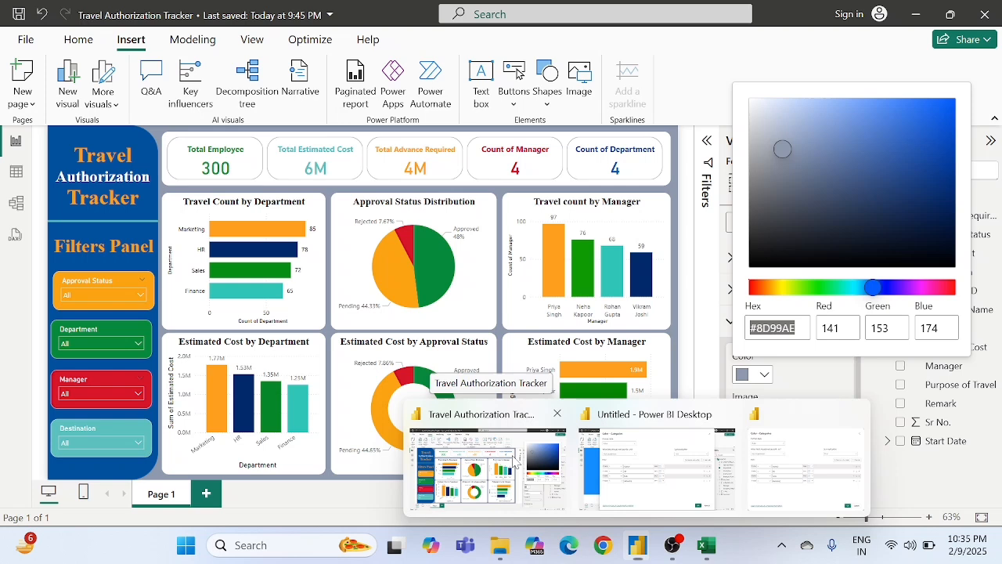
left_click(514, 462)
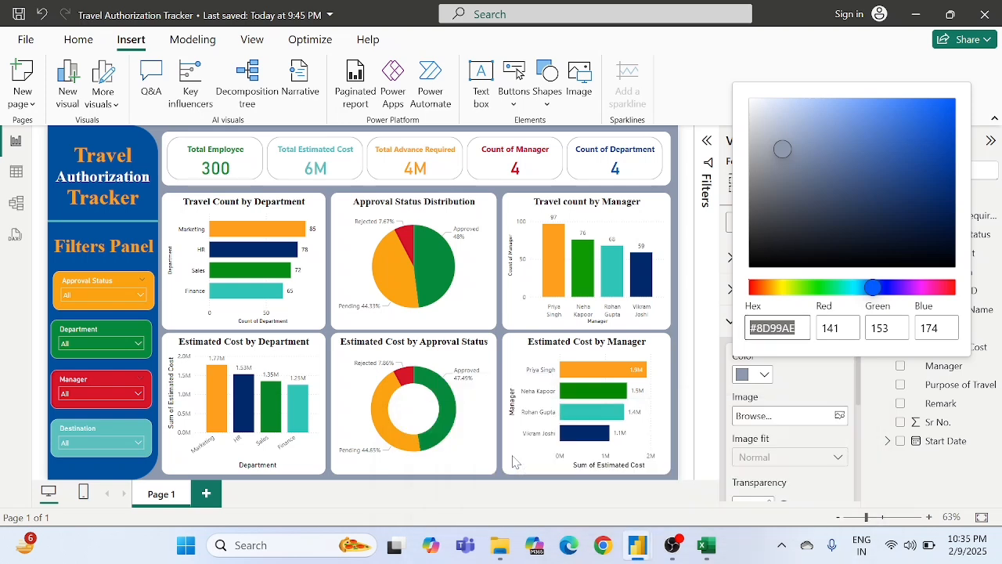
left_click(311, 272)
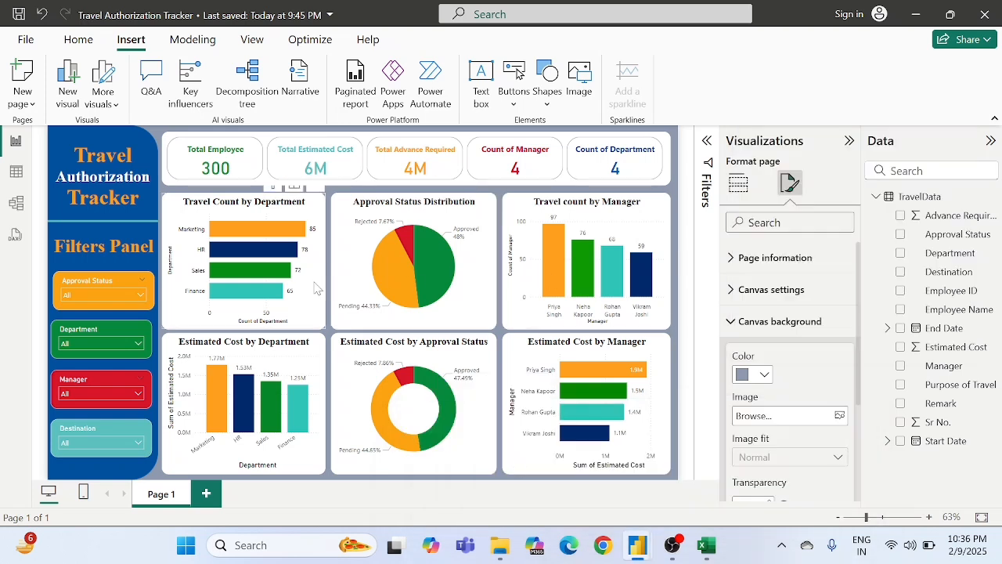
left_click(316, 289)
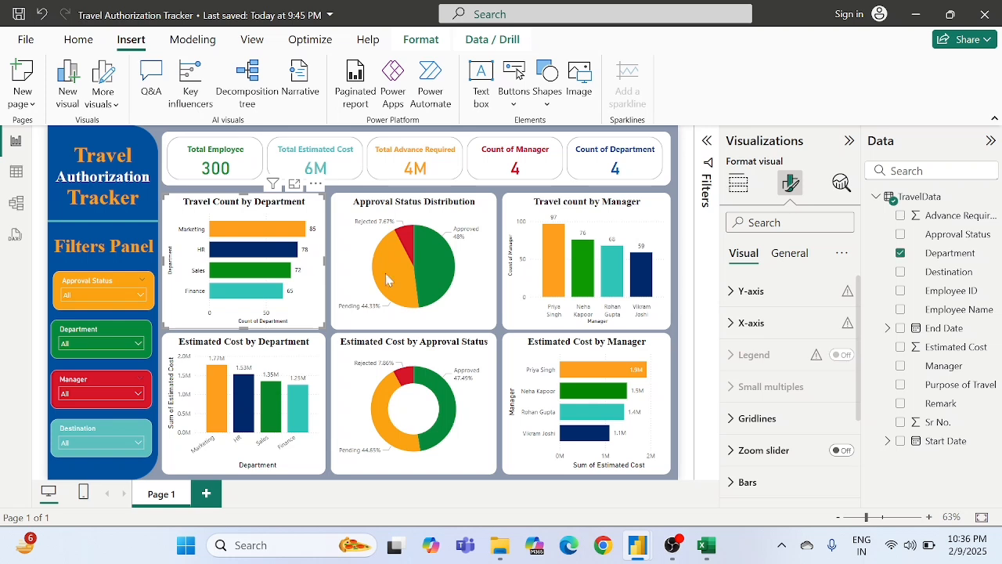
scroll(768, 363, "down", 3)
left_click(757, 361)
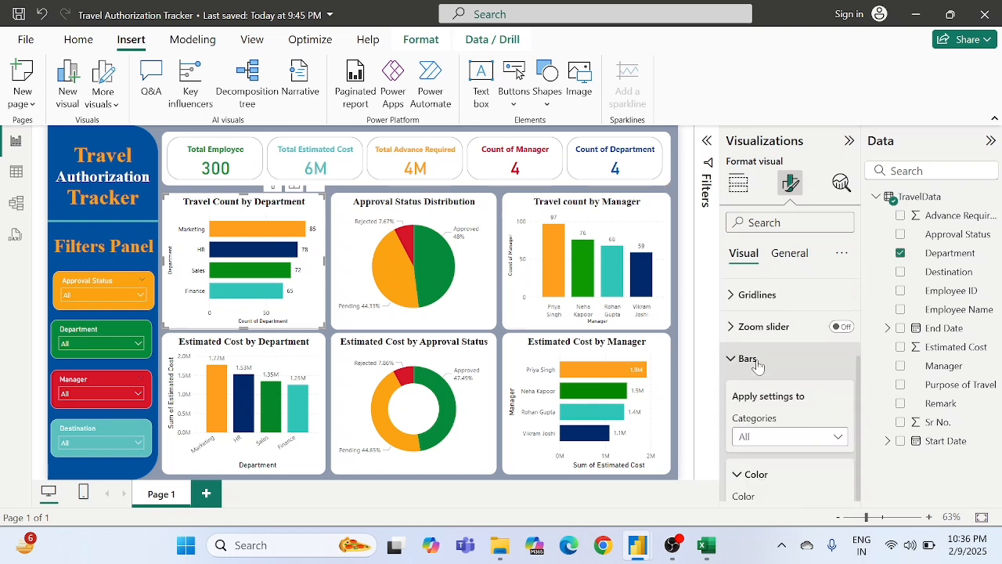
scroll(758, 363, "down", 3)
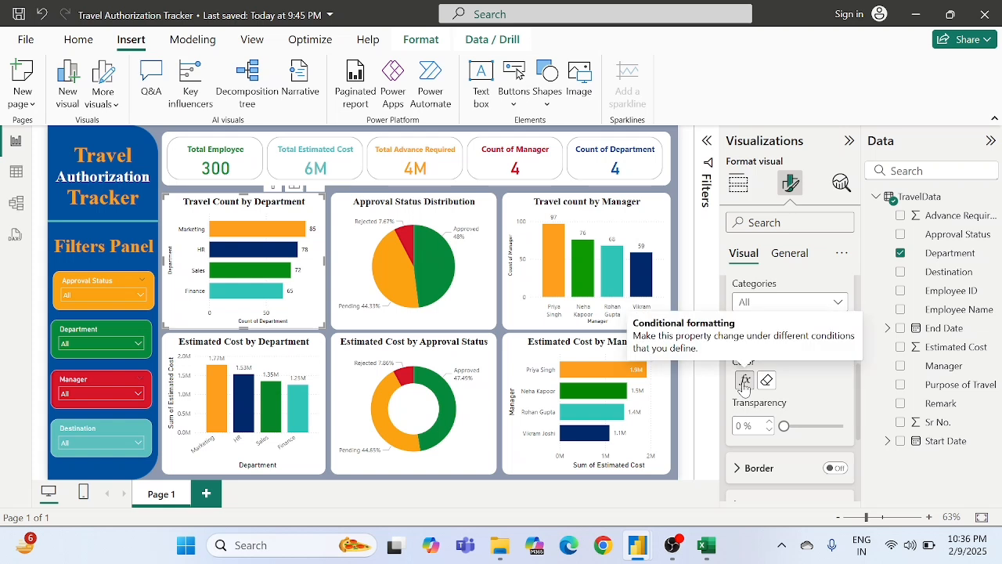
left_click(745, 381)
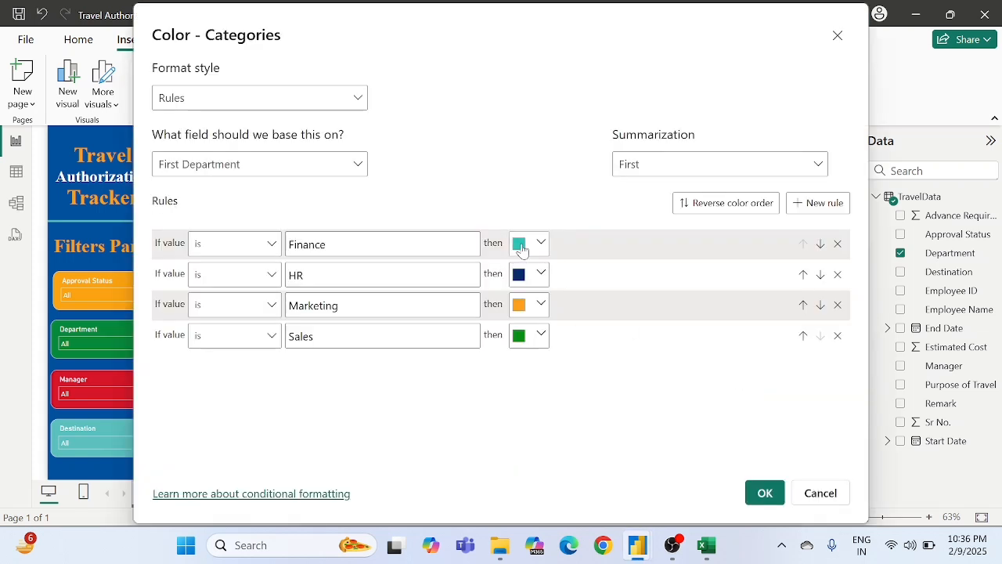
- Copy the hex color code of the Finance rule and close the color rules without changing them
left_click(522, 249)
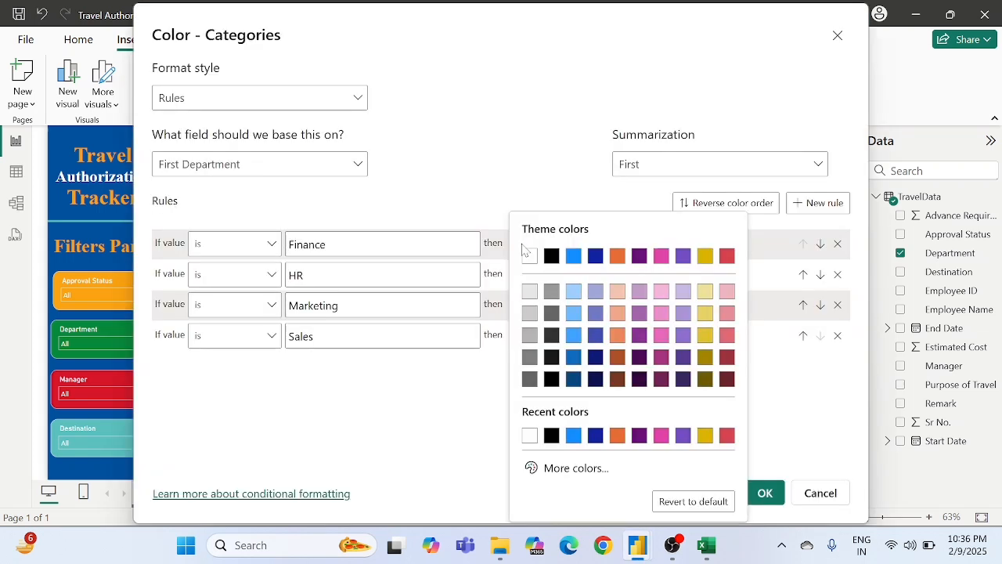
left_click(558, 469)
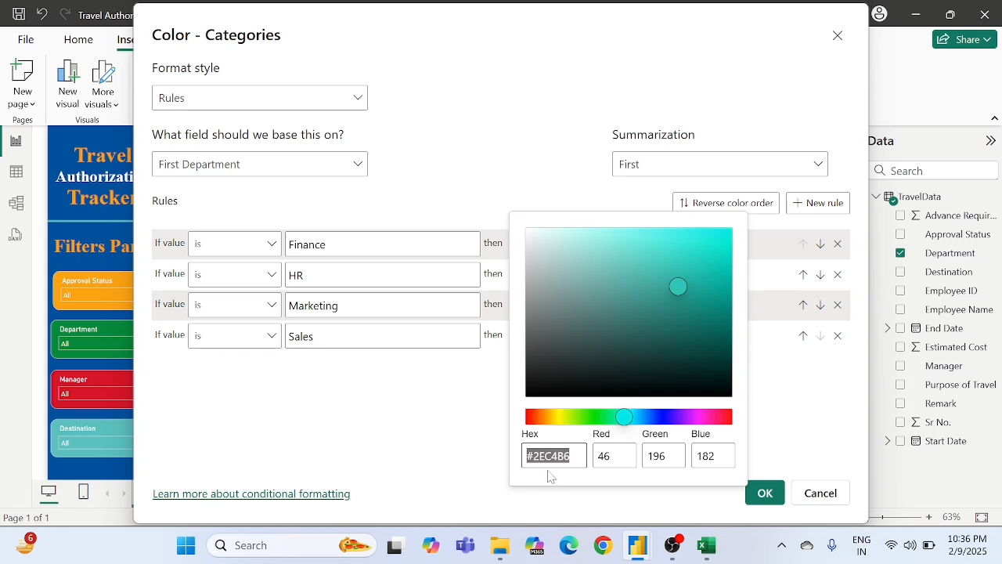
left_click(574, 455)
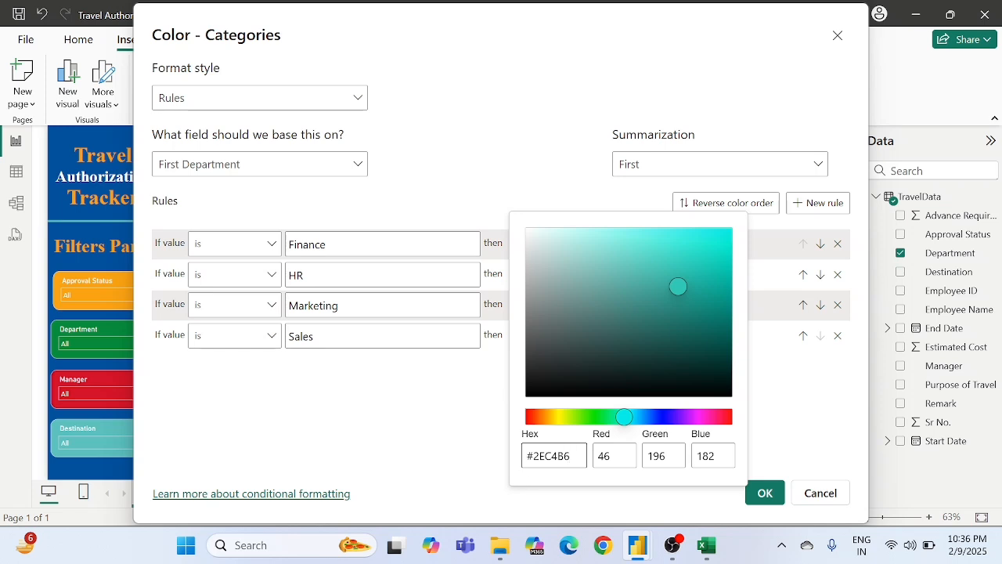
left_click(482, 444)
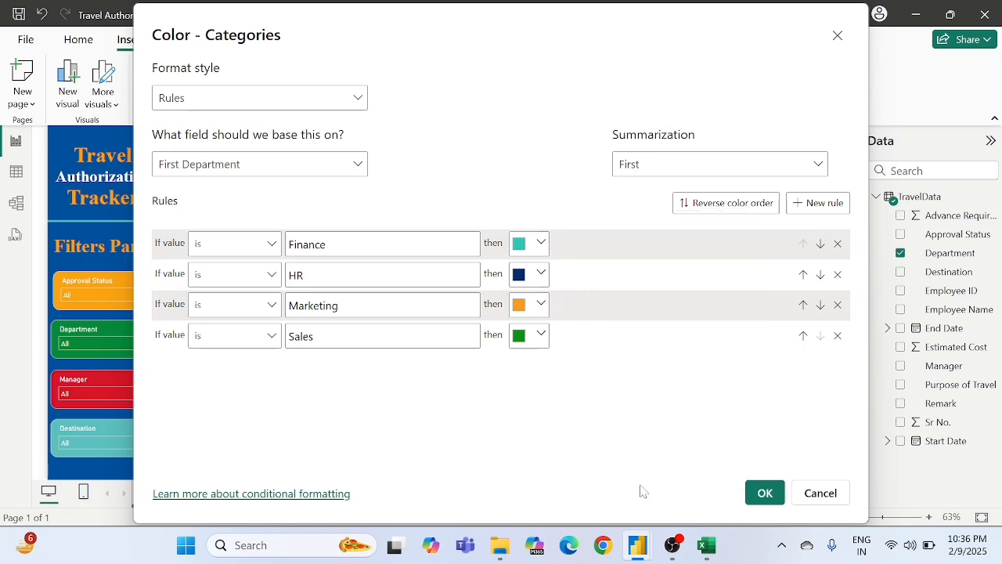
left_click(819, 491)
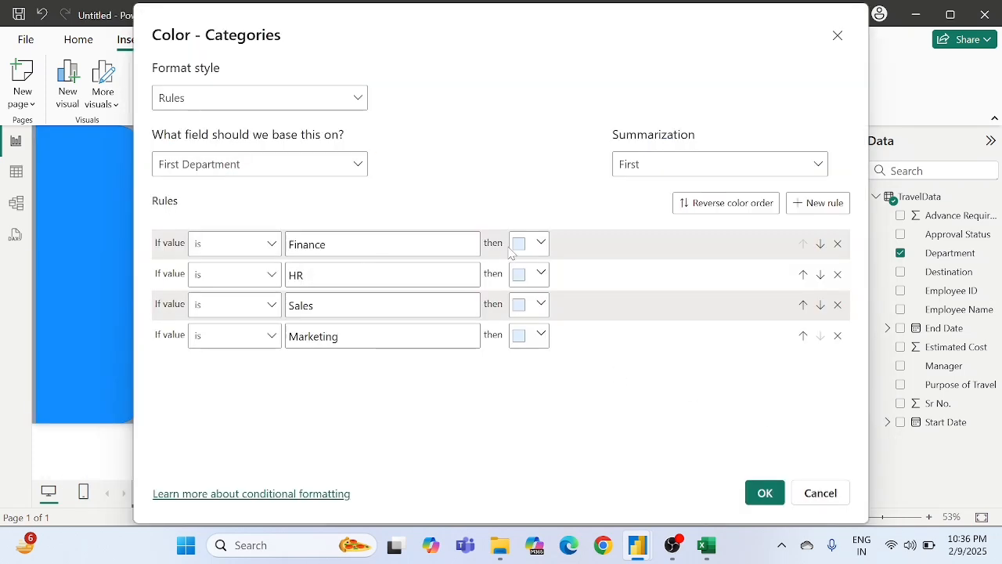
- Set the Finance rule's color to #2EC4B6 in the untitled report
left_click(519, 244)
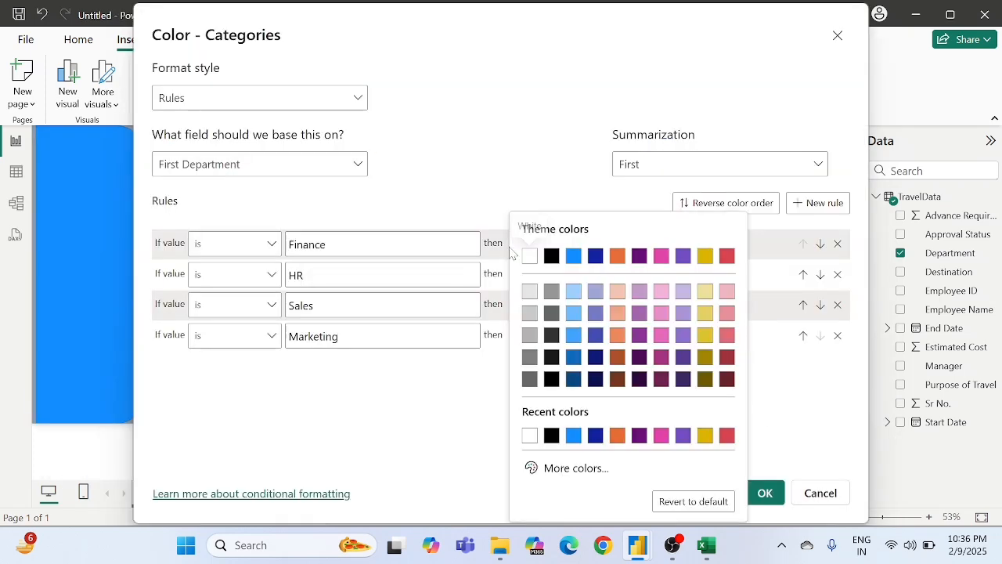
left_click(538, 470)
type("#2EC4B6")
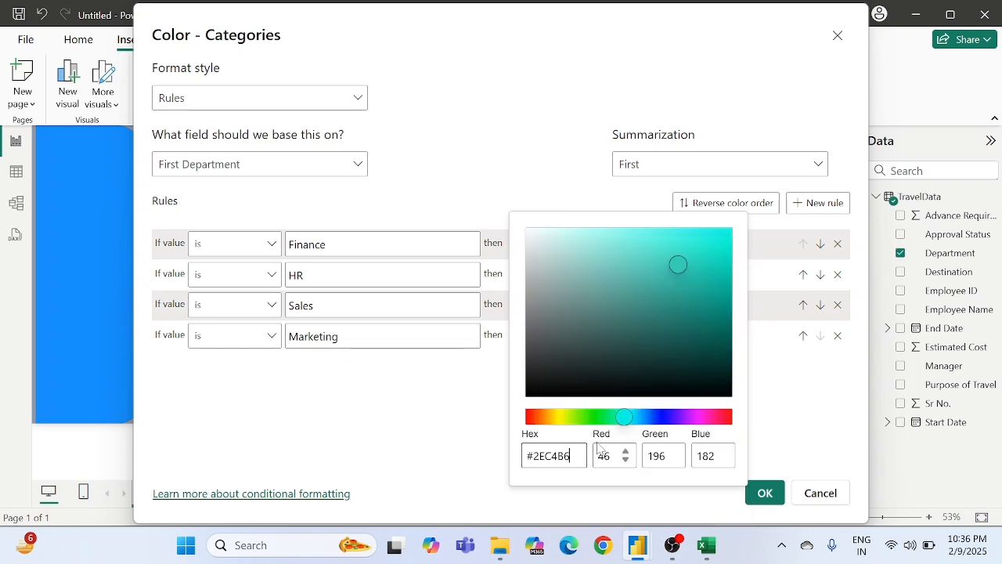
left_click(779, 444)
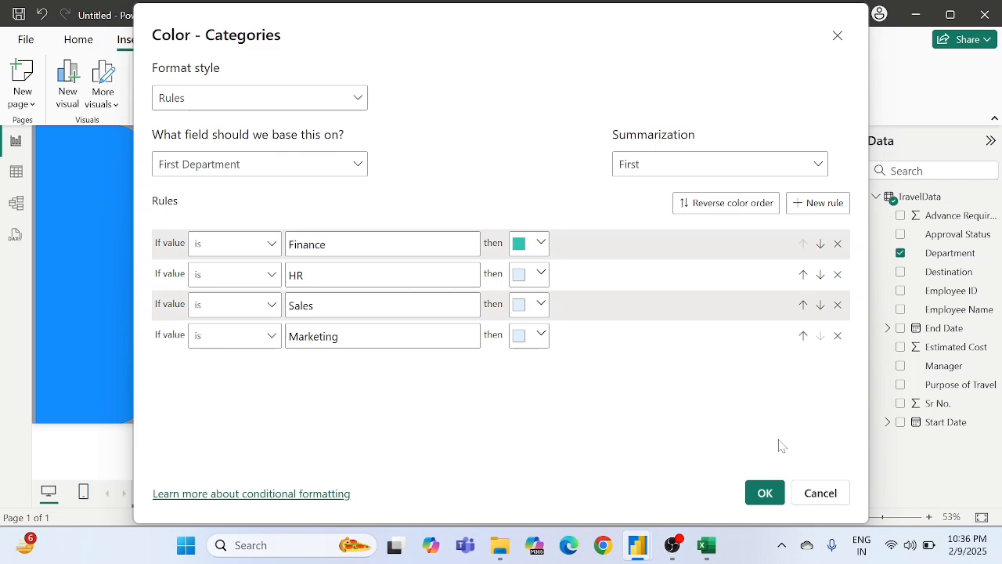
- Copy the HR rule's hex color code from the Travel Authorization Tracker's department bar chart, leaving its color rules unchanged
left_click(765, 493)
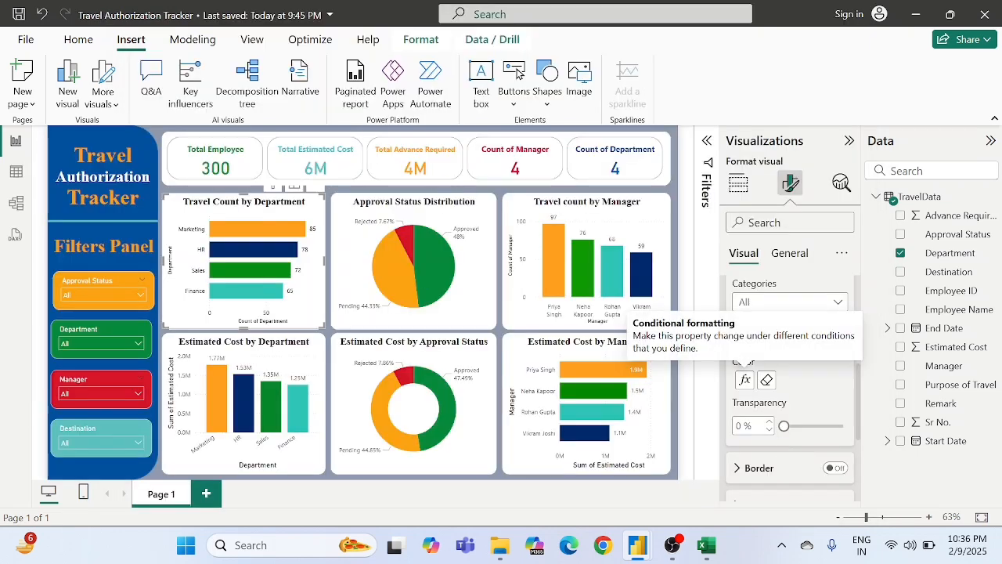
left_click(745, 381)
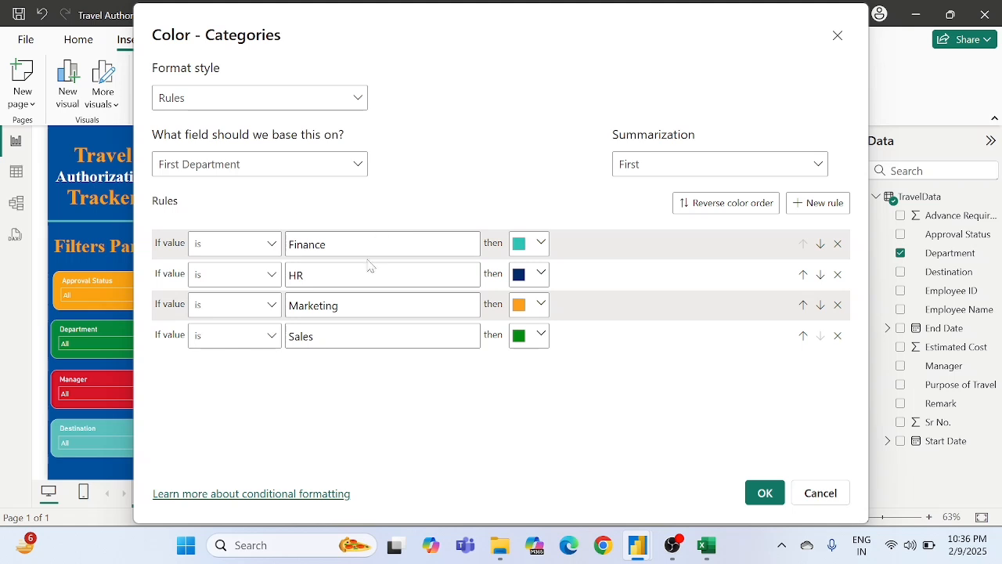
left_click(519, 276)
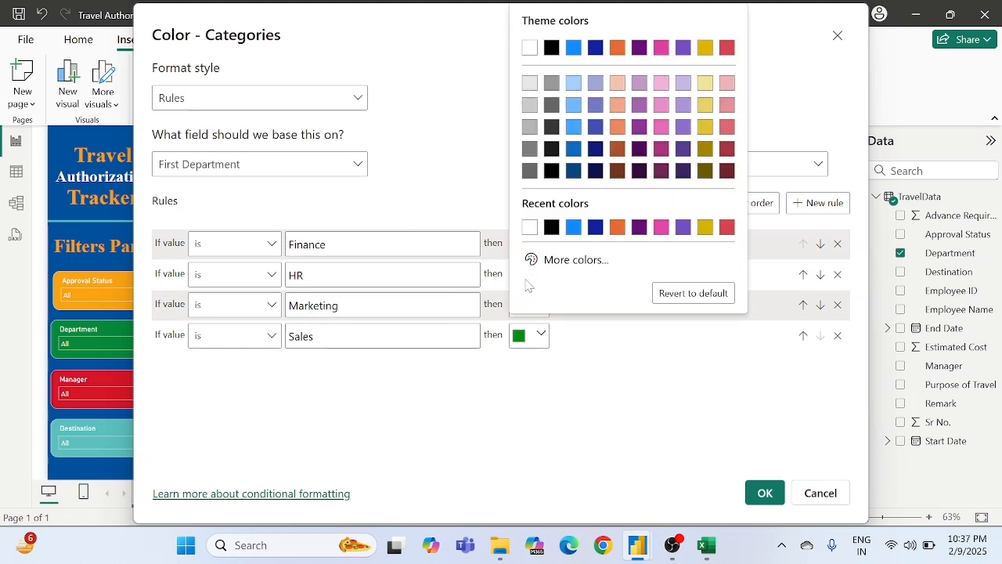
left_click(559, 260)
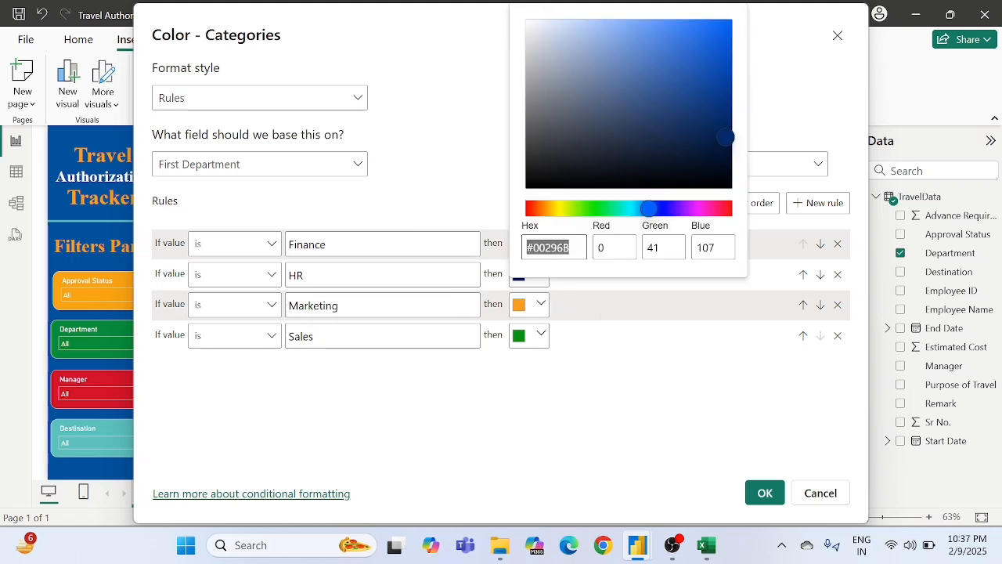
type("#00296B")
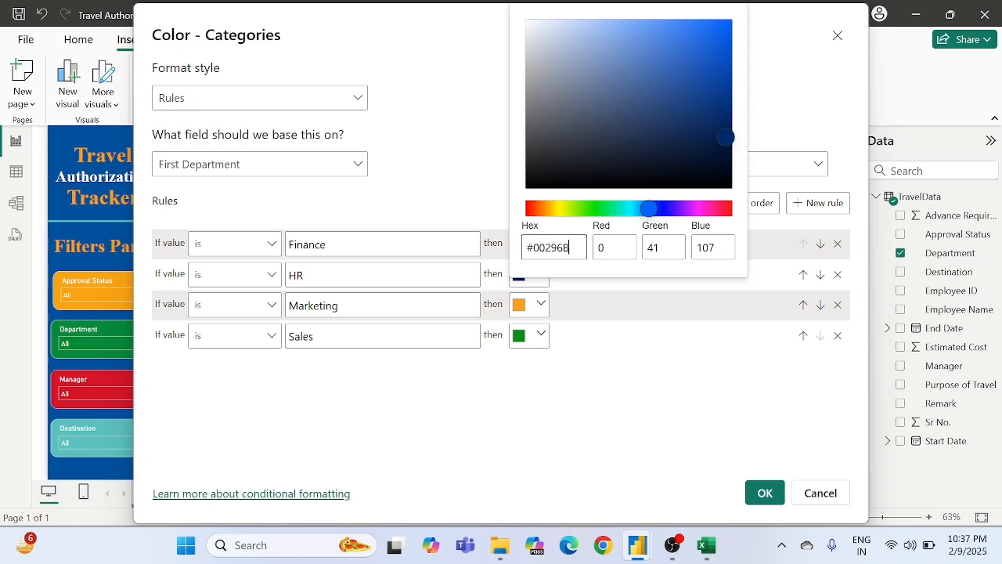
key("ctrl+a")
key("ctrl+c")
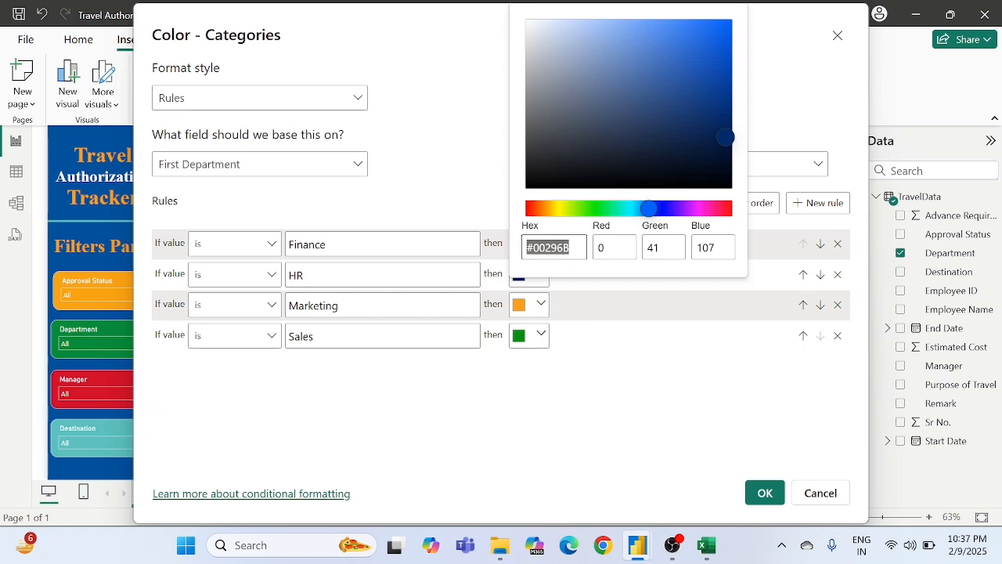
left_click(708, 372)
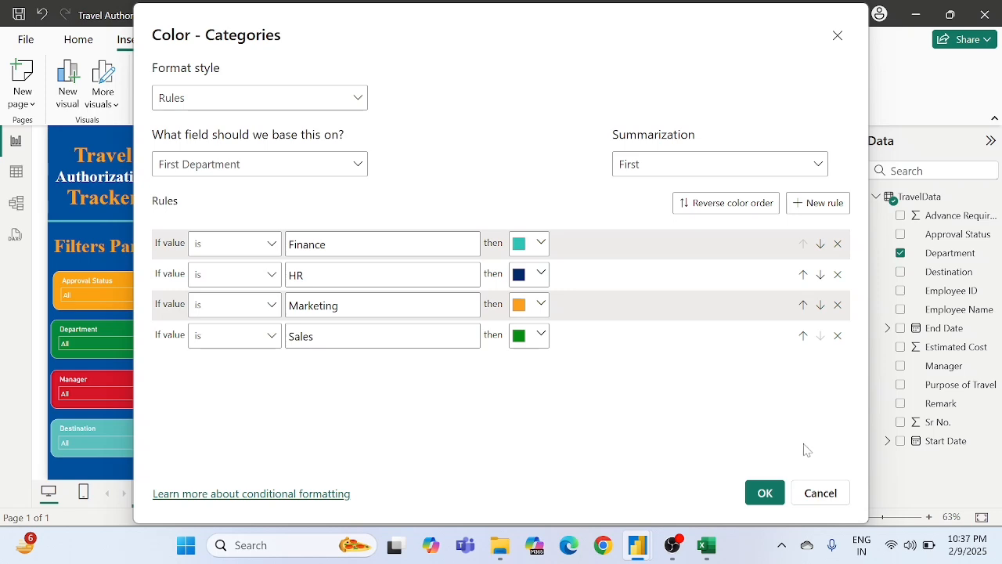
left_click(820, 494)
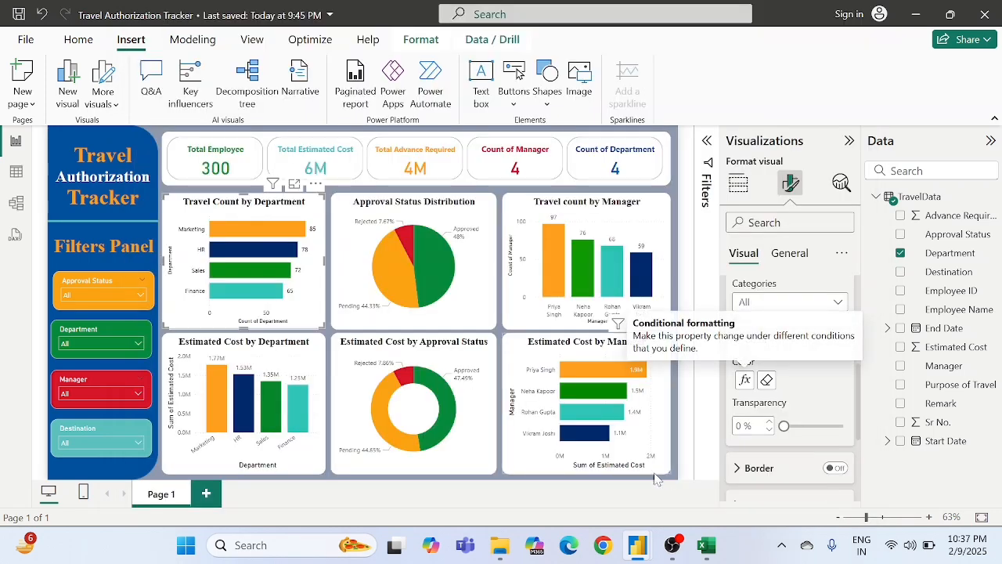
- Return to the untitled report's color rules and set the HR rule's color to #00296B
mouse_move(641, 545)
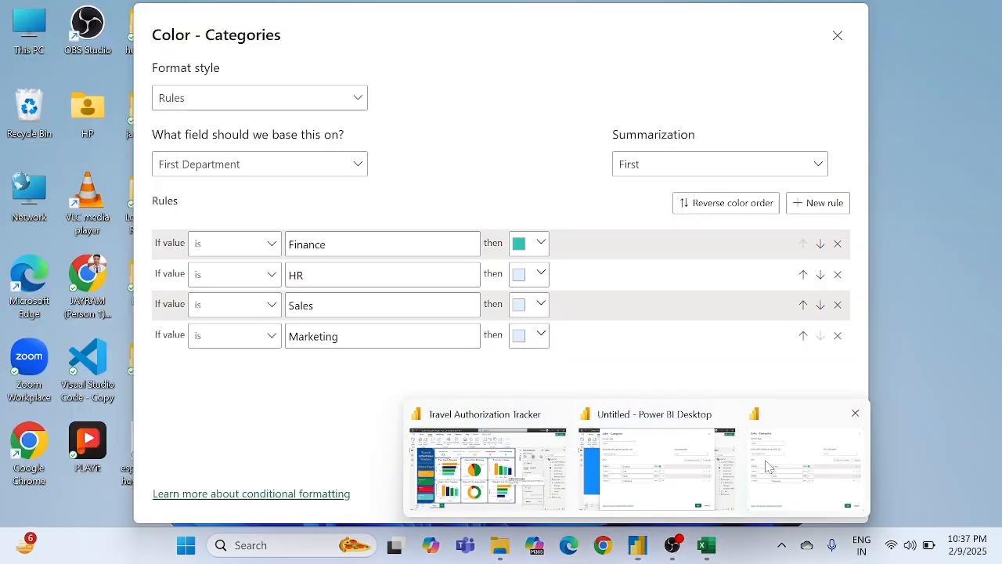
left_click(768, 468)
left_click(534, 276)
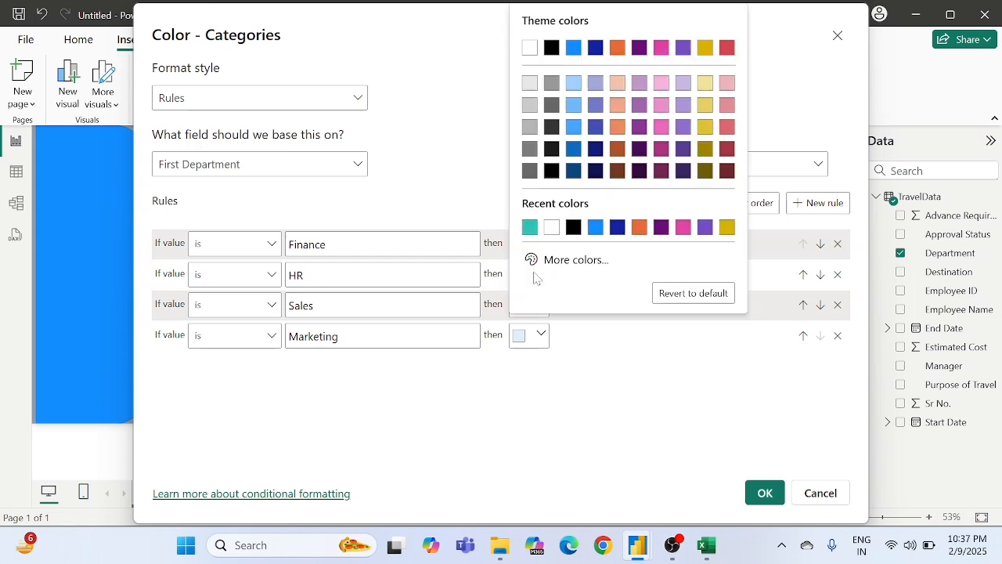
left_click(566, 265)
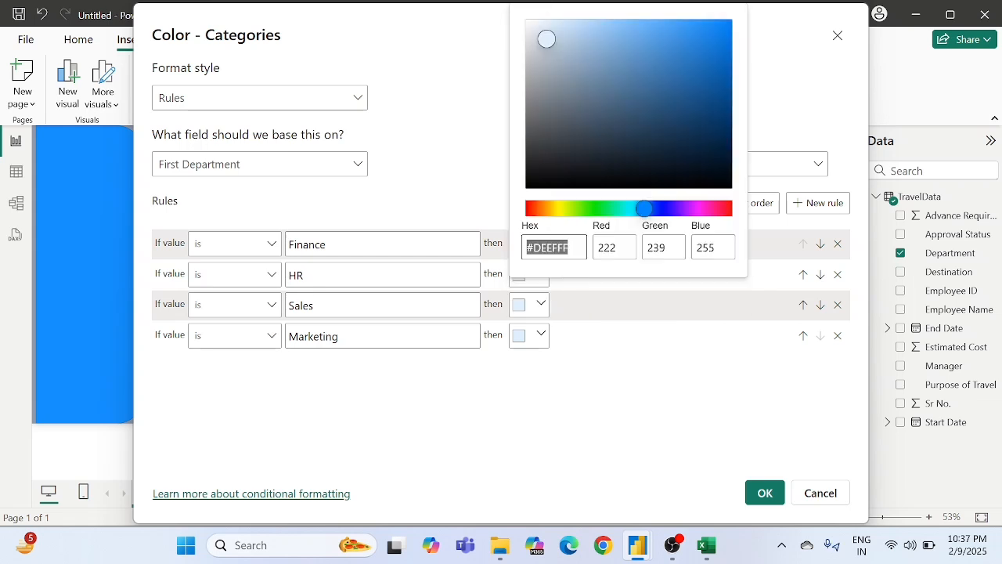
key("ctrl+v")
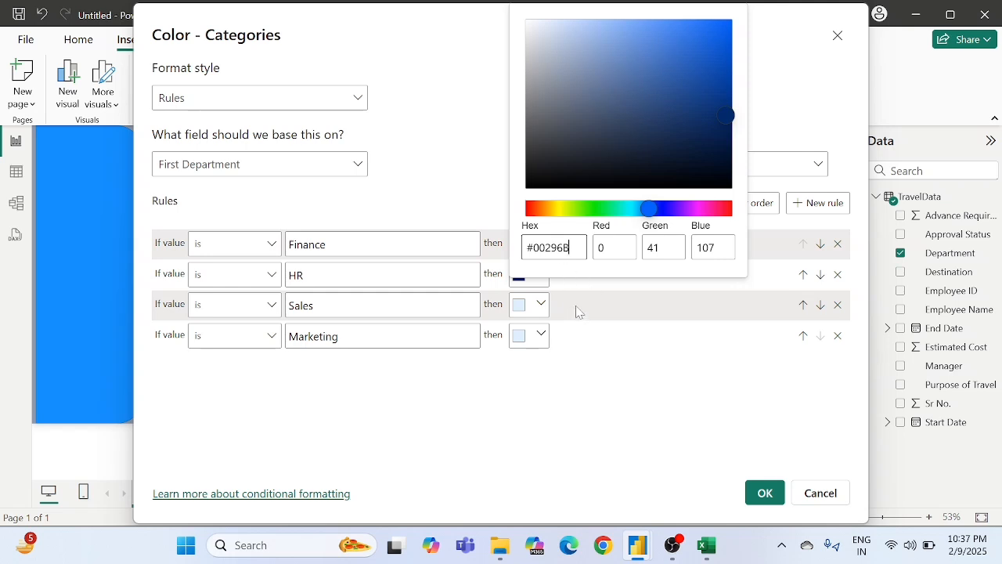
left_click(479, 380)
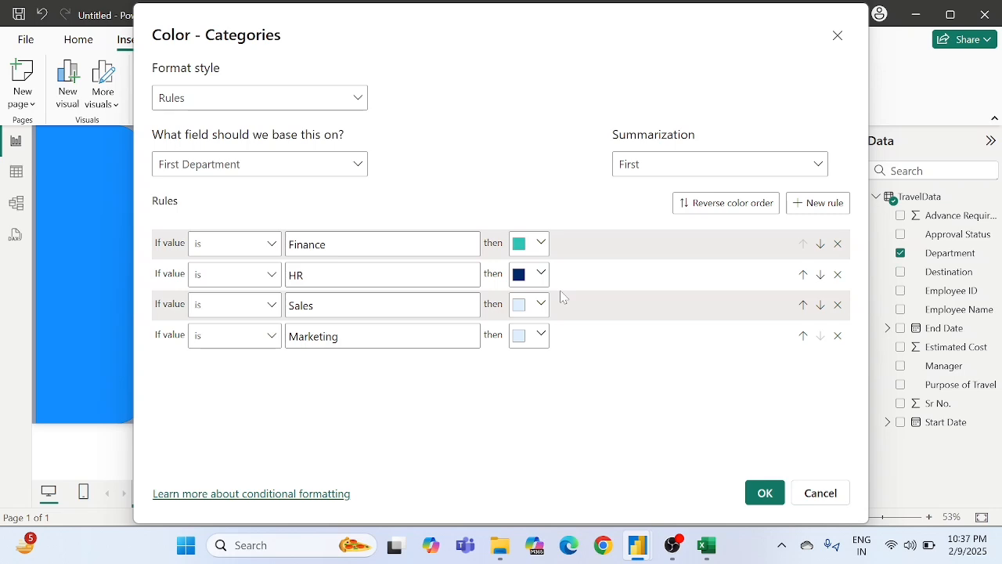
- Copy the Marketing rule's hex color code from the Travel Authorization Tracker's department bar chart and cancel its color rules dialog
left_click(765, 493)
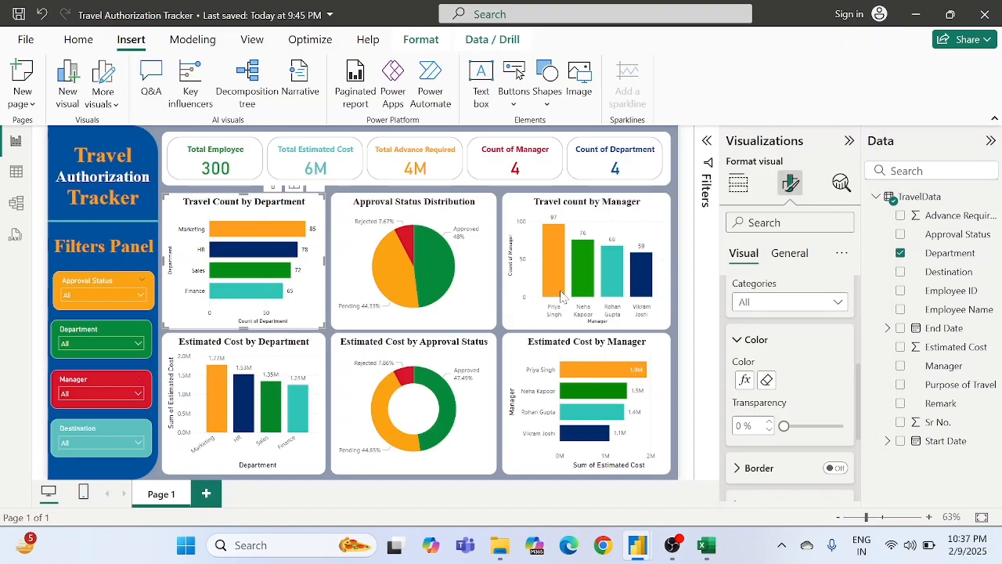
left_click(746, 382)
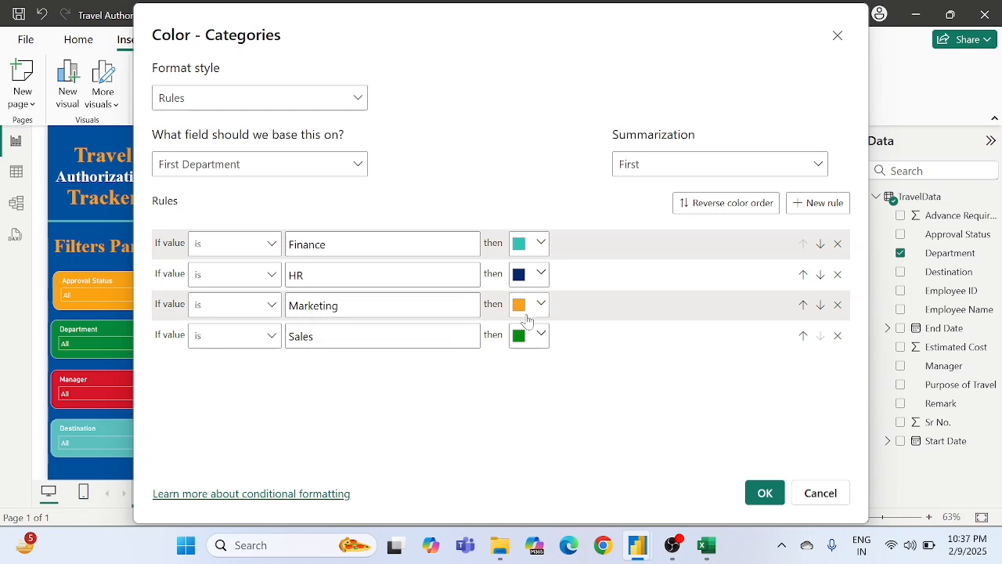
left_click(521, 312)
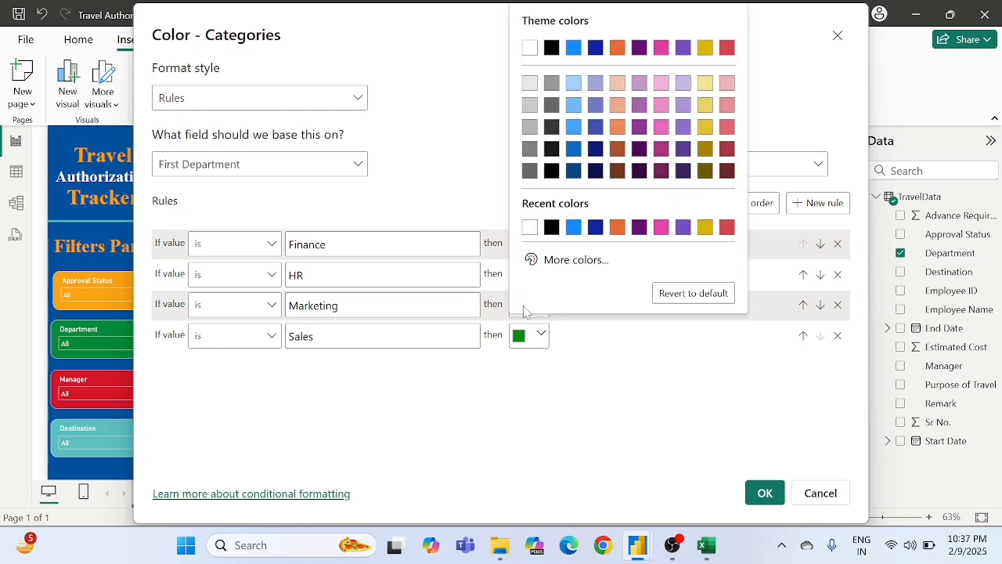
left_click(563, 261)
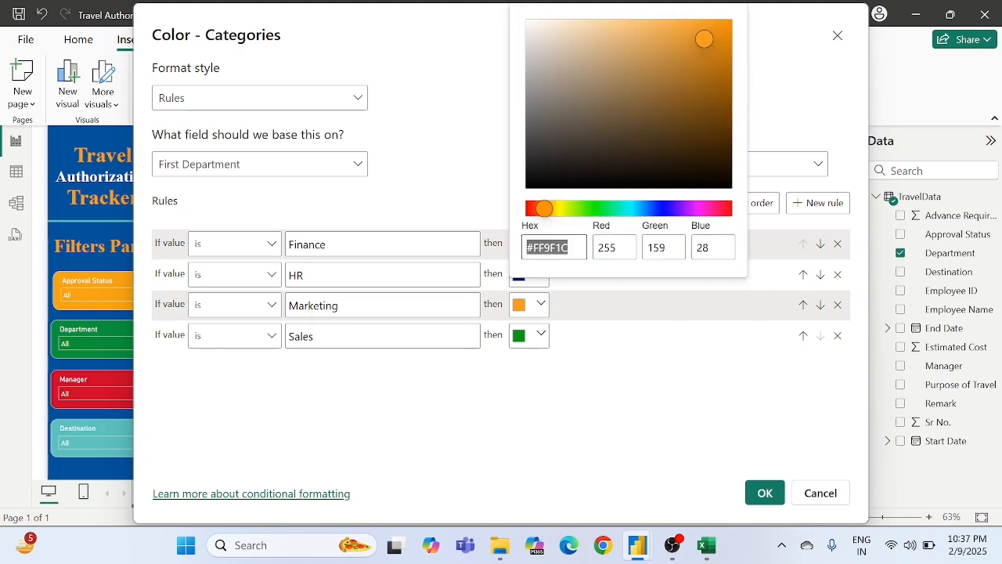
left_click(568, 247)
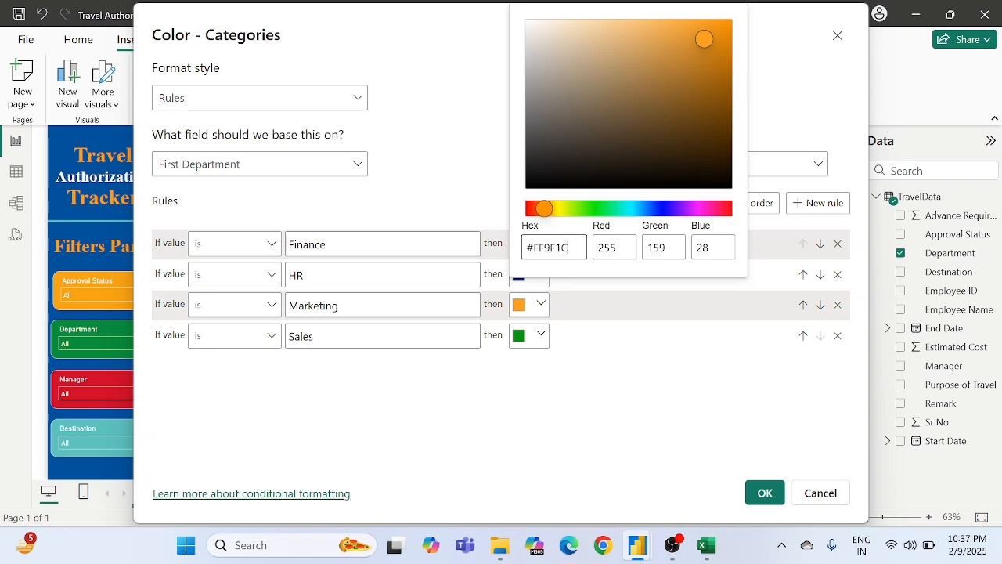
key("ctrl+a")
key("ctrl+c")
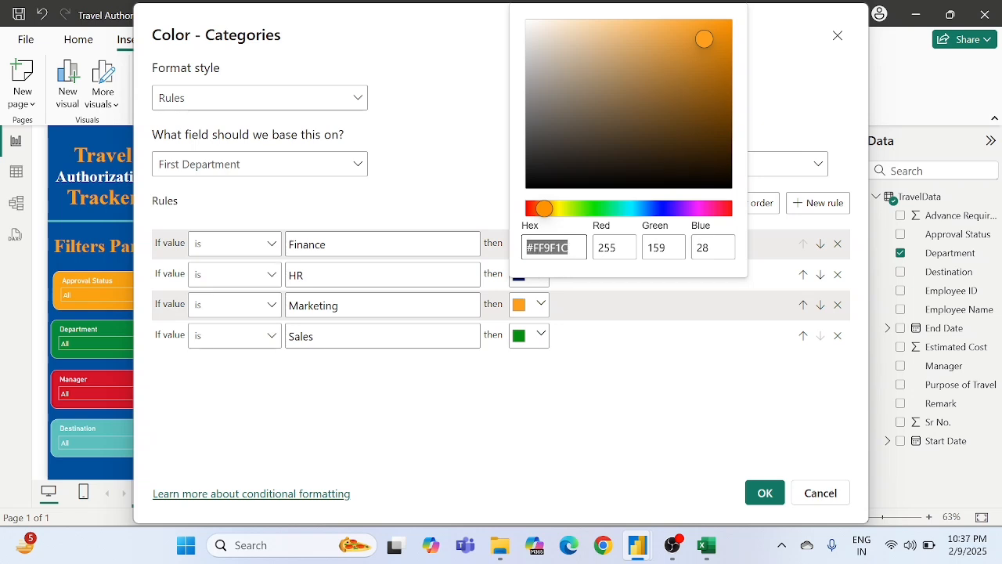
left_click(712, 425)
left_click(840, 501)
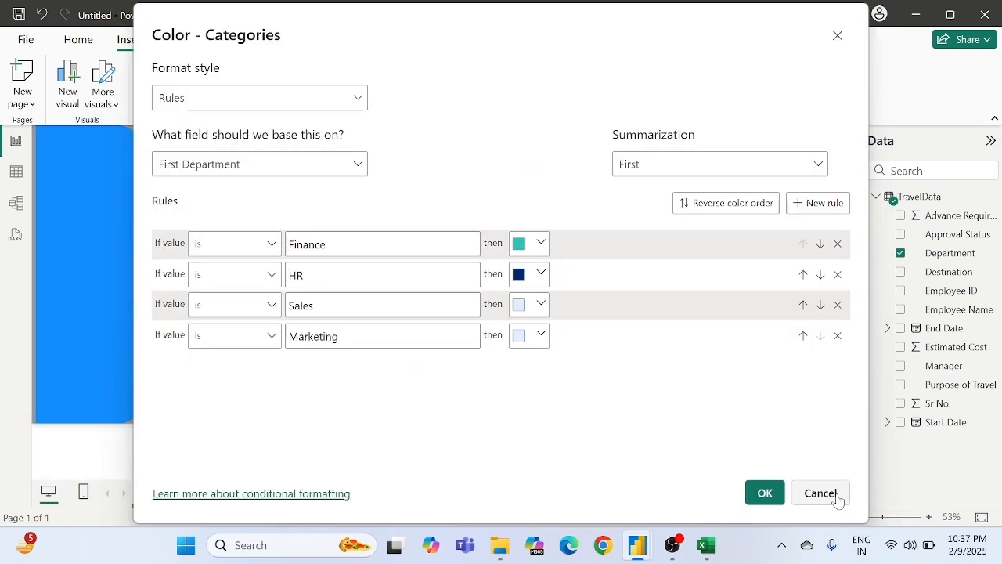
- Set the Sales rule's color to #FF9F1C in the untitled report's color rules
left_click(532, 308)
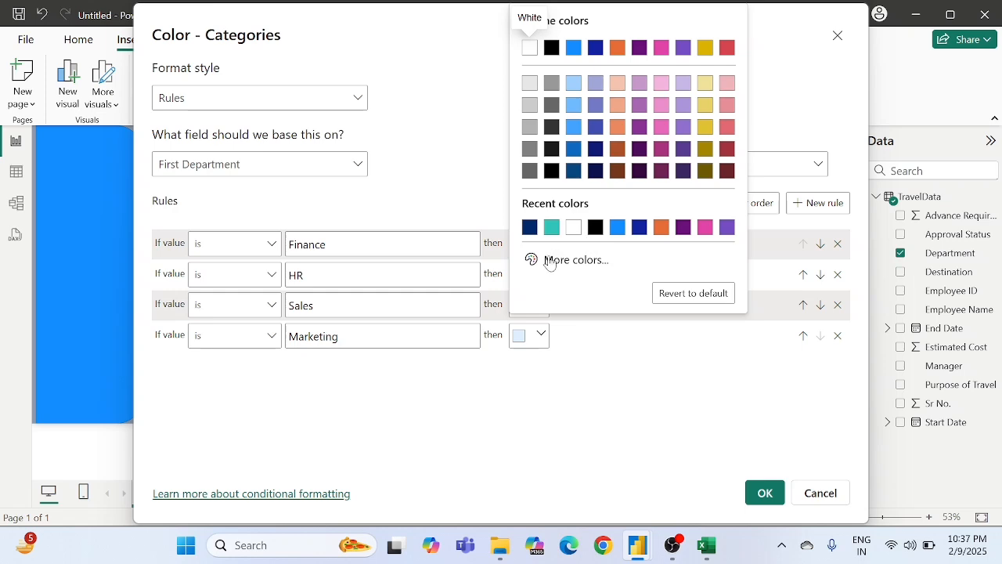
left_click(552, 261)
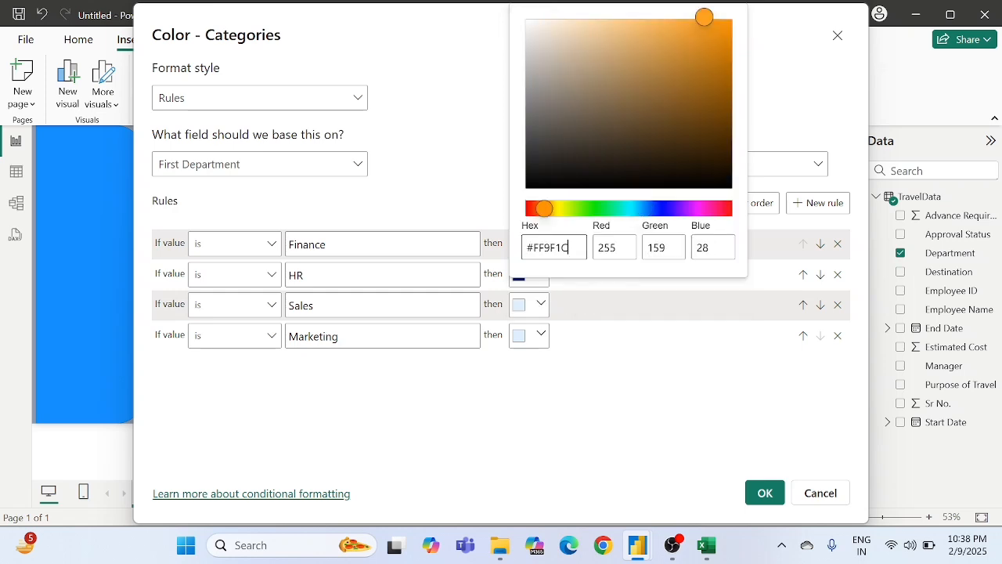
key("ctrl+v")
left_click(579, 332)
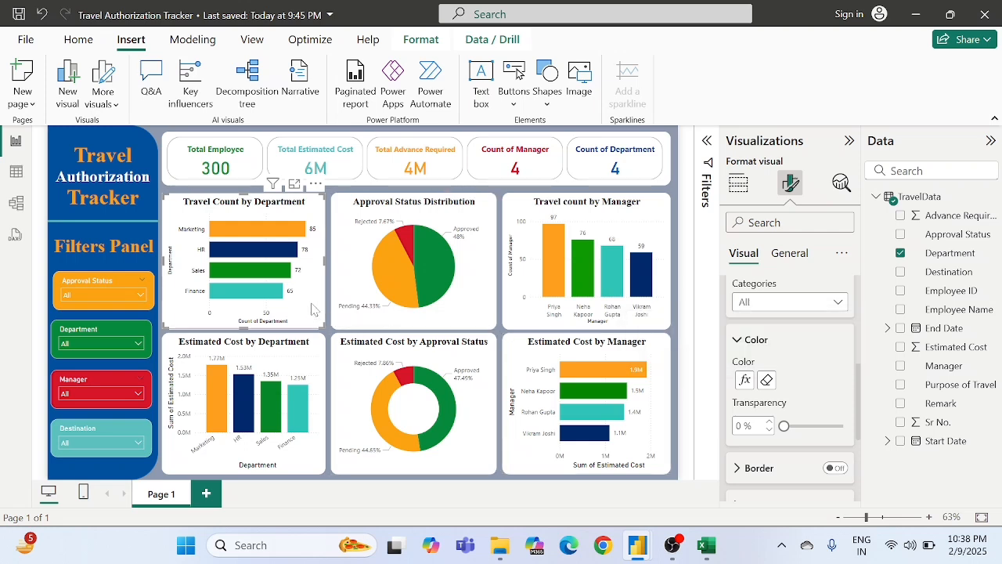
- Copy the Sales rule's hex color code from the Travel Authorization Tracker's department bar chart and cancel its color rules dialog
left_click(745, 380)
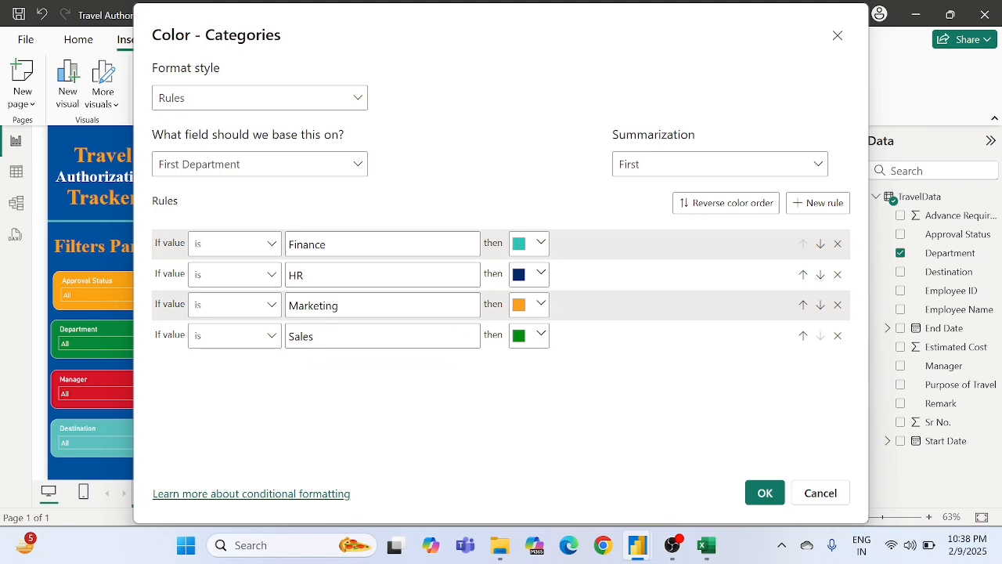
left_click(521, 337)
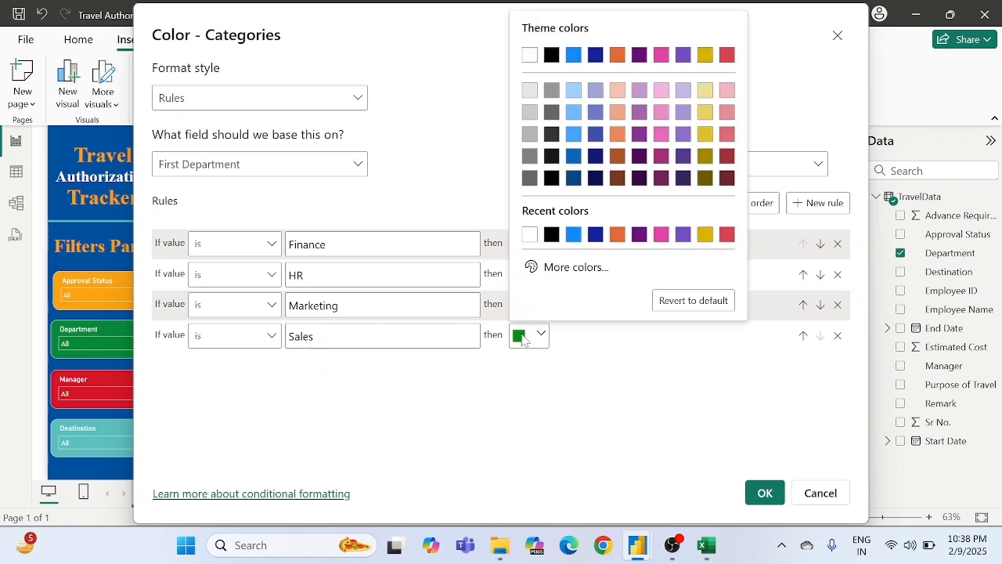
left_click(557, 267)
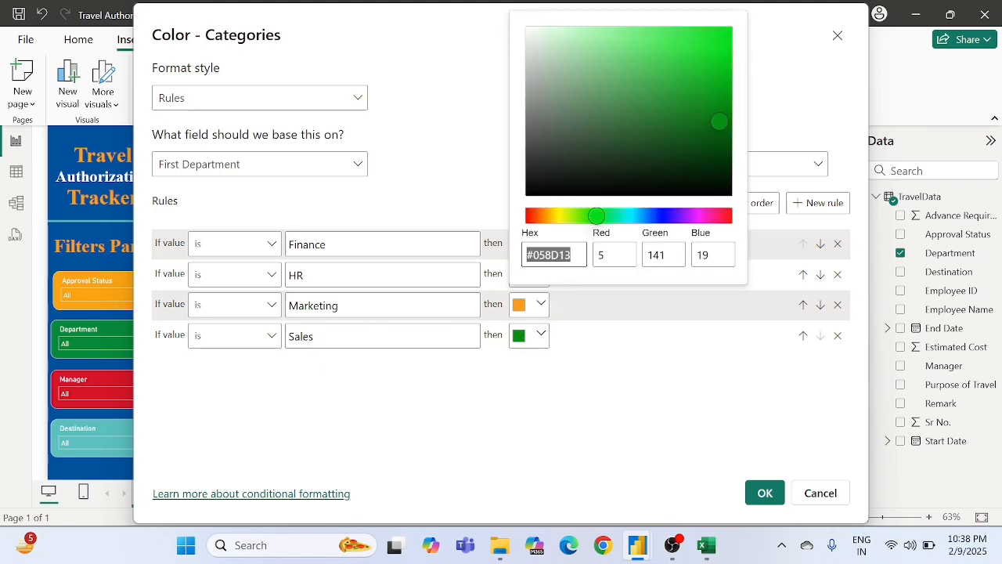
left_click(573, 255)
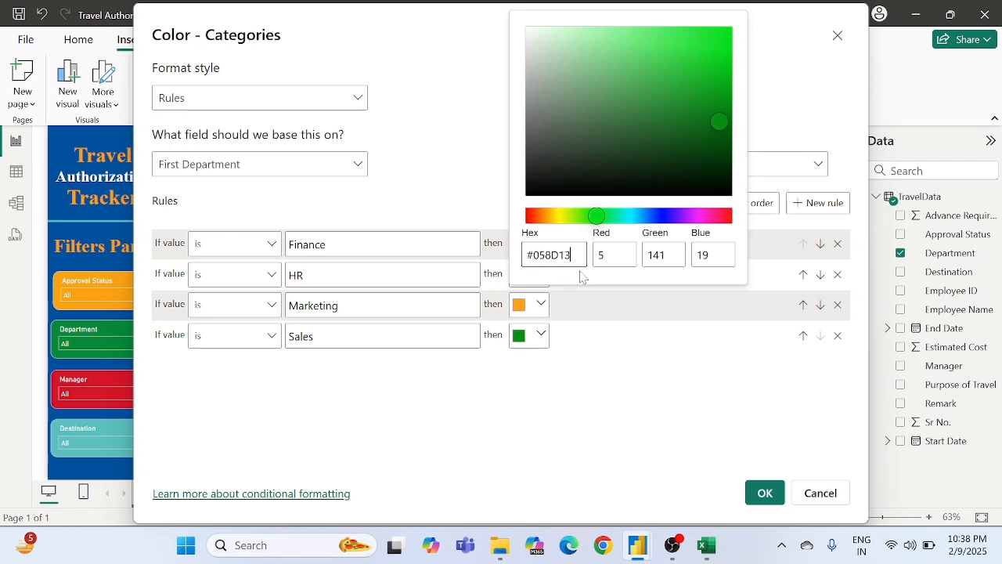
key("ctrl+a")
key("ctrl+c")
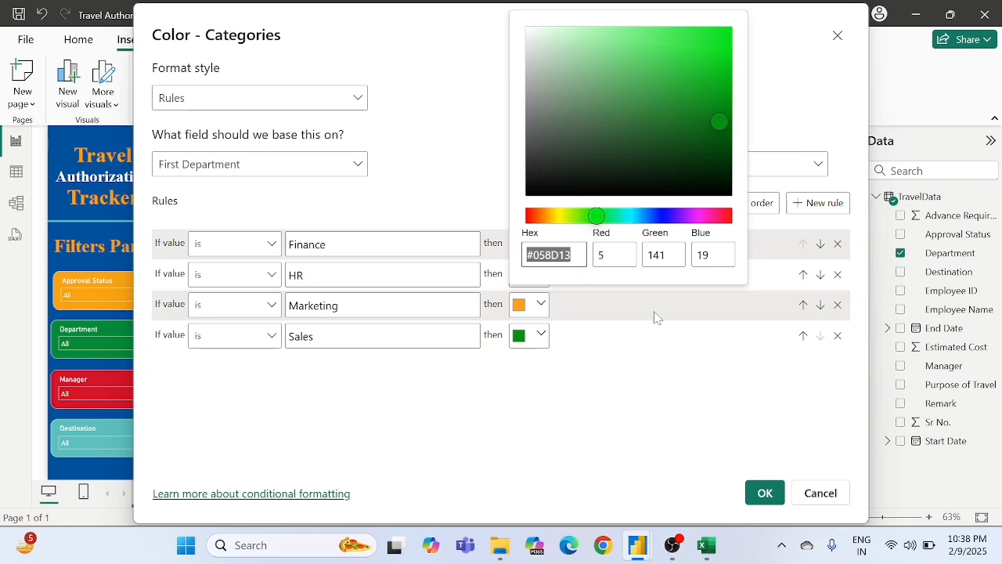
left_click(627, 397)
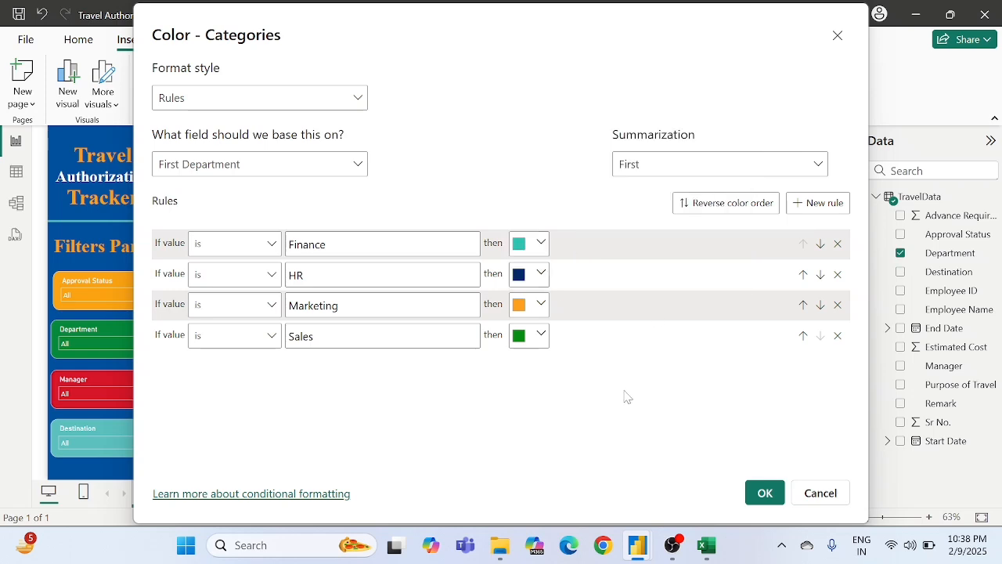
left_click(823, 494)
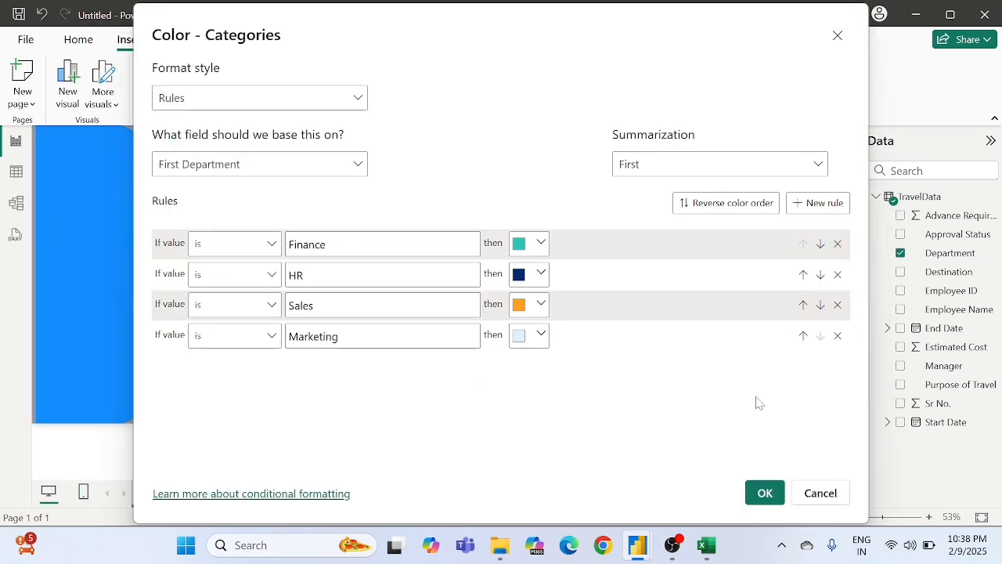
- Replace the Sales rule's color with #058D13 in the untitled report
left_click(530, 325)
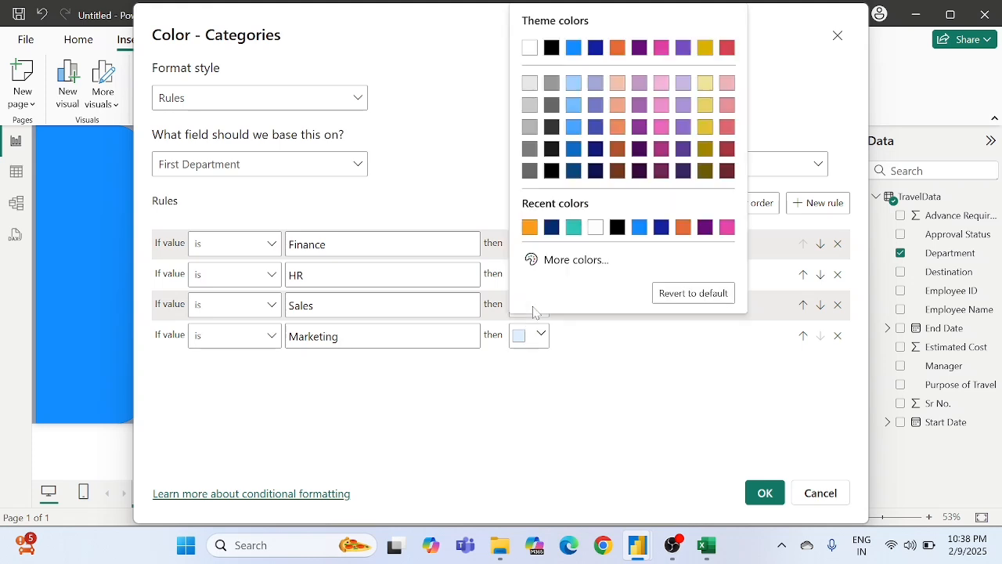
left_click(553, 260)
key("ctrl+v")
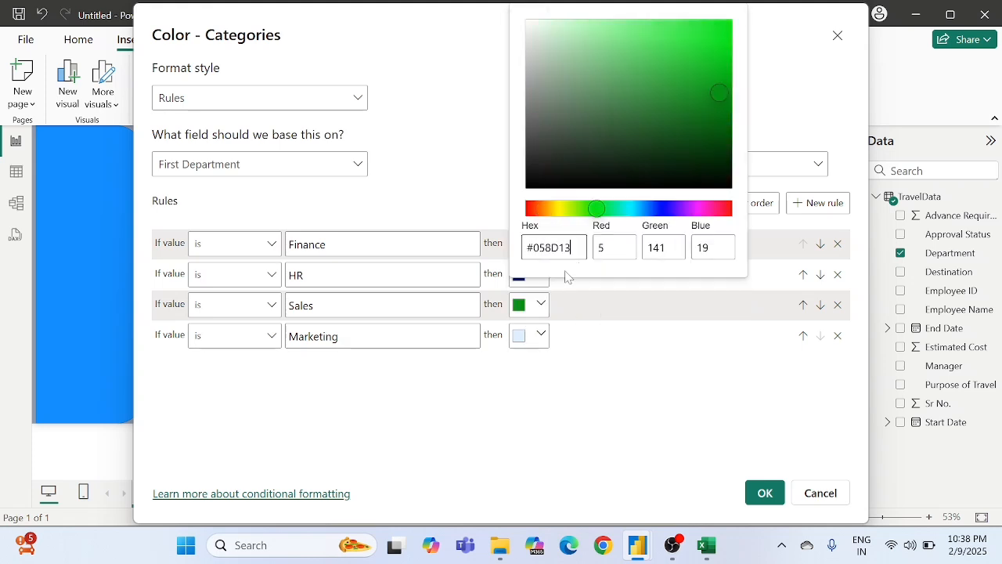
left_click(588, 328)
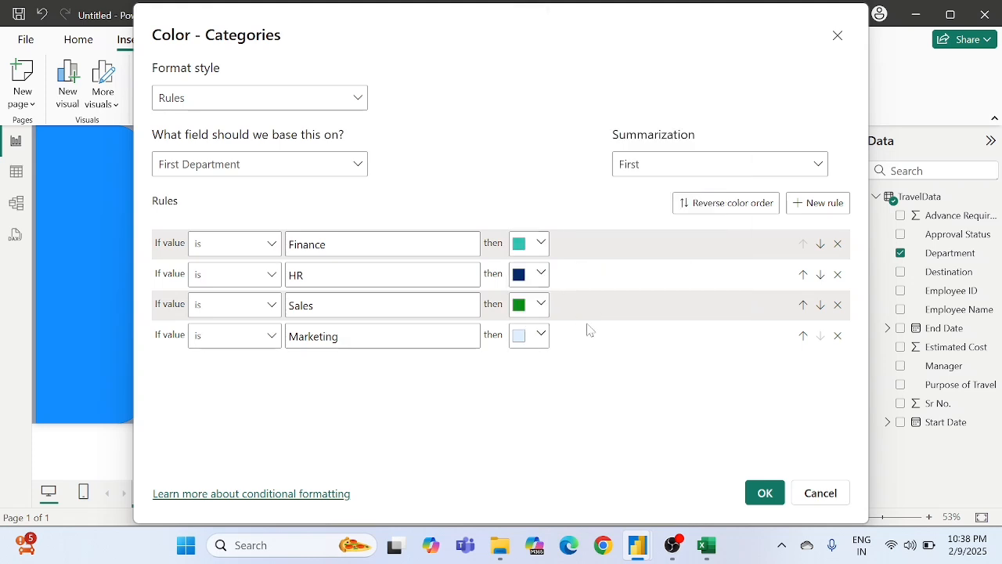
- Set the Marketing rule's color to the recently used orange and apply the color rules to the department bar chart
left_click(529, 346)
left_click(552, 235)
left_click(523, 246)
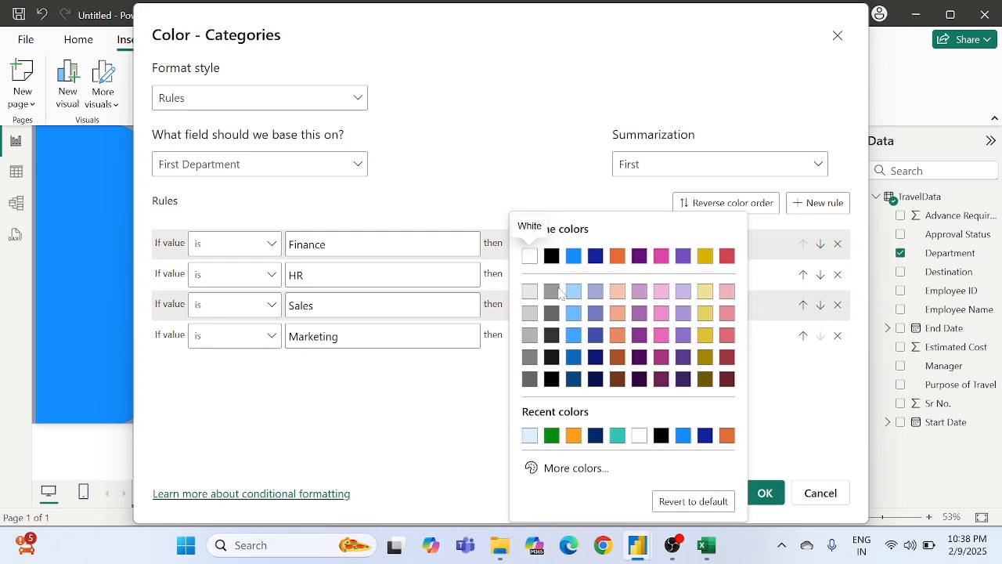
left_click(408, 400)
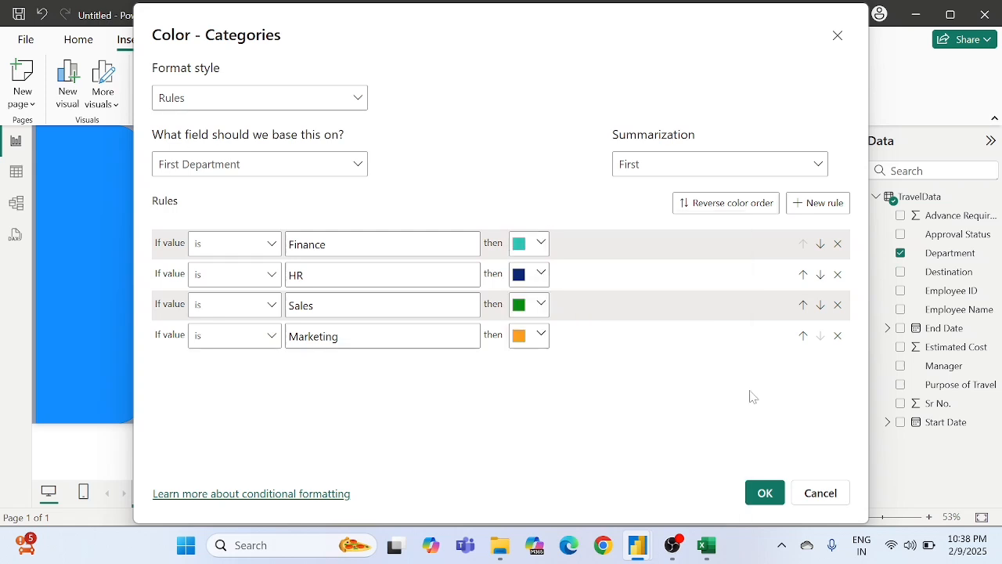
left_click(765, 493)
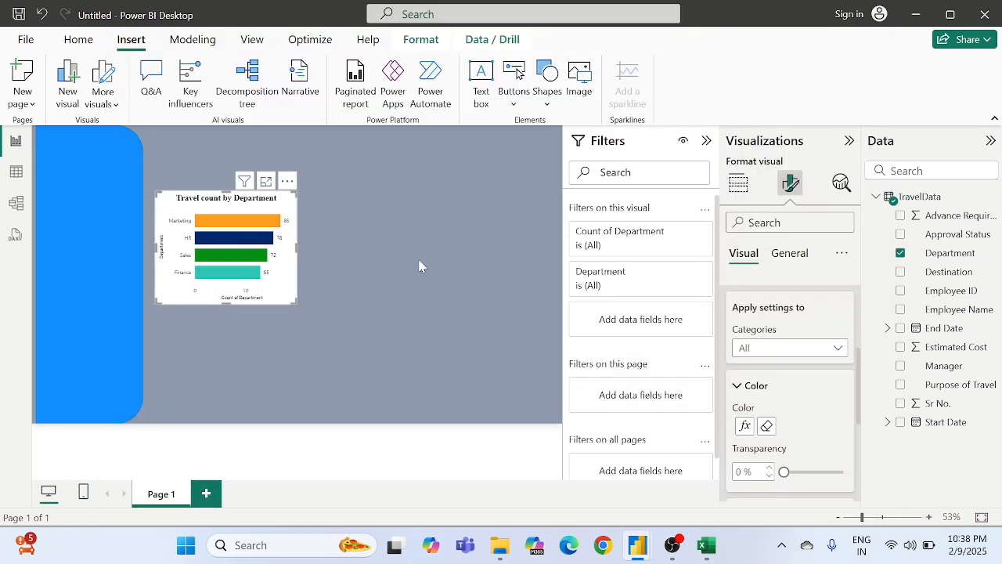
left_click(331, 222)
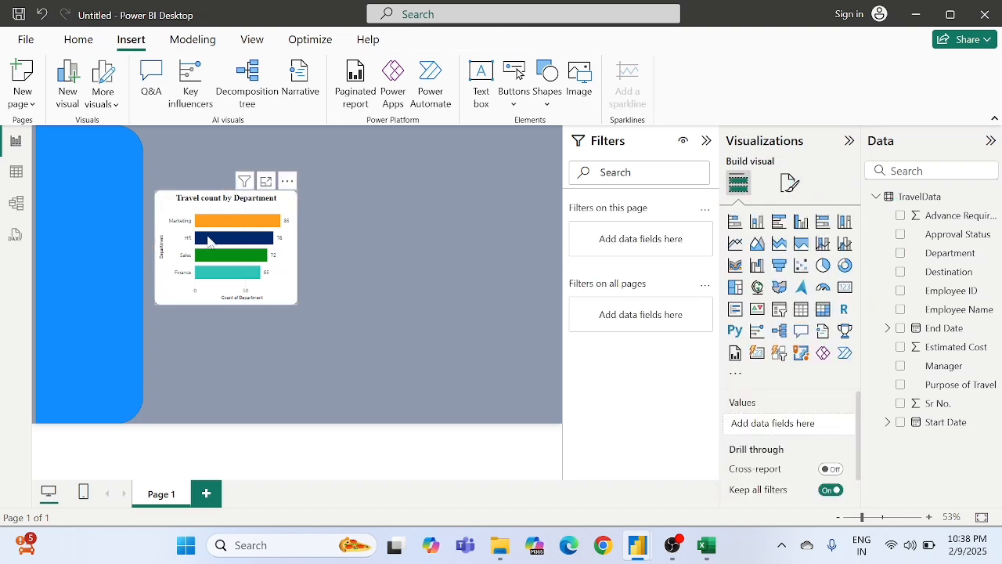
- Nudge the Travel count by Department chart closer to the blue side panel, leaving a small gap between them
left_click(175, 217)
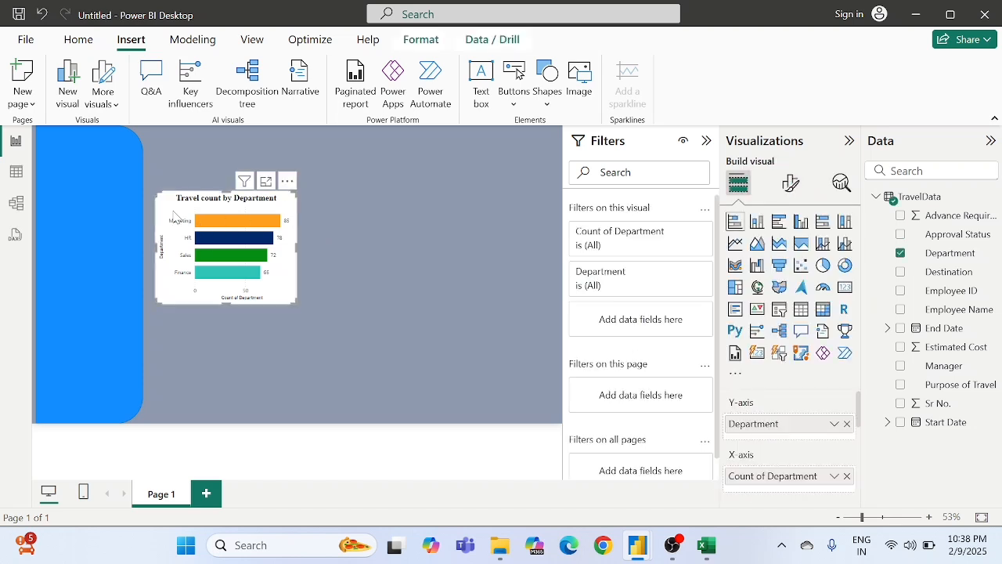
key("Left")
key("Left")
key("Left")
key("Left")
key("Left")
key("Left")
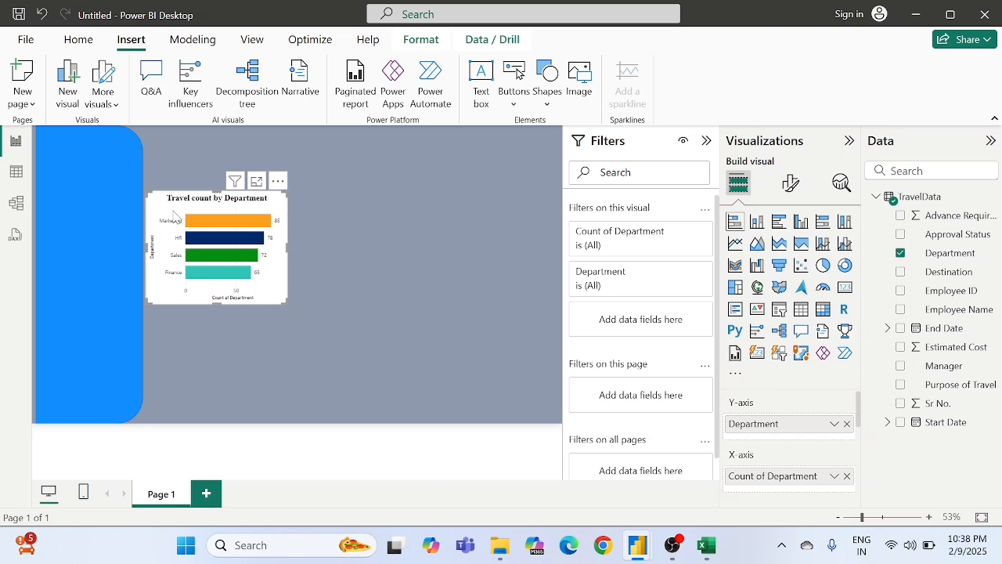
left_click(311, 239)
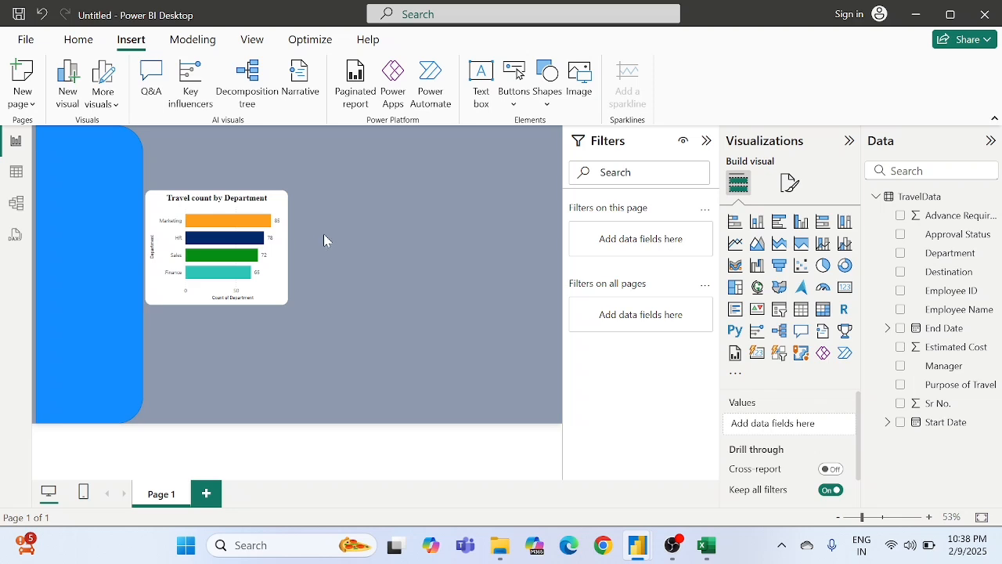
left_click(274, 210)
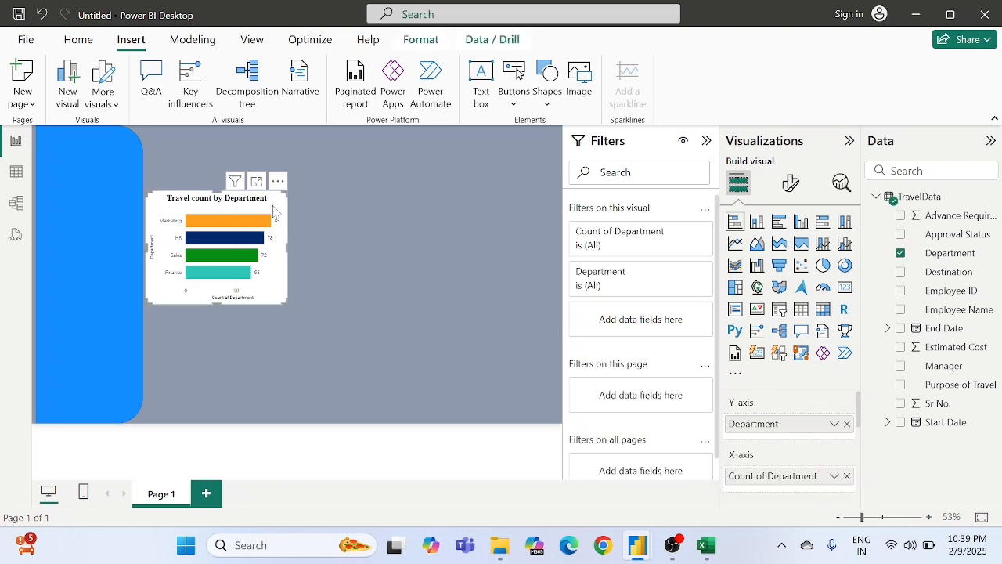
key("Right")
key("Right")
key("Right")
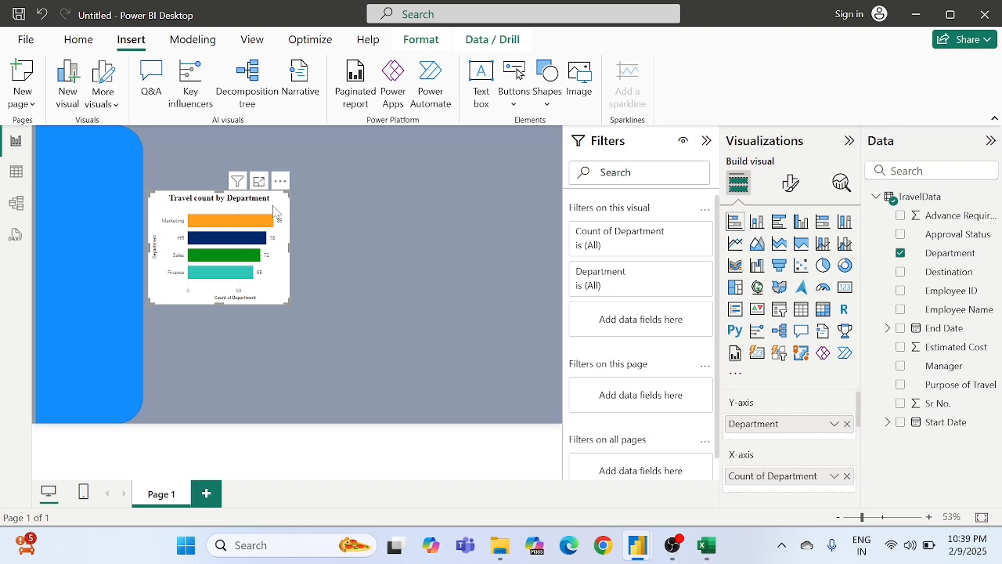
left_click(330, 251)
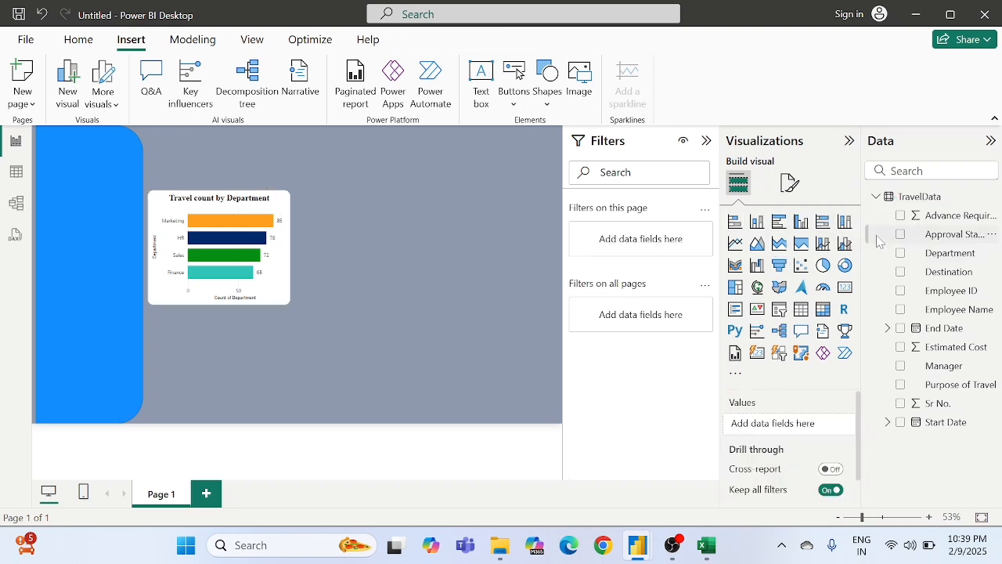
- Add a pie chart beside the department bar chart and resize it to match the bar chart's height
left_click(823, 265)
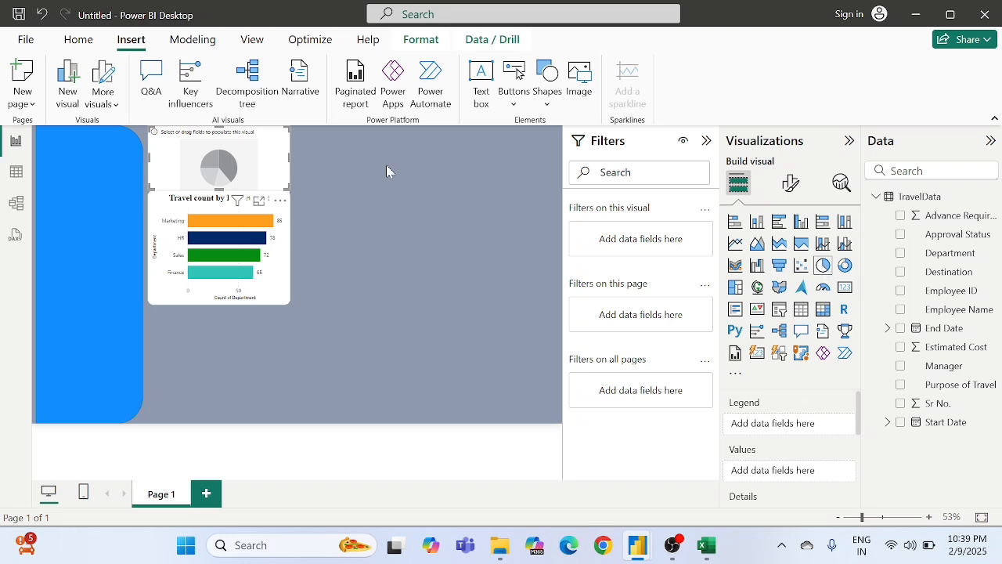
left_click_drag(259, 156, 410, 222)
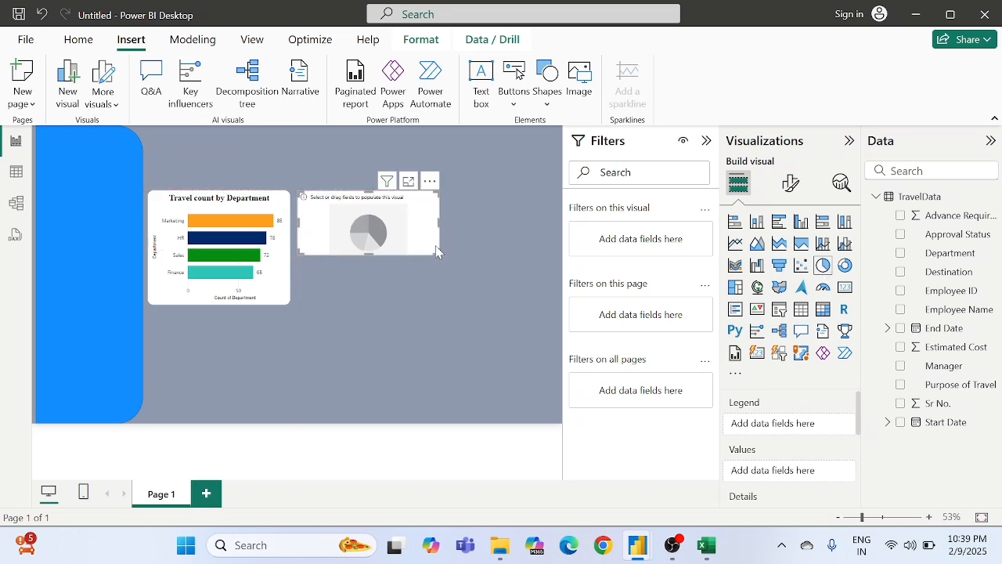
left_click_drag(437, 251, 447, 303)
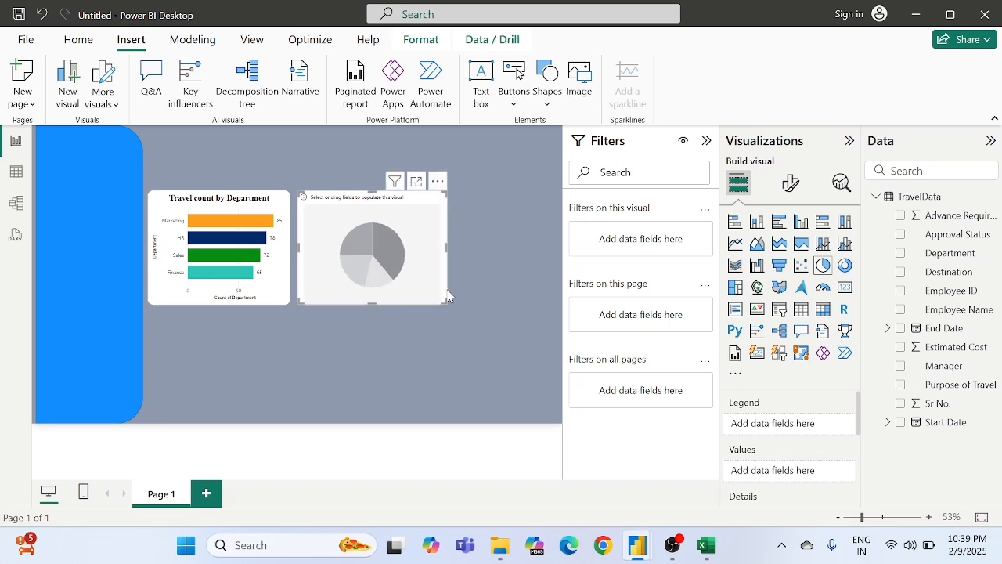
left_click_drag(445, 299, 431, 300)
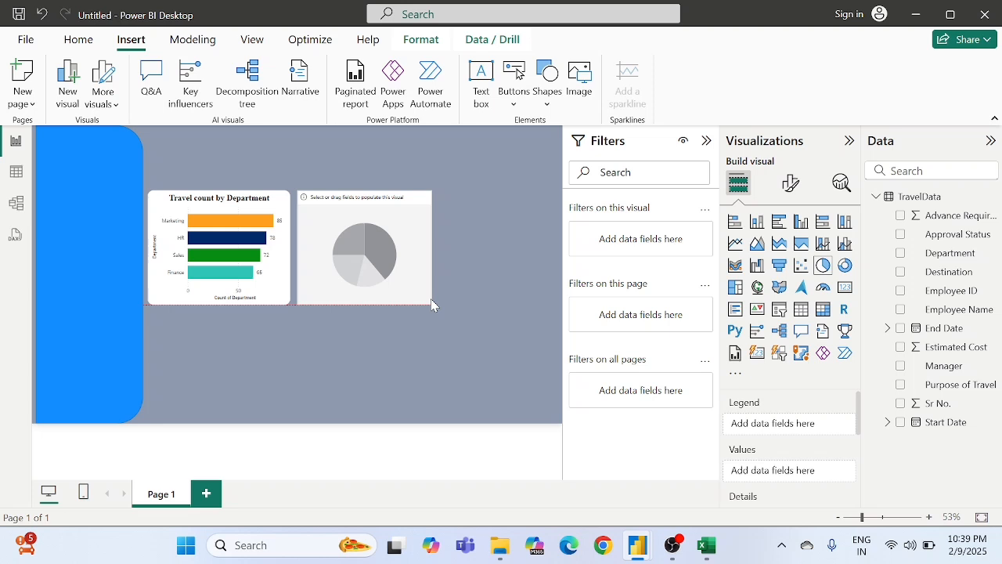
left_click(493, 258)
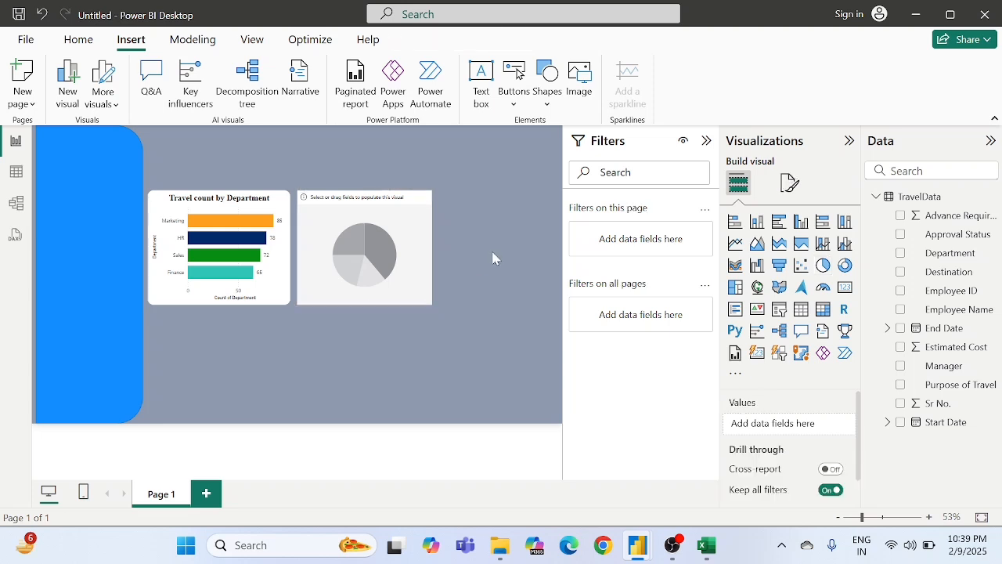
- Use Approval Status as the pie chart's legend and its count as the values
left_click(408, 274)
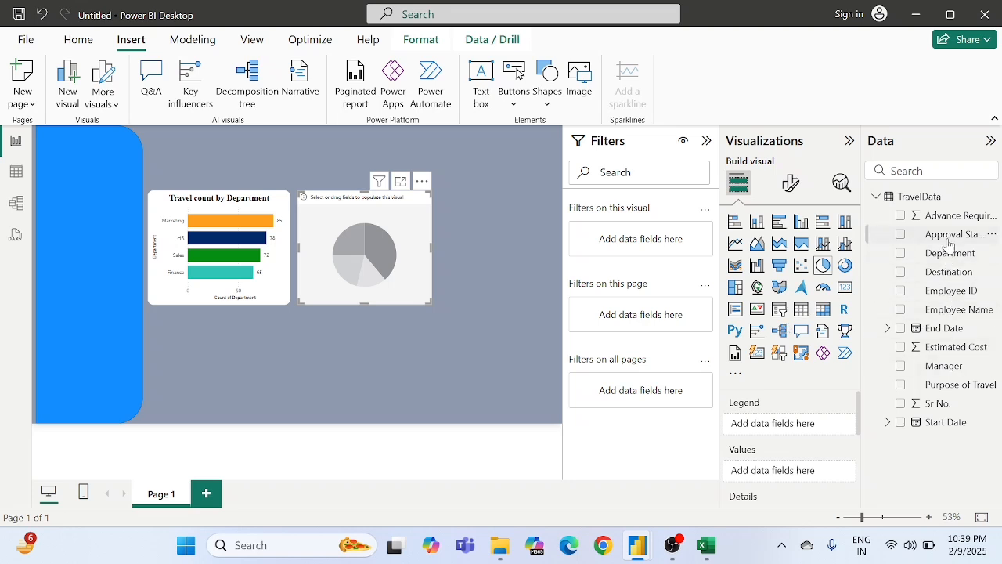
left_click_drag(946, 243, 785, 429)
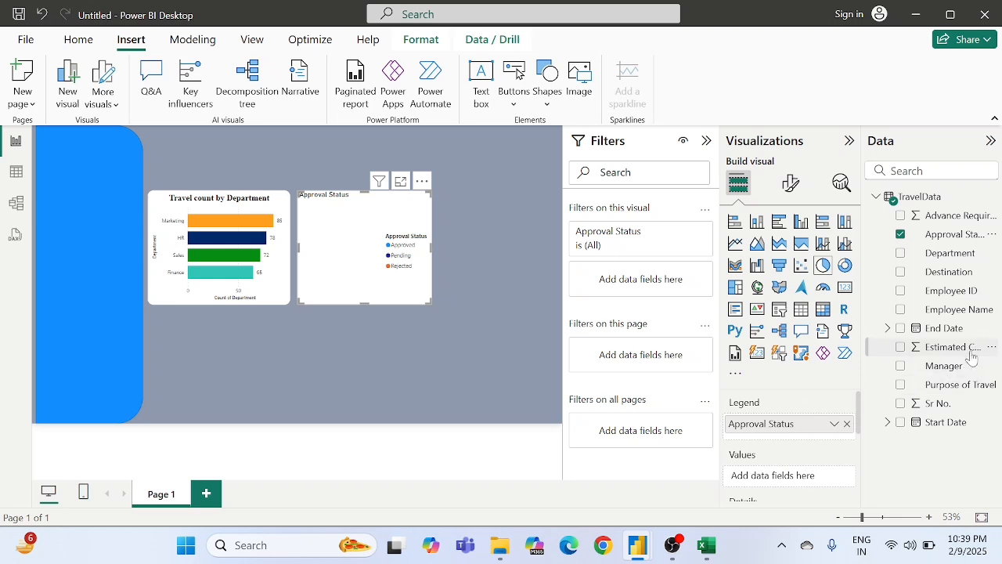
left_click_drag(954, 236, 803, 479)
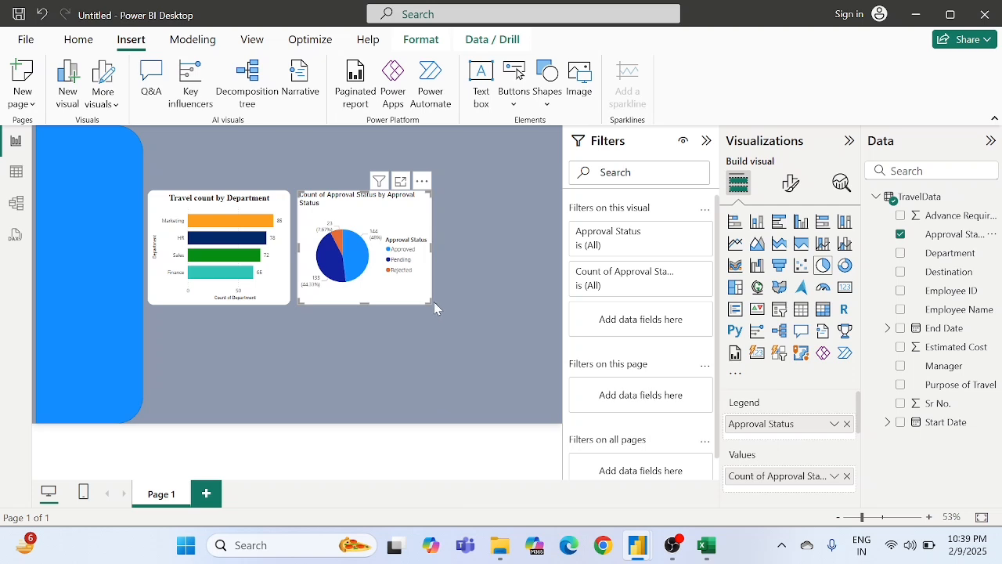
- Change the pie chart's title text to "Approval Status Distribution"
left_click(788, 186)
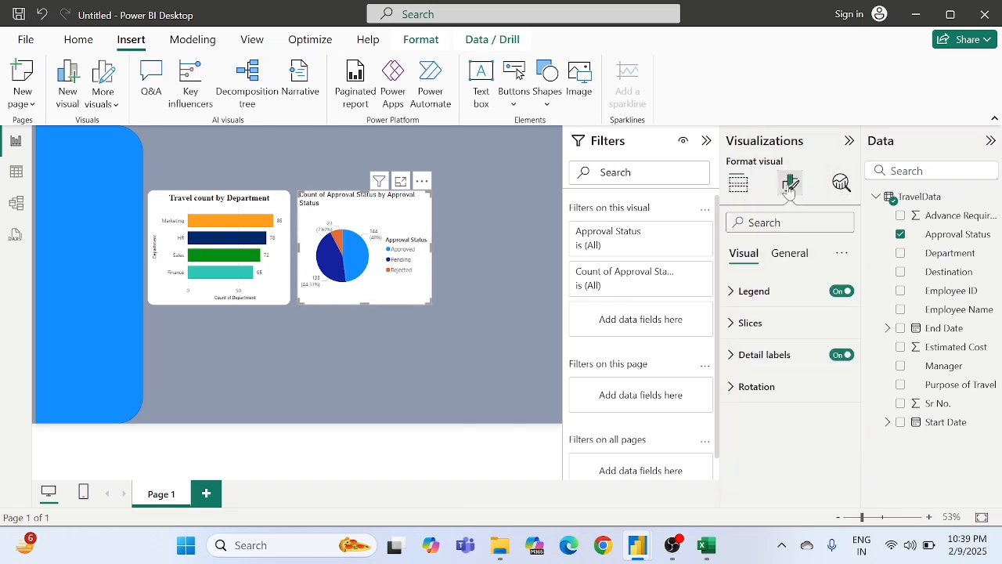
left_click(781, 257)
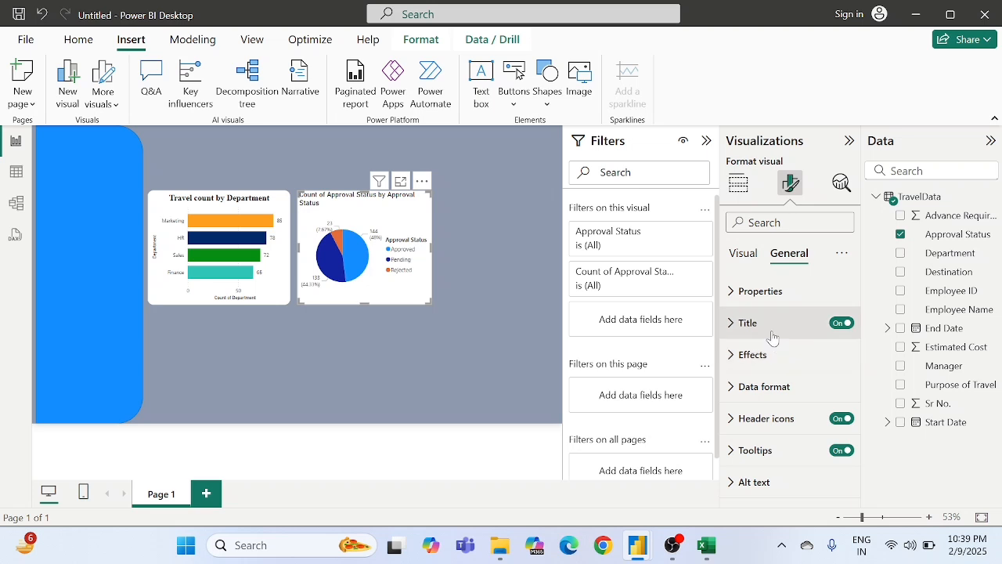
left_click(772, 336)
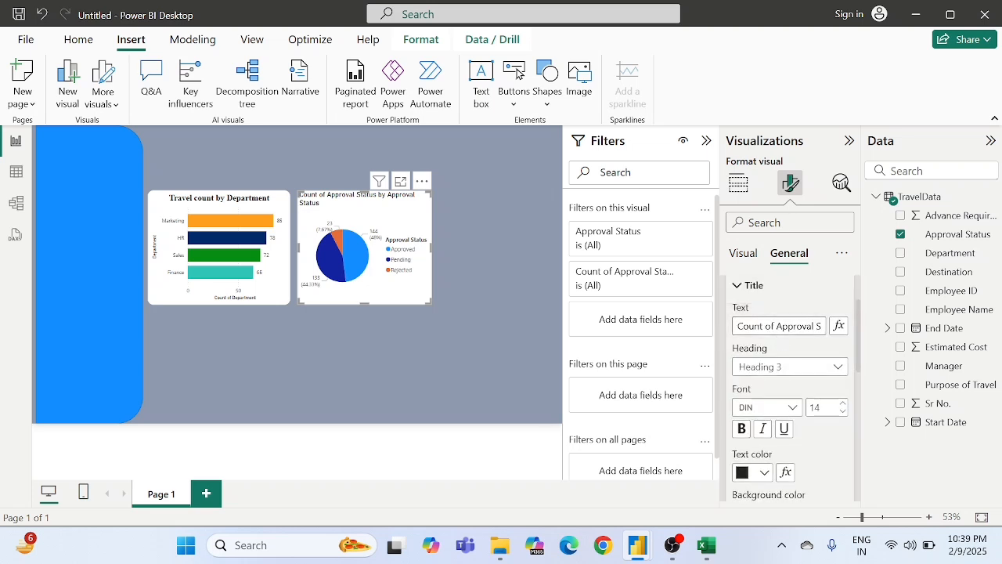
left_click_drag(738, 326, 776, 325)
key("BackSpace")
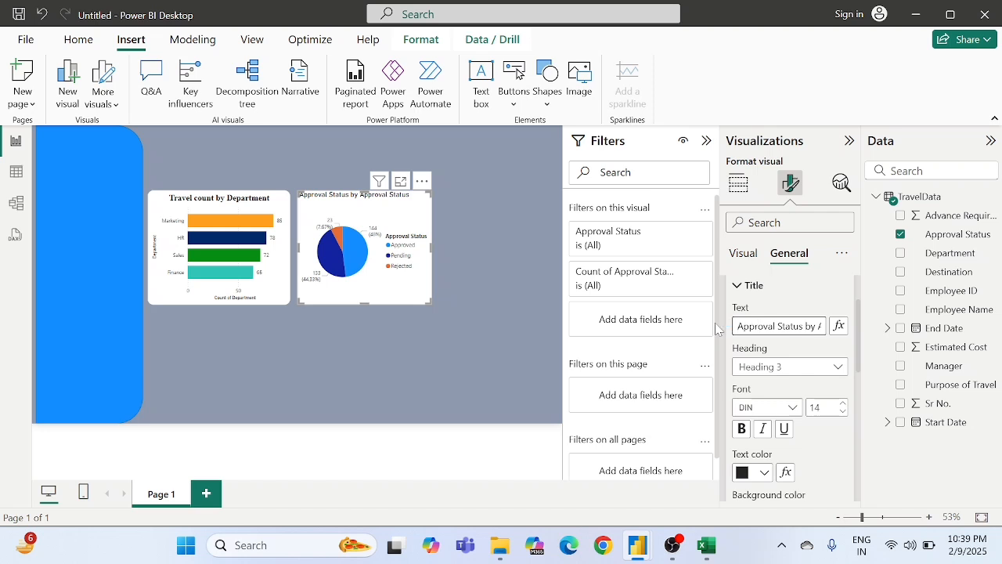
key("Delete")
key("Delete")
key("Delete")
key("Delete")
key("Delete")
key("Delete")
key("Delete")
type("Distribution")
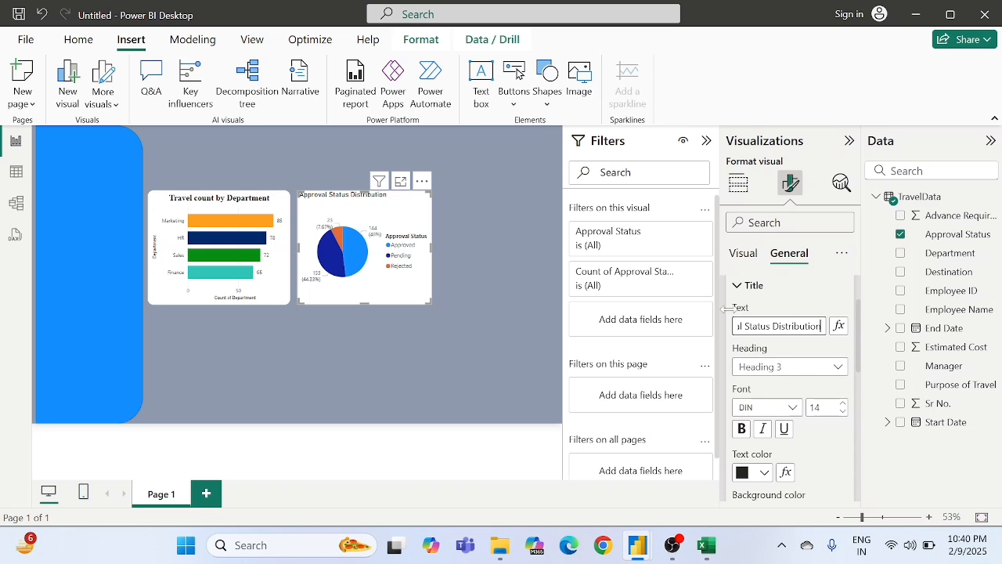
- Format the pie chart's title as bold Times New Roman, size 15, and center it horizontally
left_click(842, 405)
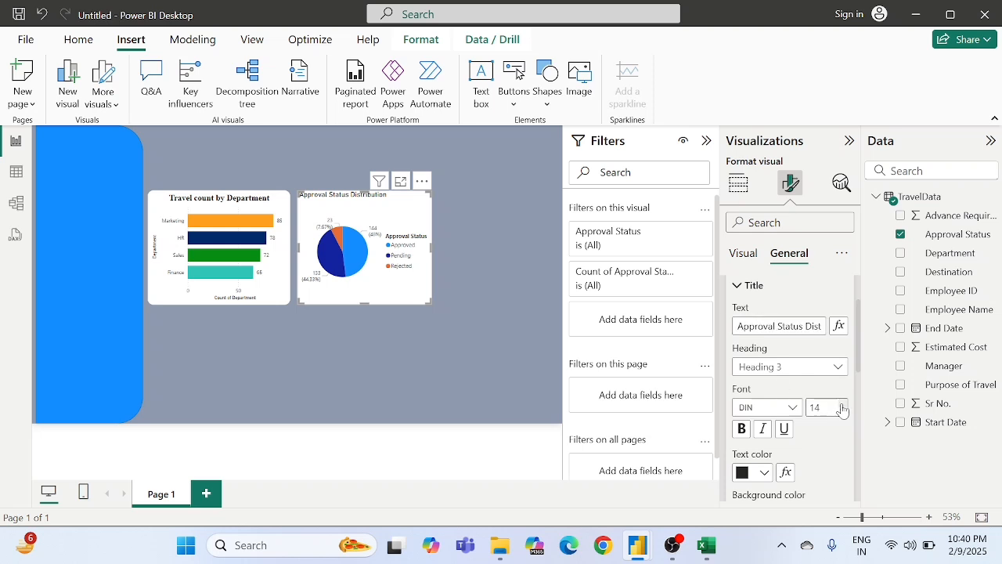
left_click(755, 408)
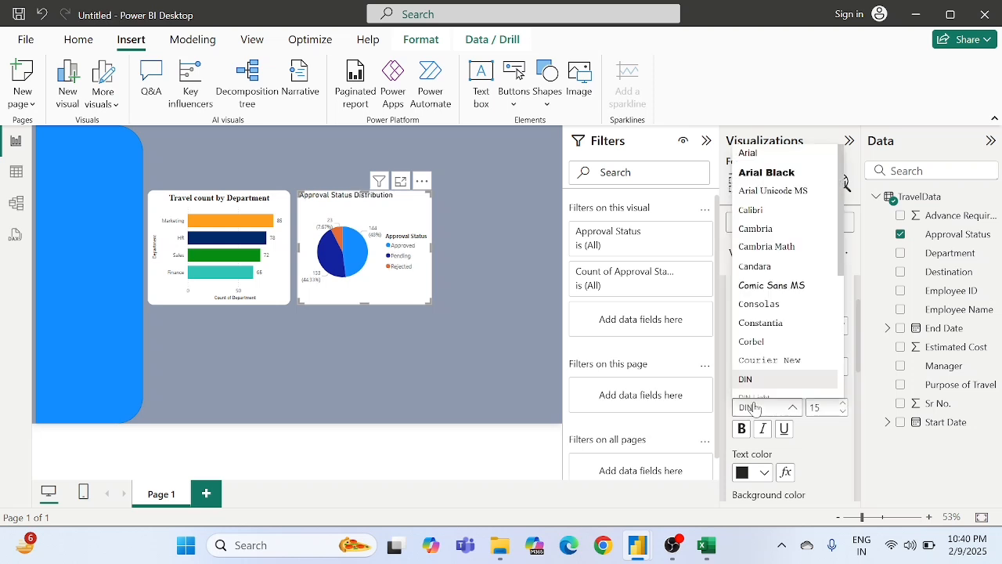
key("t")
key("t")
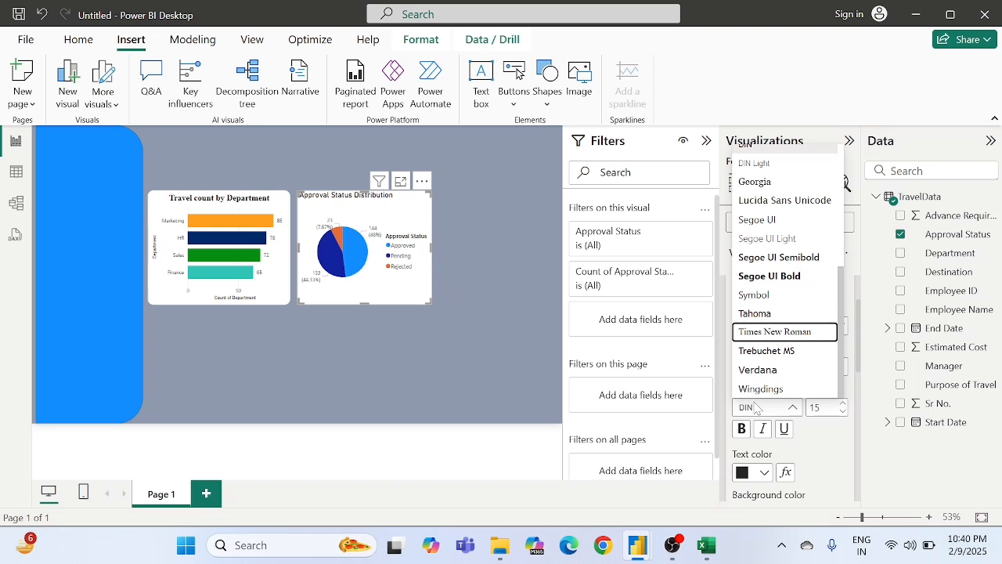
key("Return")
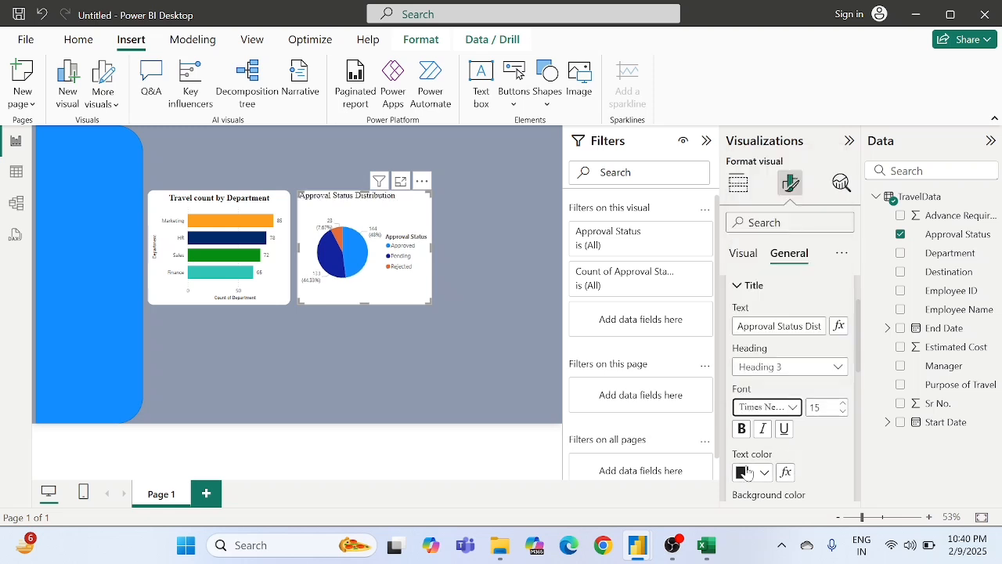
left_click(742, 428)
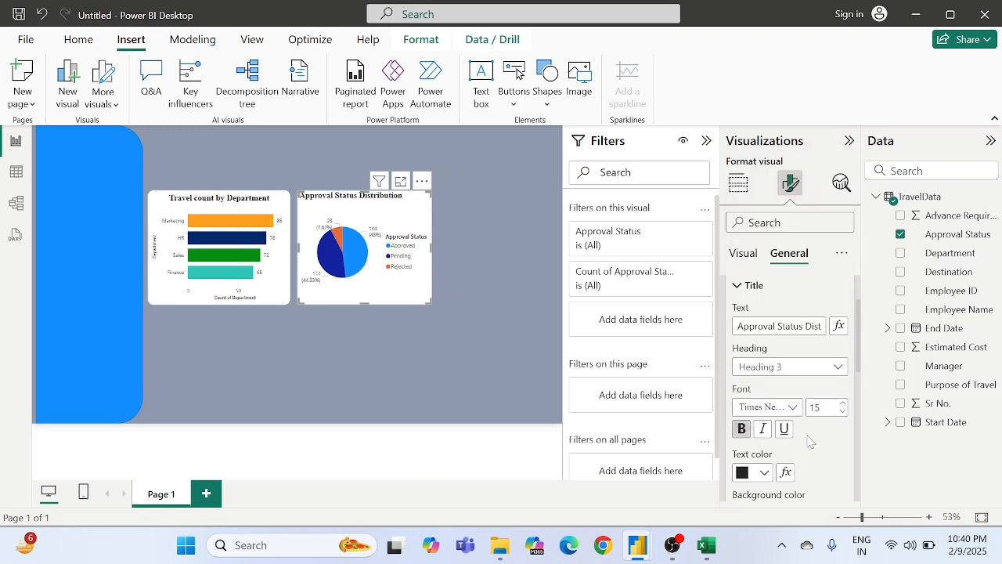
scroll(810, 442, "down", 5)
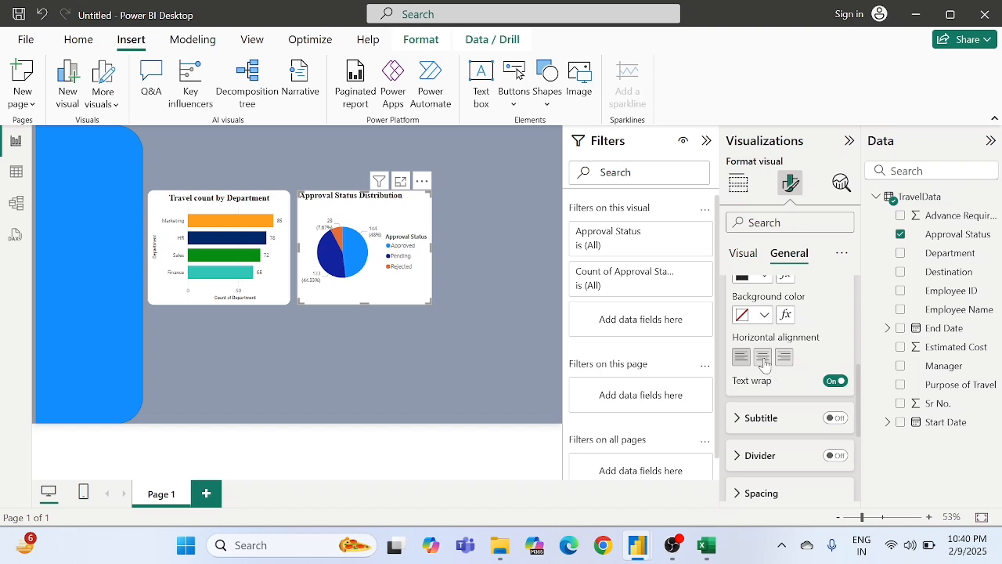
left_click(763, 358)
- Give the pie chart a white visual border with 14 px rounded corners
scroll(768, 364, "down", 5)
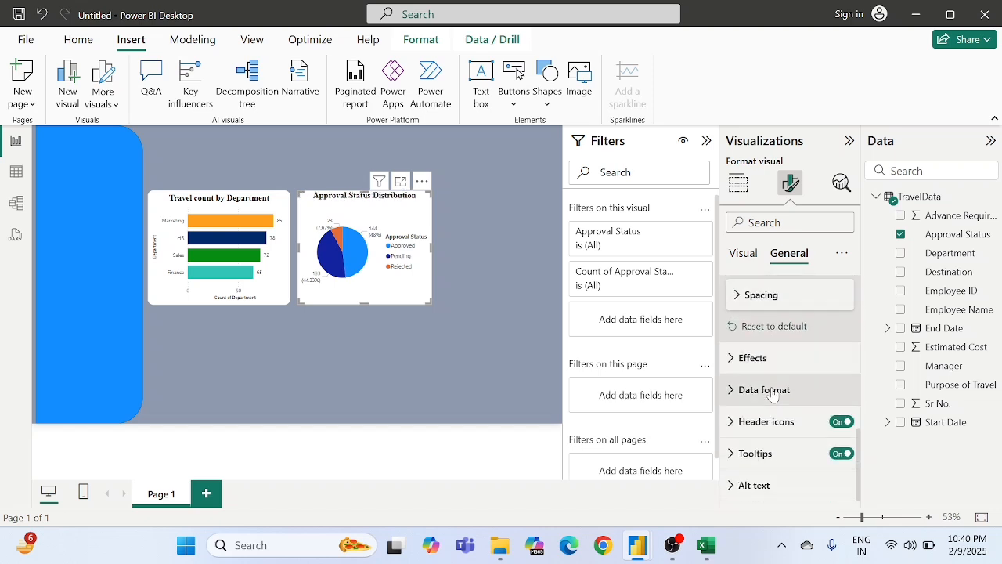
left_click(770, 365)
scroll(763, 365, "down", 2)
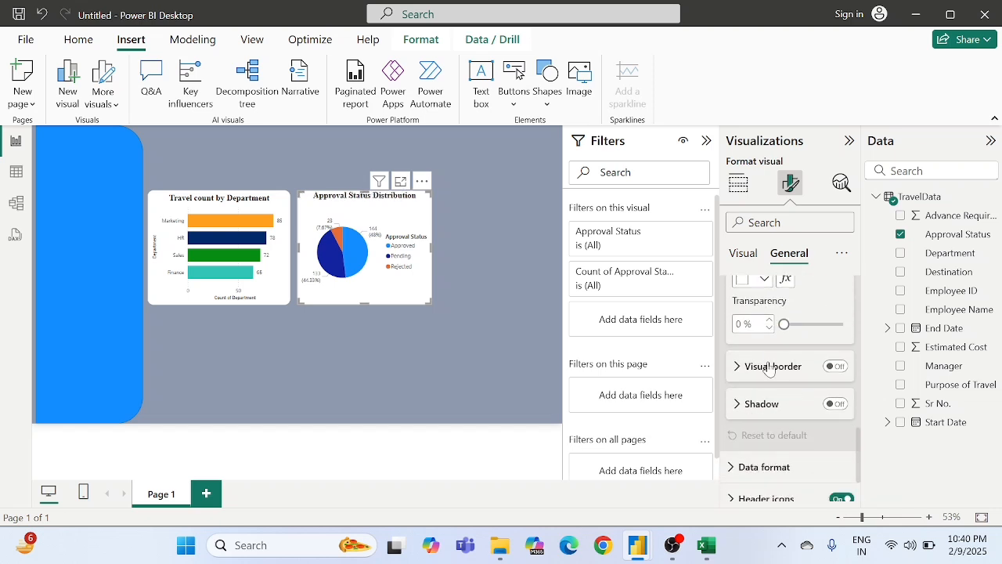
left_click(835, 365)
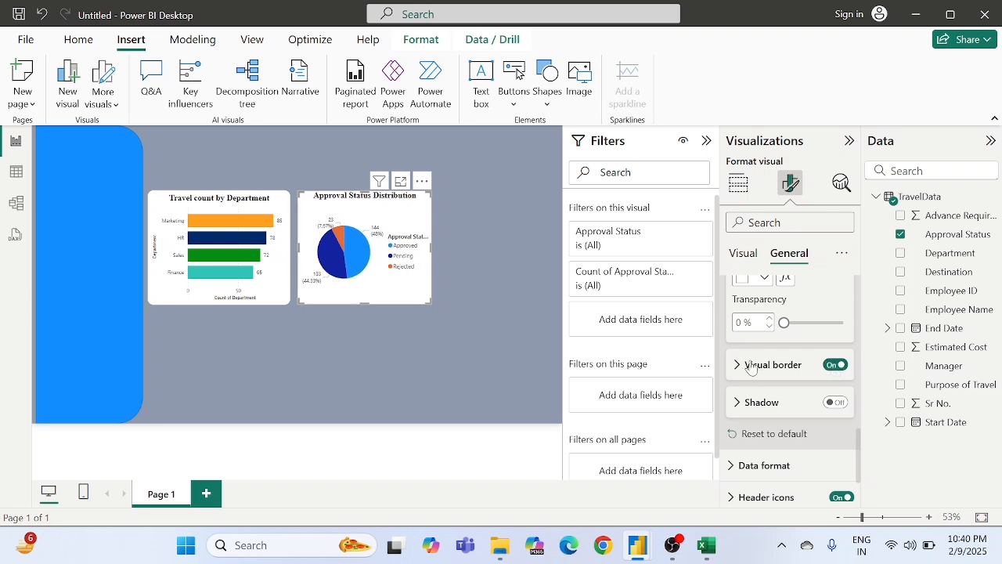
left_click(750, 366)
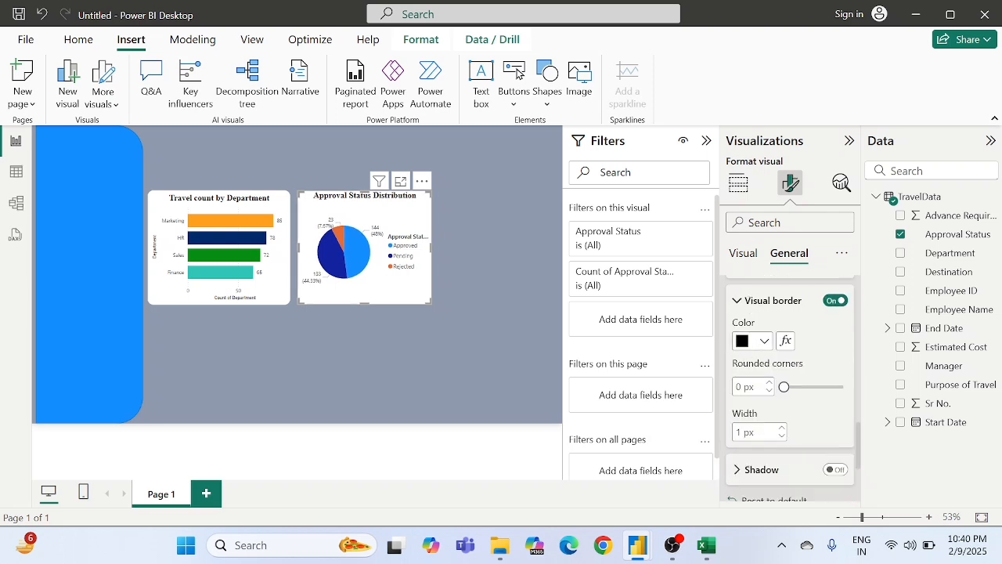
left_click(746, 333)
left_click(776, 260)
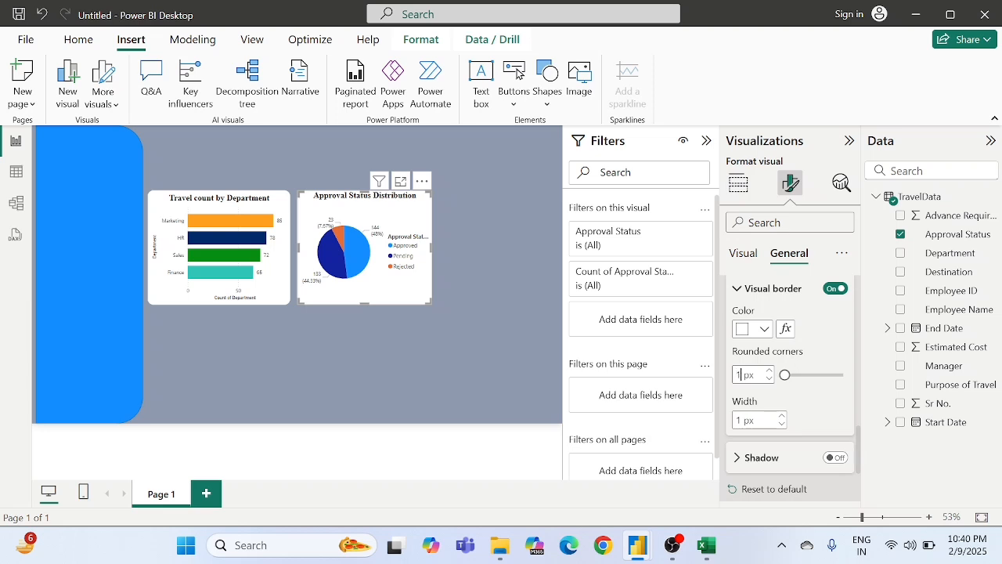
left_click_drag(784, 374, 811, 375)
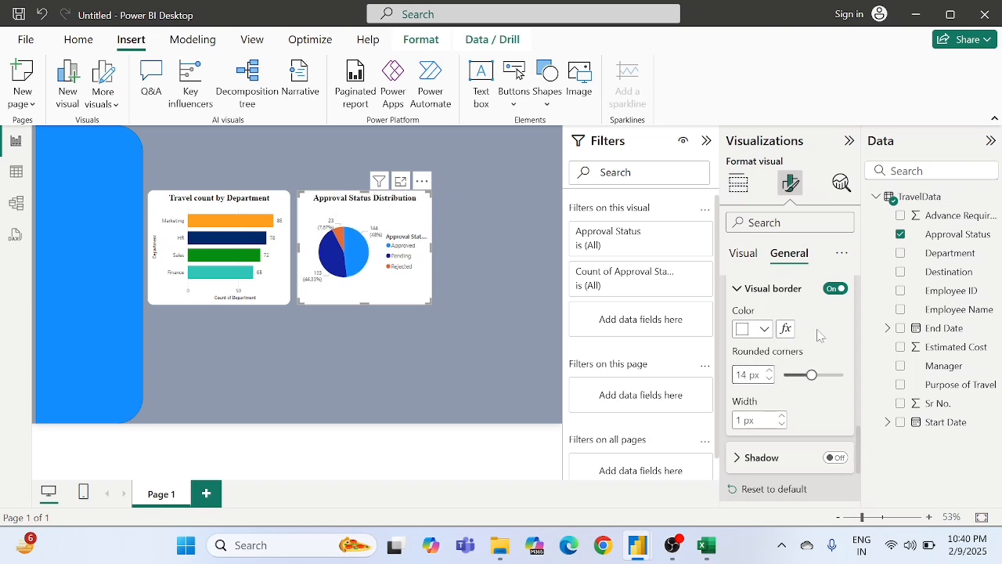
- Color the pie chart's Approved slice dark green (#039803)
left_click(744, 254)
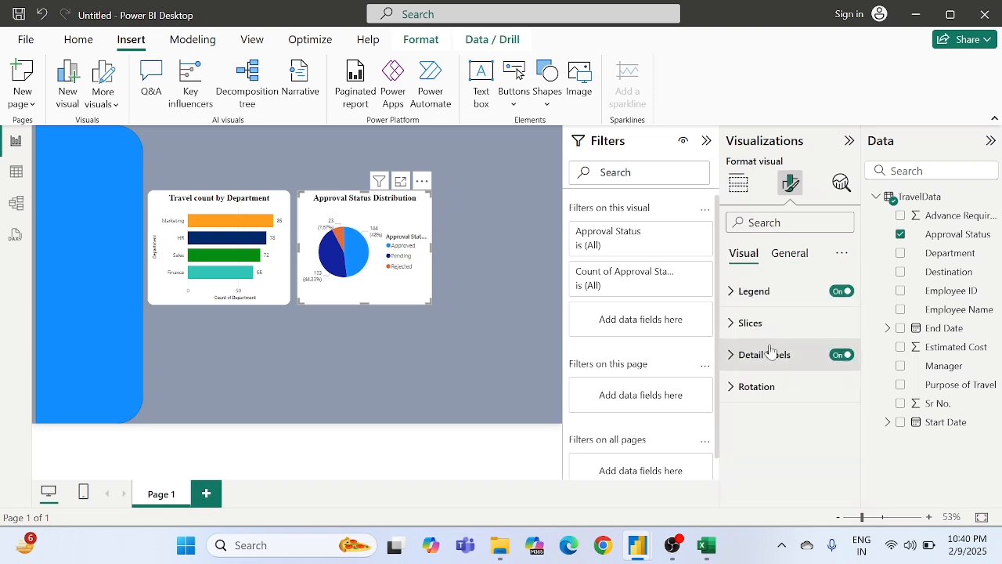
left_click(749, 322)
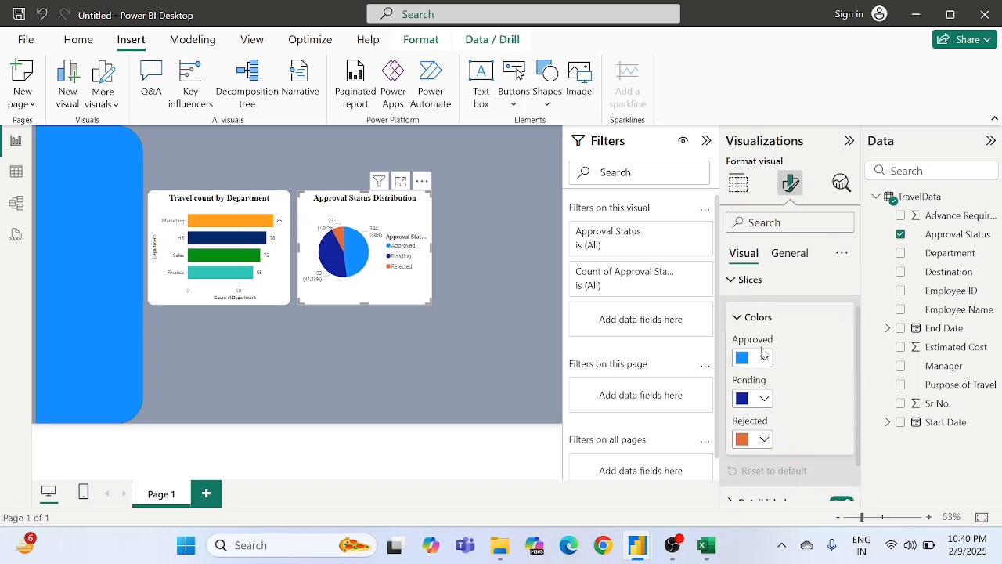
left_click(759, 359)
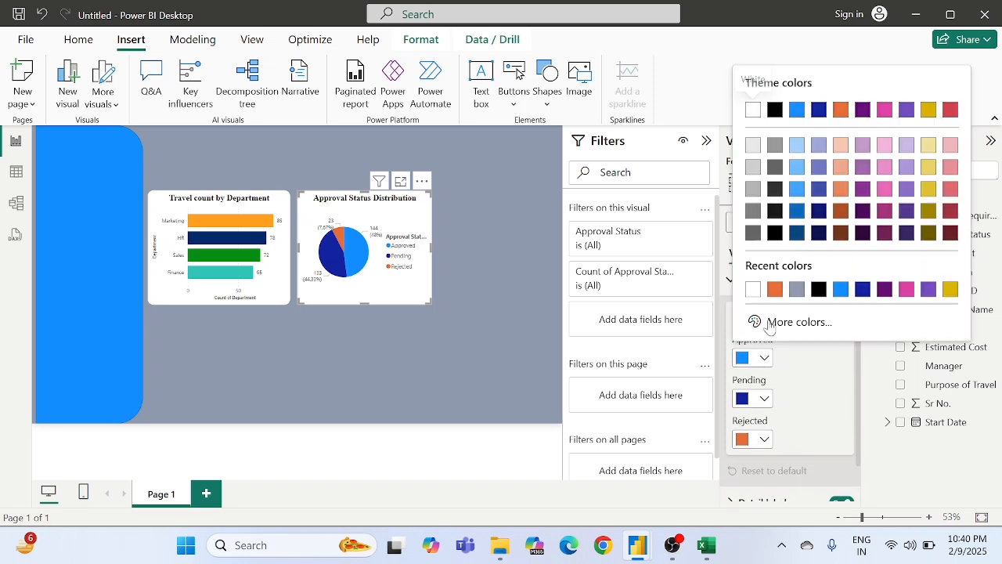
left_click(792, 322)
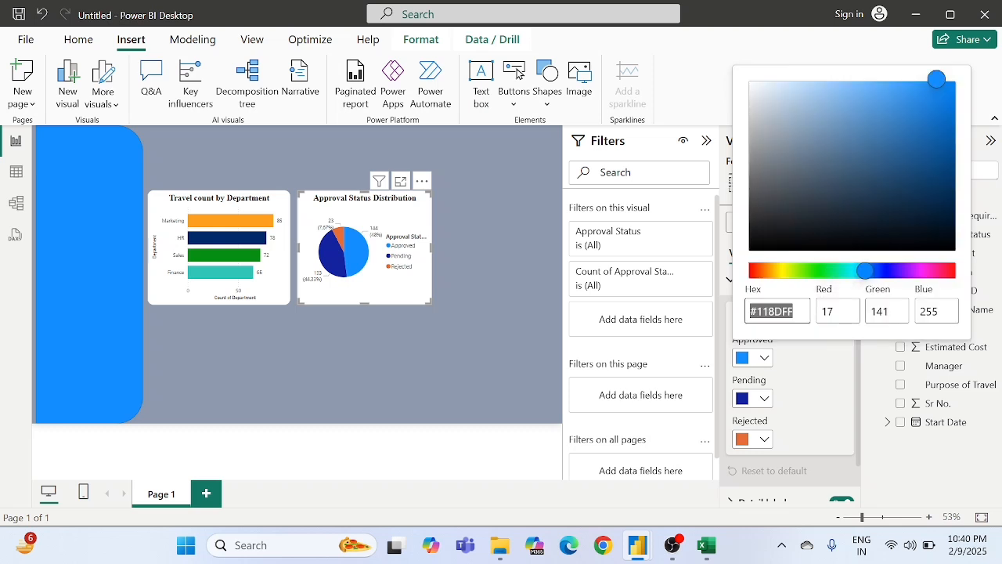
left_click_drag(867, 271, 817, 271)
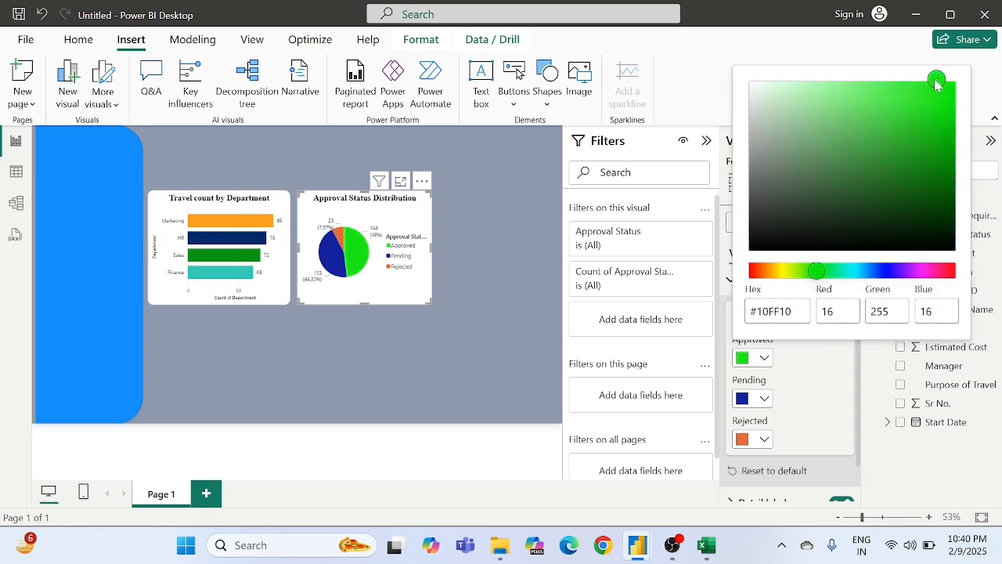
left_click(945, 137)
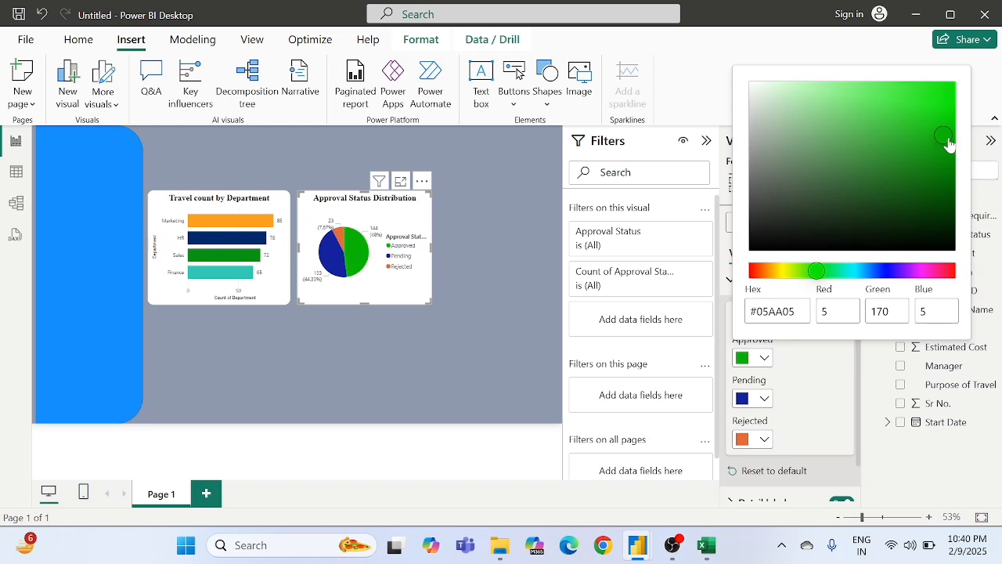
left_click_drag(948, 143, 951, 156)
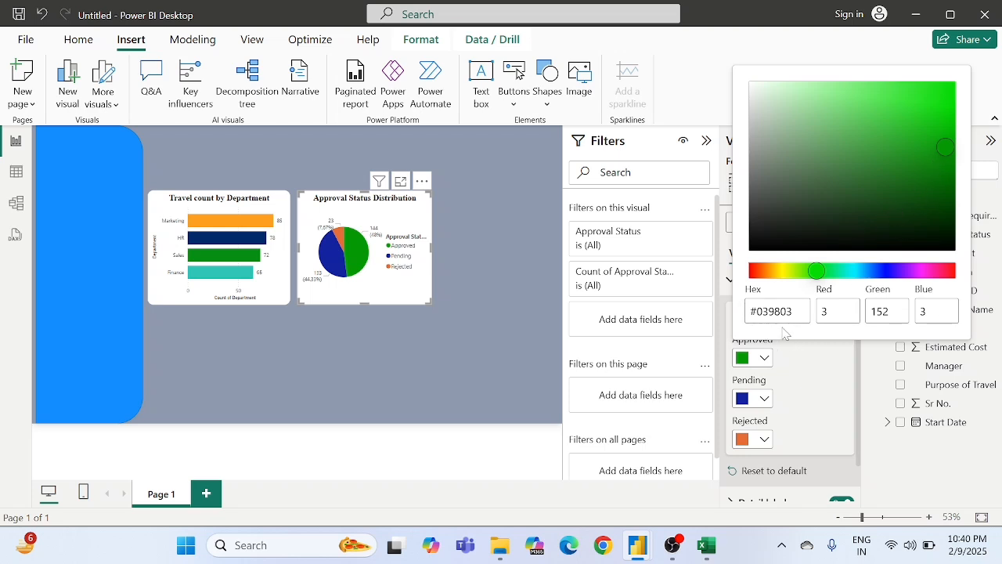
left_click(791, 370)
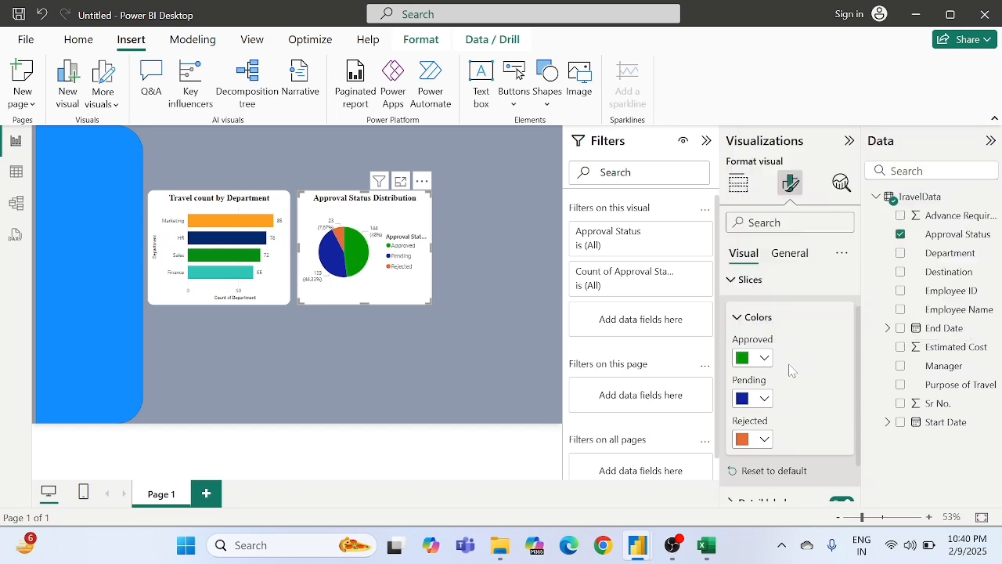
scroll(791, 373, "down", 1)
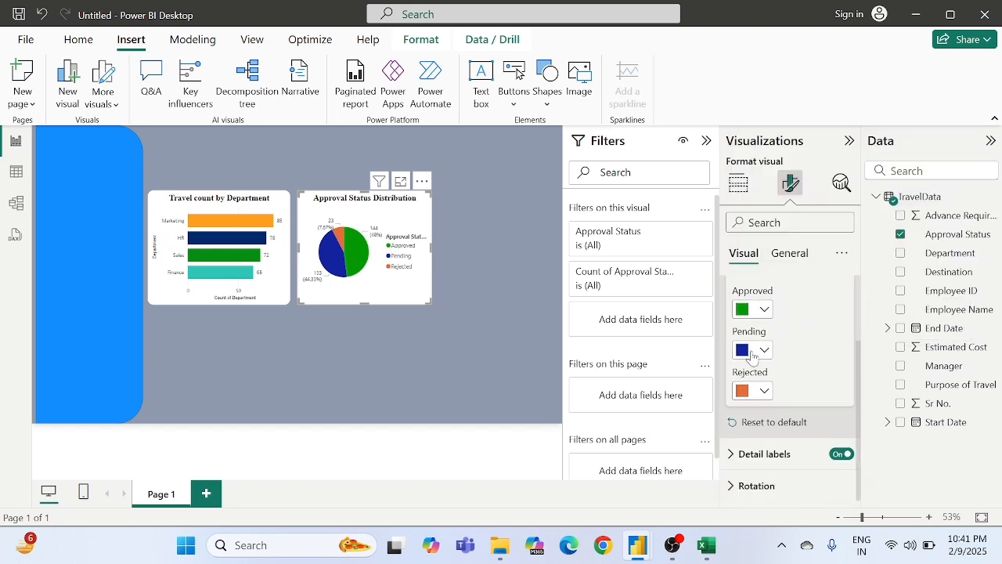
left_click(752, 355)
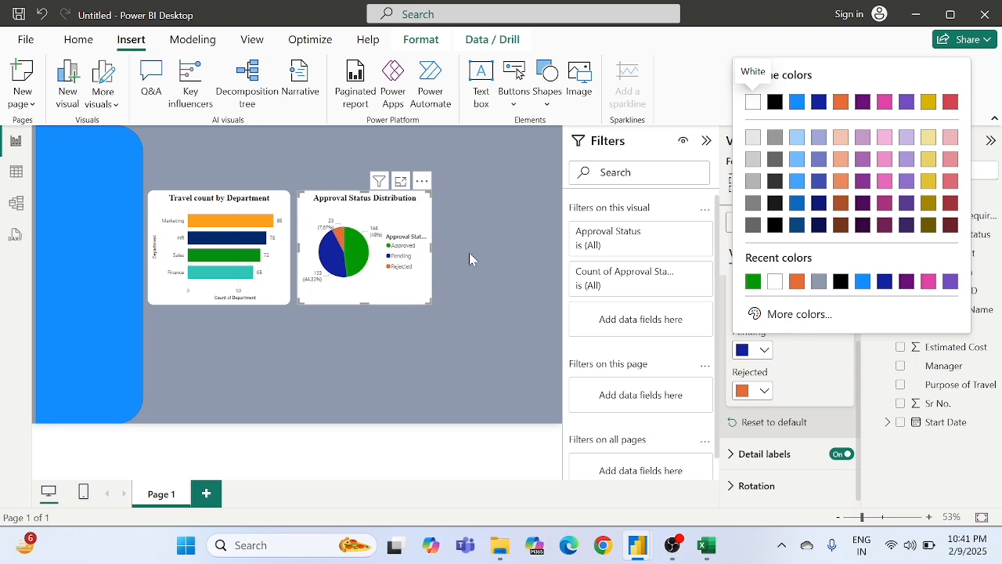
left_click(798, 359)
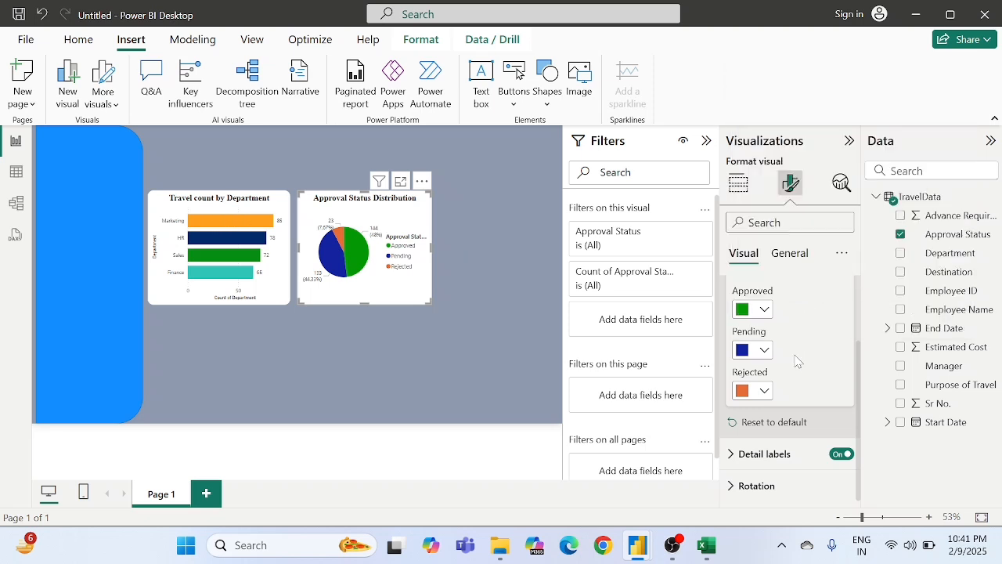
- Color the pie chart's Rejected slice crimson red (#CB0237)
left_click(745, 392)
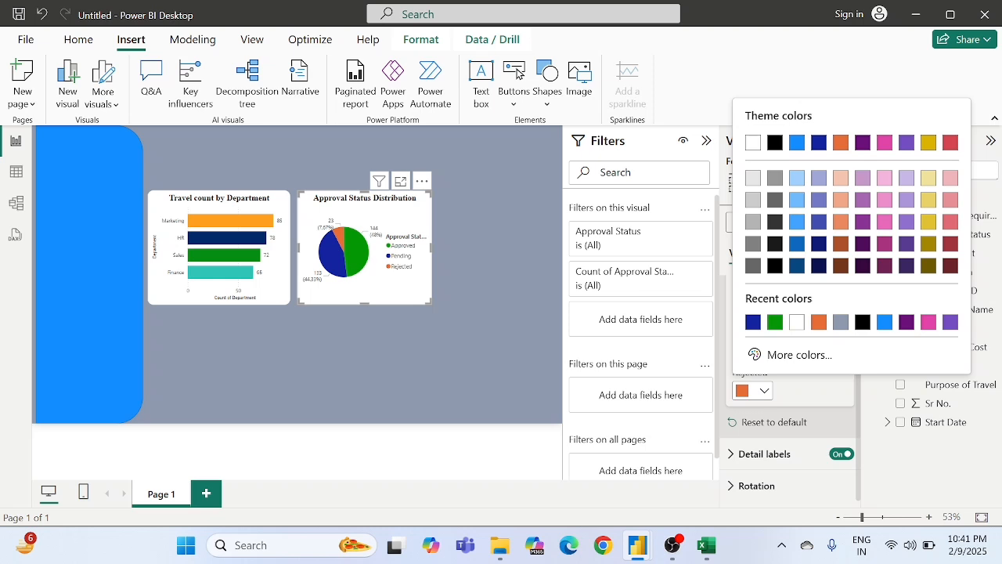
left_click(763, 352)
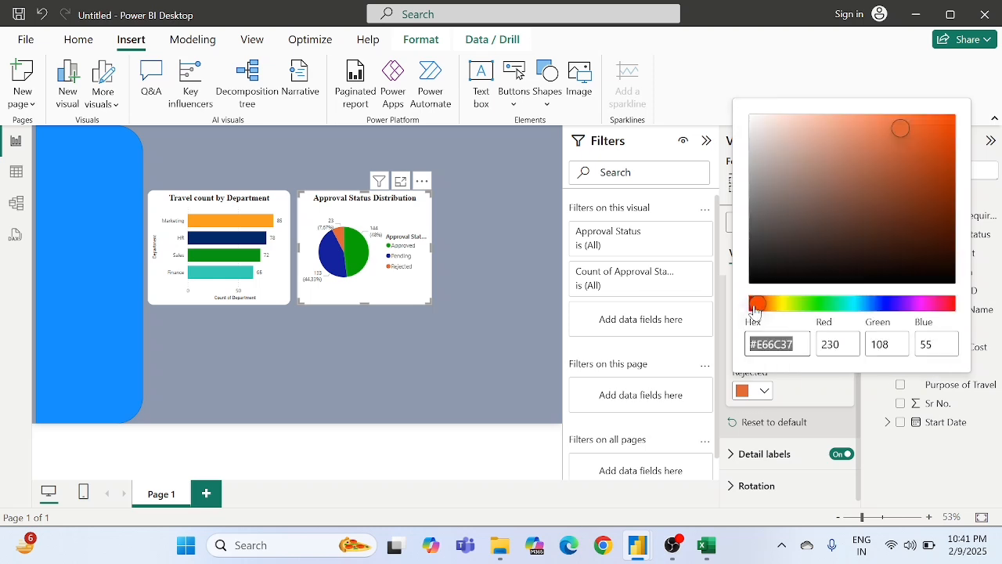
left_click_drag(755, 310, 950, 327)
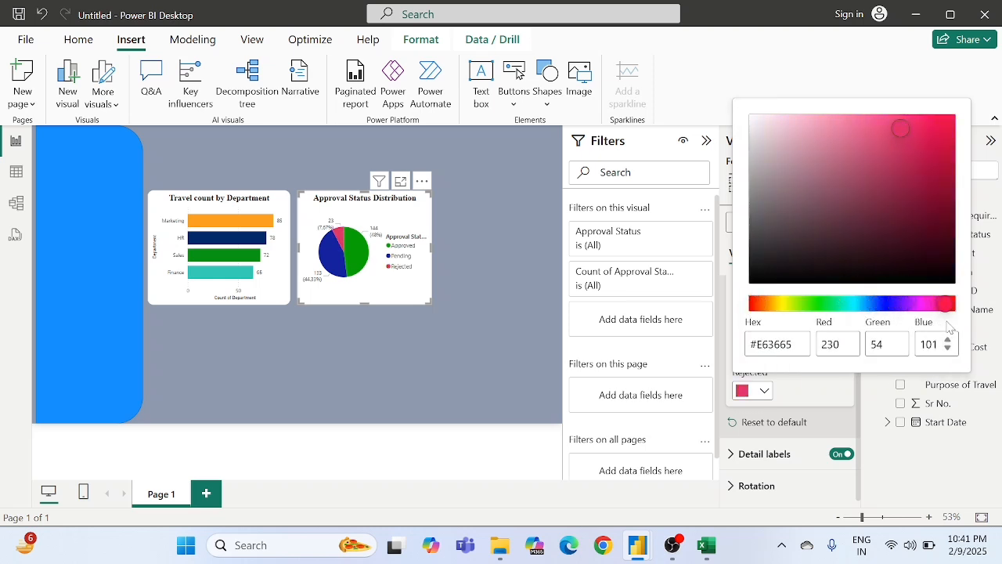
left_click(944, 143)
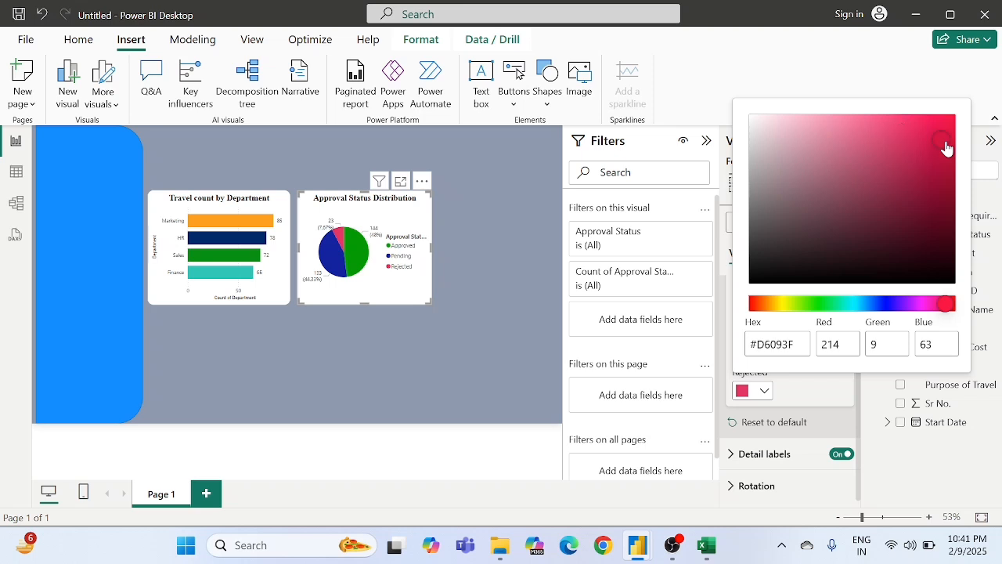
mouse_move(946, 148)
left_mouse_down()
mouse_move(952, 138)
mouse_move(953, 154)
left_mouse_up()
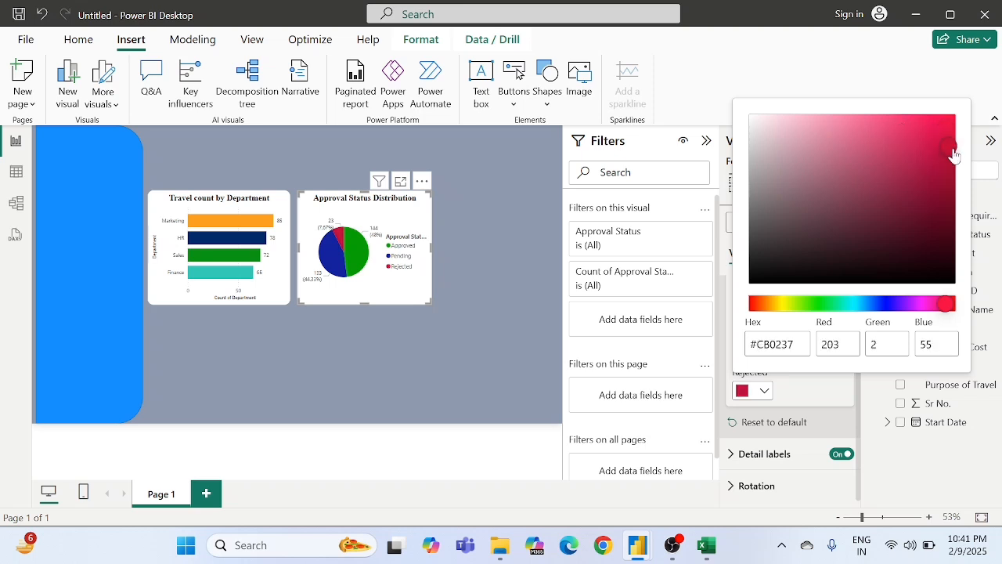
left_click(809, 393)
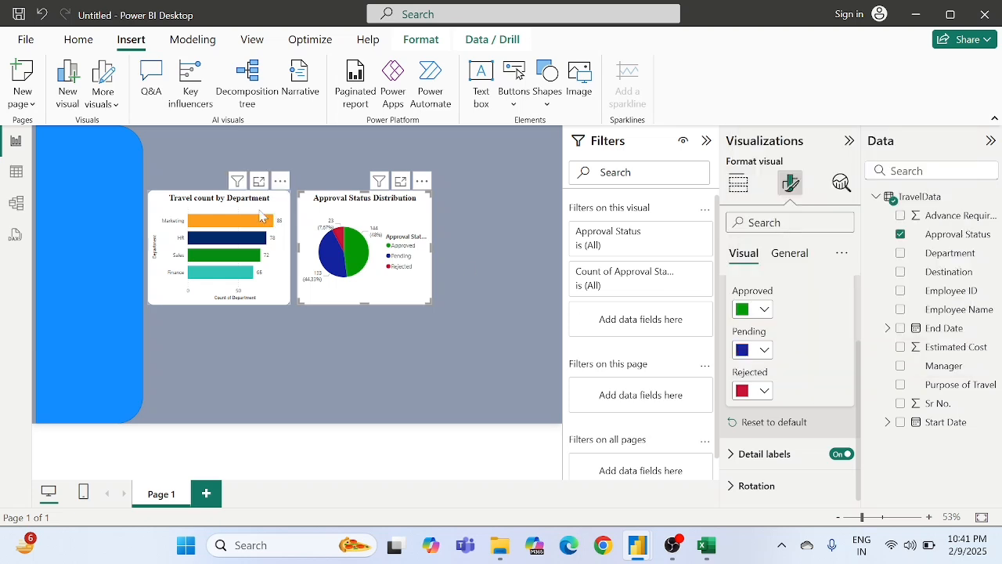
- Copy the Marketing color's hex code #FF9F1C from the department bar chart's color rules, leaving the rules as they are
left_click(251, 205)
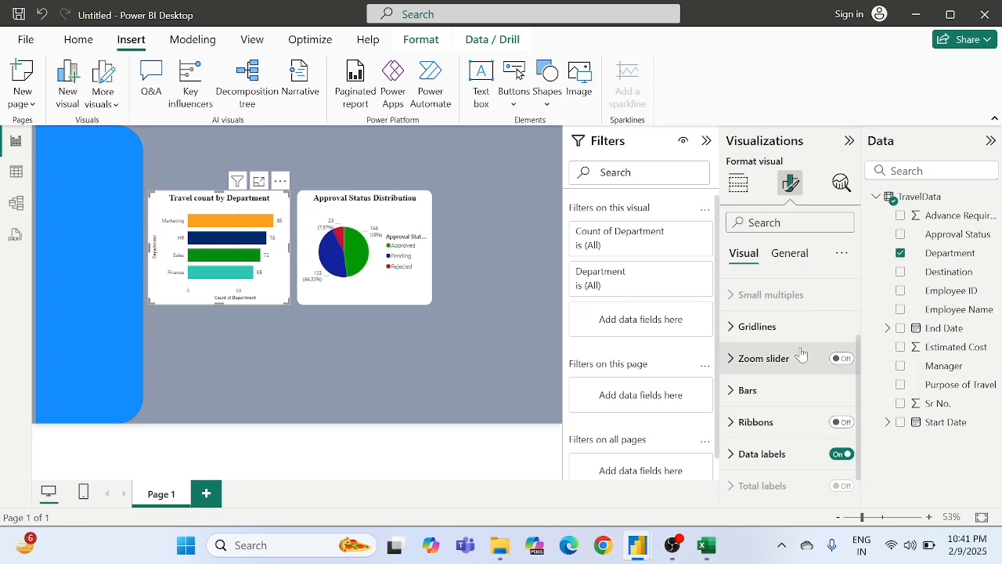
left_click(748, 390)
scroll(766, 407, "down", 5)
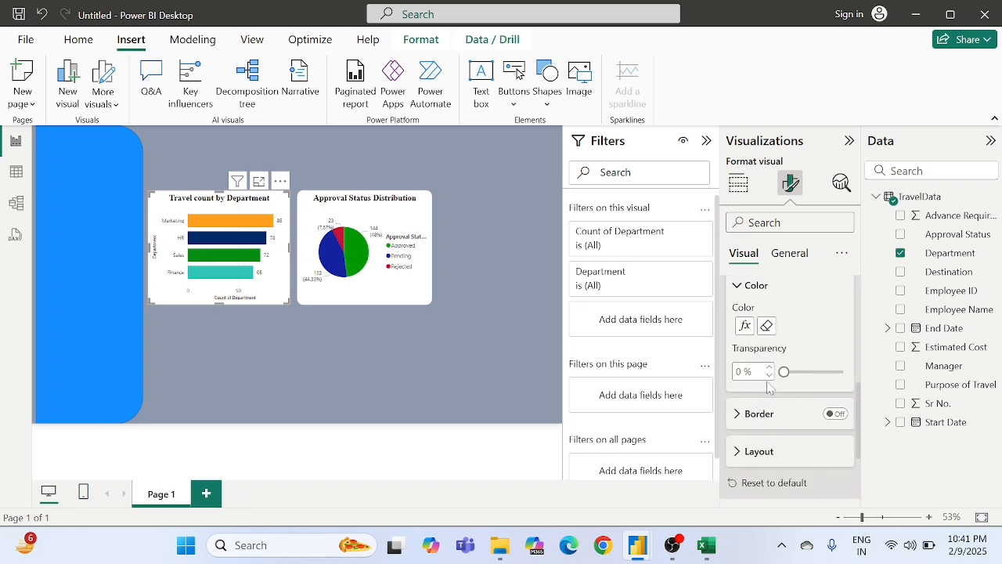
left_click(745, 325)
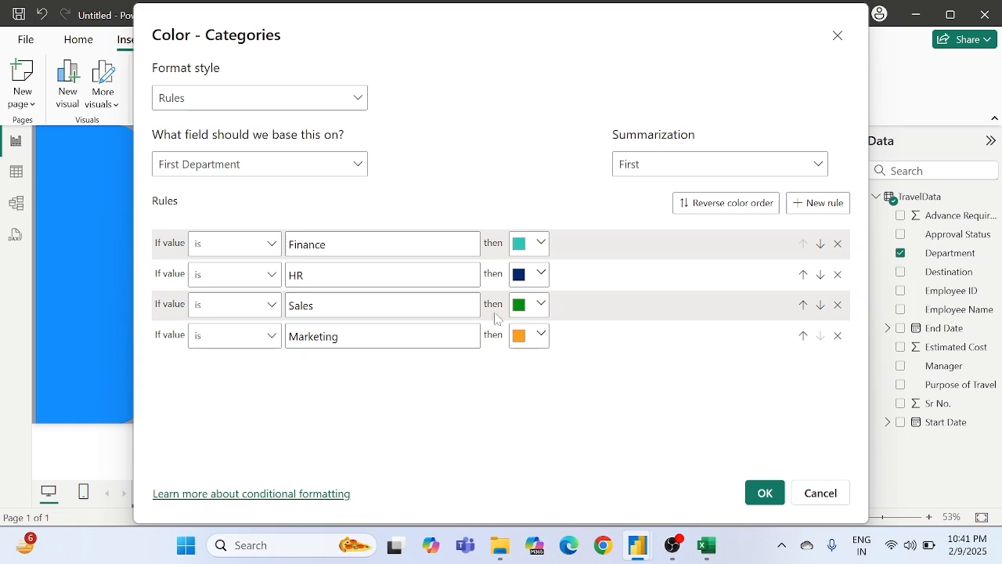
left_click(521, 339)
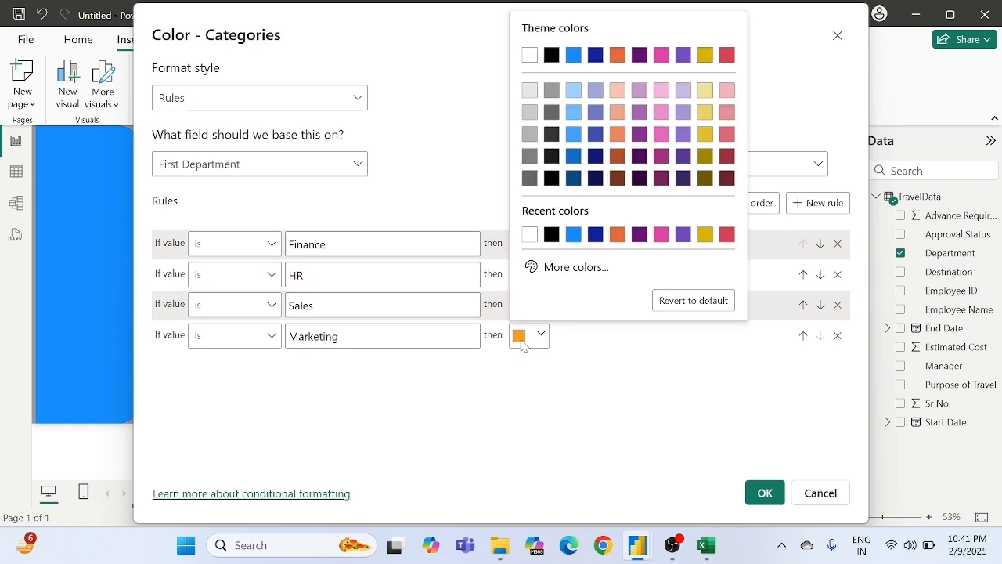
left_click(566, 270)
key("ctrl+c")
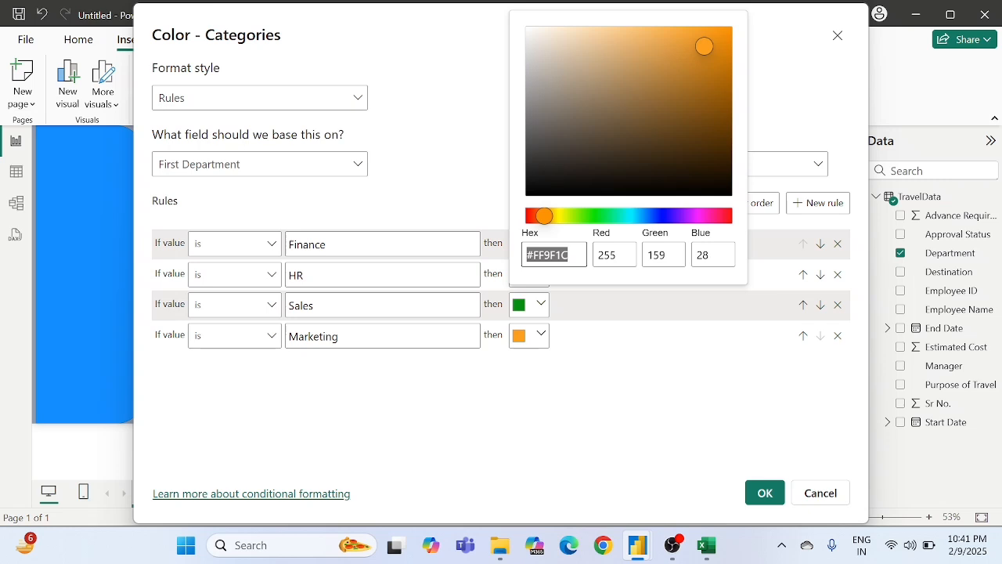
left_click(626, 337)
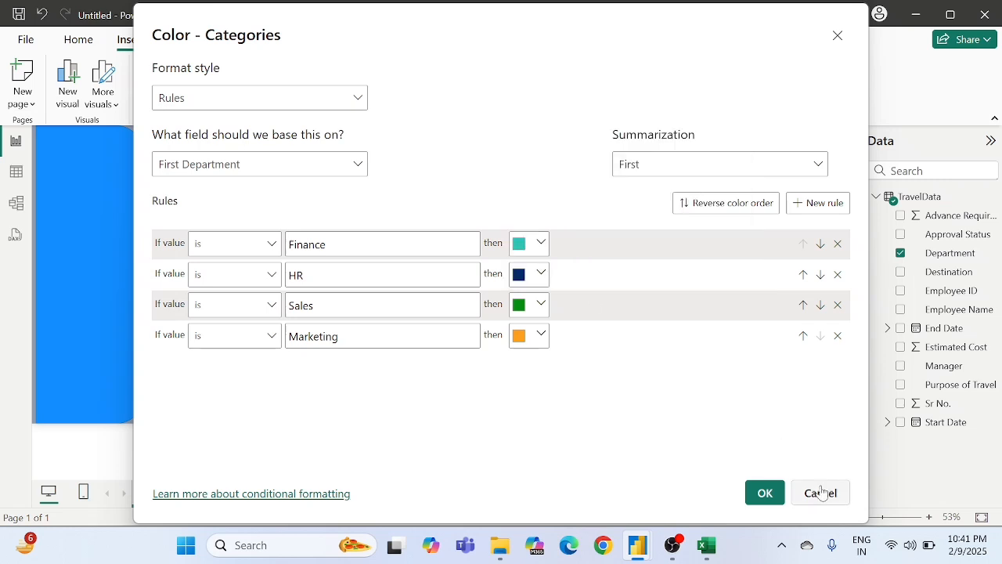
left_click(821, 491)
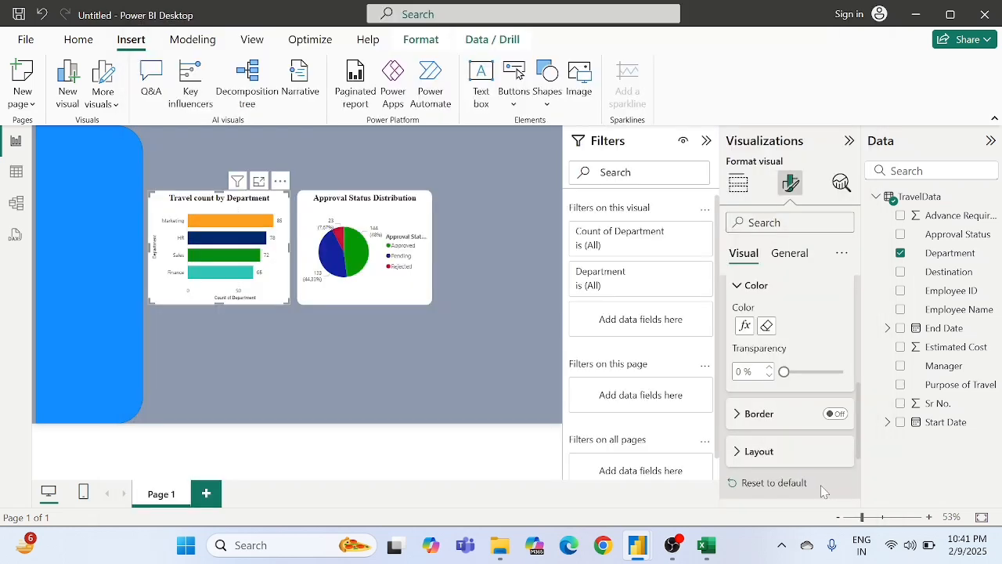
- Color the pie chart's Pending slice orange with the copied hex code #FF9F1C
left_click(397, 201)
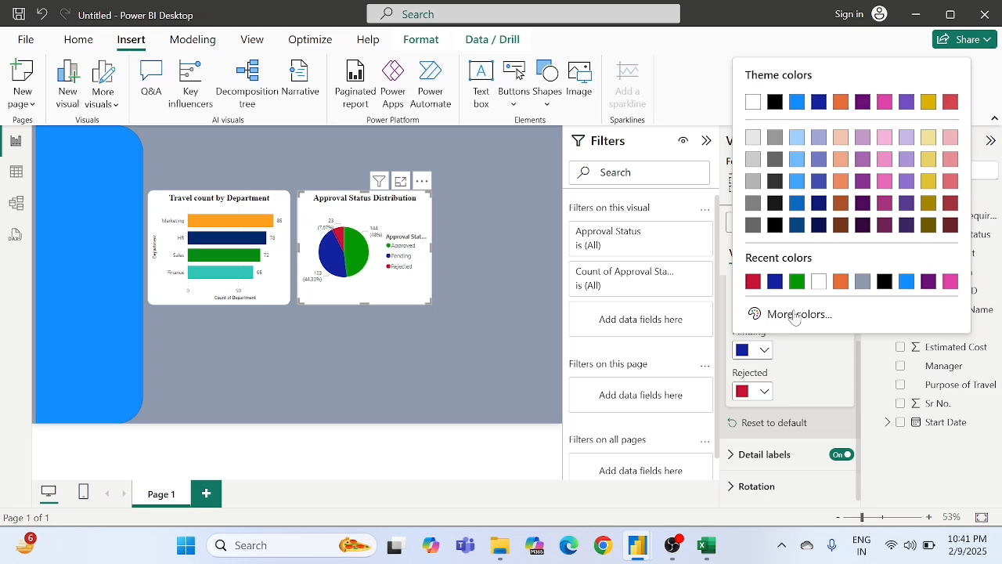
left_click(799, 314)
key("ctrl+v")
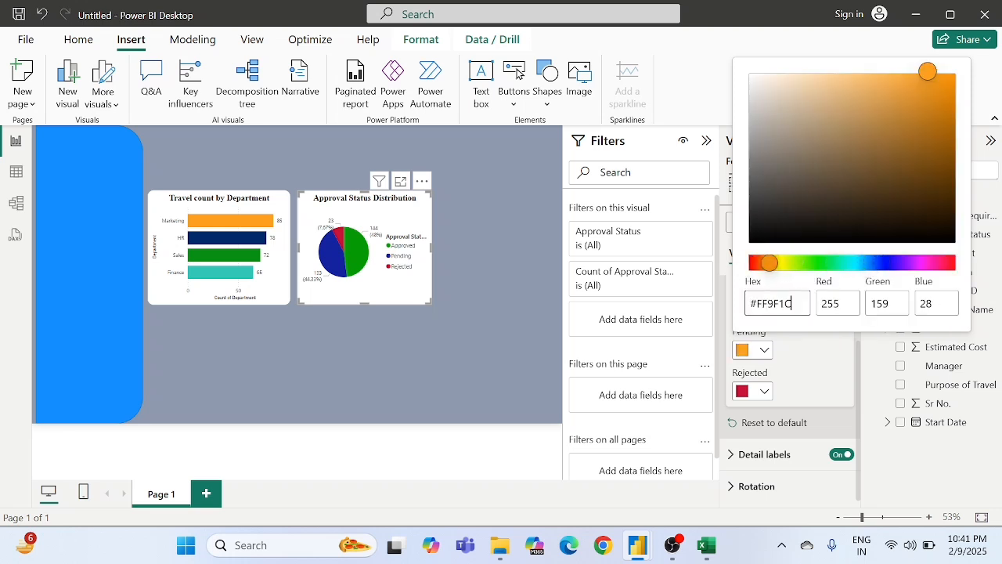
left_click(799, 360)
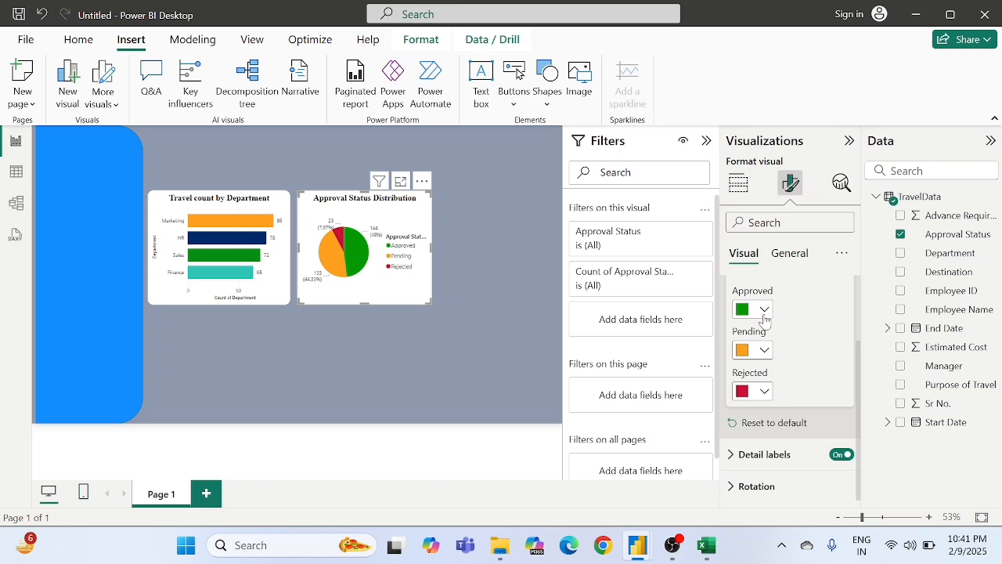
- Turn off the pie chart's legend and set its detail label contents to Category, percent of total
scroll(790, 426, "up", 2)
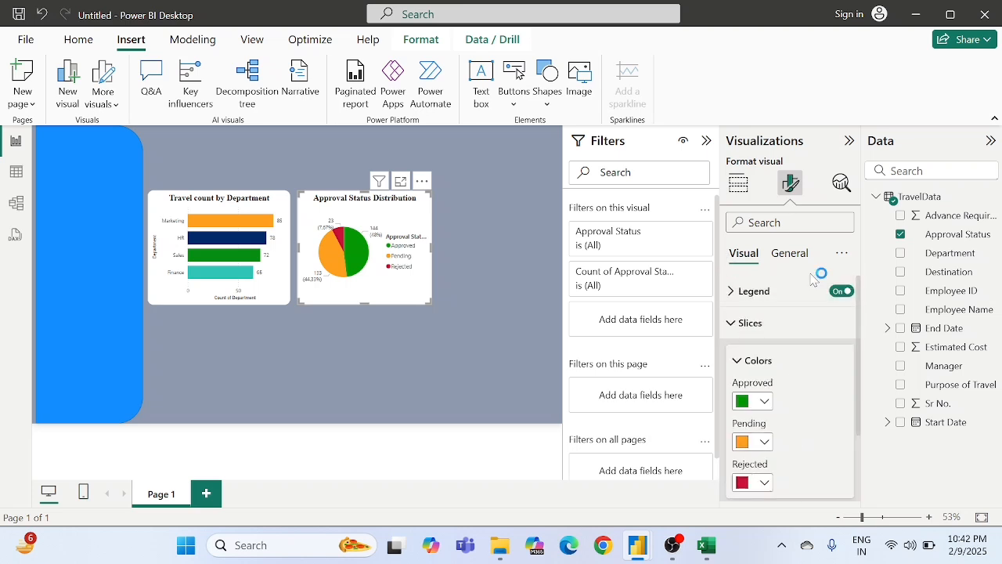
left_click(727, 329)
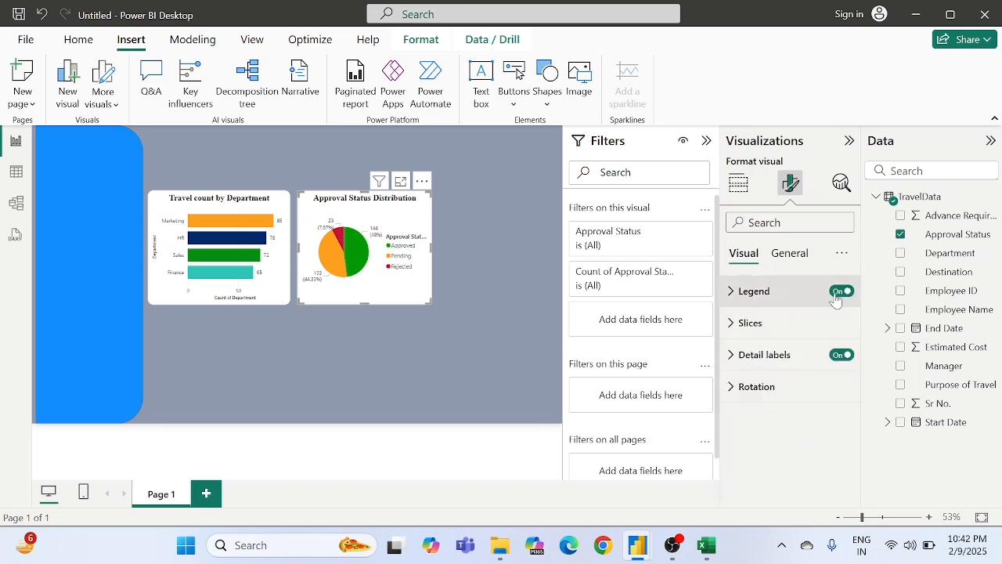
left_click(839, 292)
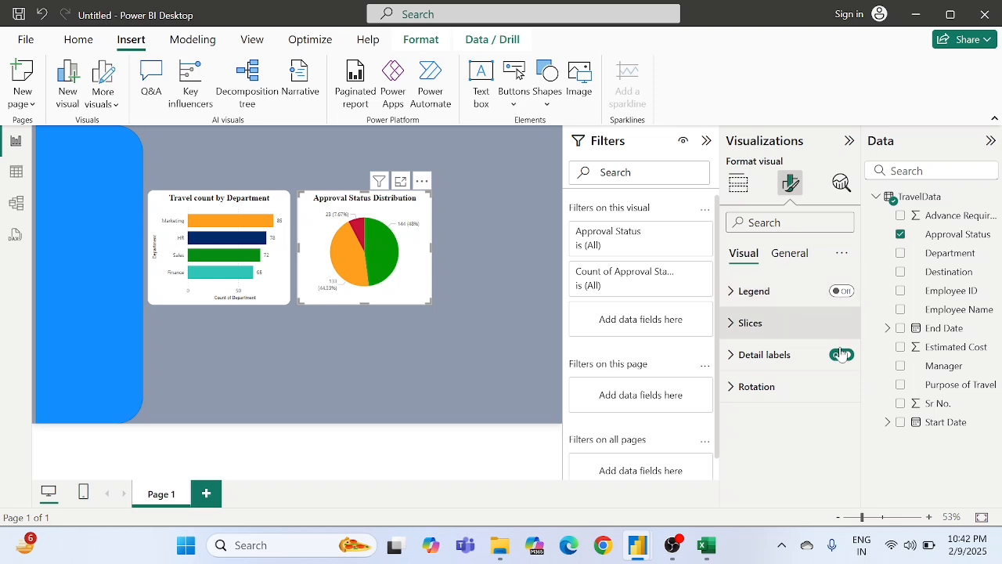
left_click(751, 359)
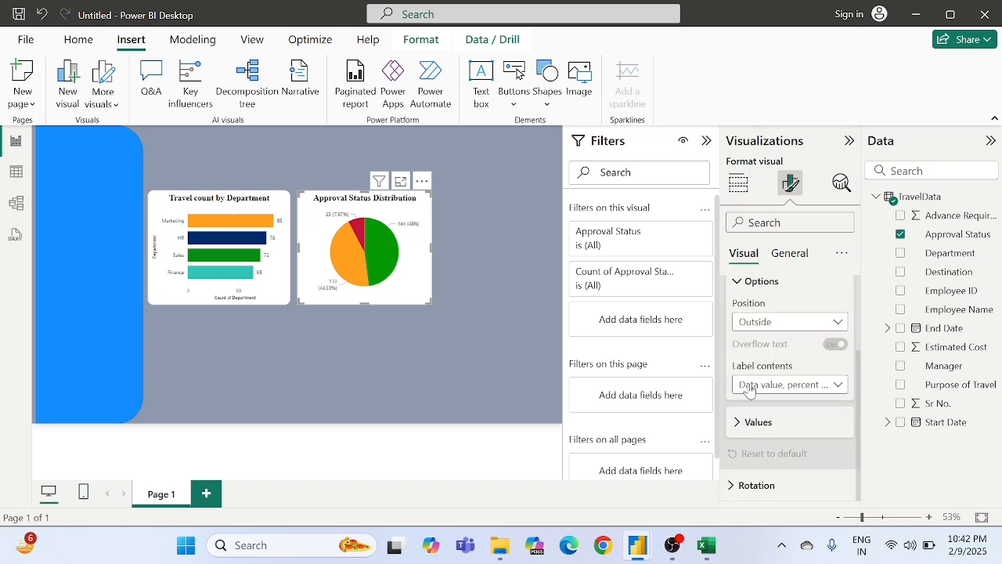
left_click(750, 389)
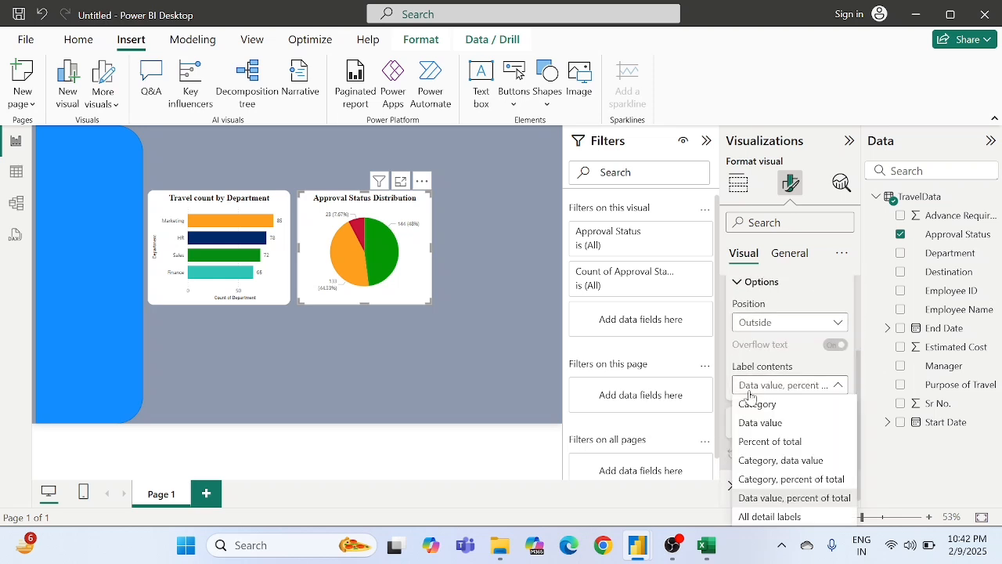
left_click(775, 479)
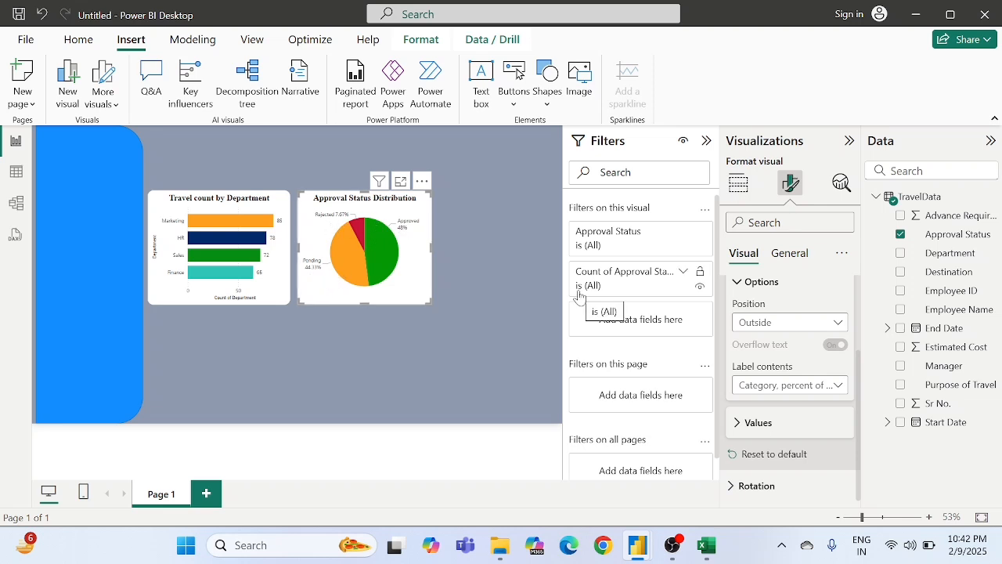
- Add an empty stacked column chart beside the pie chart and size it to match the pie chart's height
left_click(457, 220)
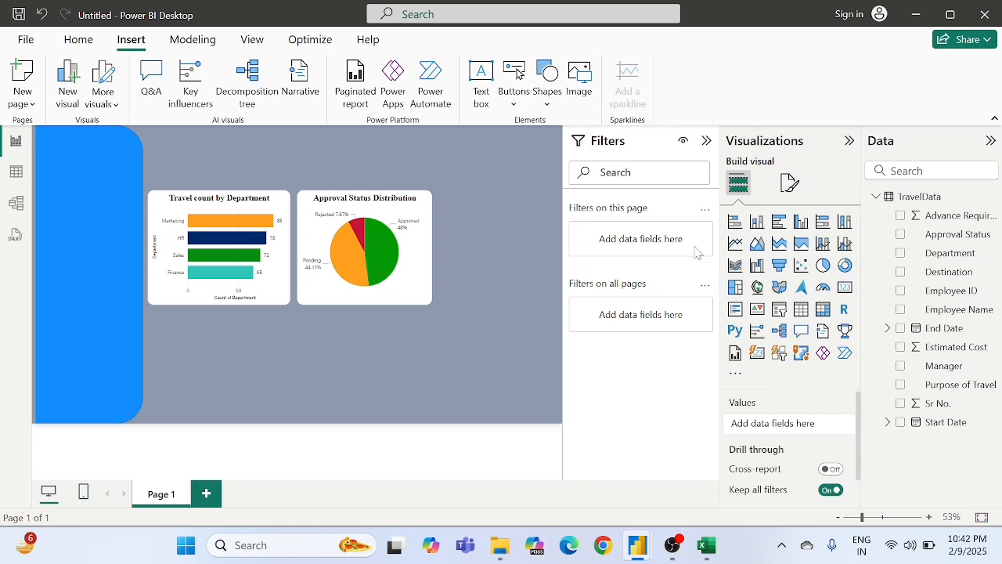
left_click(756, 222)
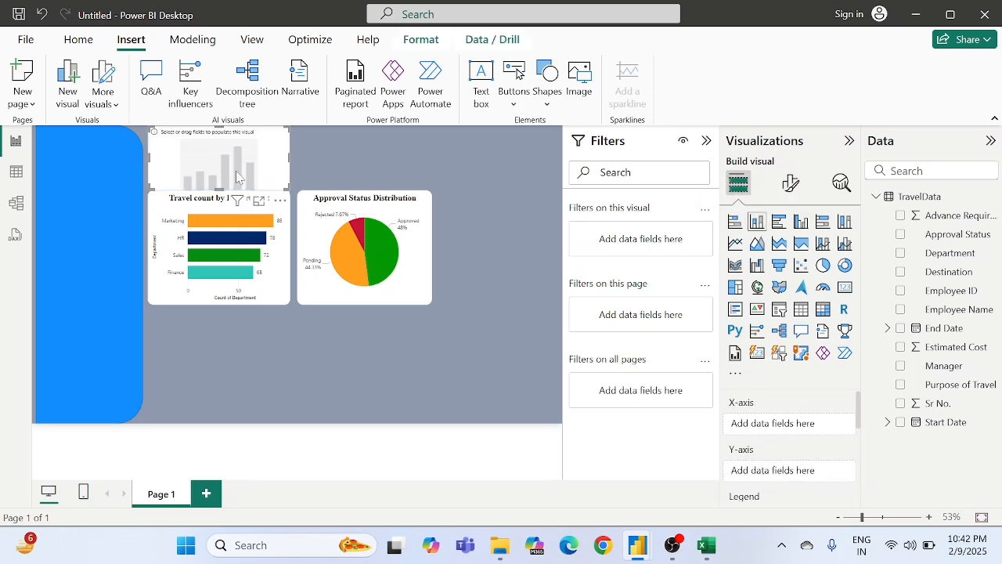
left_click_drag(237, 177, 499, 236)
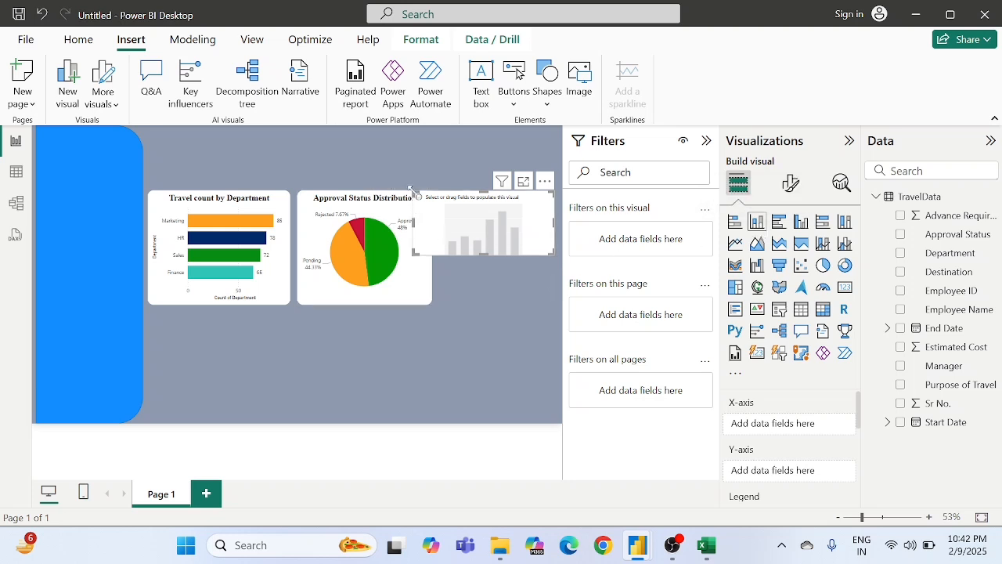
left_click_drag(412, 190, 433, 196)
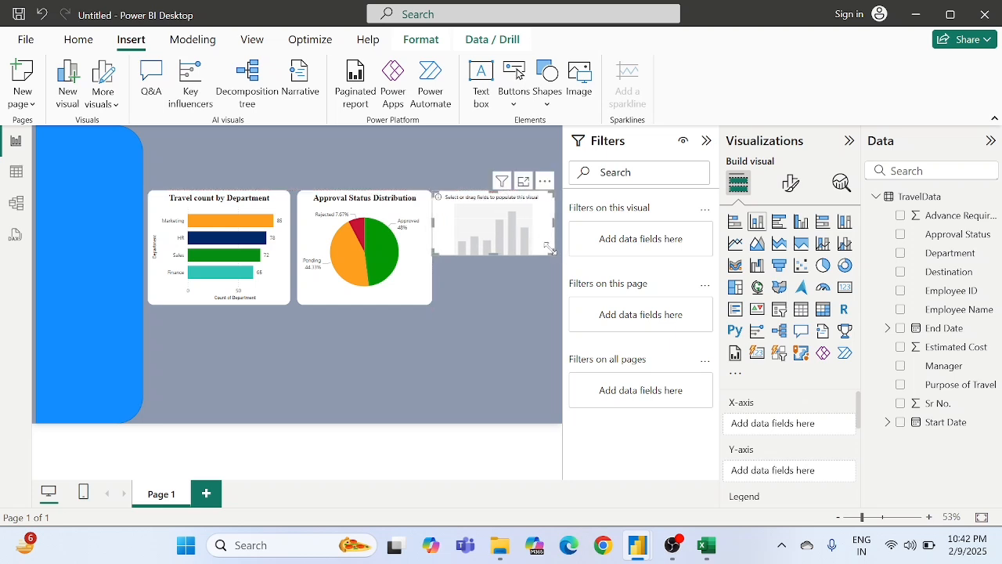
left_click_drag(552, 250, 552, 305)
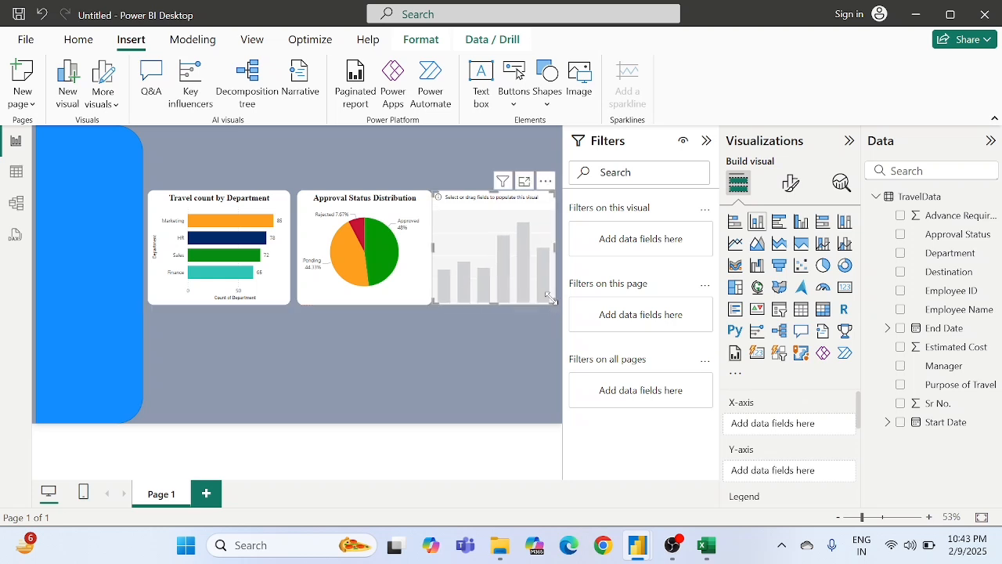
- Narrow the pie chart and the department bar chart slightly to leave gaps between the three visuals
left_click(415, 291)
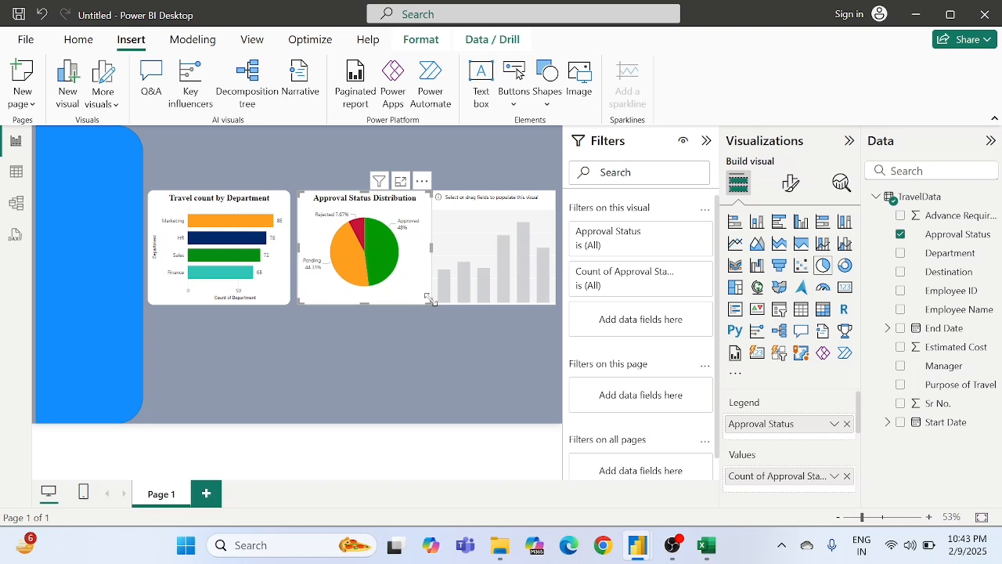
left_click_drag(429, 300, 423, 301)
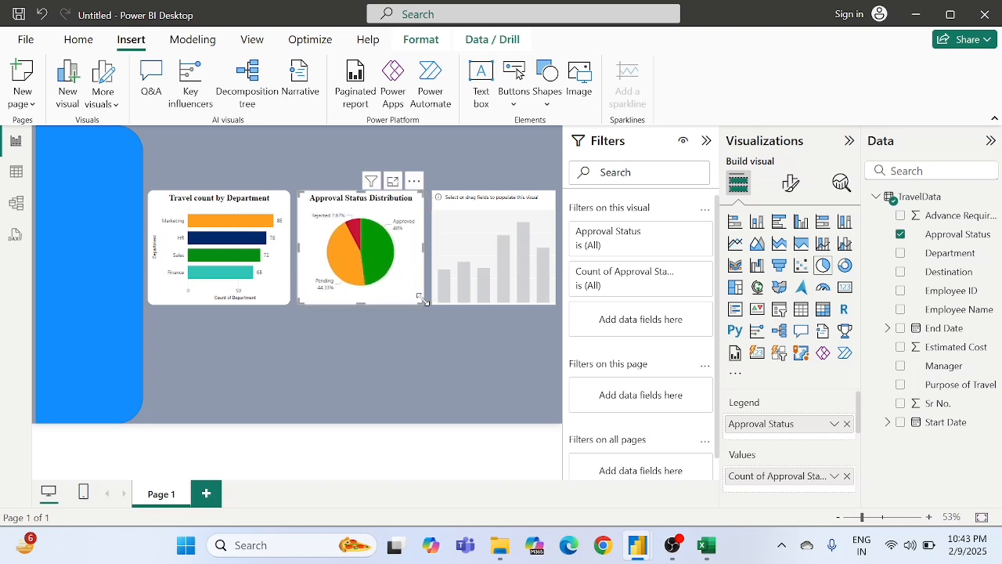
left_click(281, 287)
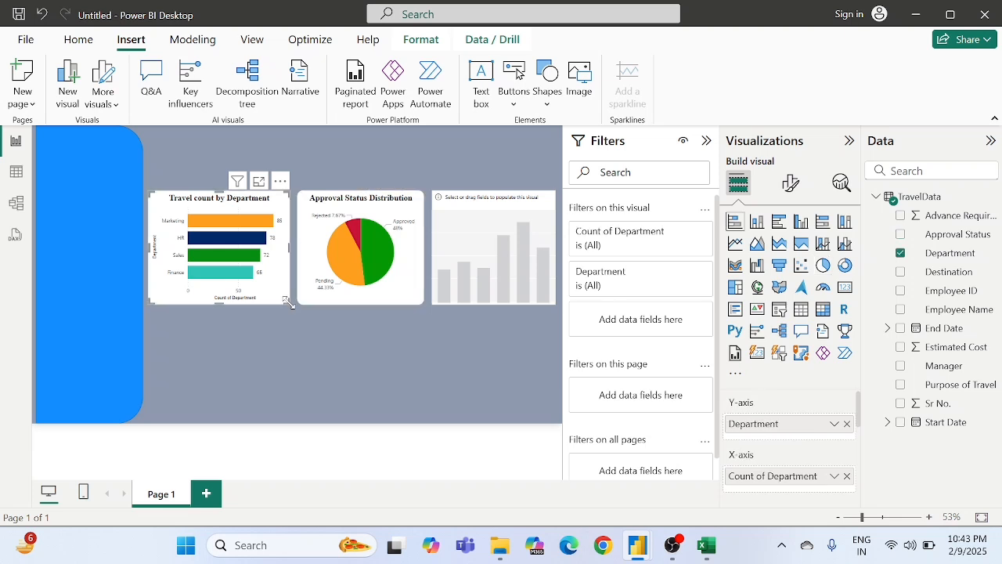
left_click_drag(288, 302, 285, 302)
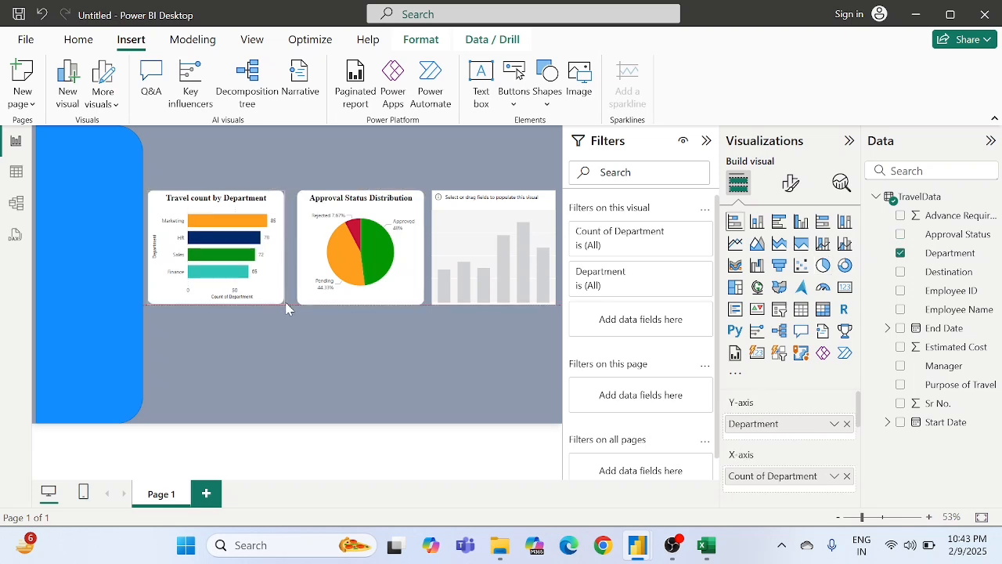
left_click(323, 288)
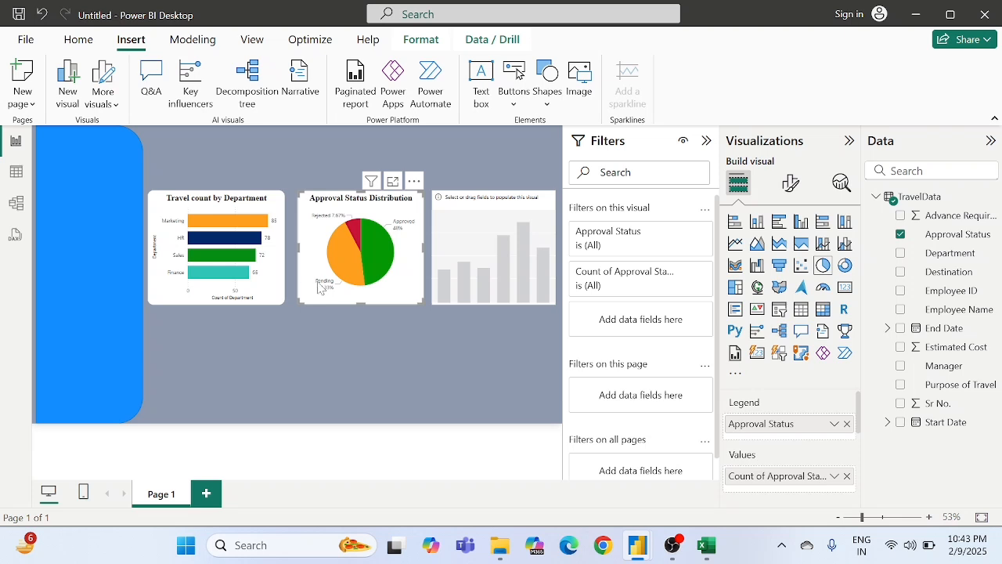
left_click(275, 295)
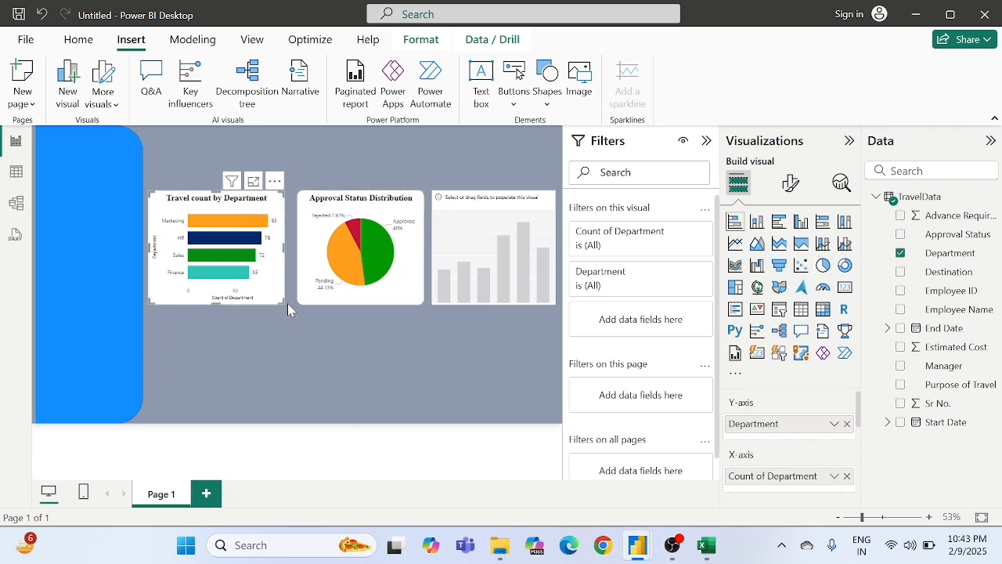
left_click_drag(284, 303, 289, 303)
- Nudge the pie chart slightly left and widen the empty column chart toward it to even out the spacing
left_click(335, 295)
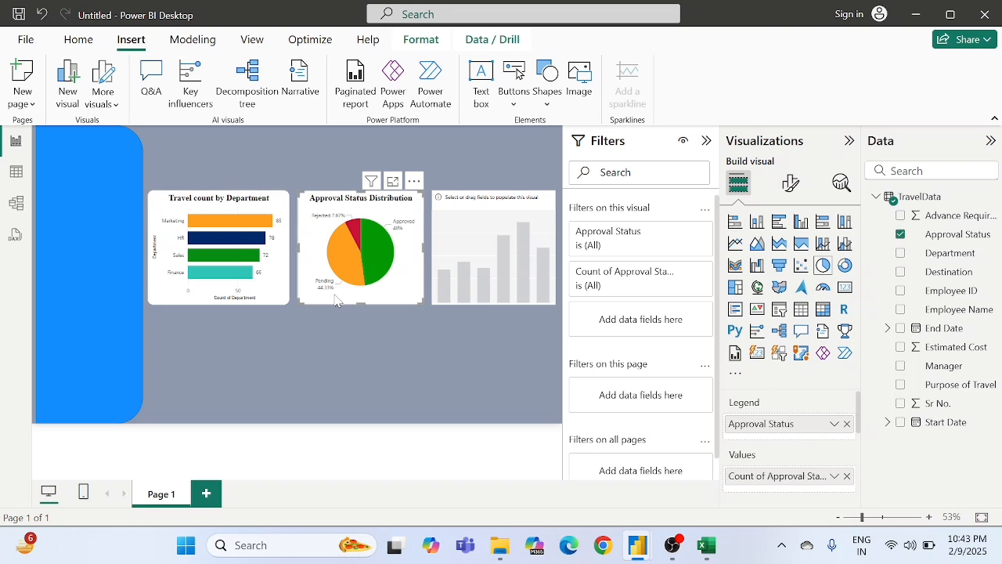
key("Left")
key("Left")
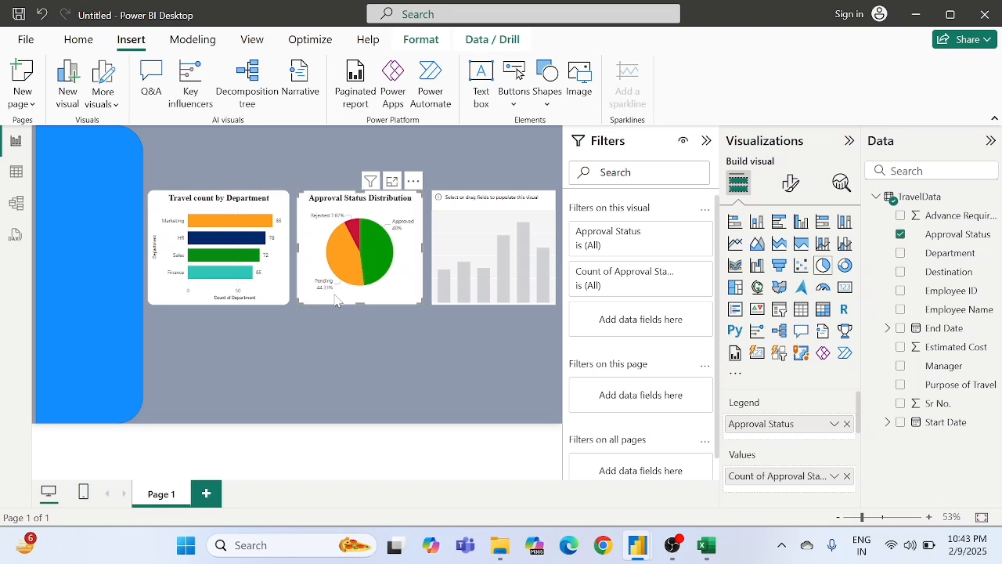
left_click(458, 280)
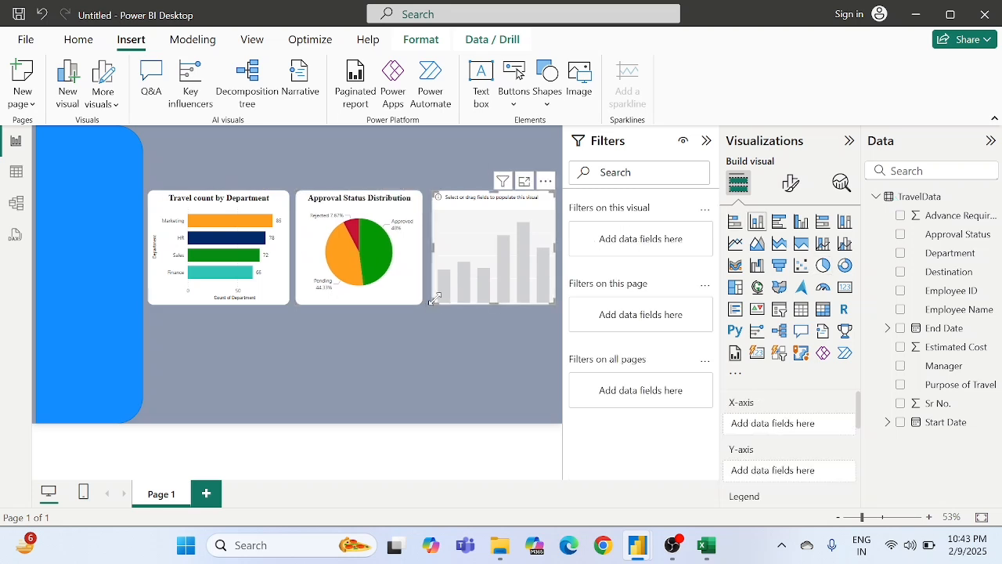
left_click_drag(435, 299, 433, 301)
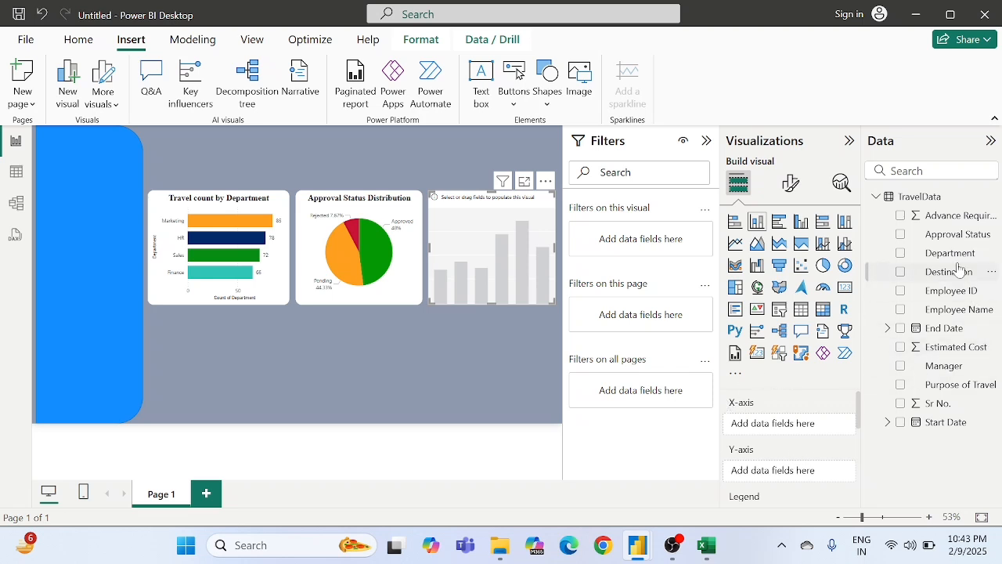
- Put Manager on the column chart's X-axis and the count of Manager on its Y-axis, leaving Department out
left_click_drag(935, 256, 794, 420)
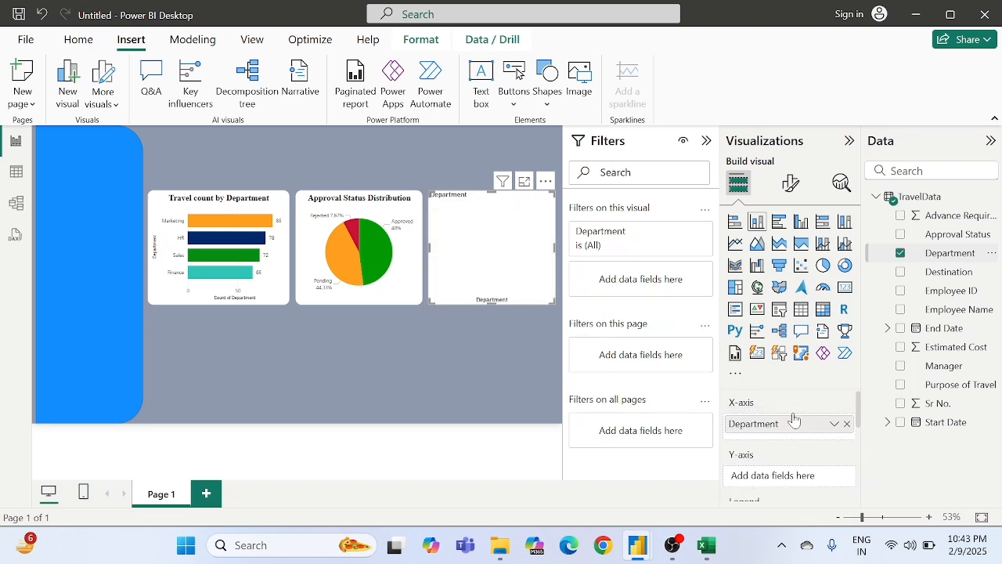
left_click(846, 425)
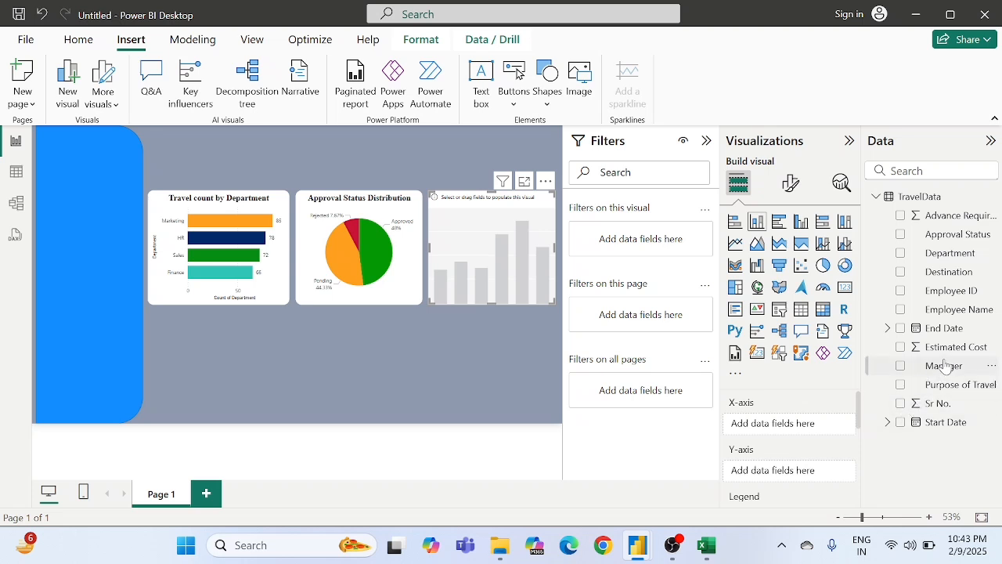
left_click_drag(944, 366, 786, 424)
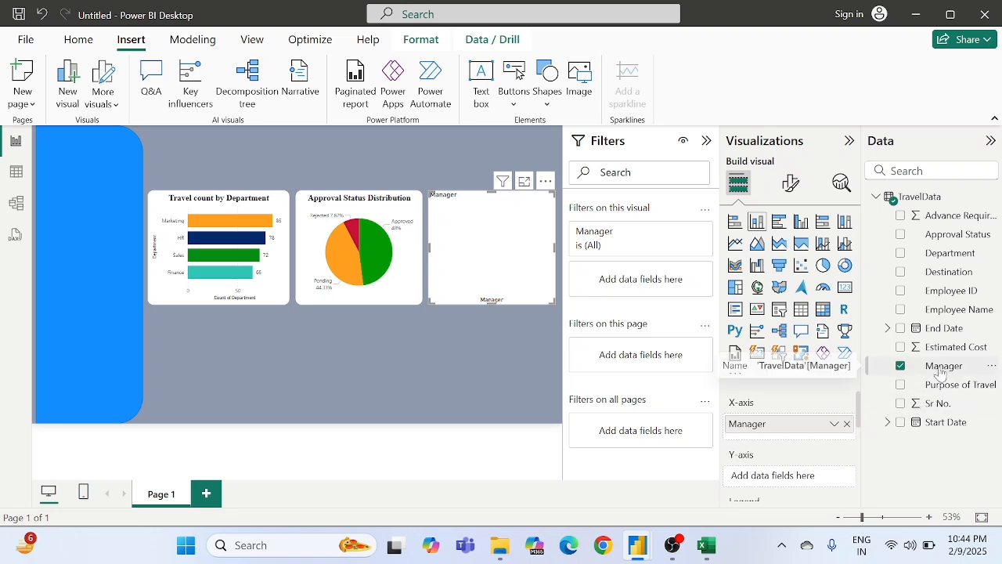
left_click_drag(941, 373, 786, 484)
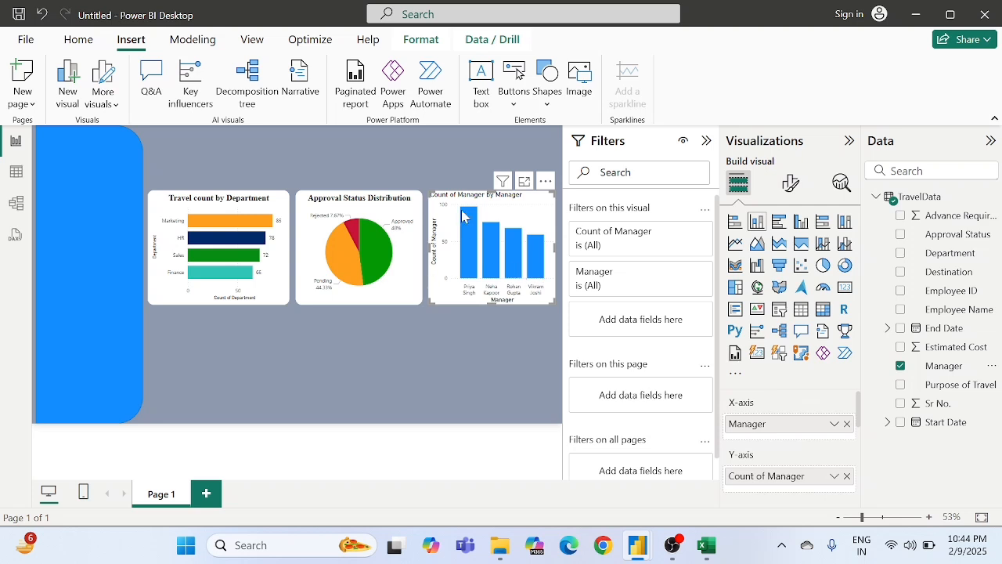
- Change the manager column chart's title text to "Travel count by Manager"
left_click(790, 185)
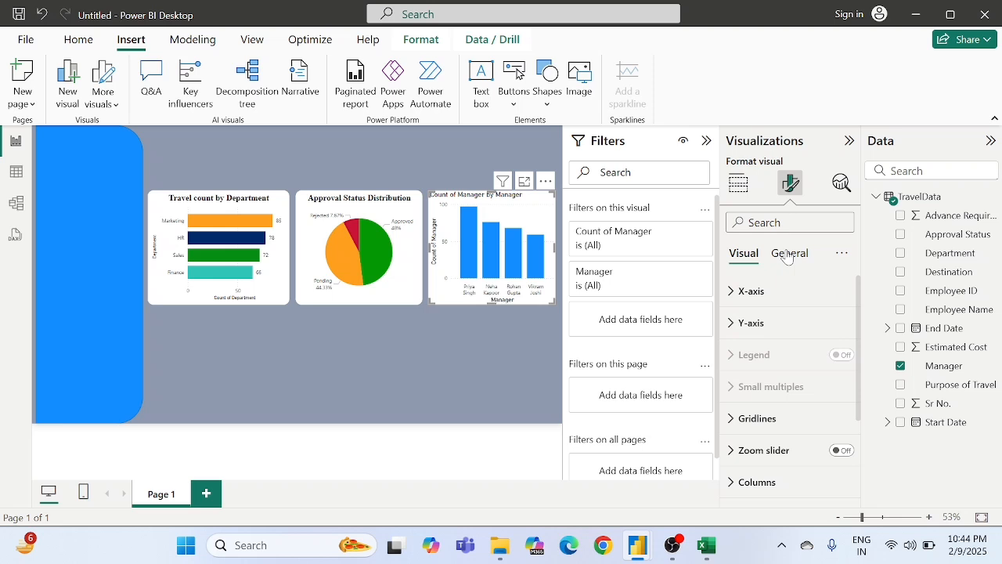
left_click(788, 255)
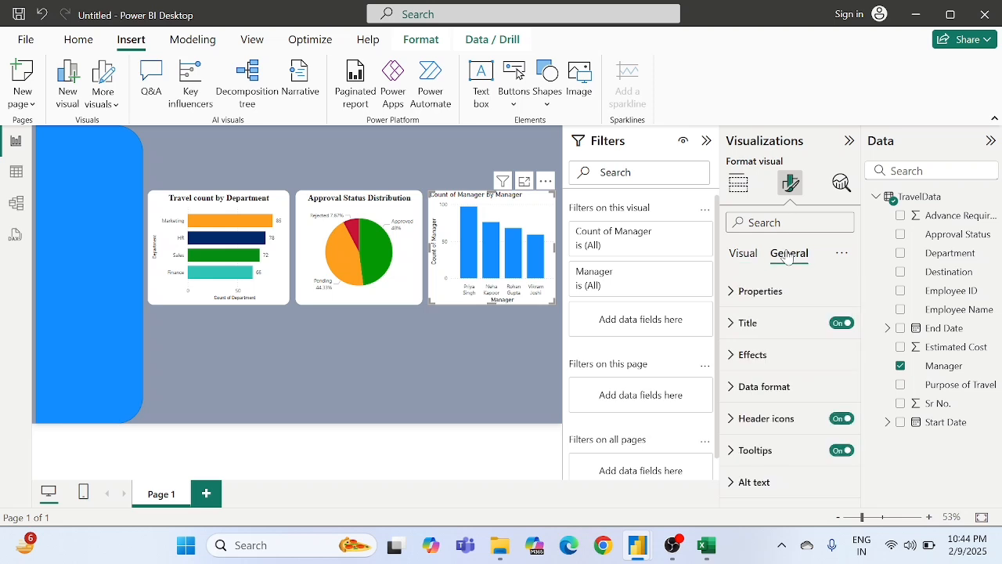
left_click(761, 321)
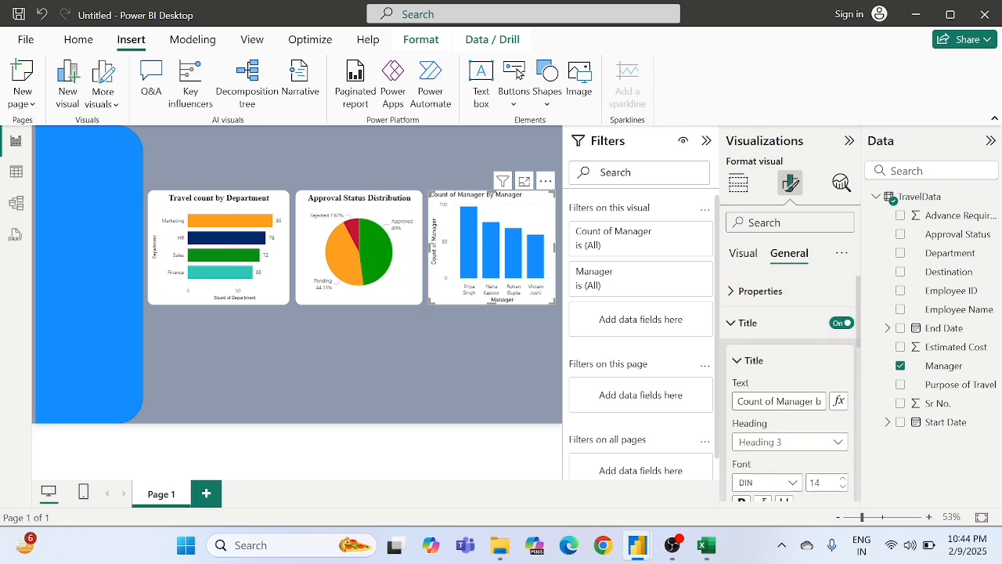
left_click_drag(776, 401, 731, 395)
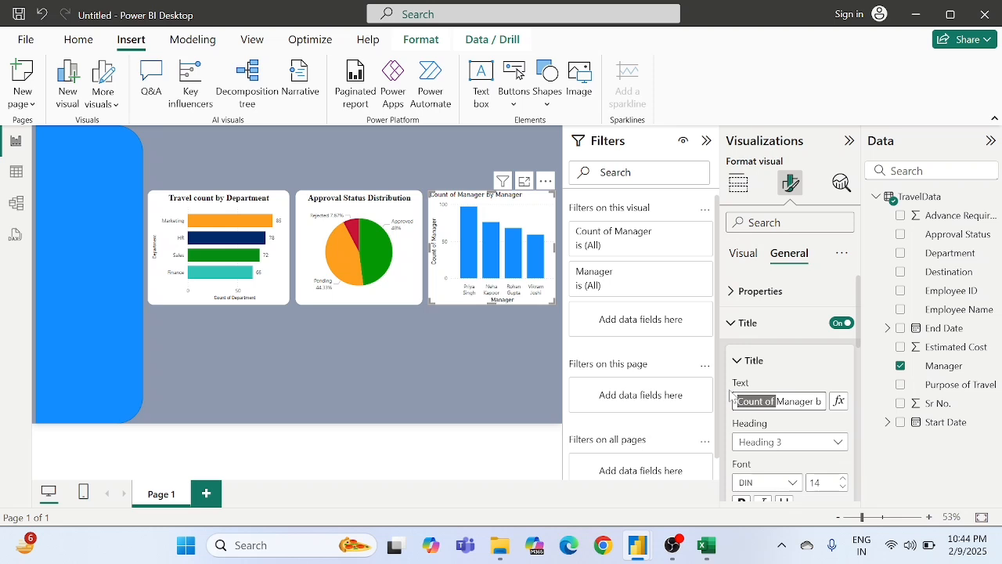
key("BackSpace")
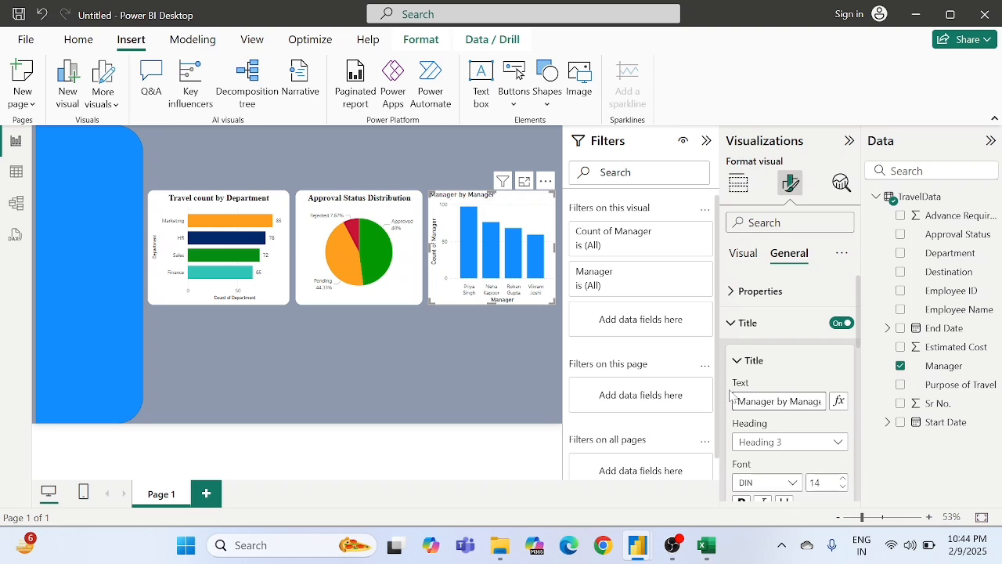
key("End")
key("Delete")
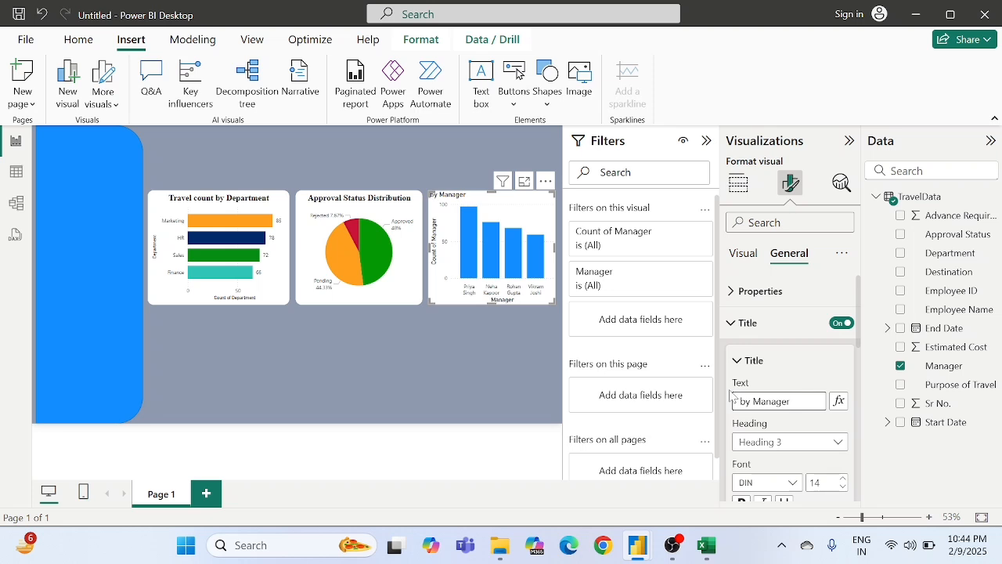
type("Tr")
type("avel cou")
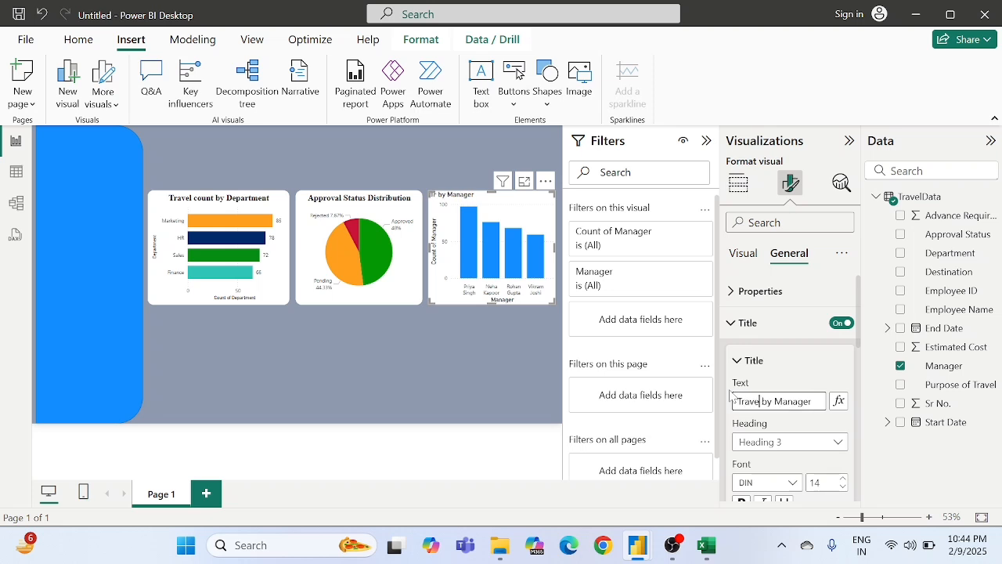
type("nt")
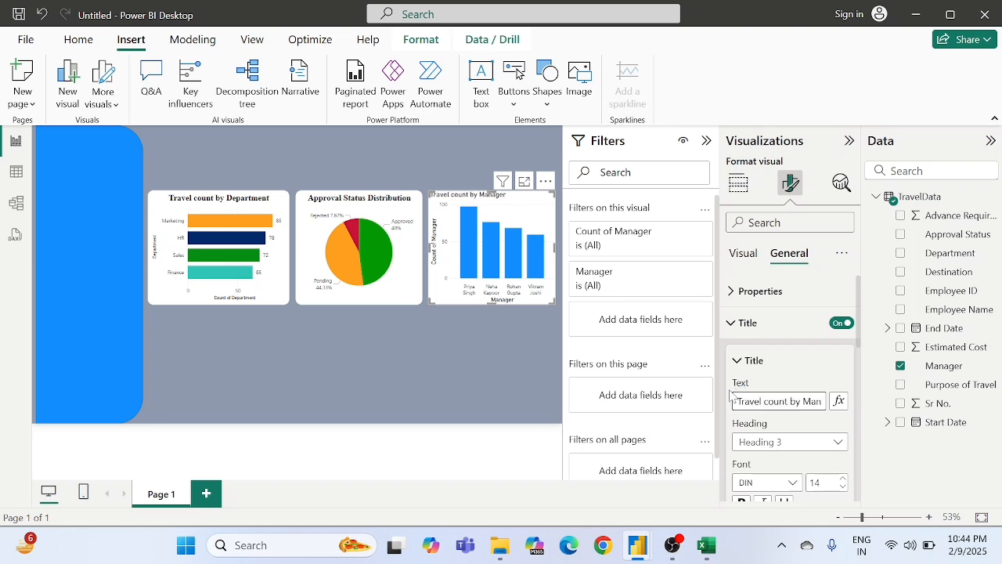
- Format the manager chart's title as bold Times New Roman at size 15
left_click(788, 369)
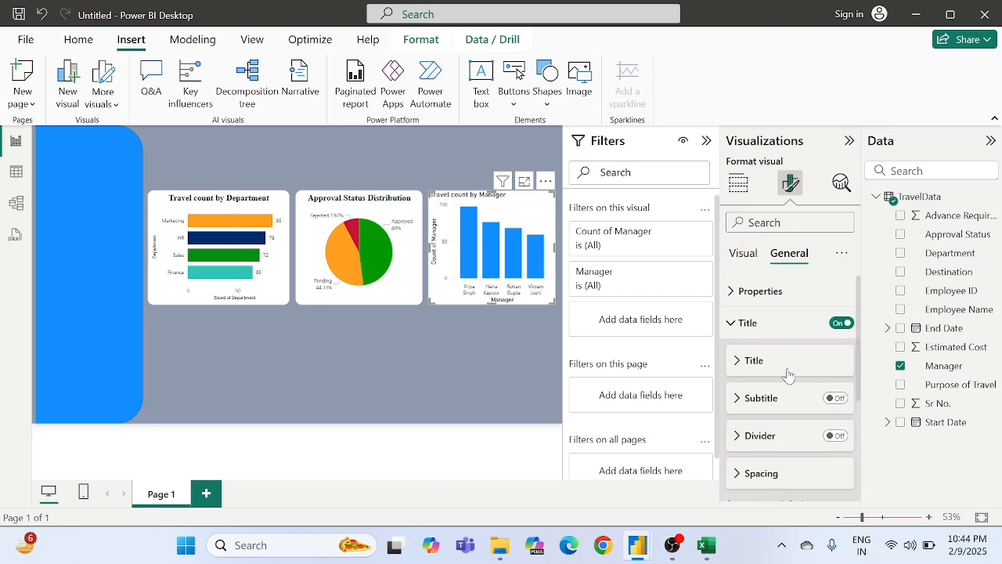
left_click(787, 361)
scroll(787, 374, "down", 1)
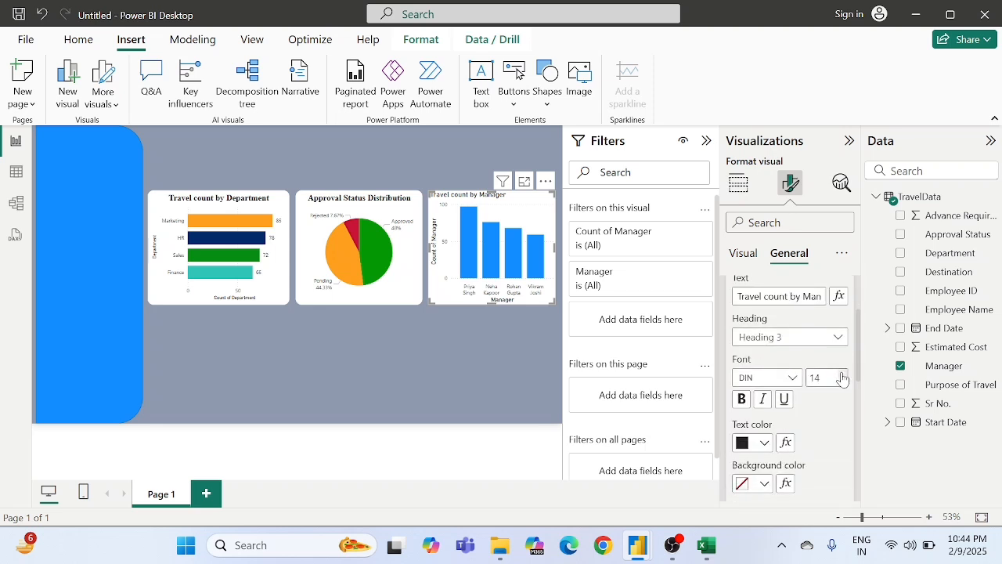
left_click(771, 378)
key("t")
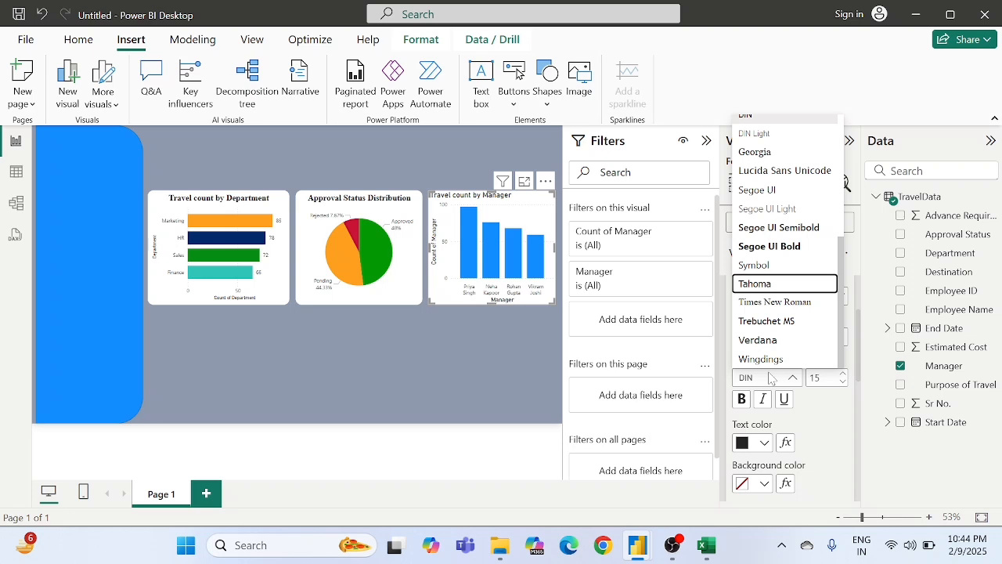
key("t")
key("Return")
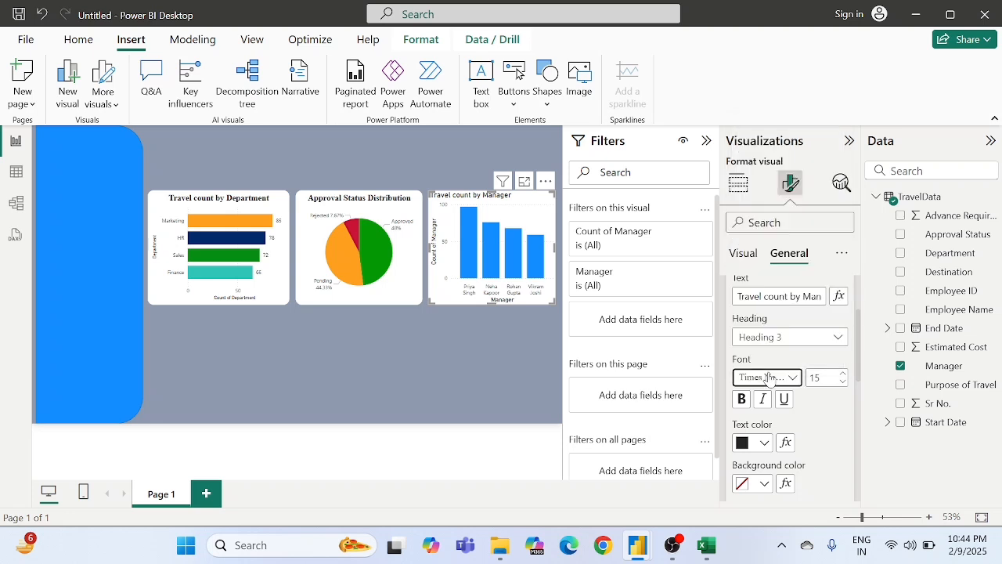
left_click(742, 401)
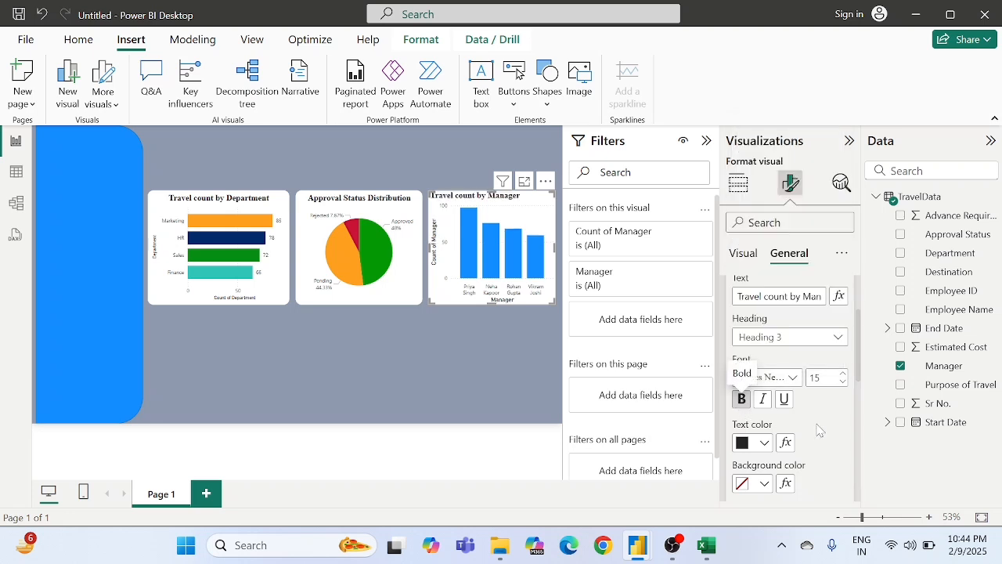
- Give the manager chart a white visual border with 14 px rounded corners
scroll(818, 427, "down", 5)
scroll(817, 430, "down", 3)
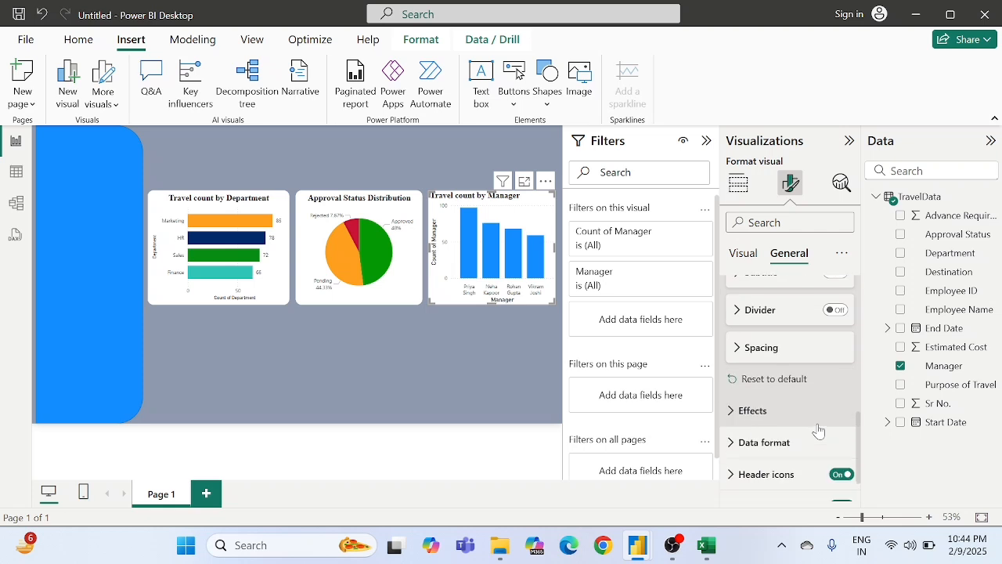
left_click(774, 363)
scroll(774, 363, "down", 3)
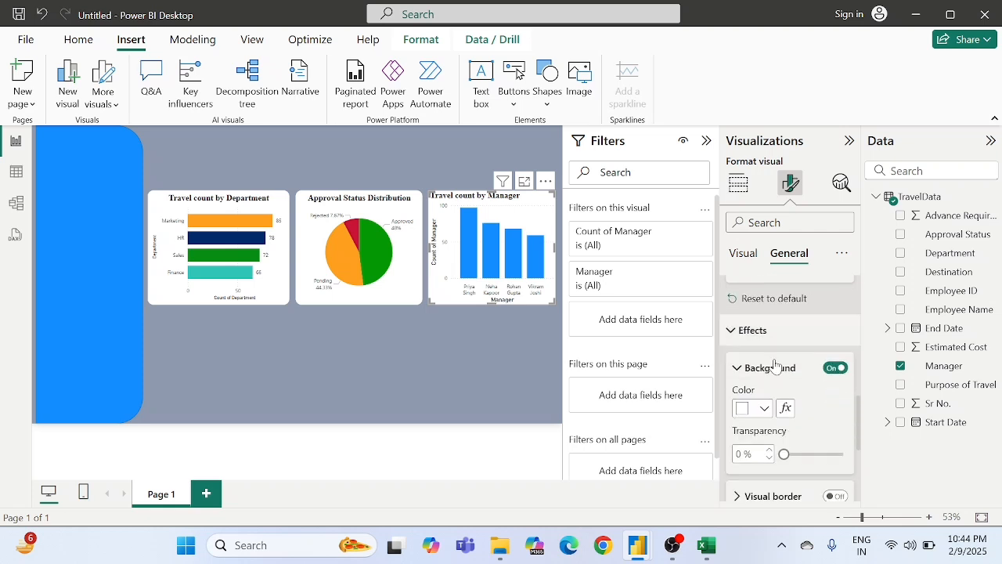
scroll(813, 407, "down", 1)
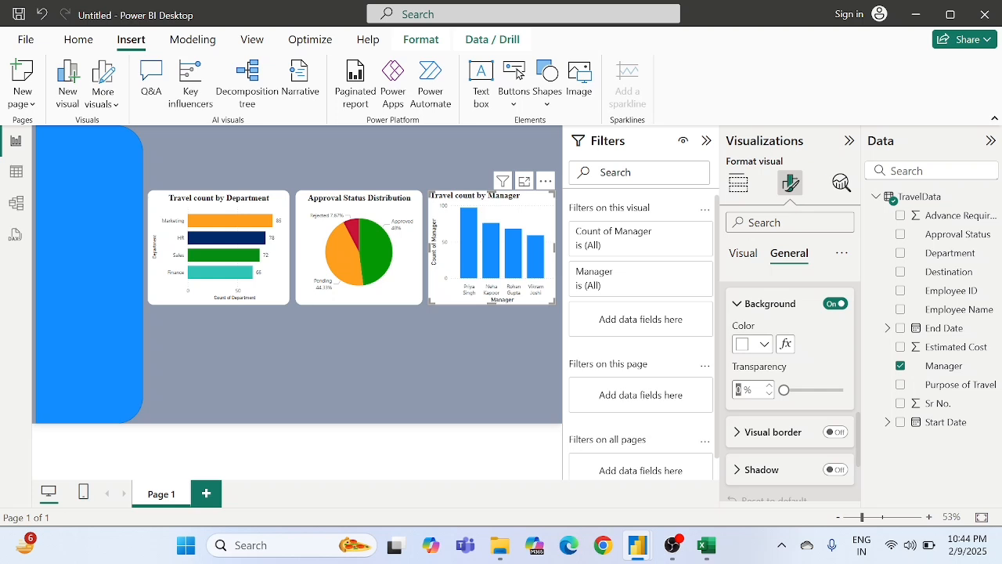
scroll(837, 360, "down", 3)
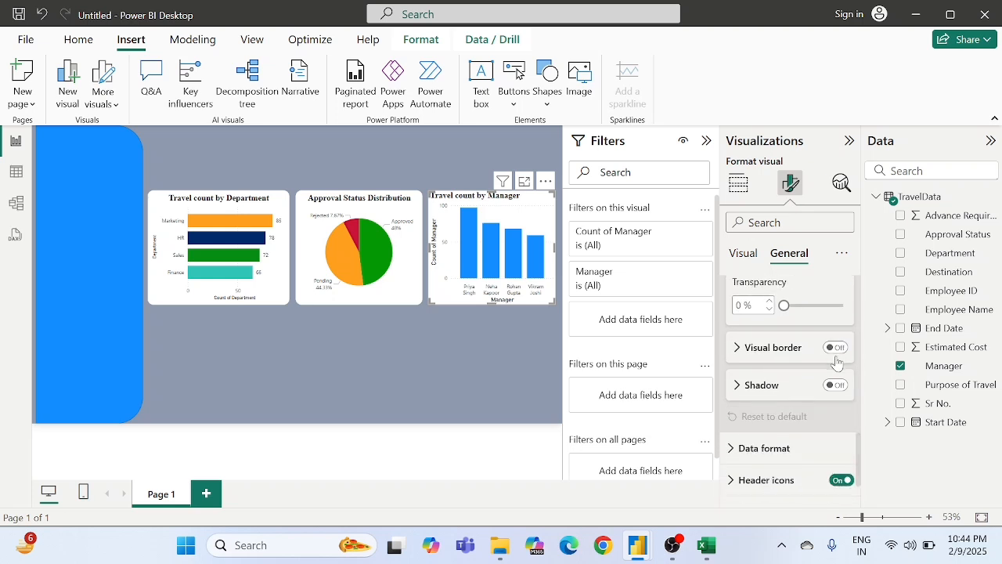
left_click(837, 348)
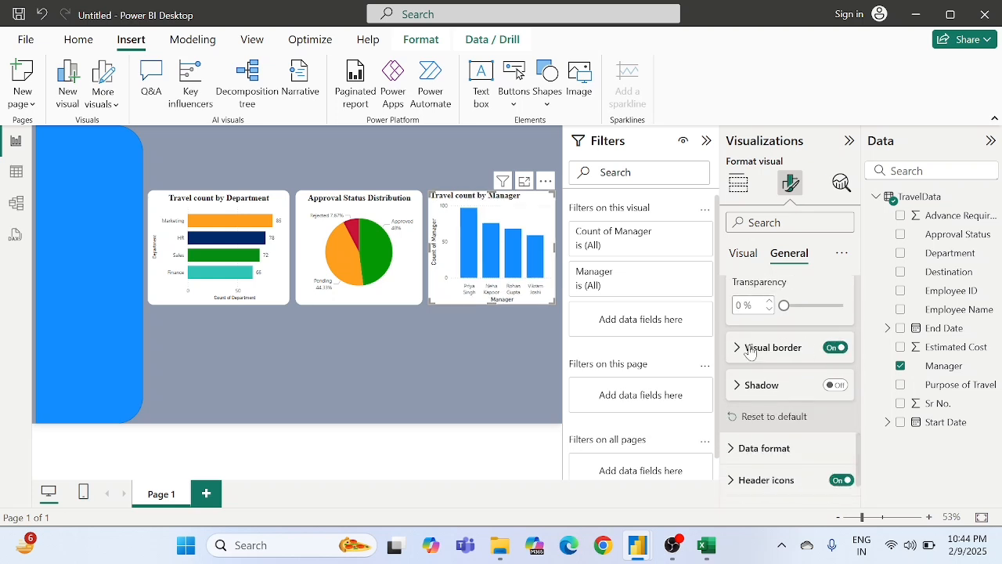
left_click(752, 348)
left_click(752, 345)
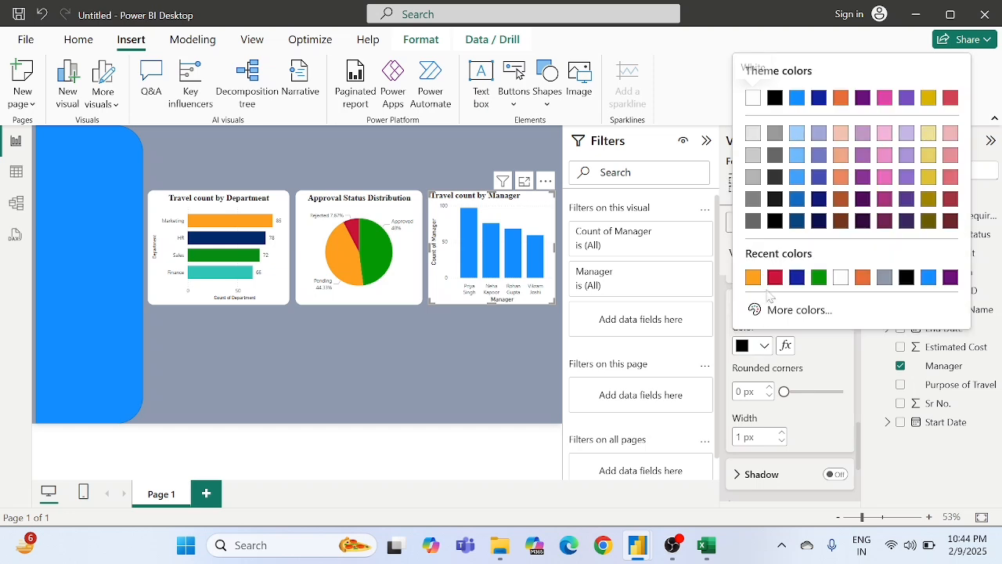
left_click(846, 278)
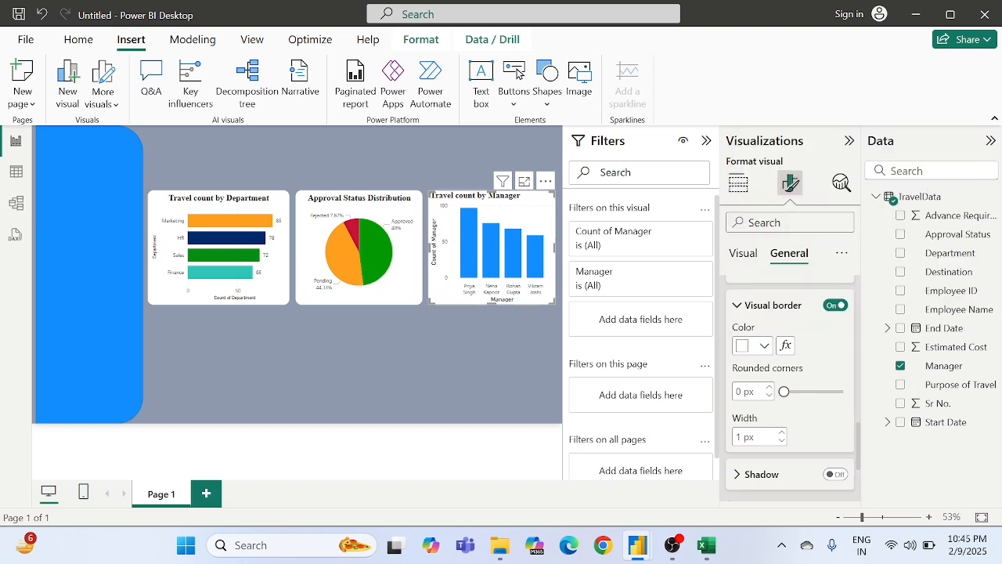
type("14")
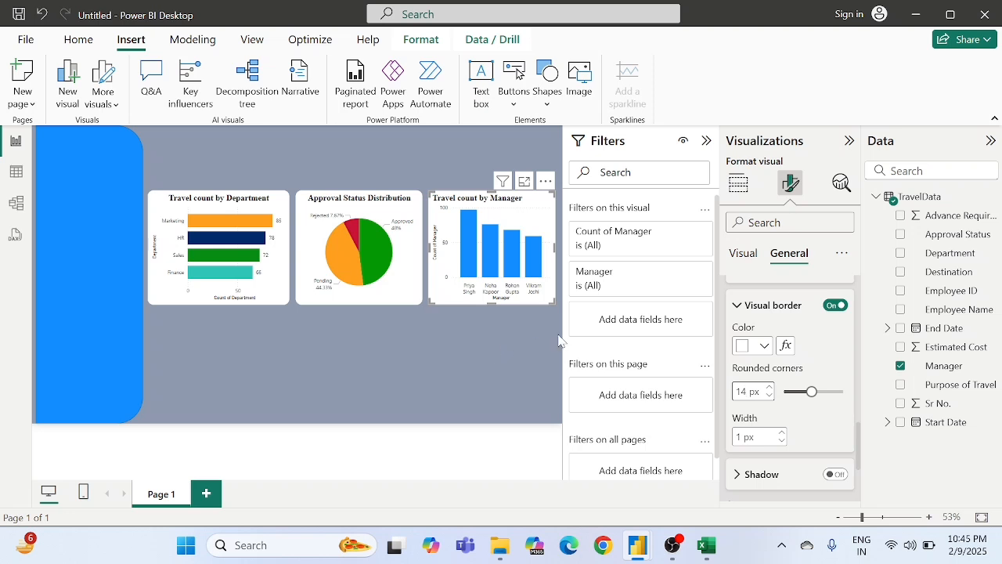
- Centre the manager chart's title and turn on its data labels
scroll(793, 327, "up", 2)
scroll(793, 327, "up", 5)
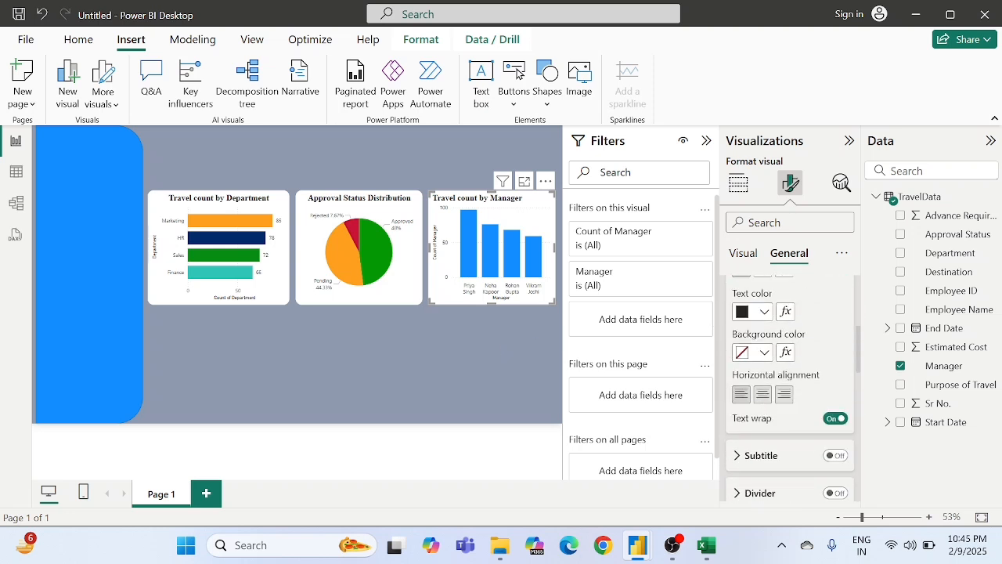
scroll(792, 333, "up", 3)
scroll(810, 371, "down", 1)
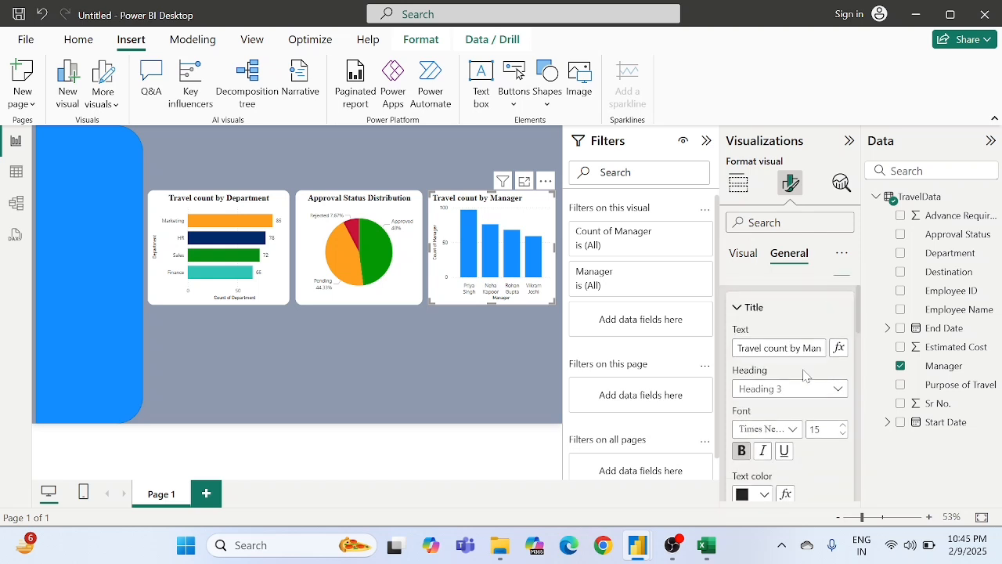
scroll(770, 372, "down", 2)
scroll(772, 375, "down", 3)
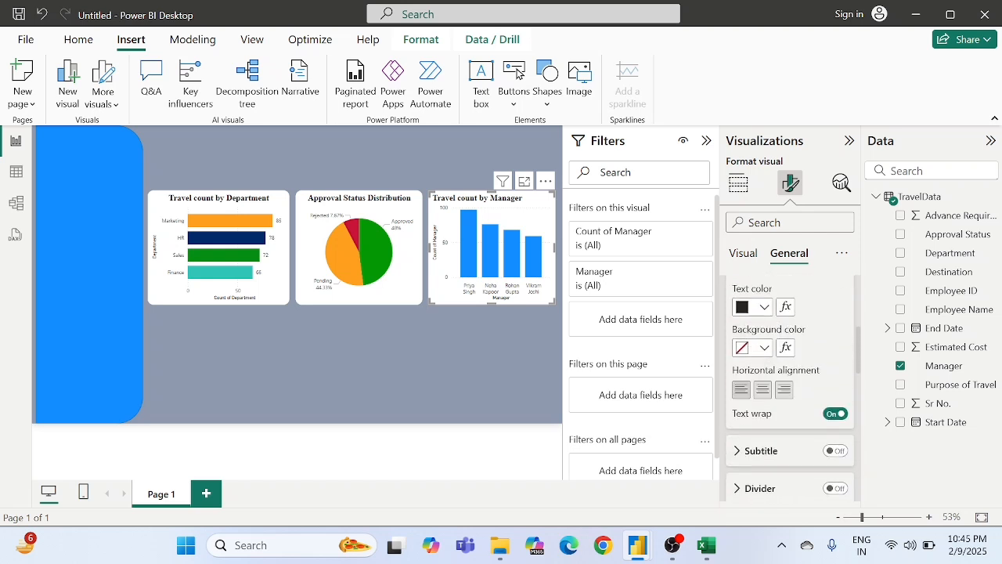
left_click(764, 391)
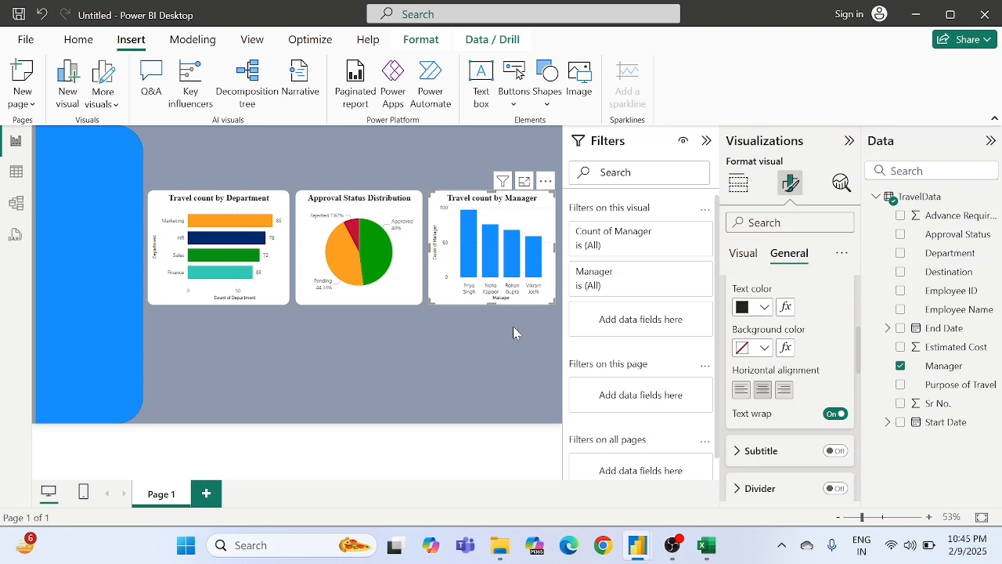
left_click(744, 254)
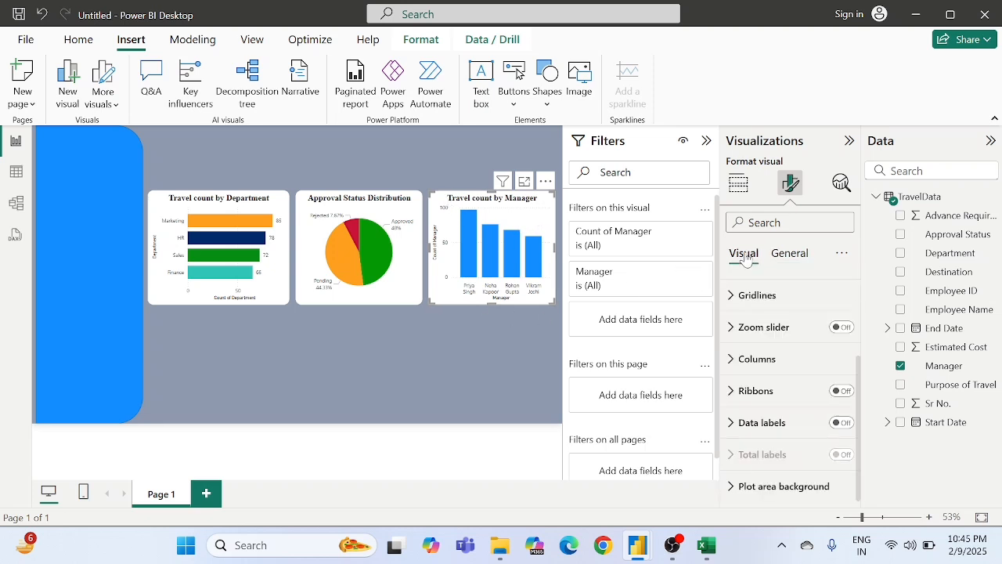
left_click(844, 427)
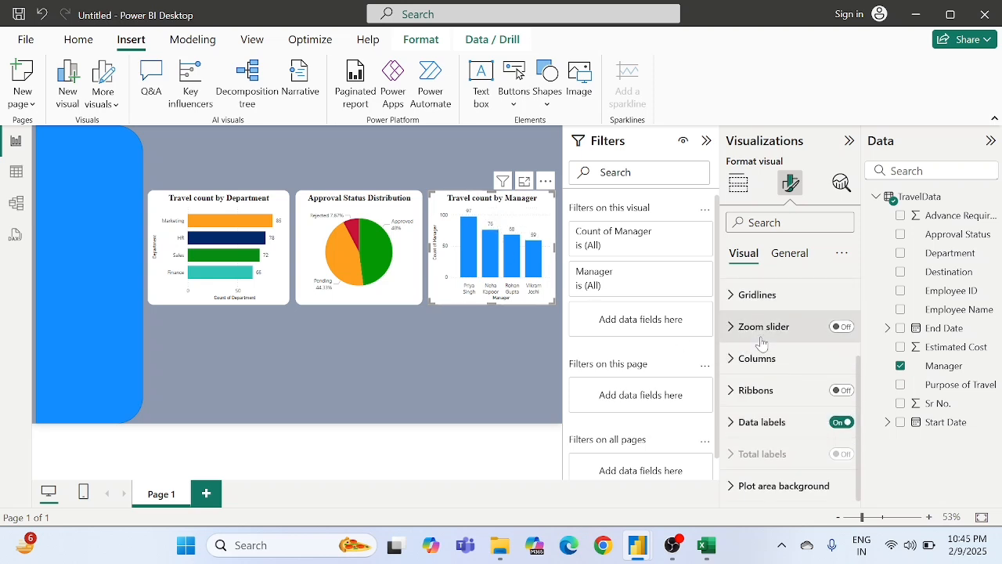
- Try the ribbons and zoom slider options on the manager chart, switching both off again
left_click(845, 393)
left_click(846, 392)
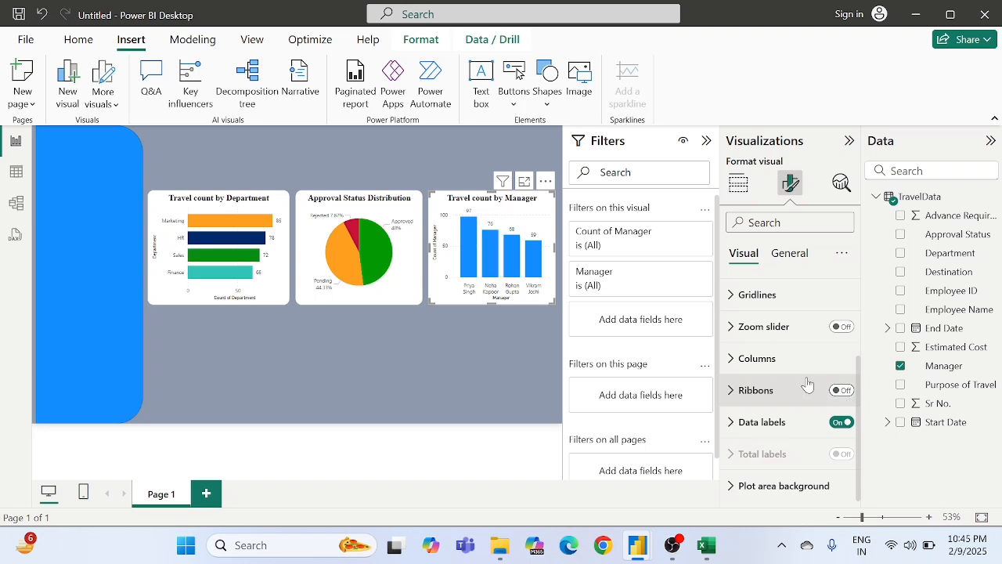
left_click(842, 327)
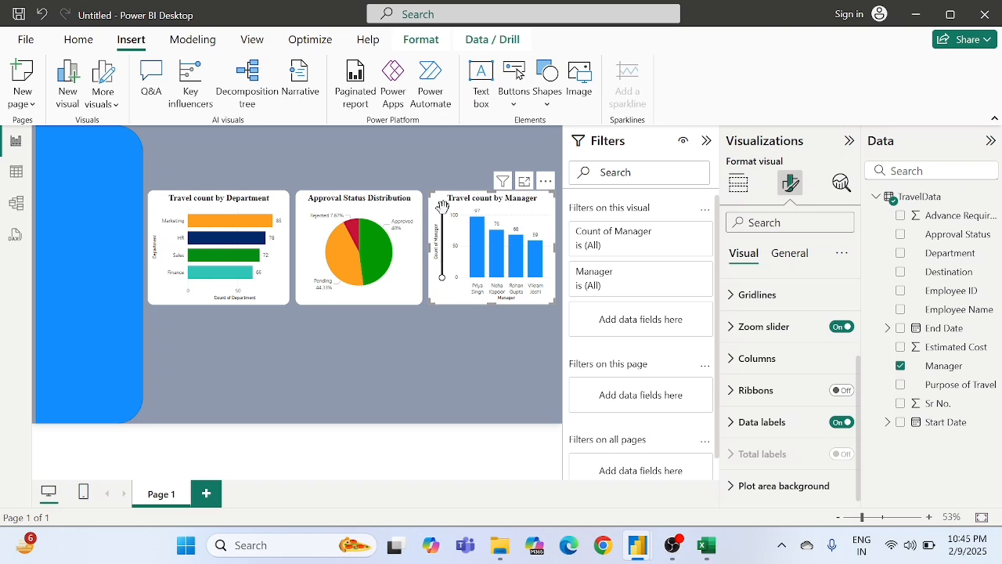
mouse_move(442, 209)
left_mouse_down()
mouse_move(441, 264)
mouse_move(439, 212)
left_mouse_up()
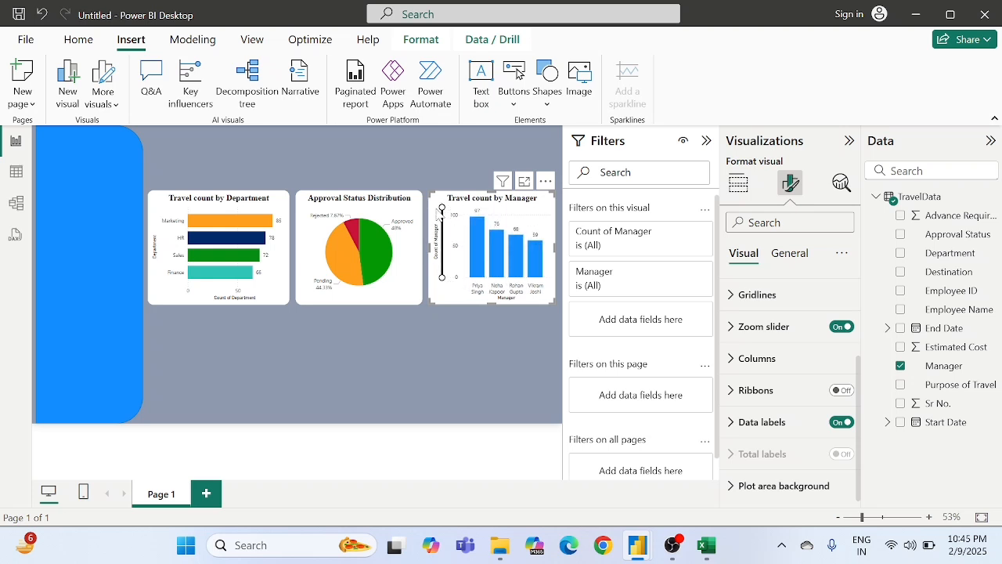
left_click(838, 326)
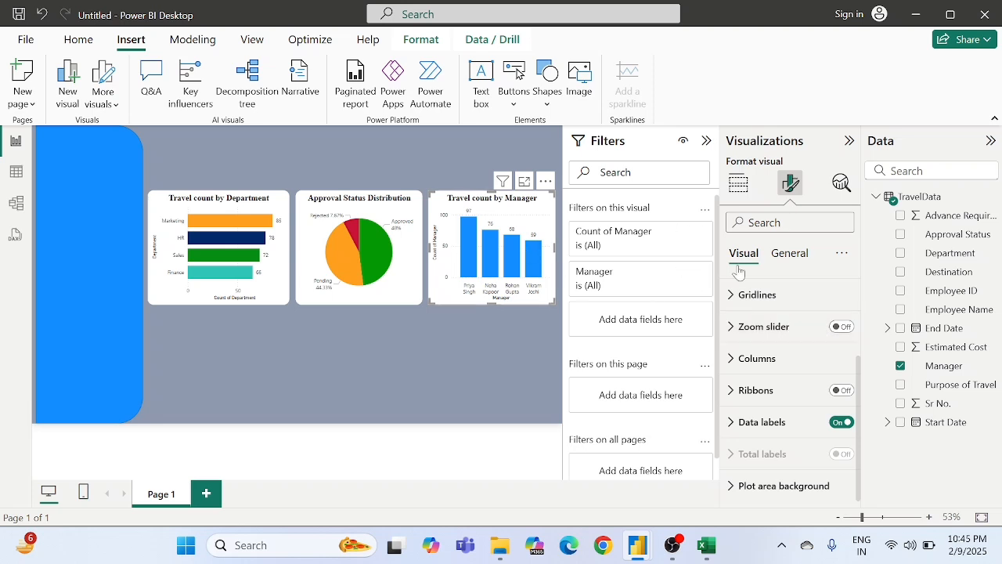
- Set up rules-based conditional colours for the manager chart's columns, based on the First Manager field
scroll(791, 354, "up", 3)
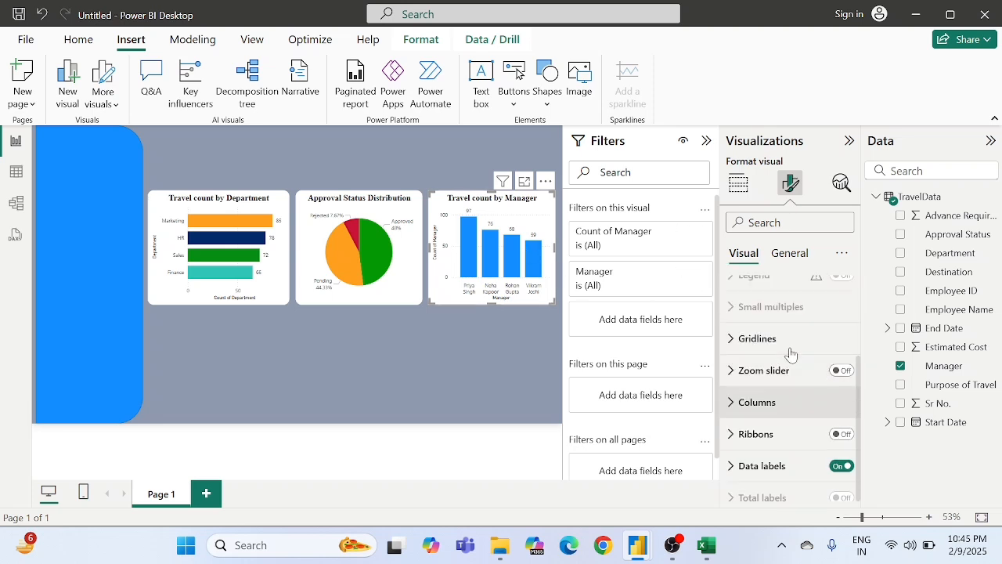
scroll(781, 368, "down", 2)
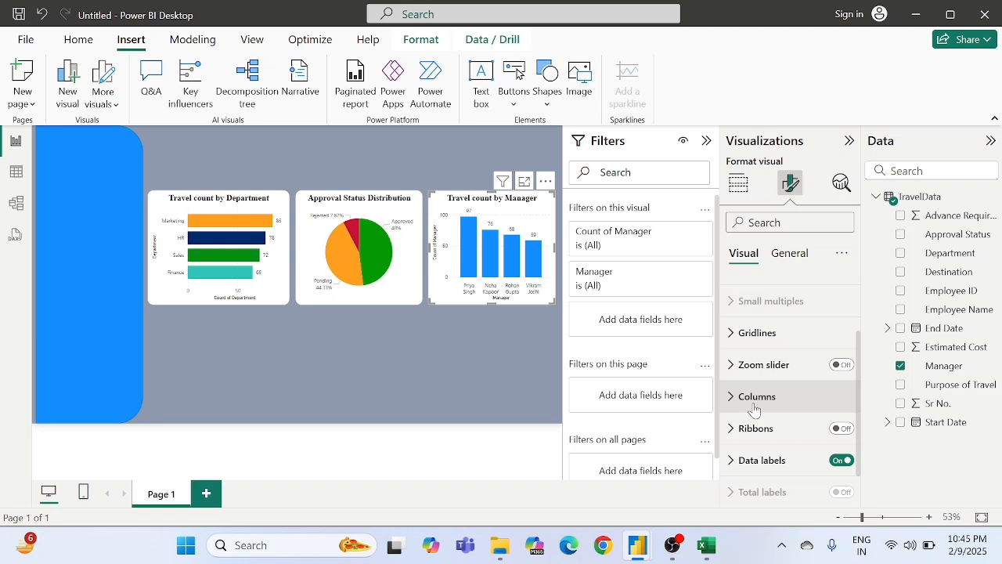
left_click(753, 398)
scroll(754, 404, "down", 3)
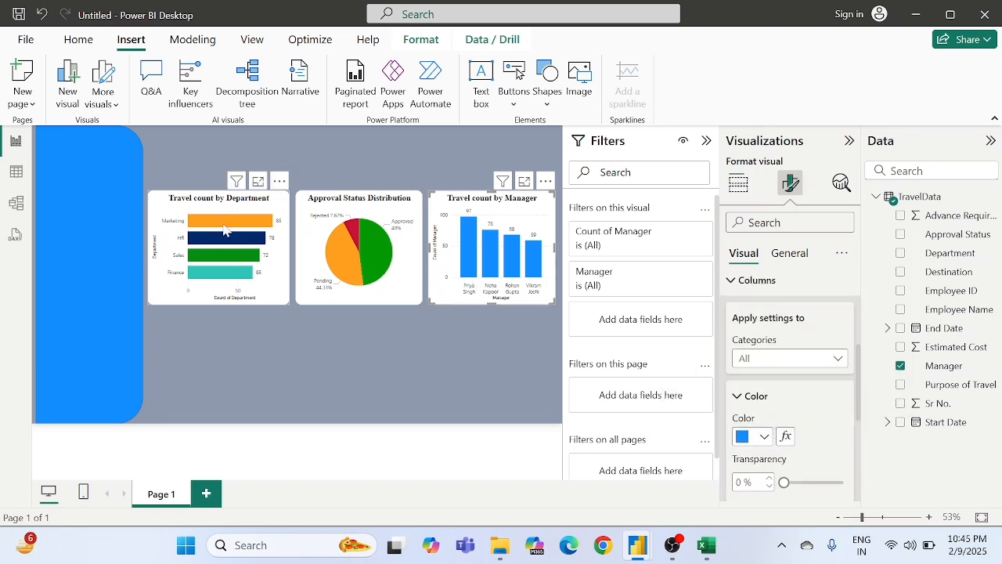
left_click(785, 439)
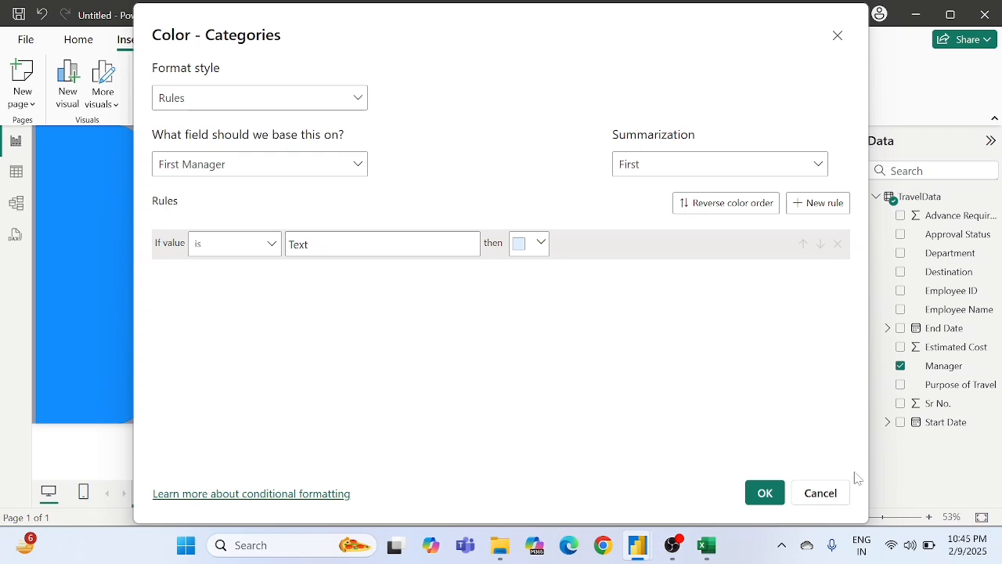
- Switch to the TravelData workbook in Excel and copy the manager's name in cell L2
left_click(711, 555)
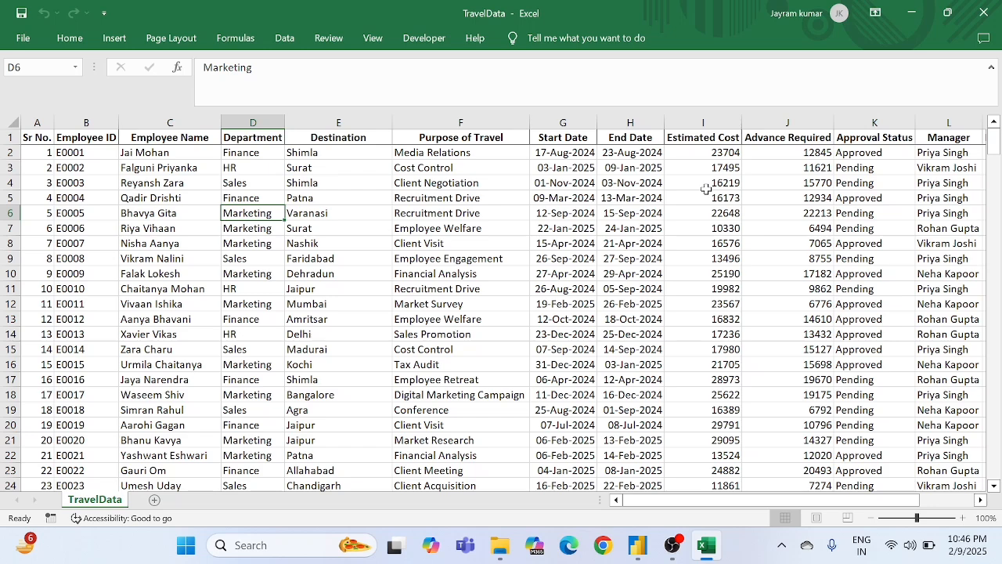
scroll(835, 191, "right", 2)
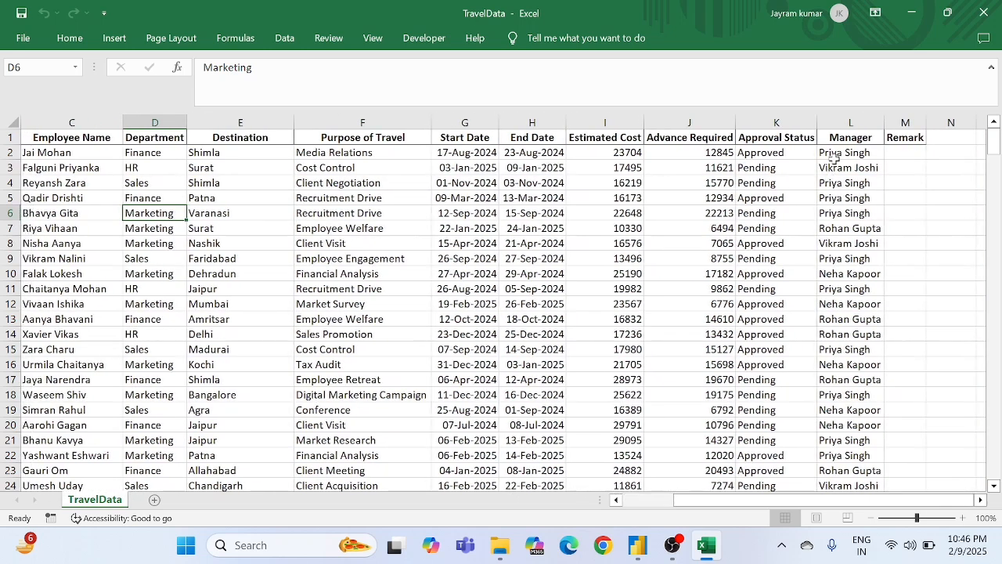
left_click_drag(839, 153, 842, 186)
left_click(848, 243)
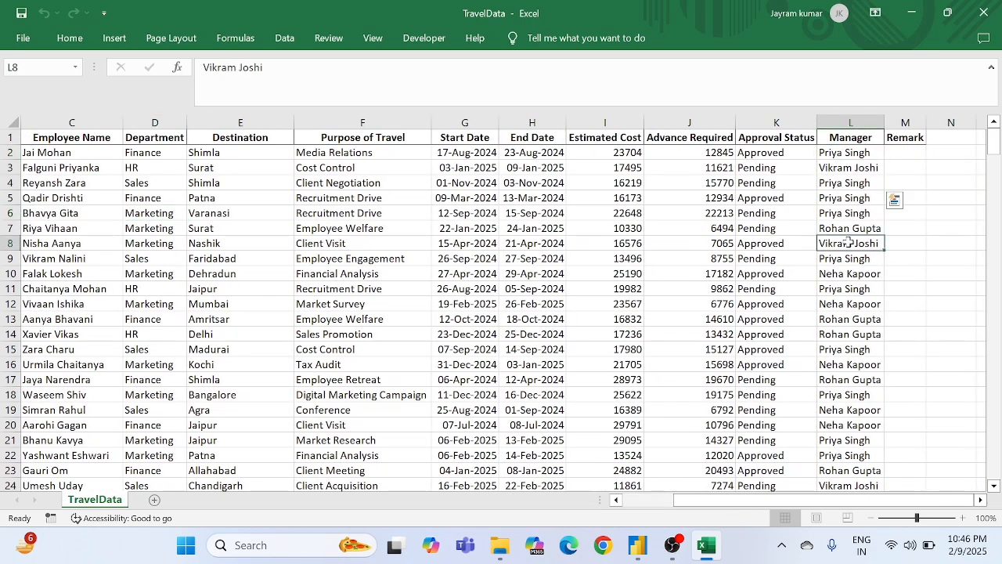
left_click(840, 154)
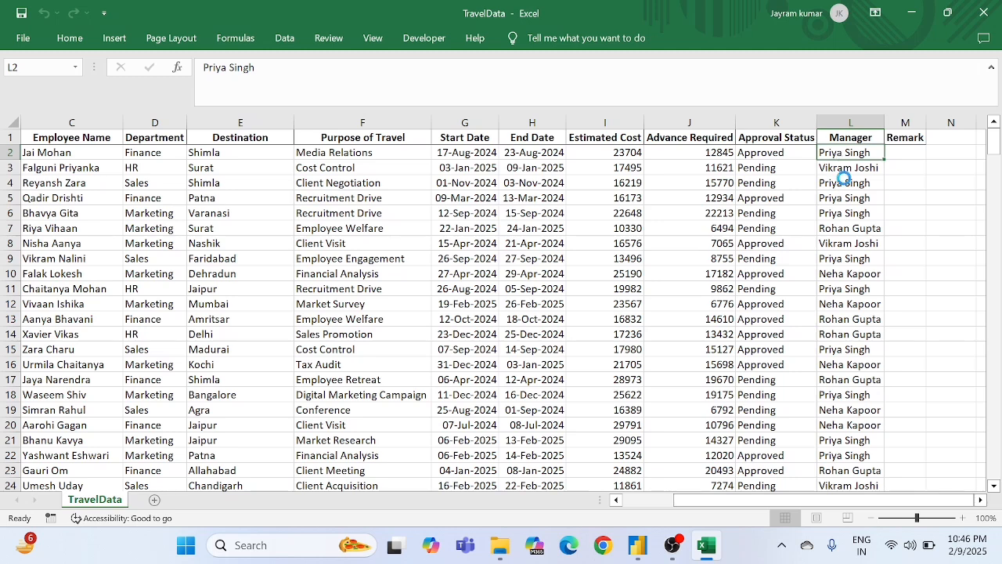
key("ctrl+c")
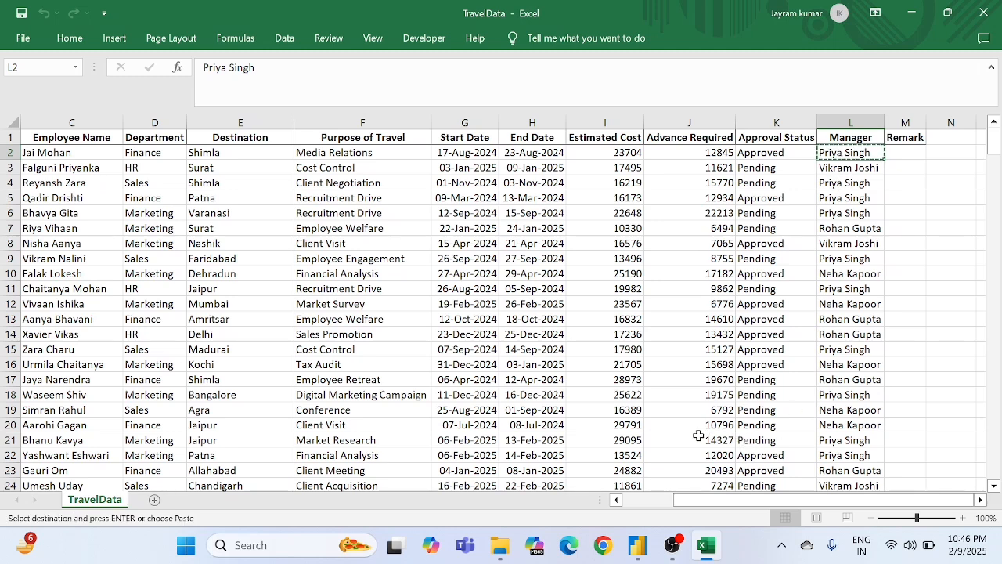
- Switch back to Power BI and paste the copied manager's name as the first colour rule's value
key("alt+Tab")
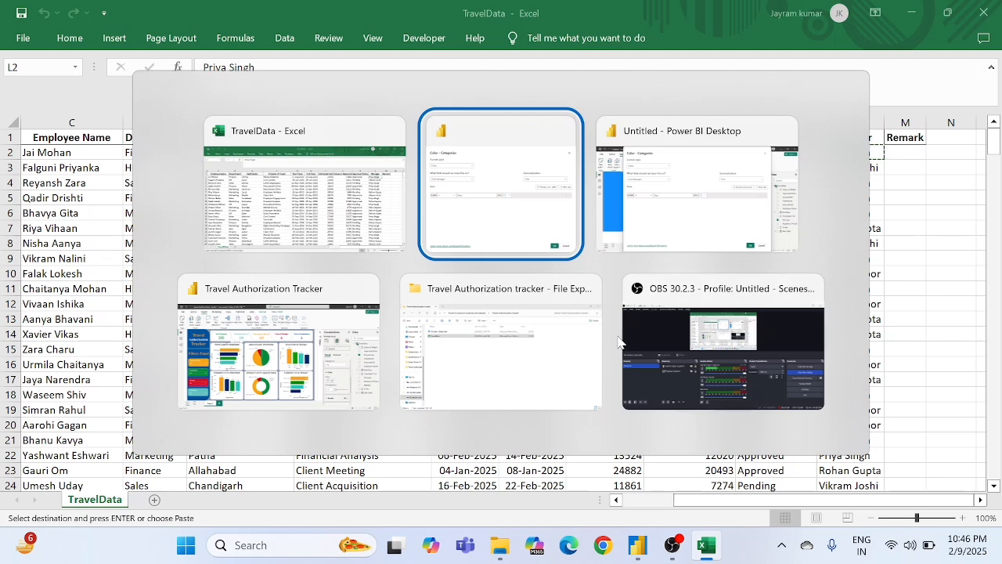
left_click(667, 225)
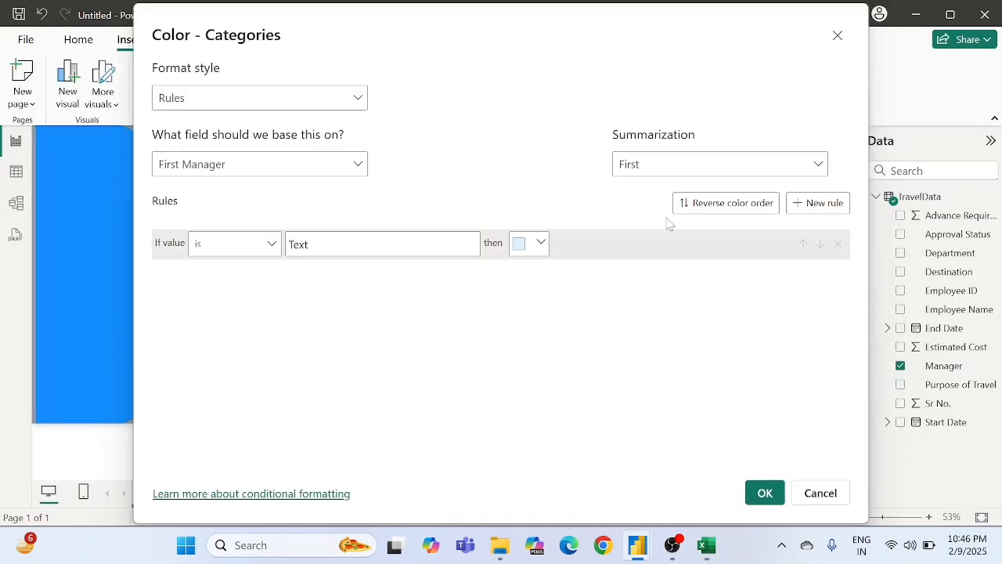
left_click(541, 245)
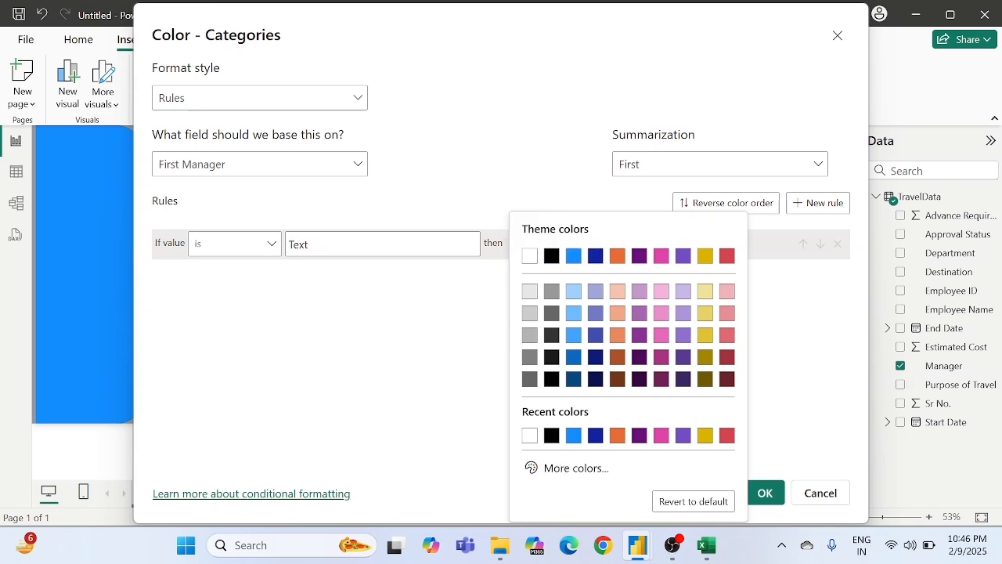
left_click(383, 244)
key("ctrl+v")
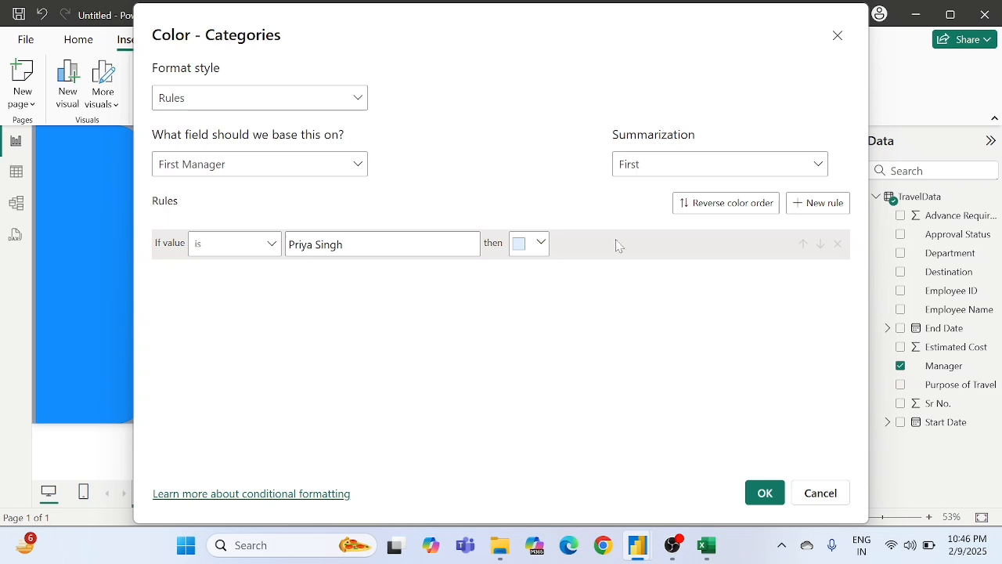
- Add a second colour rule using the manager's name copied from cell L3 of the TravelData workbook in Excel
left_click(824, 203)
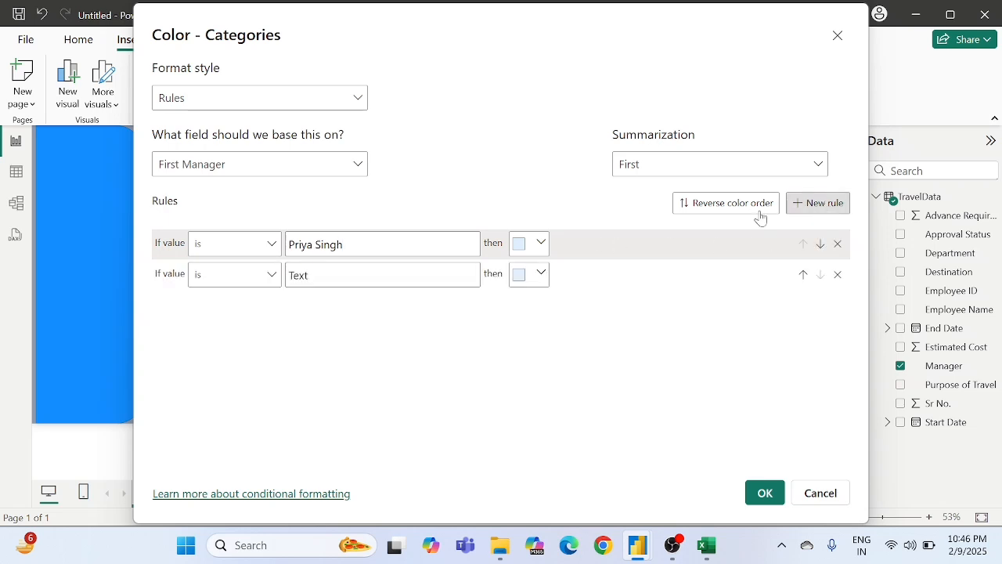
left_click(708, 546)
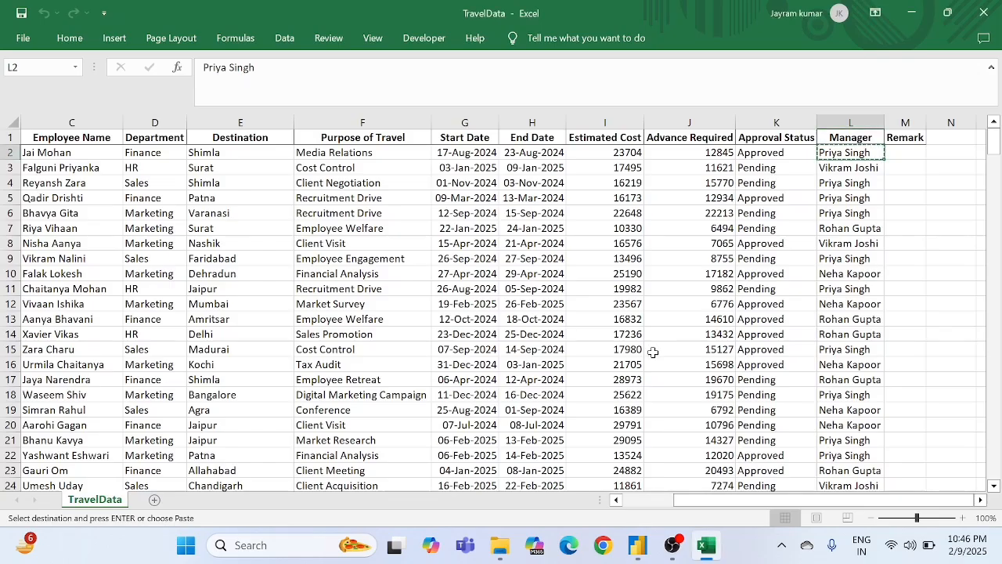
left_click(840, 168)
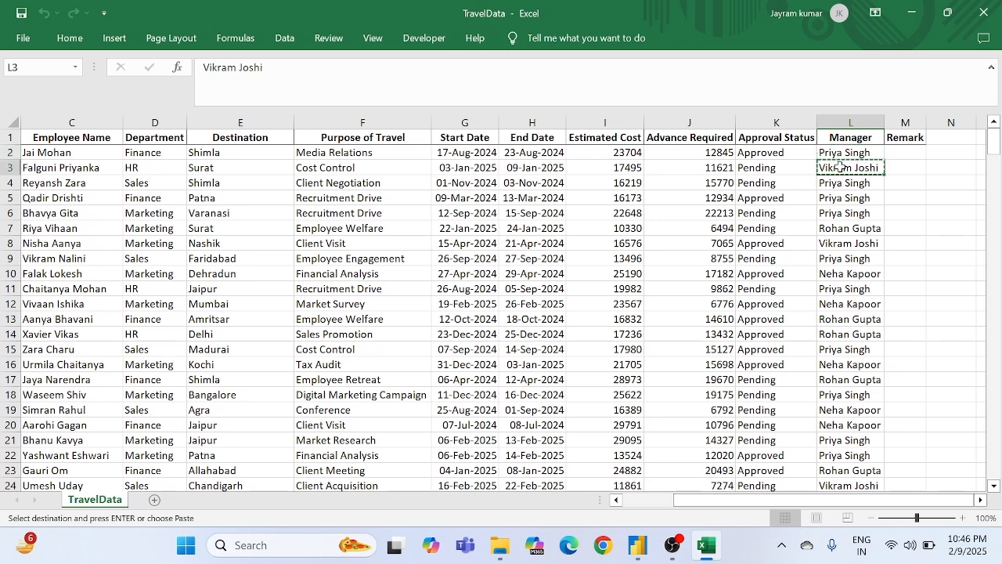
key("alt+Tab")
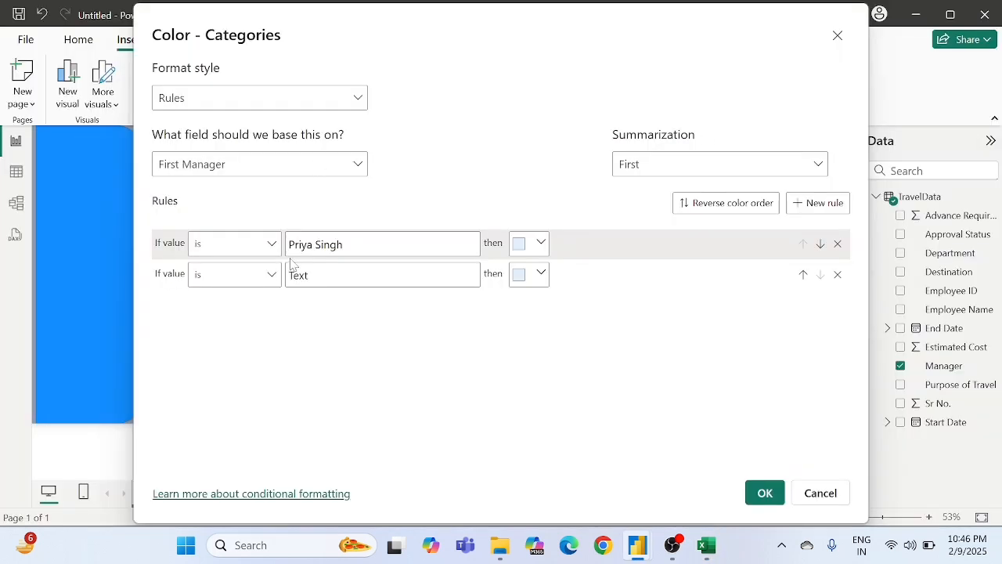
key("ctrl+v")
- Colour the first manager rule gold and the second a custom dark green, and apply the rules to the columns
left_click(520, 244)
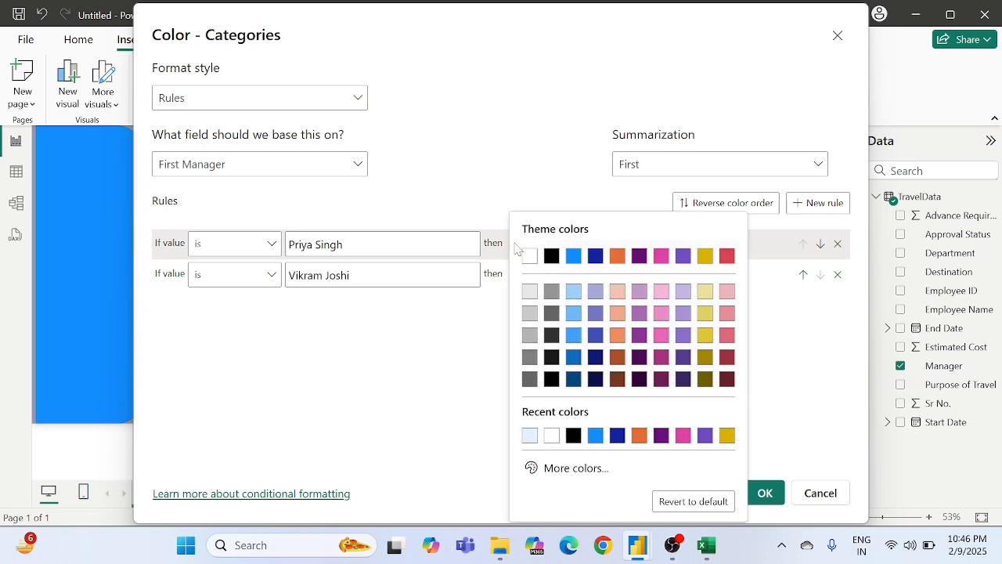
left_click(727, 437)
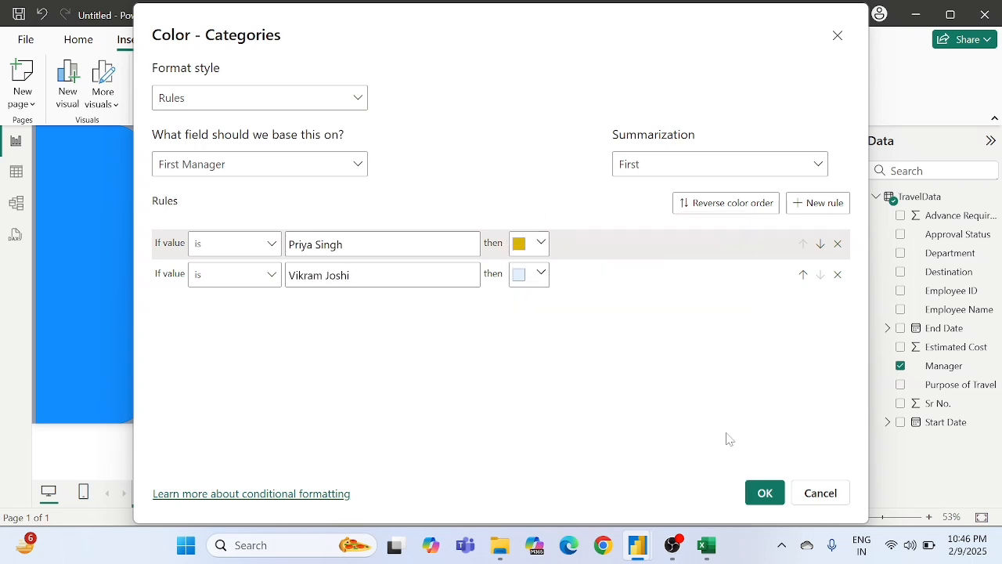
left_click(540, 275)
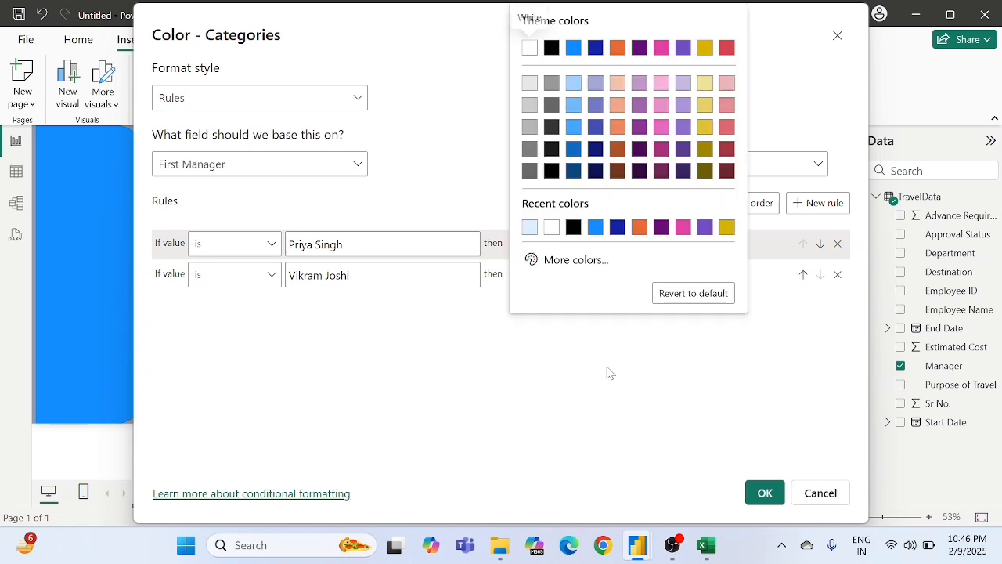
left_click(556, 260)
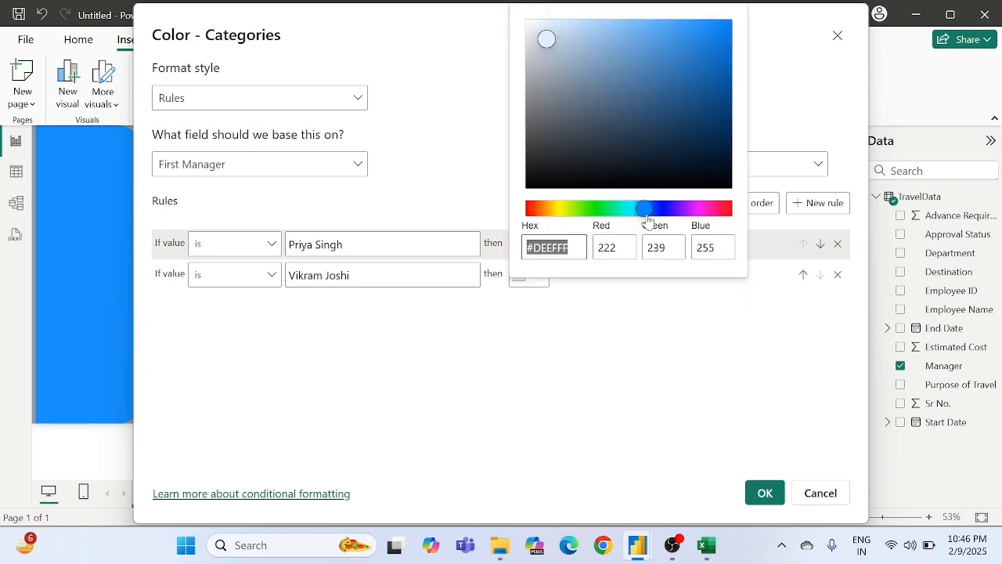
left_click_drag(644, 208, 599, 210)
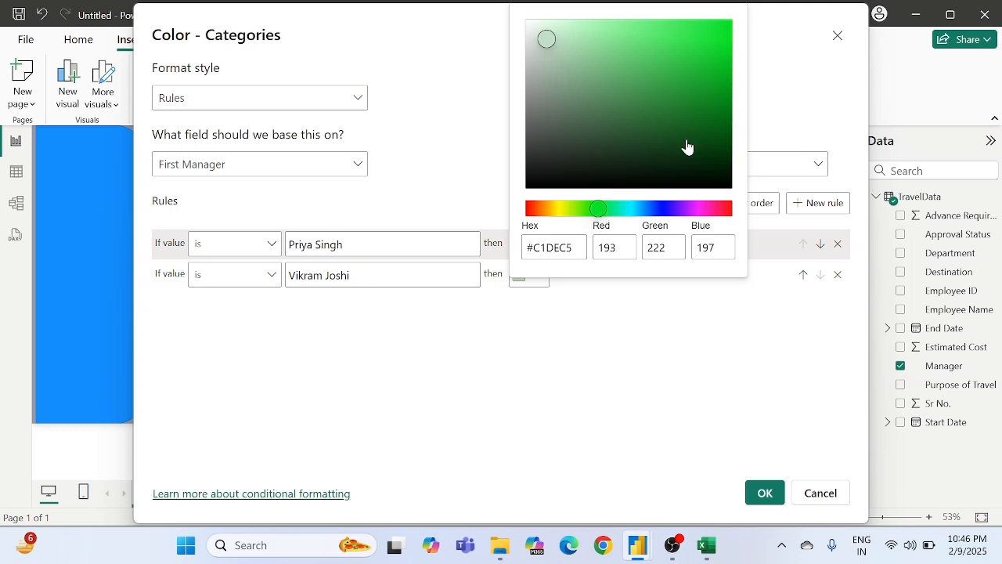
left_click(718, 102)
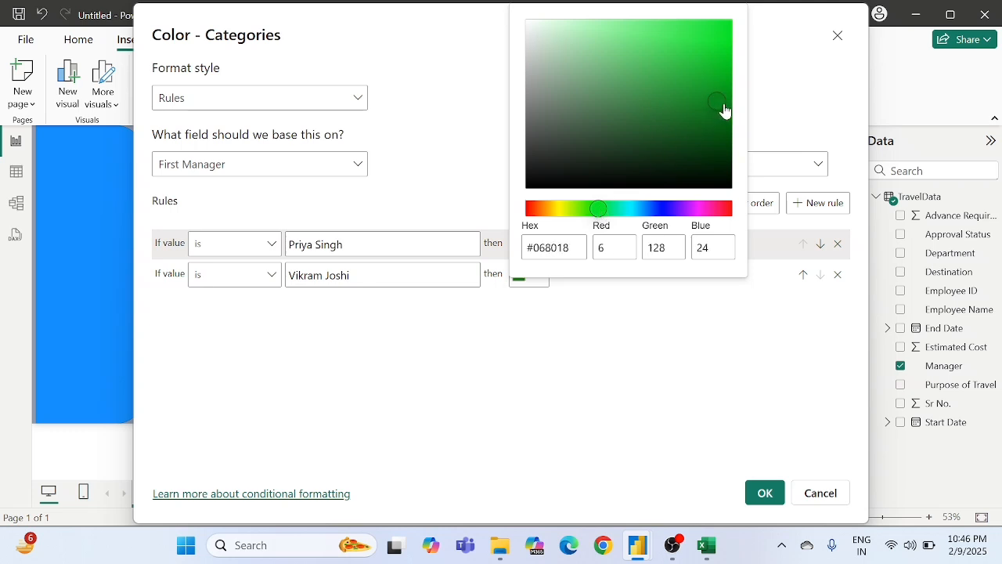
left_click_drag(724, 110, 727, 100)
left_click(560, 372)
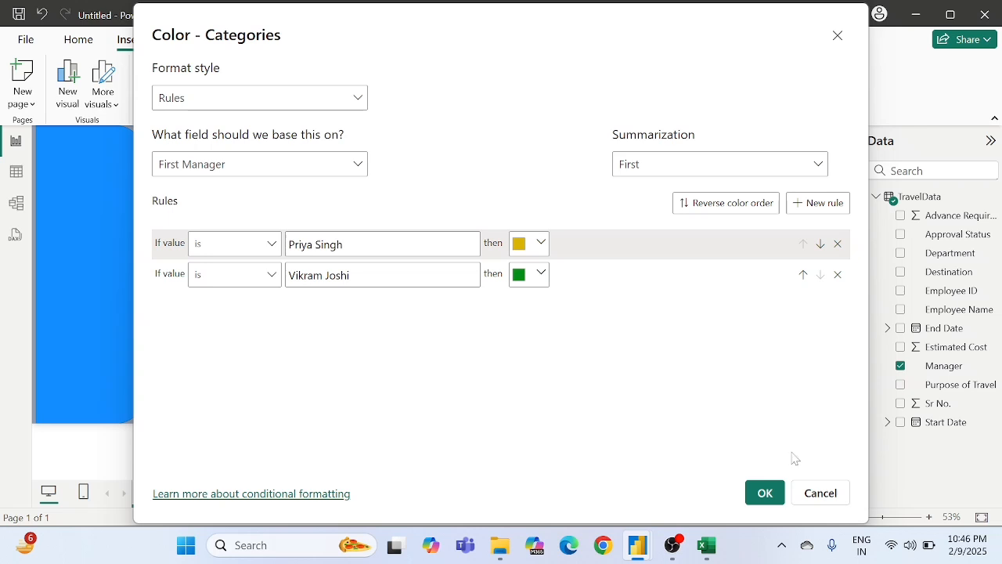
left_click(763, 494)
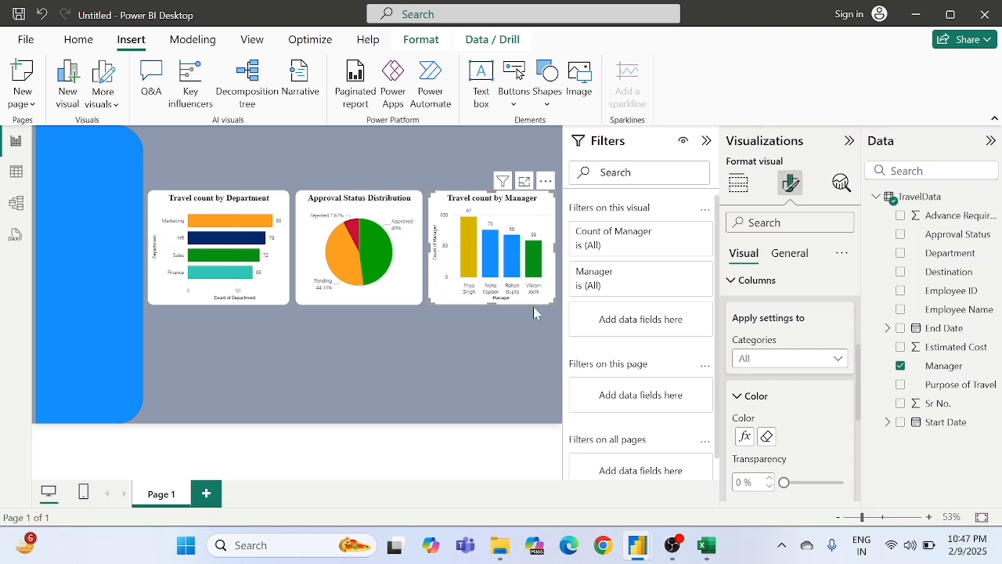
left_click(497, 363)
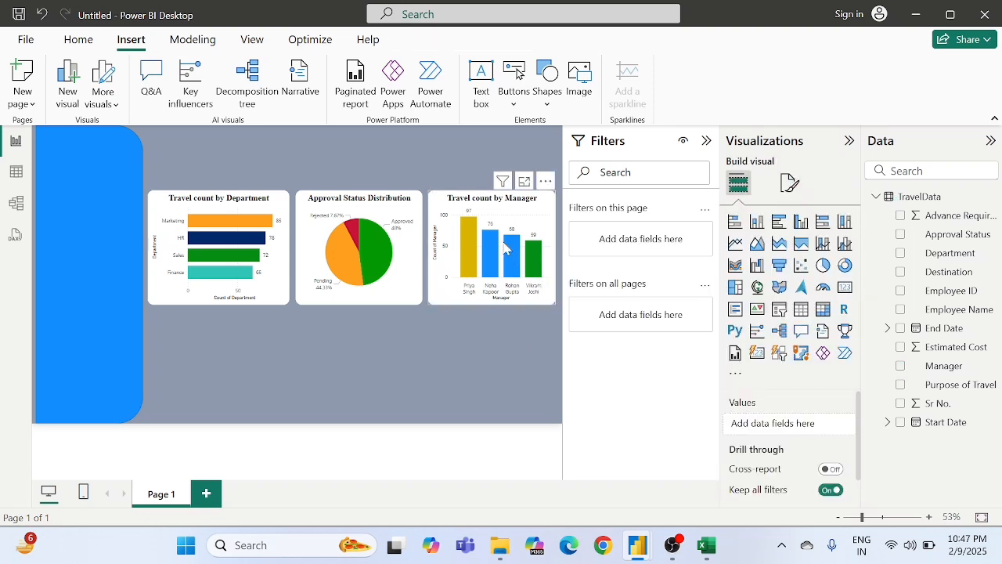
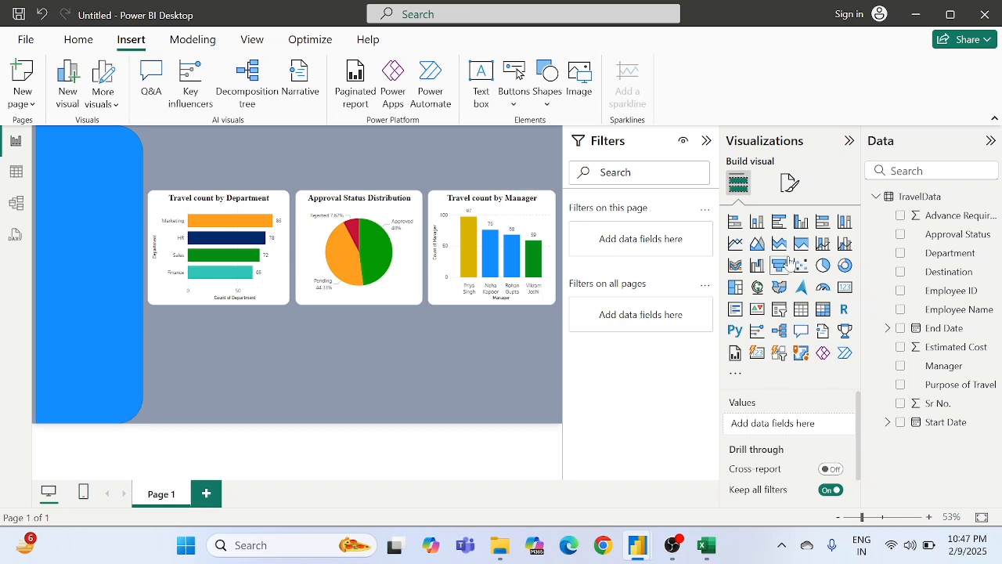
- Add a stacked column chart of Estimated Cost by Department beneath the department bar chart, sized to fill the space there
left_click(764, 227)
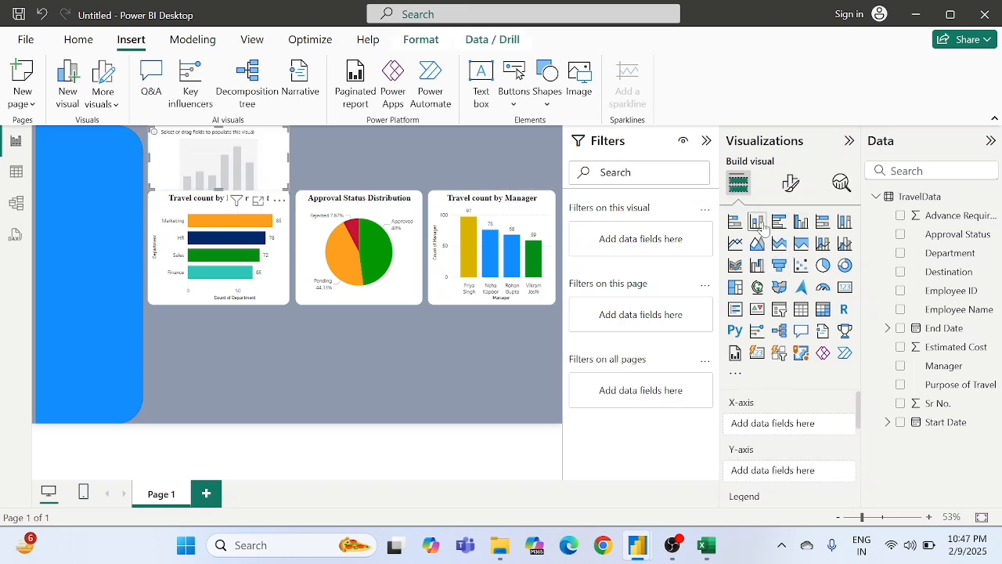
left_click_drag(227, 159, 237, 342)
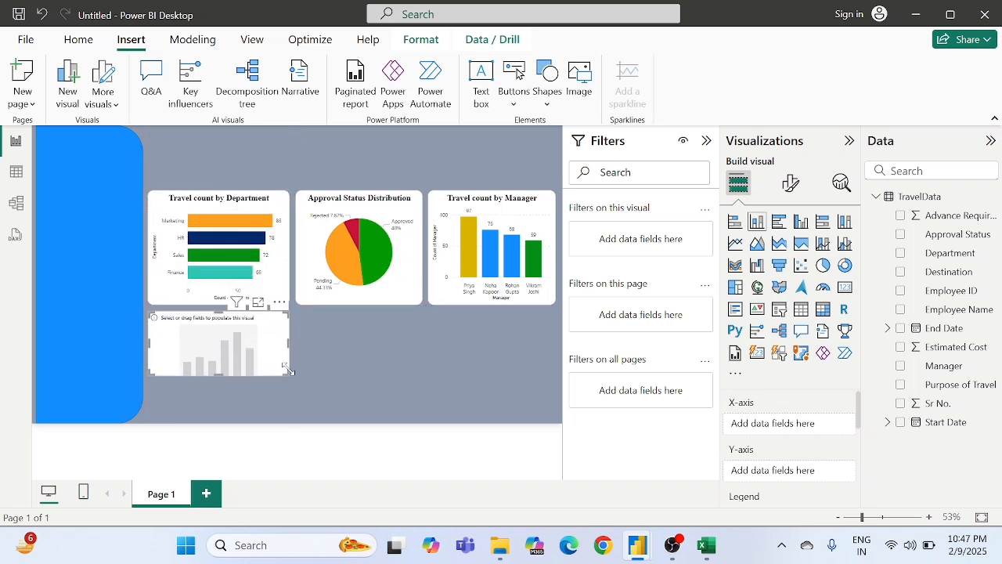
left_click_drag(288, 370, 292, 415)
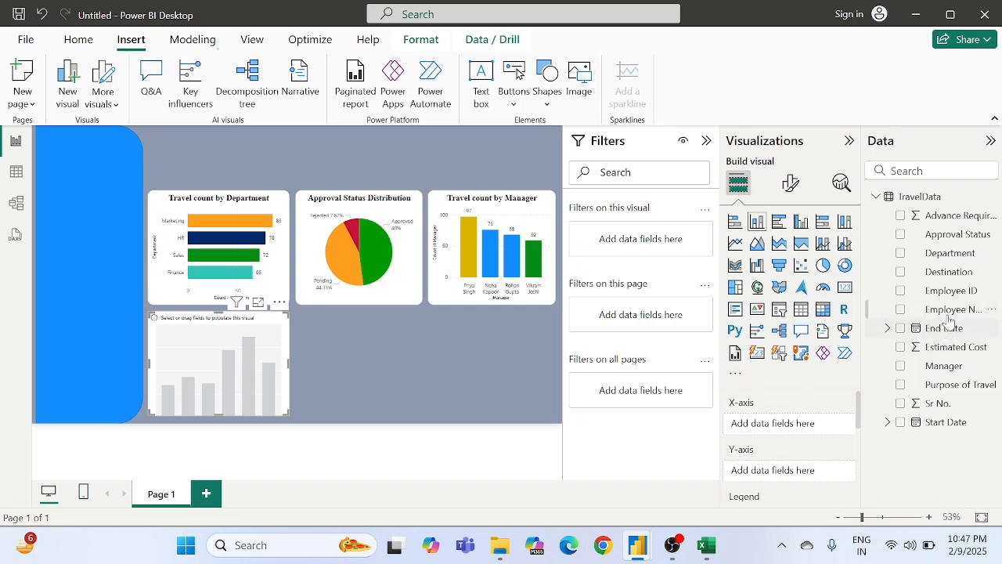
left_click_drag(955, 253, 801, 434)
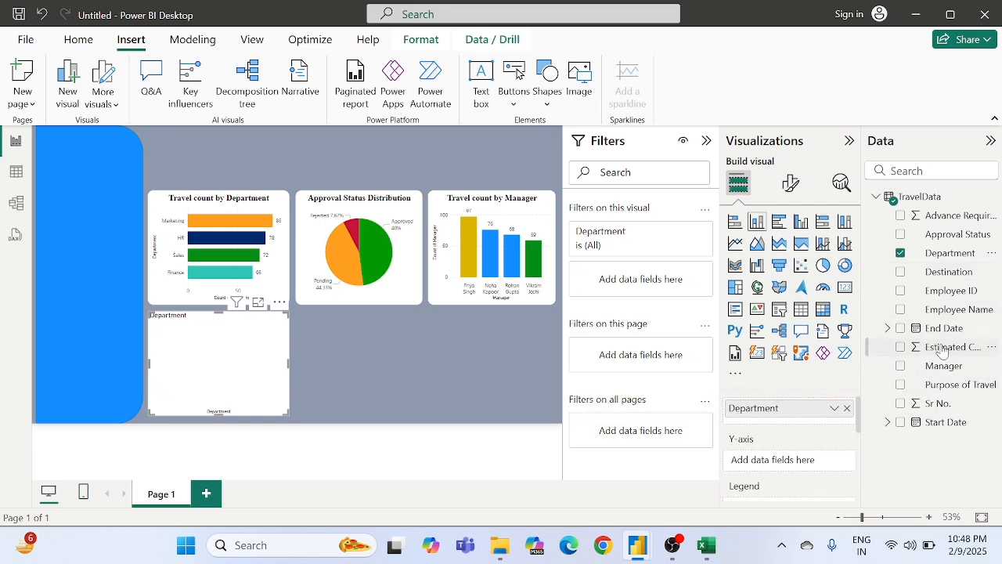
left_click_drag(940, 353, 791, 464)
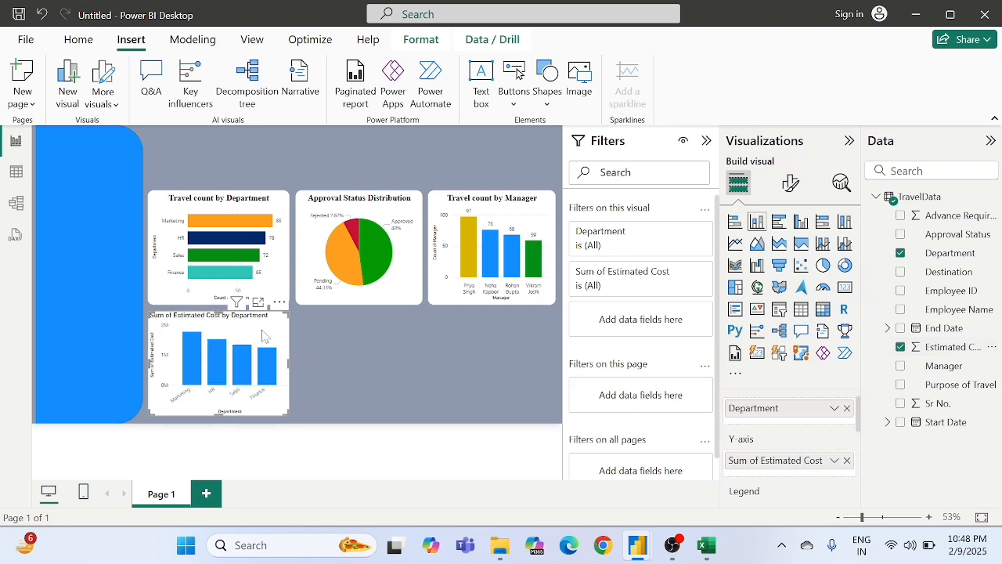
- Shorten the new column chart's title to "Estimated Cost by Department"
left_click(791, 185)
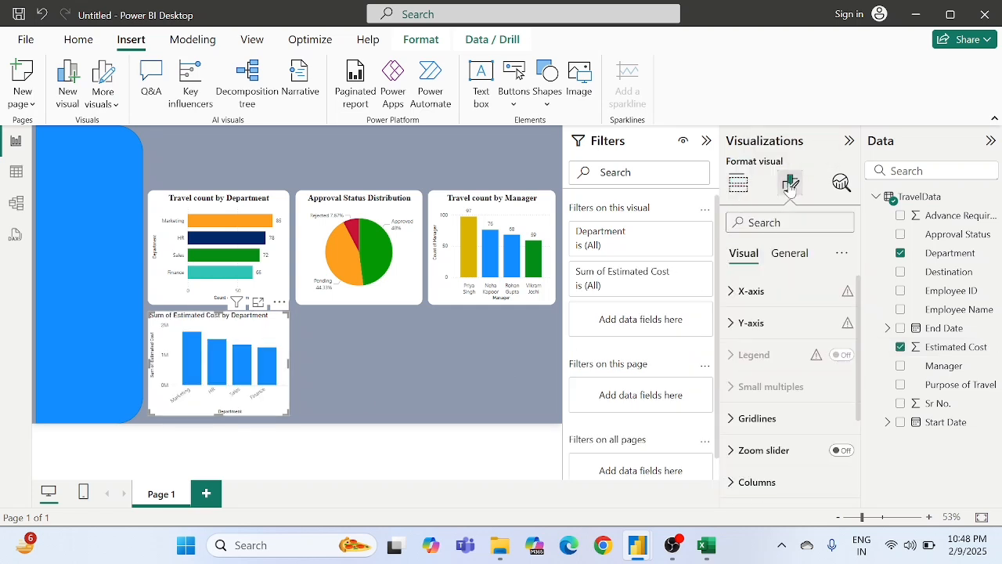
left_click(780, 256)
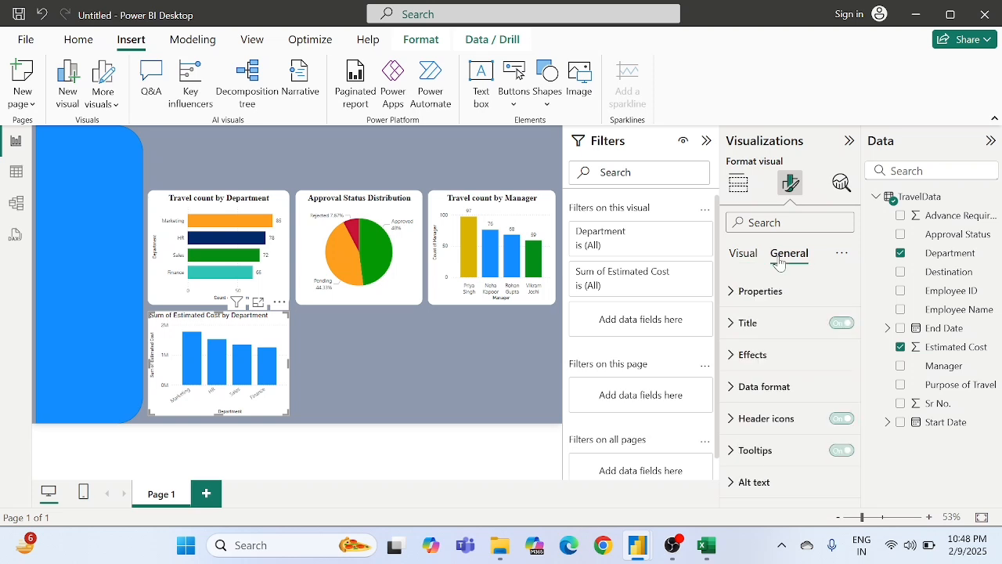
left_click(740, 324)
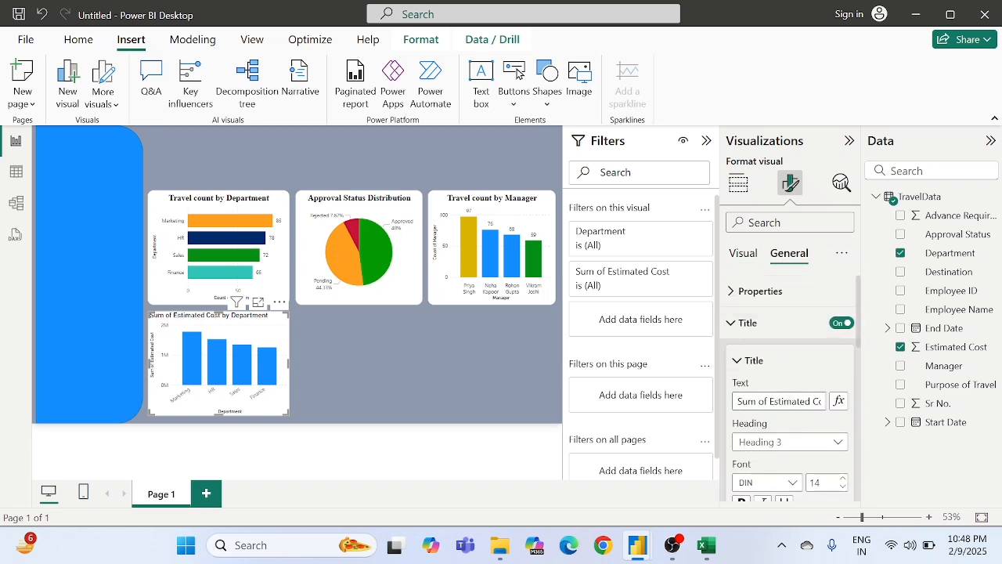
left_click_drag(770, 401, 717, 398)
key("BackSpace")
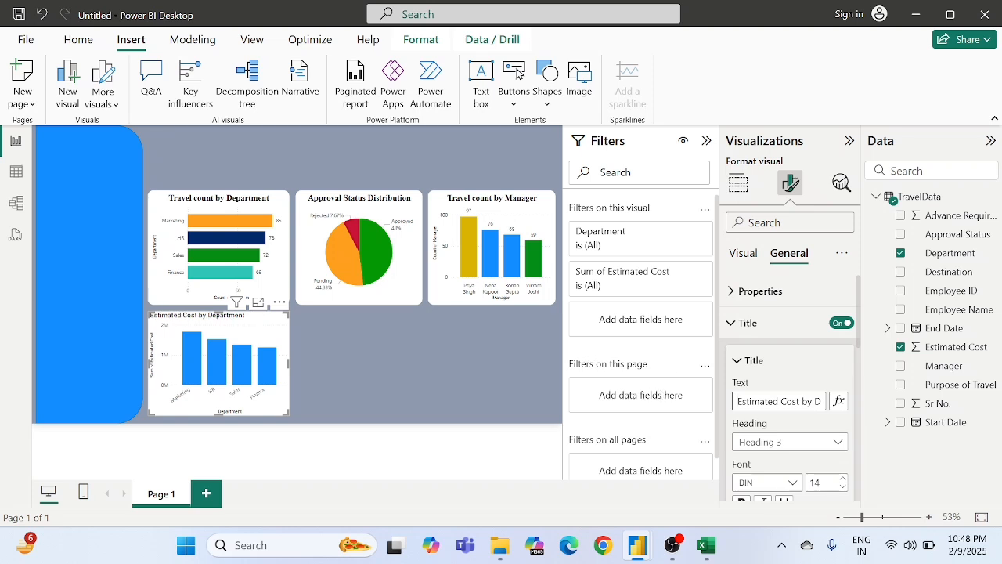
- Set the Estimated Cost by Department chart's title font to Times New Roman at size 15
scroll(791, 376, "down", 2)
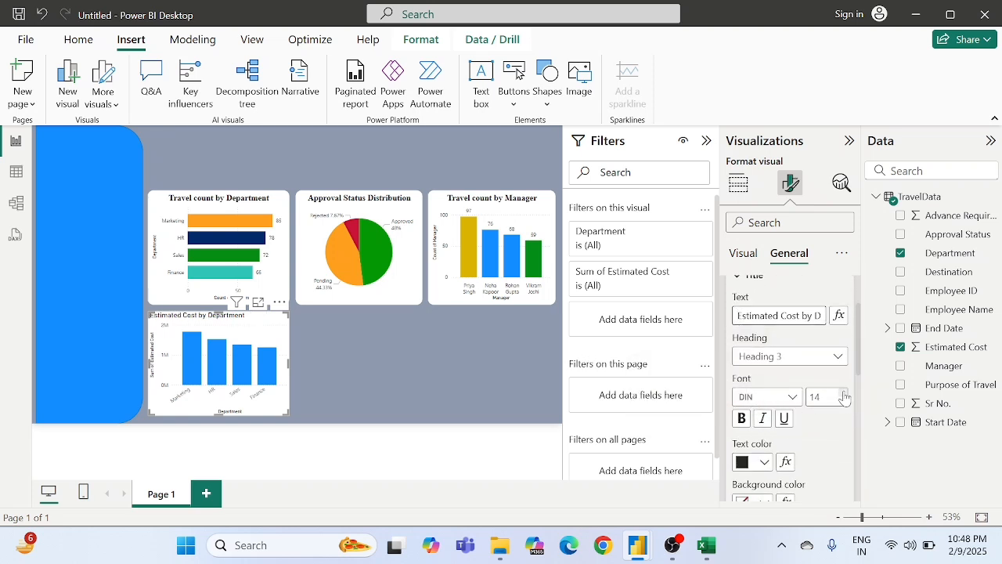
left_click(843, 394)
left_click(748, 398)
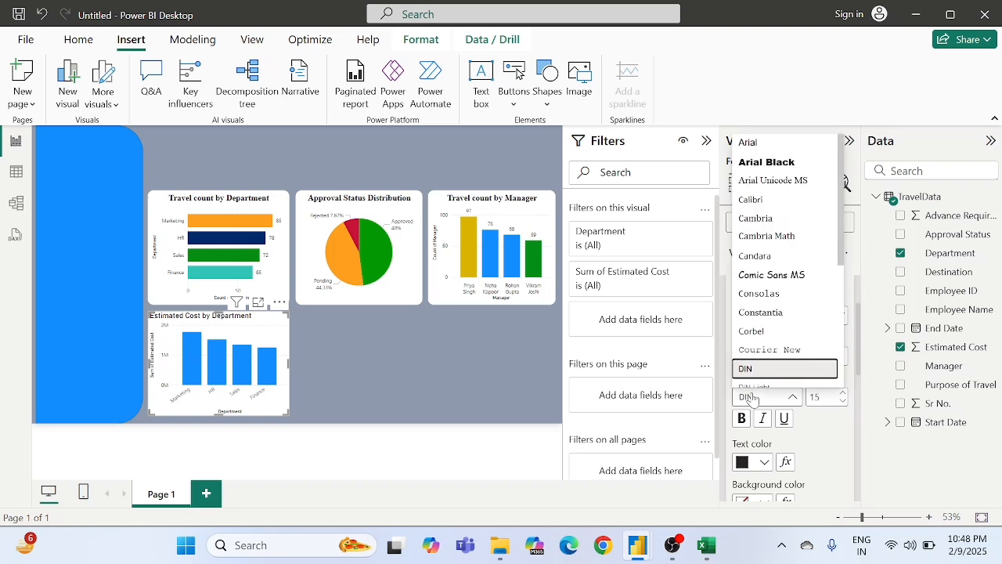
key("t")
key("Down")
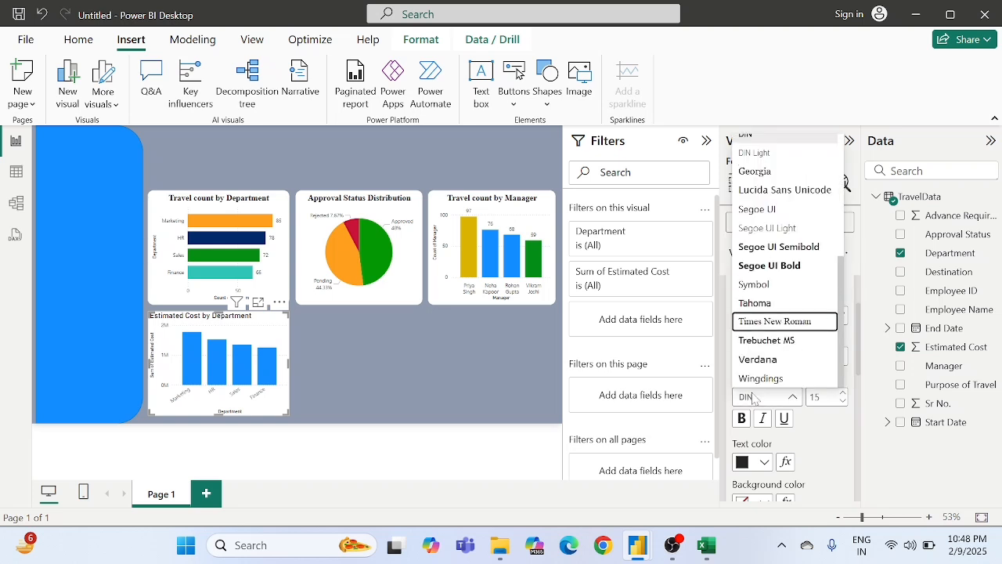
key("Return")
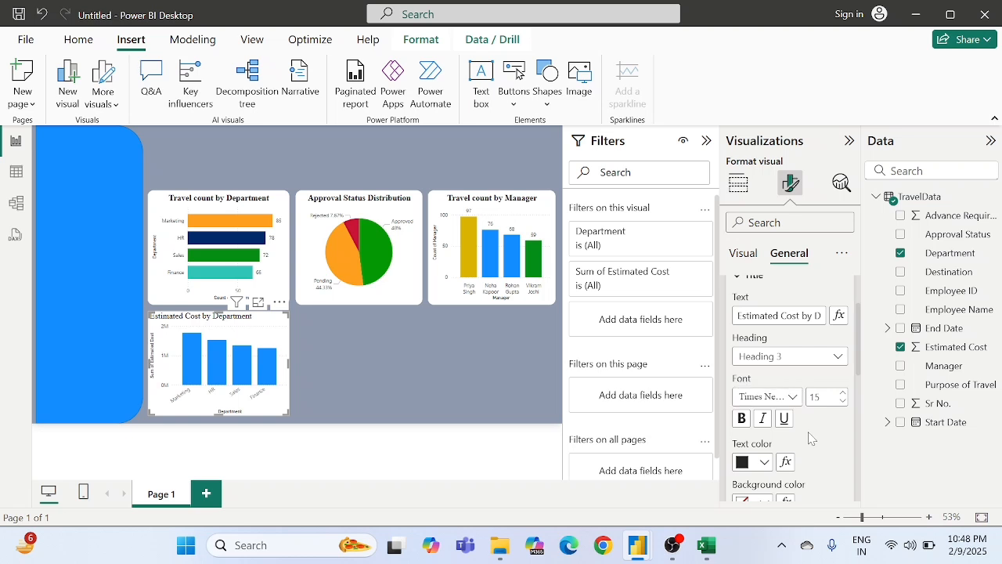
scroll(811, 438, "down", 1)
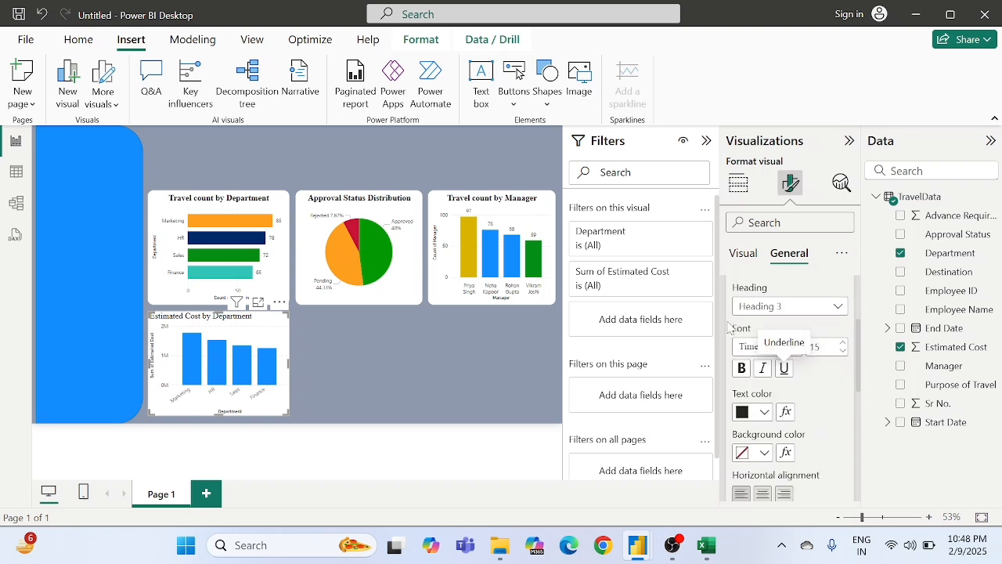
left_click(754, 350)
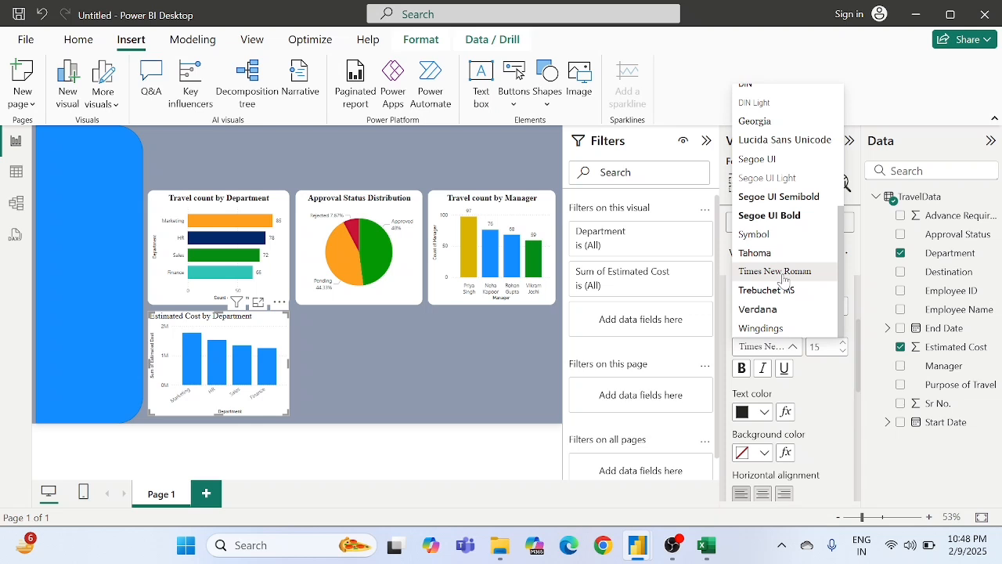
key("Up")
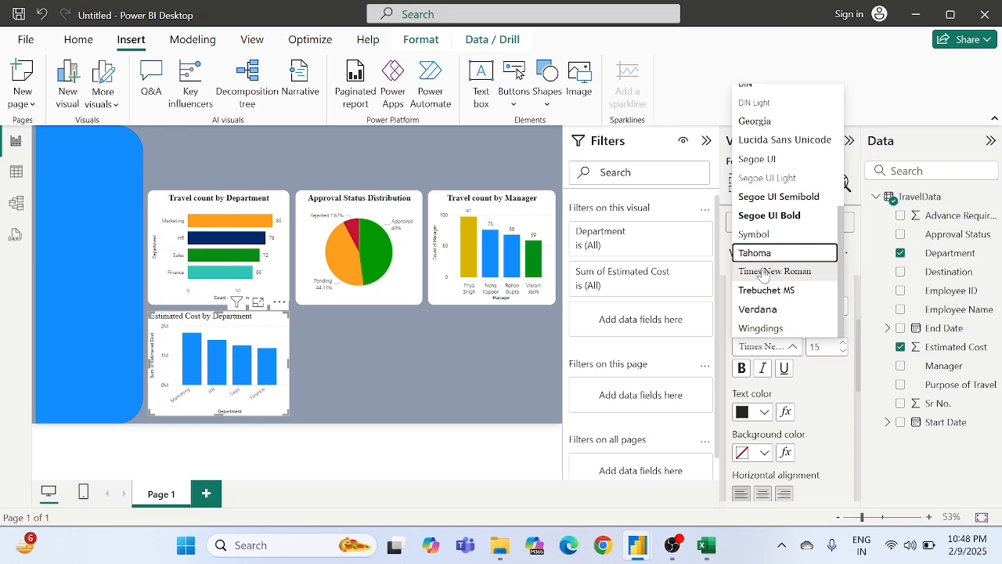
left_click(766, 273)
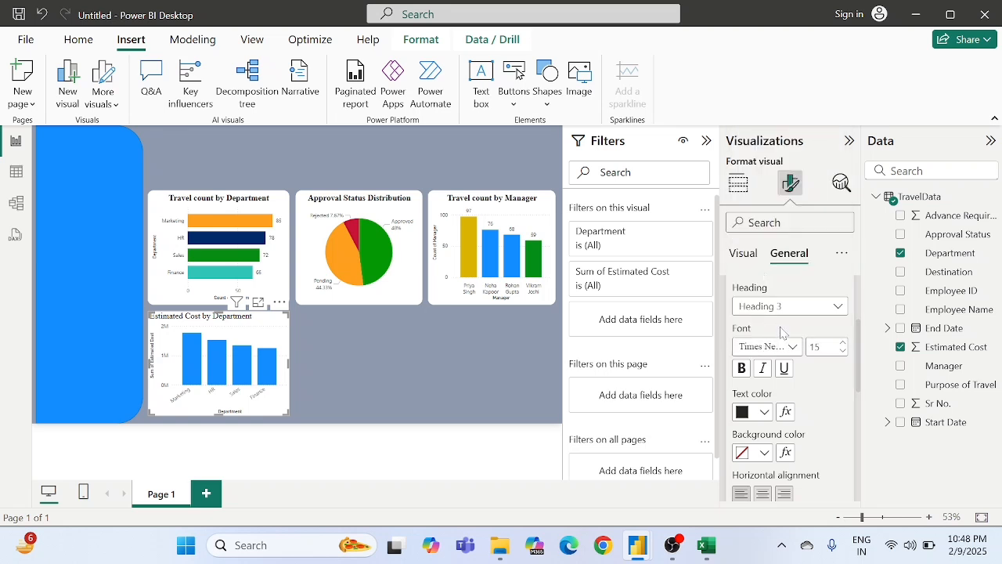
- Make the Estimated Cost by Department title bold and centre it horizontally
scroll(819, 383, "down", 1)
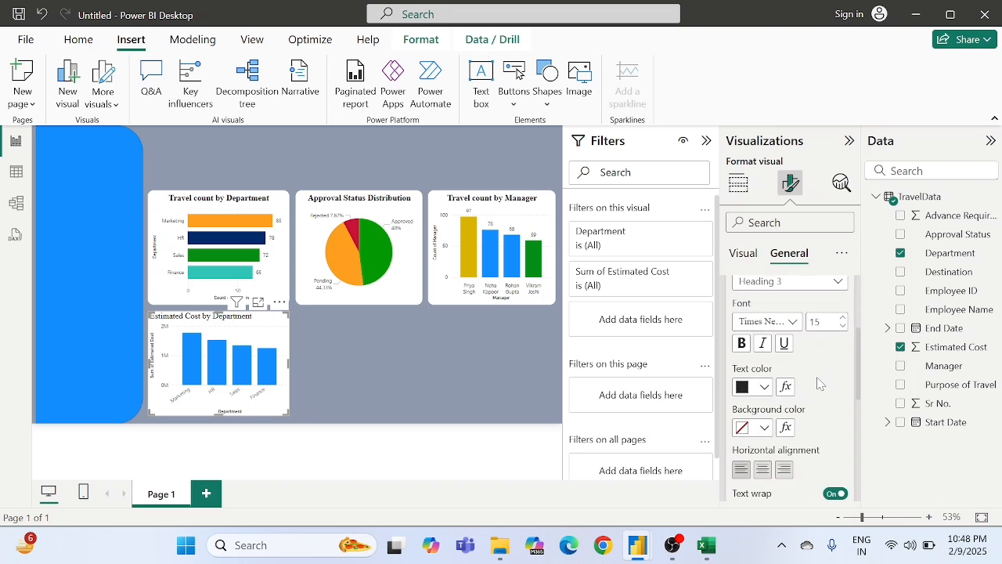
left_click(742, 343)
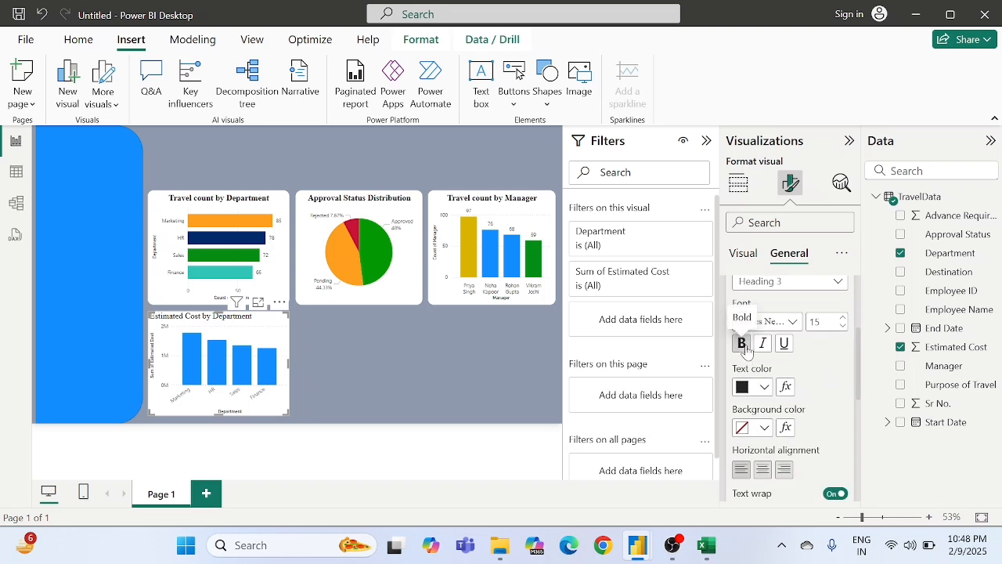
scroll(822, 365, "down", 1)
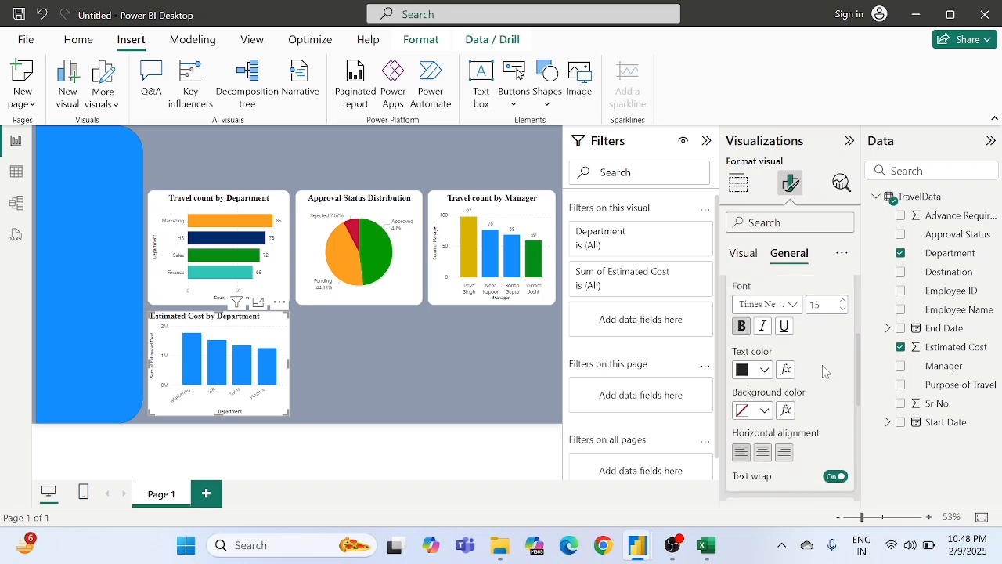
scroll(804, 374, "down", 3)
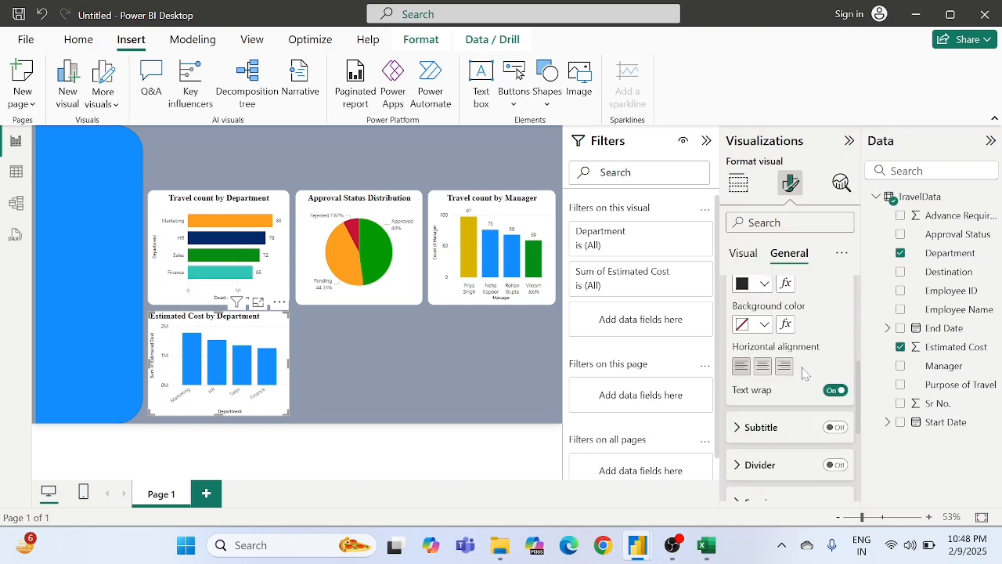
left_click(762, 366)
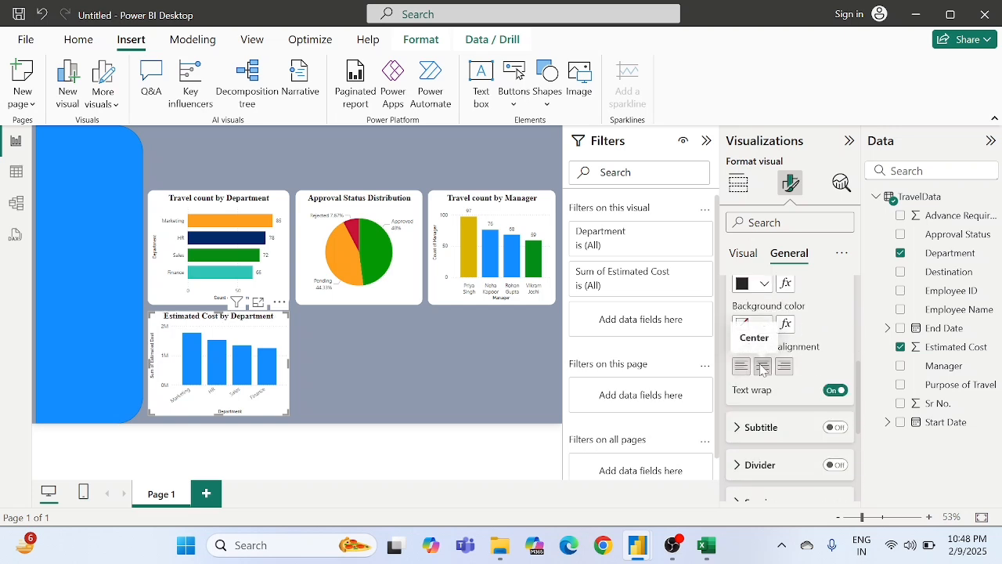
- Turn on a white visual border for the Estimated Cost by Department chart with 14 px rounded corners
scroll(764, 388, "down", 5)
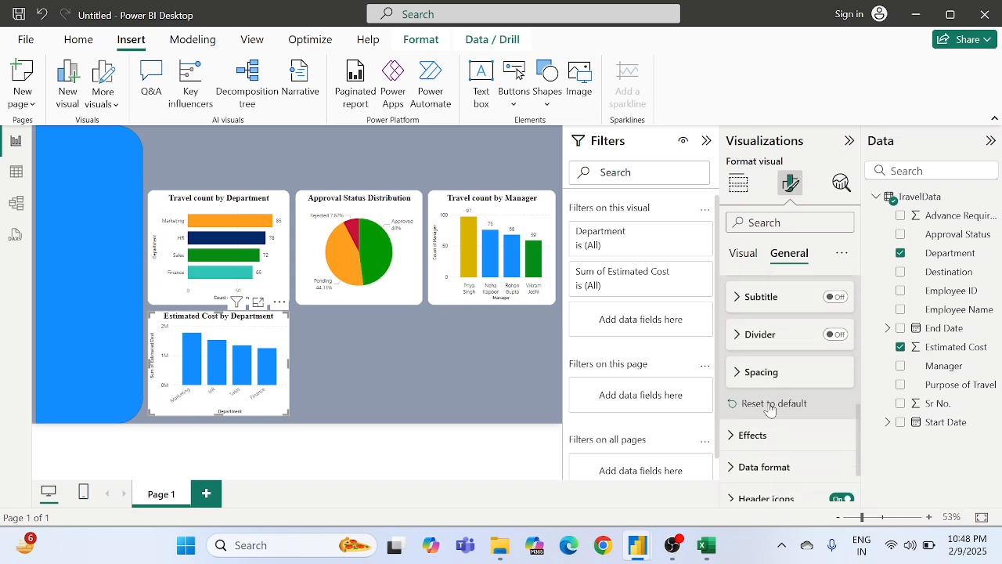
left_click(752, 361)
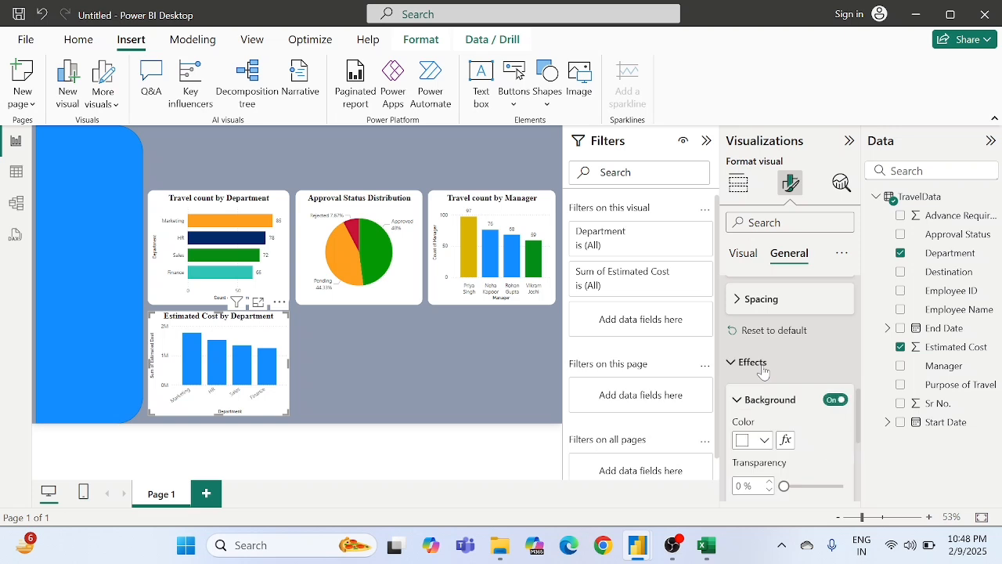
scroll(764, 371, "down", 2)
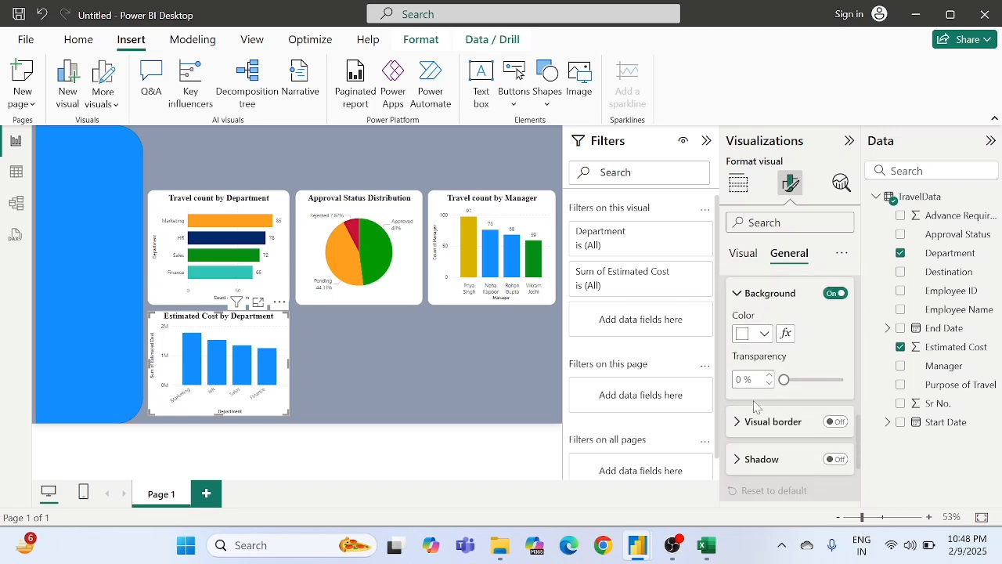
left_click(836, 422)
left_click(775, 423)
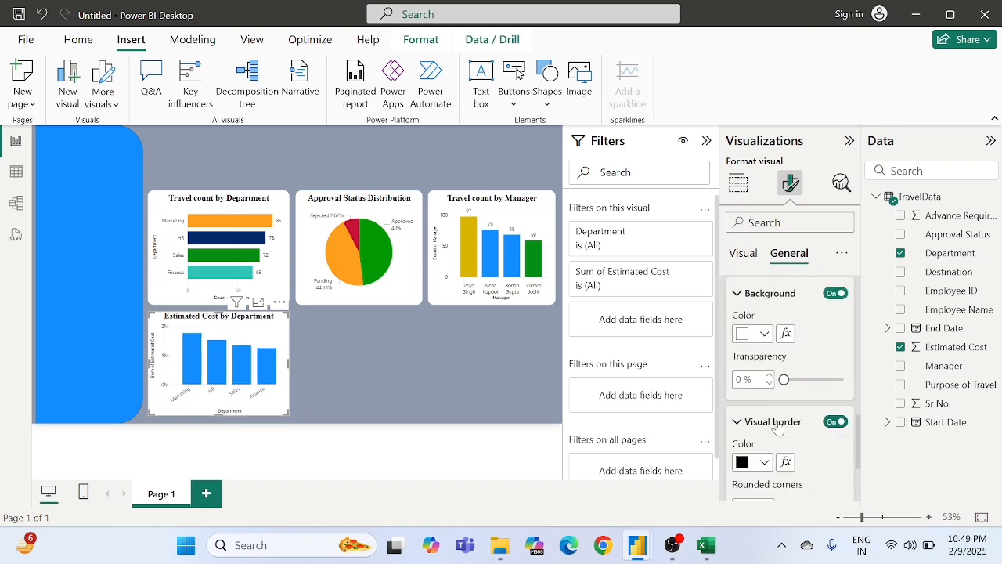
scroll(758, 392, "down", 2)
left_click(753, 367)
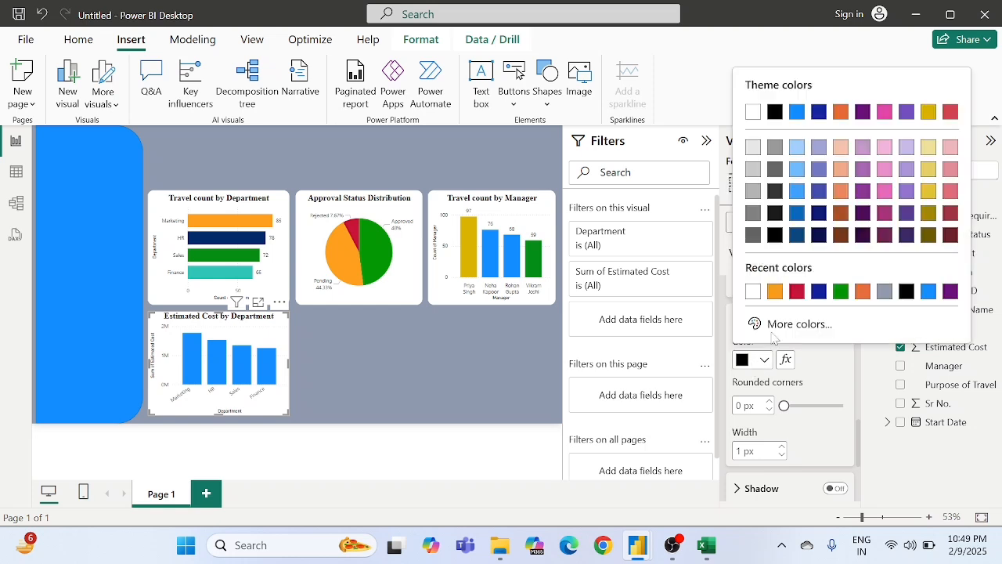
left_click(755, 292)
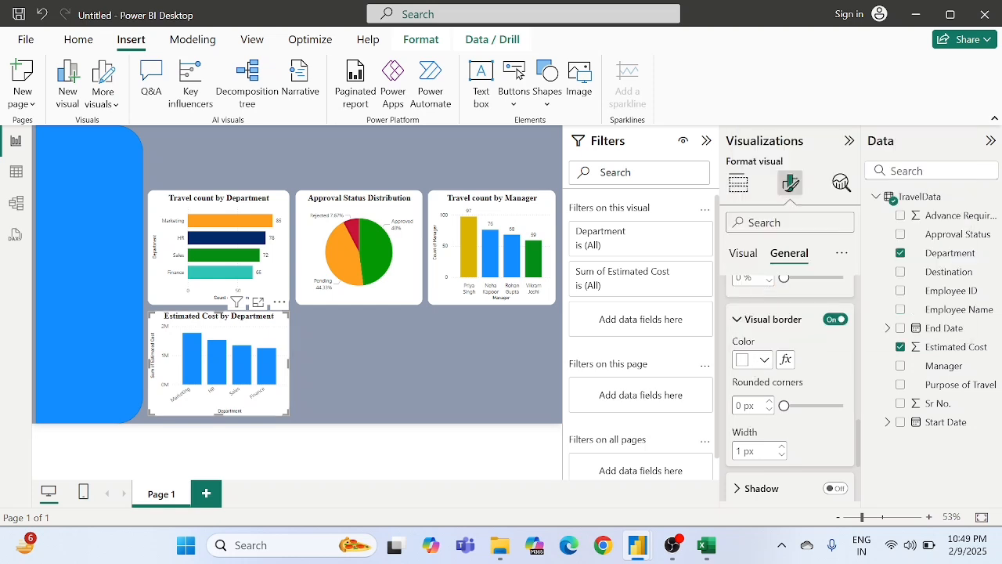
type("14")
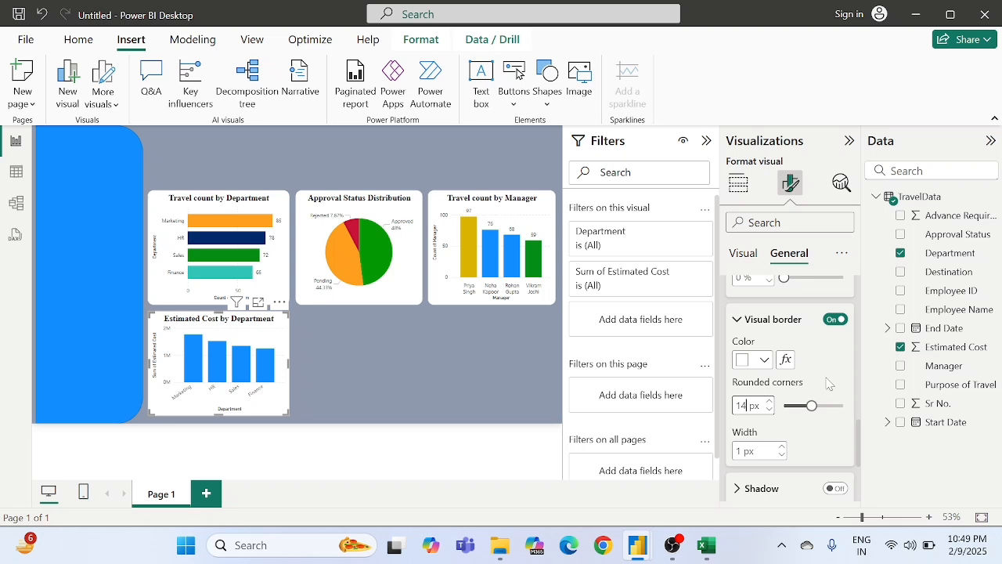
- Colour all columns of the Estimated Cost by Department chart with the recently used green
scroll(830, 384, "up", 10)
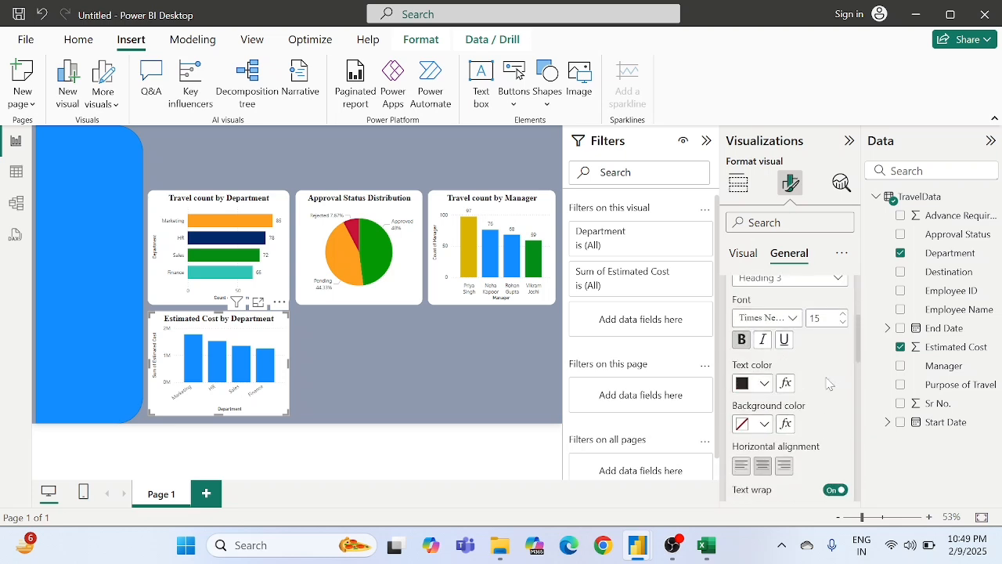
left_click(740, 252)
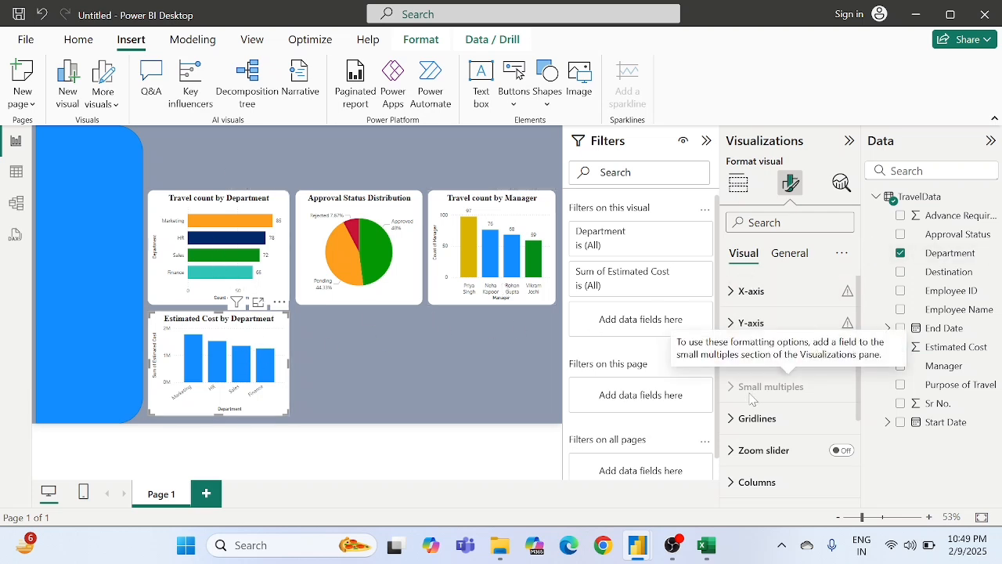
scroll(787, 406, "down", 1)
scroll(790, 406, "down", 2)
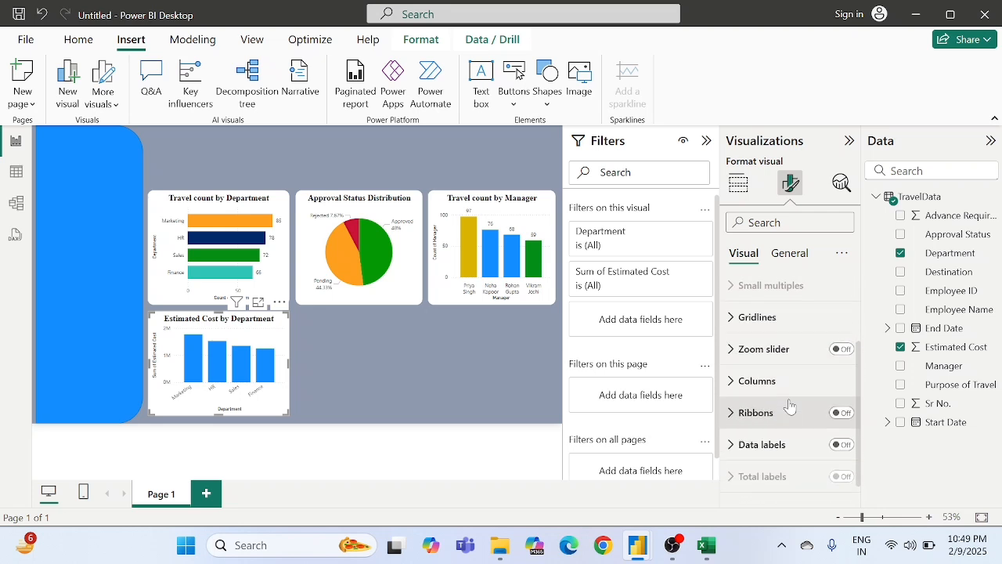
left_click(757, 382)
scroll(756, 382, "down", 1)
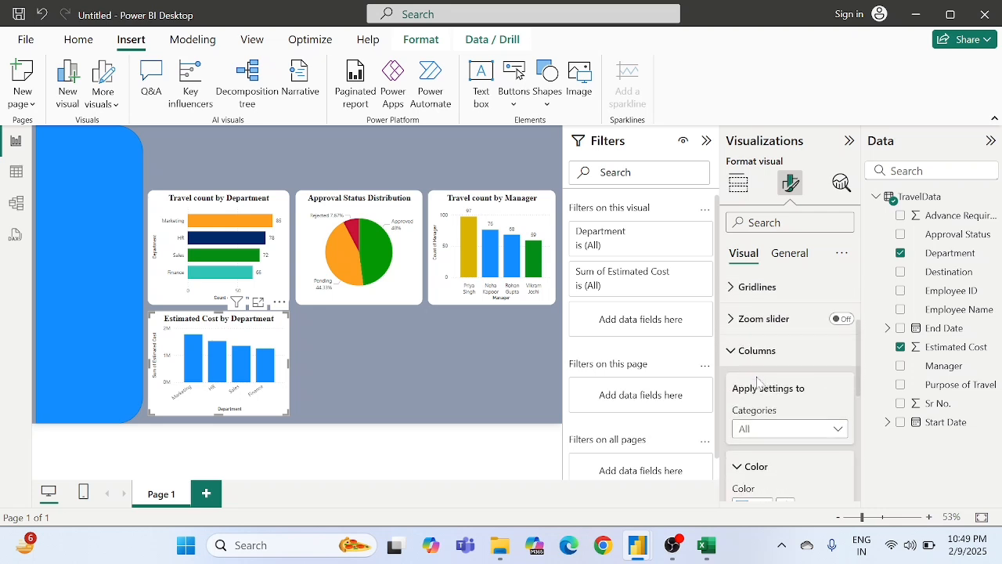
scroll(755, 364, "down", 2)
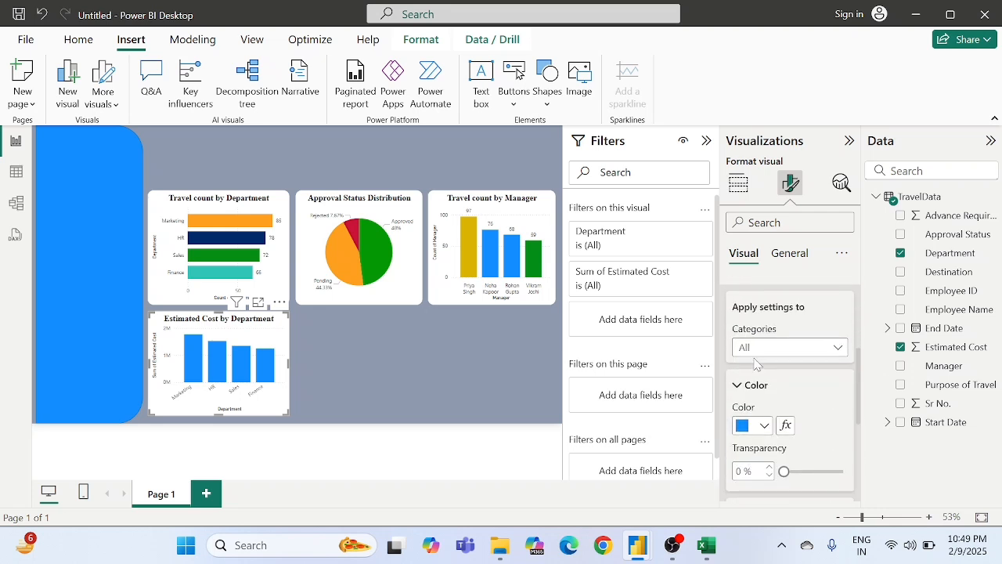
left_click(785, 425)
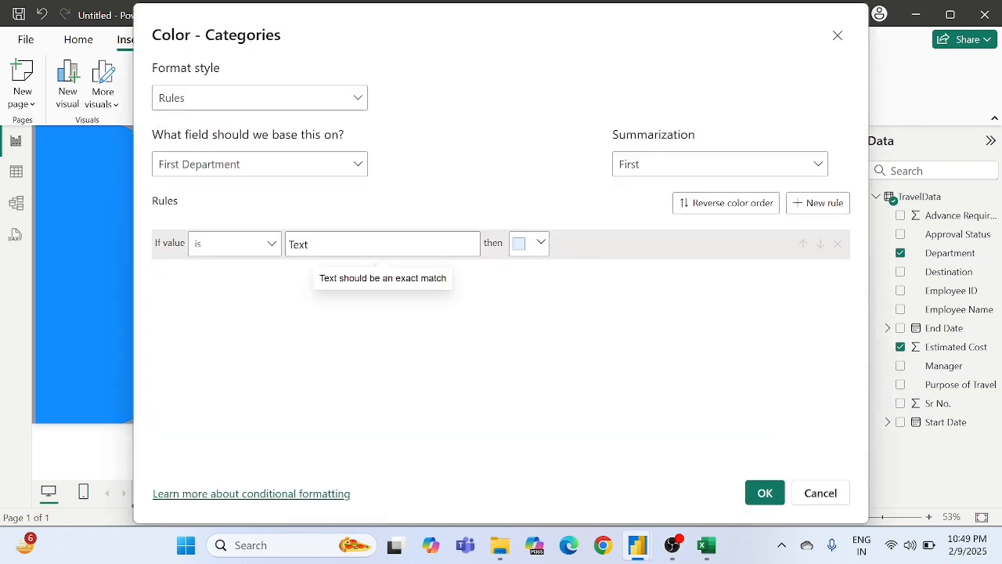
left_click(820, 493)
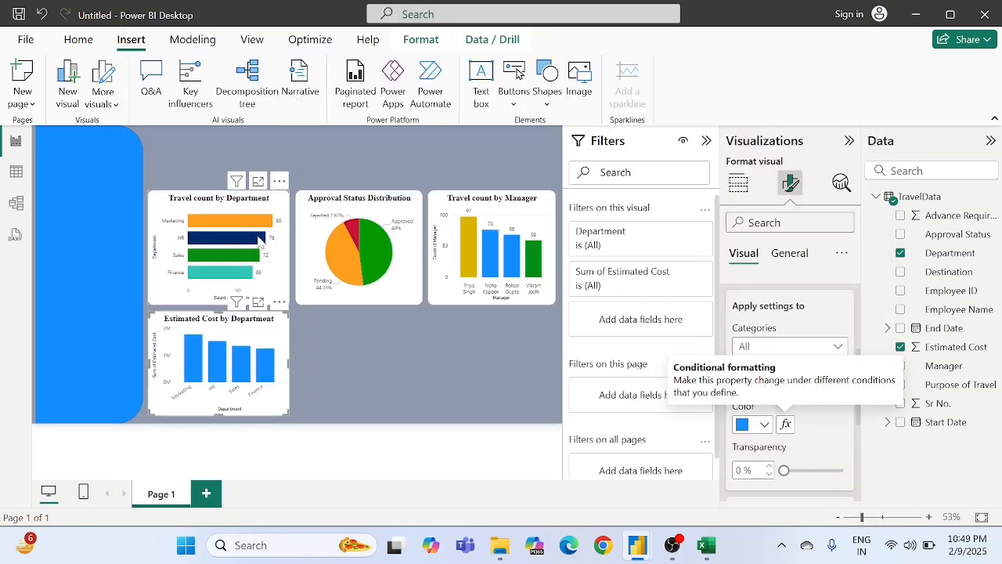
left_click(765, 425)
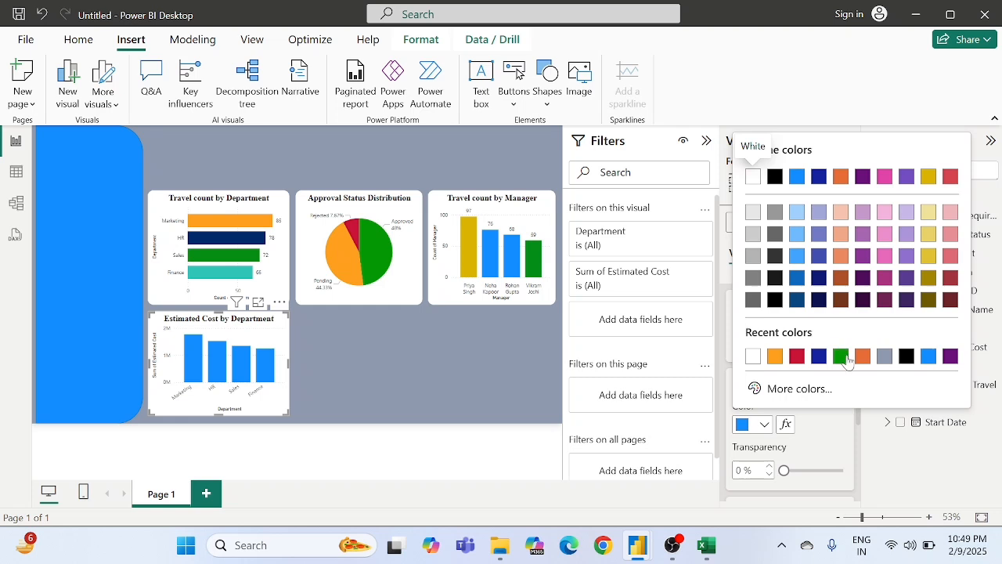
left_click(841, 356)
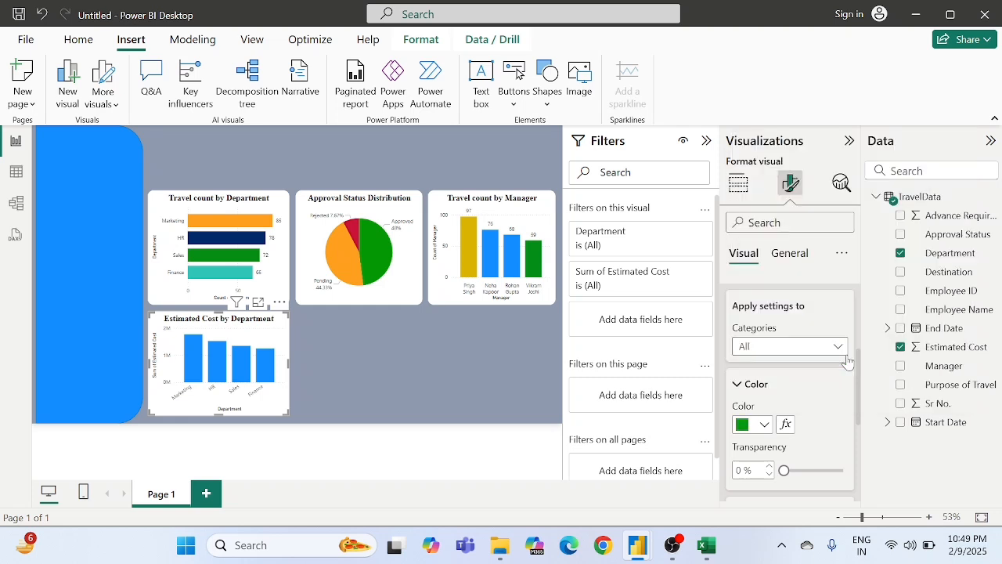
left_click(812, 391)
left_click(774, 384)
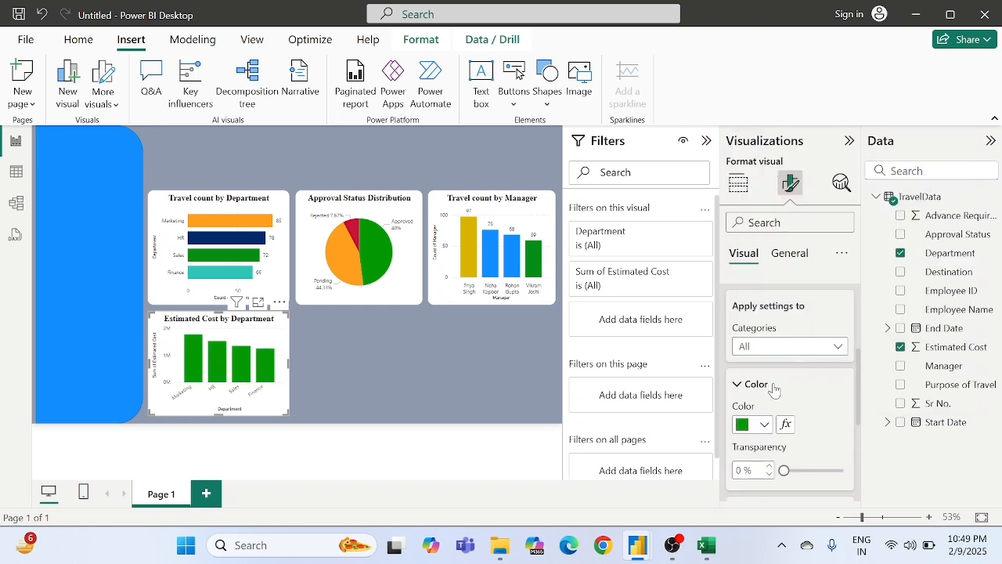
scroll(774, 386, "down", 2)
scroll(773, 386, "down", 1)
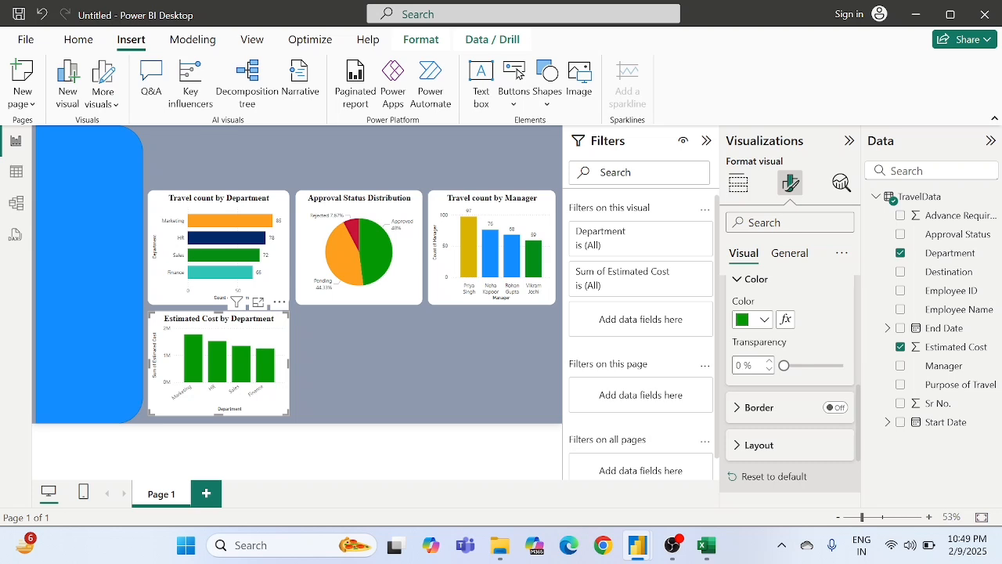
- Turn on data labels for the Estimated Cost by Department chart and deselect it
scroll(786, 411, "down", 3)
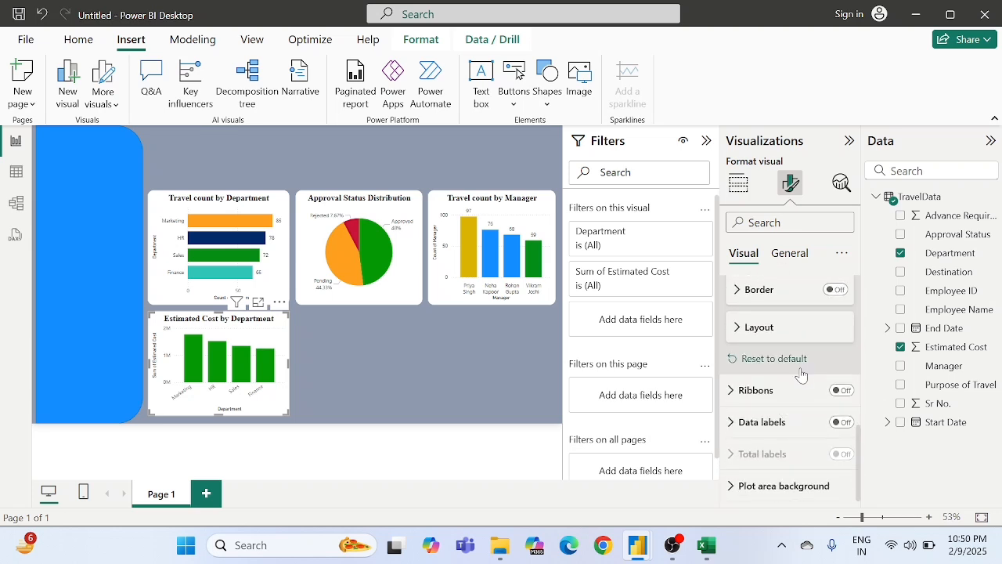
left_click(842, 423)
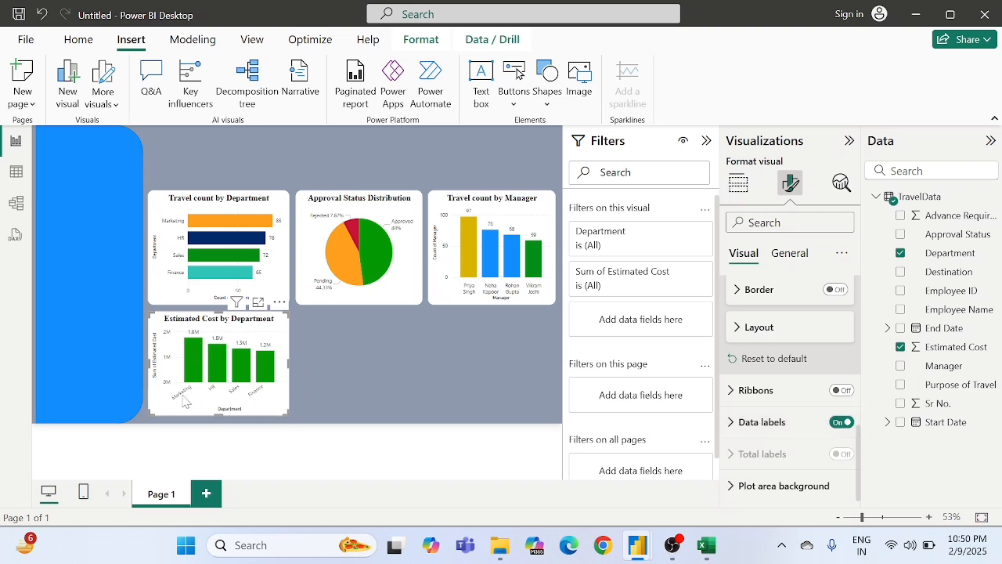
left_click(351, 345)
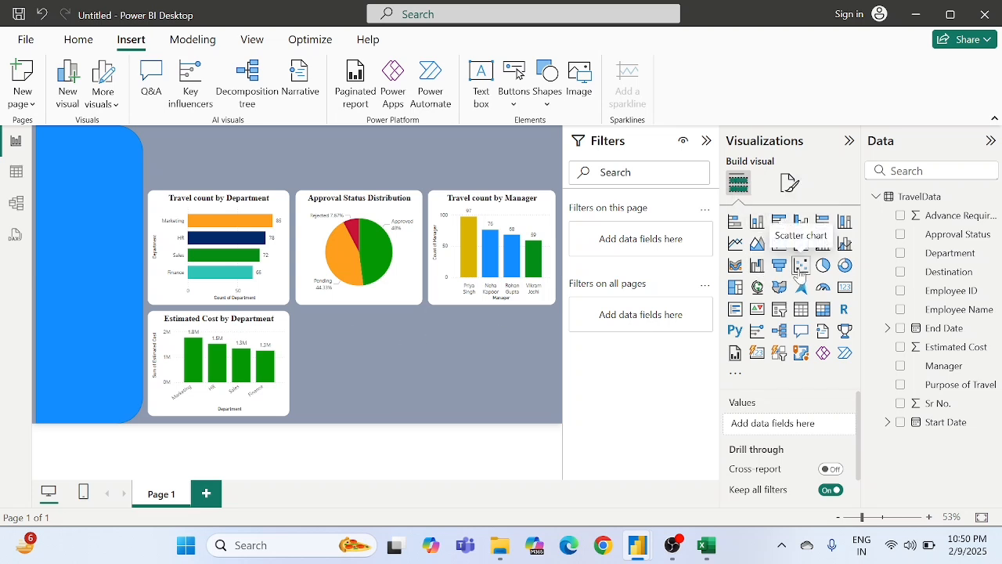
- Insert a donut chart below the Approval Status Distribution pie and resize it to match that pie's width and the neighbouring column chart's height
left_click(845, 267)
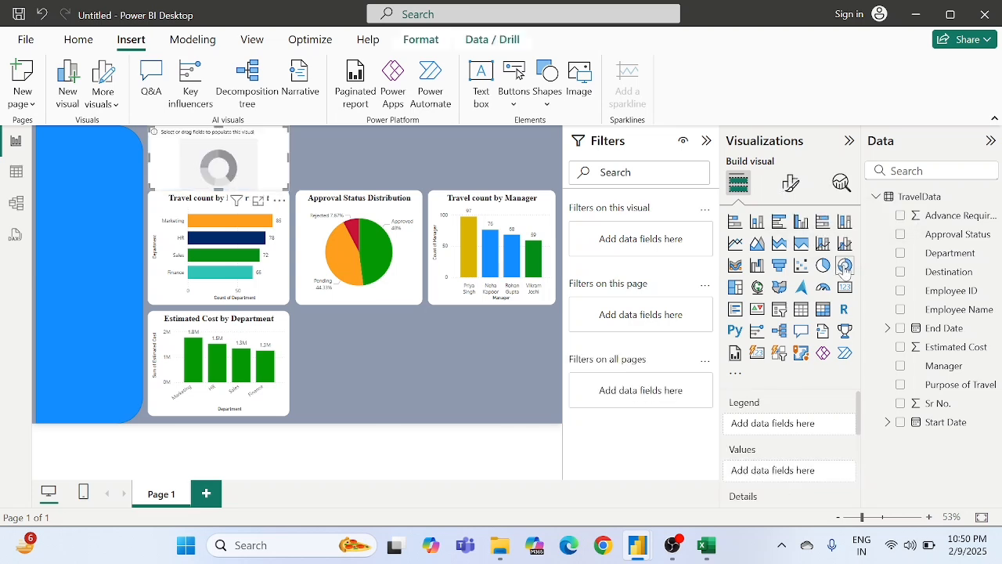
left_click_drag(217, 164, 360, 350)
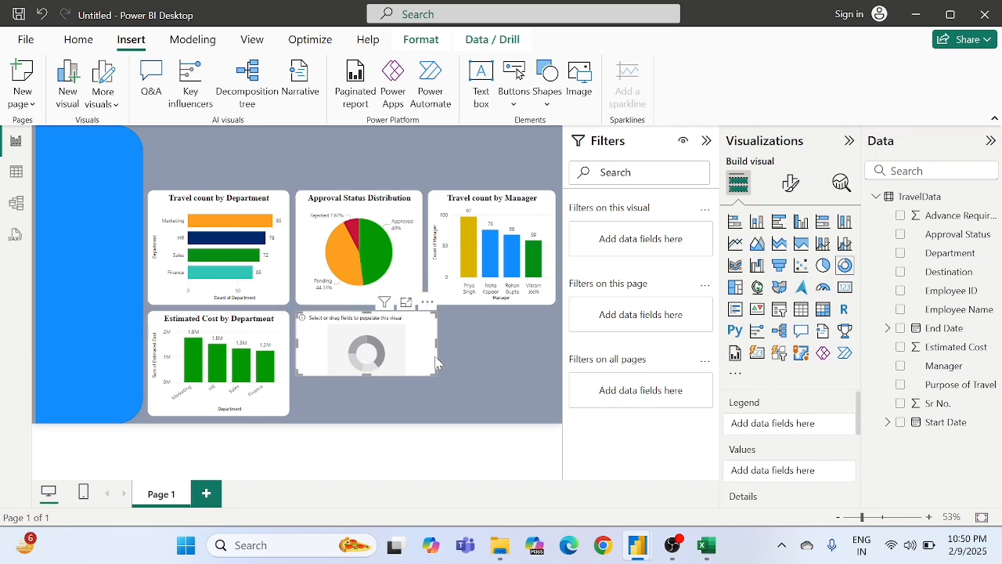
left_click_drag(436, 373, 426, 411)
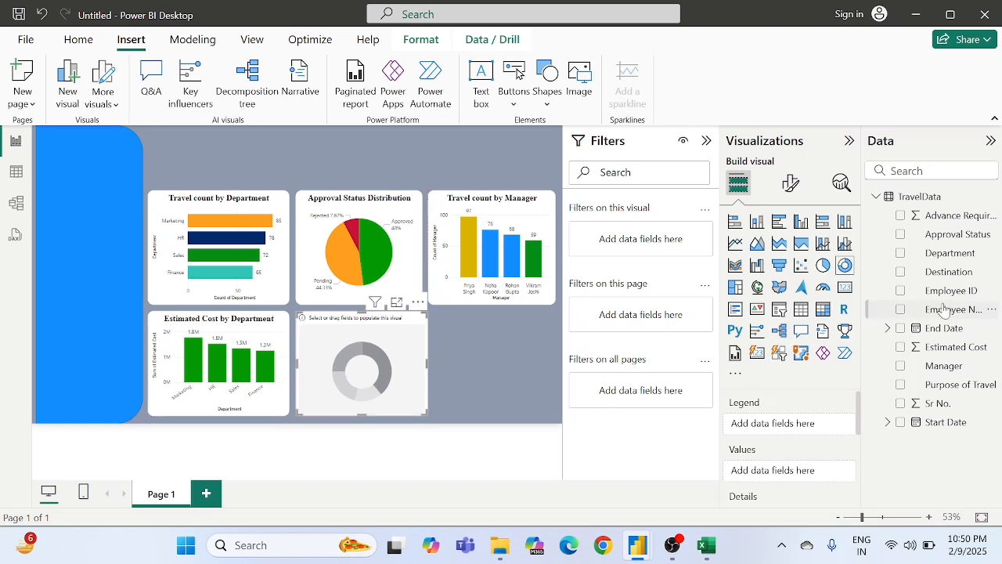
- Assign Approval Status as the donut chart's legend field and Estimated Cost as its values, and hide the legend
left_click_drag(951, 234, 794, 426)
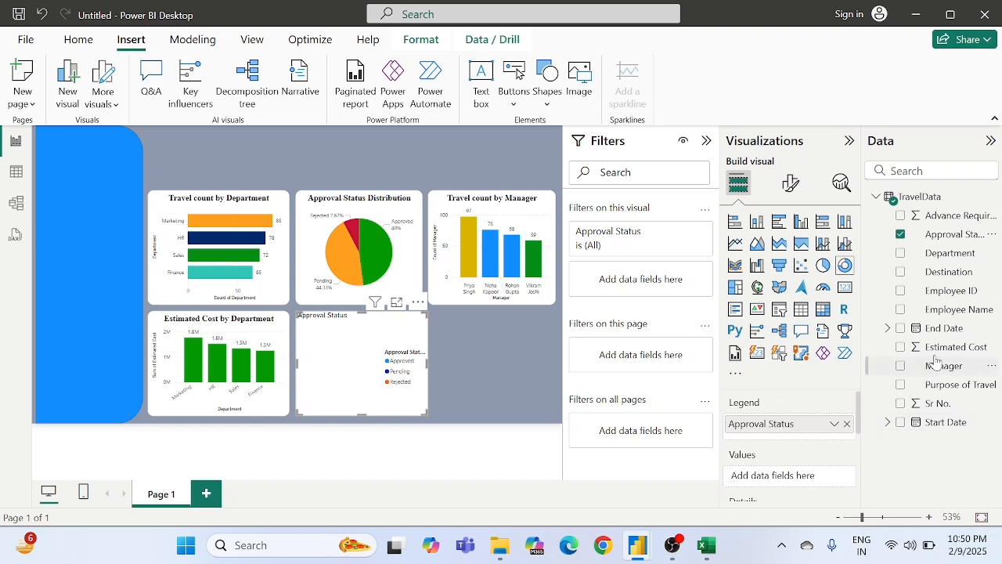
left_click_drag(943, 351, 783, 476)
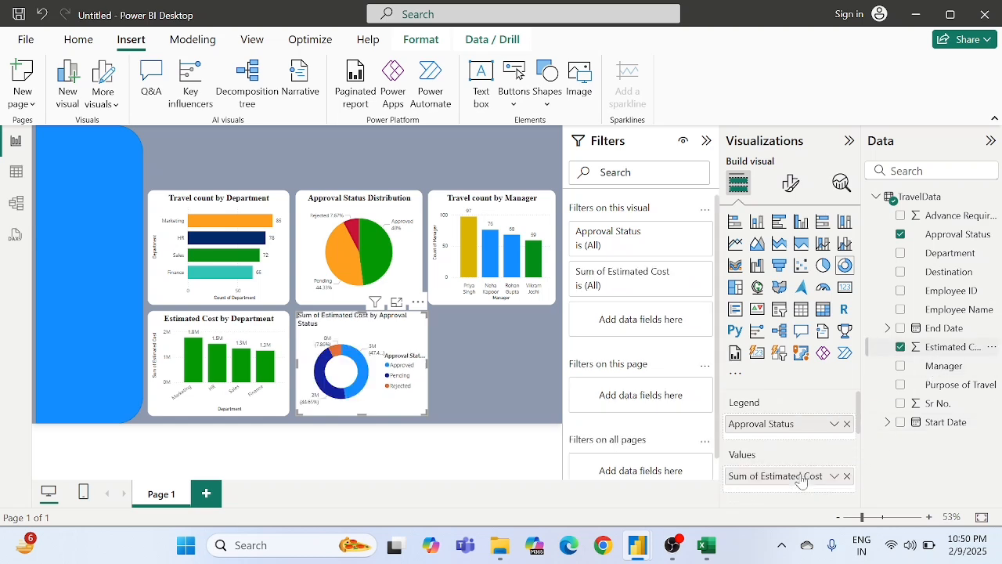
left_click(791, 183)
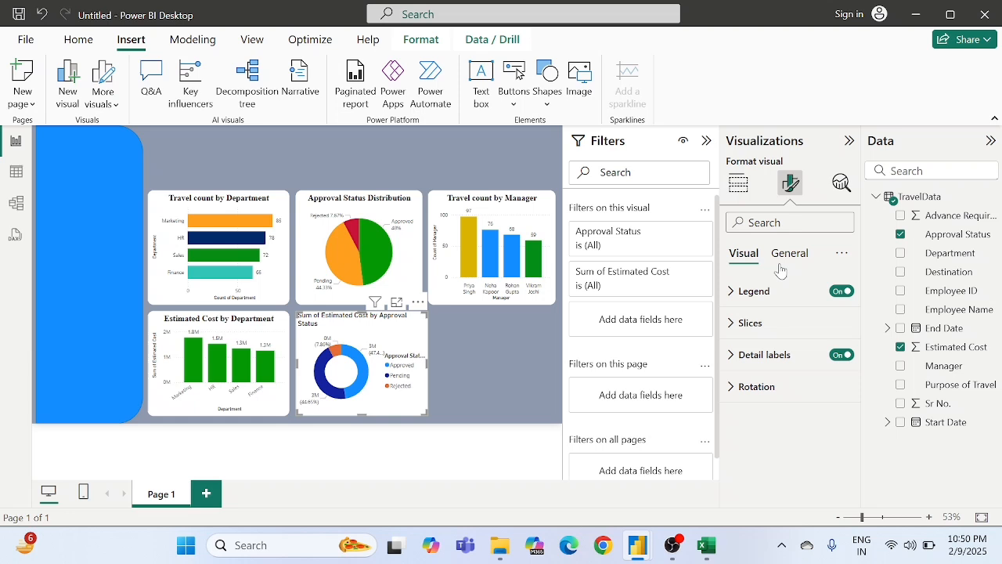
left_click(834, 296)
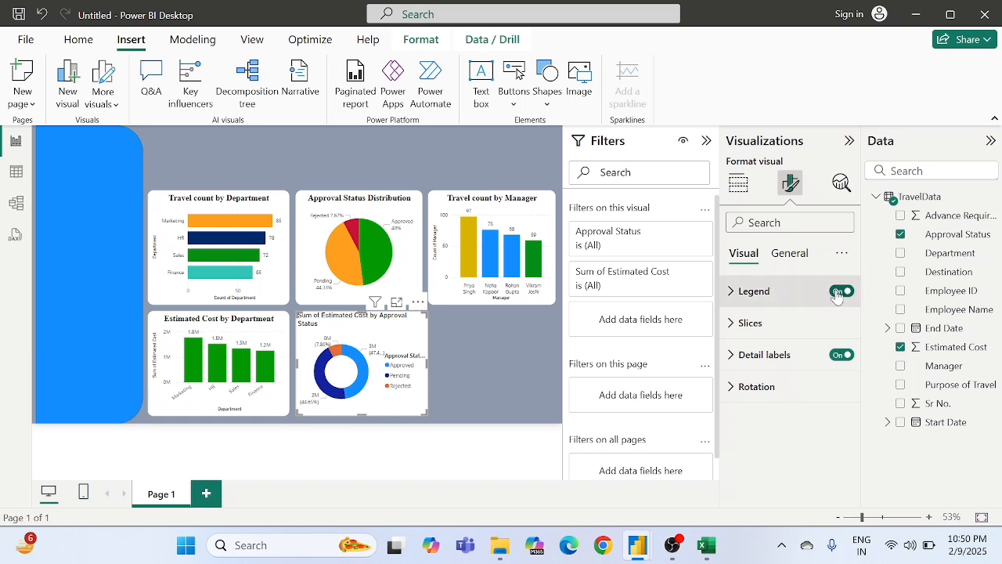
- Colour the donut slices with recent colors: green for Approved, orange for Pending and red for Rejected
left_click(748, 322)
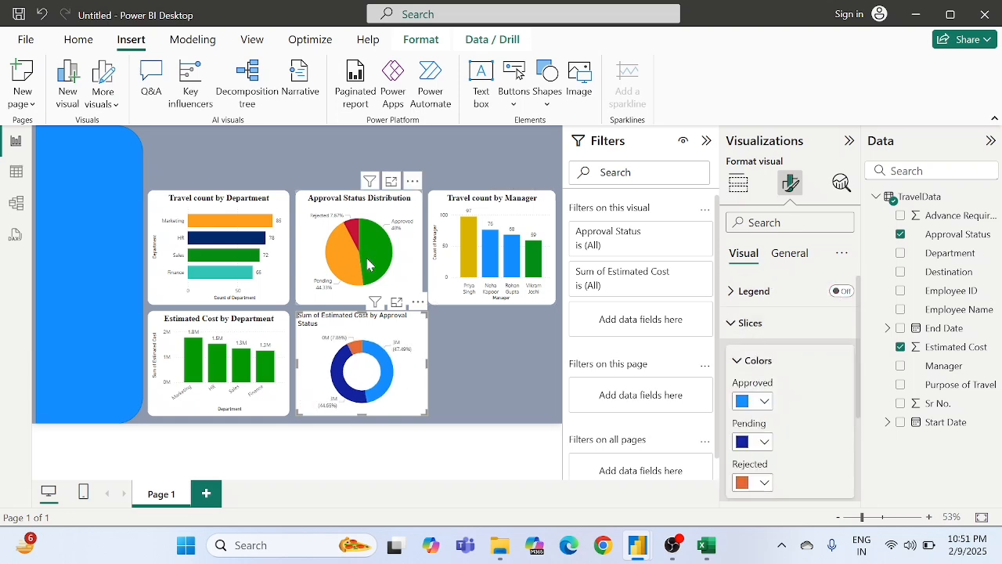
left_click(741, 402)
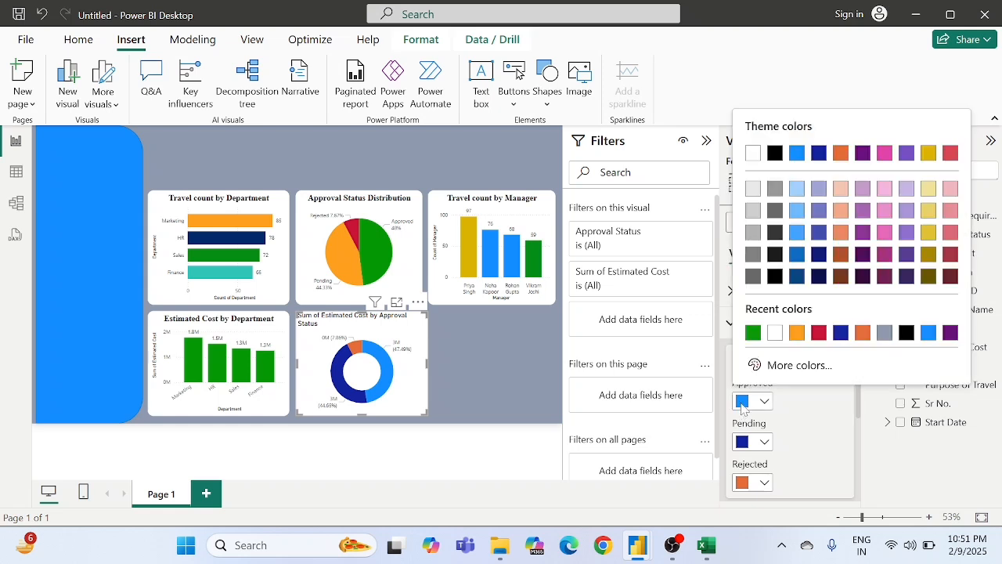
left_click(752, 332)
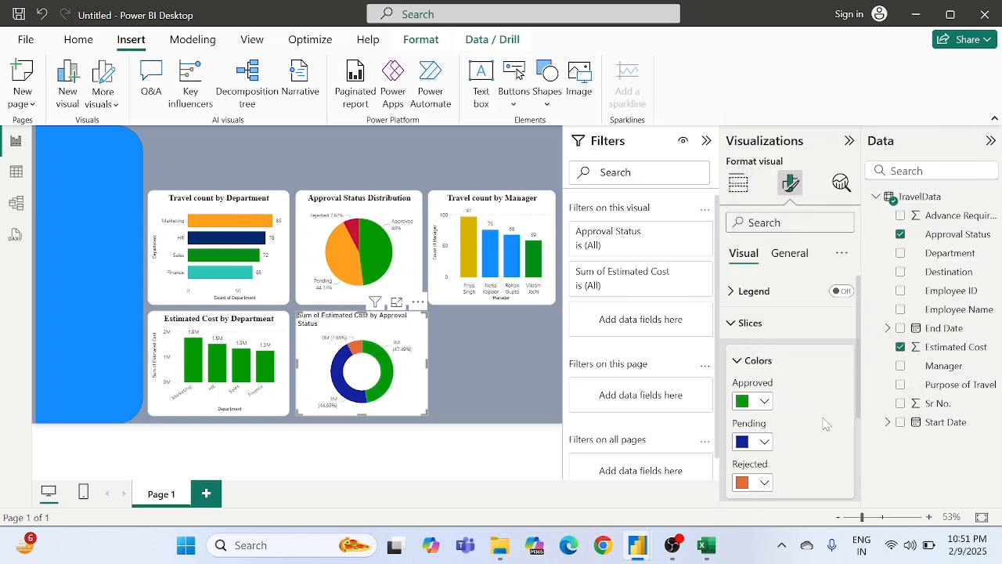
scroll(826, 424, "down", 2)
left_click(757, 372)
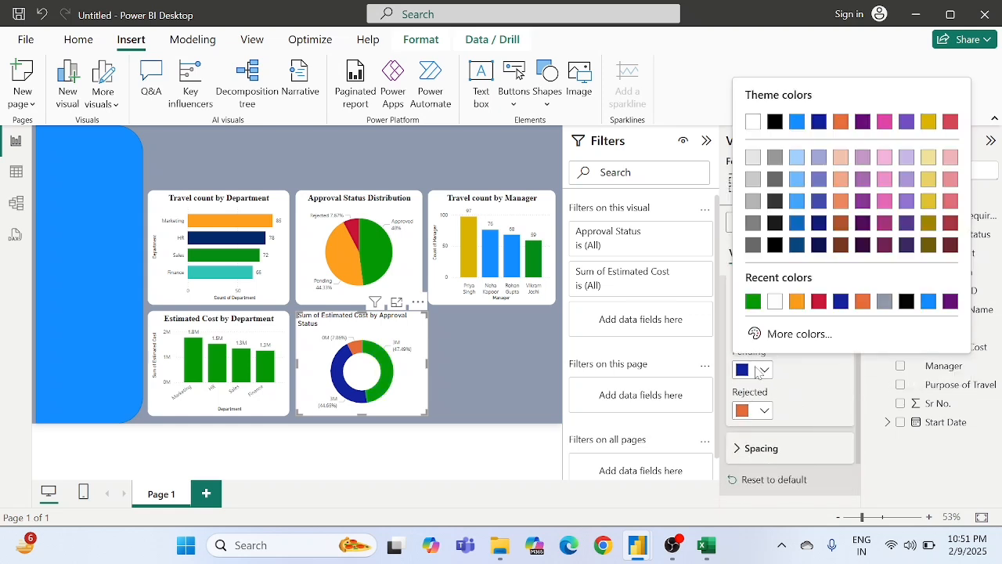
left_click(797, 304)
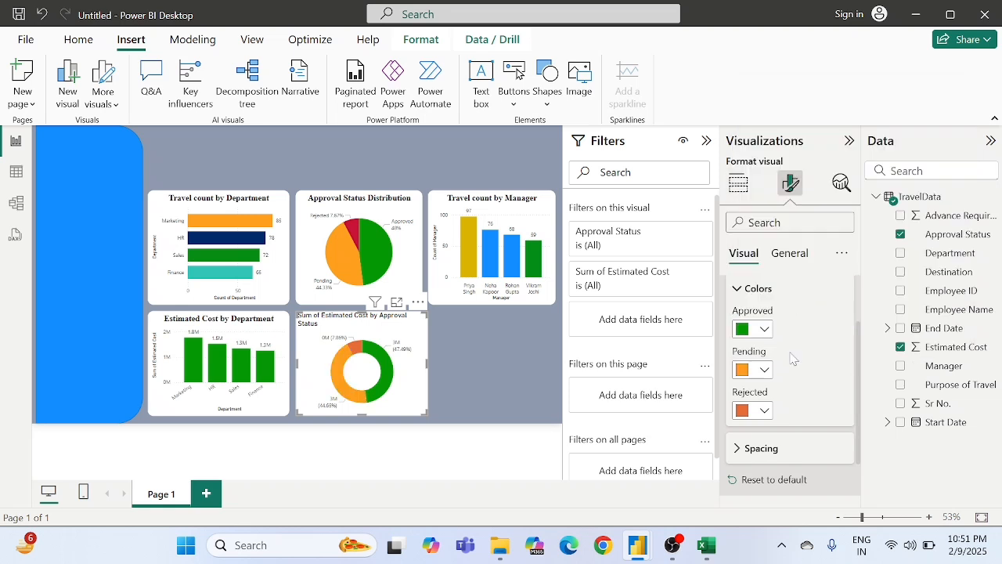
left_click(744, 412)
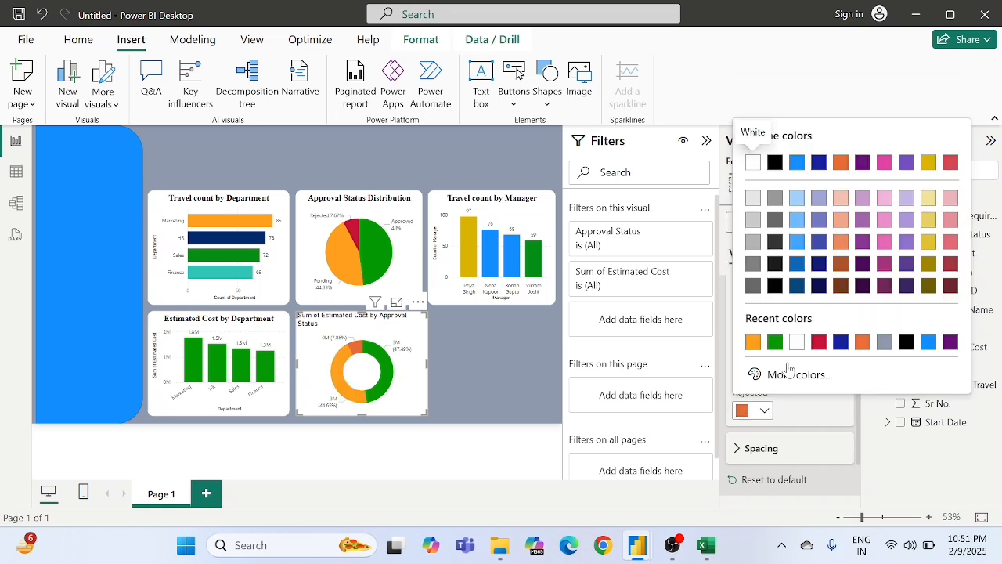
left_click(818, 344)
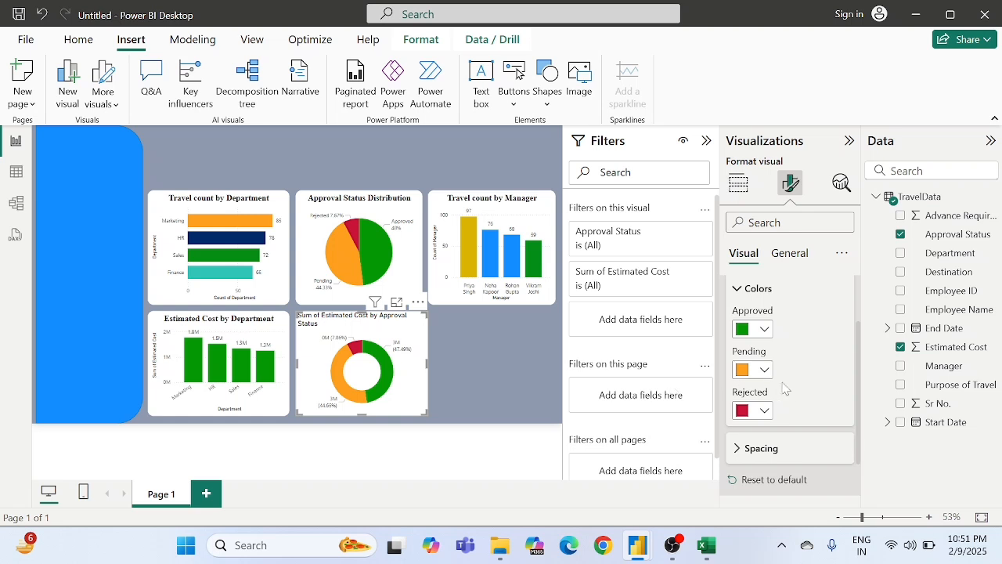
scroll(791, 390, "up", 2)
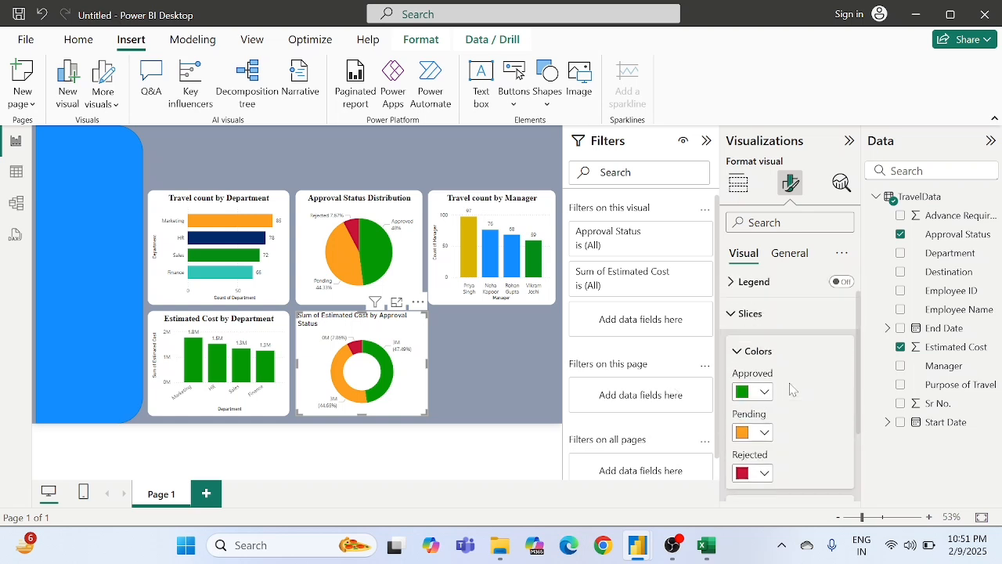
left_click(752, 325)
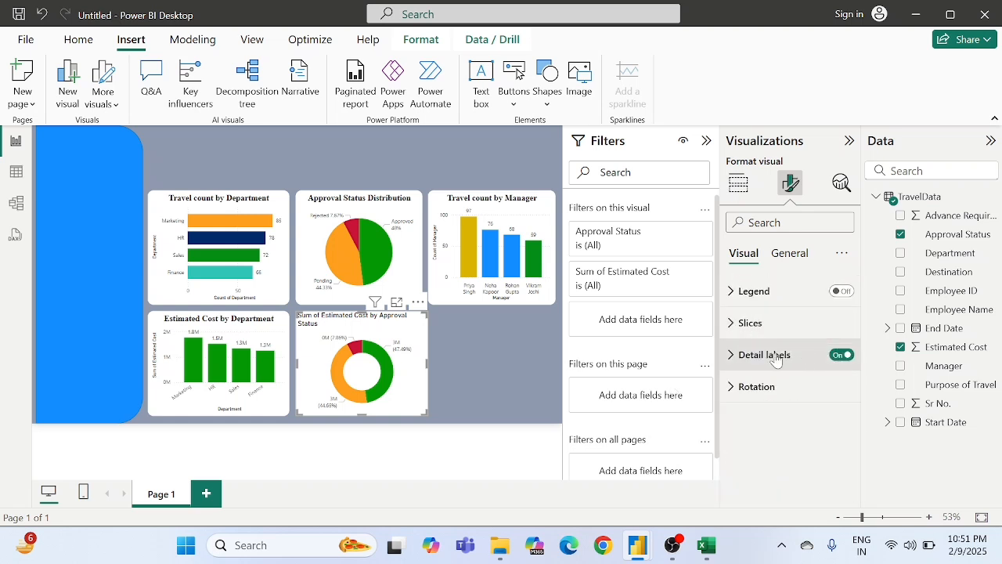
- Set the donut chart's detail label contents to Category, data value
left_click(775, 357)
scroll(775, 357, "down", 2)
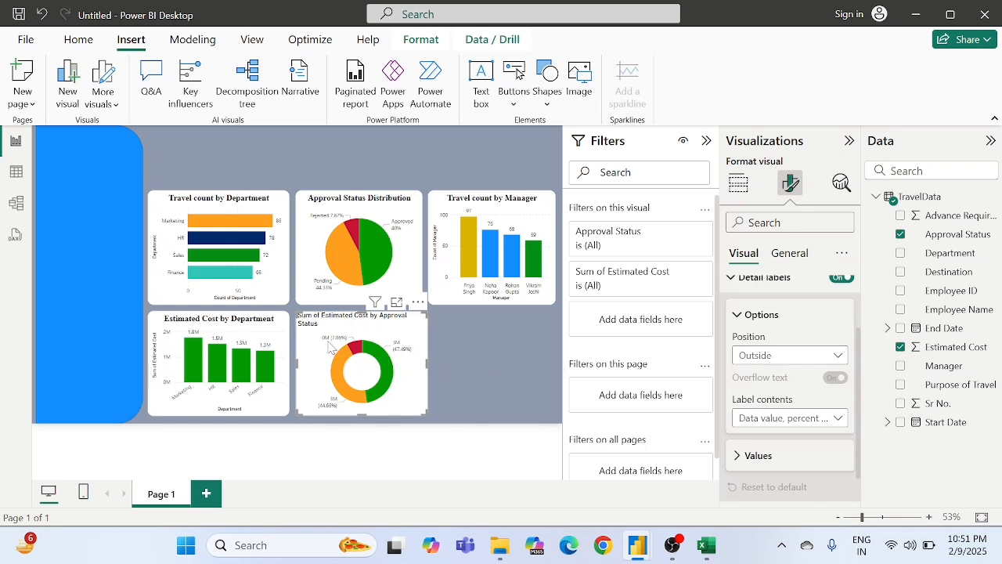
mouse_move(396, 351)
scroll(774, 361, "down", 1)
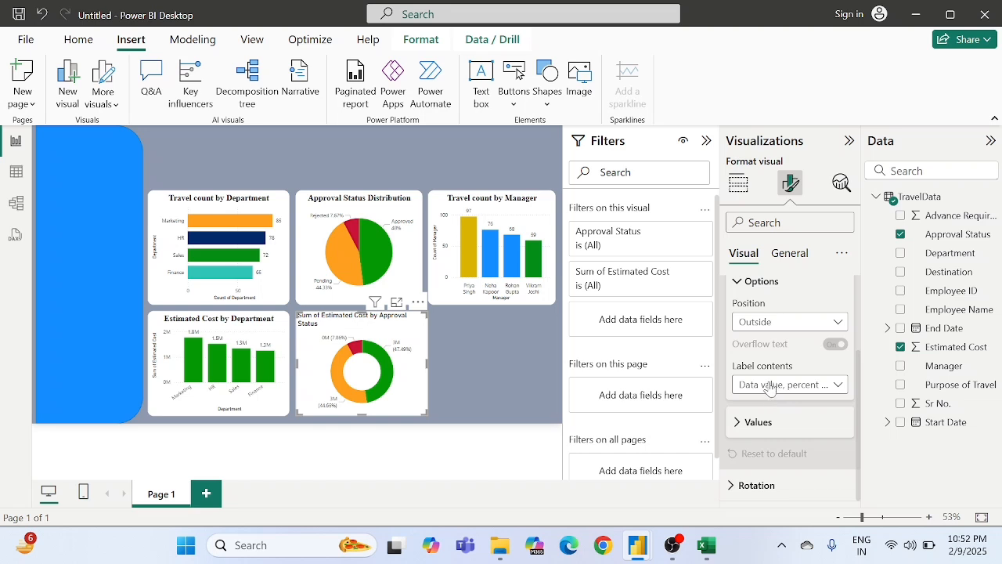
left_click(770, 387)
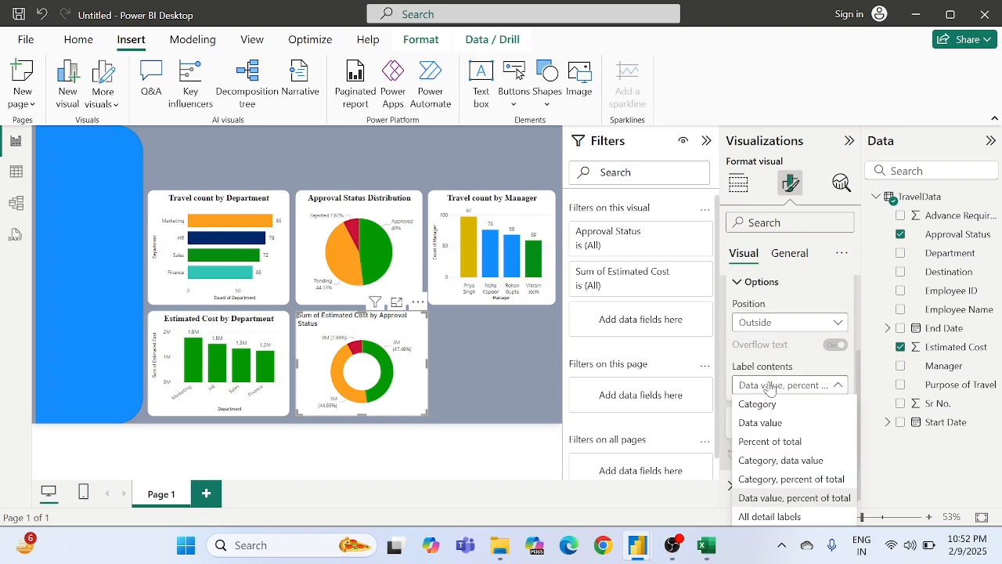
left_click(785, 462)
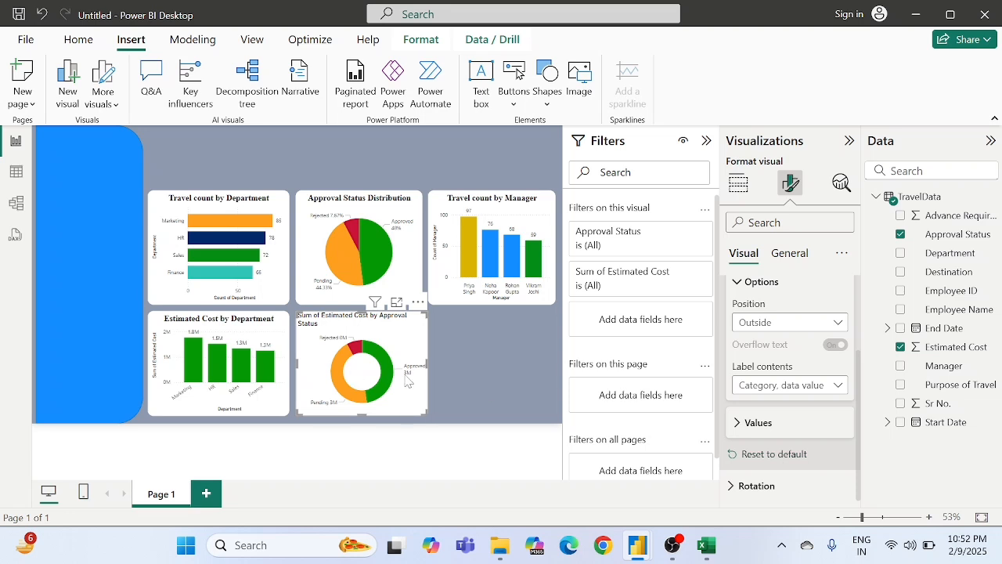
- Try Category, percent of total as the donut's label contents and restore Category, data value
left_click(760, 388)
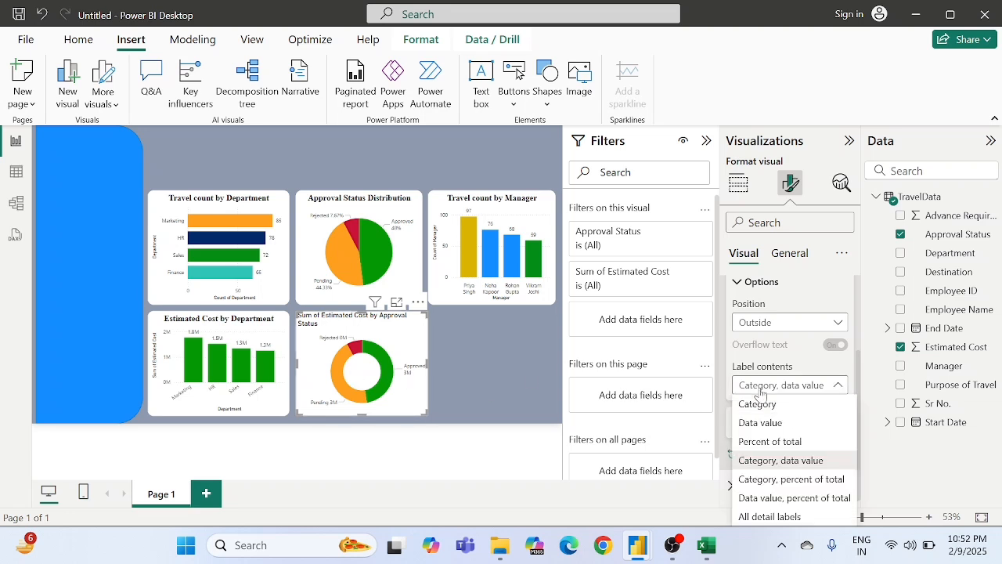
left_click(781, 479)
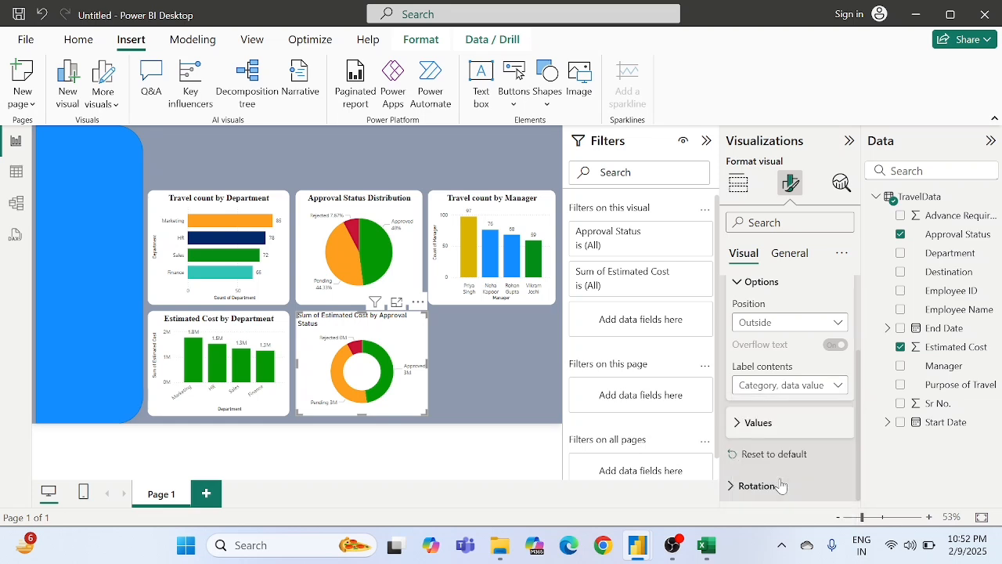
left_click(776, 385)
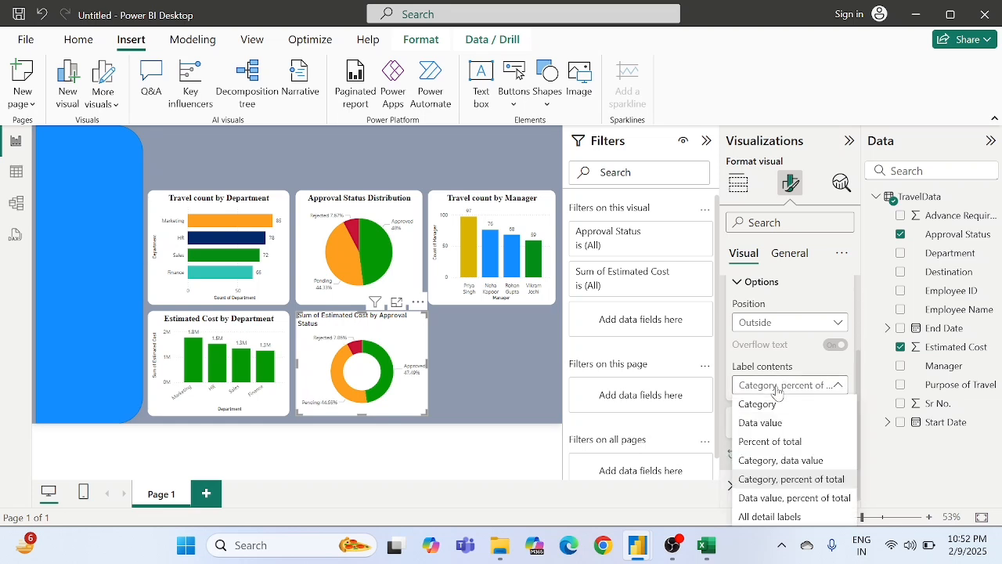
left_click(776, 463)
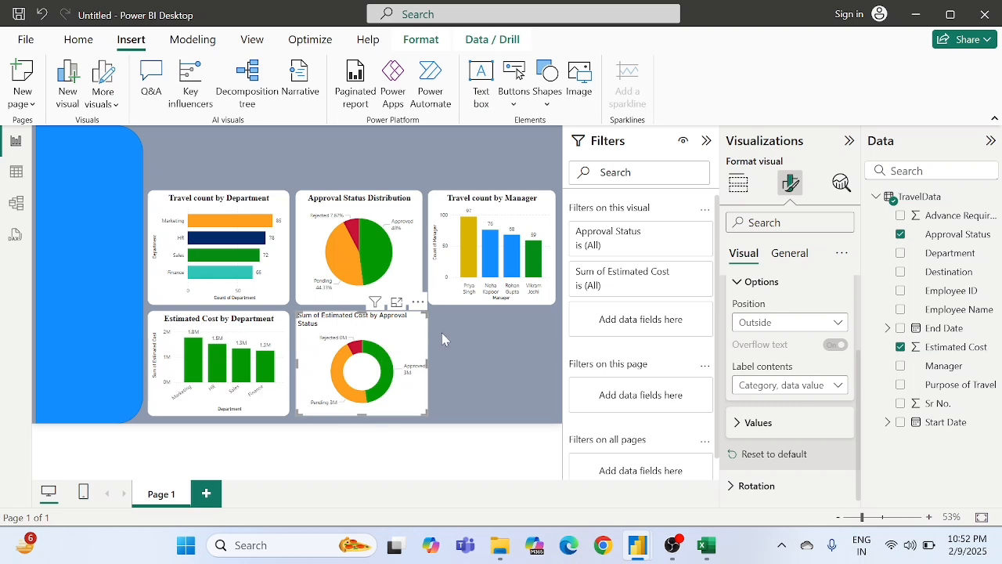
- Shorten the donut chart's title to "Estimated Cost by Approval Status"
left_click(790, 252)
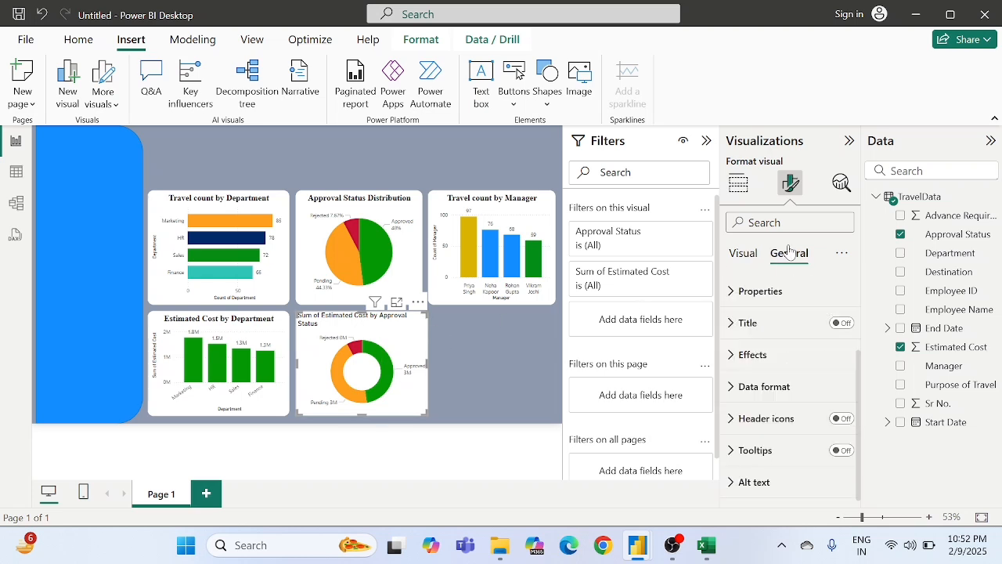
left_click(766, 329)
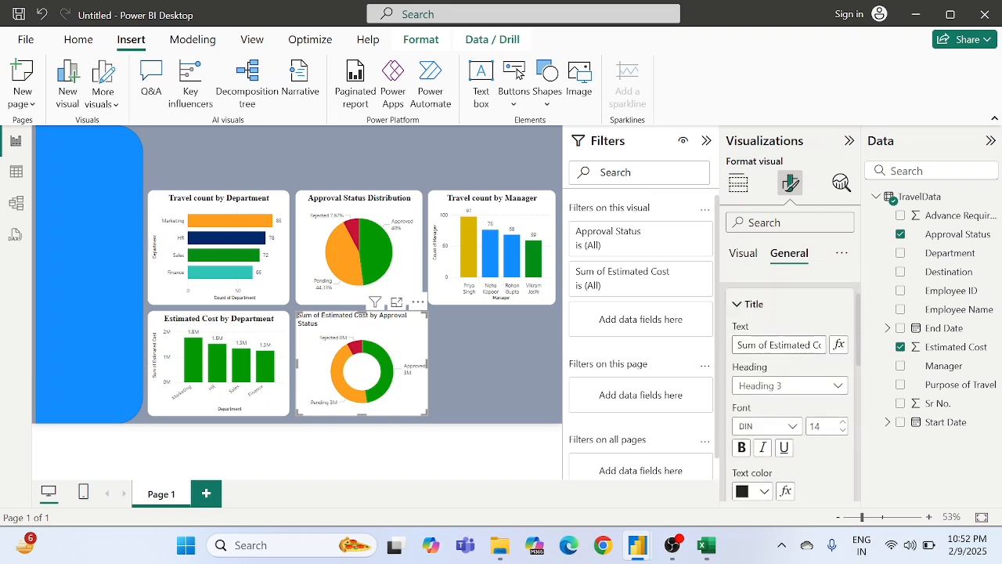
left_click(769, 345)
key("BackSpace")
key("BackSpace")
key("BackSpace")
key("BackSpace")
key("BackSpace")
key("BackSpace")
key("BackSpace")
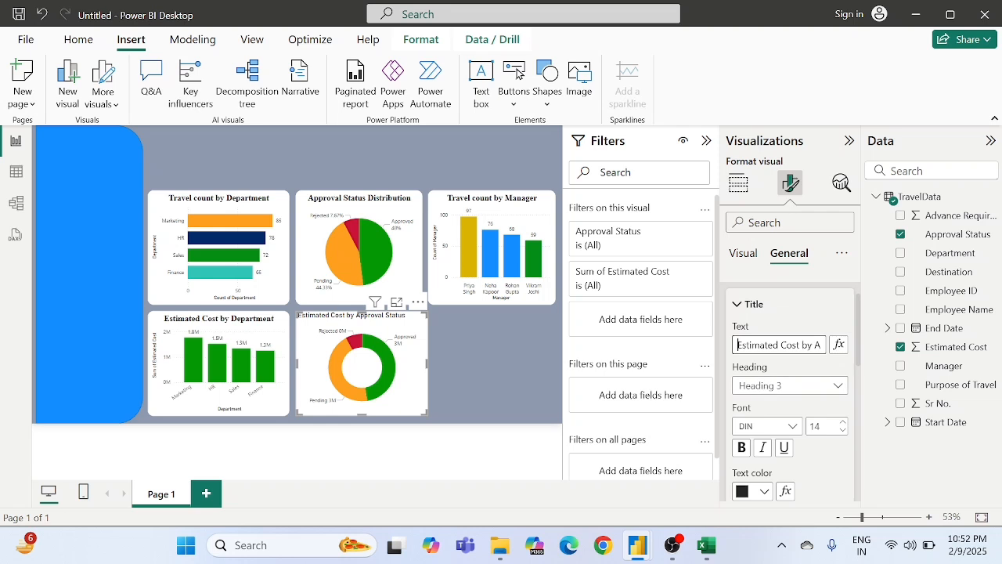
- Set the Estimated Cost by Approval Status title to bold Times New Roman at size 15
scroll(766, 372, "down", 1)
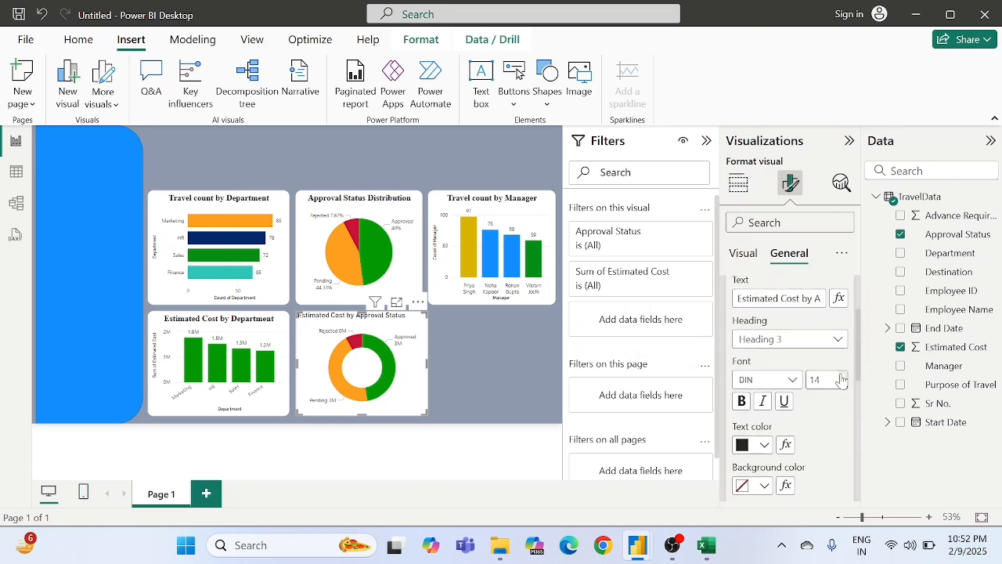
left_click(756, 379)
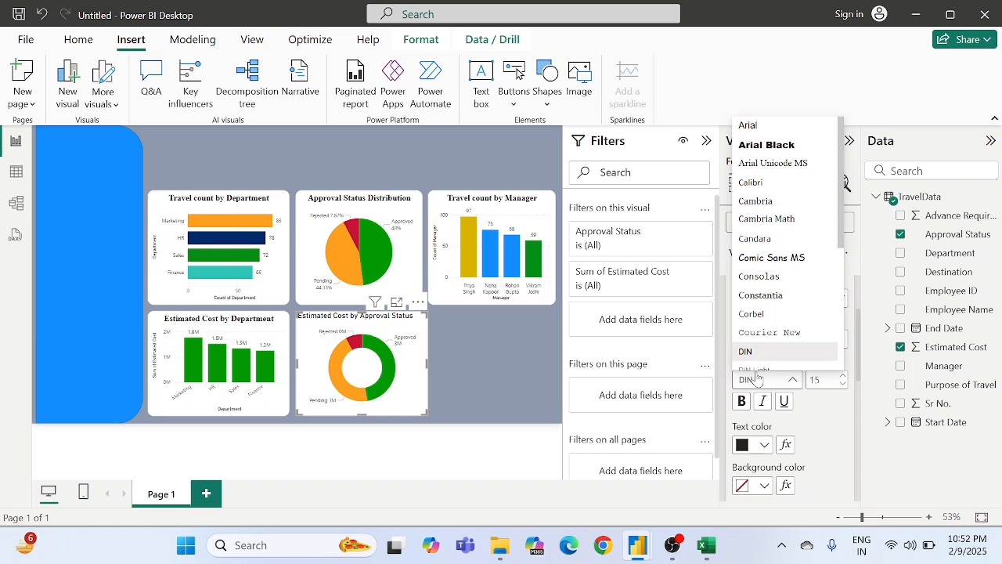
key("t")
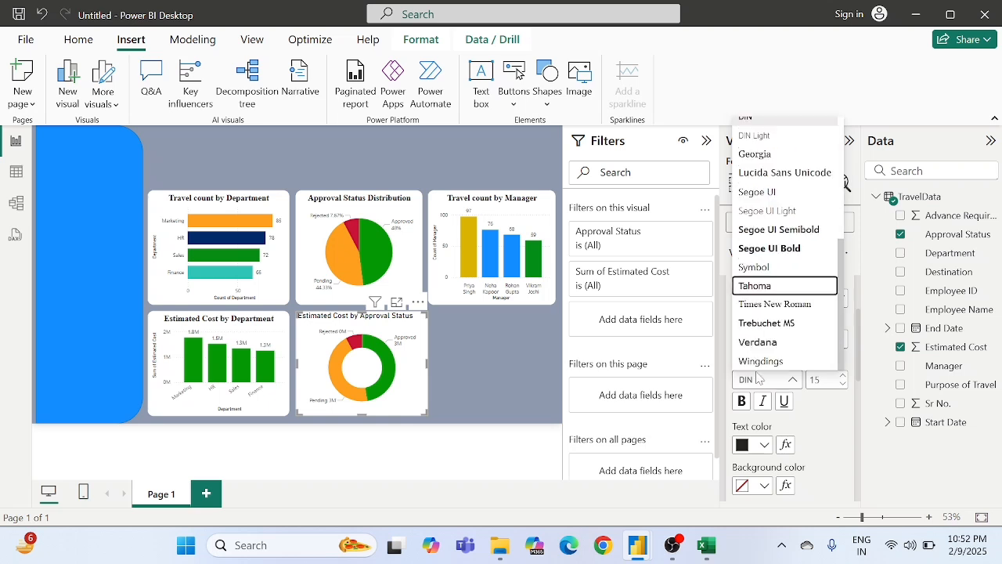
key("t")
key("Return")
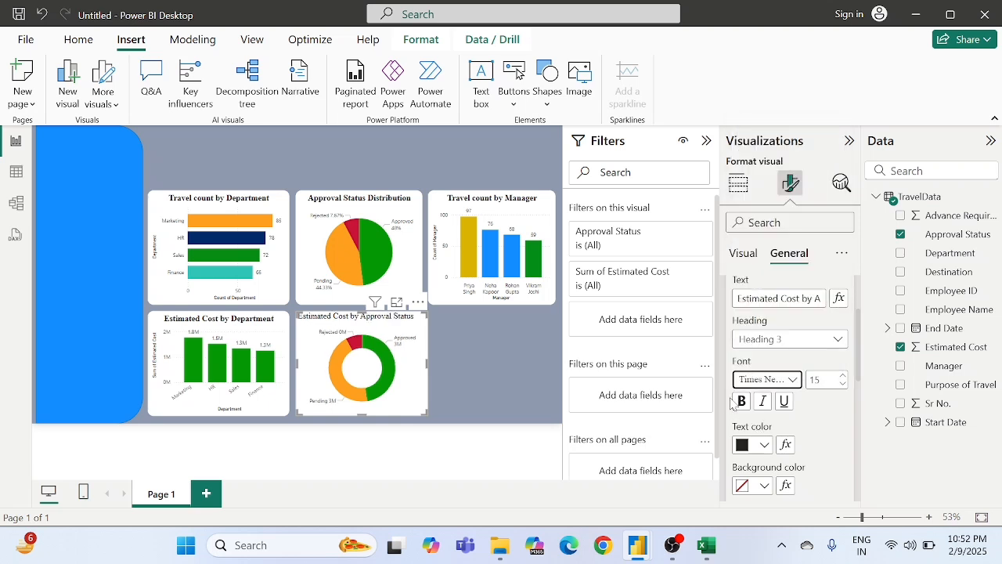
left_click(742, 401)
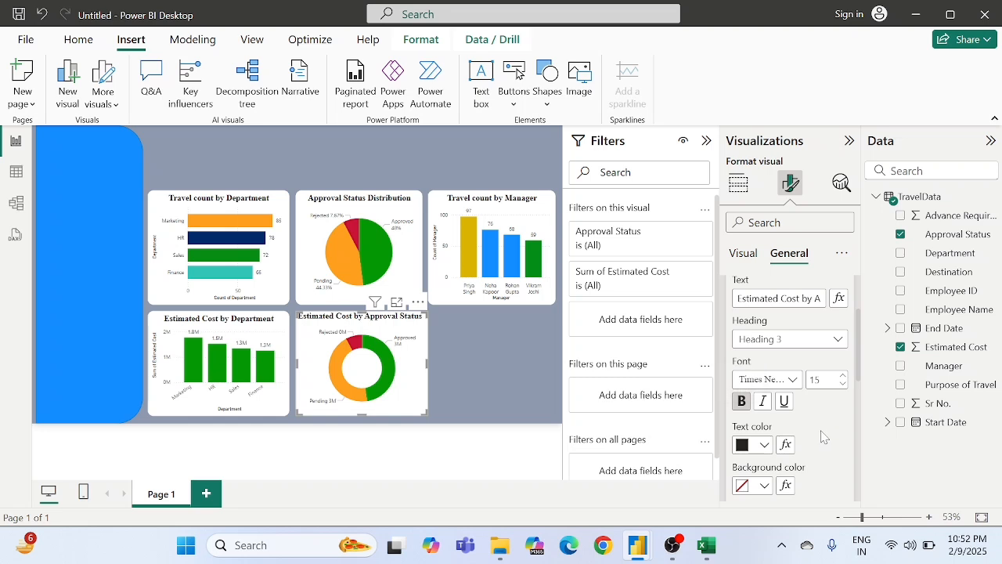
- Center the Estimated Cost by Approval Status title and give the donut chart a white visual border with 14 px rounded corners
scroll(822, 437, "down", 2)
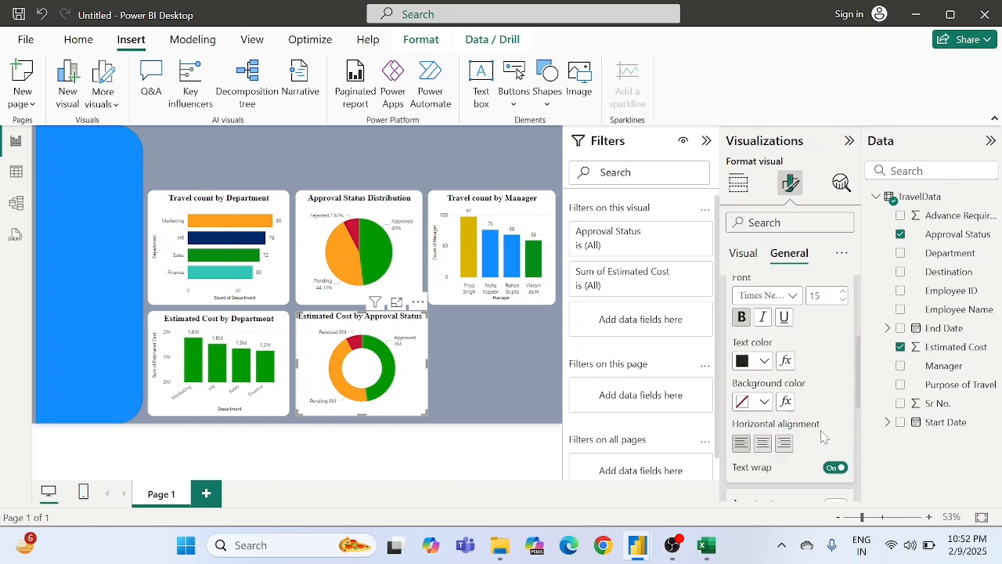
left_click(766, 443)
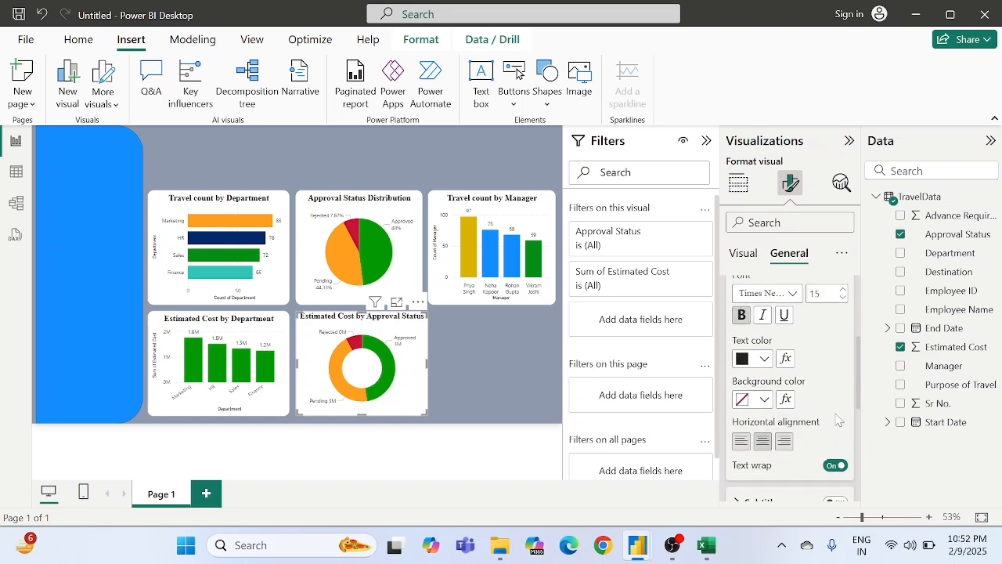
scroll(838, 421, "down", 6)
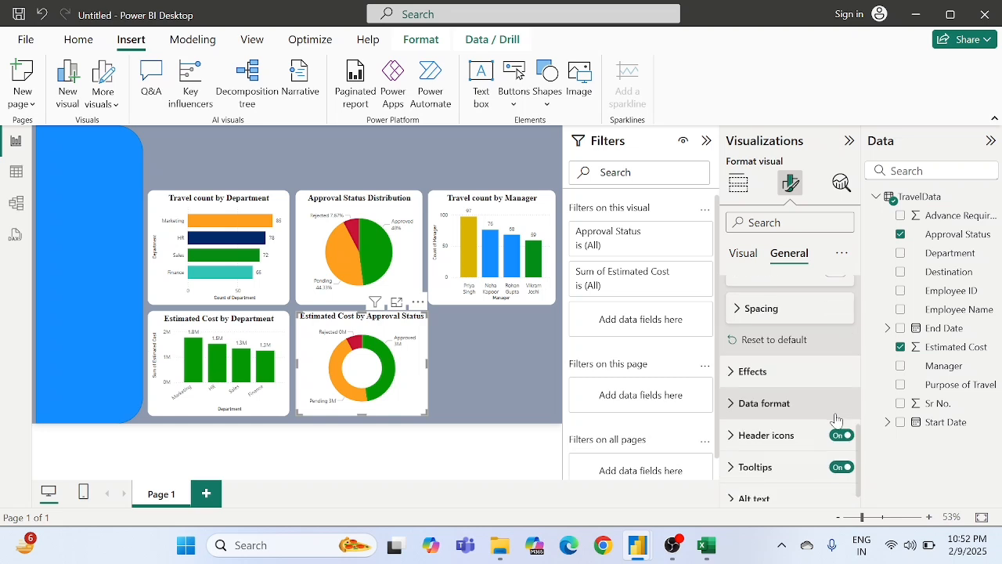
left_click(762, 372)
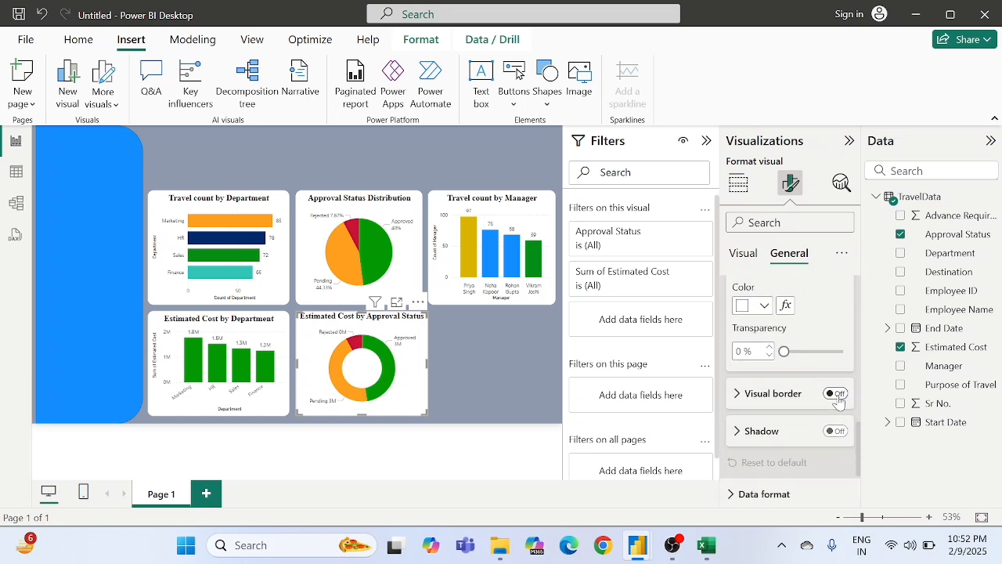
left_click(836, 394)
left_click(770, 394)
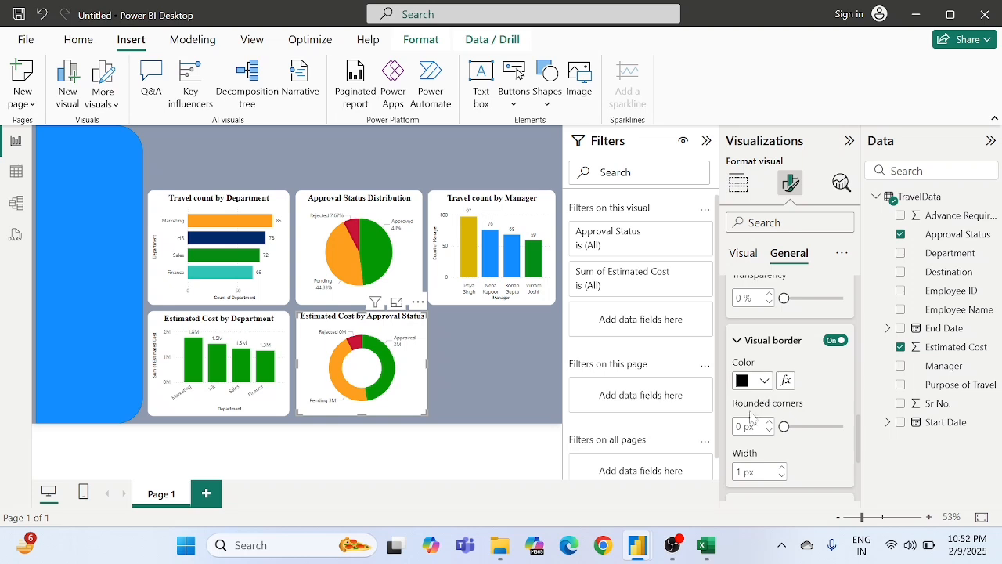
left_click(744, 384)
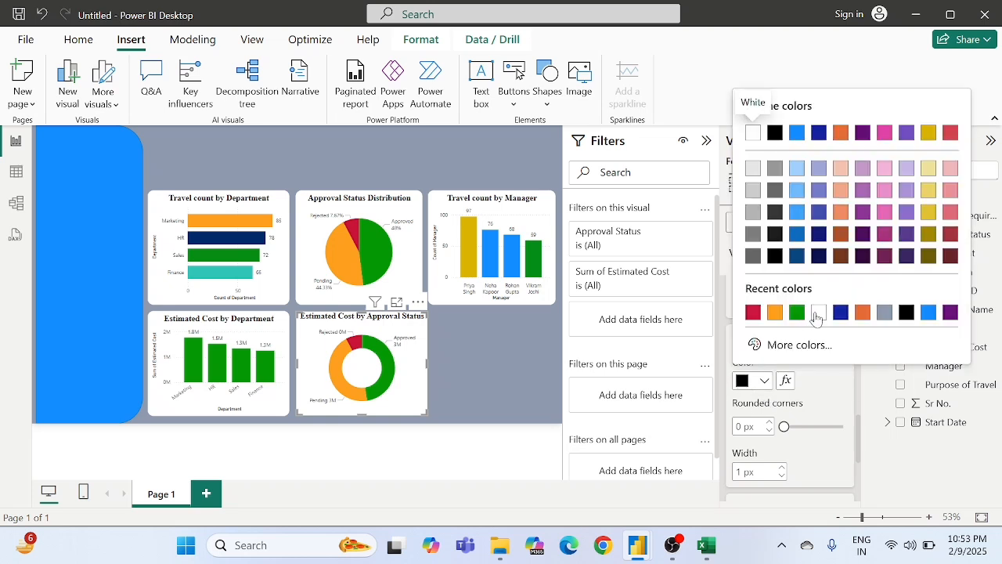
left_click(817, 313)
scroll(818, 377, "down", 2)
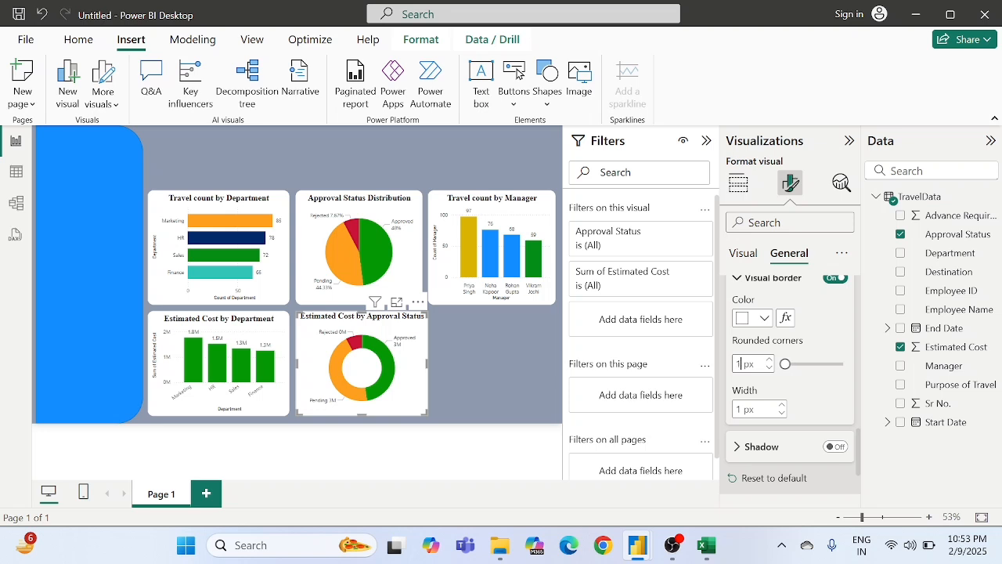
left_click_drag(786, 364, 811, 364)
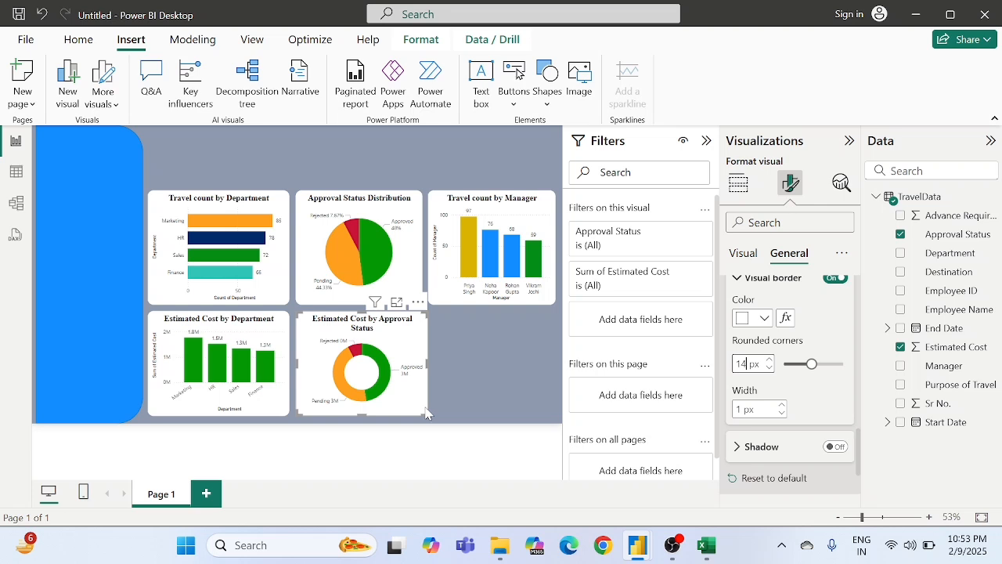
- Add an empty stacked bar chart below Travel count by Manager and narrow it to clear the Estimated Cost by Approval Status donut
left_click(455, 358)
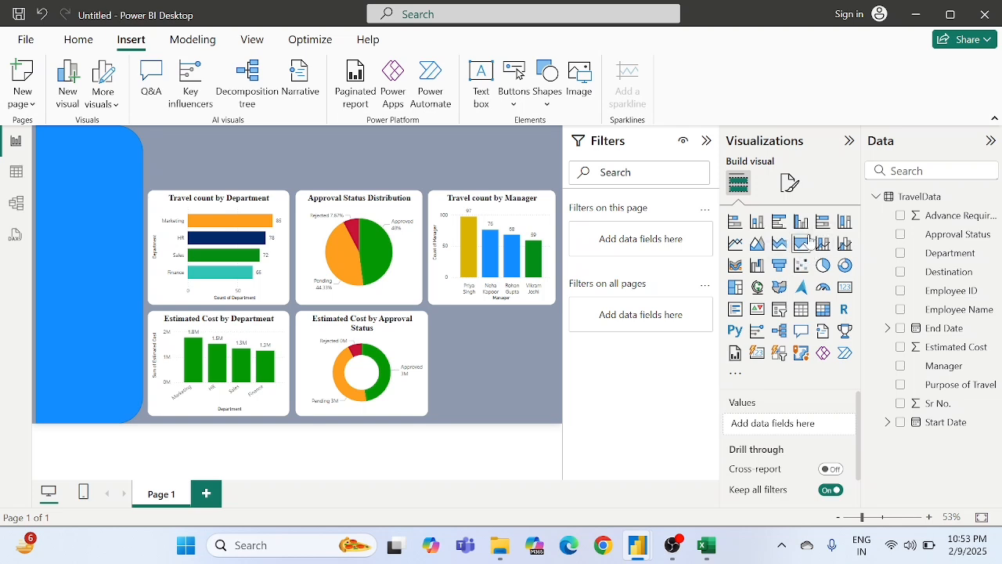
left_click(736, 222)
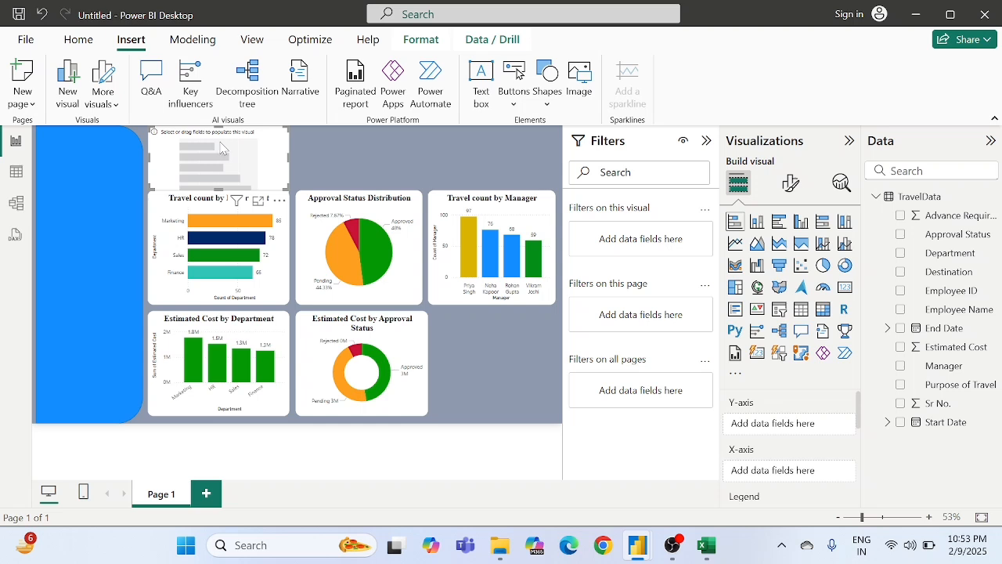
left_click_drag(222, 147, 484, 334)
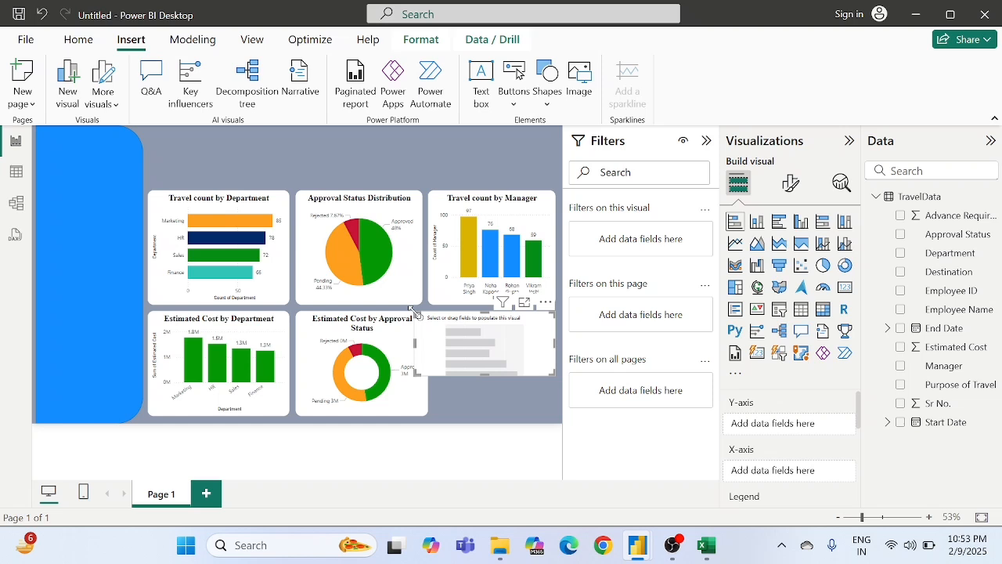
left_click_drag(414, 311, 436, 321)
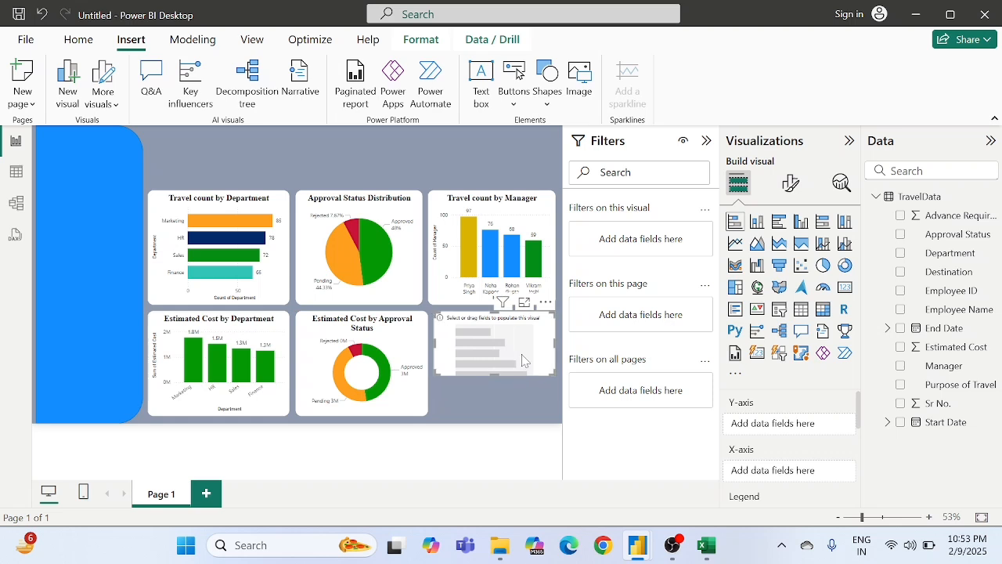
- Enlarge the empty bar chart to fill its slot in the lower row and plot Sum of Estimated Cost by Manager
left_click_drag(551, 374, 552, 413)
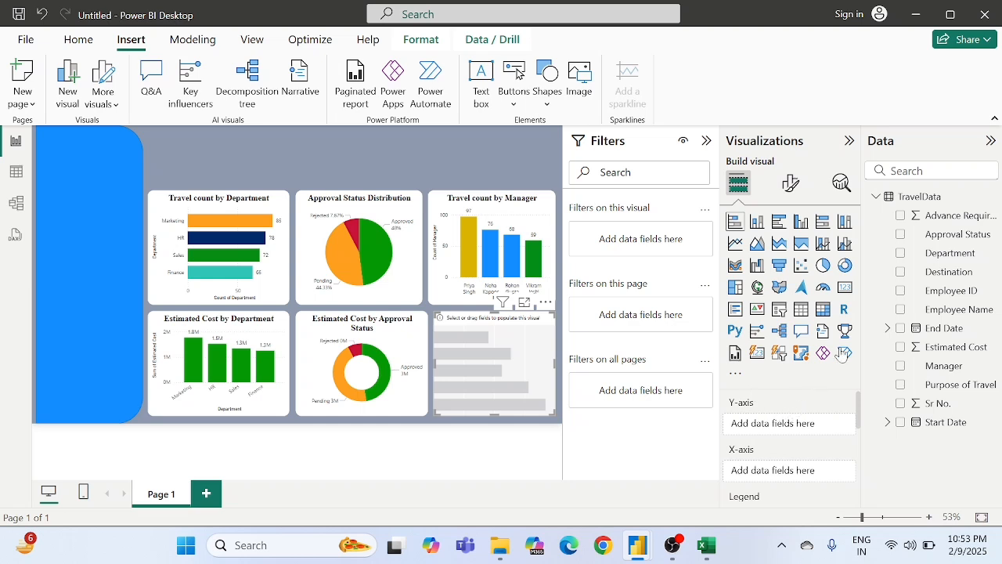
left_click_drag(906, 379, 802, 429)
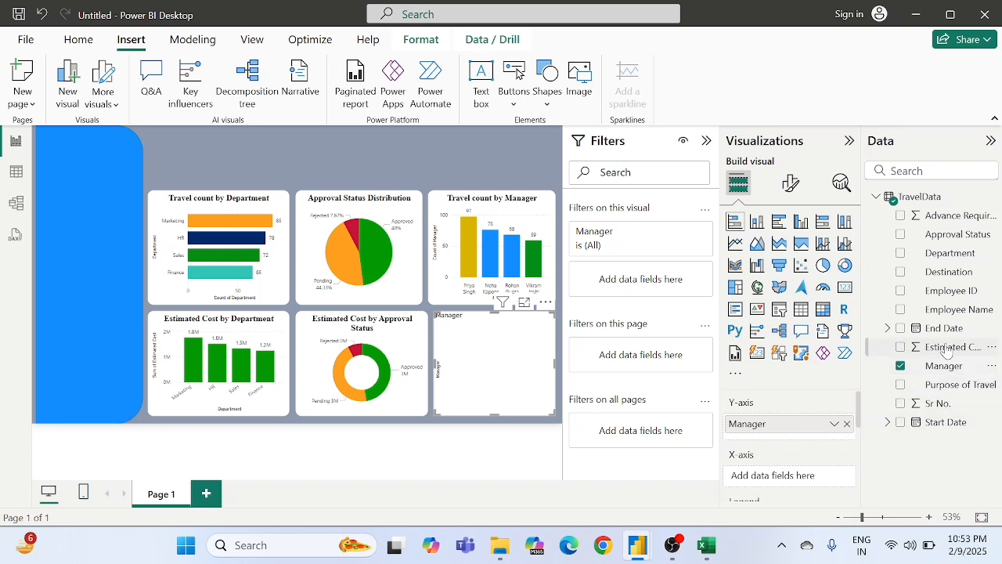
left_click_drag(948, 350, 782, 479)
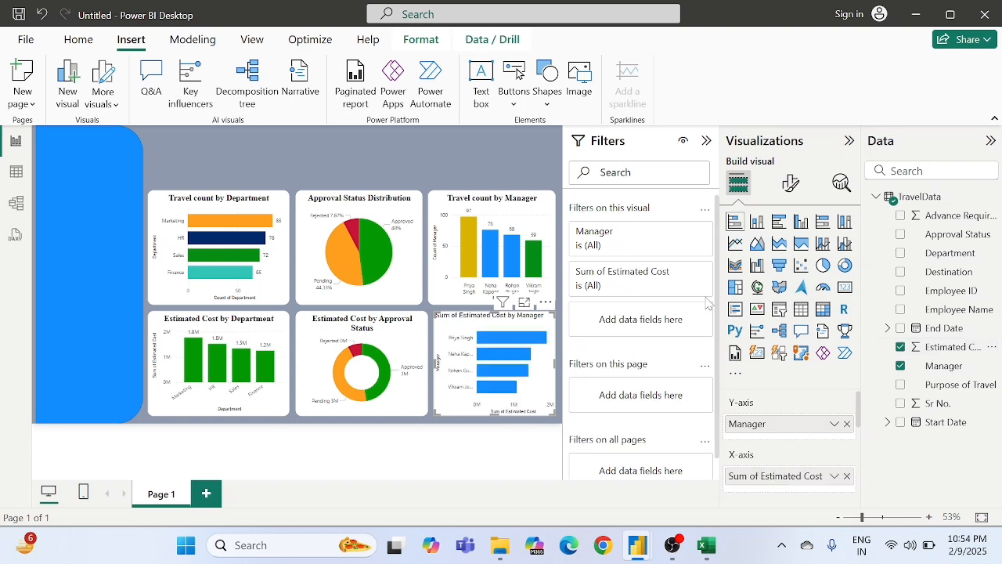
- Color all bars of the manager cost chart crimson red and turn on its data labels
left_click(795, 188)
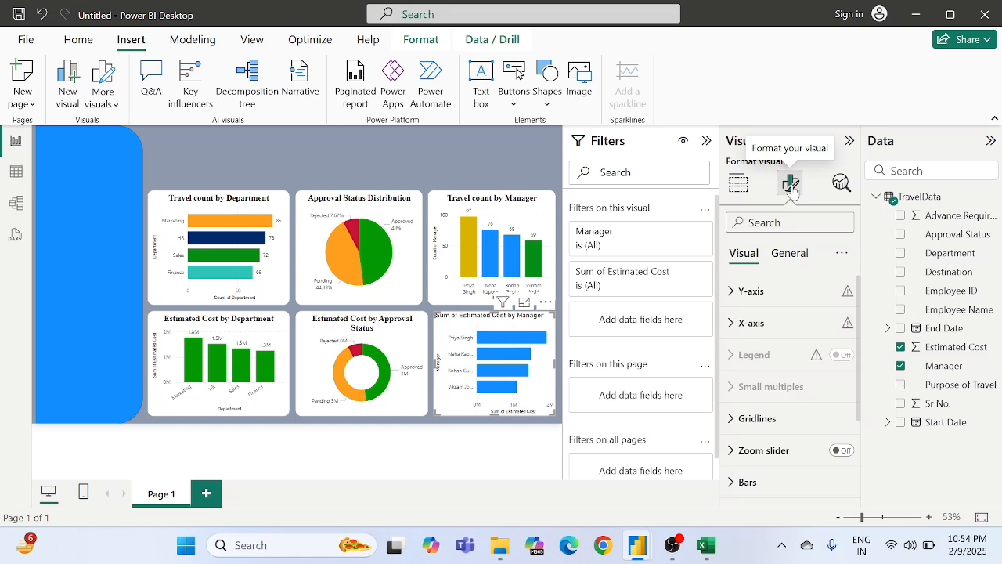
scroll(764, 352, "down", 2)
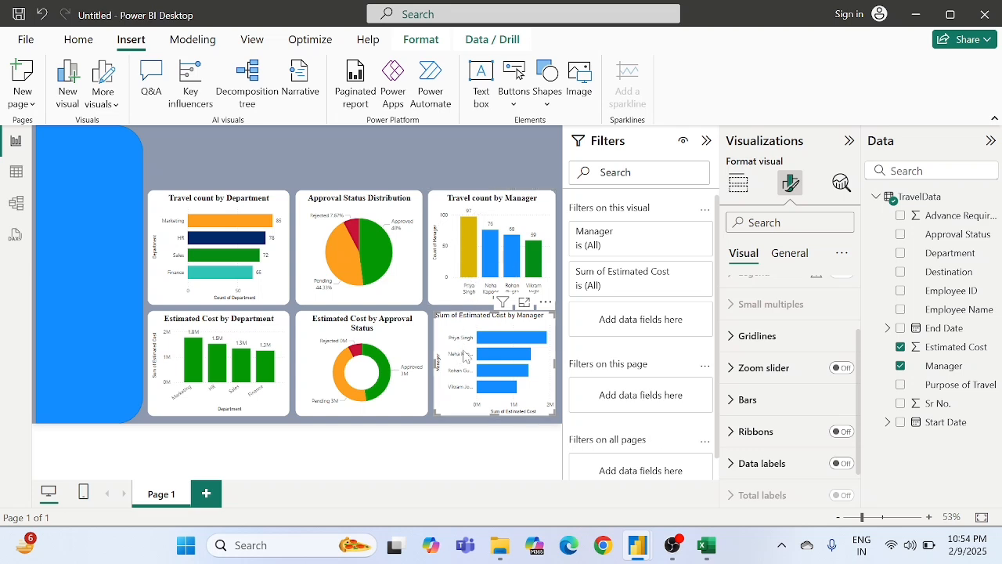
left_click(766, 401)
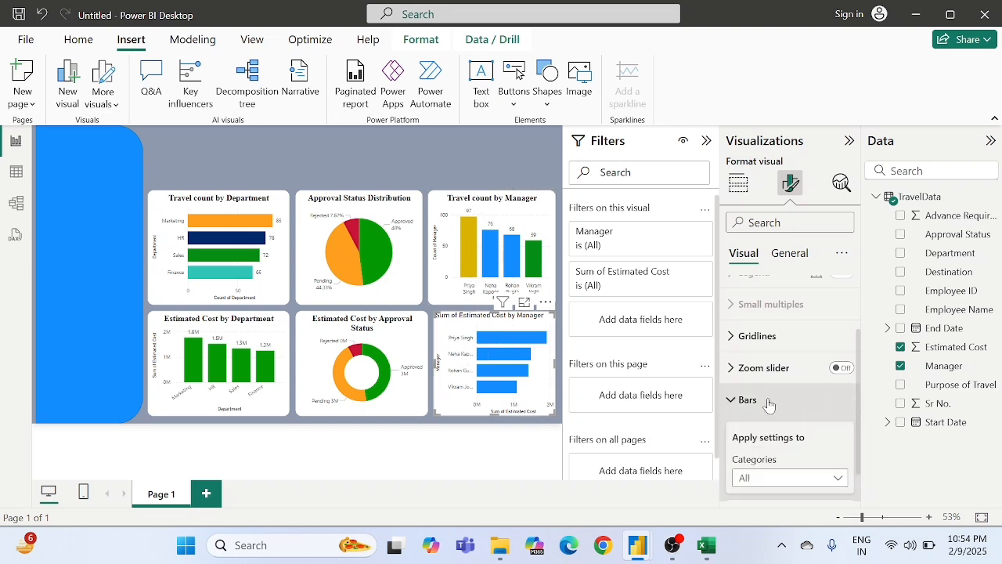
left_click(784, 440)
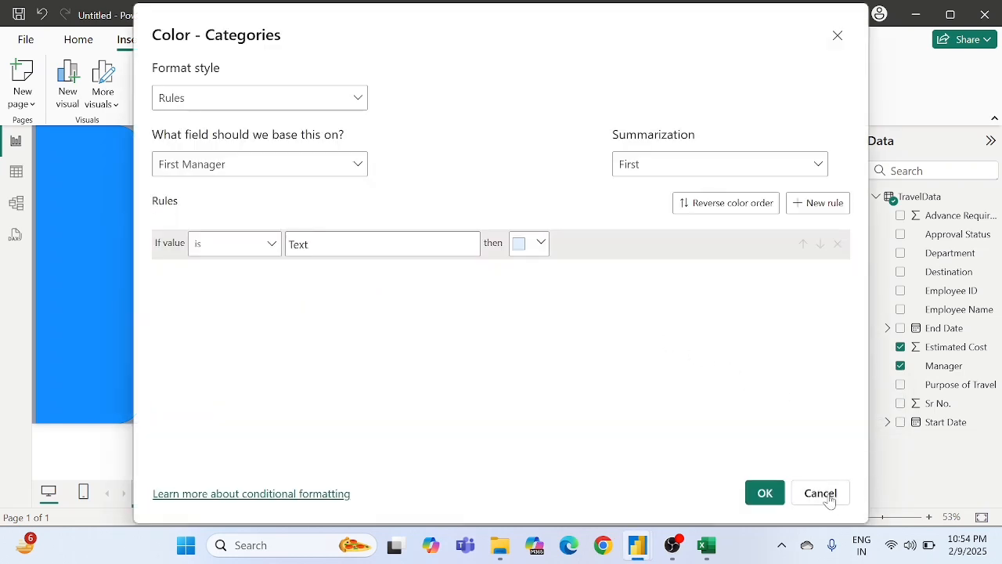
left_click(824, 496)
left_click(764, 440)
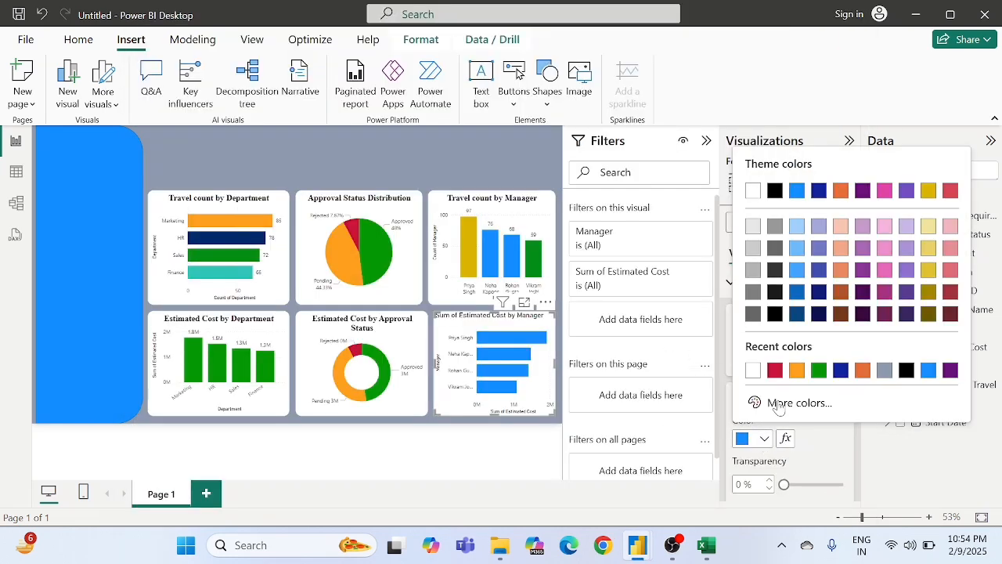
left_click(774, 371)
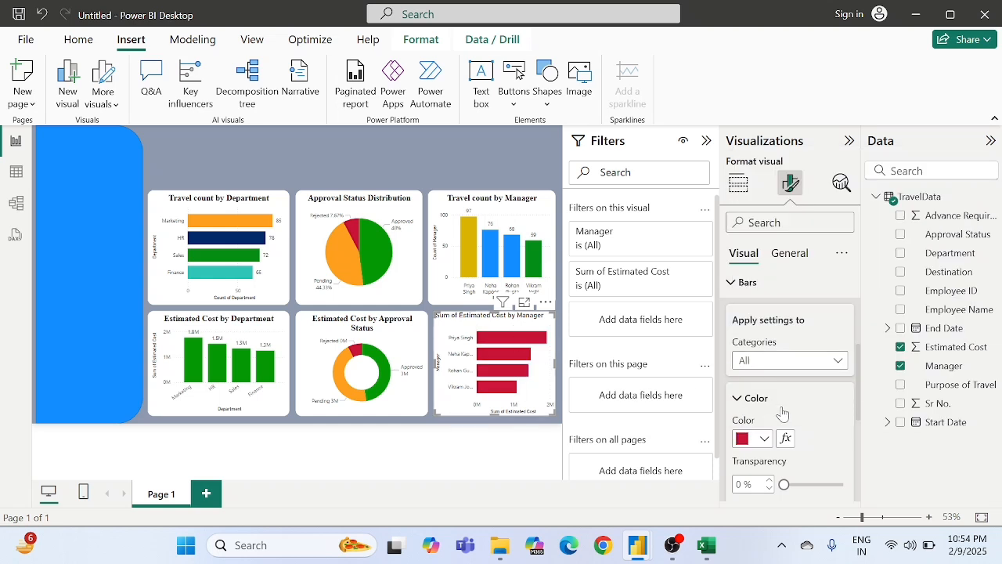
scroll(782, 414, "down", 5)
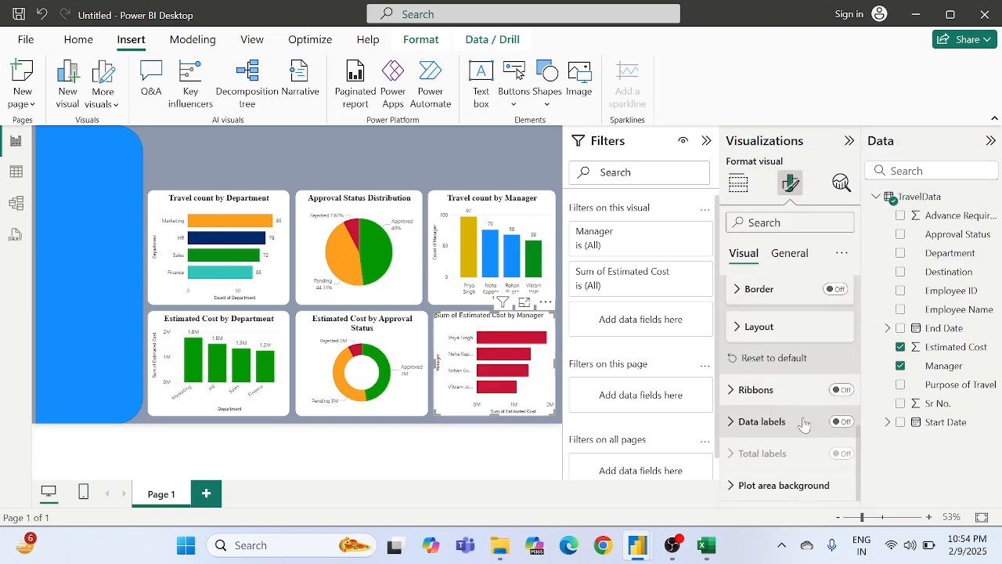
left_click(839, 424)
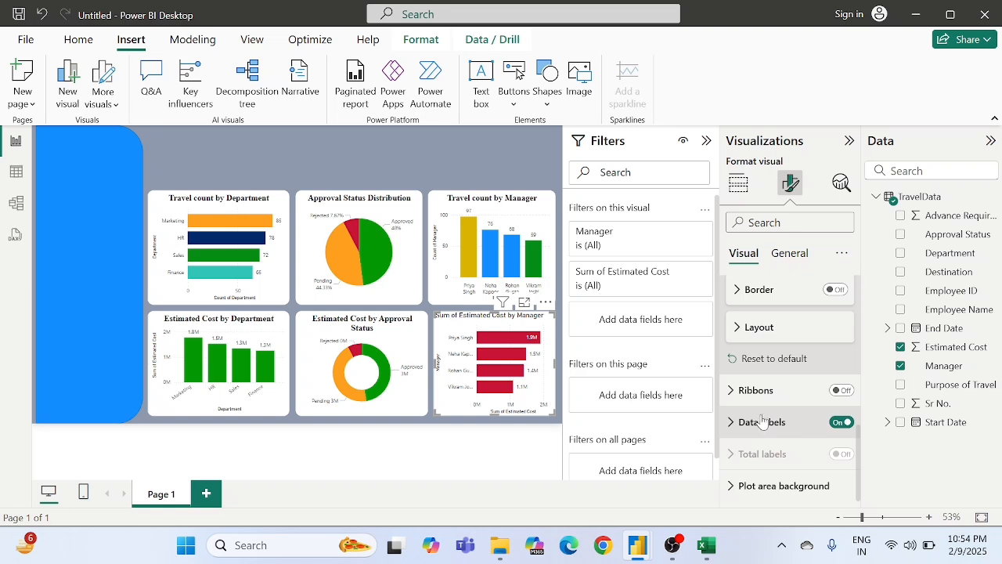
- Shorten the manager cost chart's title to "Estimated Cost by Manager"
scroll(772, 403, "up", 3)
scroll(771, 404, "up", 2)
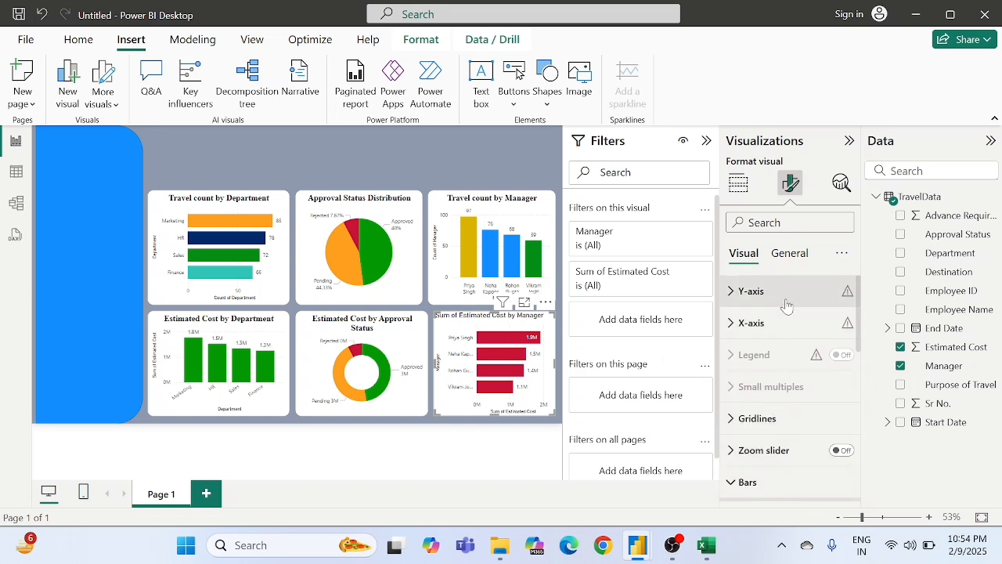
left_click(785, 260)
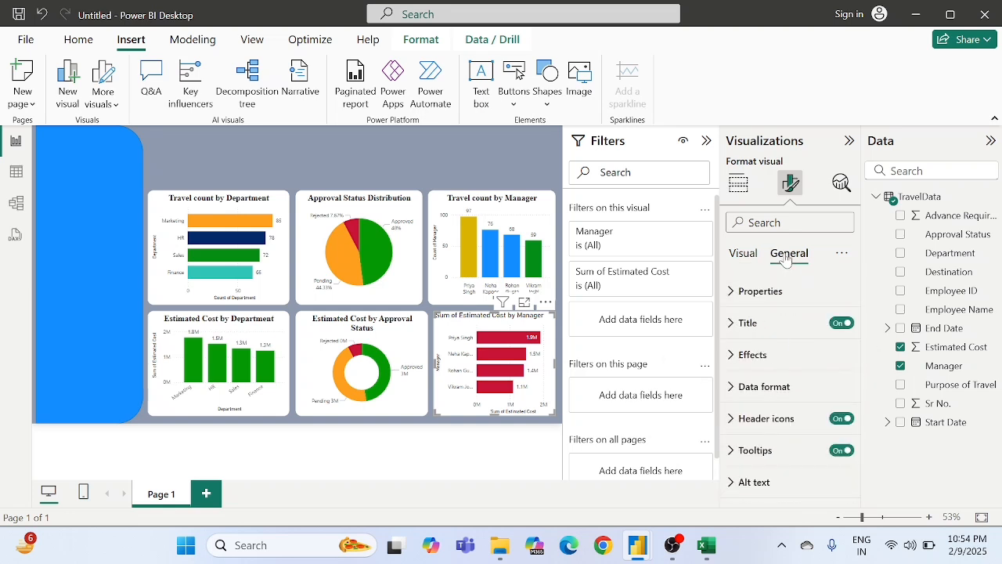
left_click(758, 321)
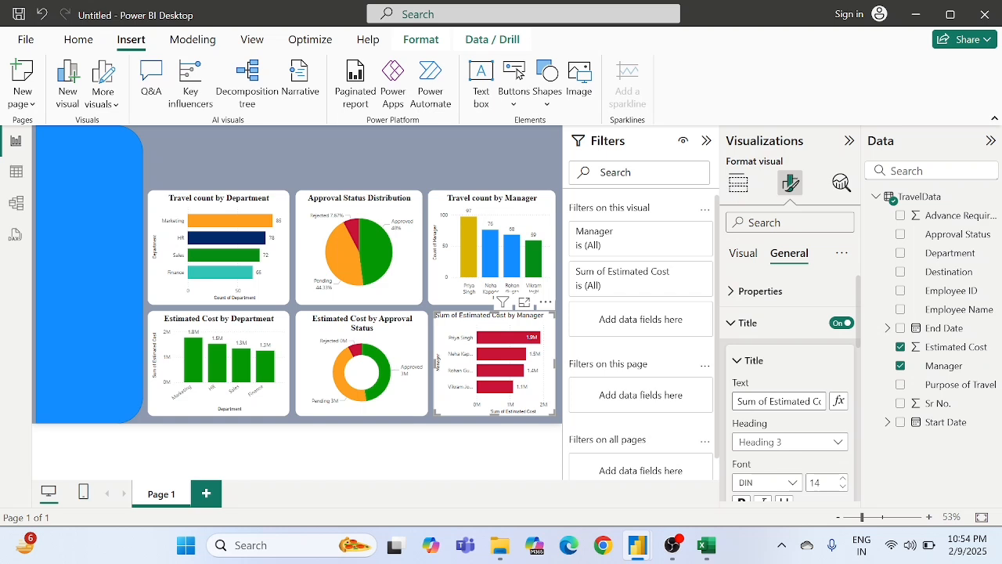
left_click(770, 401)
key("BackSpace")
key("BackSpace")
key("BackSpace")
key("BackSpace")
key("BackSpace")
key("BackSpace")
key("BackSpace")
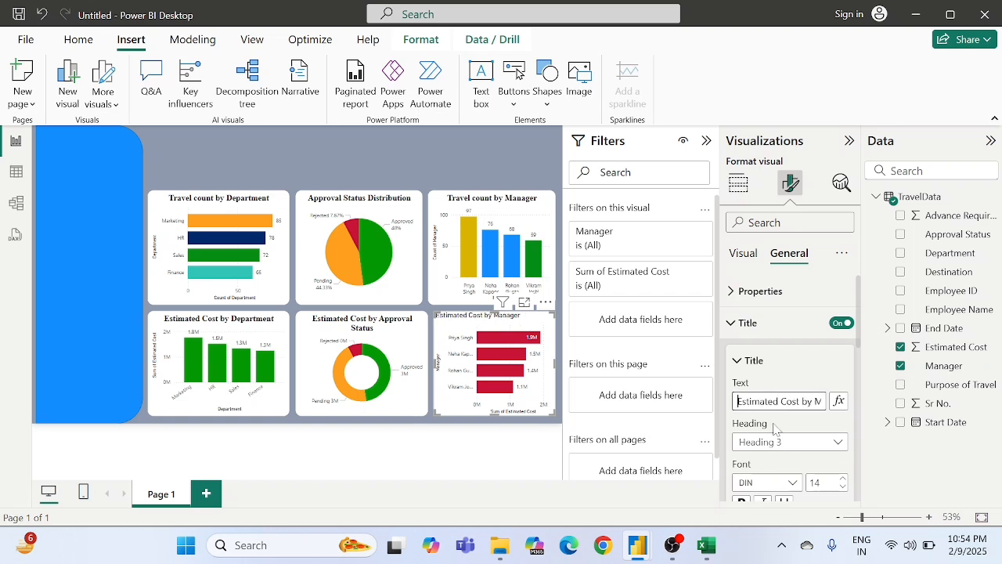
- Format the manager cost chart's title as bold Times New Roman, size 15, centered horizontally
scroll(776, 429, "down", 1)
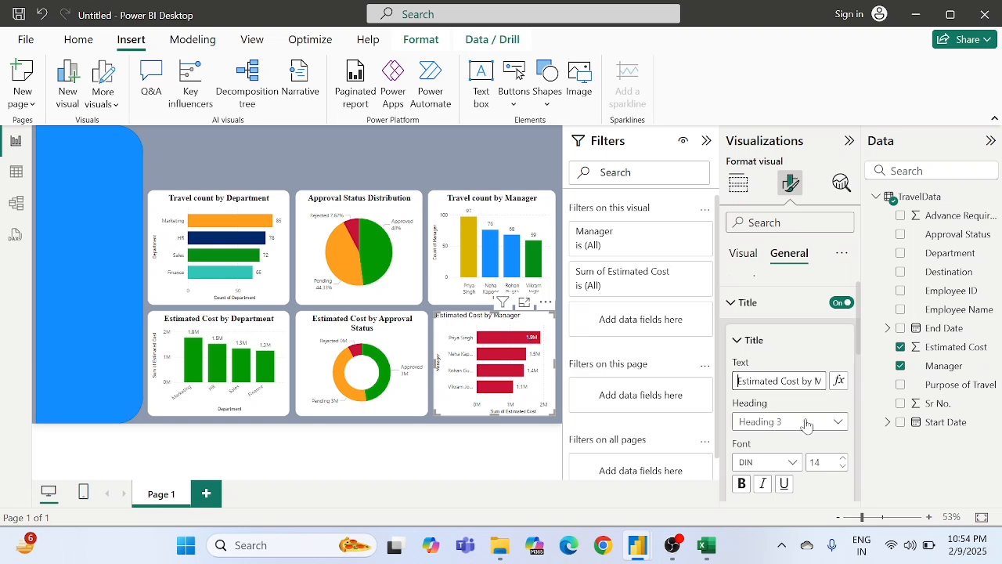
scroll(807, 424, "down", 4)
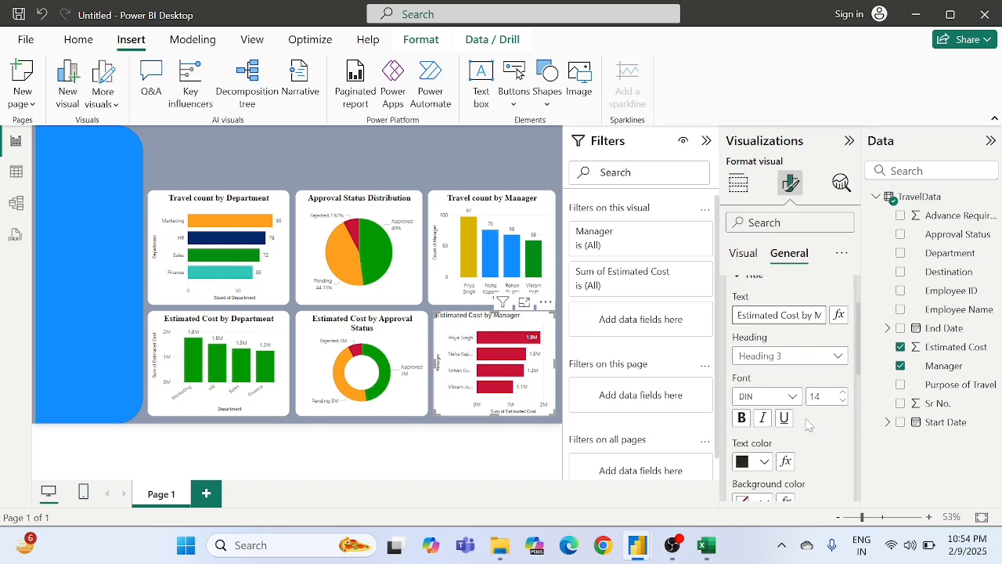
left_click(843, 378)
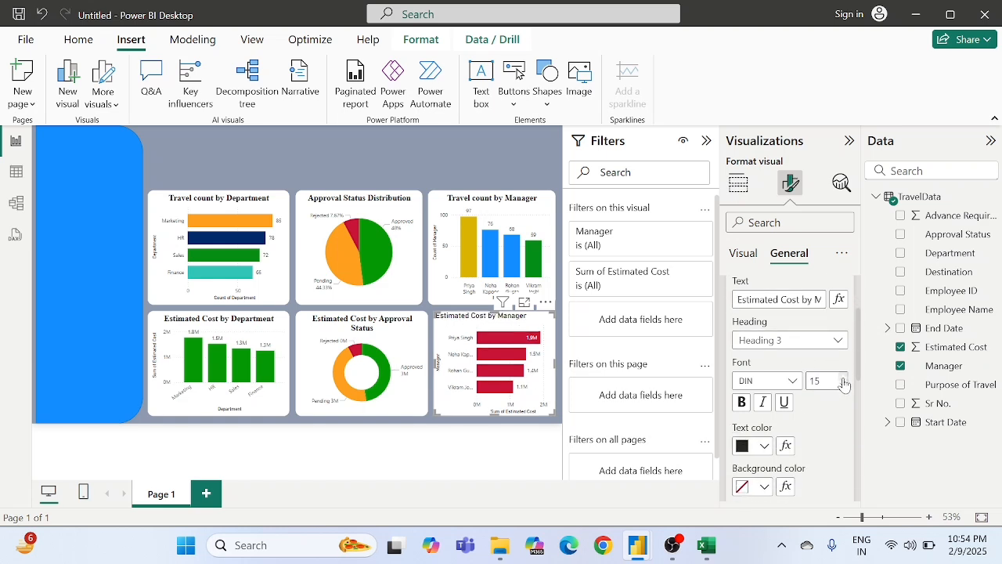
left_click(743, 403)
scroll(779, 348, "down", 1)
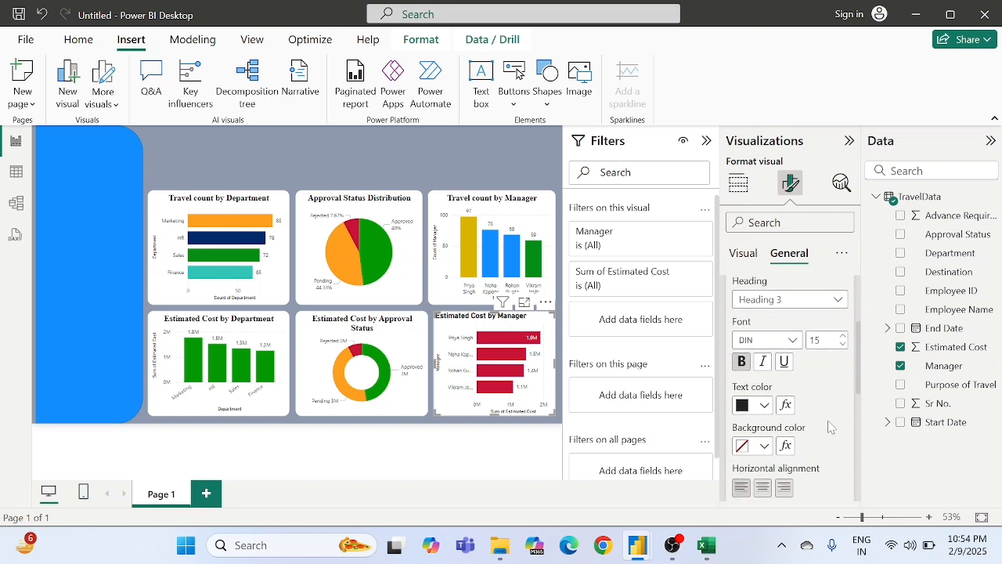
left_click(771, 342)
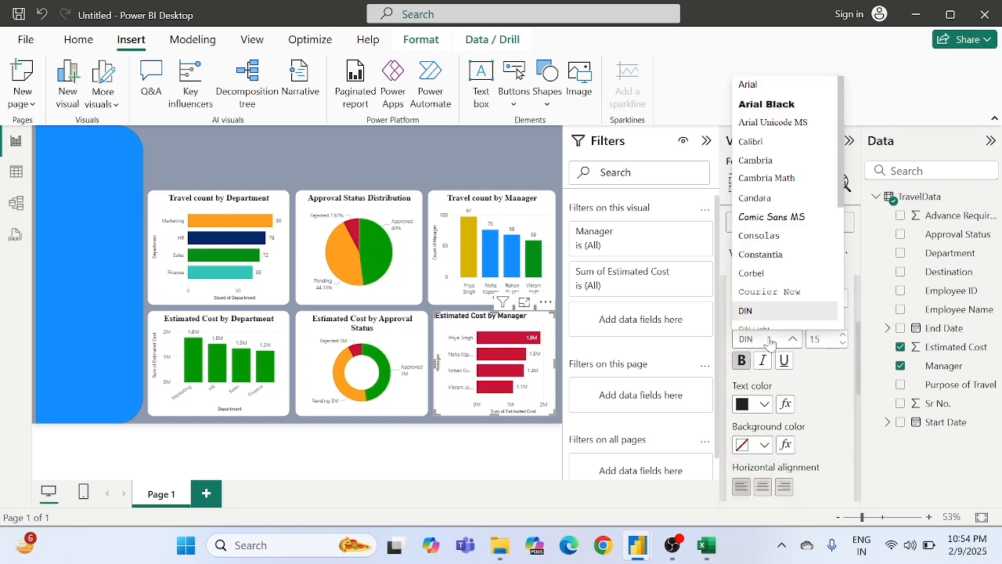
key("t")
key("t")
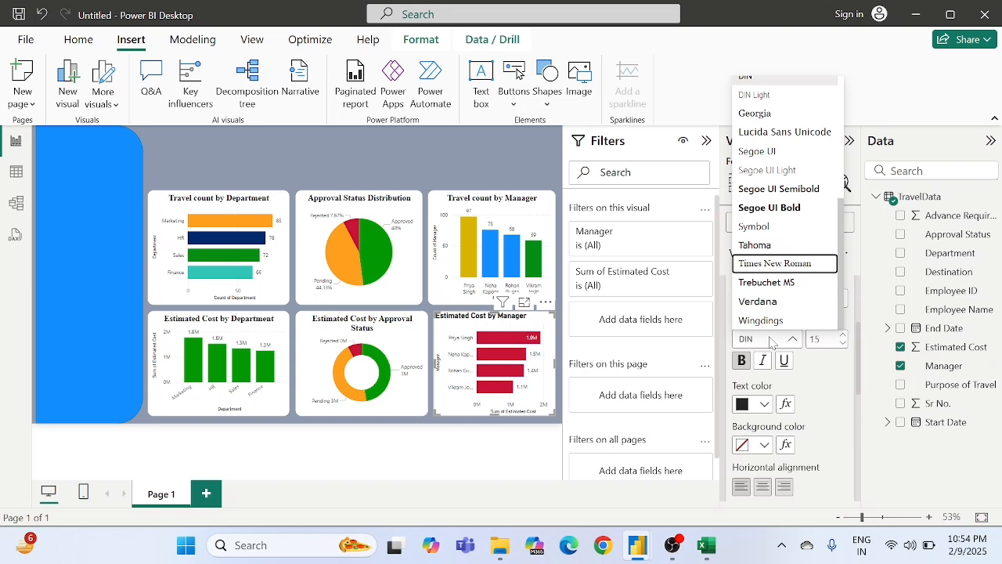
key("Return")
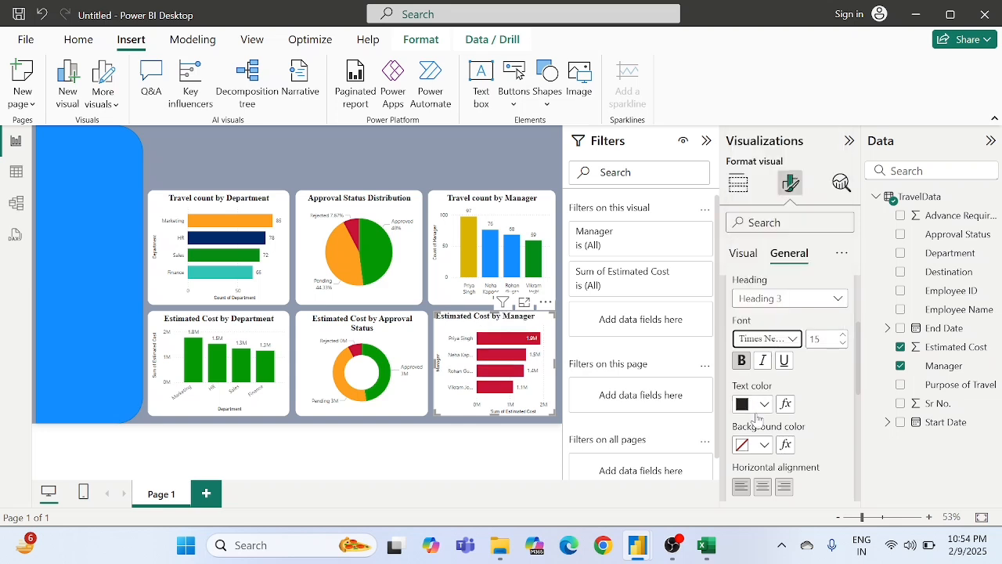
left_click(764, 487)
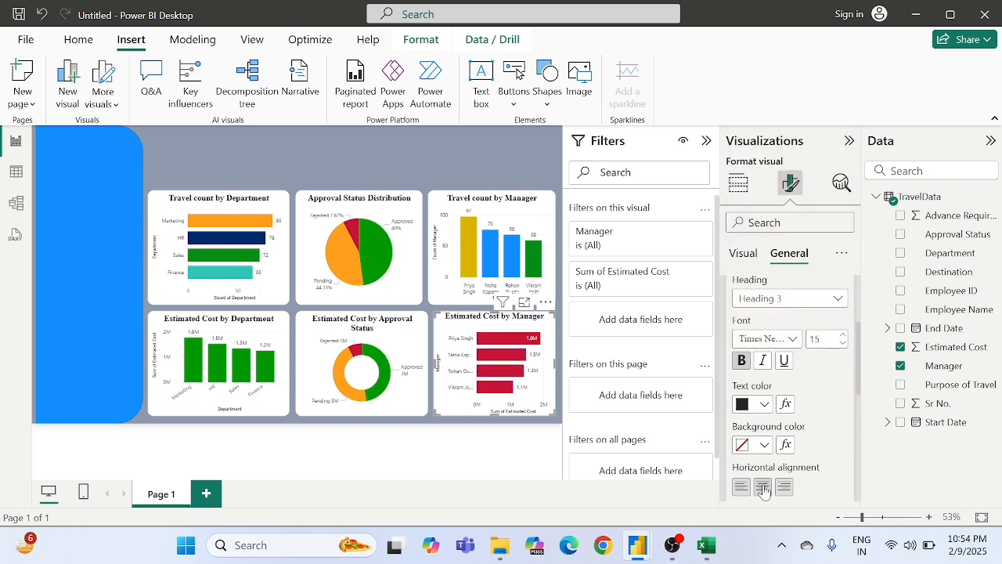
- Give the manager cost chart a white visual border with 14 px rounded corners, and deselect the chart
scroll(807, 465, "down", 5)
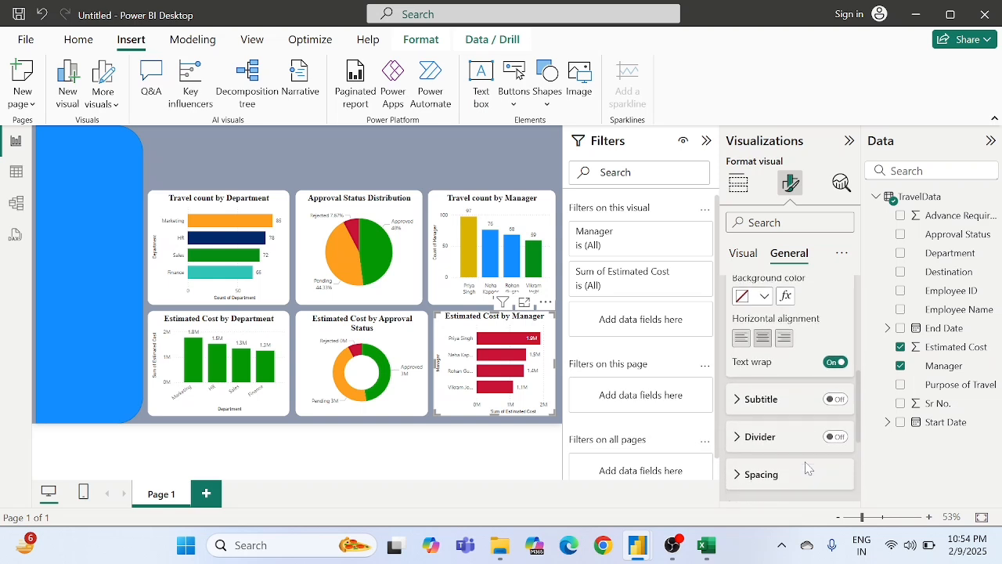
scroll(805, 466, "down", 2)
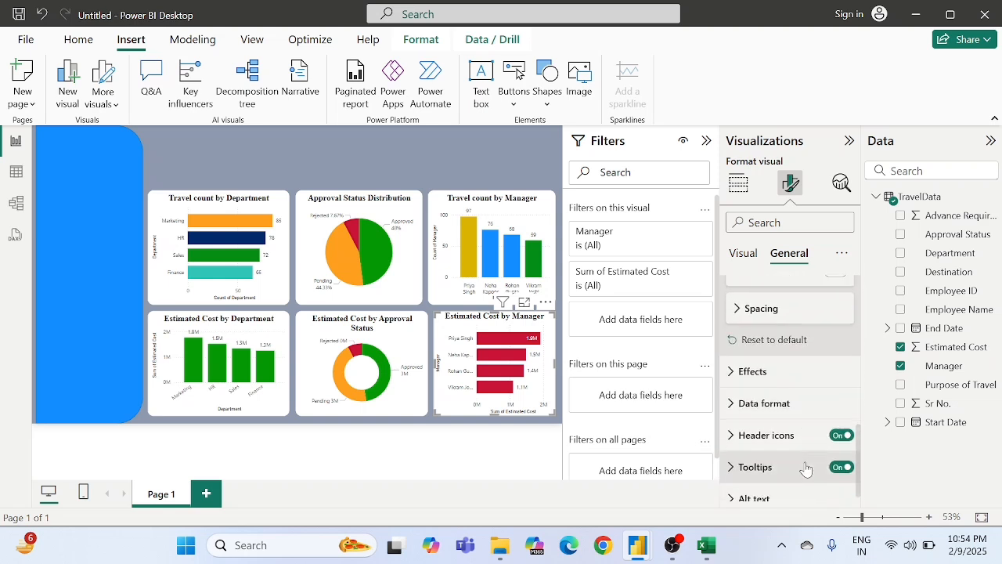
left_click(756, 374)
scroll(758, 379, "down", 4)
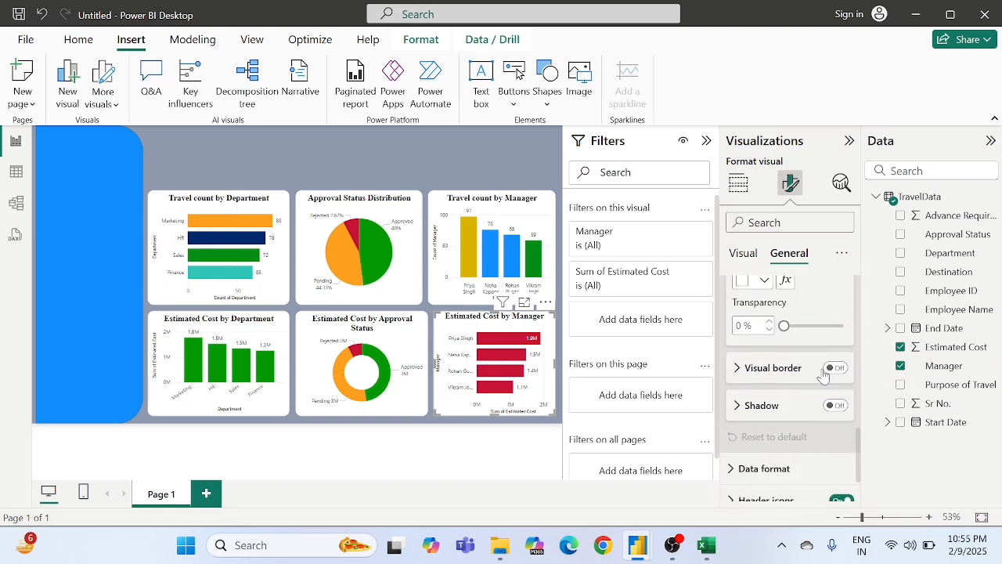
left_click(836, 368)
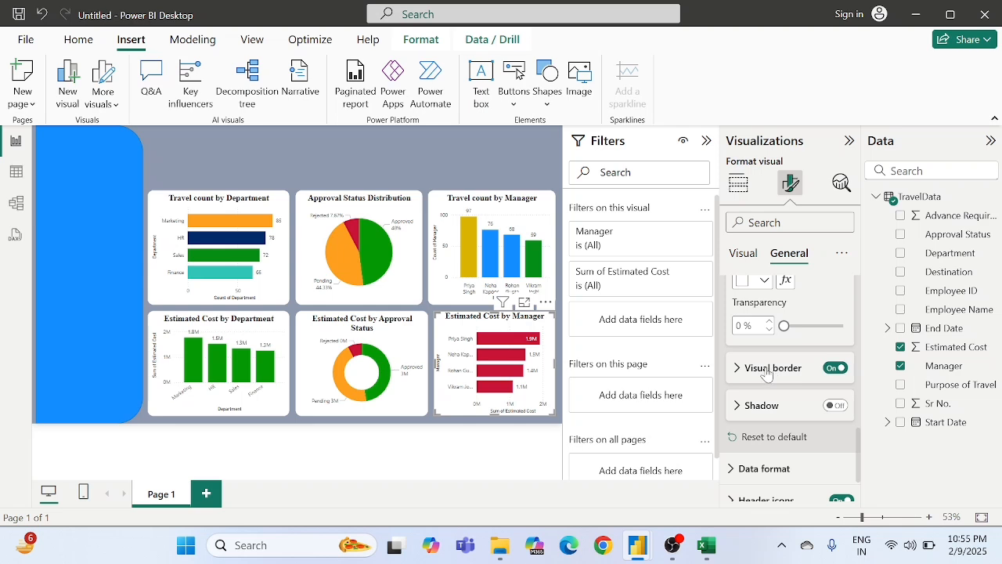
left_click(771, 376)
scroll(771, 375, "down", 2)
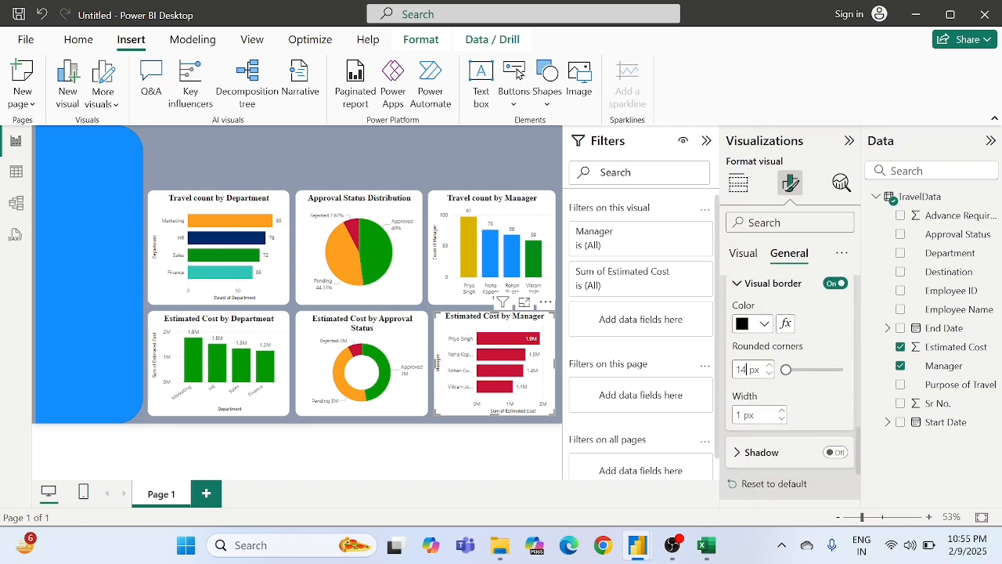
type("14")
key("Return")
left_click(756, 324)
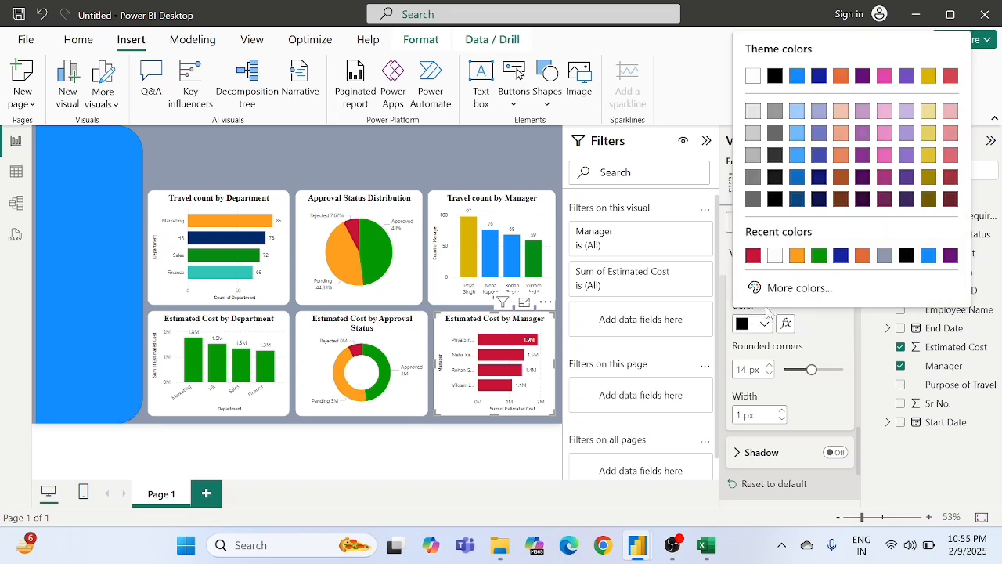
left_click(776, 256)
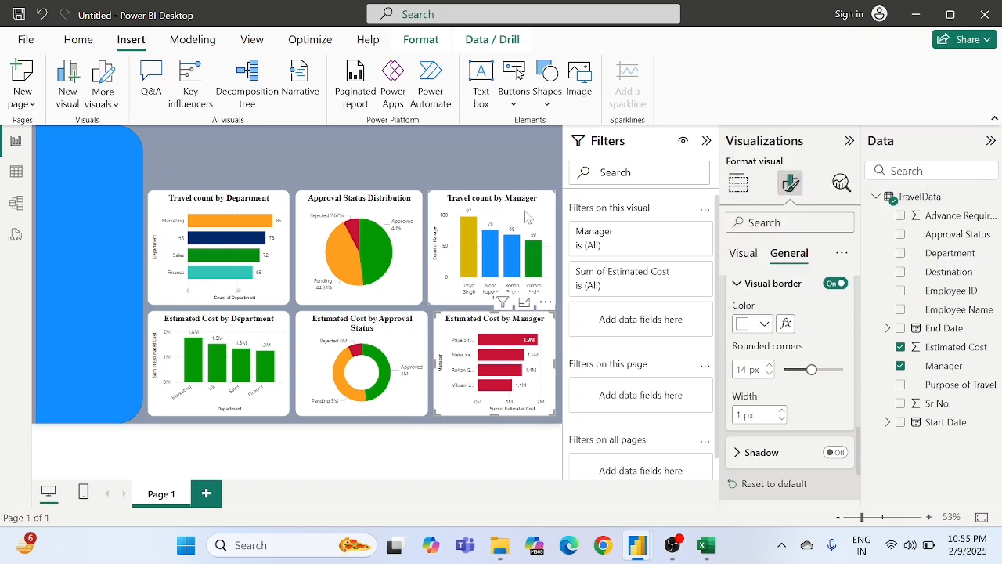
left_click(405, 172)
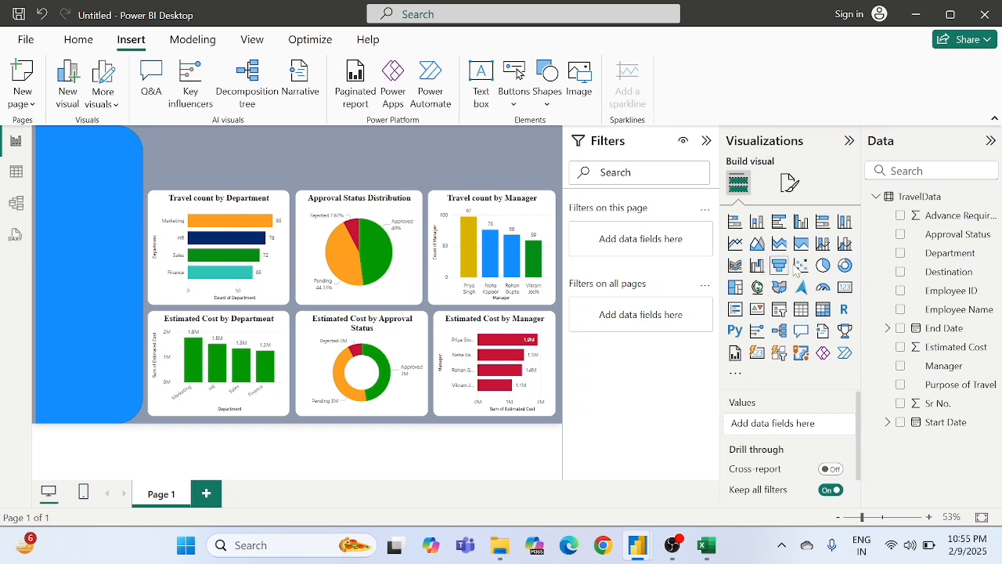
- Add a new card visual above the charts, stretch it across all three columns and nudge it slightly down
left_click(756, 357)
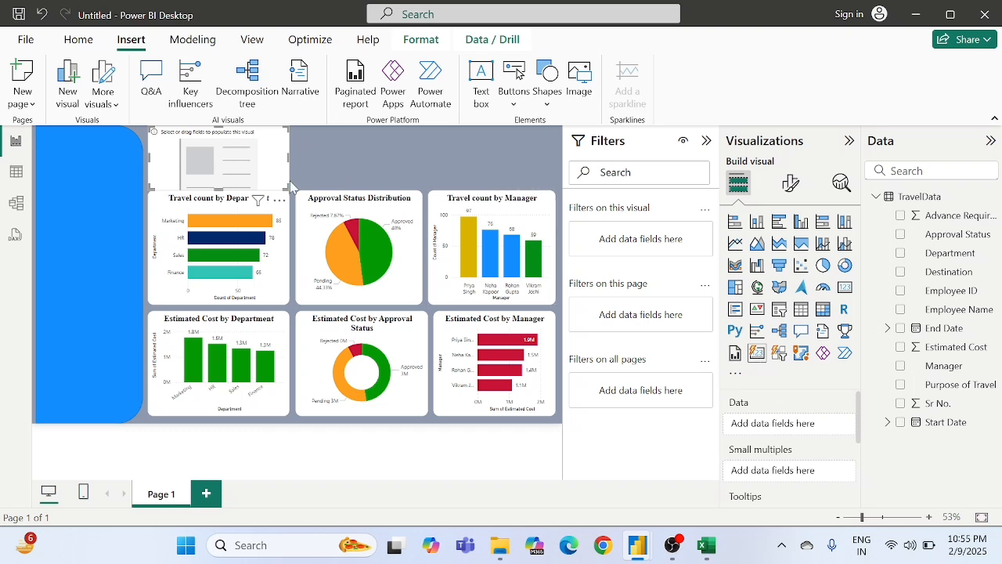
left_click_drag(287, 185, 551, 183)
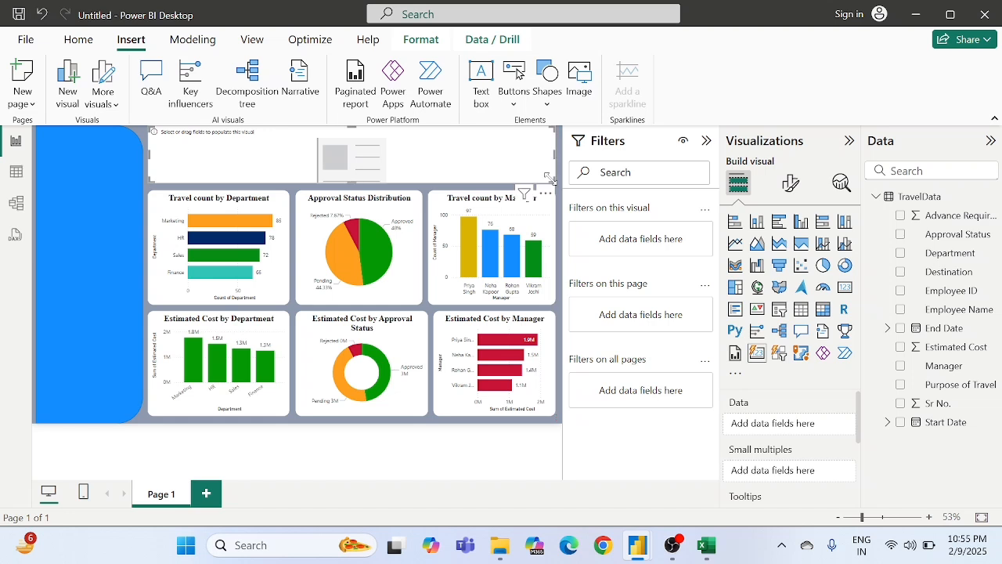
key("Down")
key("Down")
key("Down")
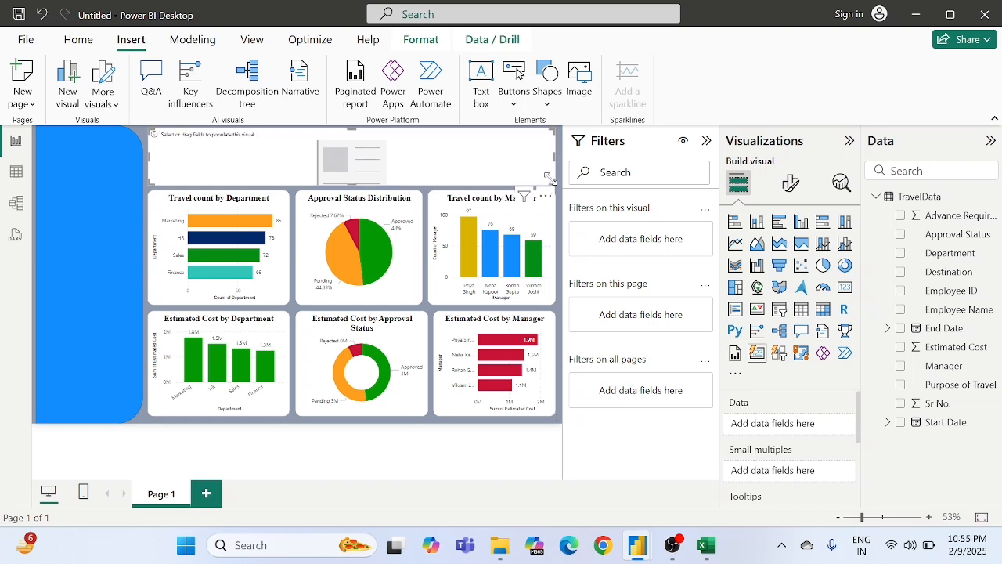
key("Down")
key("Down")
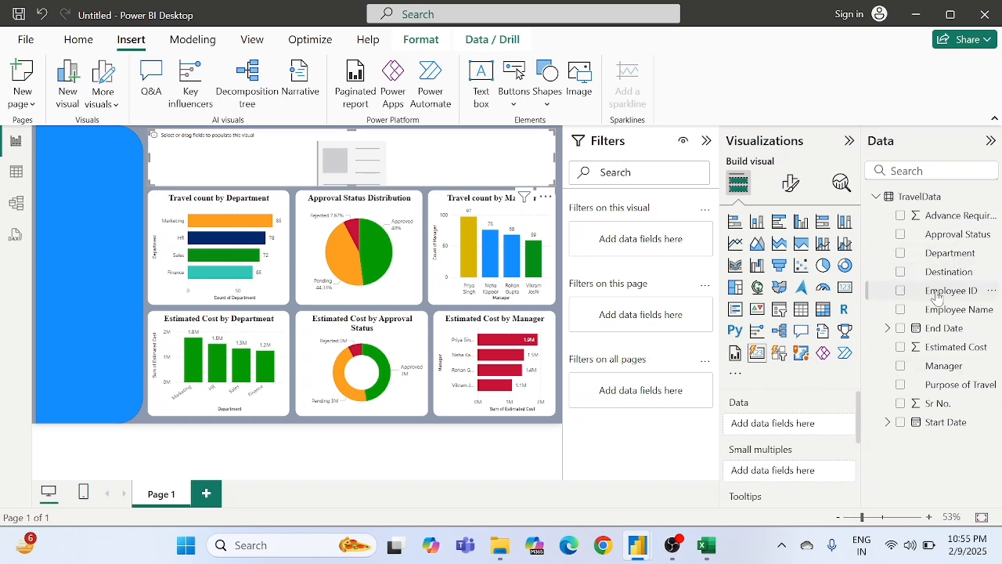
- Add the Employee ID, Estimated Cost, Advance Required, Manager and Department fields to the new card visual's data
left_click_drag(937, 296, 795, 433)
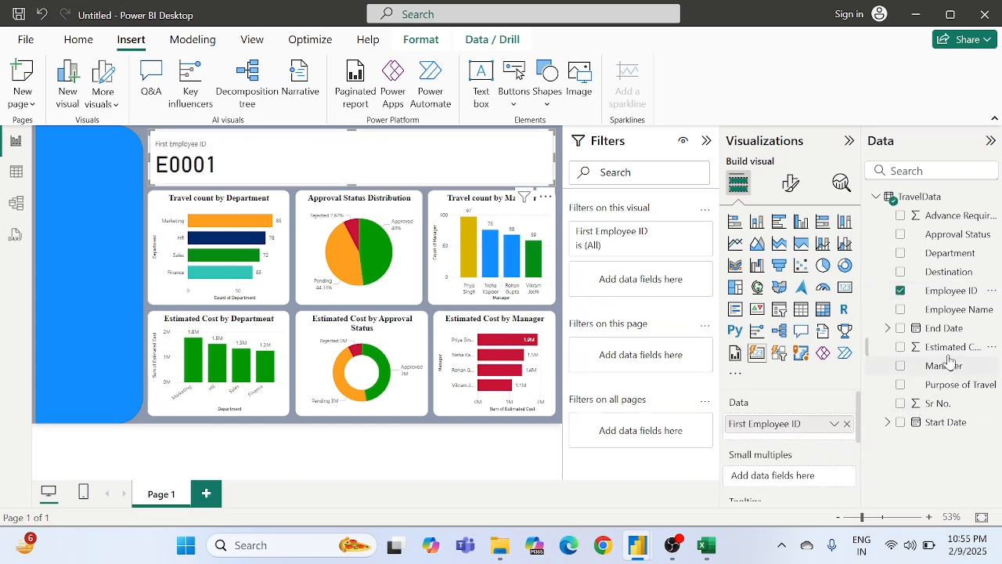
left_click_drag(950, 349, 812, 436)
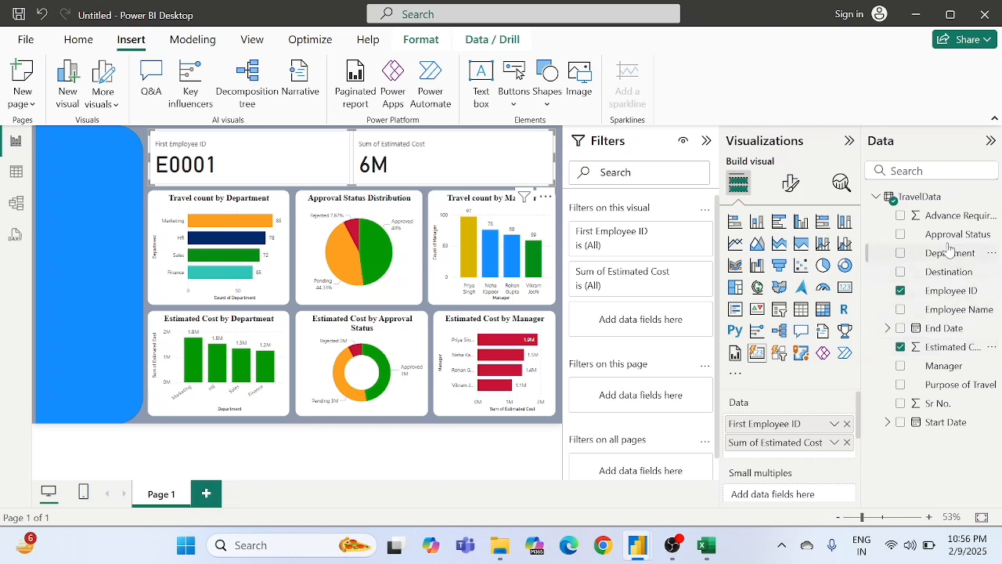
left_click_drag(951, 220, 805, 457)
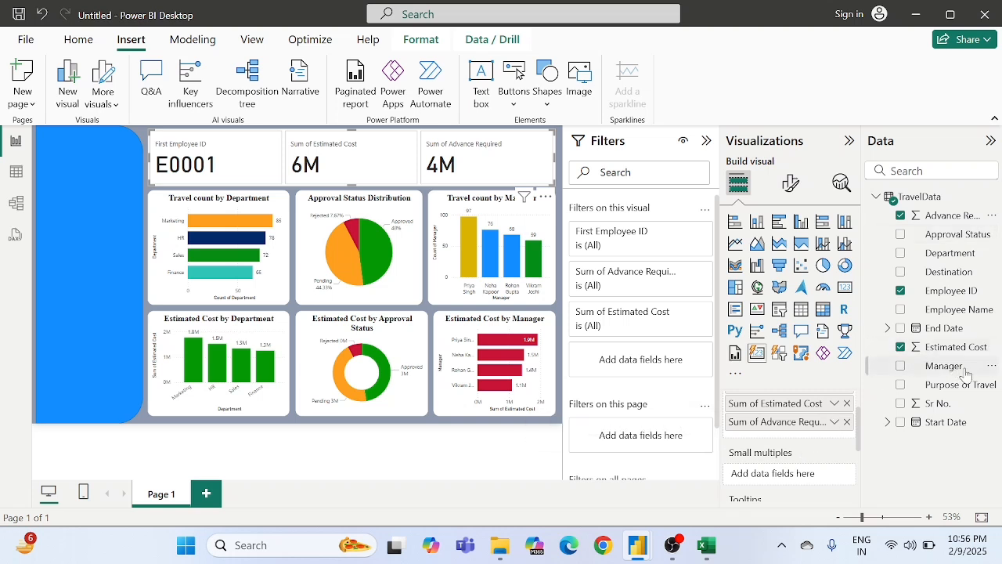
left_click_drag(938, 368, 798, 430)
scroll(789, 452, "up", 1)
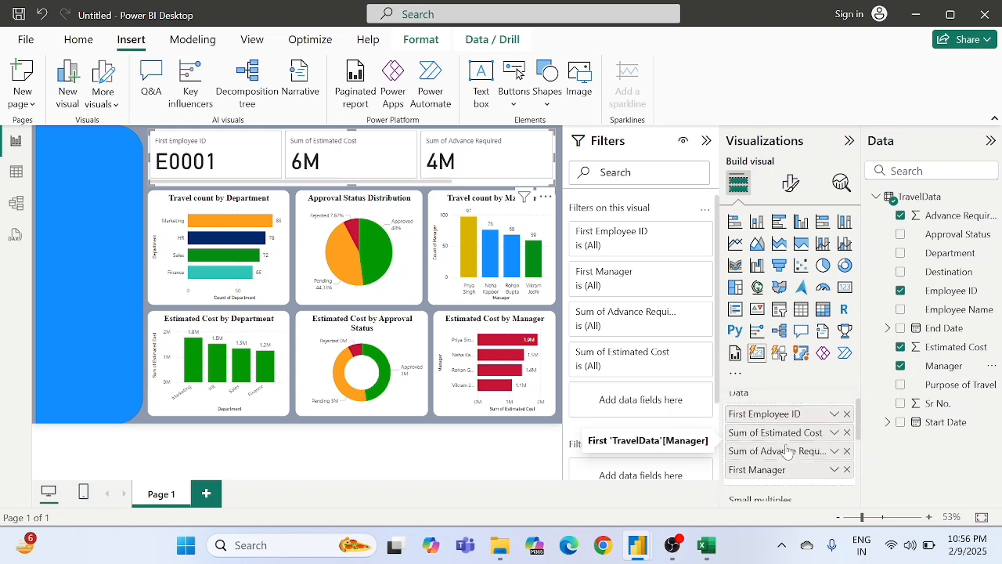
scroll(787, 451, "down", 1)
scroll(787, 451, "down", 1)
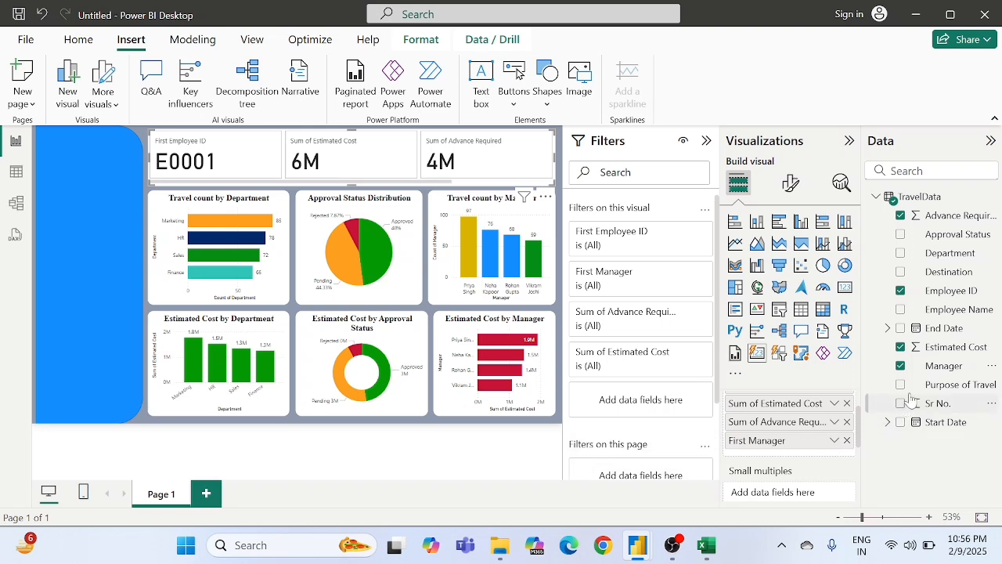
left_click_drag(949, 256, 793, 463)
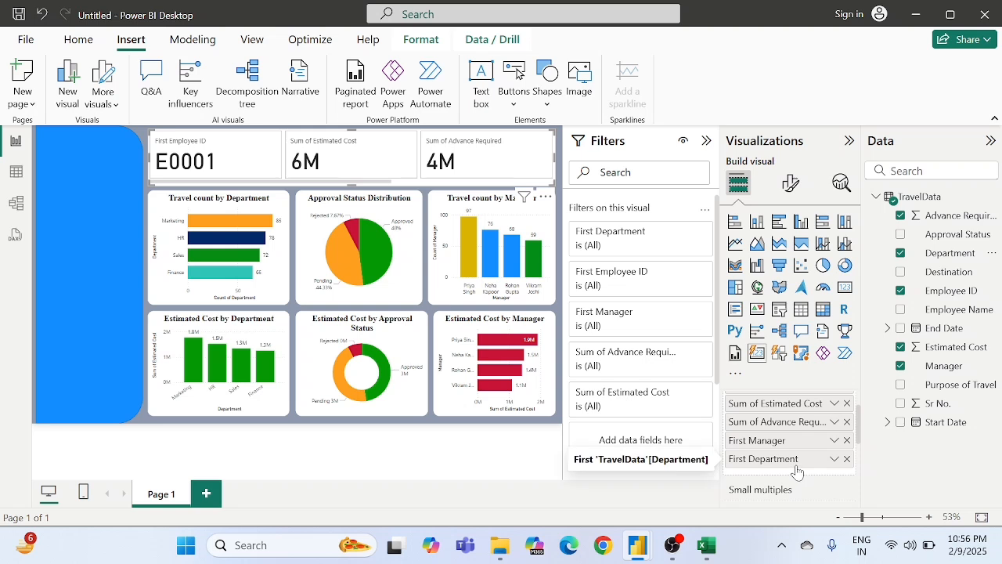
- Summarize the card's Employee ID field as Count (Distinct)
scroll(791, 466, "up", 1)
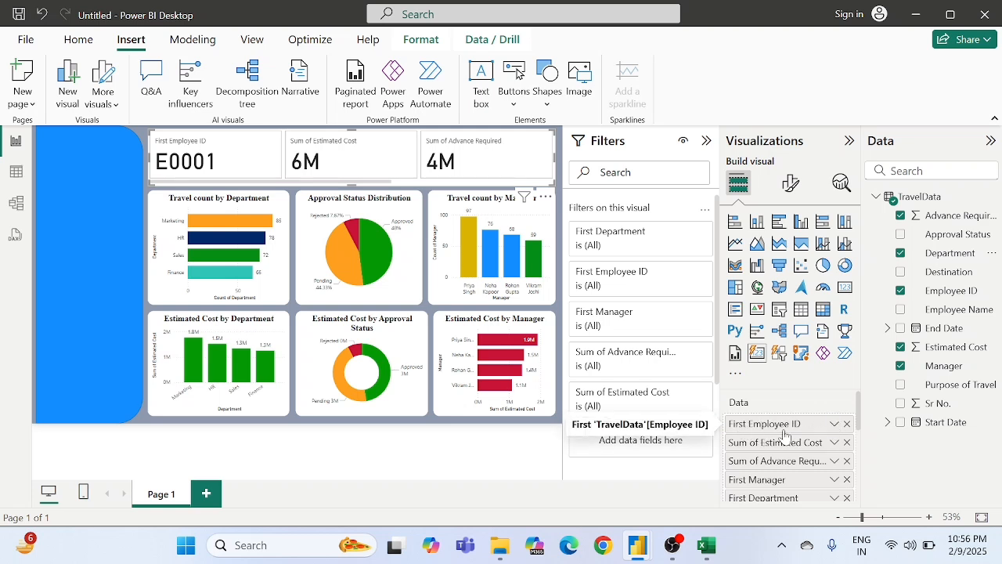
left_click(835, 426)
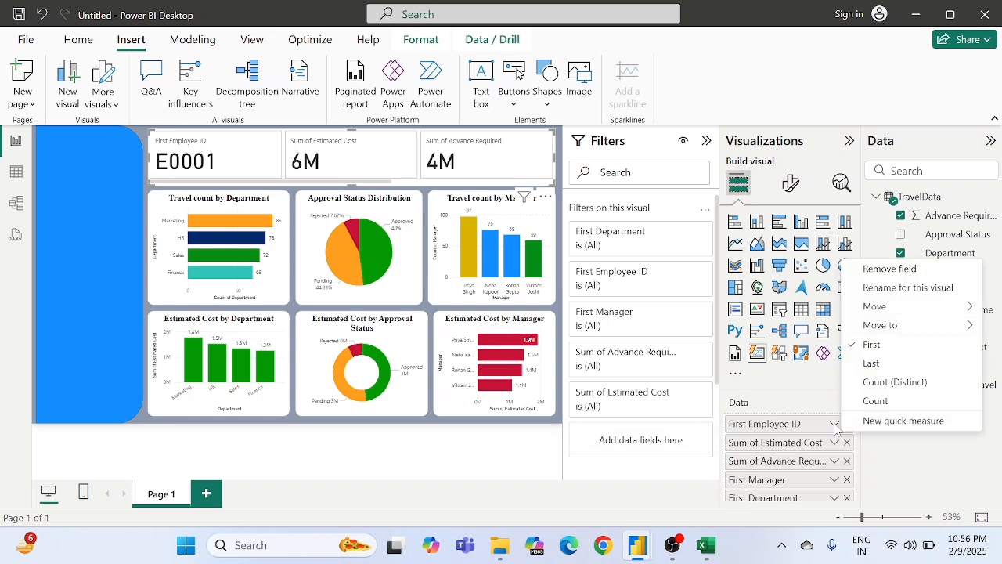
left_click(882, 385)
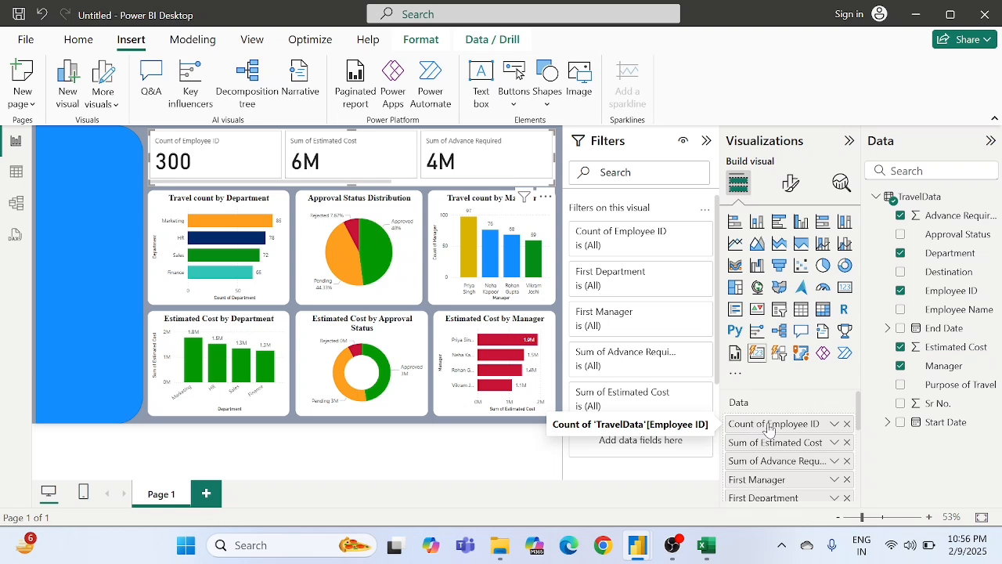
- Rename the card's employee count field to "Total Employees" for this visual
left_click(834, 423)
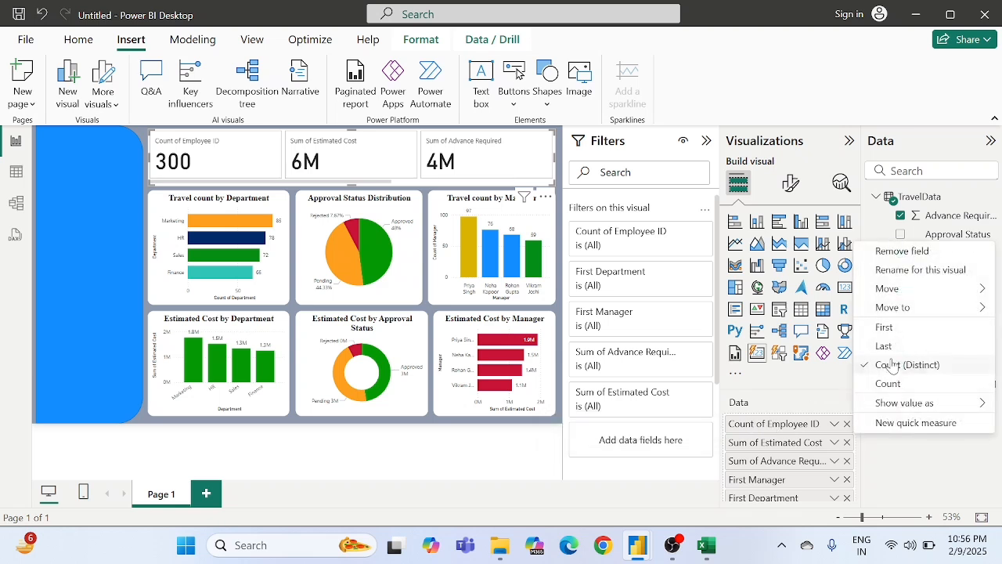
left_click(910, 270)
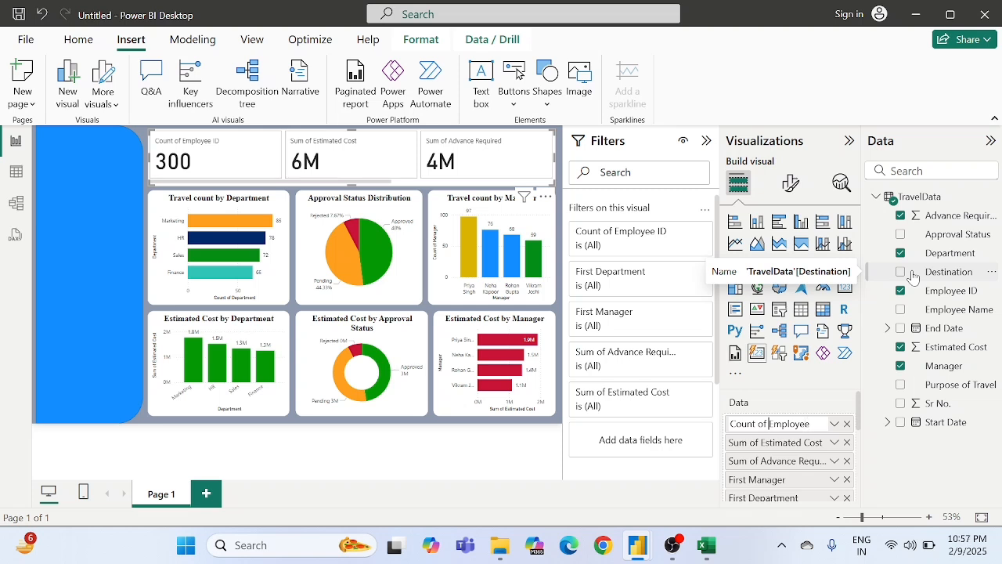
key("BackSpace")
key("BackSpace")
key("BackSpace")
key("BackSpace")
key("BackSpace")
key("BackSpace")
key("BackSpace")
key("BackSpace")
key("BackSpace")
type("Total")
key("Return")
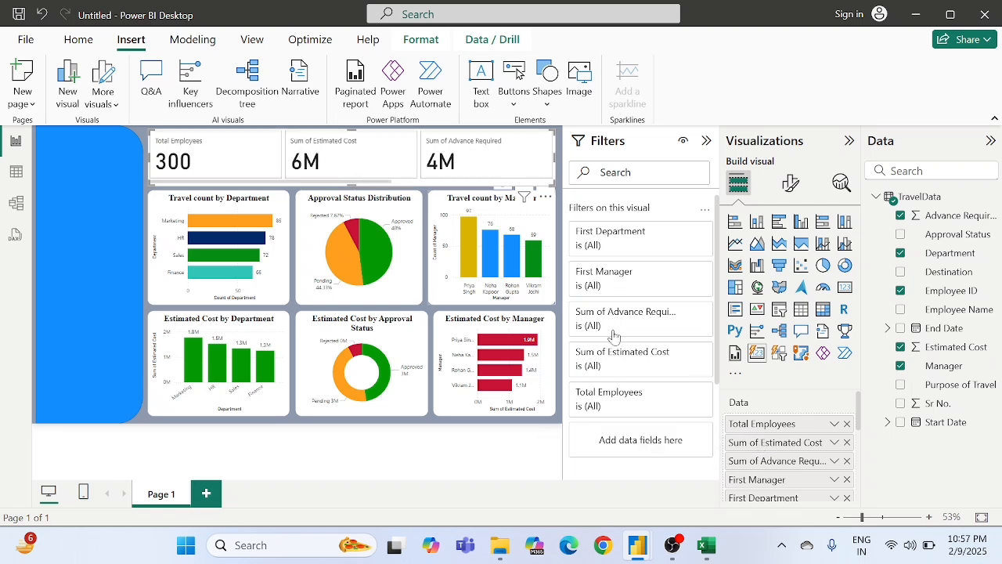
- Rename the card's estimated cost sum to "Total Estimated Cost" for this visual
right_click(781, 445)
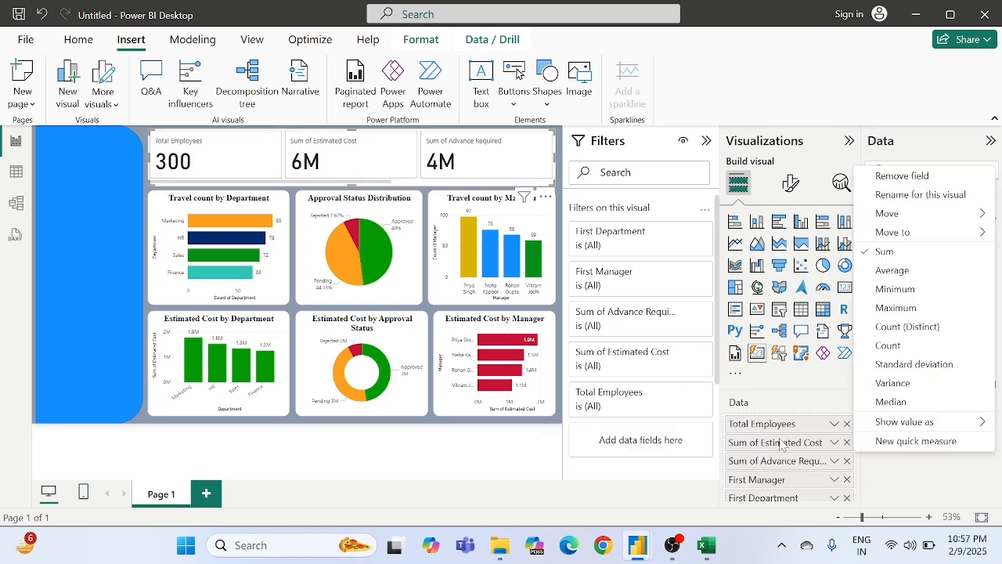
left_click(917, 196)
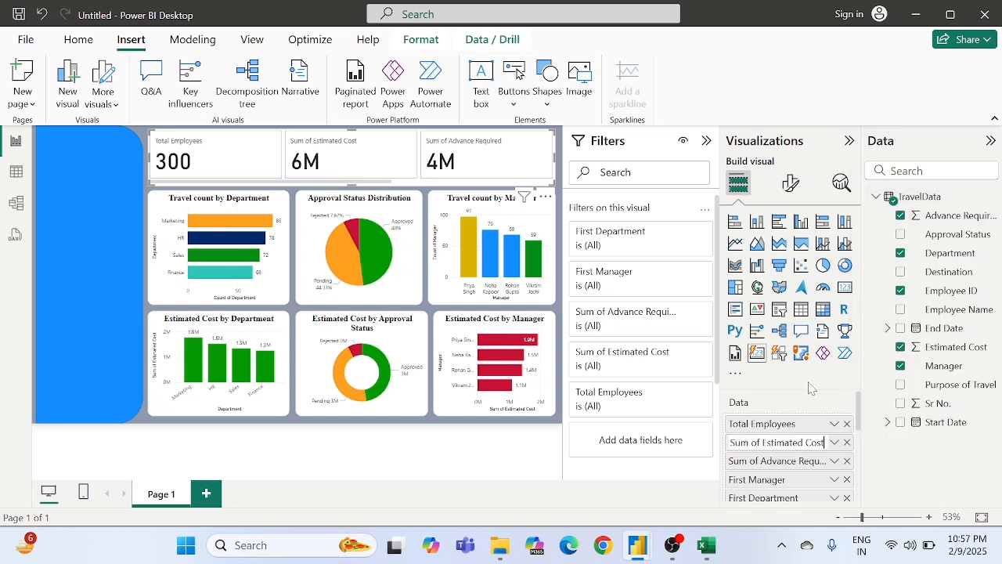
key("Left")
key("BackSpace")
key("BackSpace")
key("BackSpace")
key("BackSpace")
key("BackSpace")
key("BackSpace")
key("BackSpace")
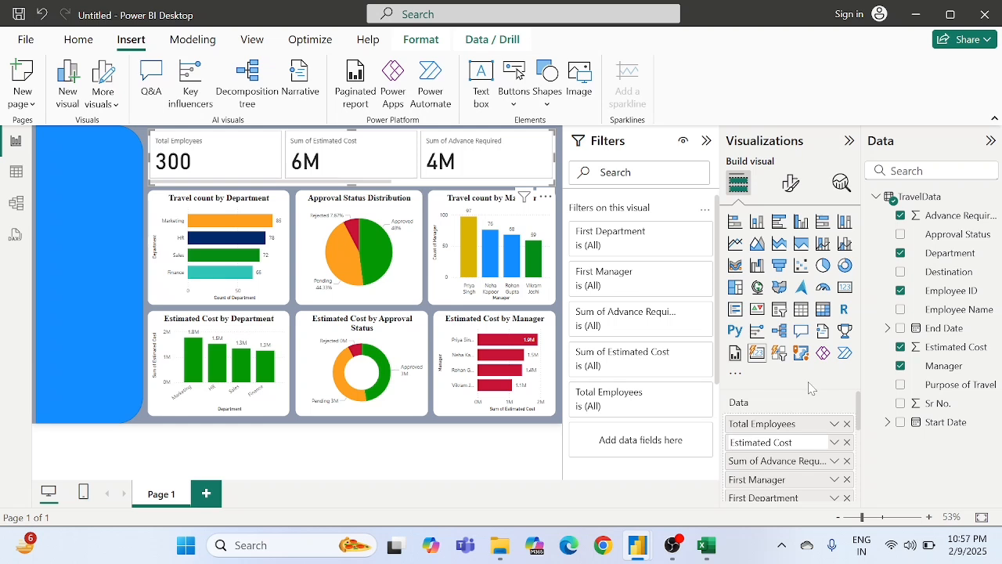
type("Total")
key("Return")
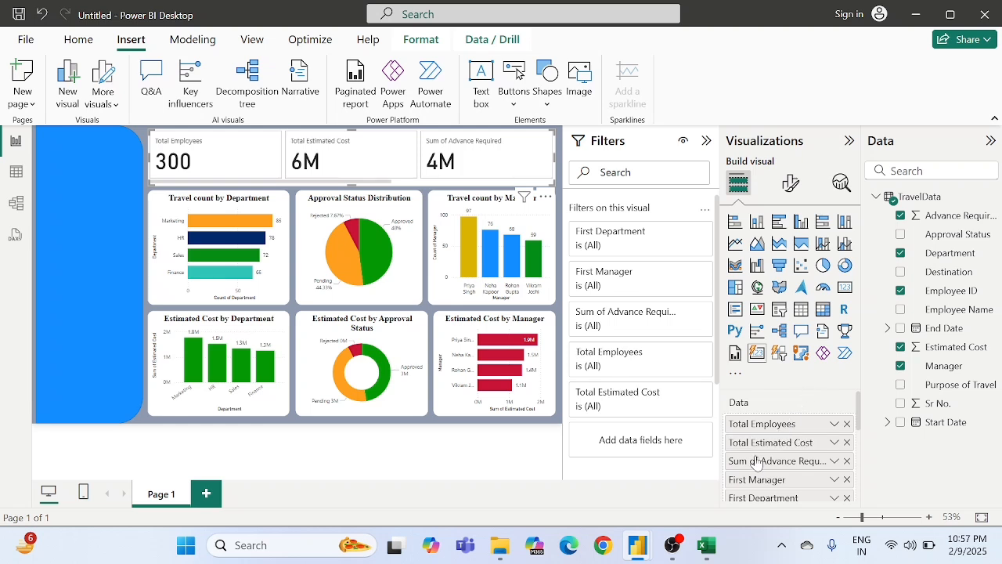
- Rename the card's advance required sum to "Total Advance Required" for this visual
right_click(756, 461)
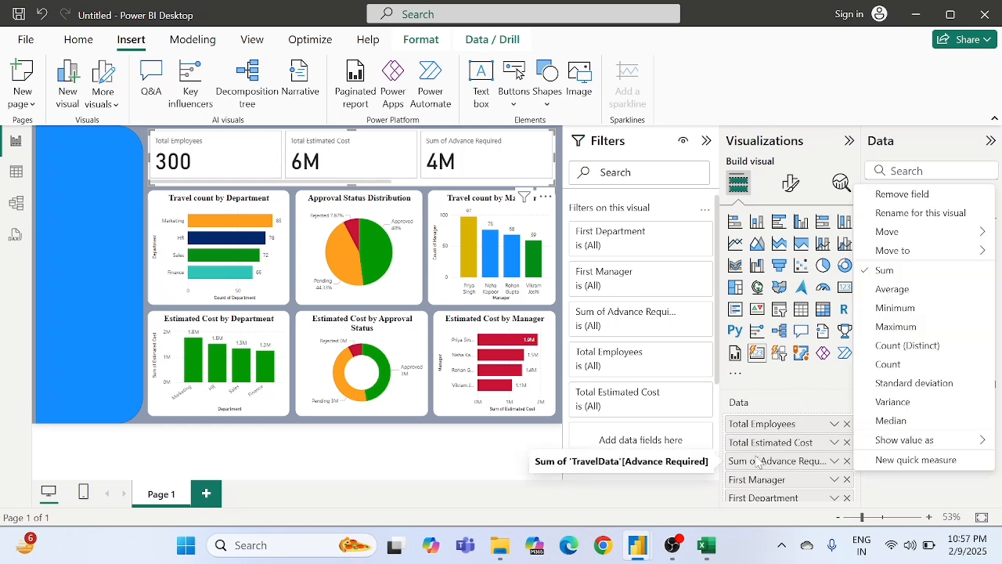
left_click(901, 213)
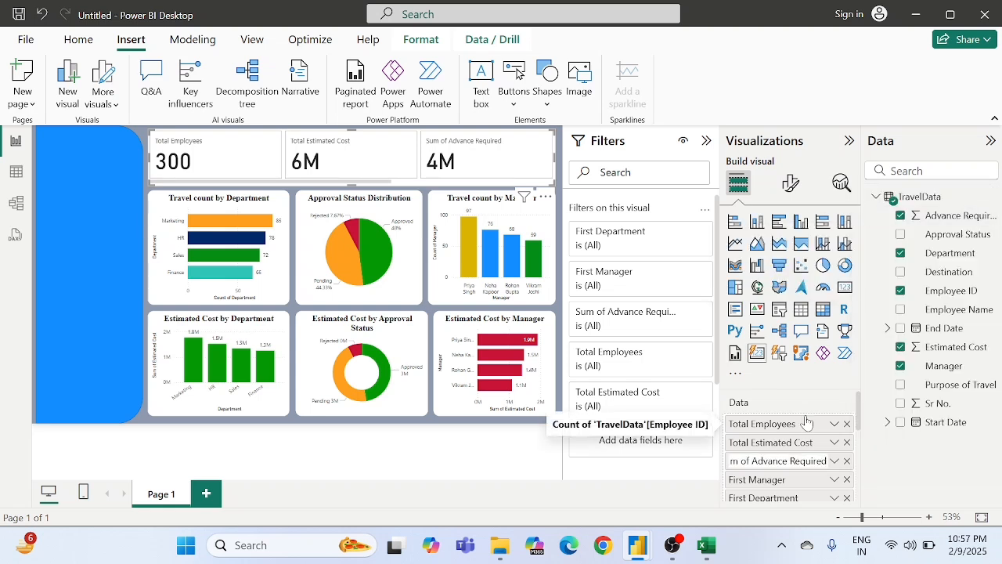
key("BackSpace")
key("BackSpace")
key("BackSpace")
key("BackSpace")
key("BackSpace")
key("BackSpace")
type("Total")
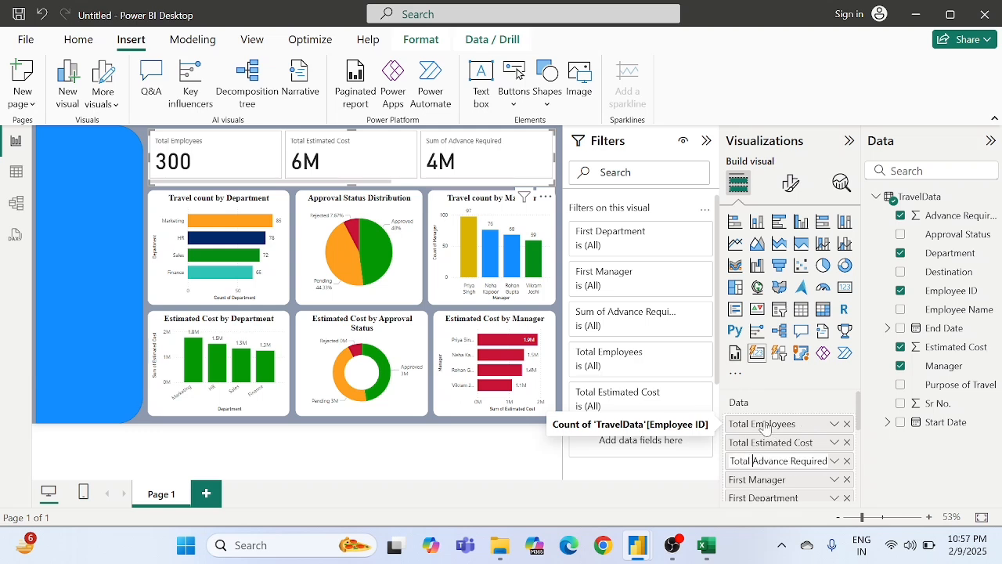
key("Return")
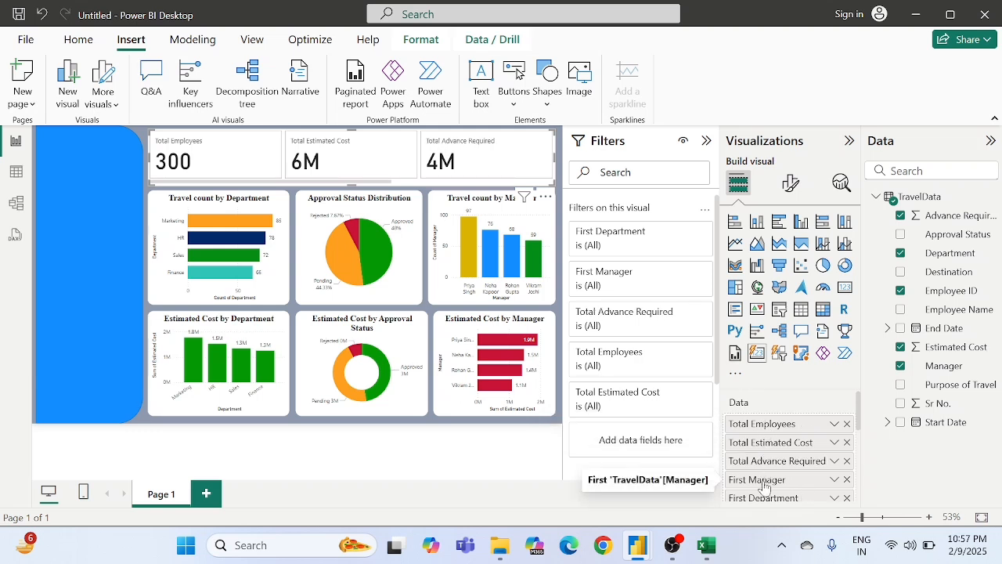
- Summarize both the Manager and Department fields of the card as Count (Distinct)
left_click(833, 479)
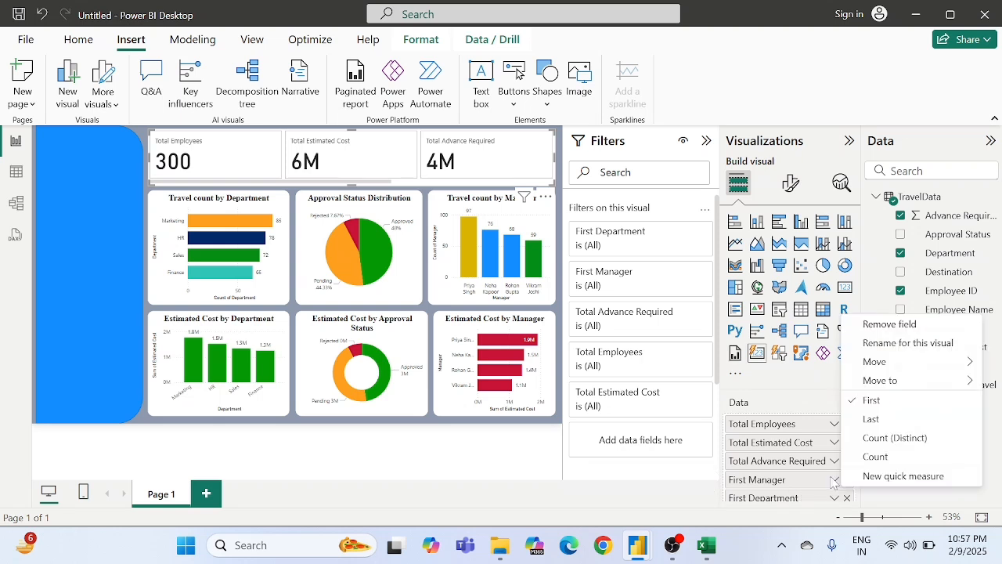
left_click(884, 441)
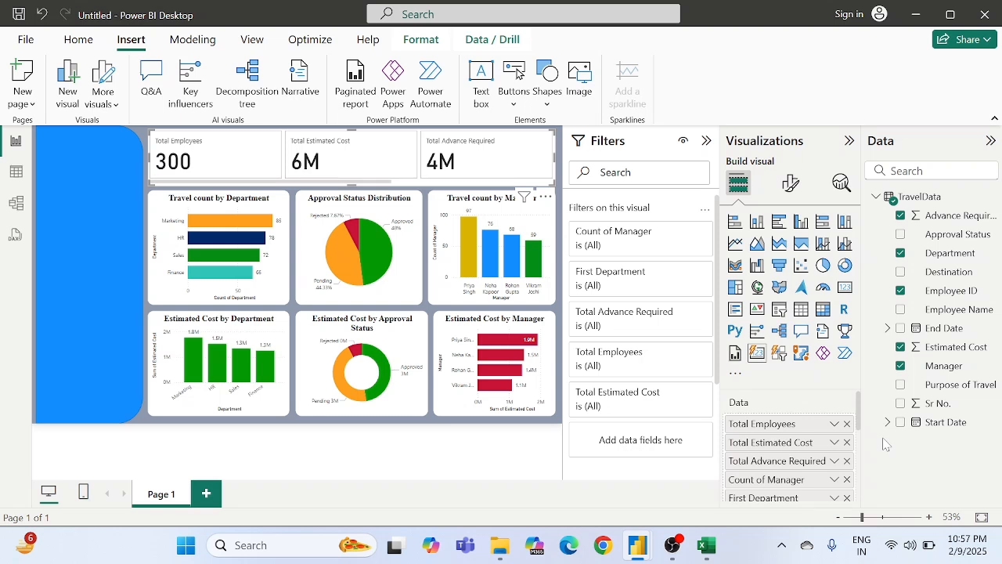
scroll(780, 479, "down", 2)
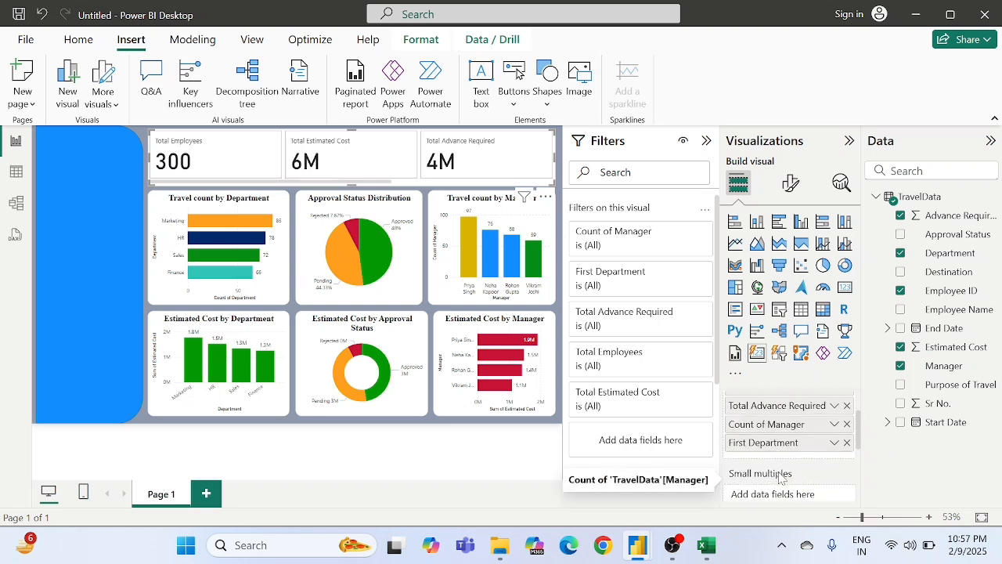
scroll(781, 474, "down", 1)
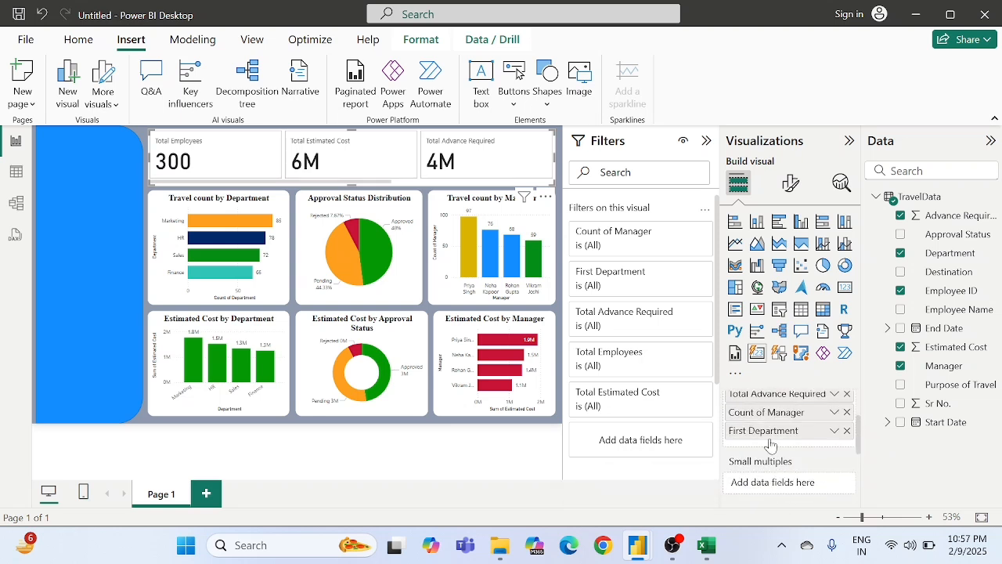
left_click(834, 433)
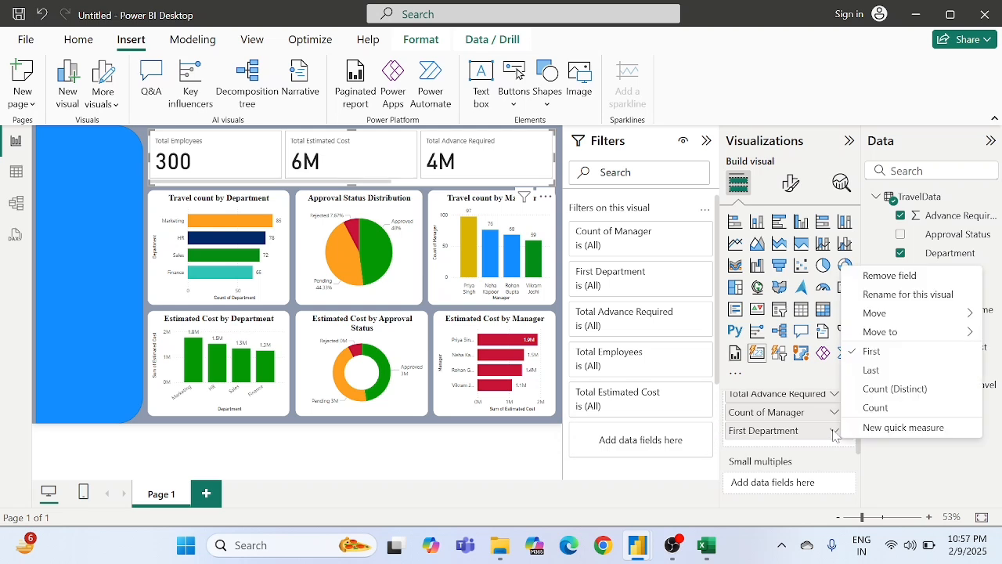
left_click(887, 390)
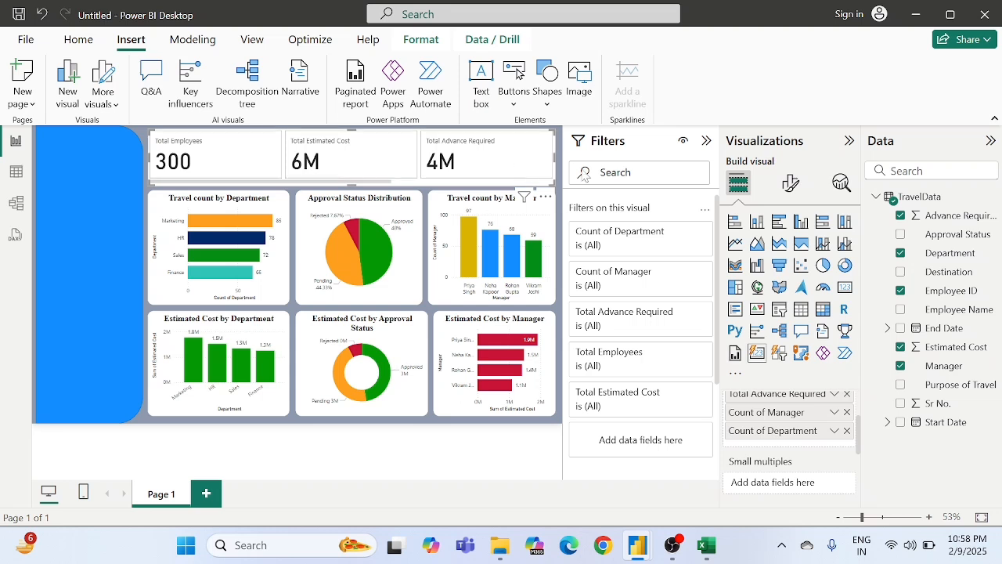
- Set the maximum number of cards shown in the card visual's layout to 6
left_click(791, 183)
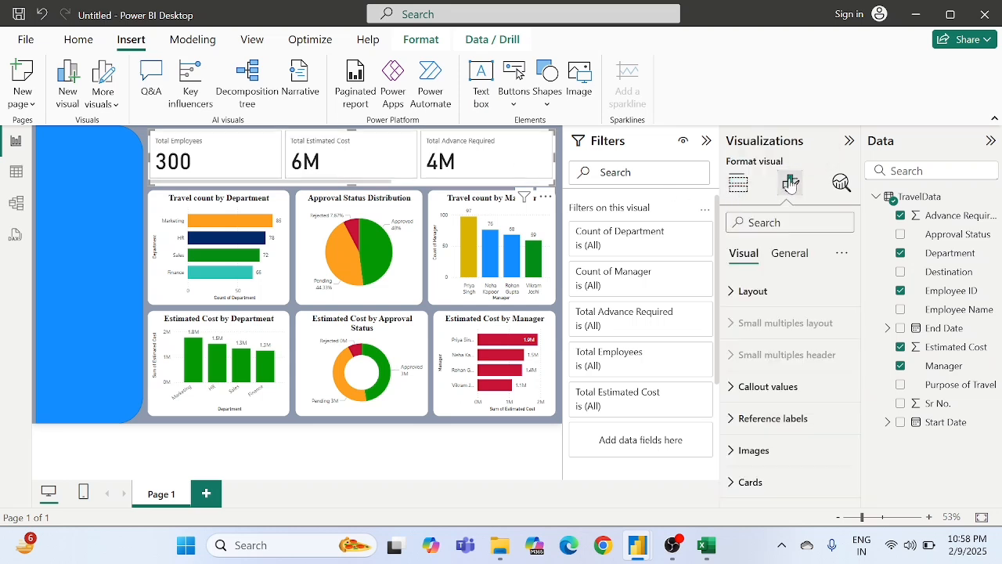
left_click(769, 292)
scroll(772, 292, "down", 1)
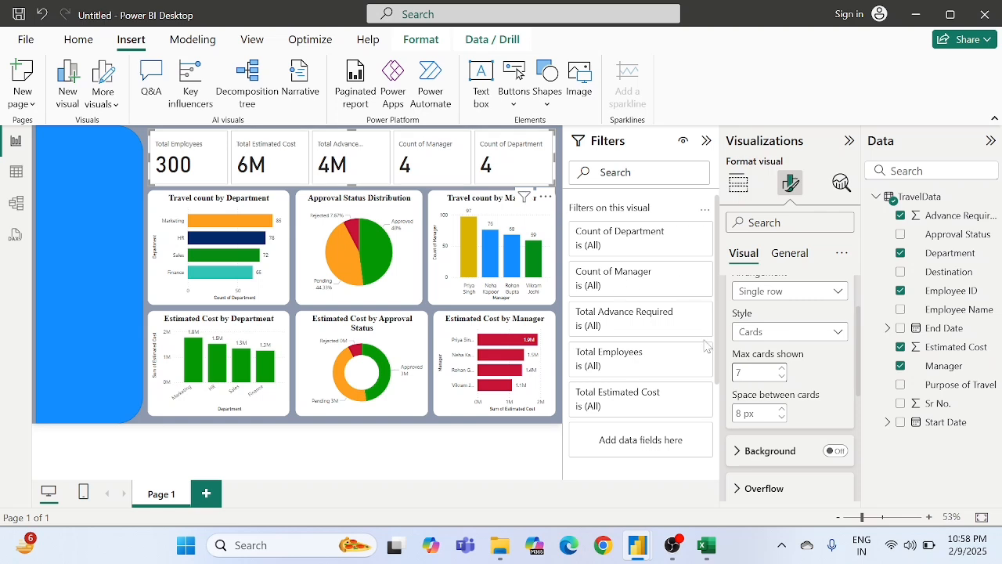
type("6")
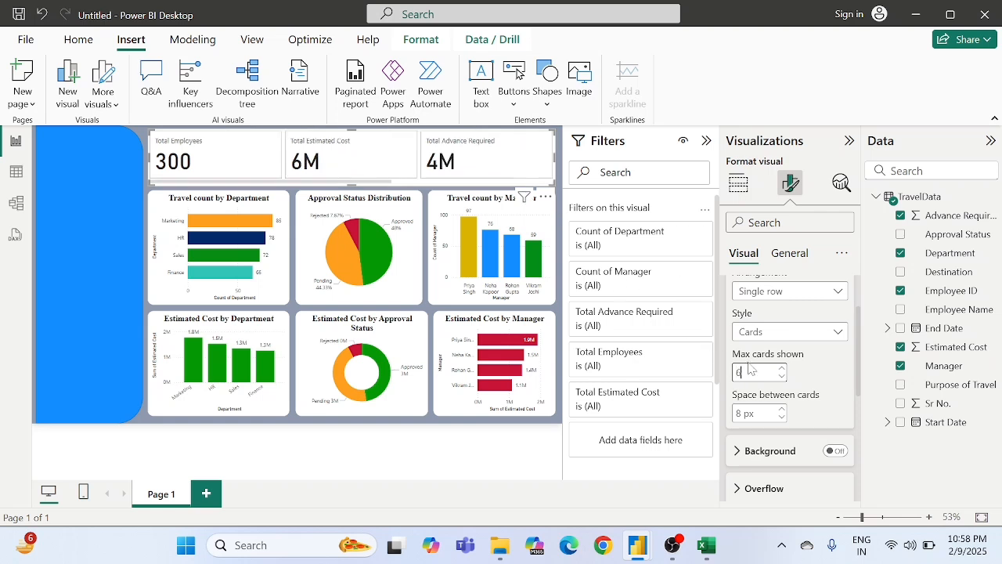
- Set the font size of the Total Employees callout value in the card visual to 35
scroll(830, 391, "down", 5)
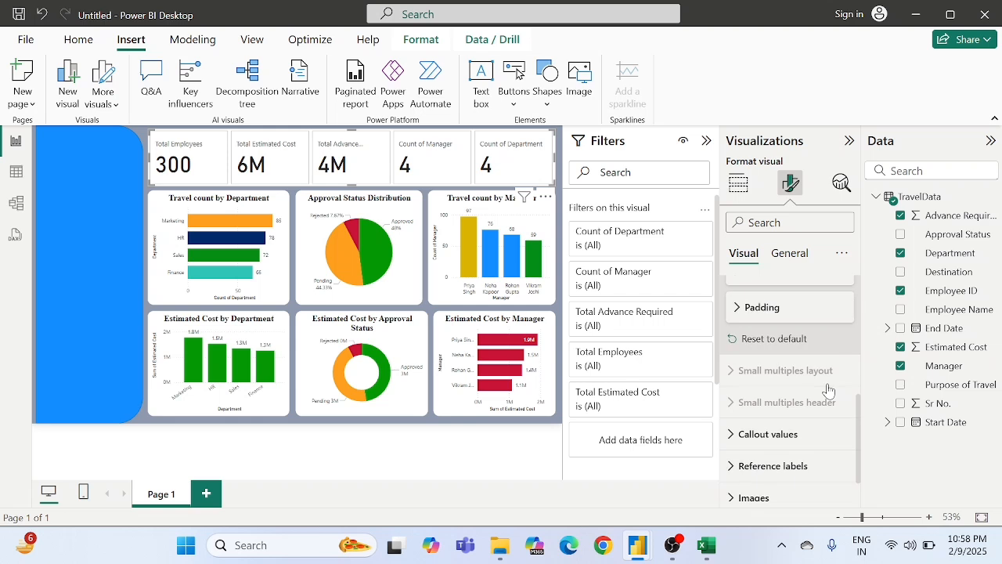
scroll(828, 390, "down", 1)
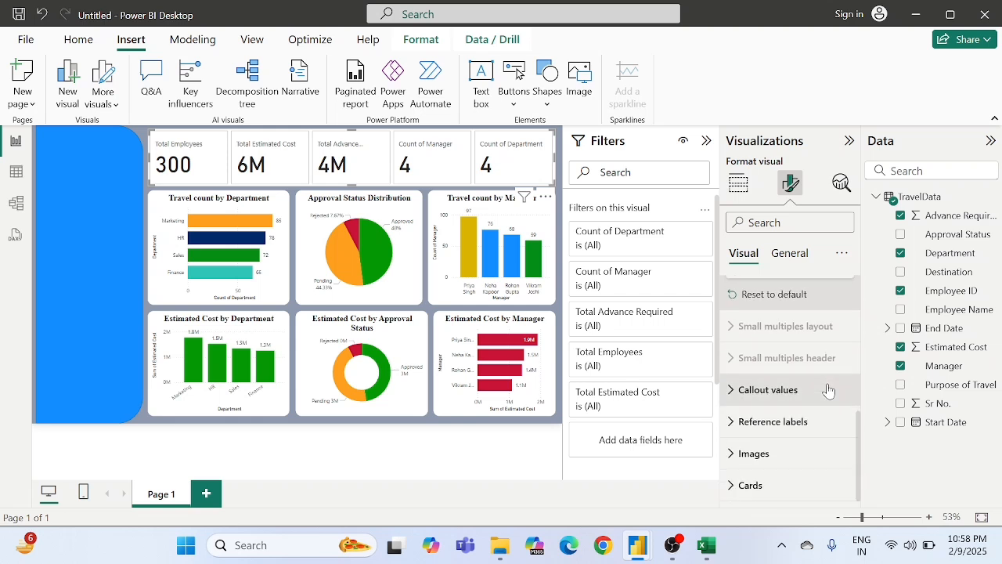
left_click(771, 395)
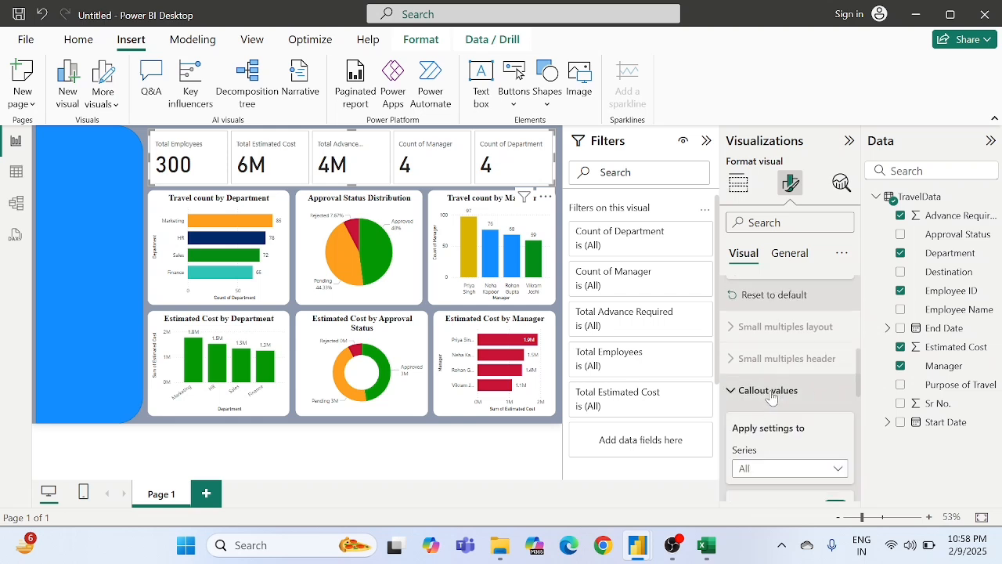
scroll(771, 395, "down", 4)
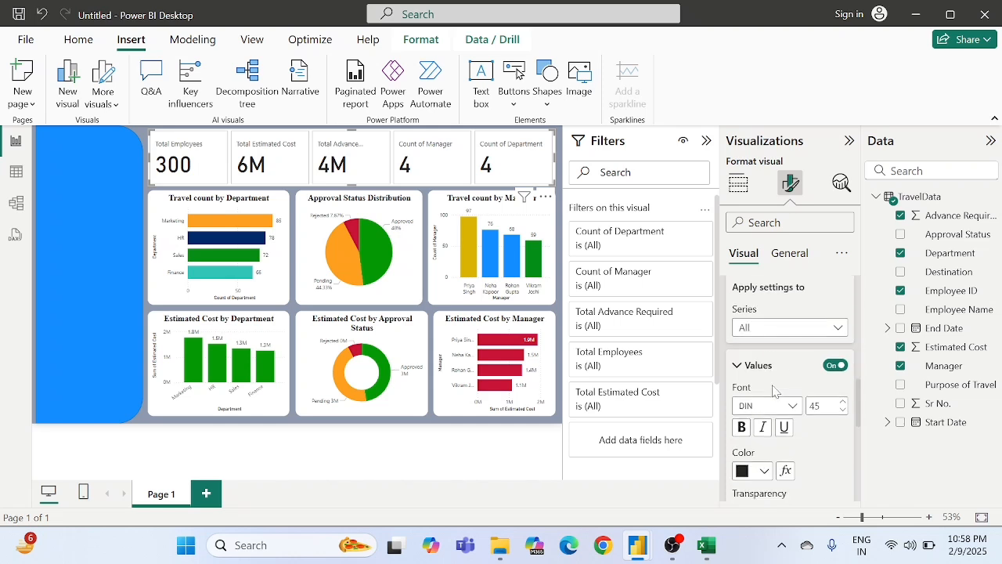
scroll(773, 390, "down", 2)
scroll(773, 391, "up", 3)
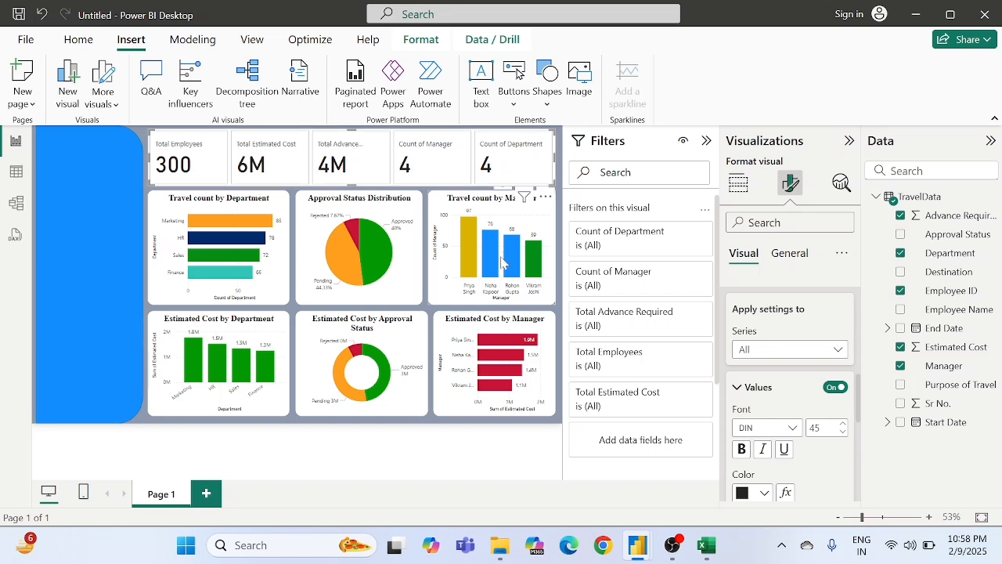
left_click(767, 352)
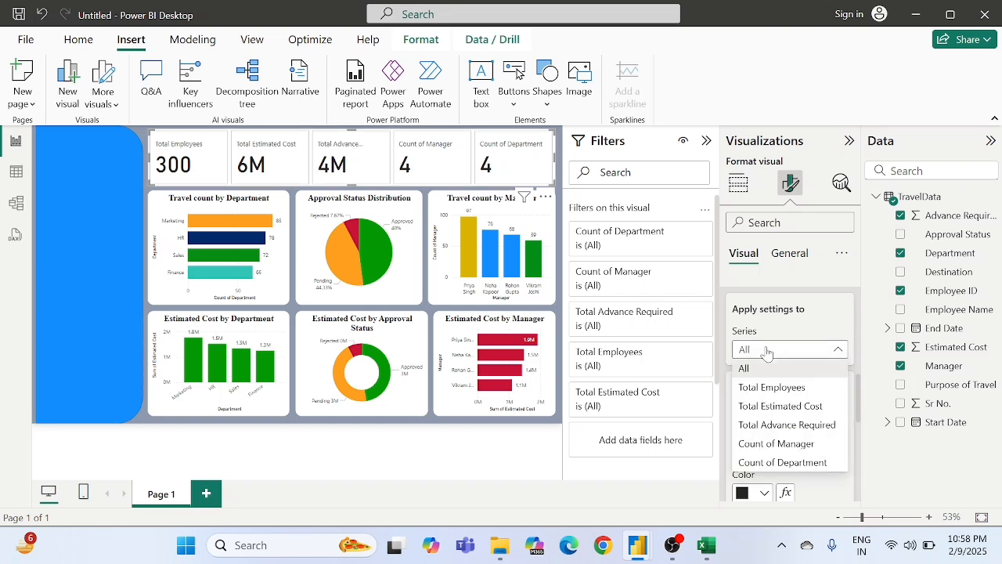
key("Escape")
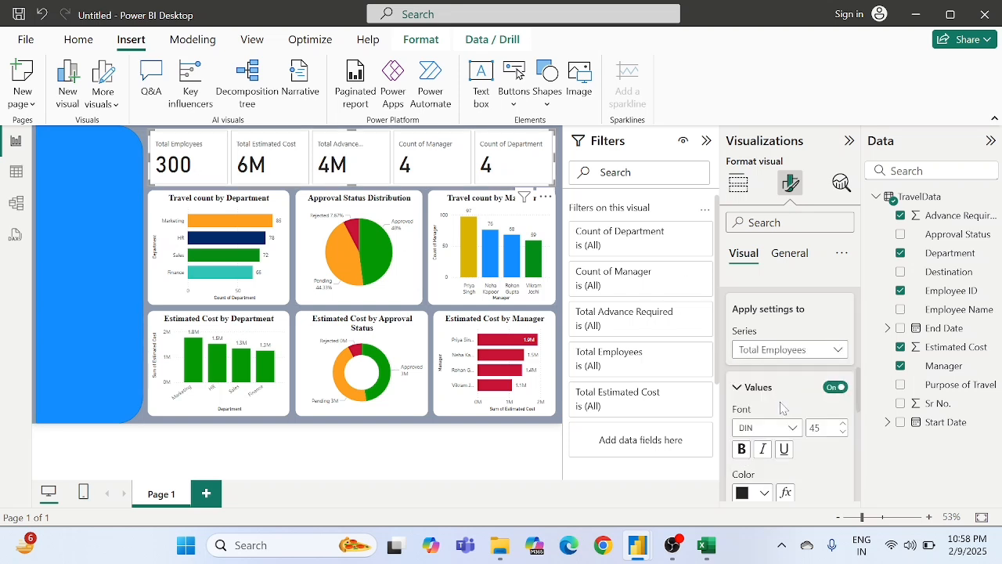
scroll(783, 403, "down", 2)
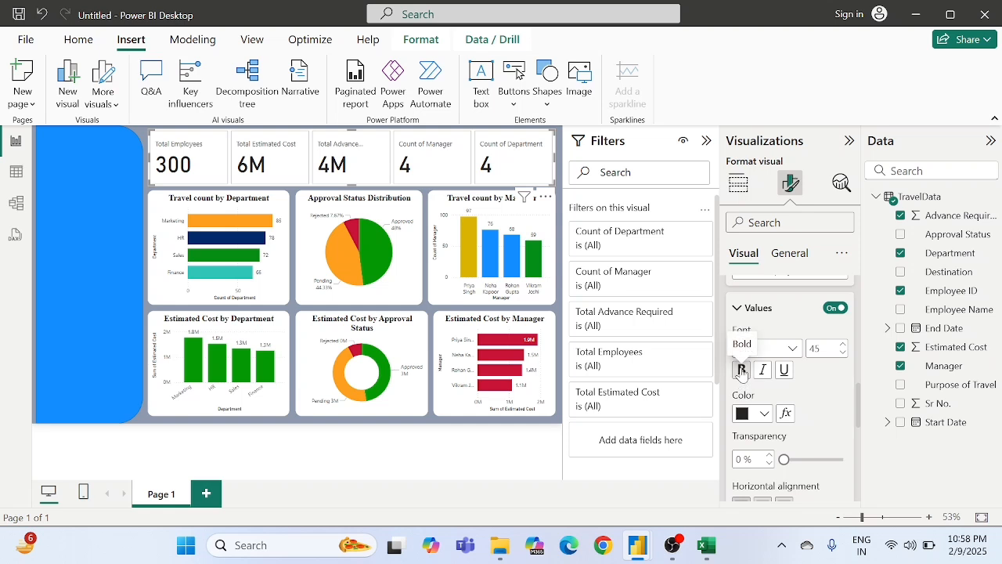
left_click(741, 371)
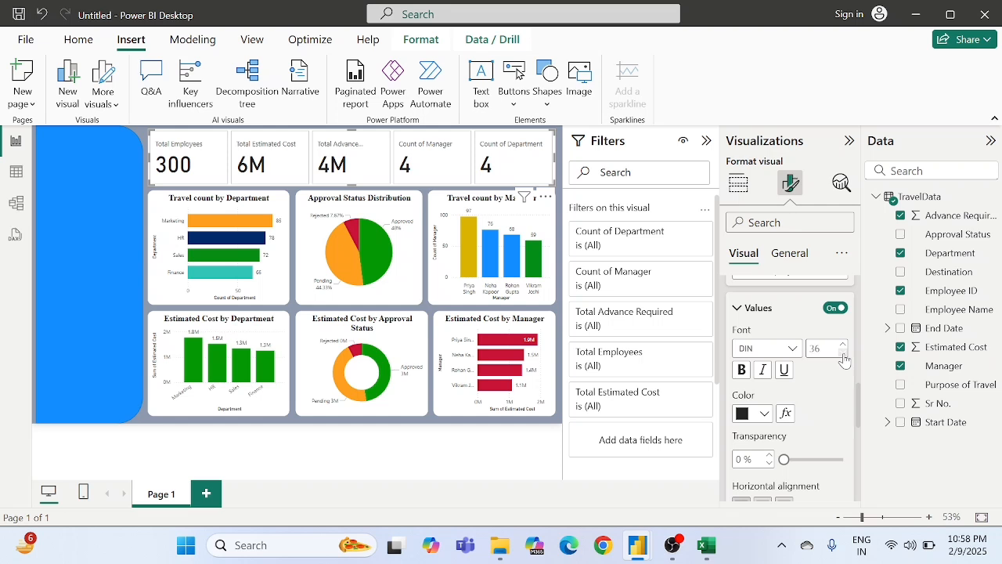
left_click(843, 354)
left_click(843, 354)
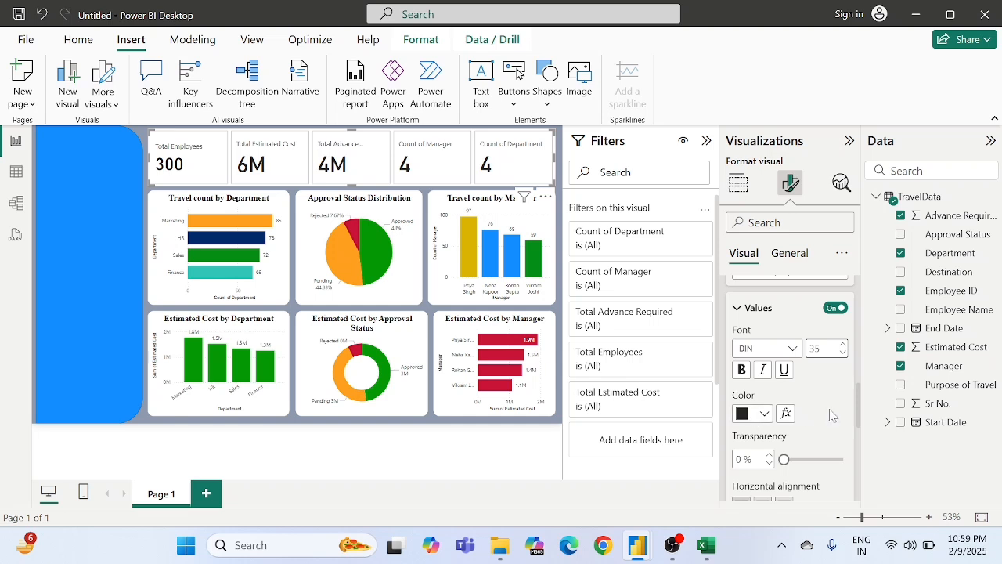
- Color the Total Employees callout value green and center it horizontally within its card
left_click(743, 415)
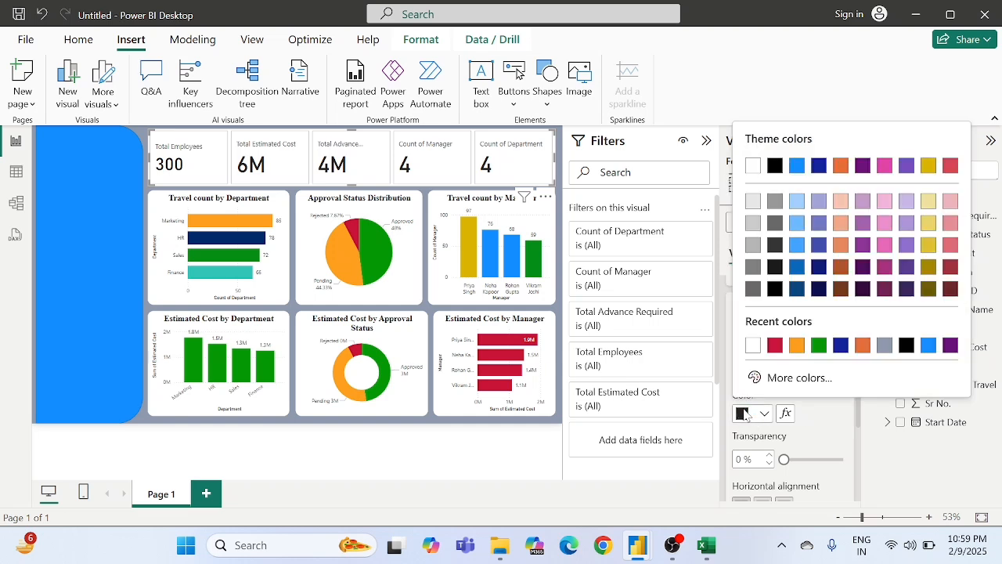
left_click(791, 354)
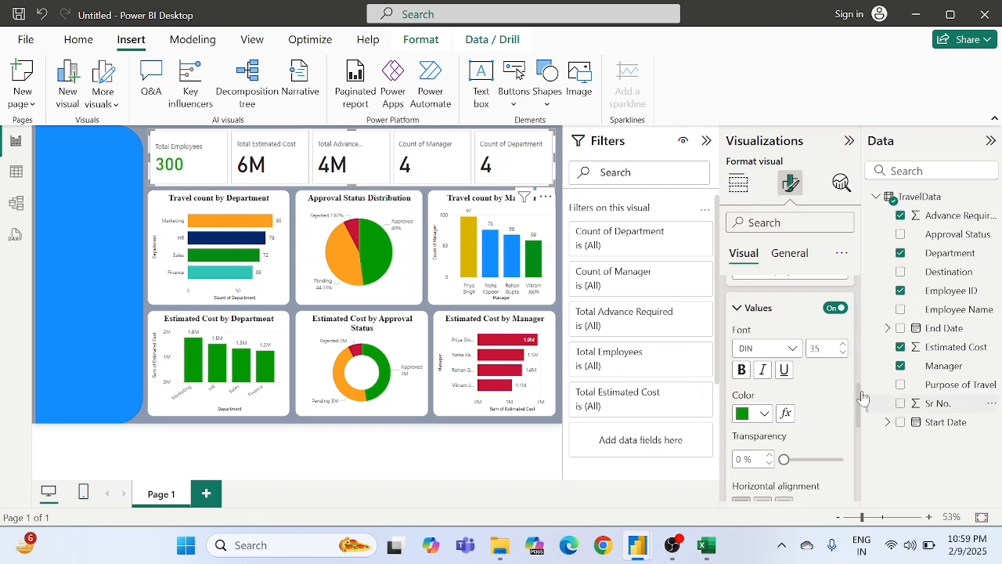
scroll(824, 392, "up", 1)
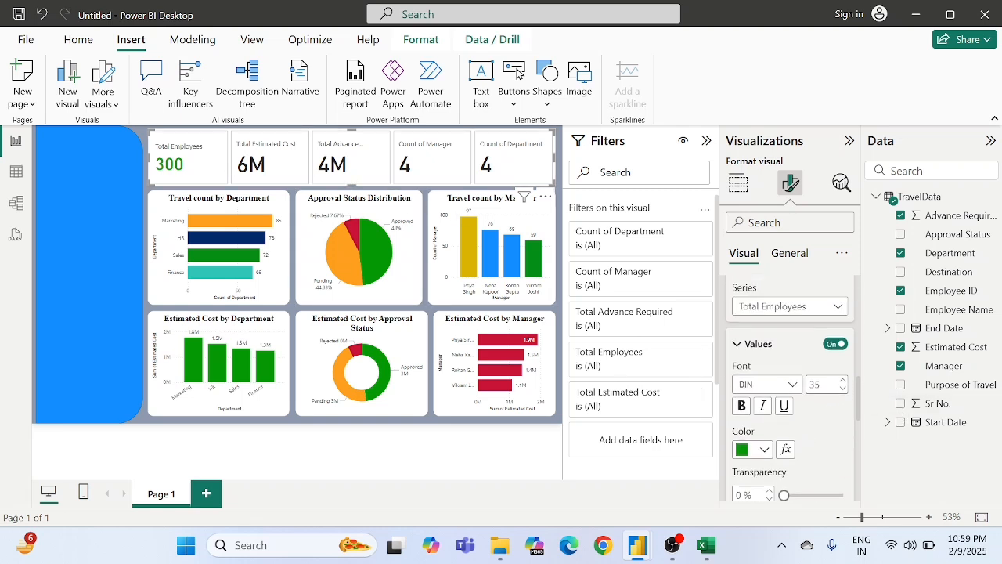
left_click(766, 313)
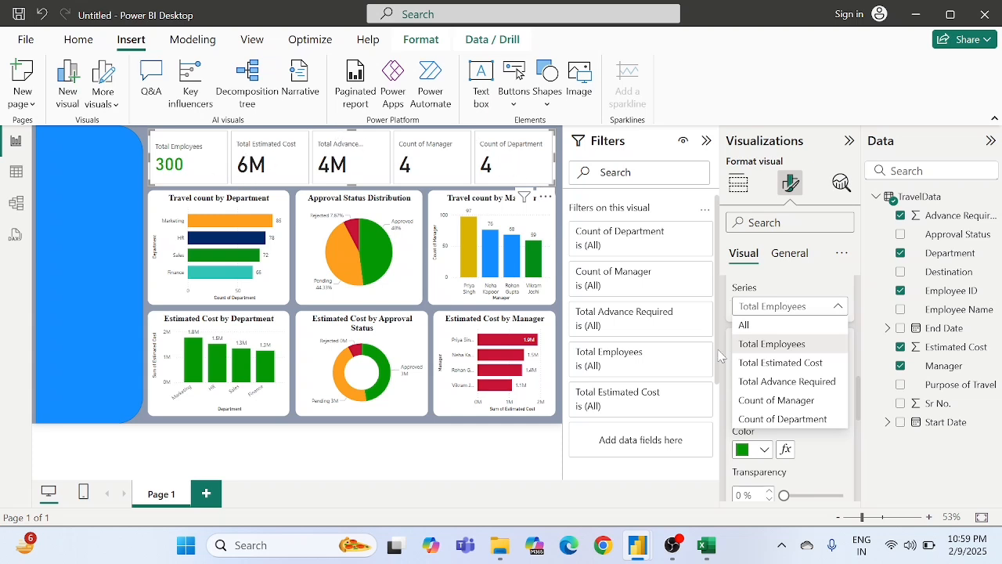
left_click(827, 461)
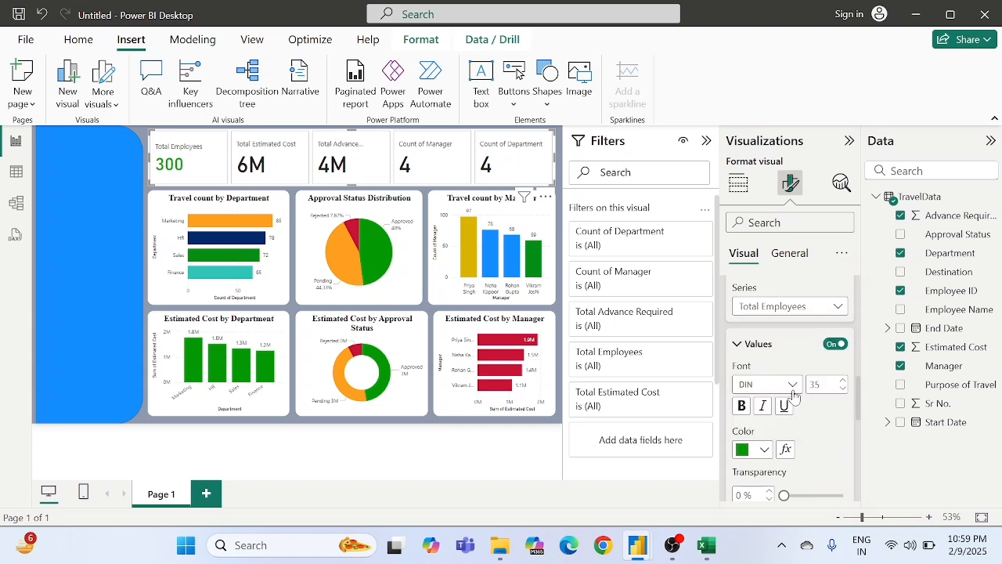
scroll(796, 399, "down", 2)
scroll(797, 399, "down", 1)
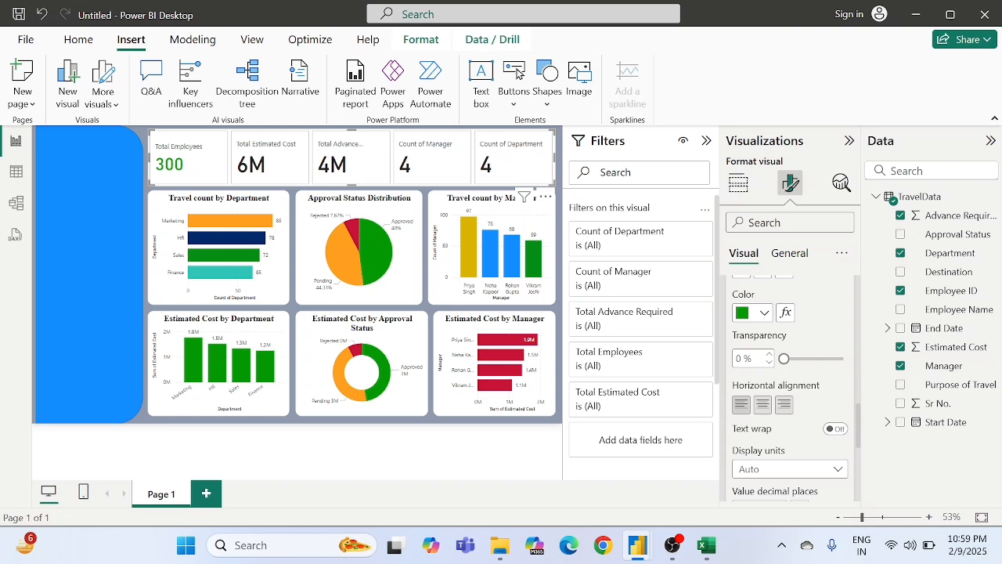
left_click(763, 404)
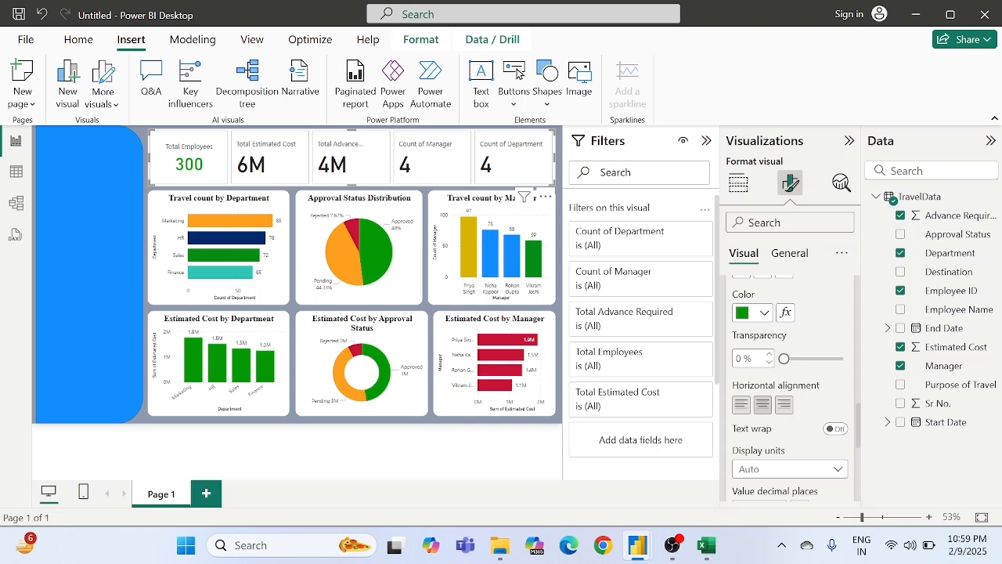
- Make the Total Employees callout label bold and color it green
scroll(758, 444, "down", 4)
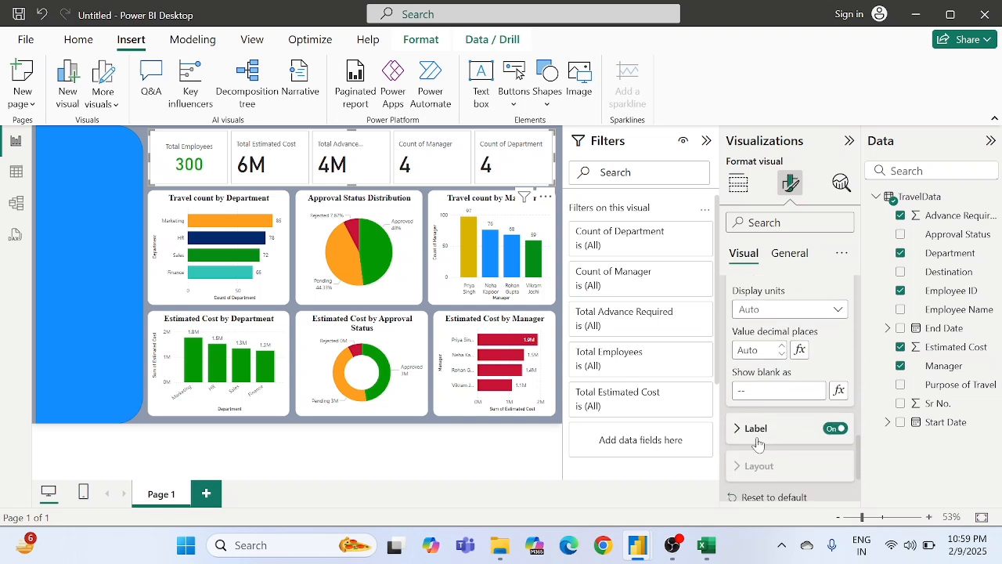
left_click(752, 429)
scroll(751, 422, "down", 3)
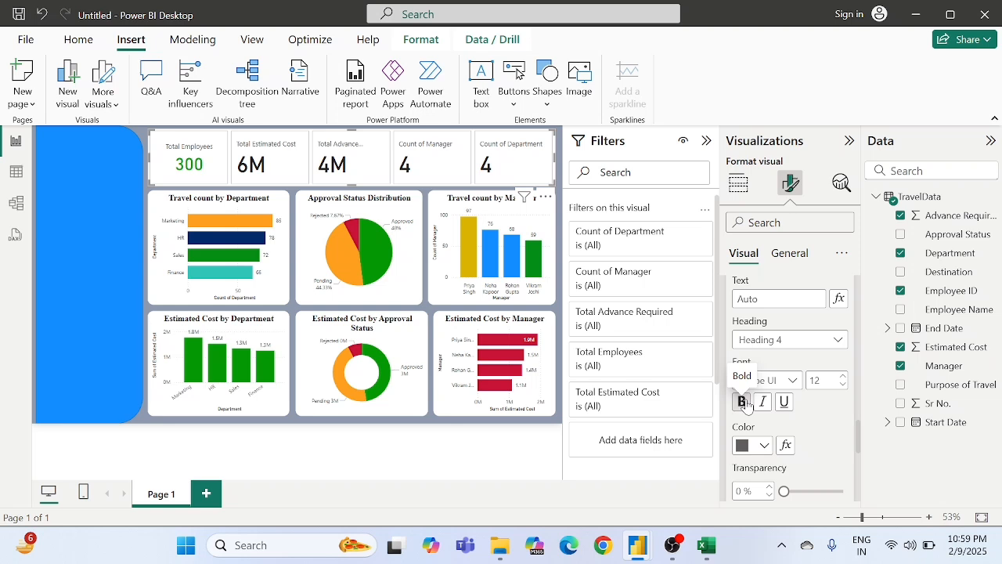
left_click(744, 402)
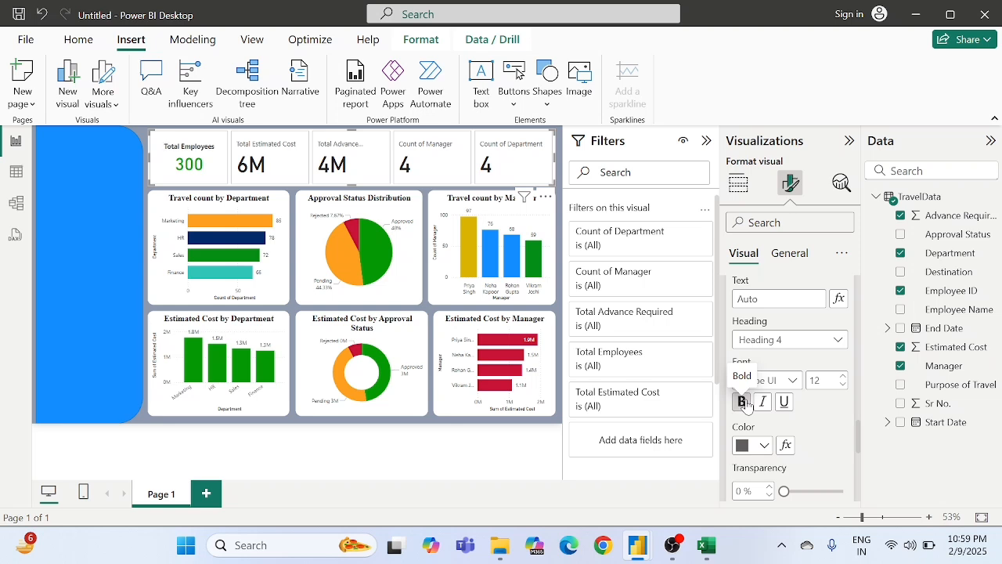
left_click(754, 446)
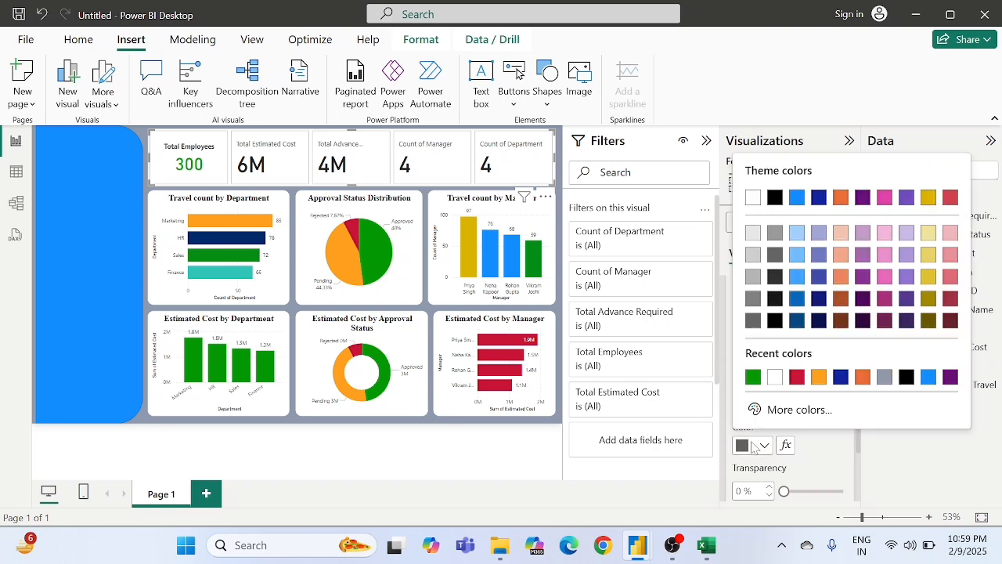
left_click(753, 377)
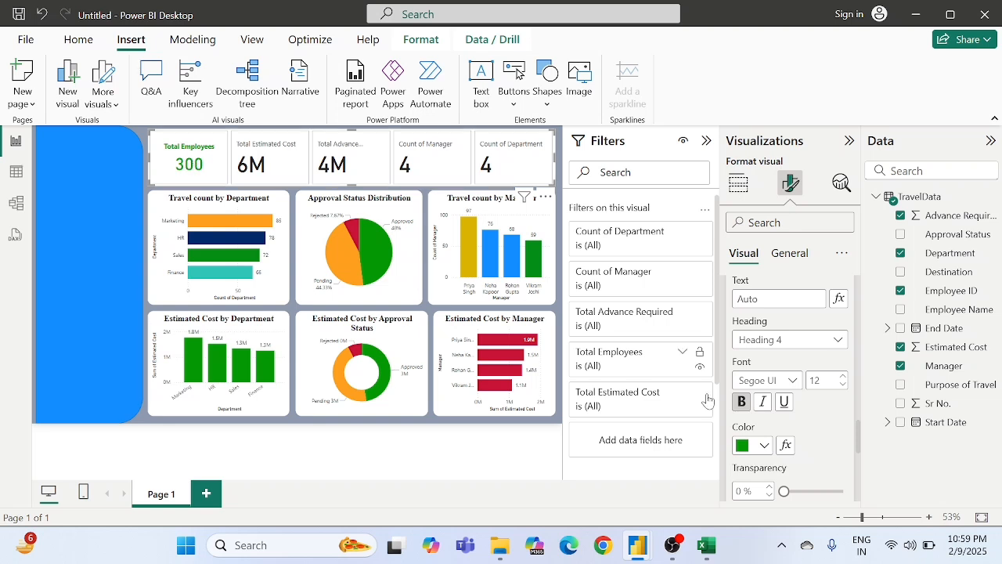
- Switch the callout value settings to the Total Estimated Cost series and review its value and label options
scroll(828, 436, "down", 5)
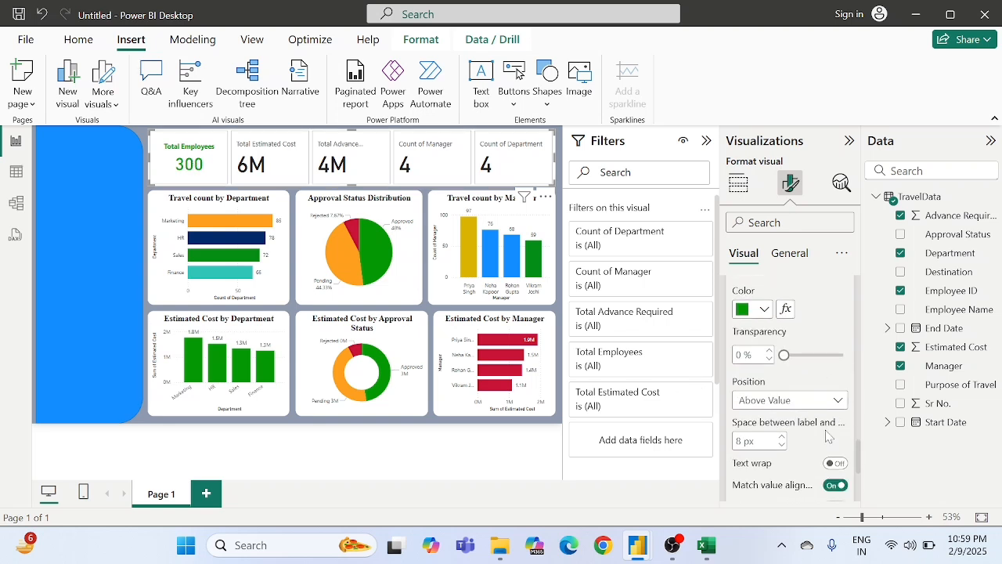
scroll(829, 437, "up", 5)
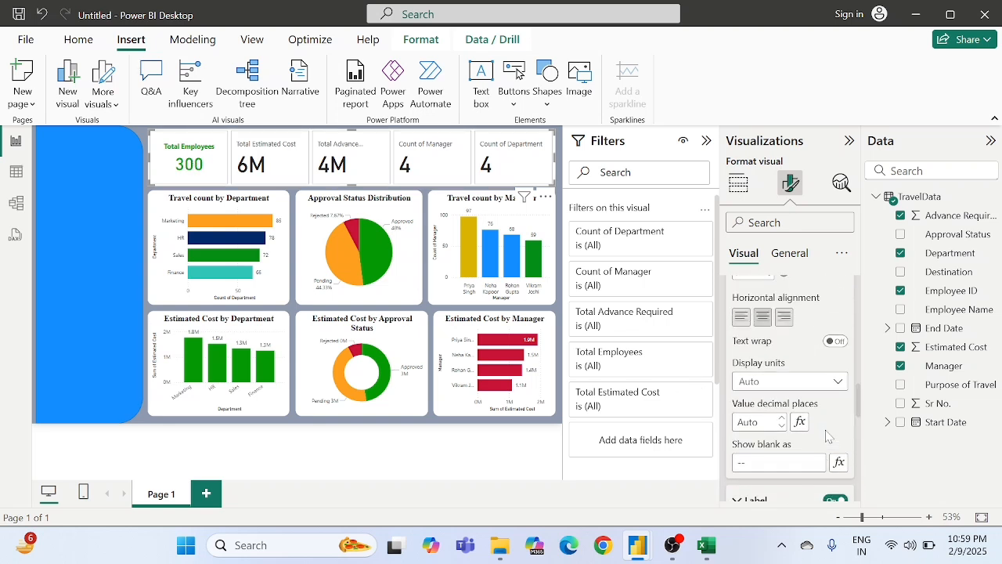
scroll(829, 437, "up", 3)
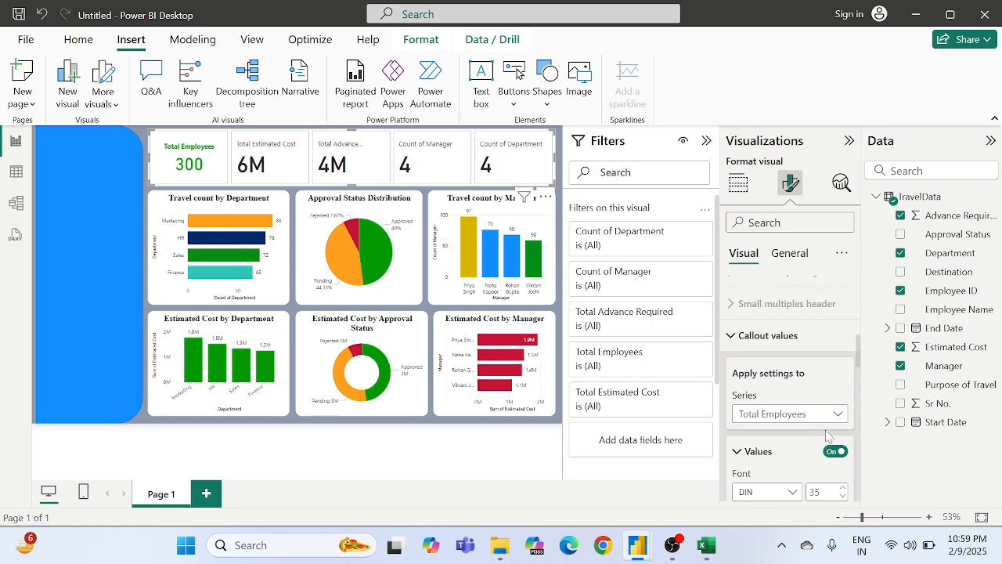
left_click(769, 421)
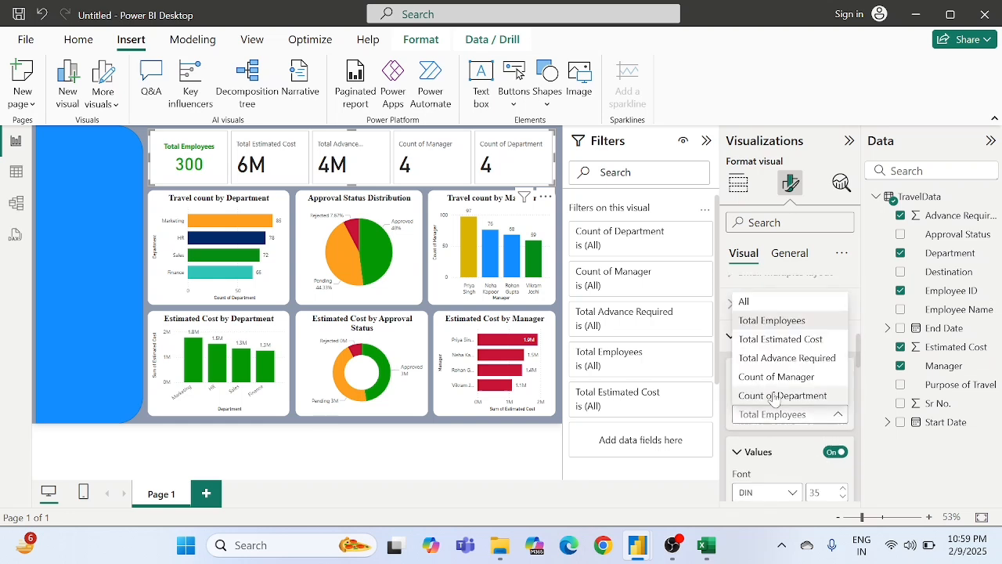
left_click(772, 341)
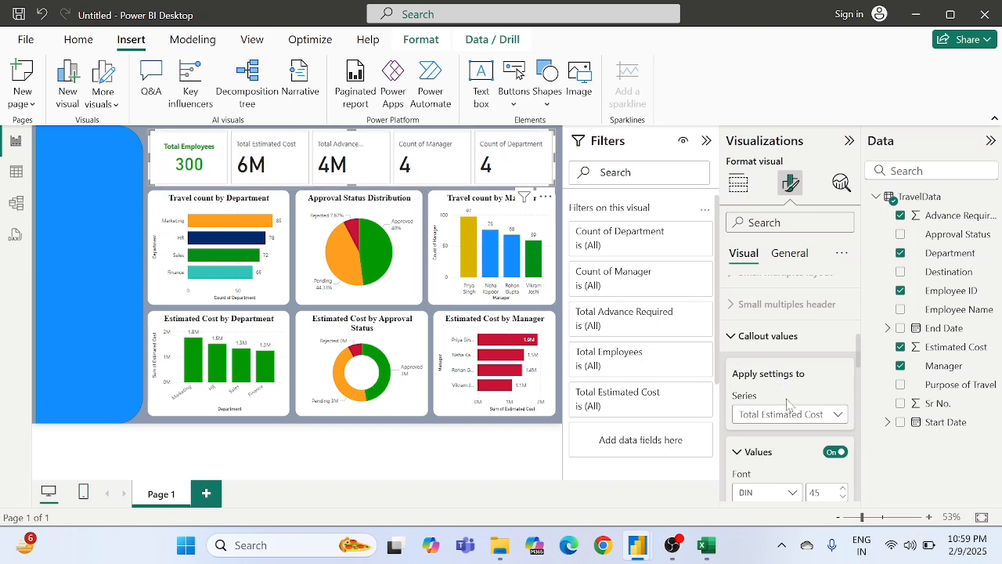
scroll(783, 399, "down", 3)
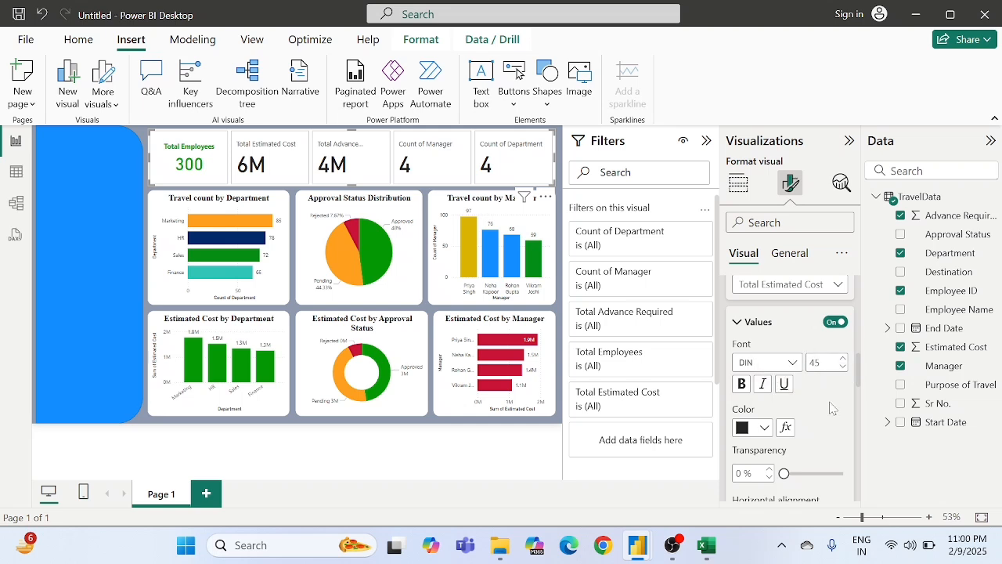
scroll(832, 408, "down", 5)
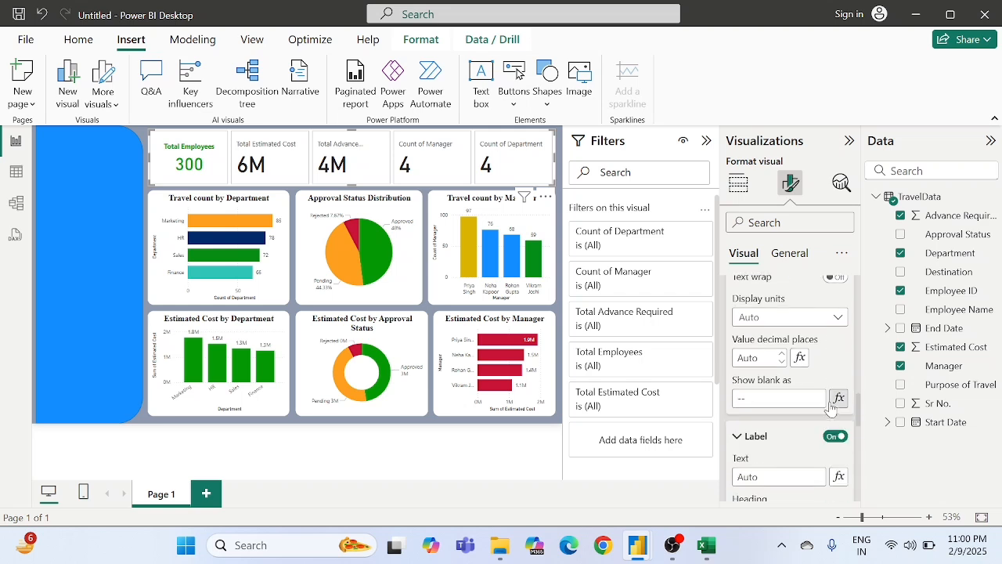
scroll(831, 408, "down", 5)
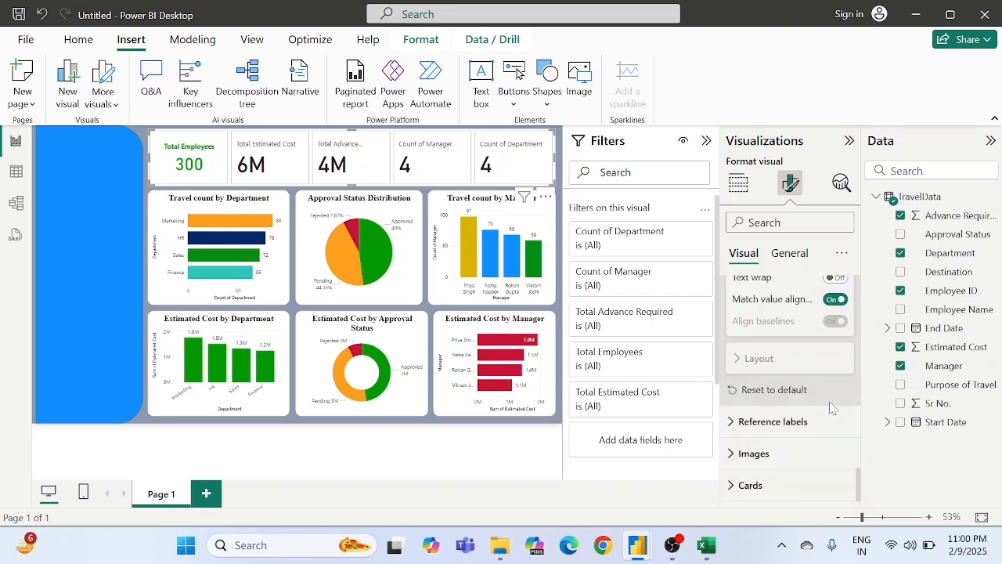
- Change the shape of all cards in the card visual to Rounded Rectangle
left_click(749, 485)
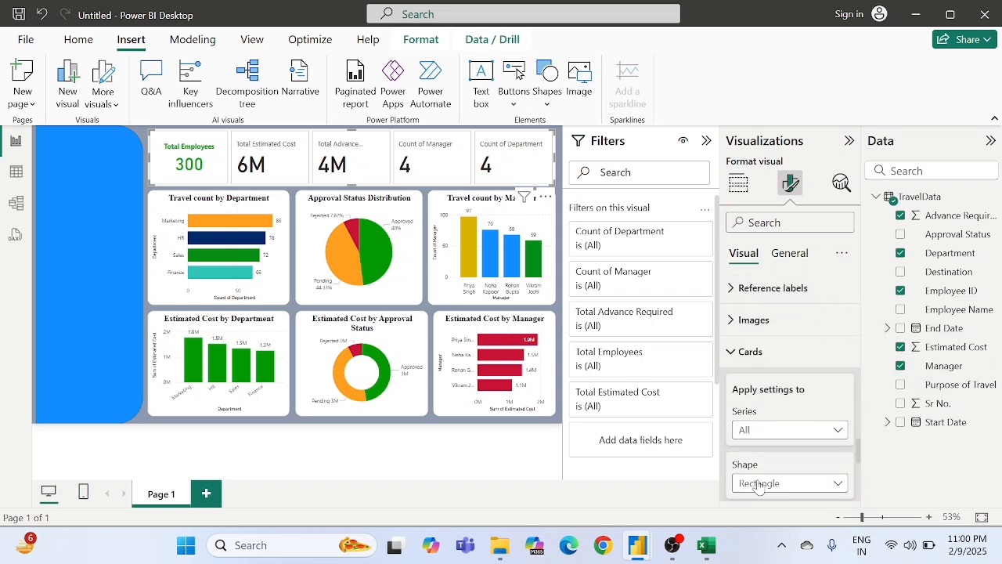
left_click(765, 431)
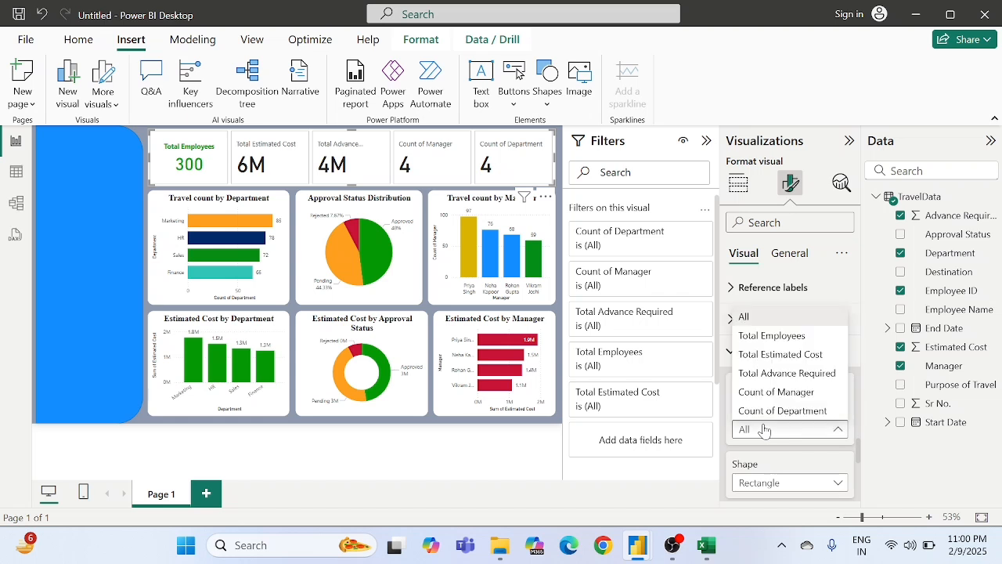
left_click(764, 431)
scroll(767, 423, "down", 3)
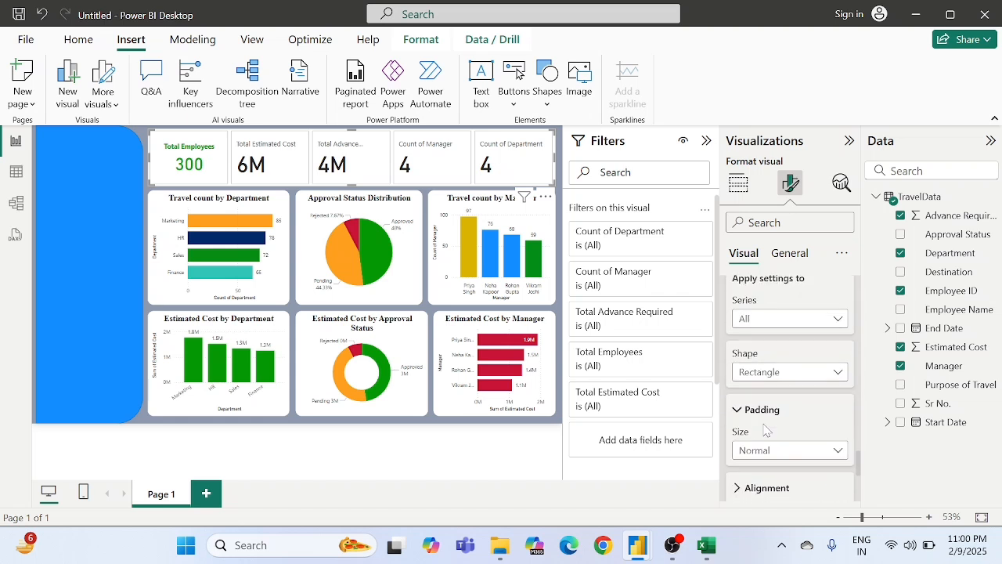
left_click(765, 372)
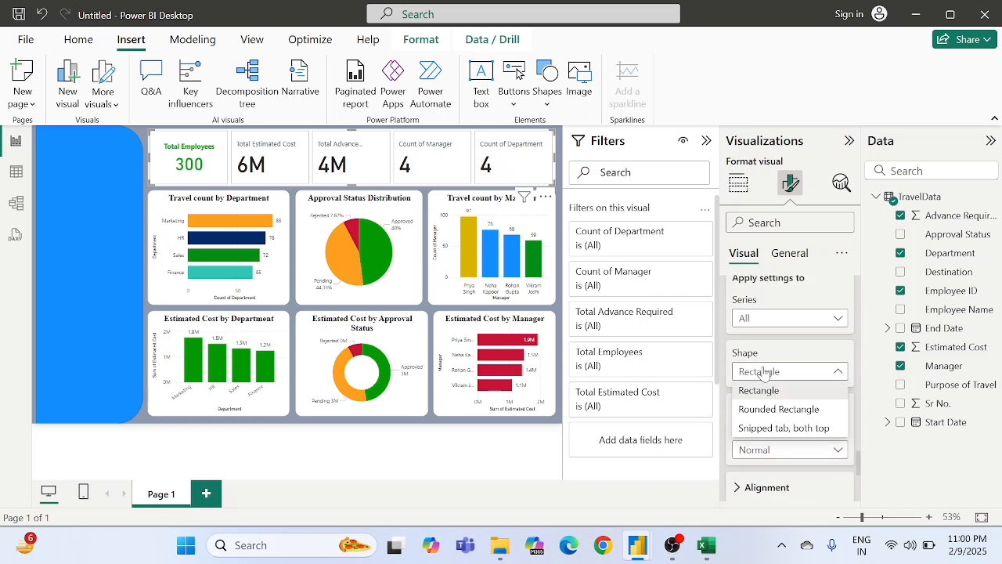
left_click(773, 410)
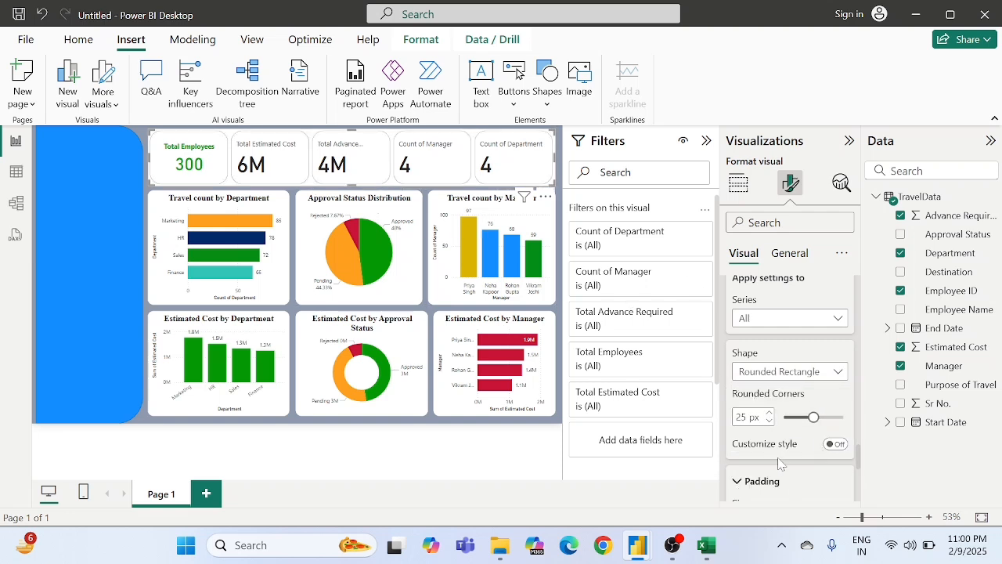
- Turn on the shadow for all cards, and try out the glow and accent bar before switching both off
scroll(779, 464, "down", 5)
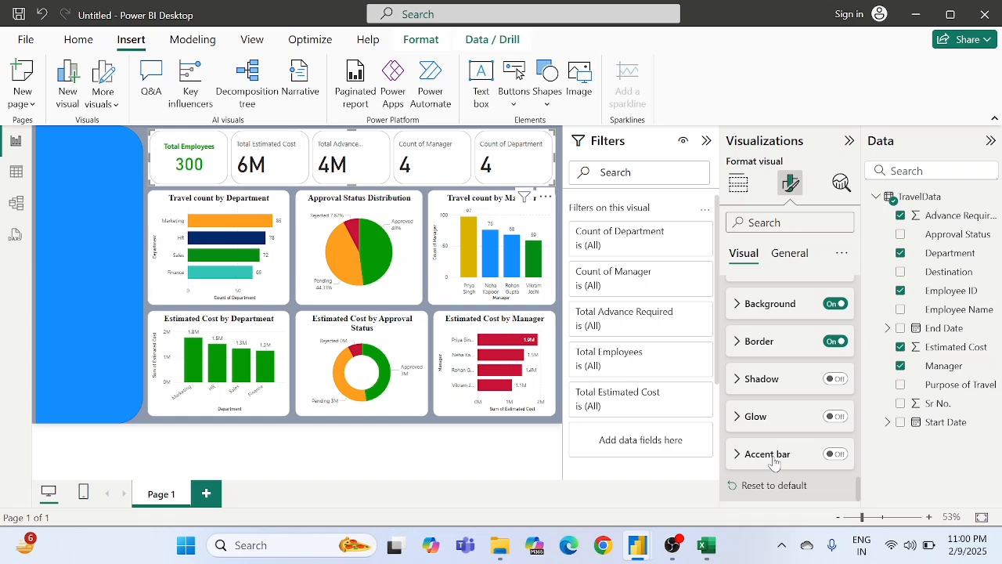
scroll(774, 462, "up", 10)
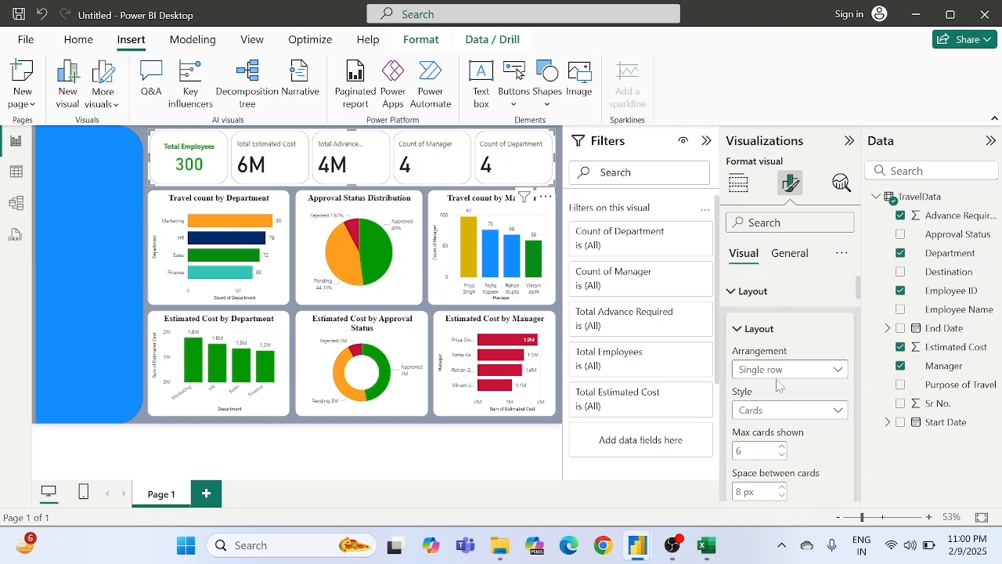
scroll(780, 385, "down", 10)
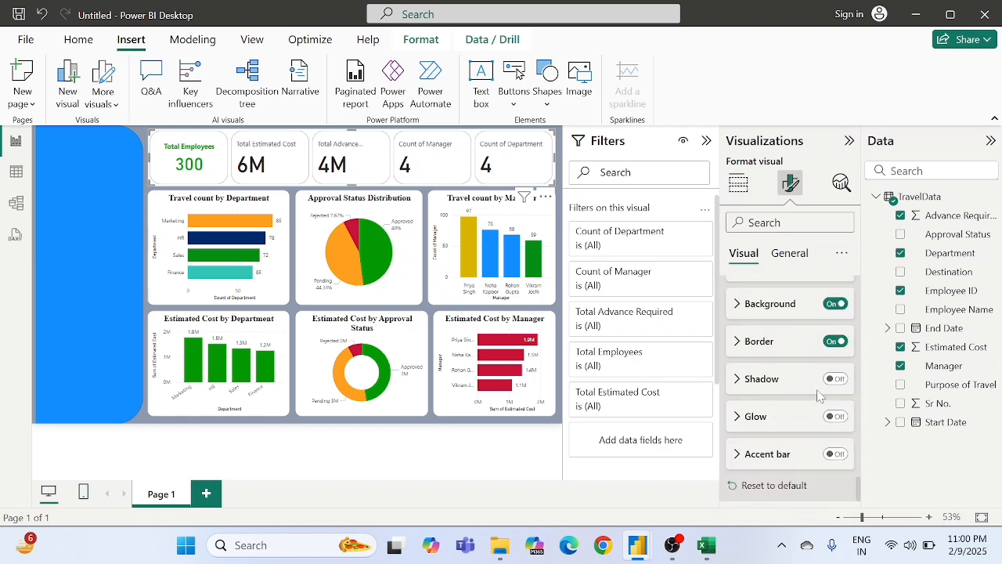
left_click(836, 417)
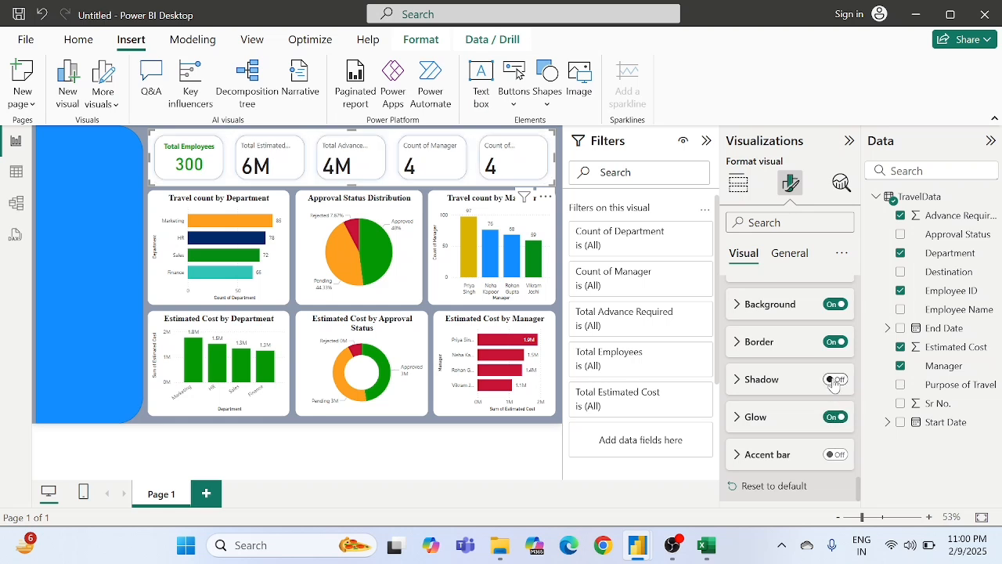
left_click(835, 381)
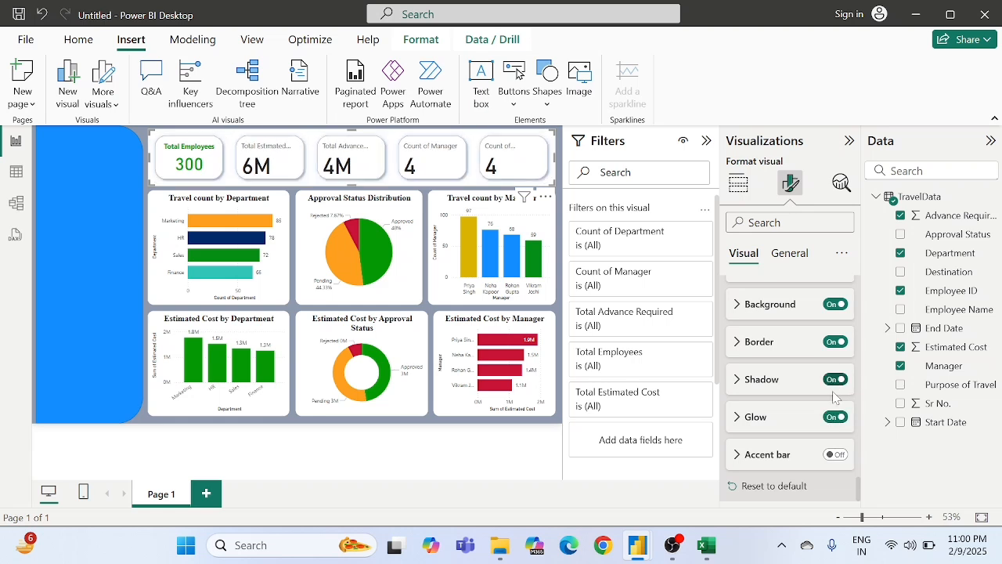
left_click(835, 456)
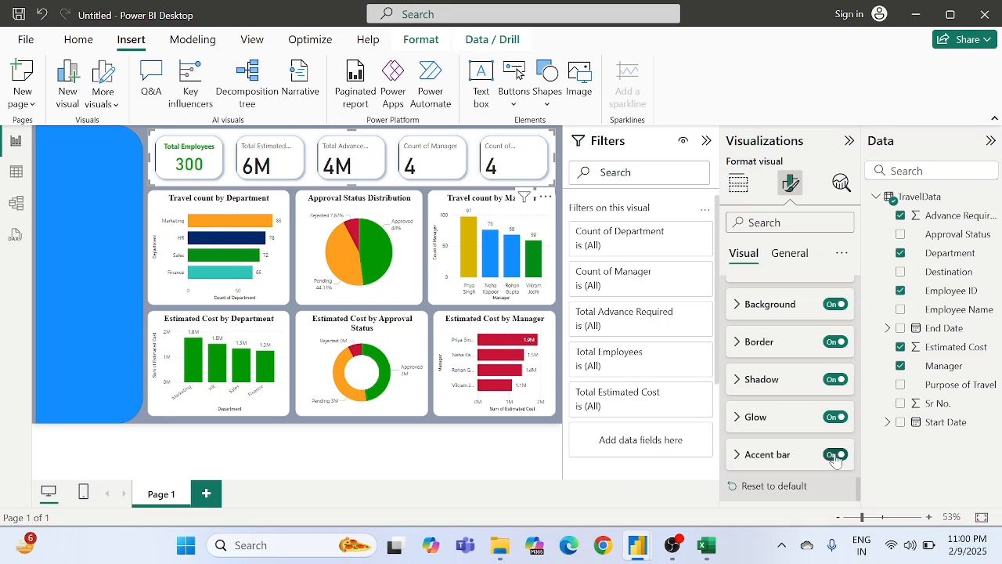
left_click(836, 455)
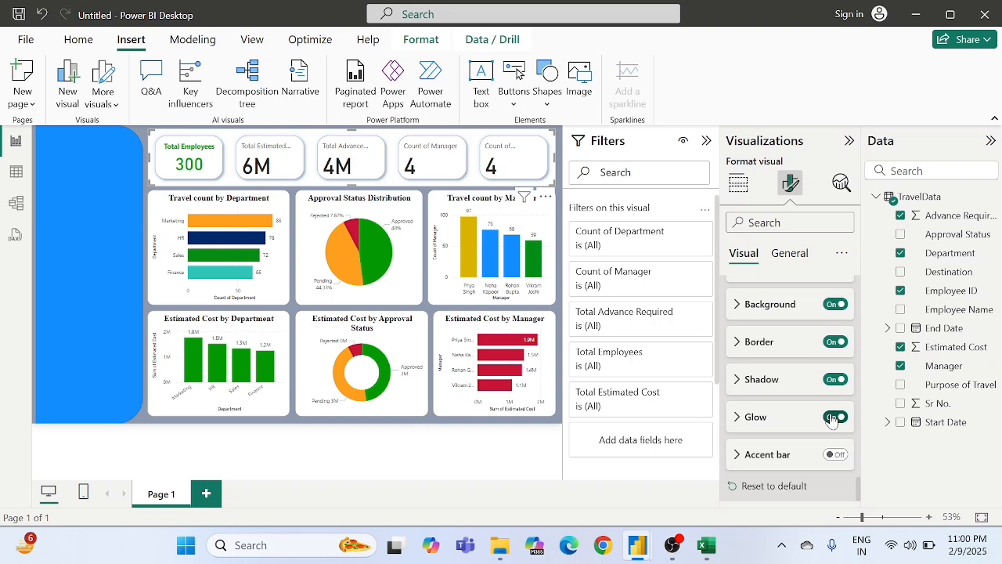
left_click(831, 421)
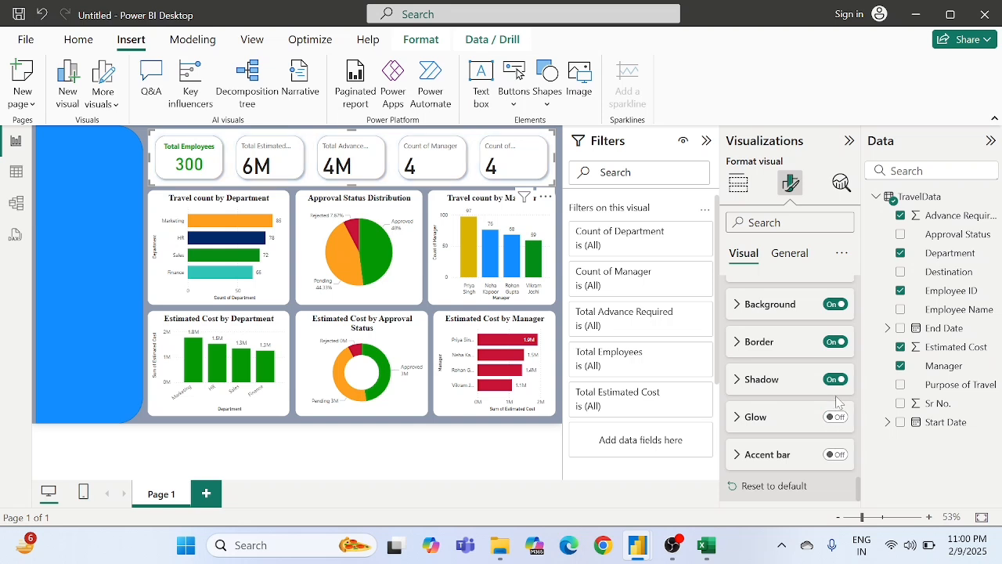
- Apply the callout value settings to all series and center the values horizontally within their cards
scroll(819, 384, "up", 10)
scroll(821, 384, "up", 6)
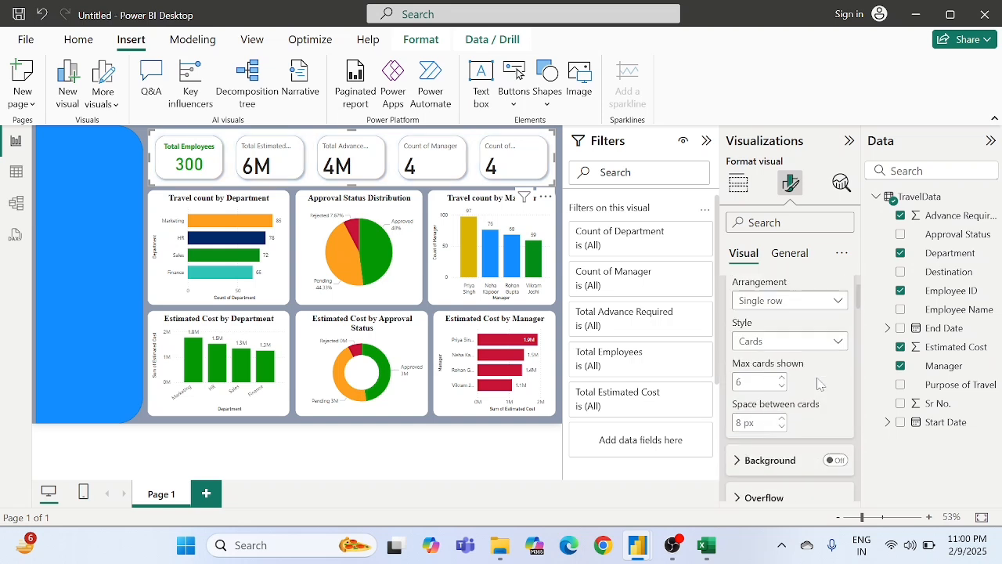
left_click(789, 254)
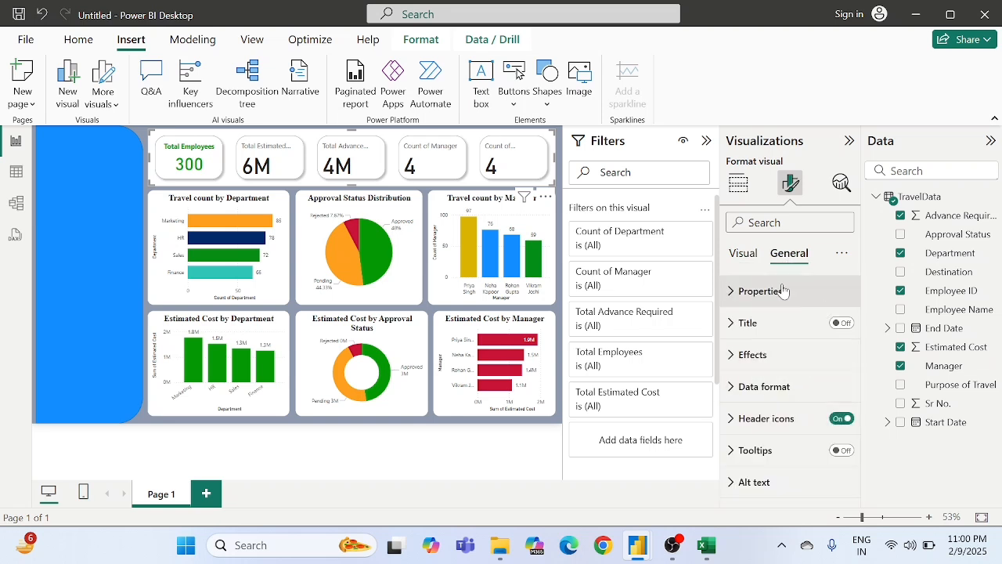
left_click(744, 255)
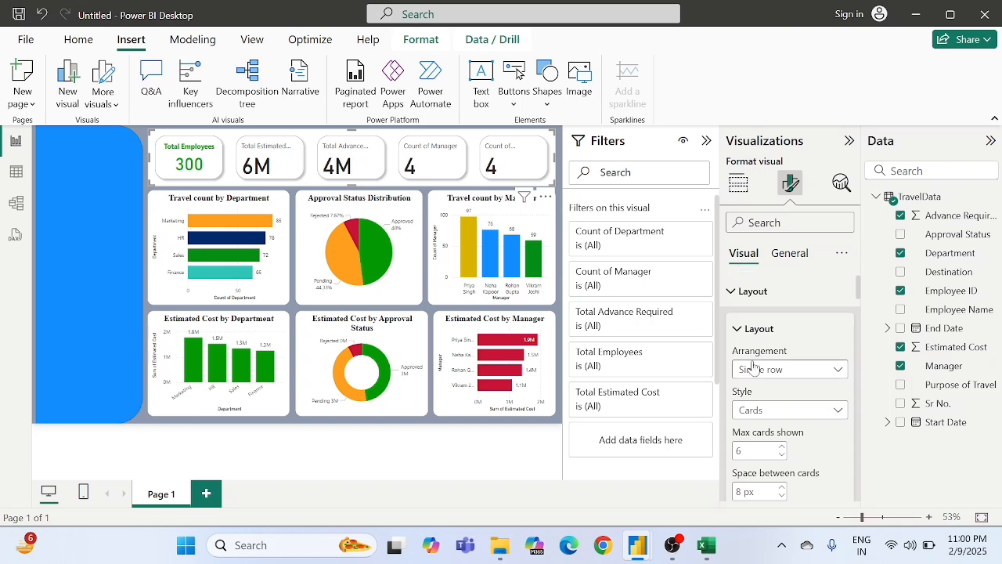
scroll(758, 368, "down", 5)
scroll(753, 367, "down", 3)
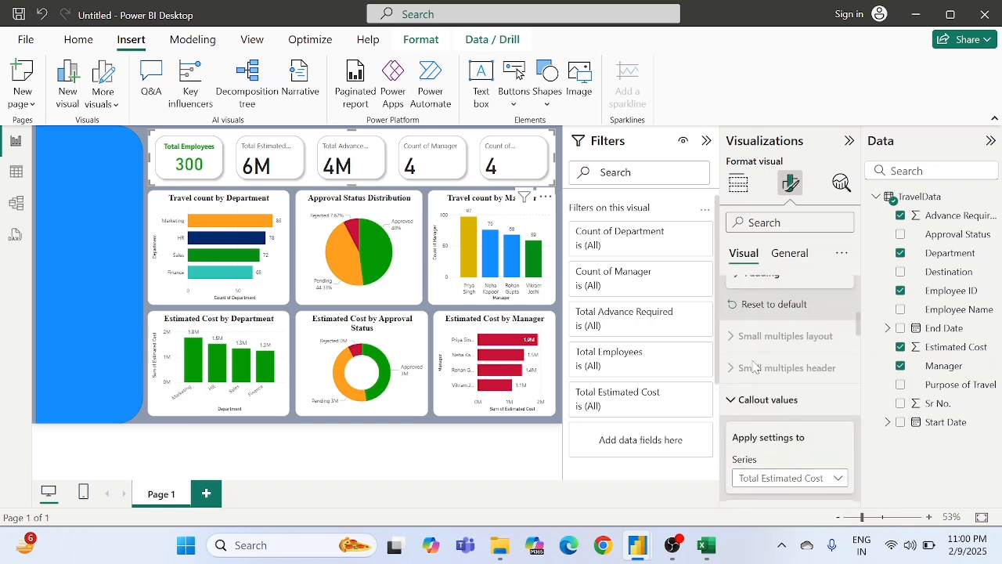
scroll(759, 405, "down", 1)
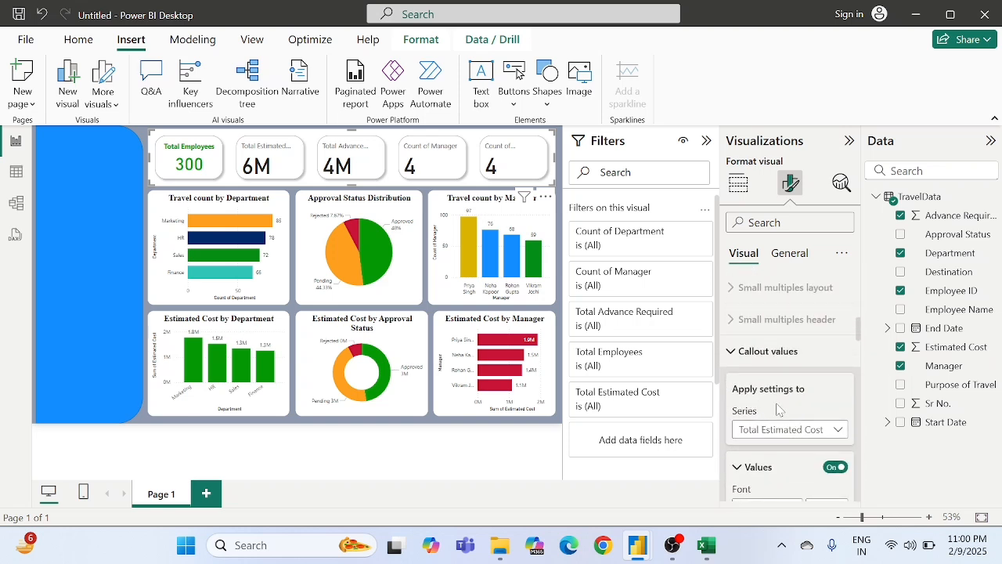
scroll(777, 410, "down", 3)
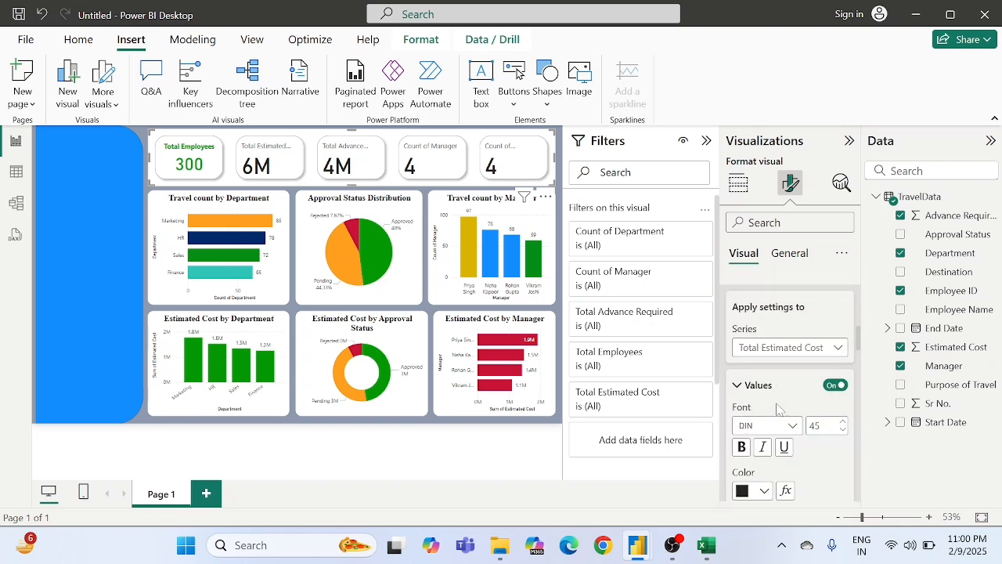
left_click(764, 335)
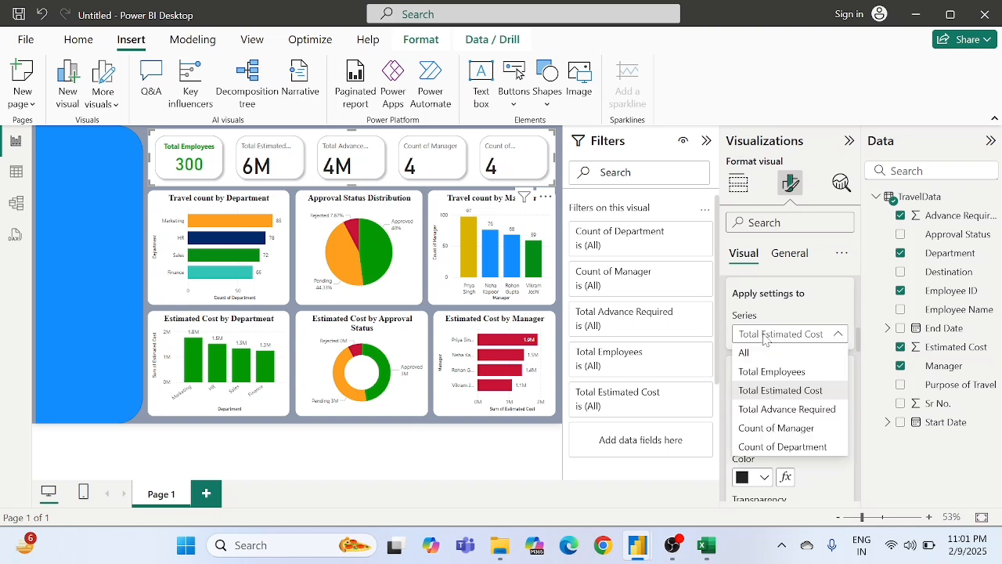
left_click(745, 352)
scroll(750, 359, "down", 2)
scroll(750, 359, "down", 3)
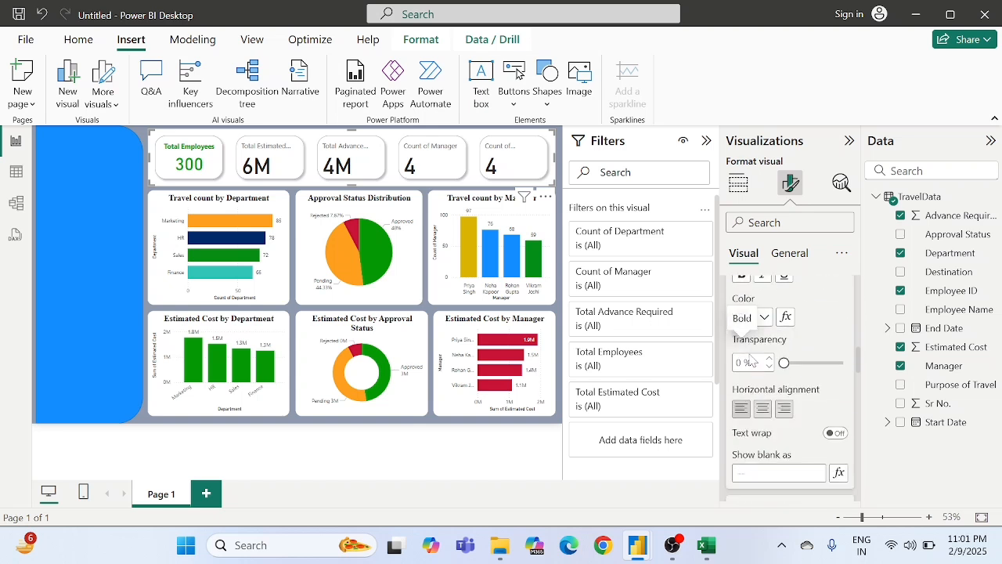
left_click(764, 401)
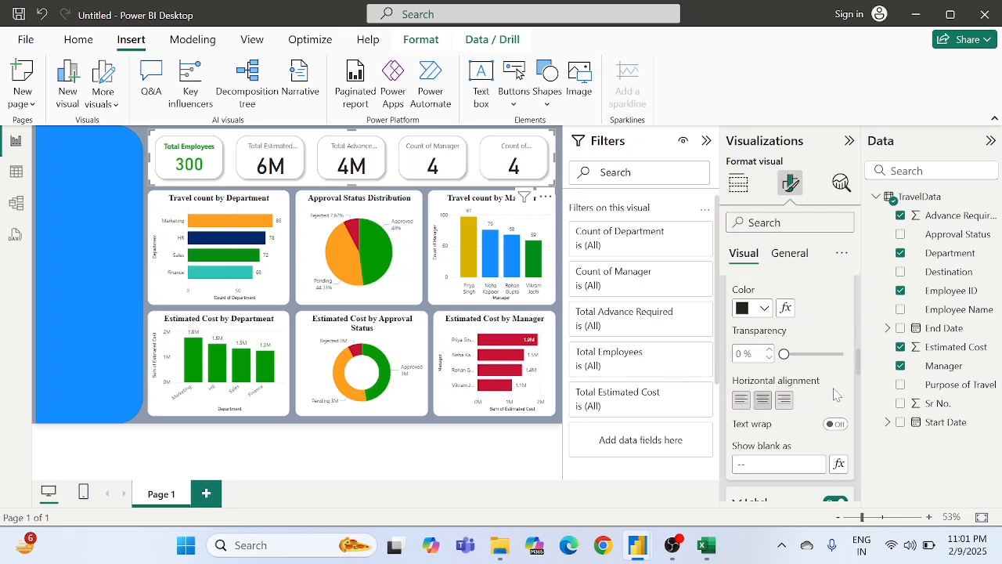
- Reduce the callout value font size to 40 for all series
scroll(822, 394, "up", 6)
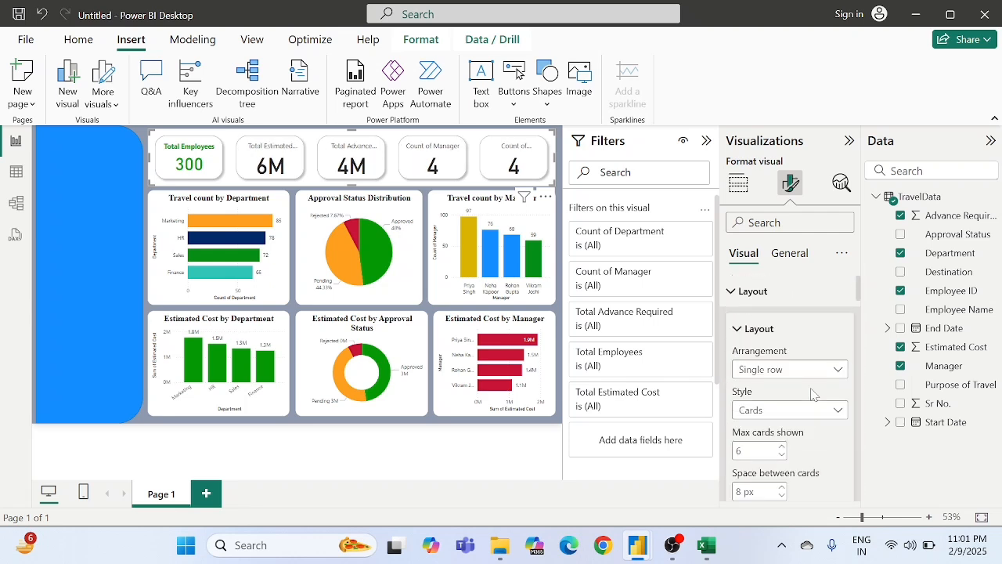
scroll(812, 394, "down", 6)
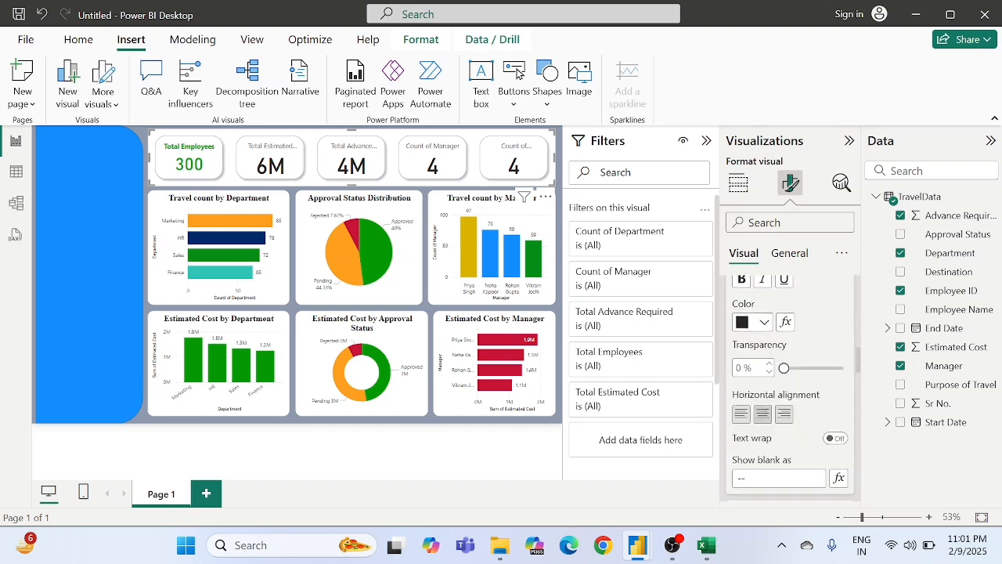
scroll(812, 394, "up", 1)
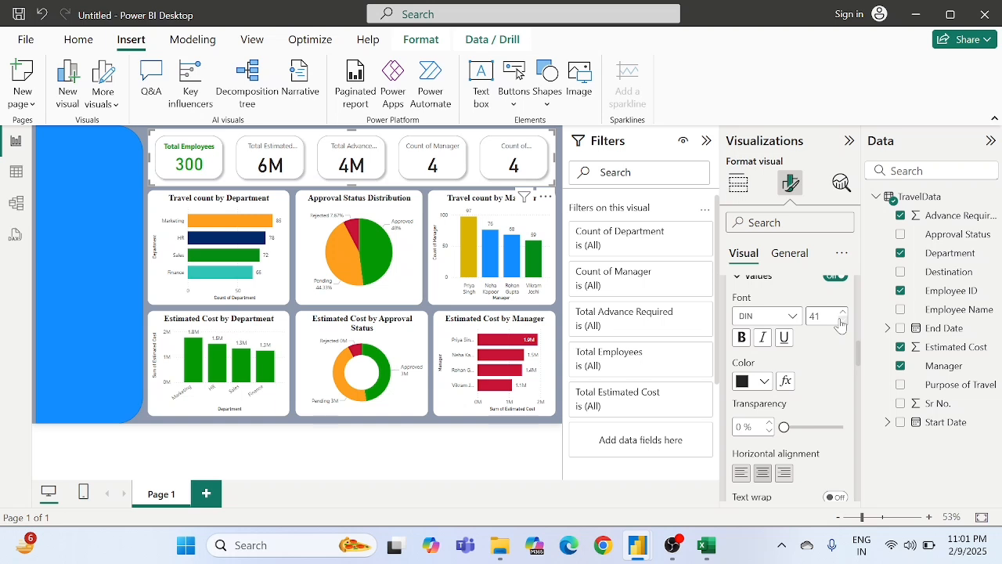
left_click(842, 320)
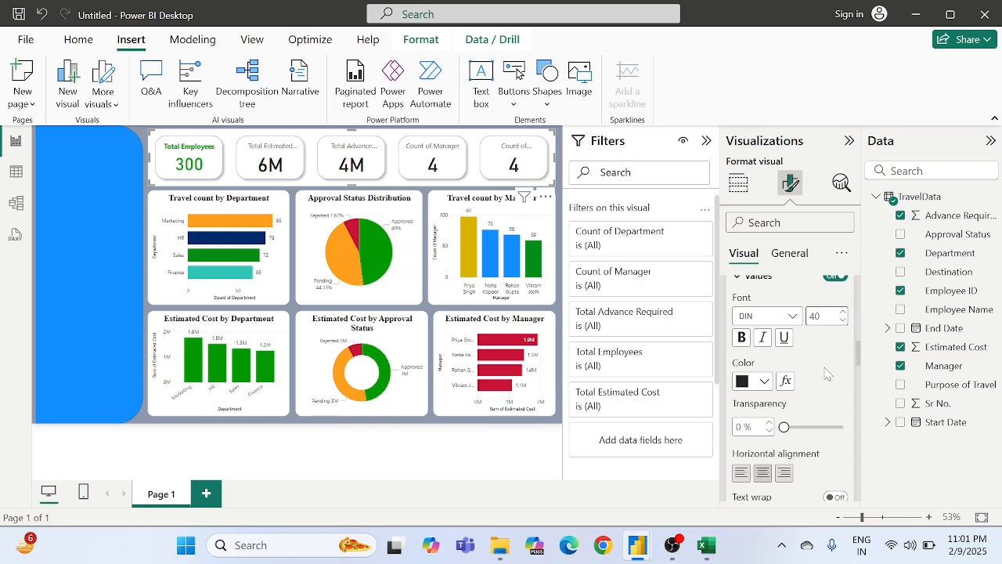
- Turn on the visual border around the whole card visual and color it white
scroll(817, 360, "up", 10)
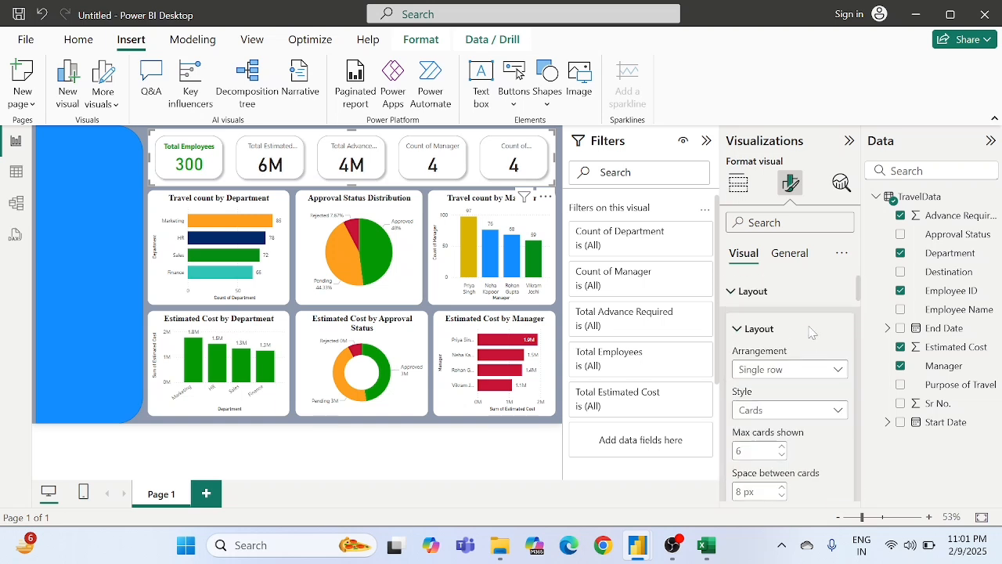
left_click(790, 252)
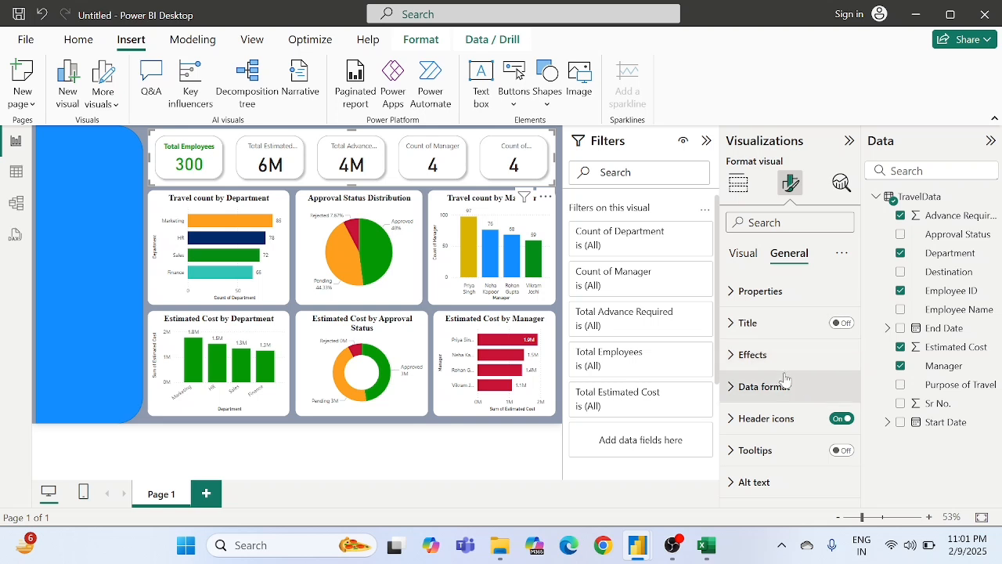
left_click(764, 362)
scroll(760, 368, "down", 3)
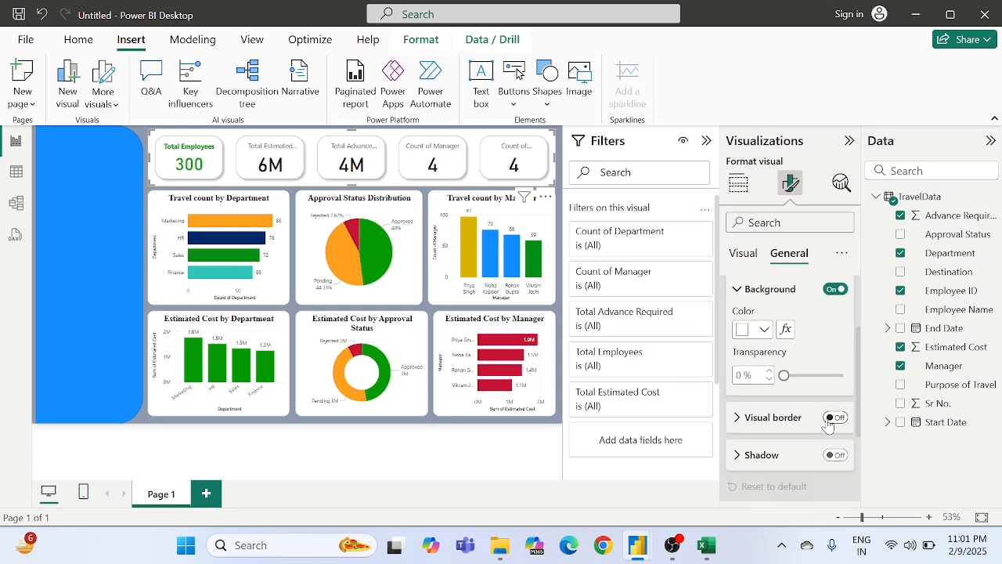
left_click(835, 417)
left_click(775, 423)
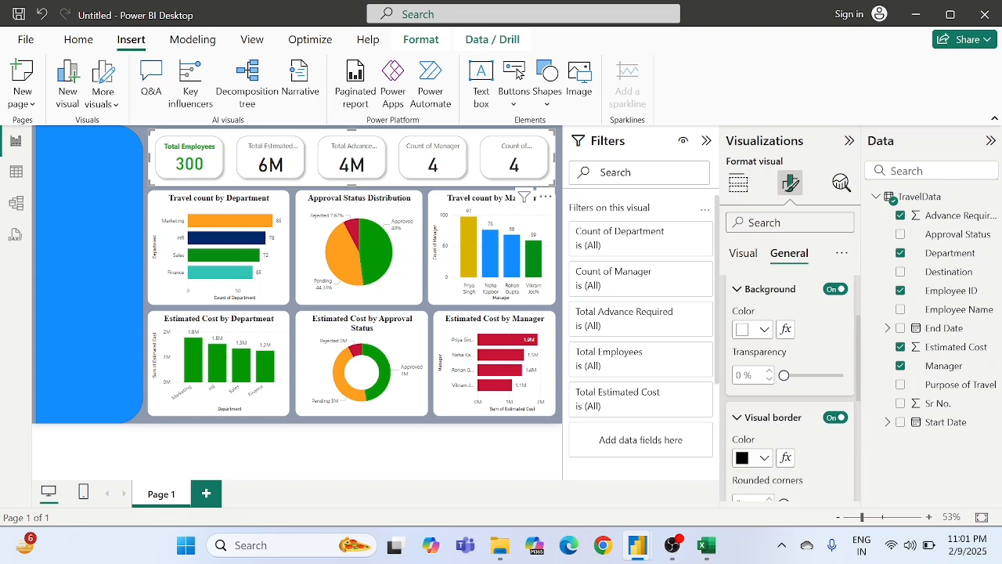
left_click(748, 460)
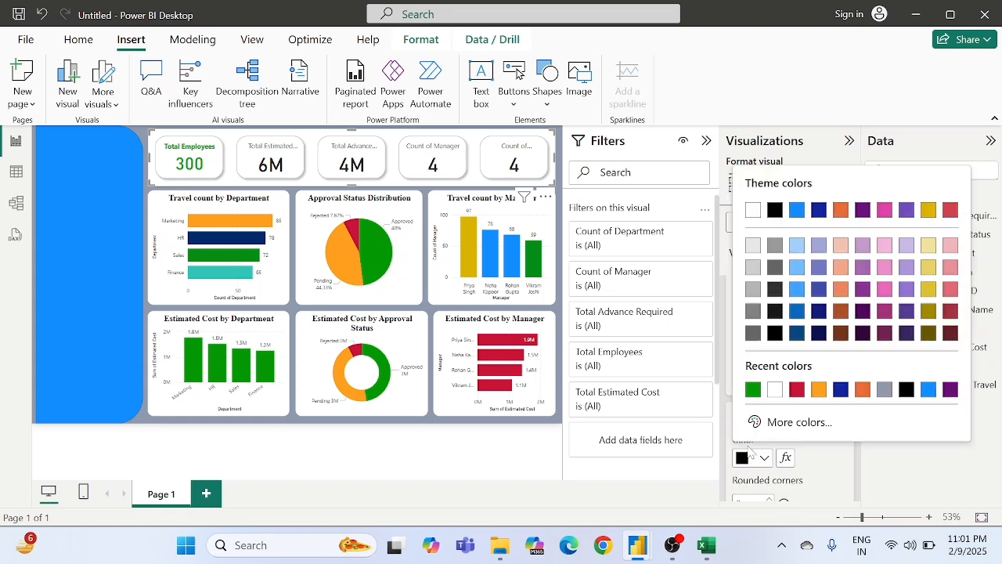
left_click(774, 391)
- Round the corners of the card visual's border to 14 px and deselect the visual
scroll(753, 401, "down", 2)
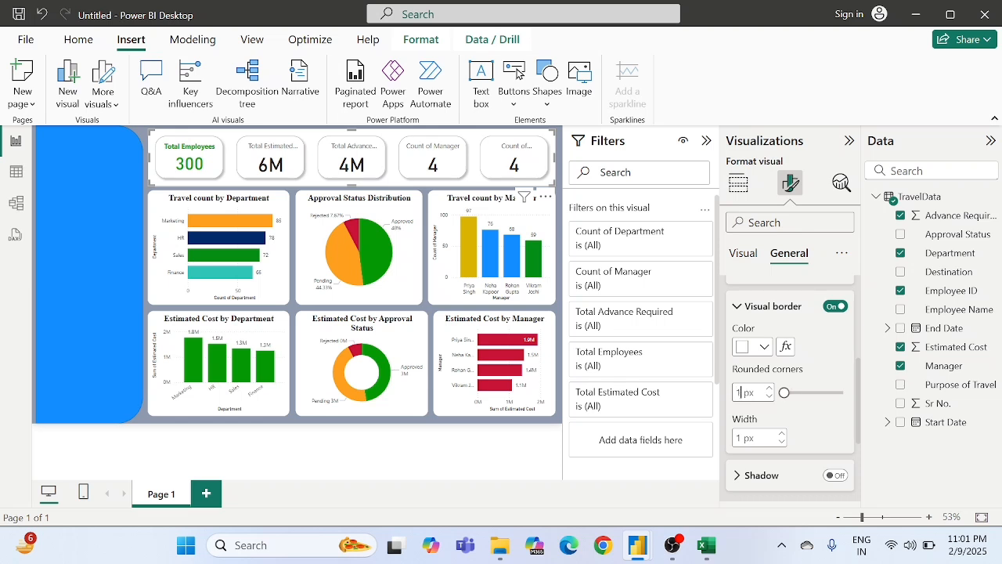
type("14")
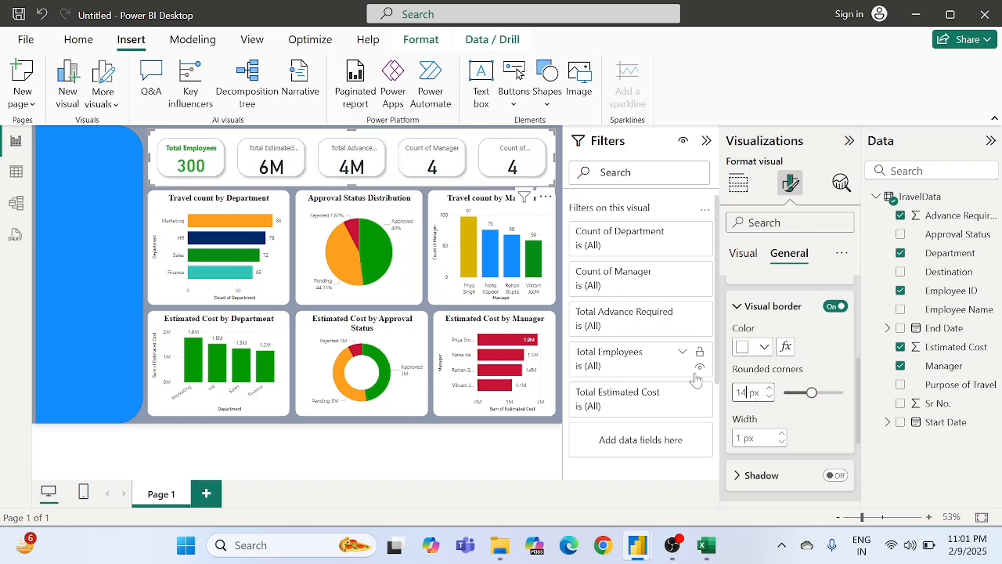
left_click(561, 180)
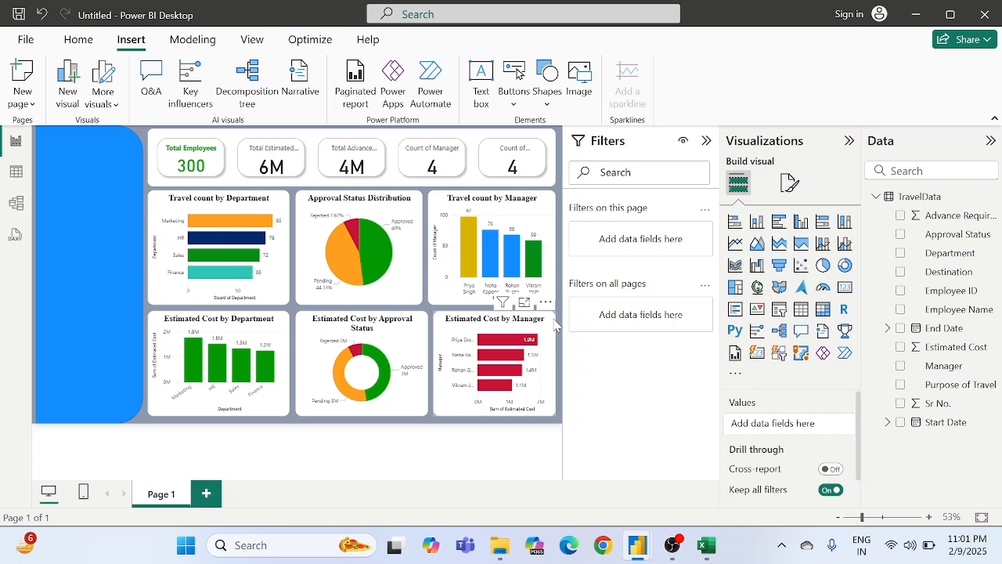
- Switch to the finished Travel Authorization Tracker report and copy the hex code of its sidebar shape's fill color
mouse_move(637, 547)
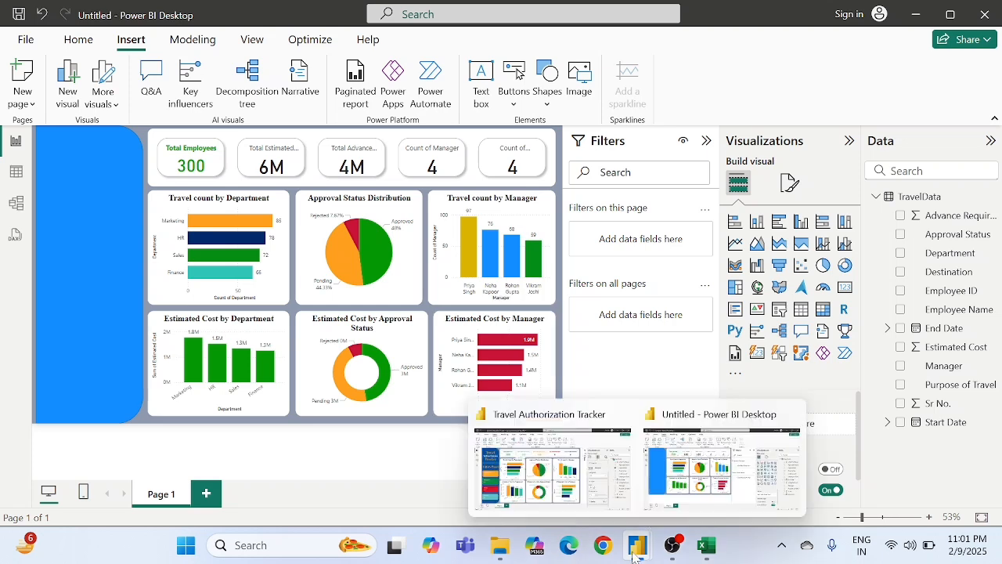
left_click(578, 470)
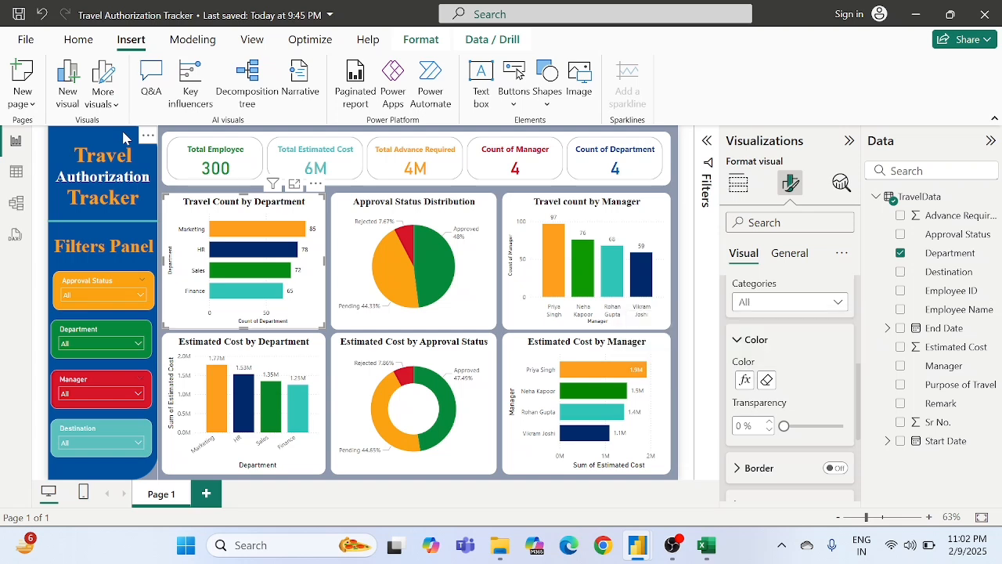
left_click(123, 137)
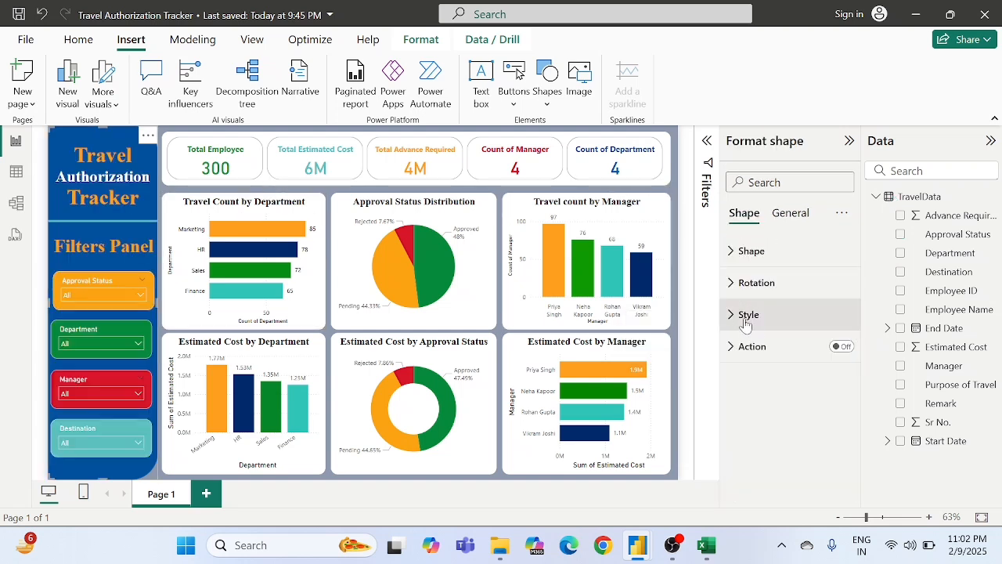
left_click(748, 315)
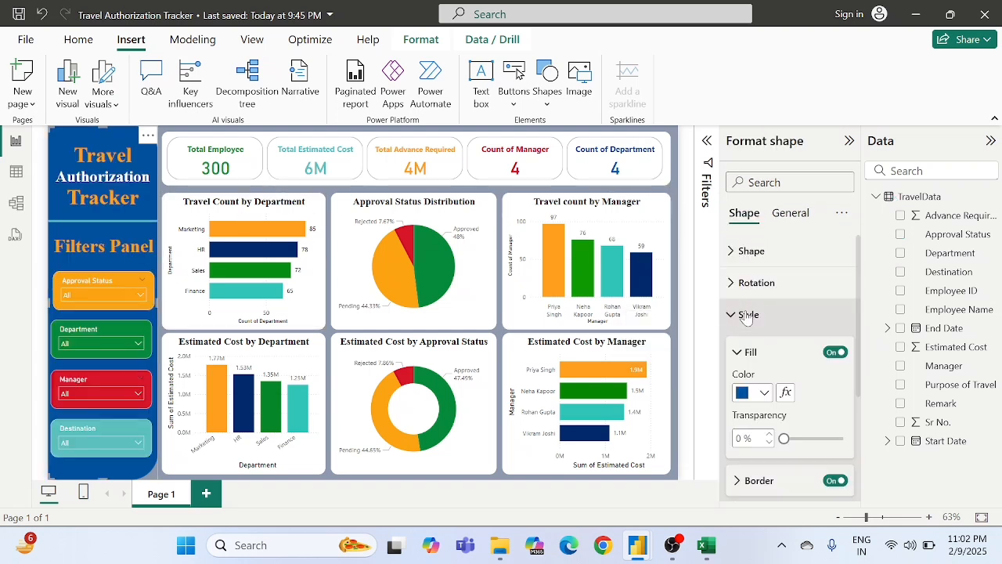
left_click(756, 395)
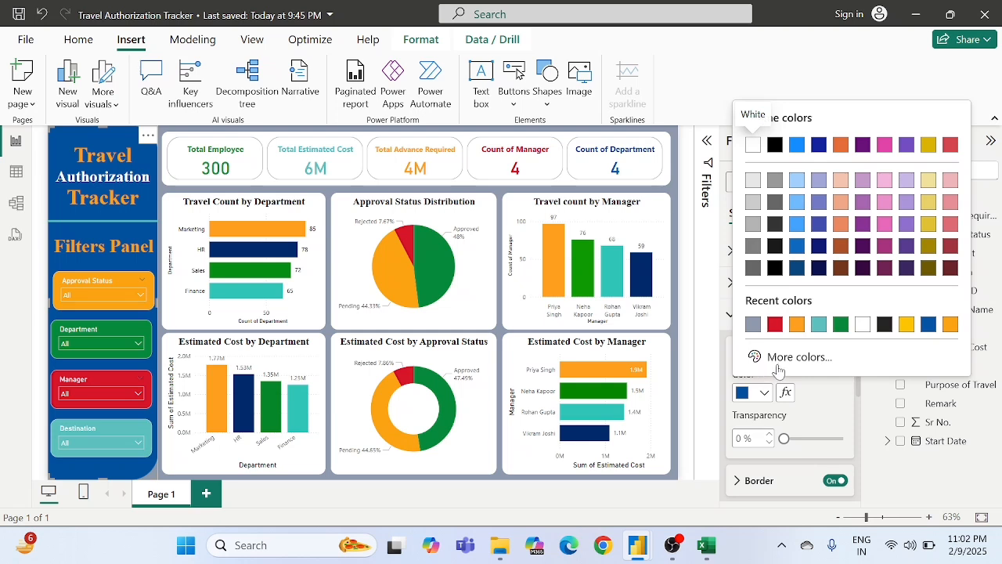
left_click(766, 354)
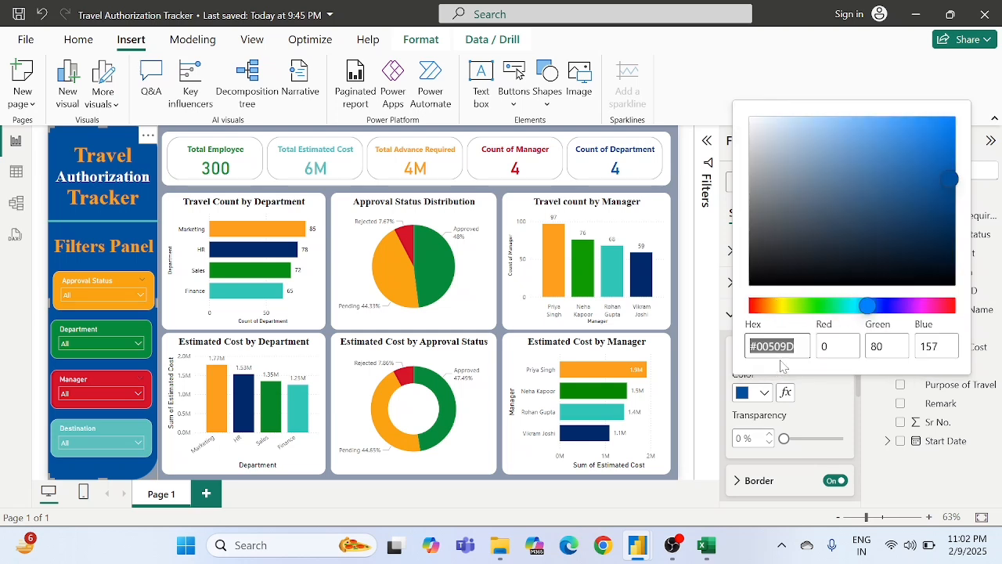
left_click(833, 407)
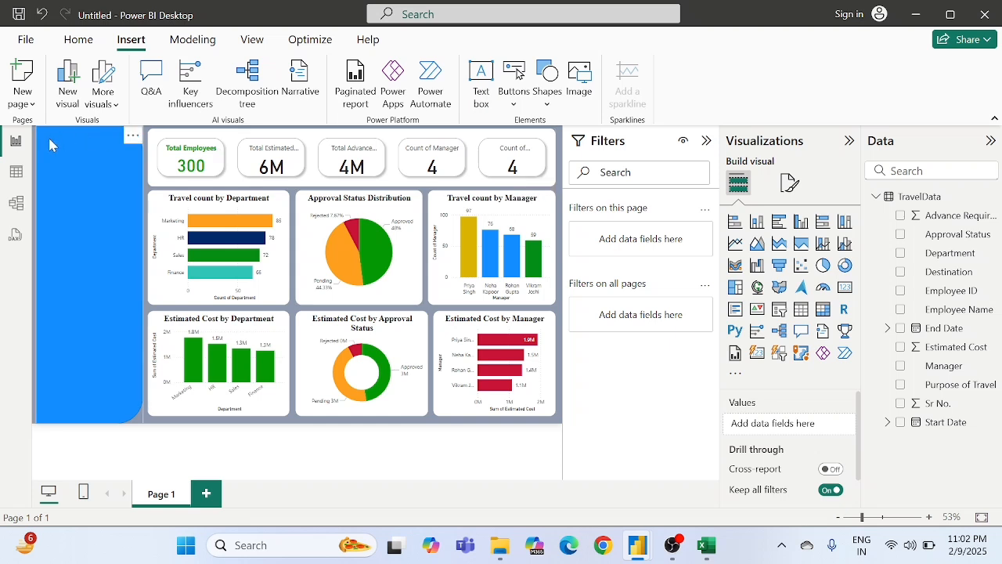
- Return to the untitled report, set the sidebar shape's fill color to #00509D, and deselect the shape
left_click(88, 180)
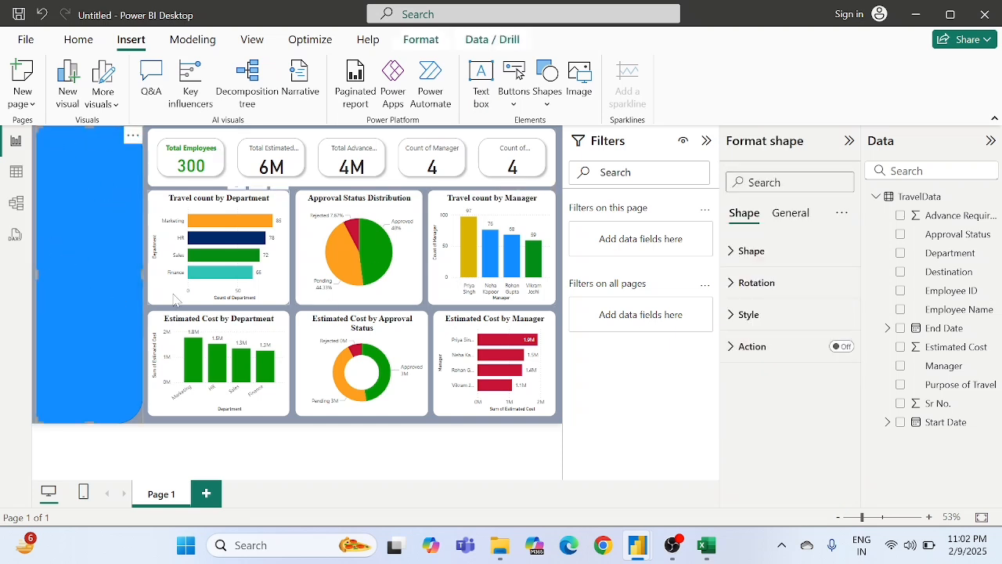
left_click(733, 317)
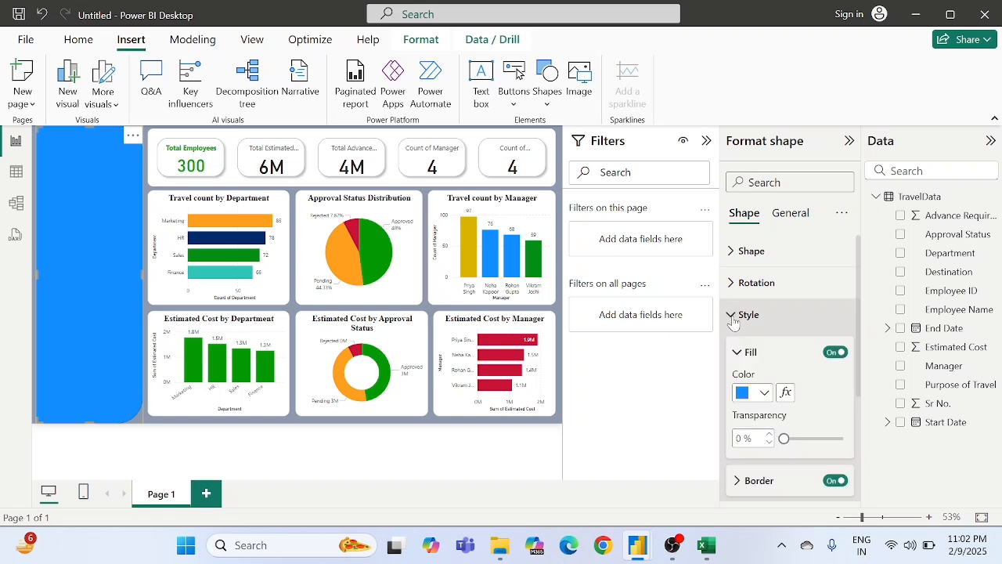
left_click(762, 395)
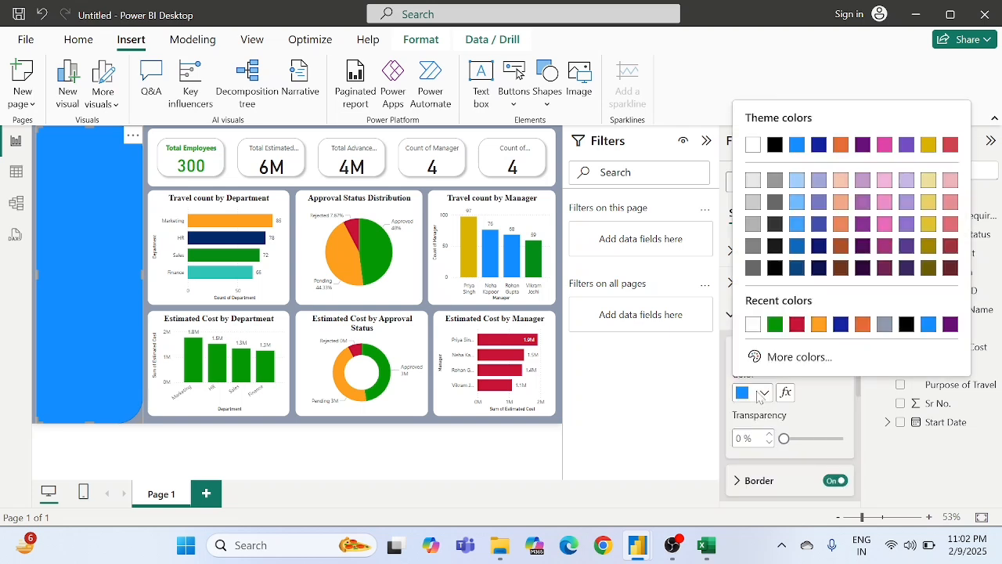
left_click(816, 411)
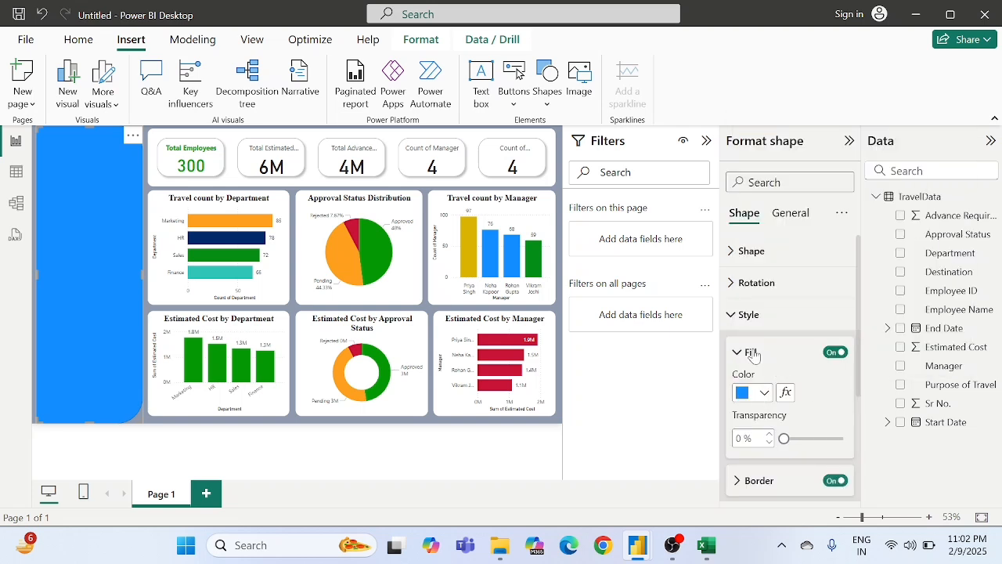
left_click(751, 353)
scroll(756, 348, "down", 1)
left_click(749, 315)
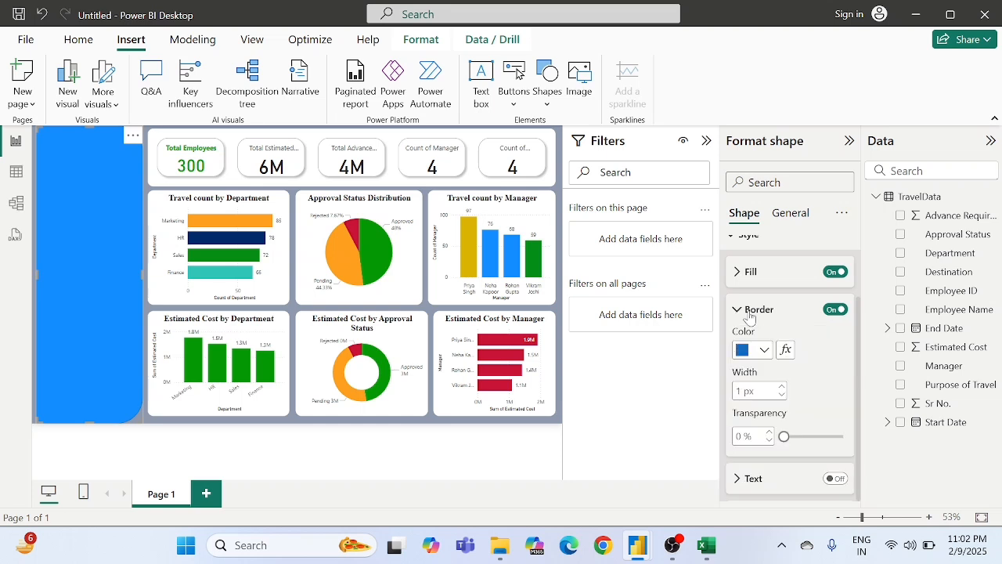
left_click(749, 313)
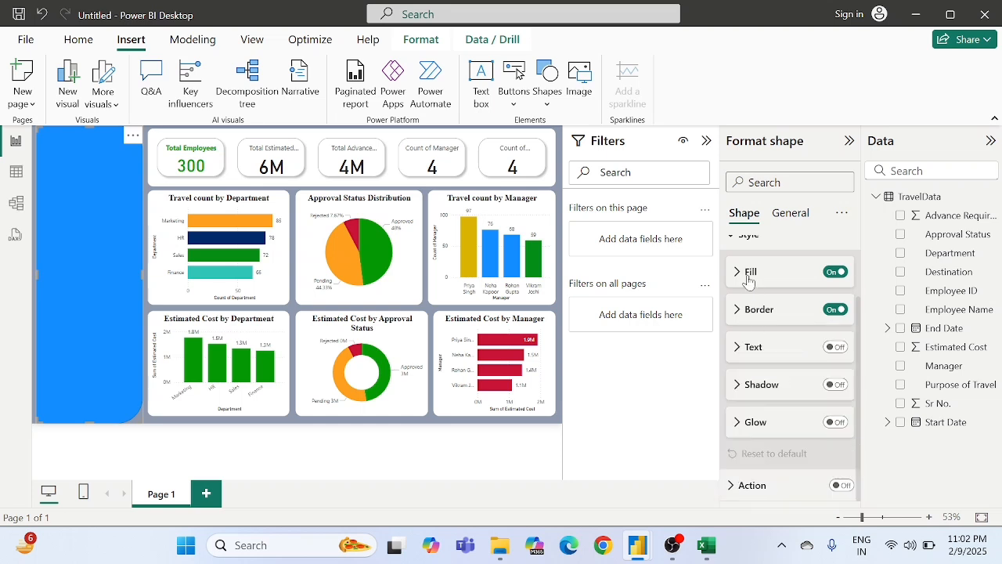
left_click(749, 274)
scroll(756, 314, "up", 1)
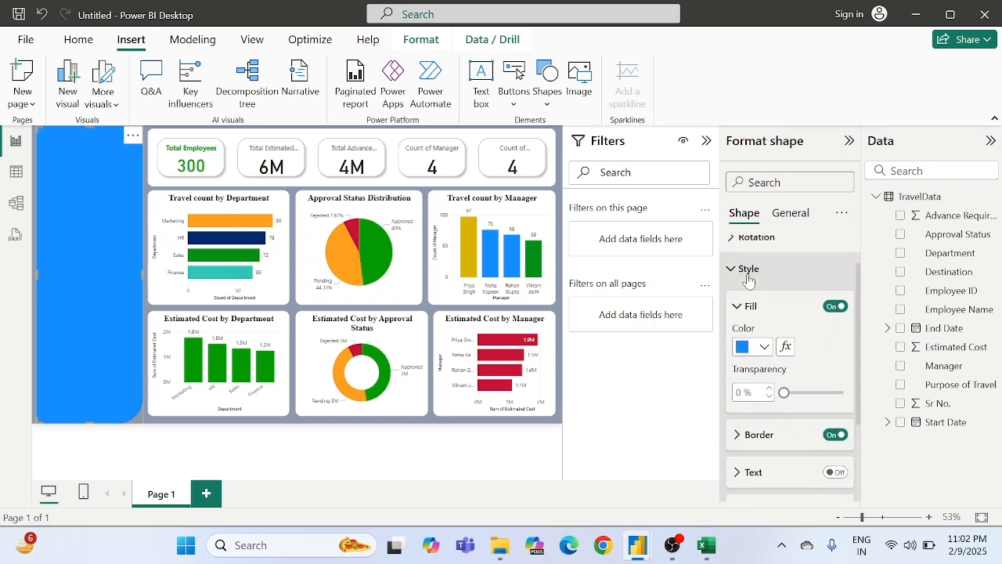
left_click(762, 350)
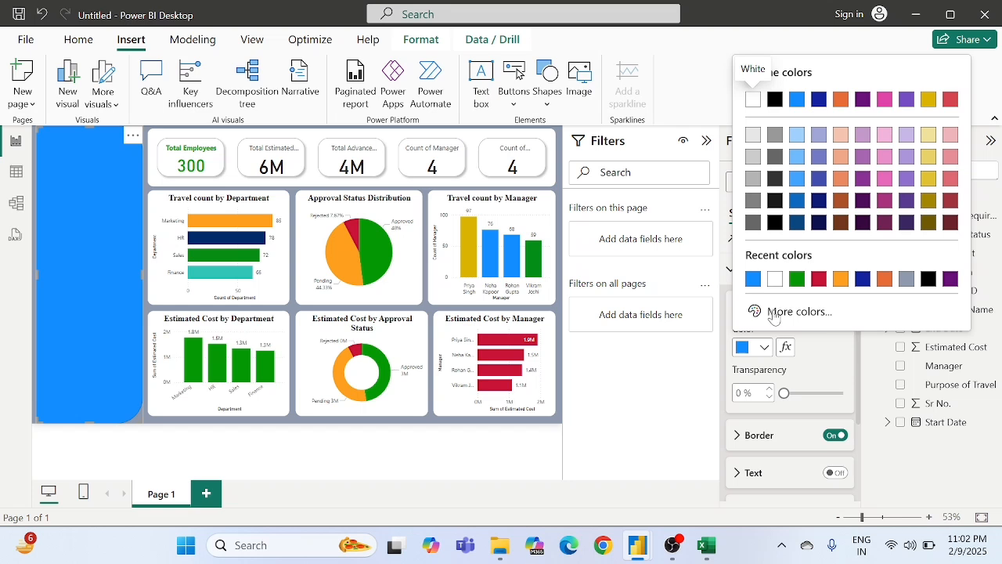
left_click(763, 311)
type("#00509D")
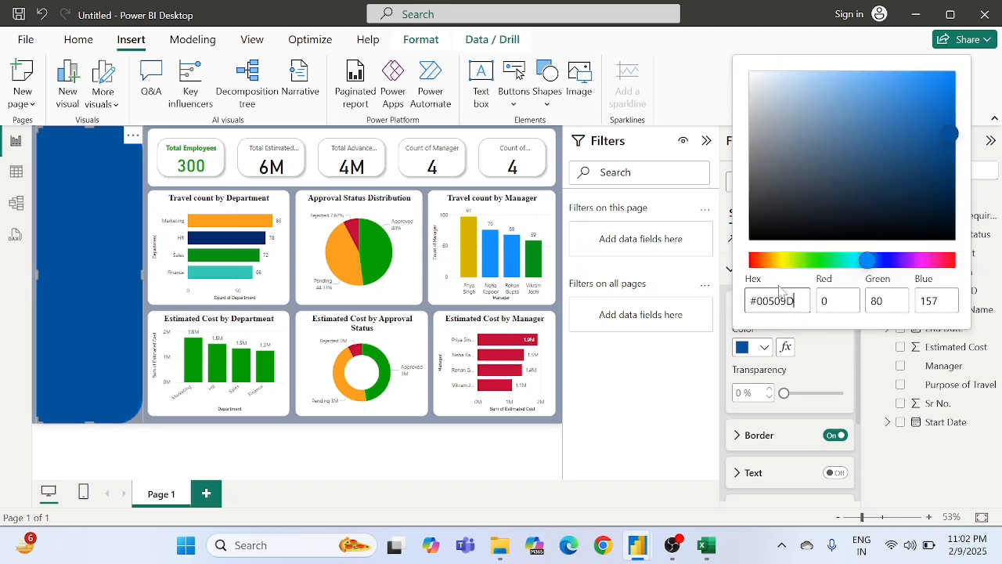
left_click(813, 352)
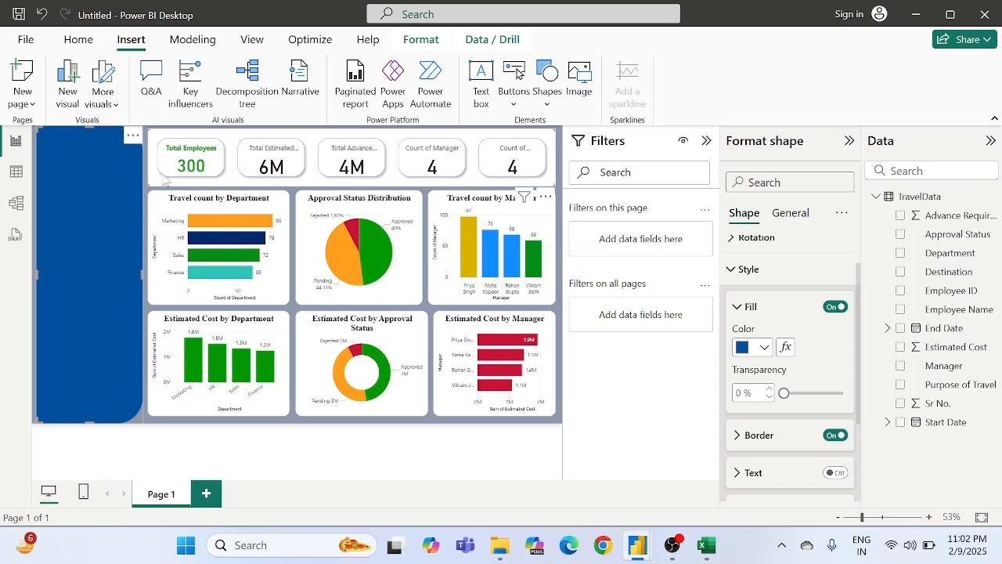
left_click(147, 193)
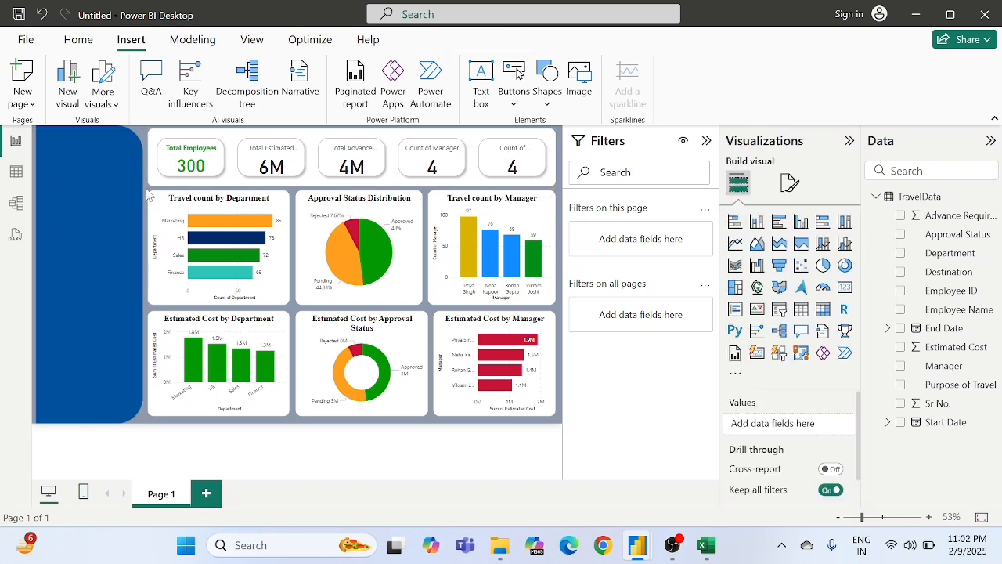
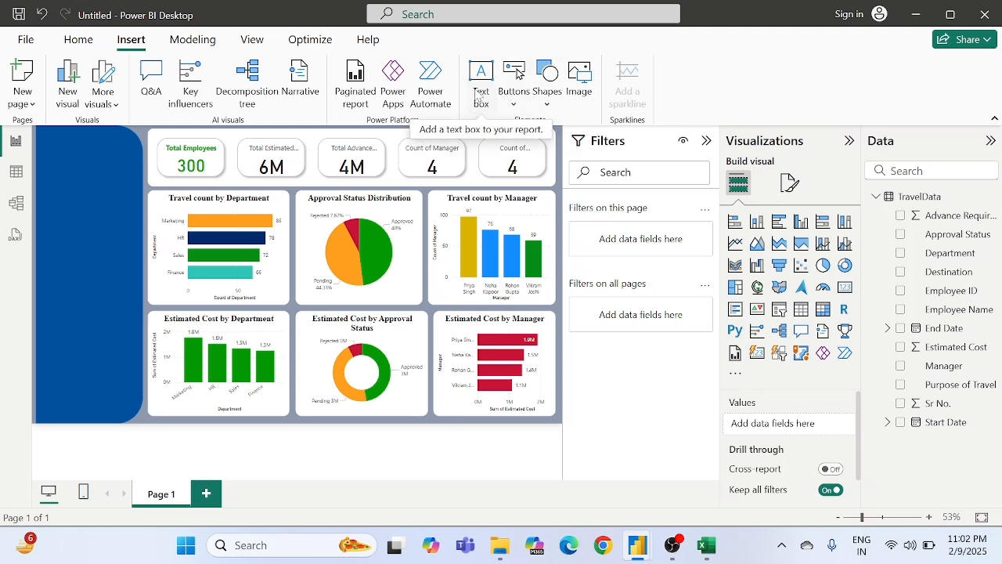
- Insert a text box and paste into it the "Travel Authorization Tracker" title copied from the finished report
left_click(480, 92)
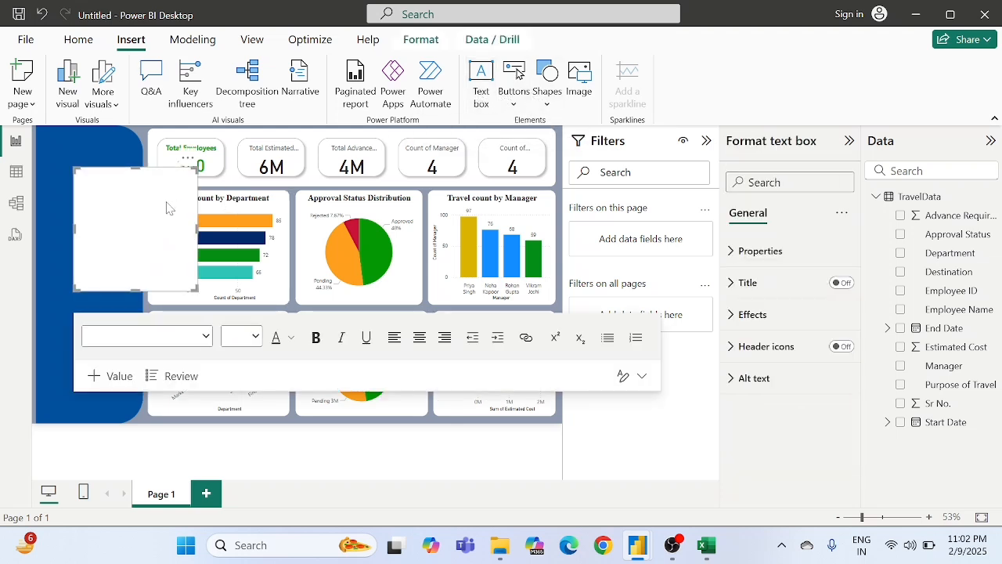
mouse_move(637, 540)
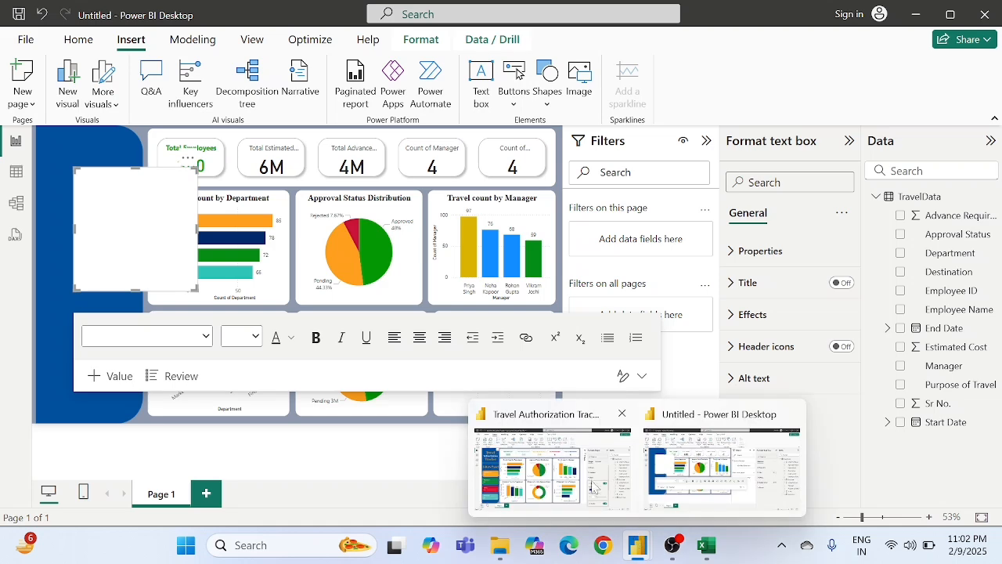
left_click(594, 487)
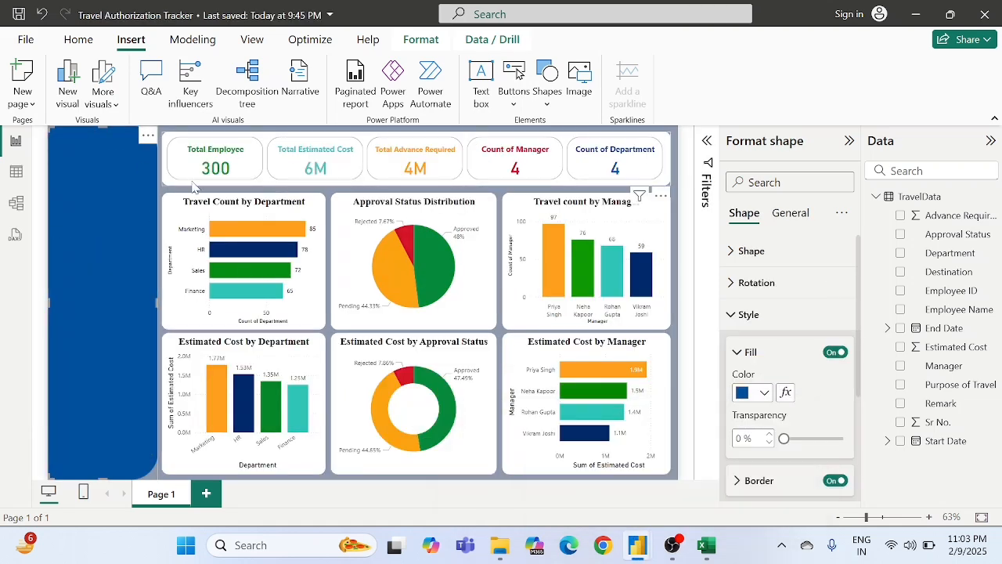
left_click(202, 195)
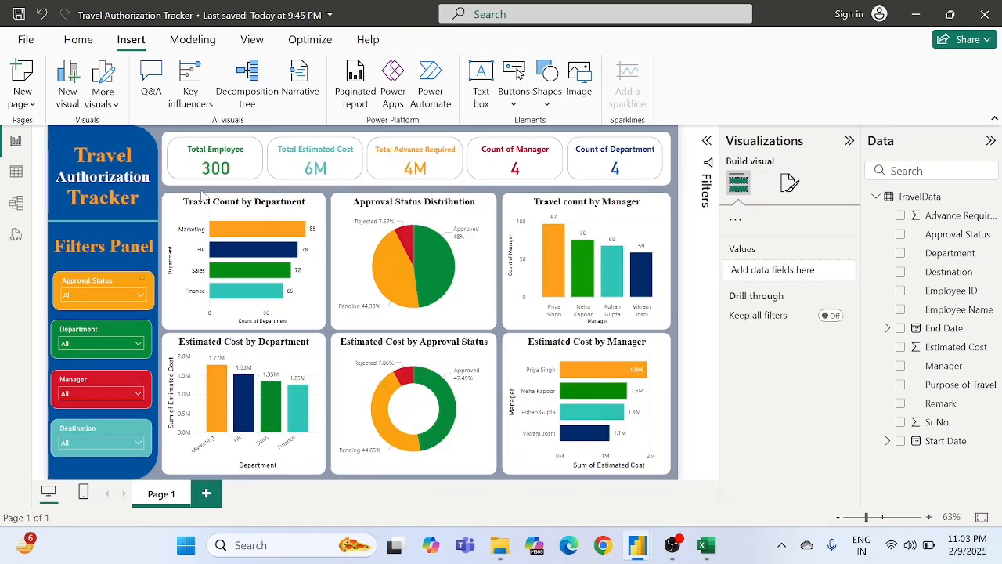
left_click(109, 177)
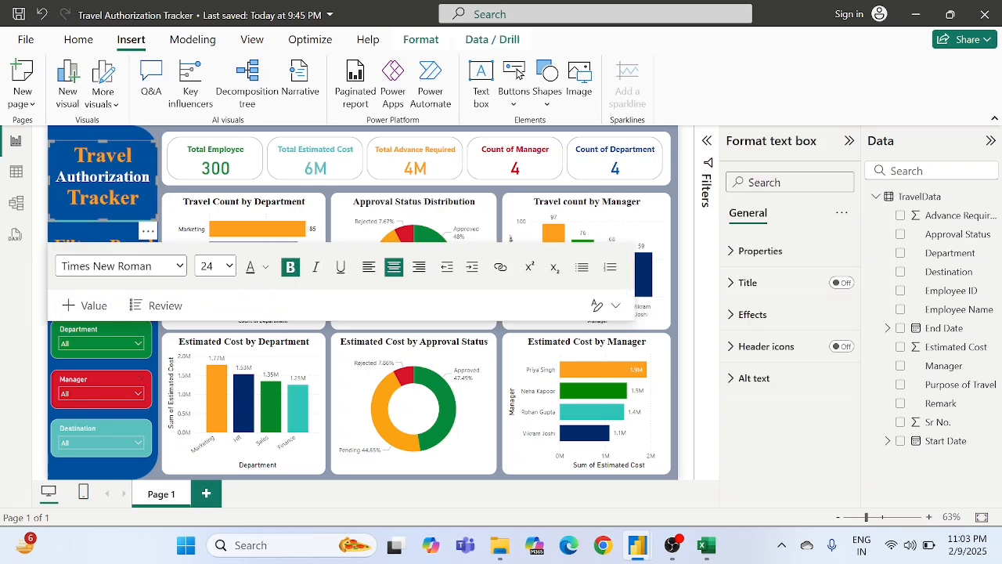
key("ctrl+a")
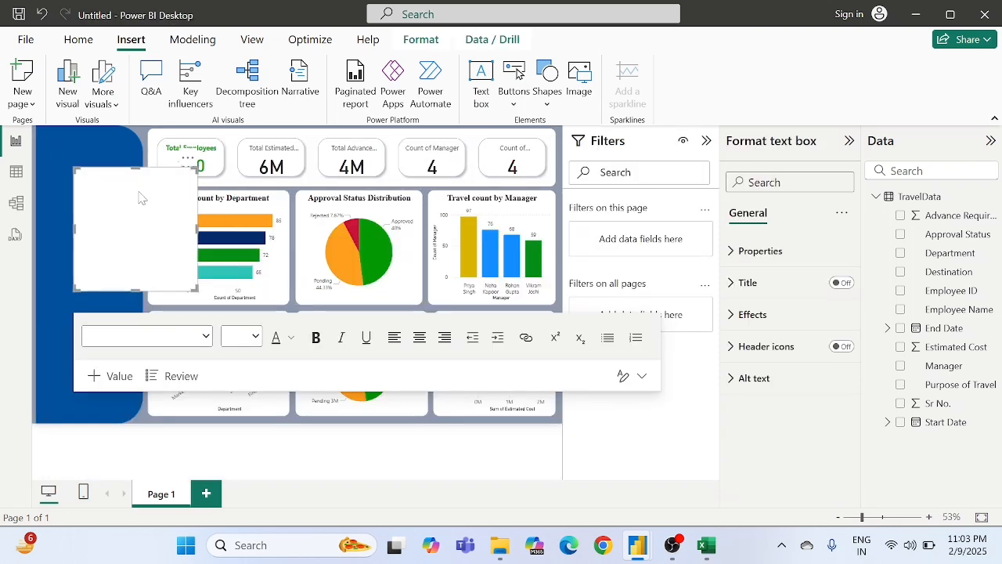
type("Travel Tracker")
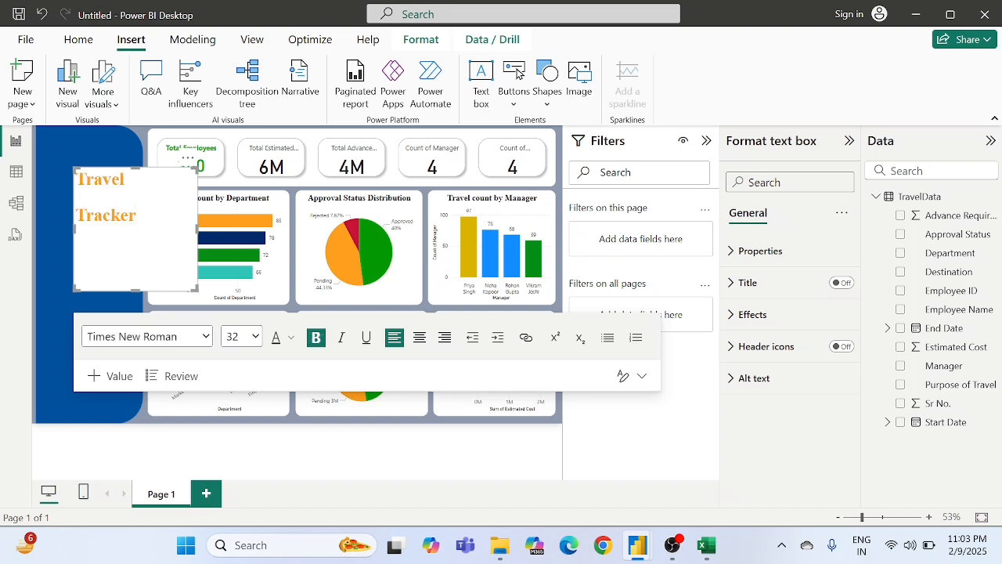
- Set the title text box's background transparency to 100% and fit the box across the top of the blue sidebar
left_click_drag(194, 286, 164, 229)
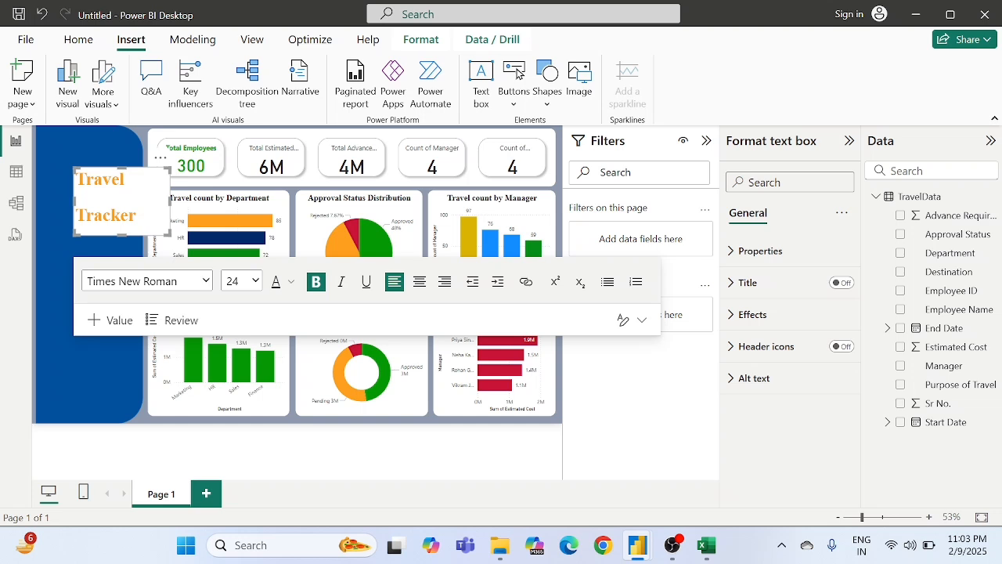
left_click(752, 315)
scroll(763, 364, "down", 1)
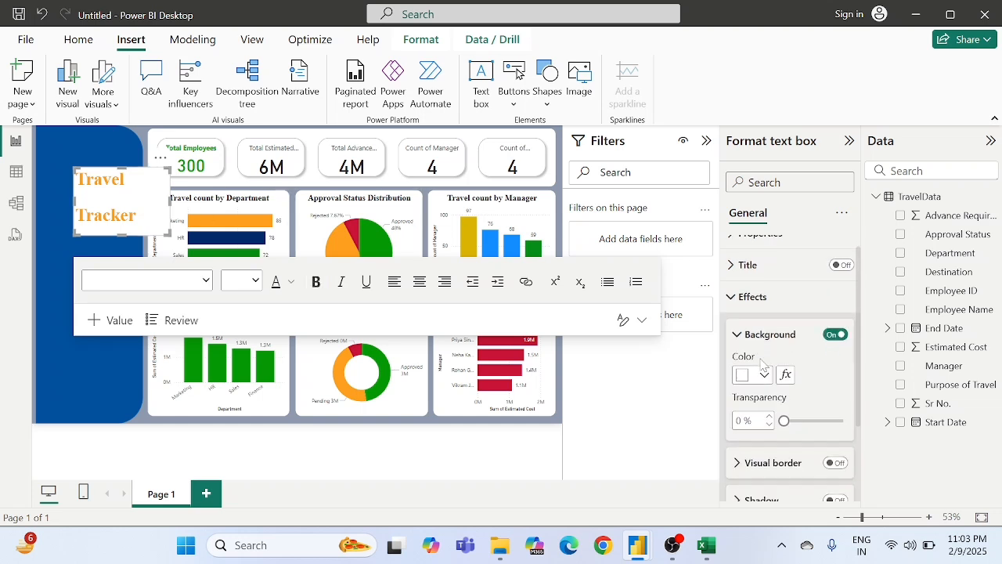
scroll(764, 365, "down", 3)
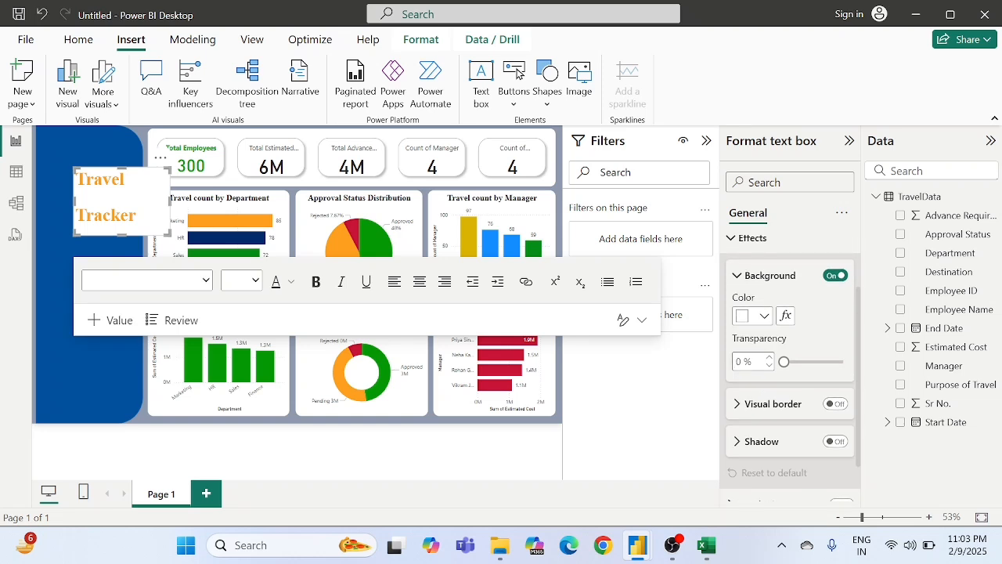
type("100")
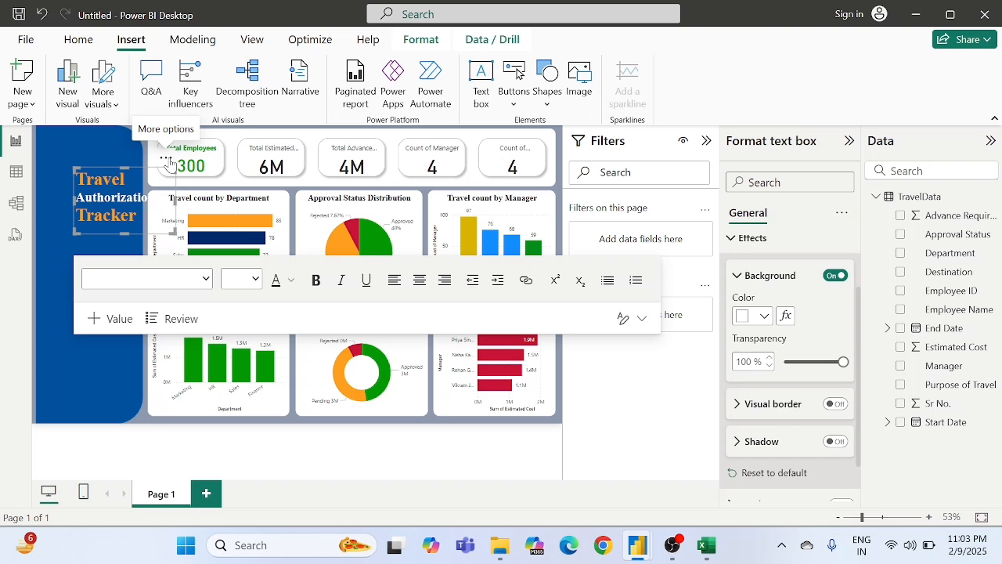
left_click_drag(168, 162, 134, 130)
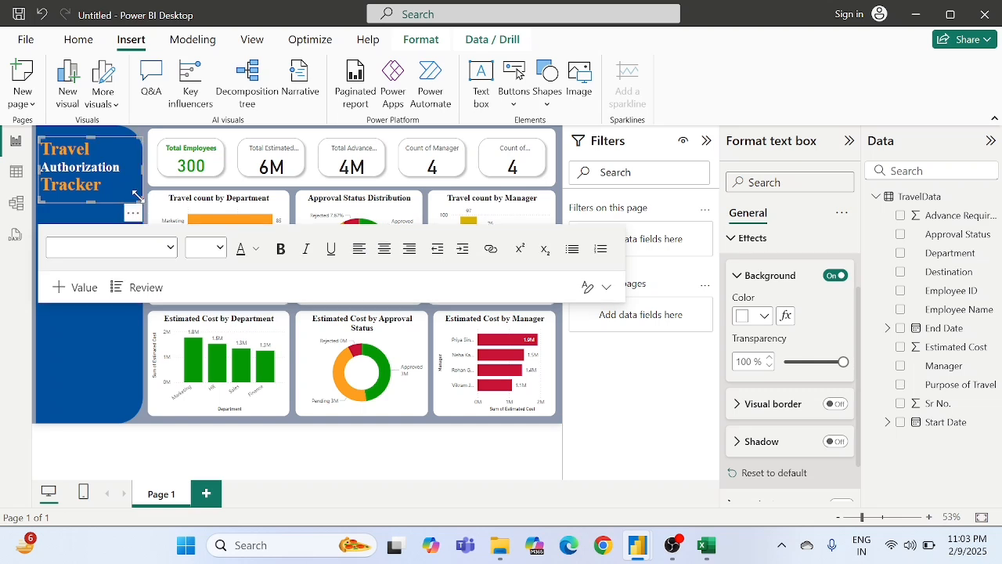
- Select all of the "Travel Authorization Tracker" title text in the sidebar and center-align it
left_click(103, 167)
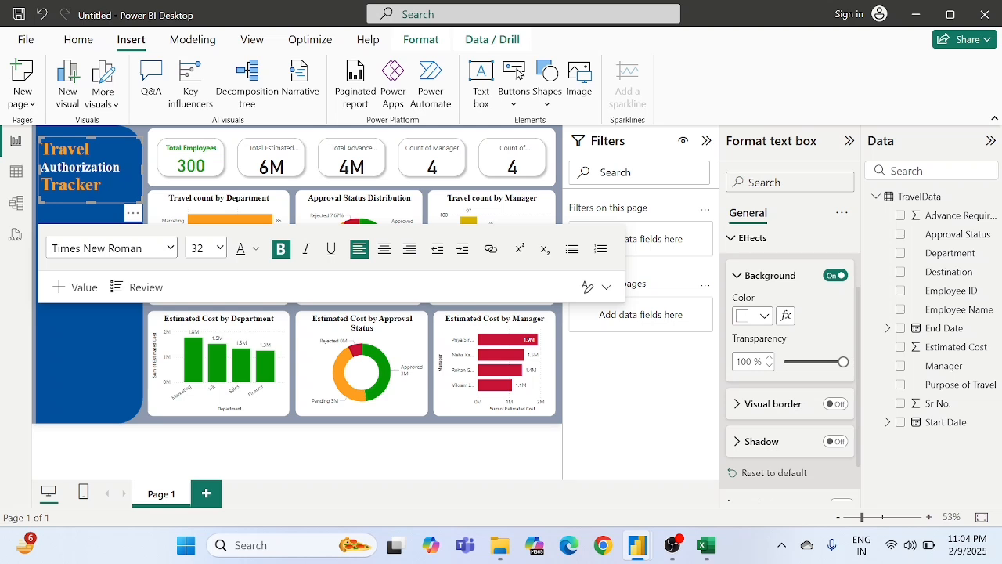
key("ctrl+a")
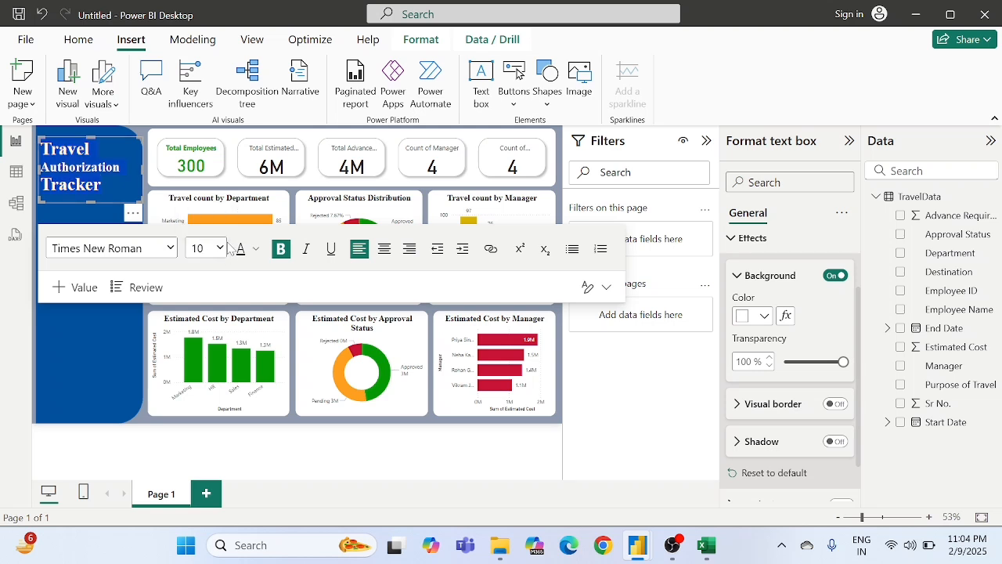
left_click(221, 249)
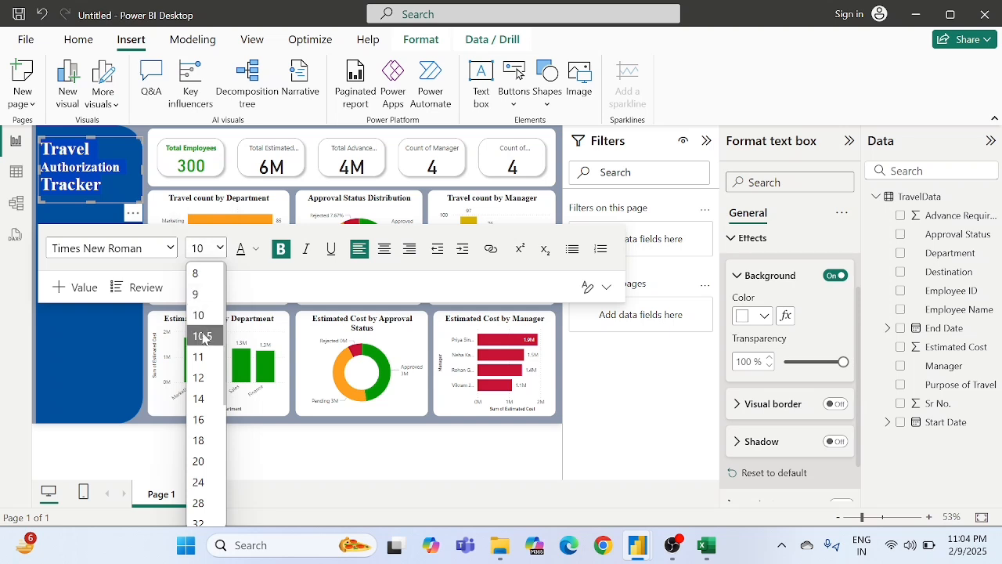
scroll(198, 420, "down", 3)
scroll(197, 420, "up", 4)
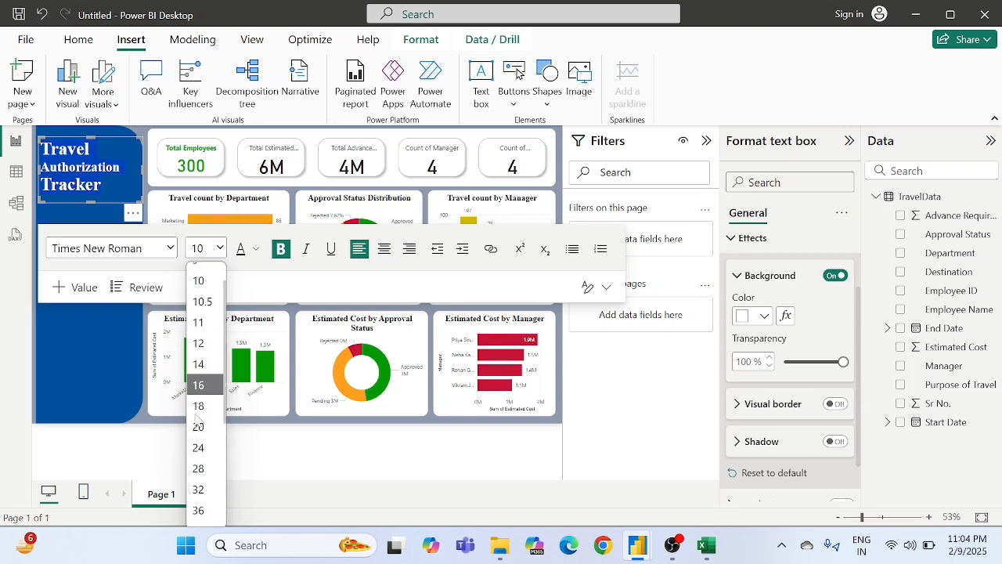
scroll(196, 439, "down", 1)
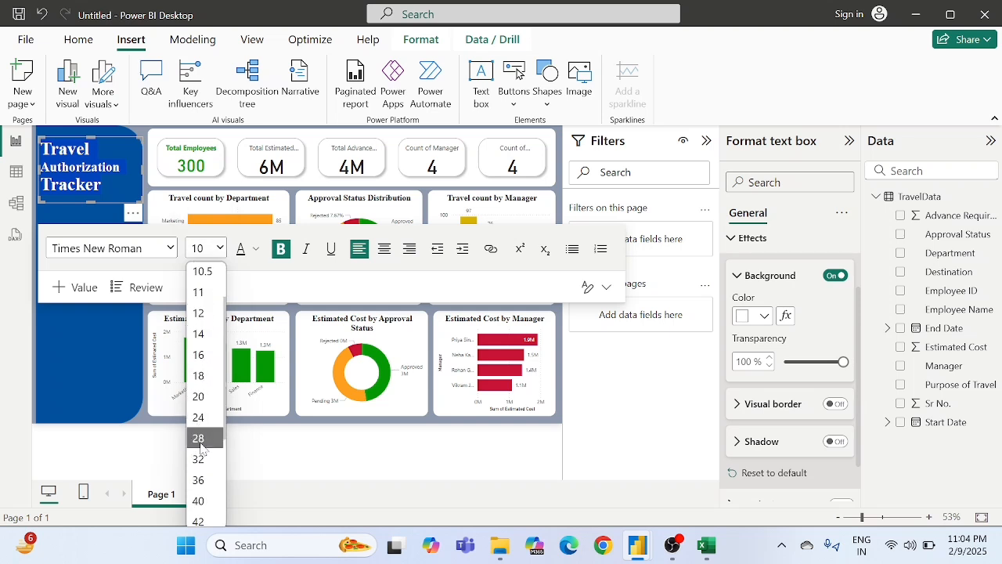
left_click(379, 254)
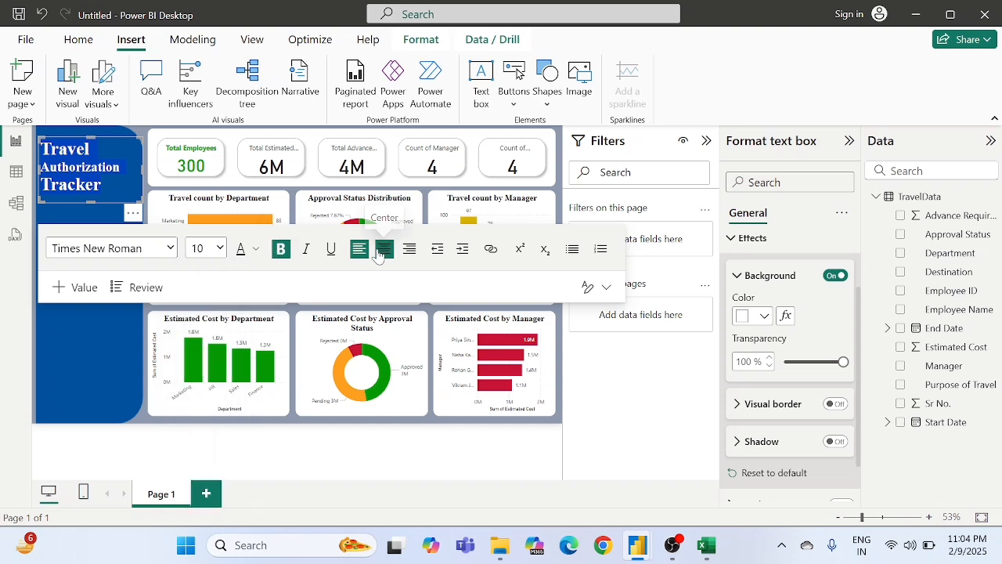
- Set the font size of the whole sidebar title to 28, keeping the Times New Roman font
left_click(129, 251)
left_click(130, 255)
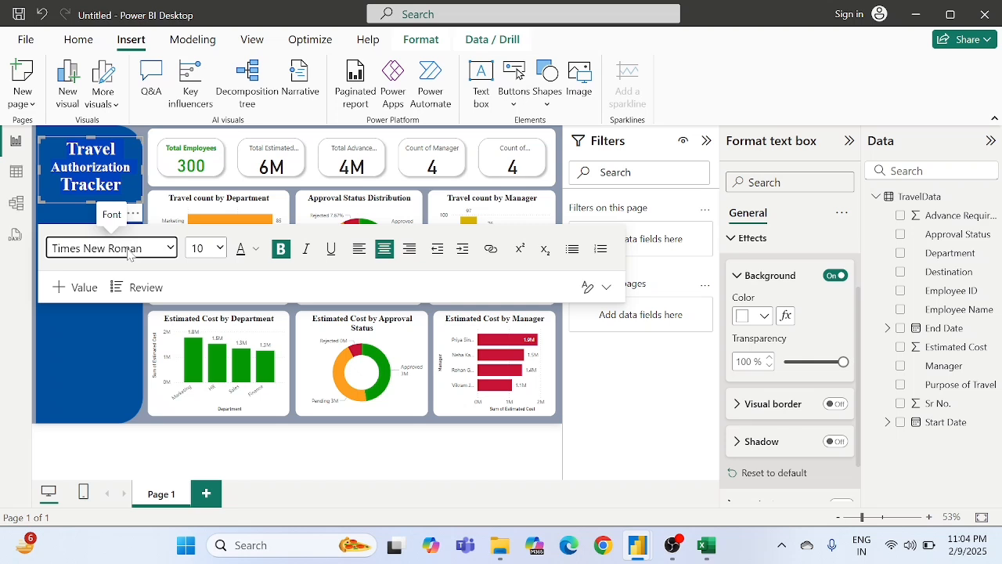
left_click(219, 256)
scroll(198, 331, "down", 1)
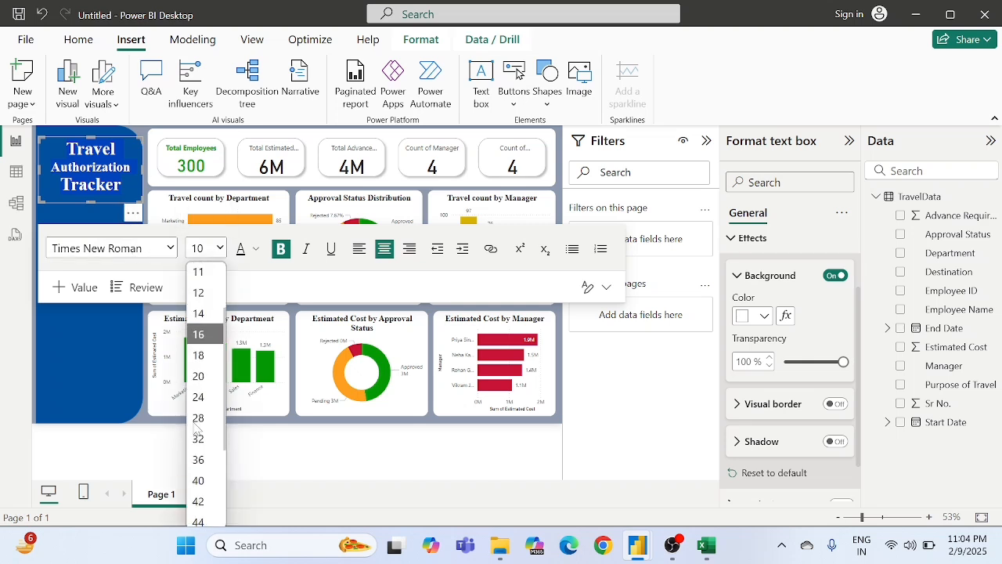
left_click(198, 418)
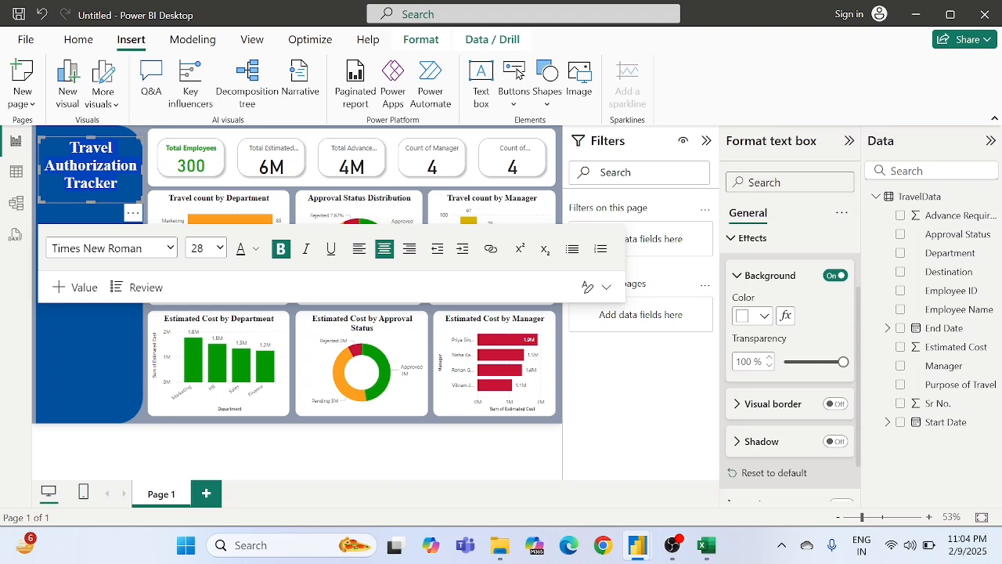
- Set the font size of the word "Travel" in the sidebar title to 36
left_click(112, 165)
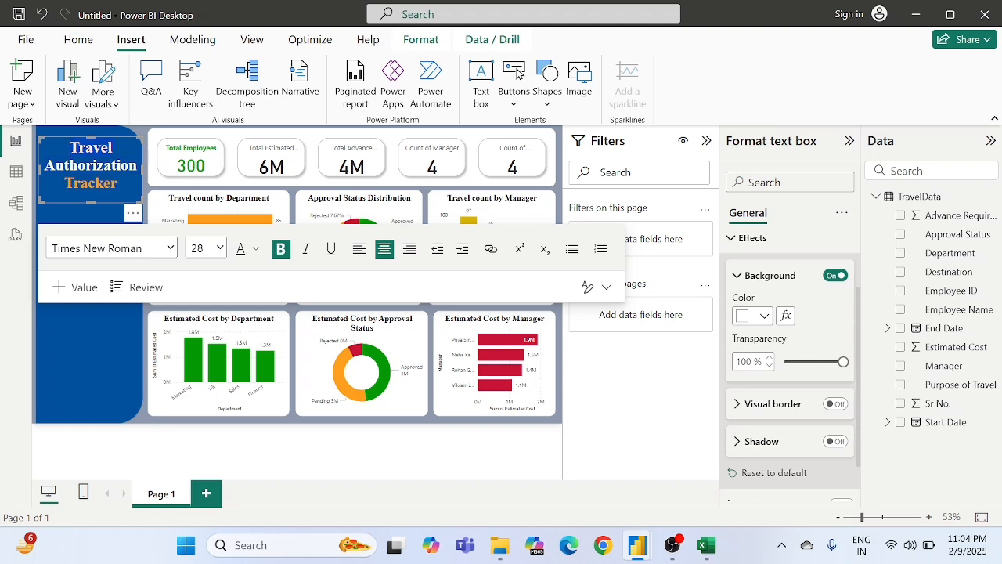
left_click(220, 248)
scroll(200, 411, "down", 2)
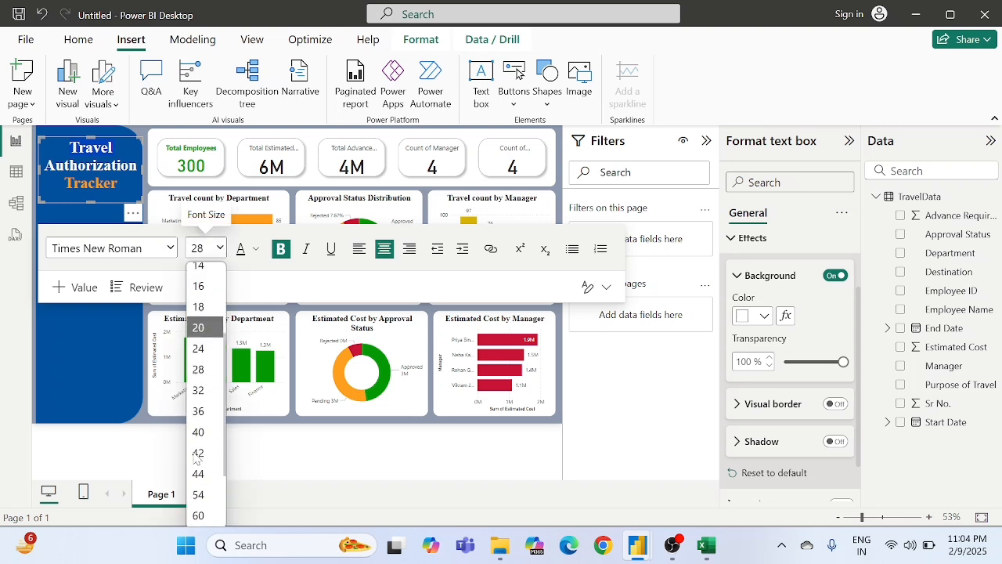
left_click(200, 411)
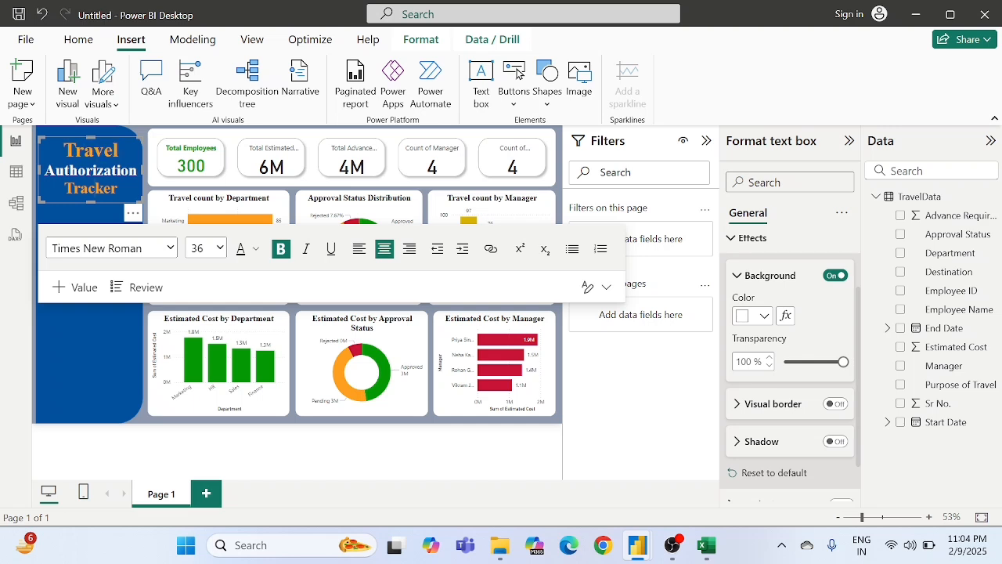
- Set the font size of the word "Tracker" in the sidebar title to 36 and deselect the text box
key("ctrl+z")
key("ctrl+y")
key("ctrl+z")
left_click(220, 248)
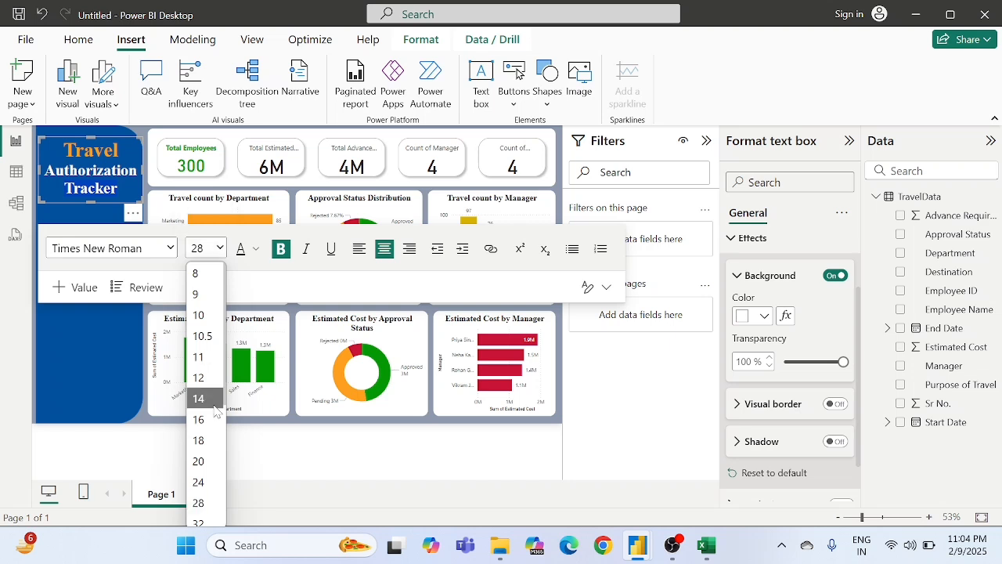
scroll(215, 411, "down", 2)
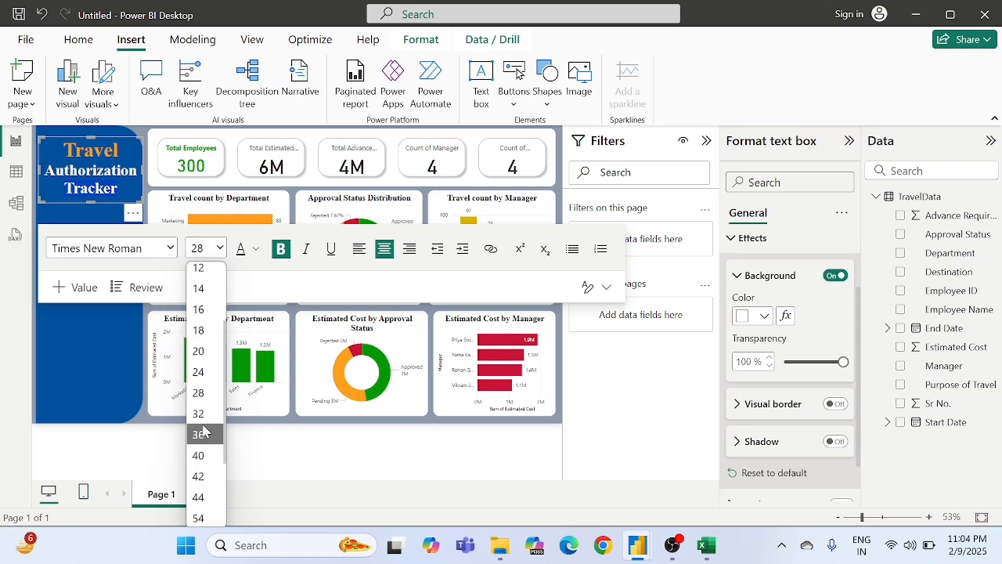
left_click(199, 434)
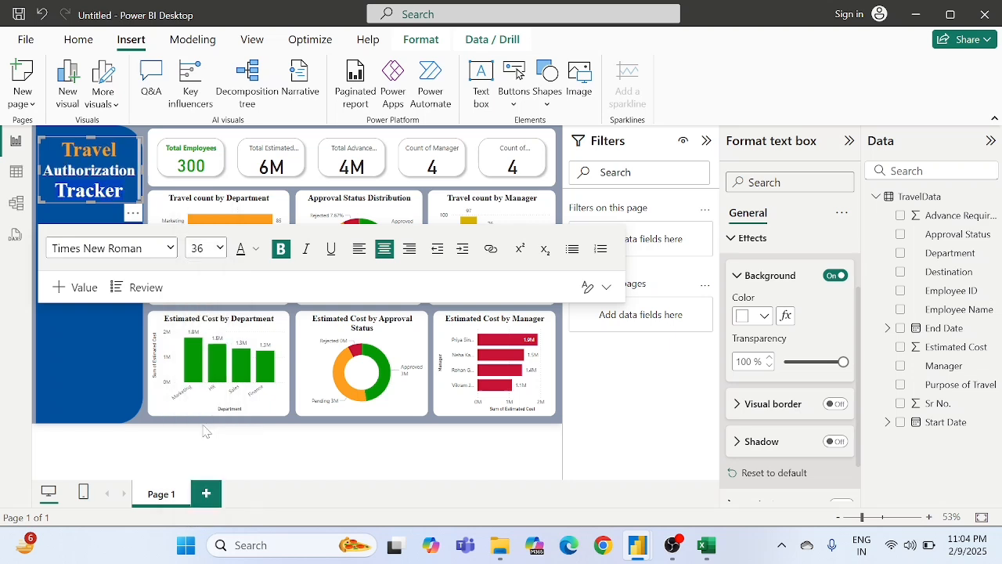
left_click(147, 130)
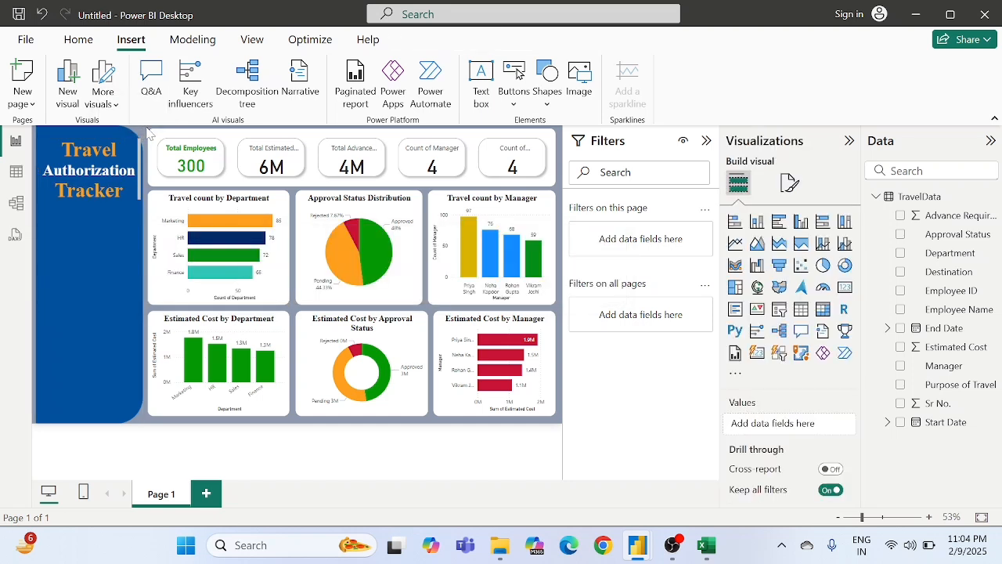
- Make the title text box slightly taller so all three title lines fit, and deselect it
left_click(138, 164)
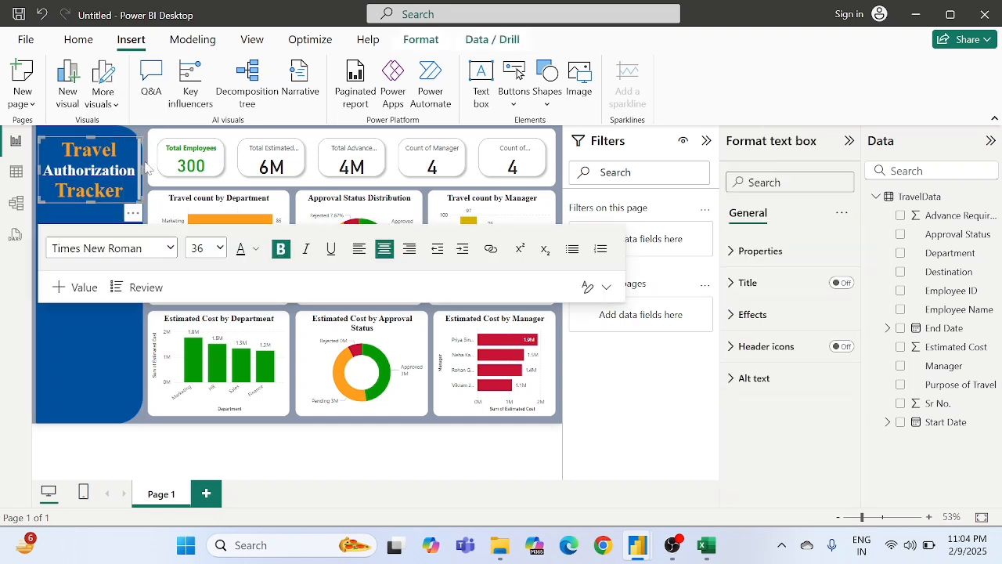
left_click_drag(140, 198, 141, 211)
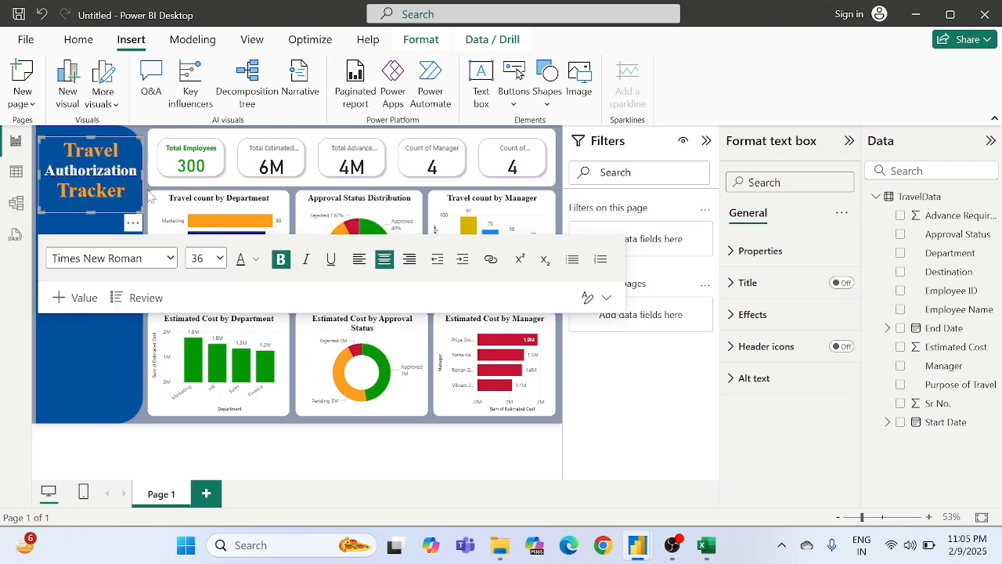
left_click(150, 195)
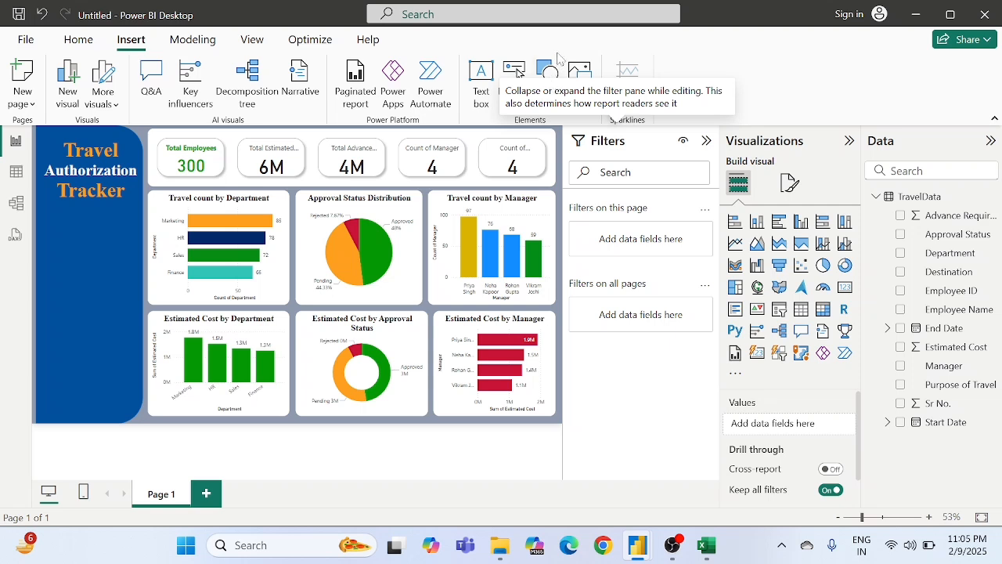
- Insert a line shape and fit it horizontally across the blue sidebar, just below the title
left_click(545, 88)
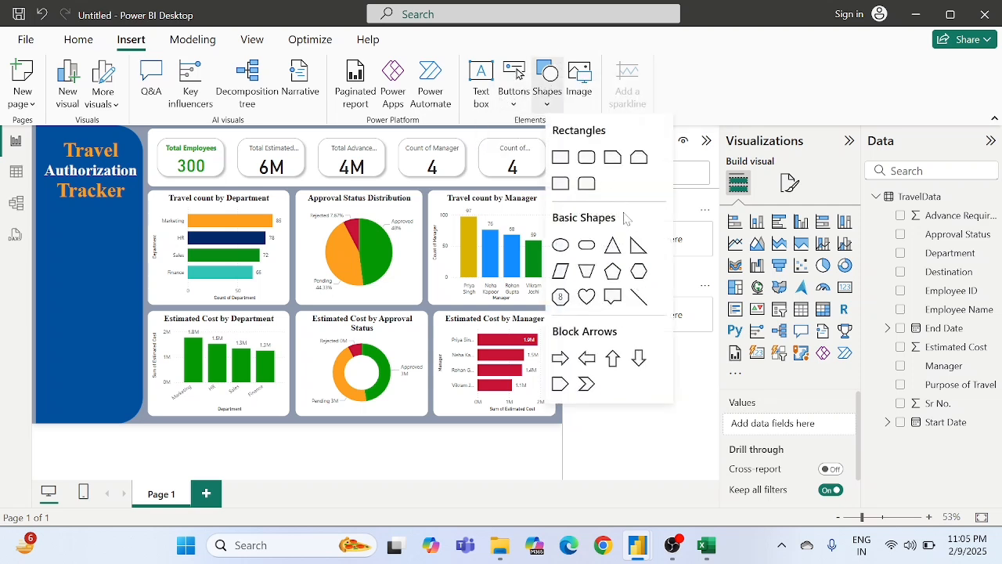
left_click(638, 299)
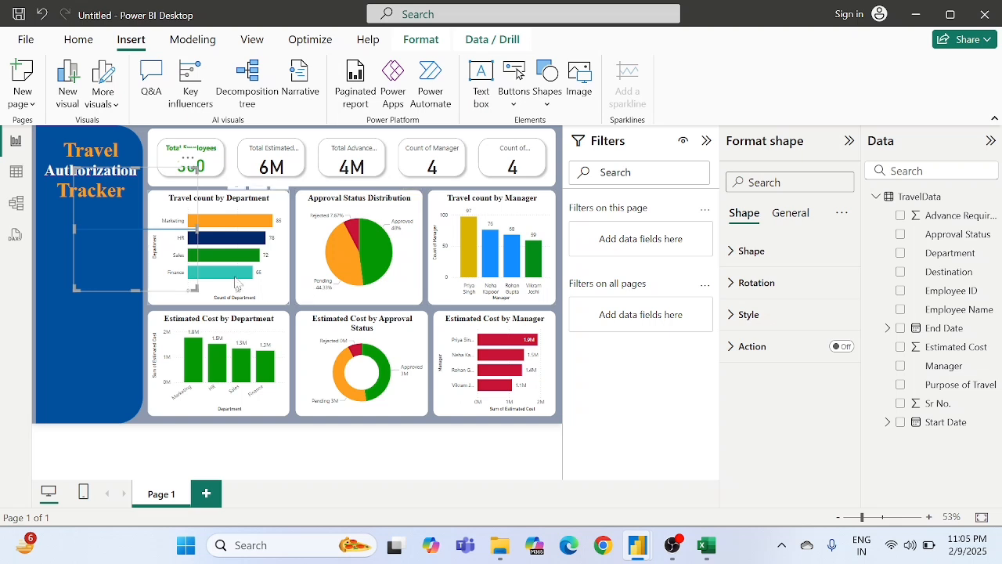
left_click_drag(163, 213, 130, 209)
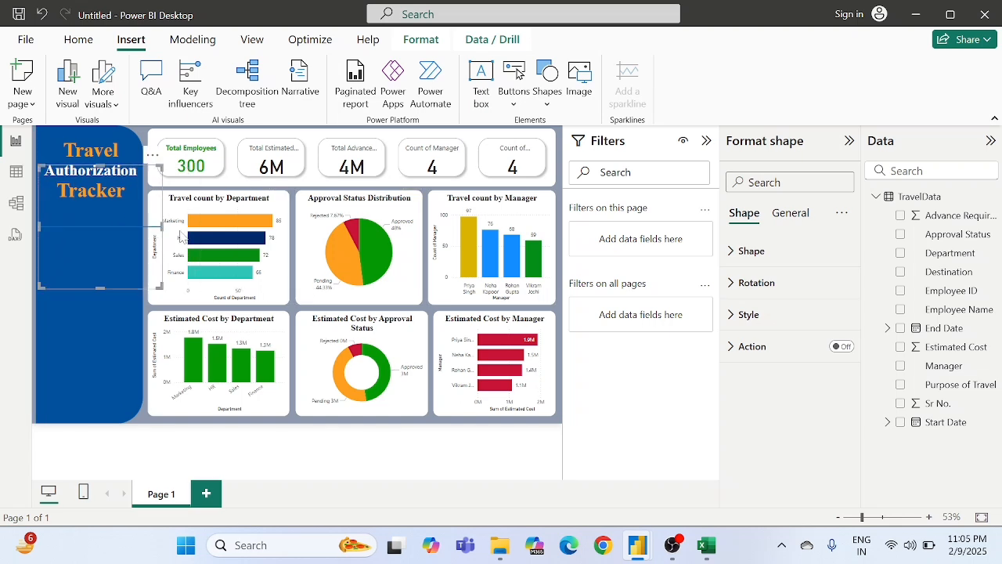
left_click_drag(159, 286, 130, 195)
left_click(145, 219)
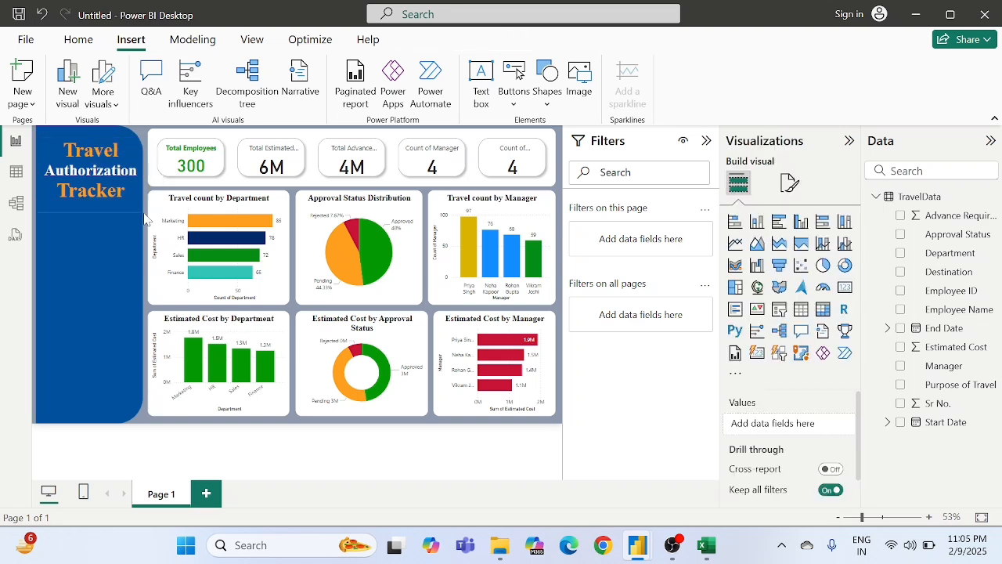
left_click(119, 220)
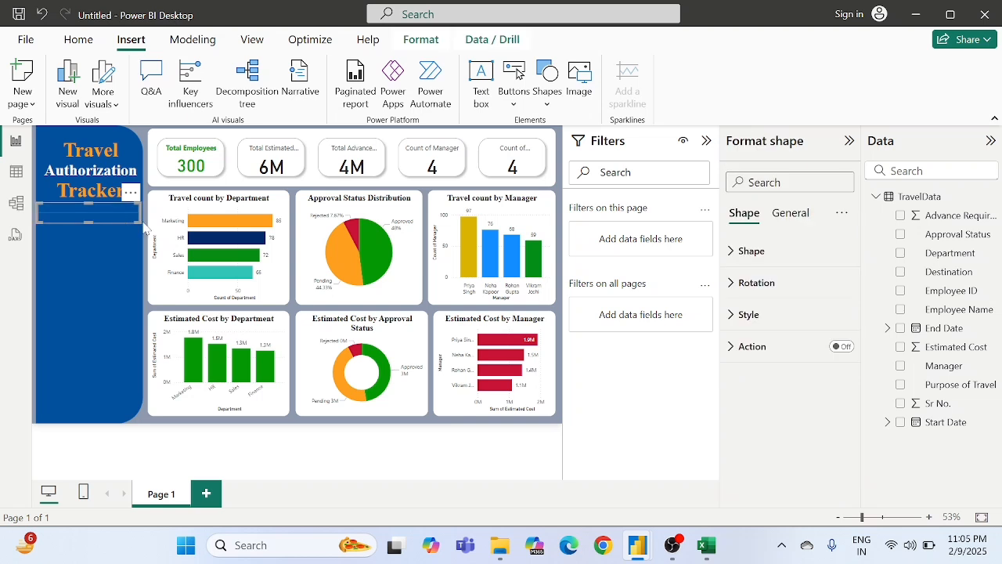
left_click_drag(139, 219, 143, 221)
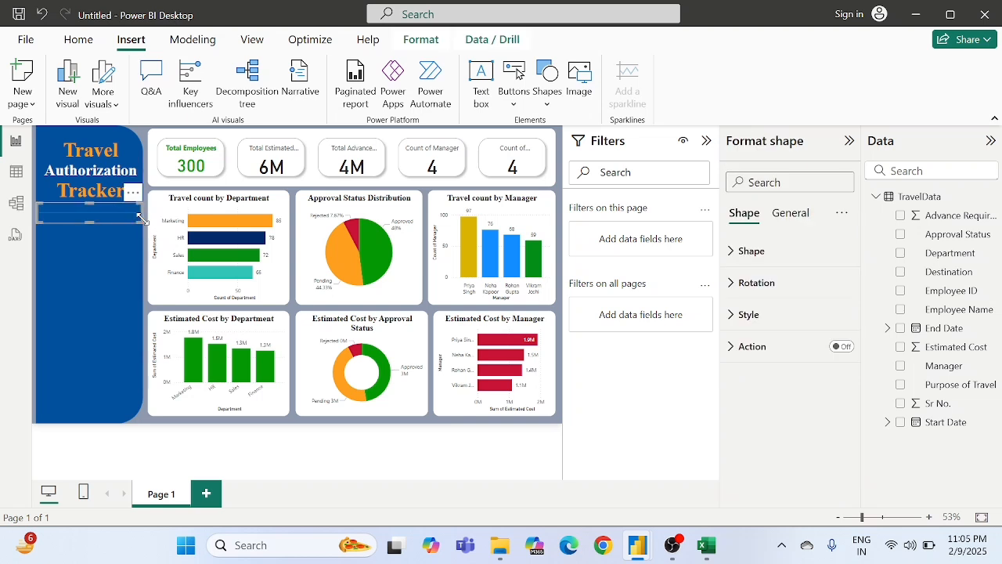
- Set the divider line's border color to cyan #00ECEC and its width to 2 px, and deselect the line
left_click(750, 315)
scroll(754, 321, "down", 3)
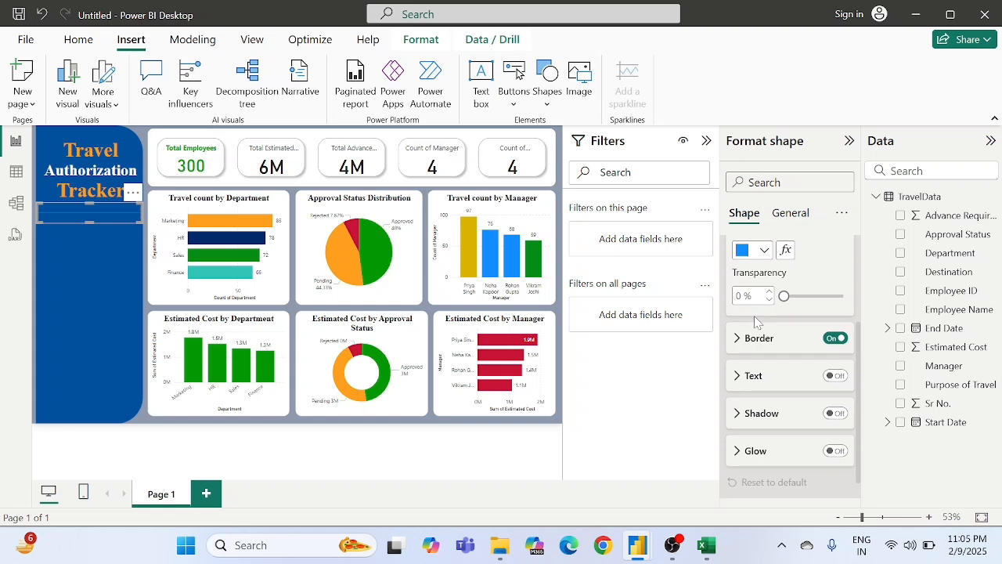
left_click(767, 347)
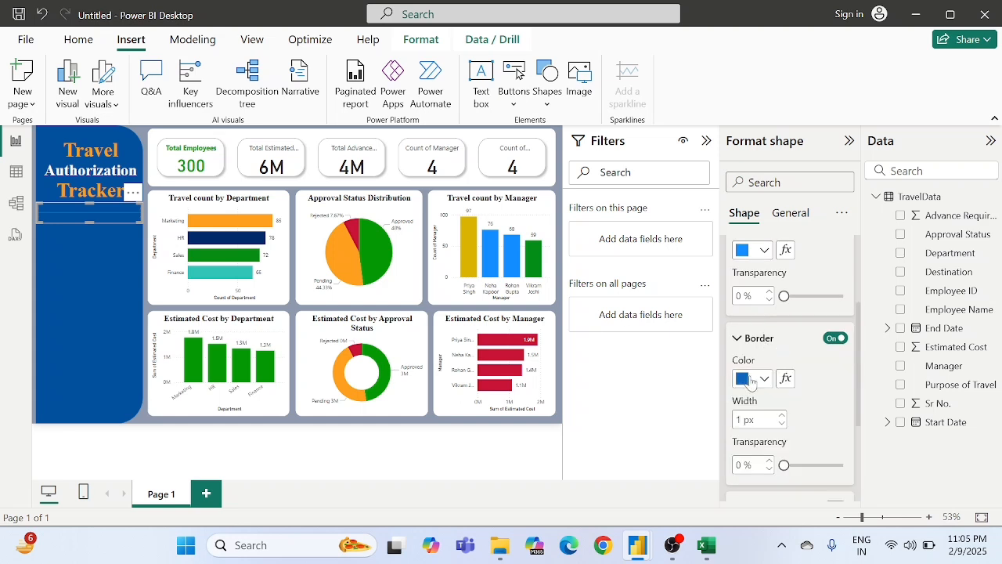
left_click(756, 379)
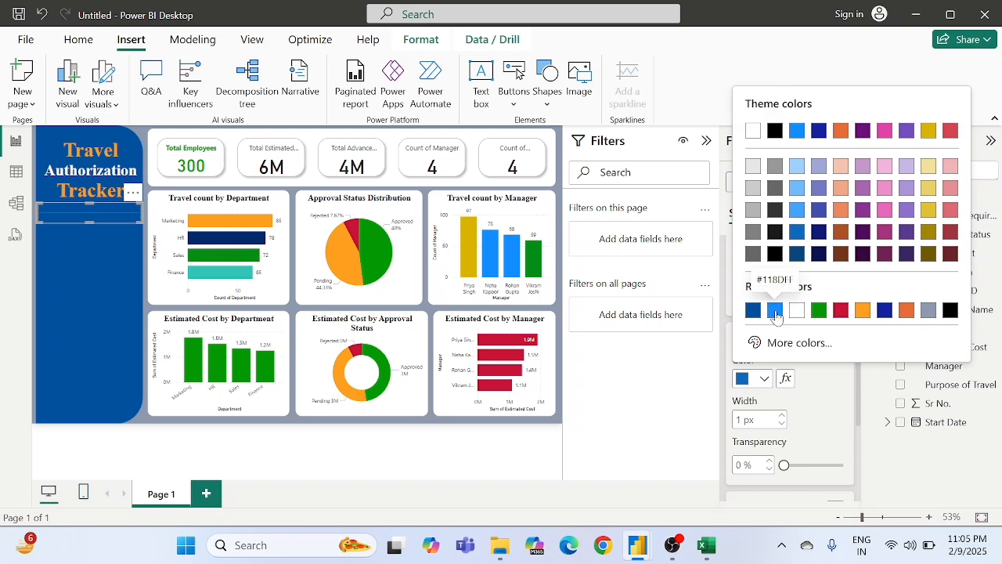
left_click(768, 343)
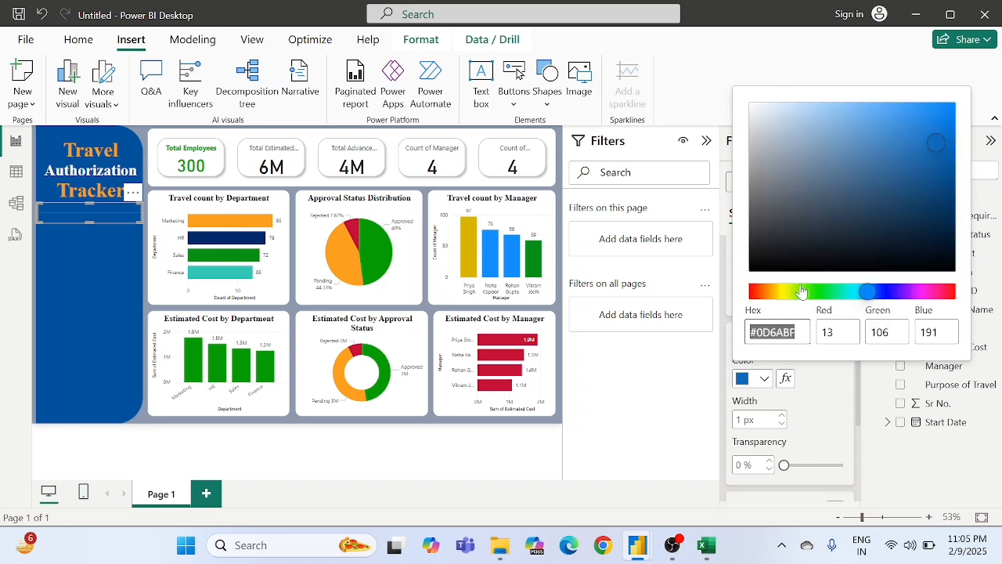
left_click_drag(860, 294, 850, 293)
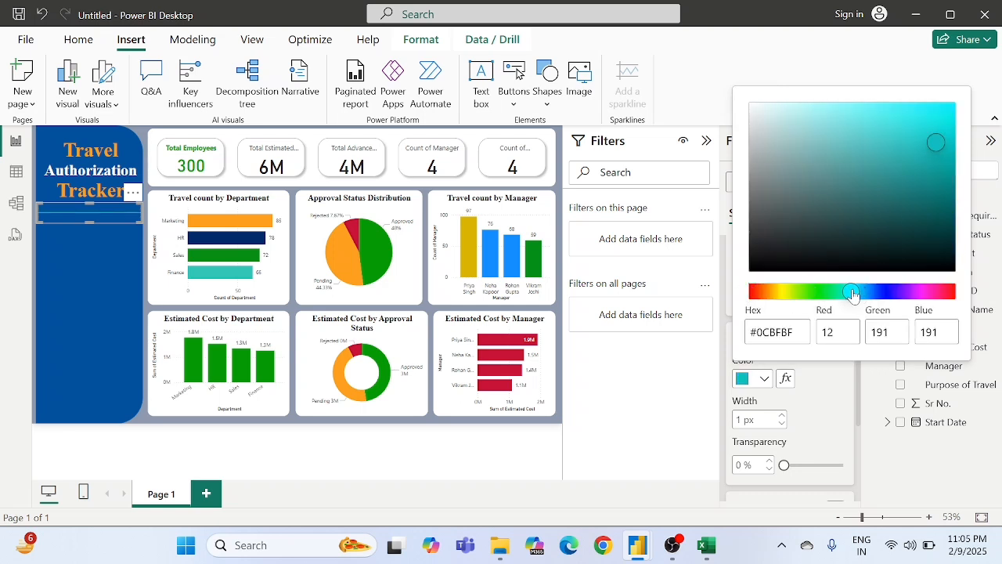
left_click_drag(936, 147, 951, 115)
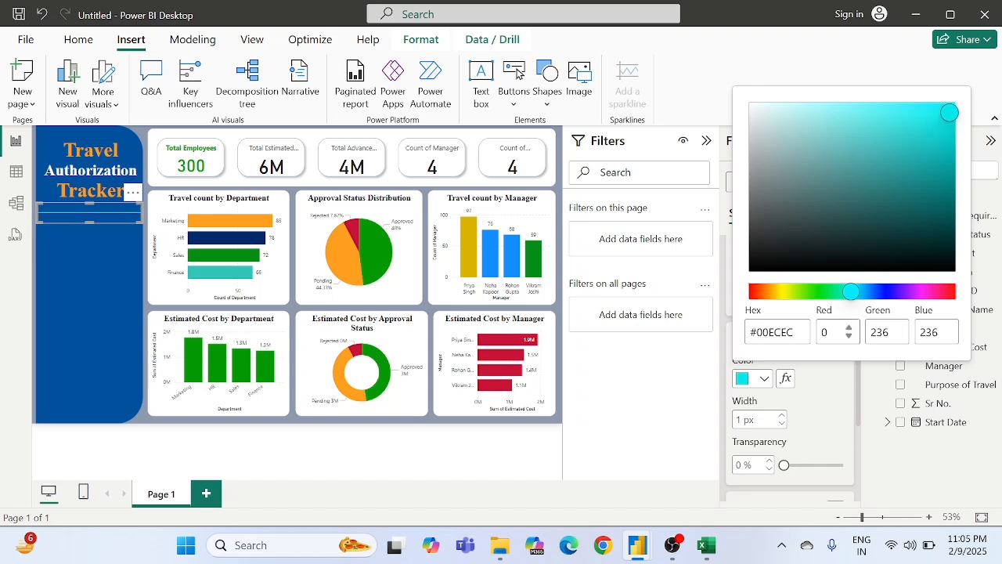
left_click(816, 391)
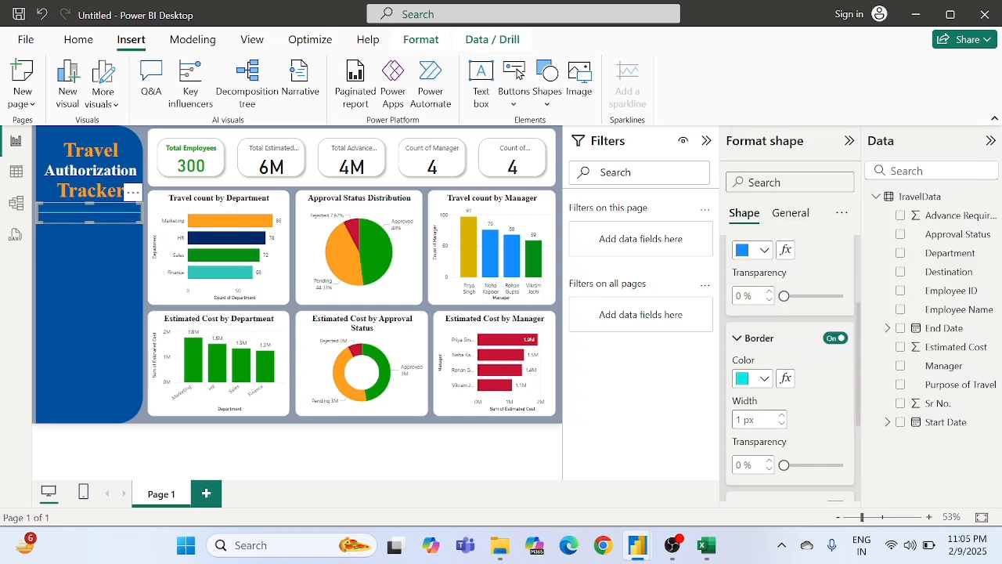
key("Return")
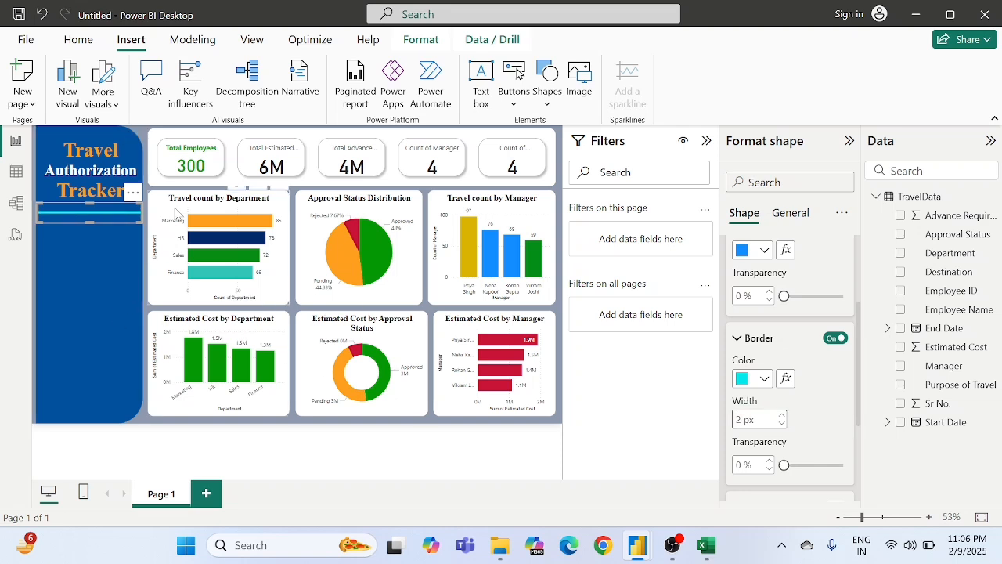
left_click(293, 312)
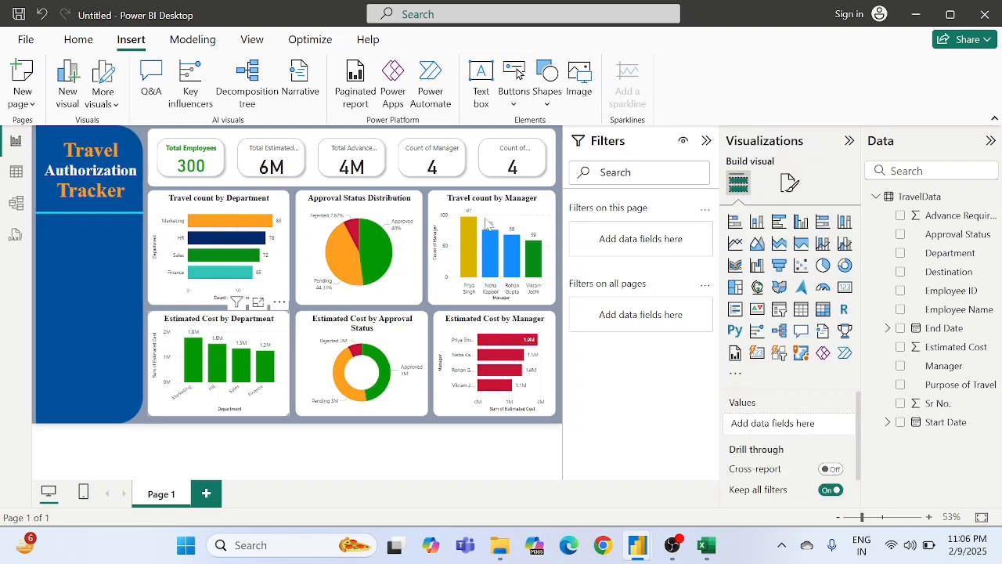
- Insert a text box reading "Filters panel" and set its font size to 28
left_click(480, 85)
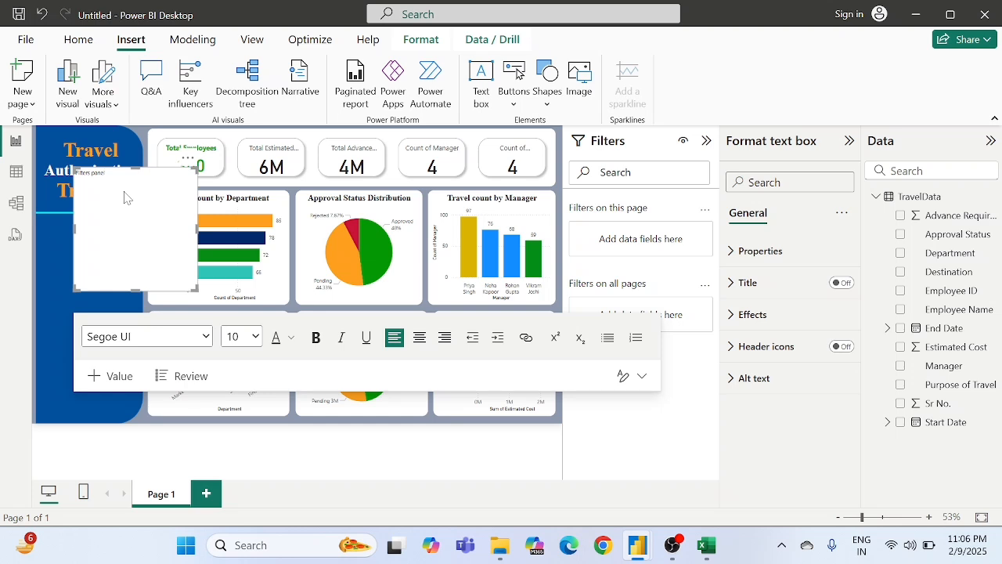
key("ctrl+a")
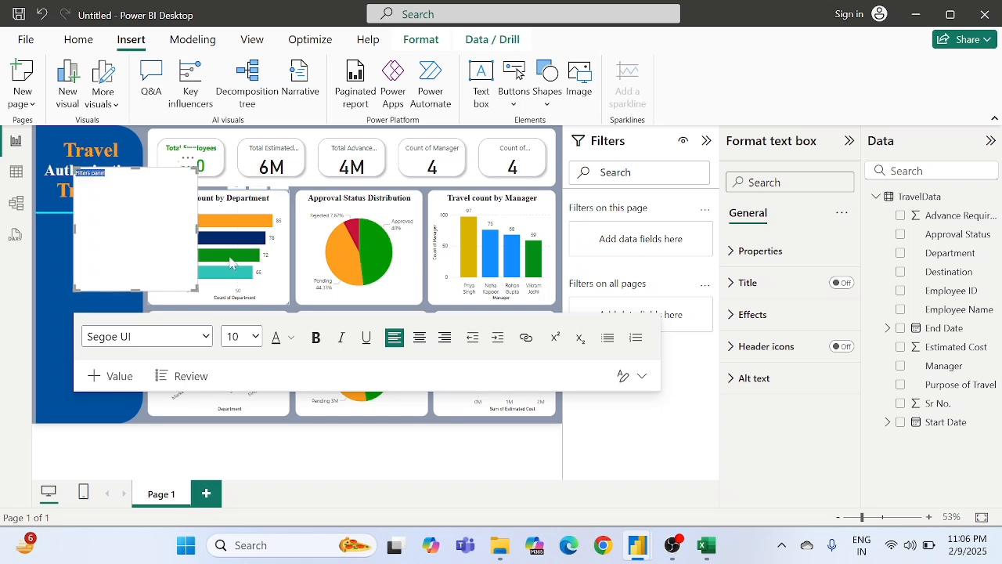
left_click(255, 337)
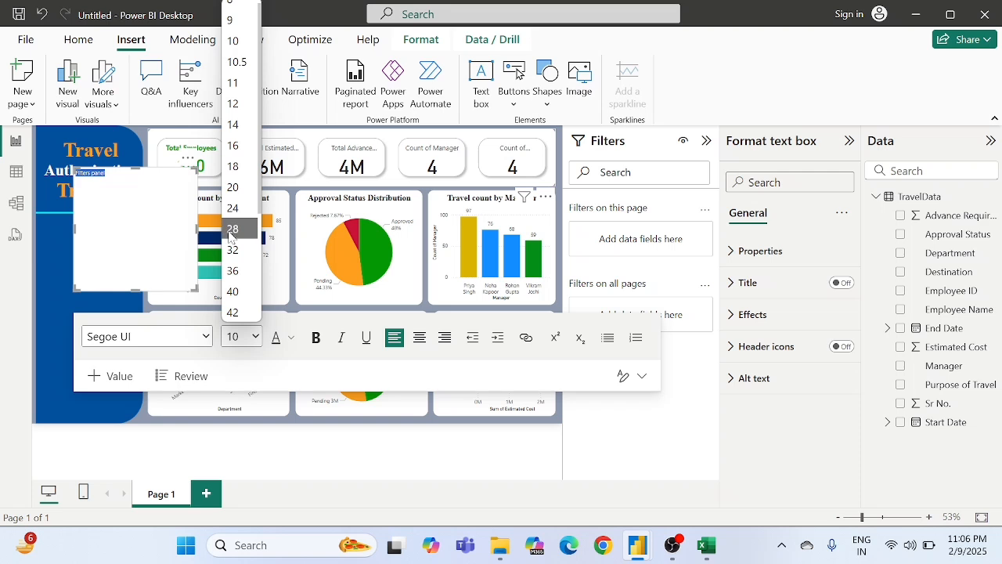
left_click(233, 228)
left_click(256, 338)
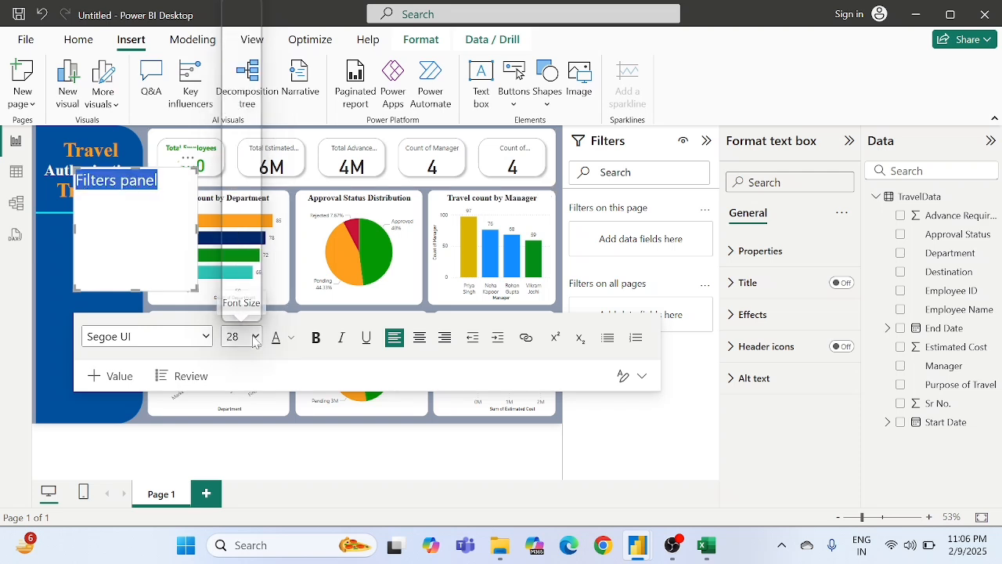
left_click(244, 251)
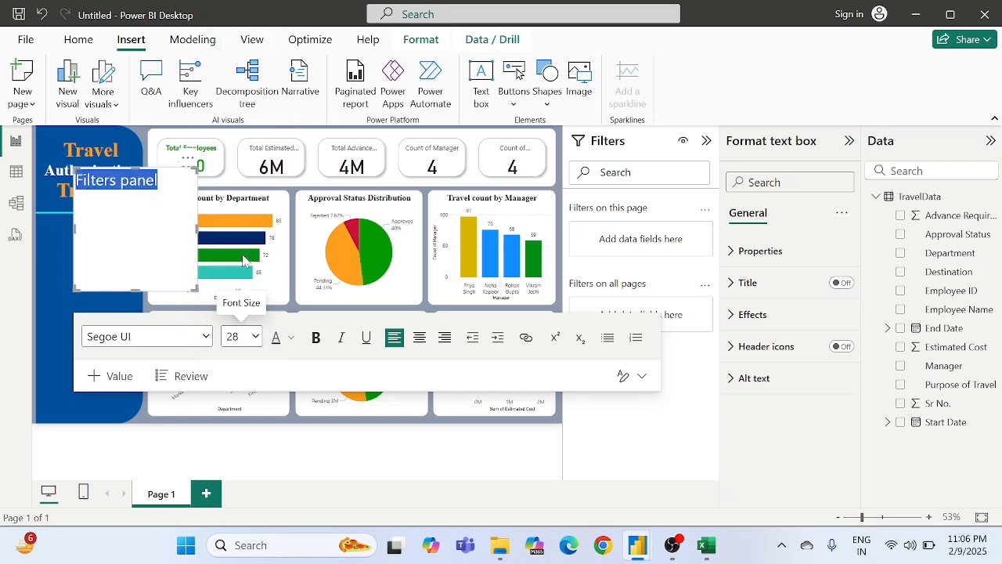
left_click(252, 337)
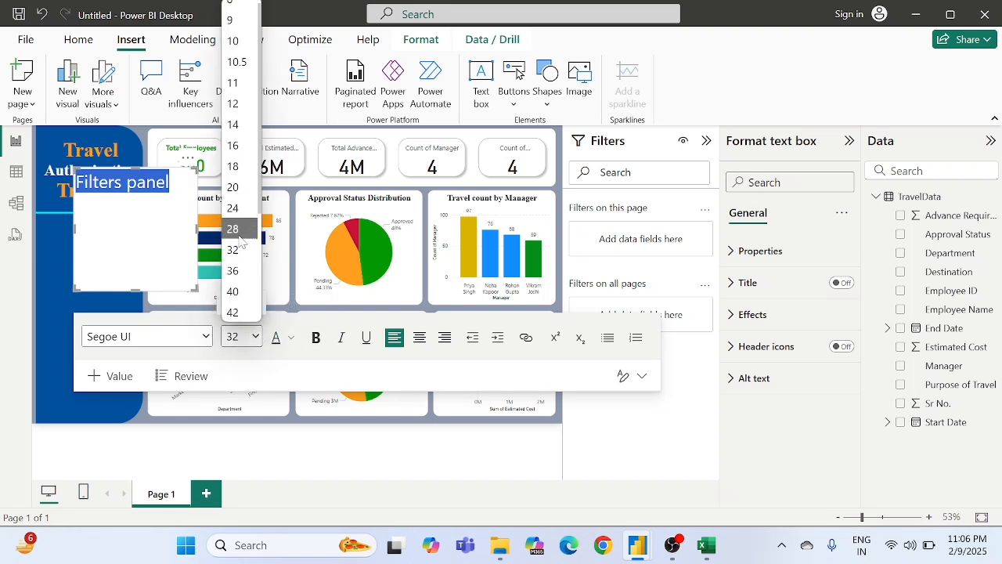
left_click(239, 239)
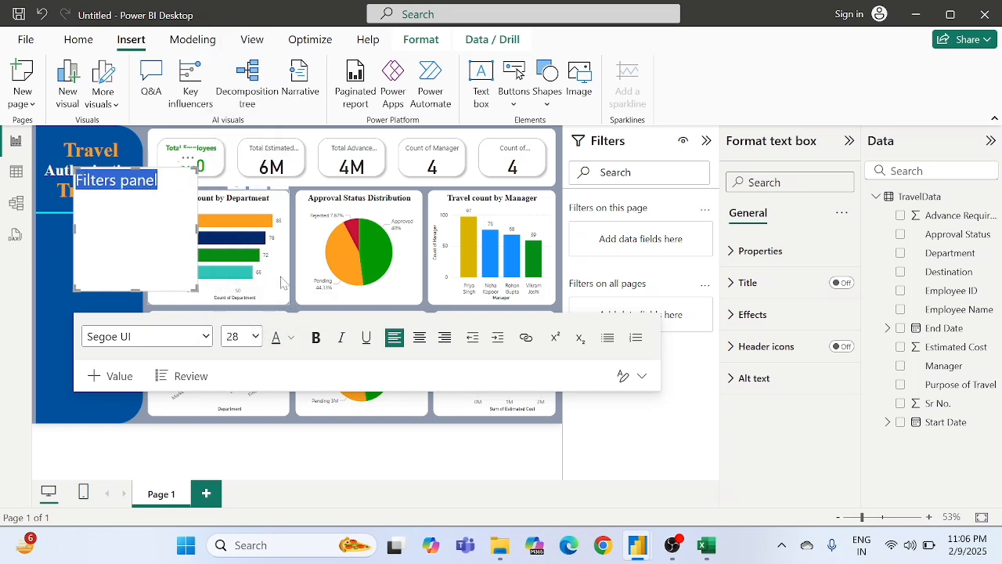
- Make the "Filters panel" text bold, centered and orange, and set its font to Times New Roman
left_click(318, 342)
left_click(421, 338)
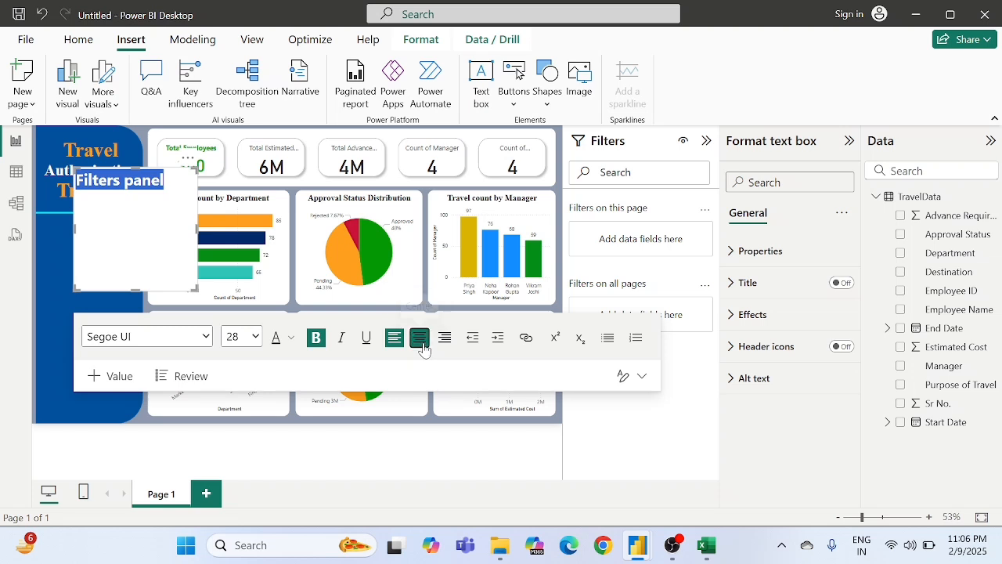
left_click(292, 338)
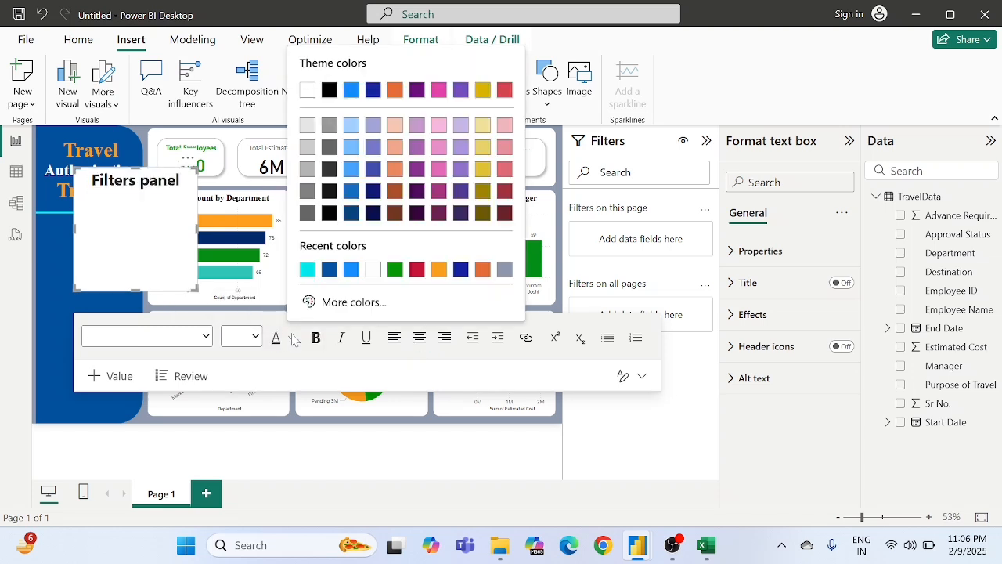
left_click(440, 272)
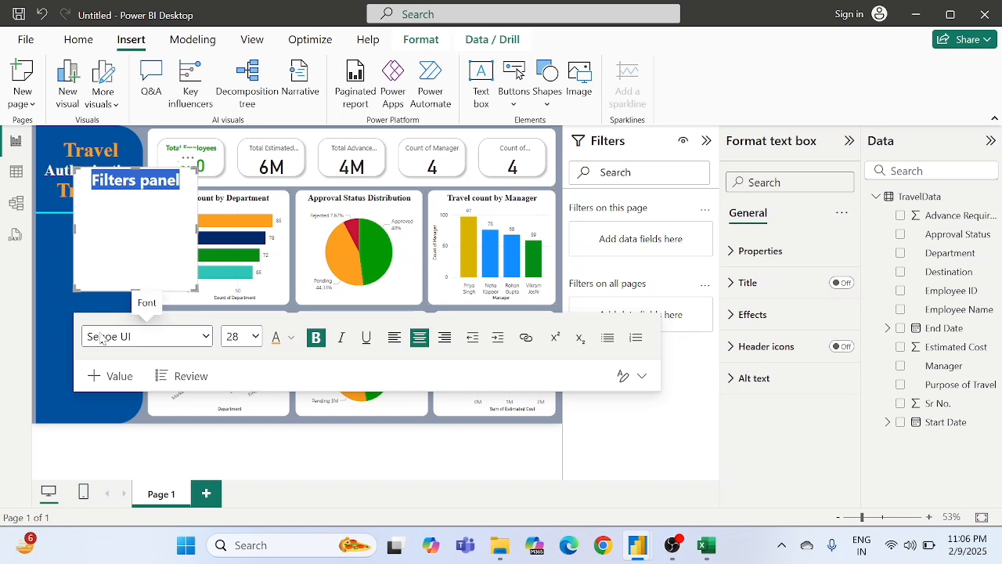
left_click(145, 339)
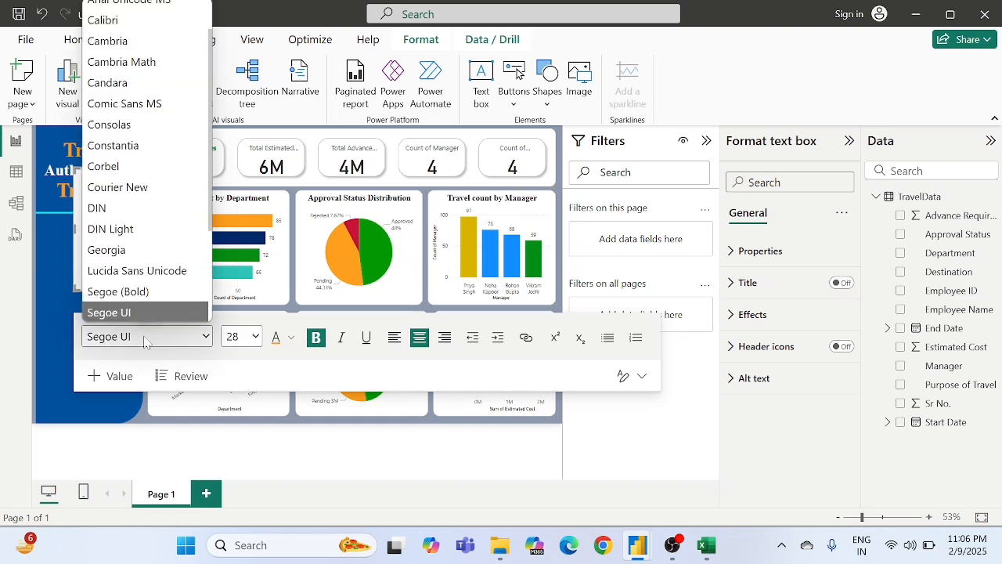
key("Down")
key("Down")
key("Down")
key("Down")
key("Return")
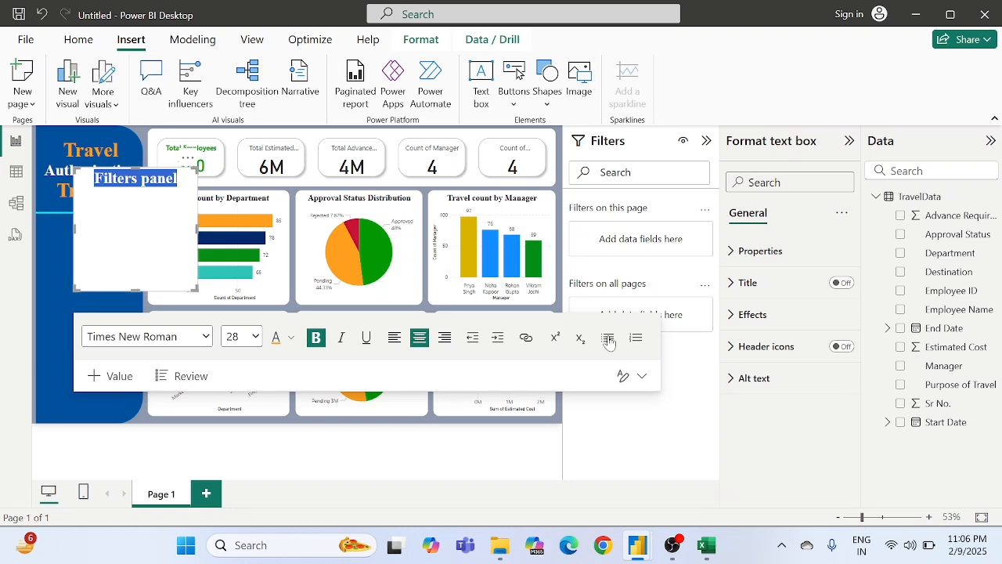
- Set the background transparency of the "Filters panel" text box to 100%
left_click(752, 314)
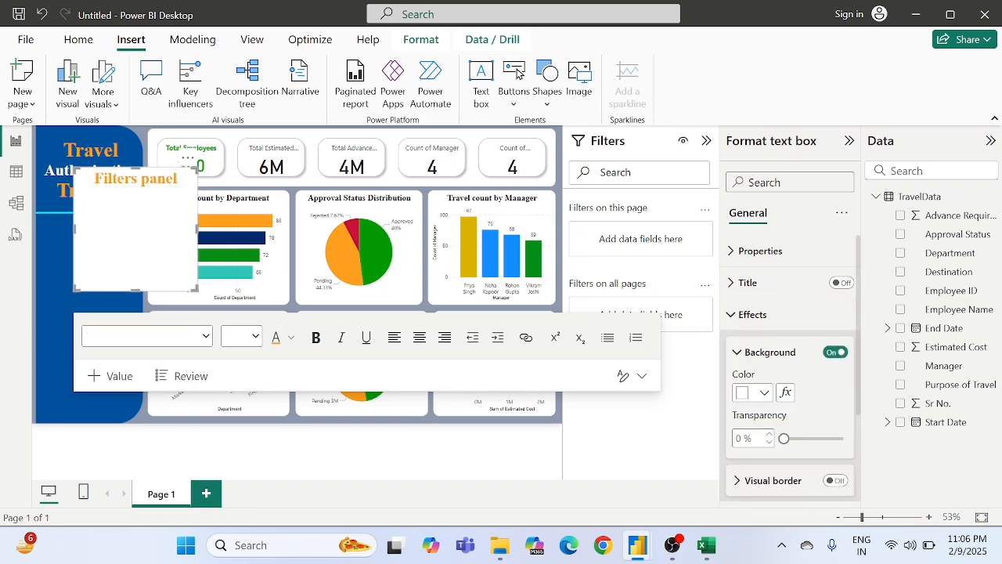
scroll(750, 445, "down", 1)
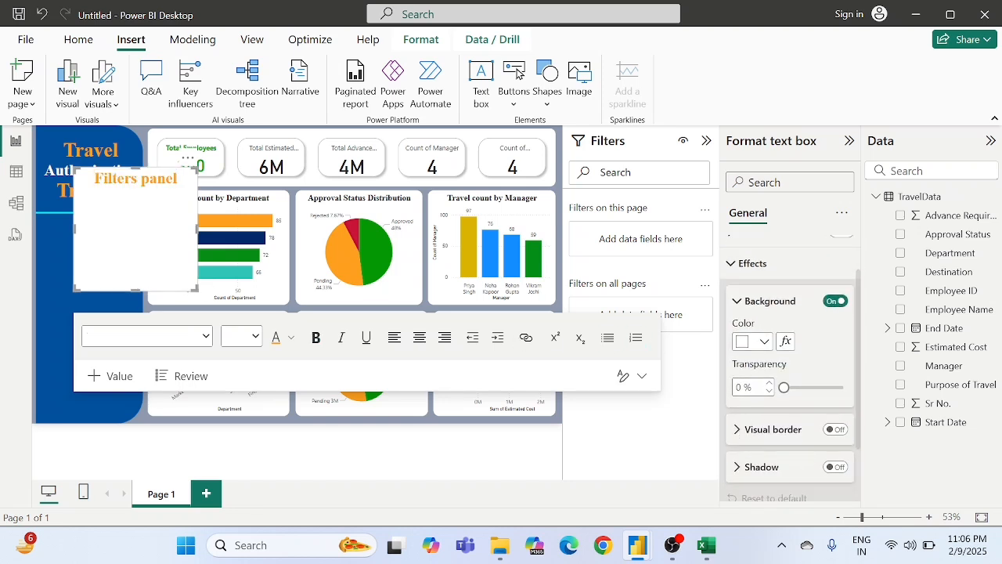
type("100")
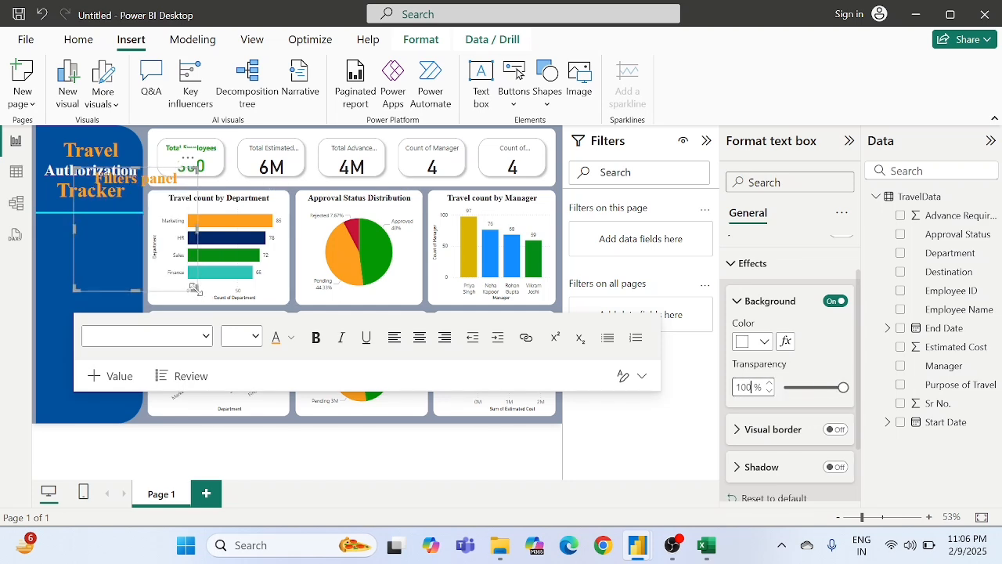
- Shrink the "Filters panel" text box to one line, fit it in the blue sidebar just below the divider, and deselect it
left_click_drag(195, 289, 197, 192)
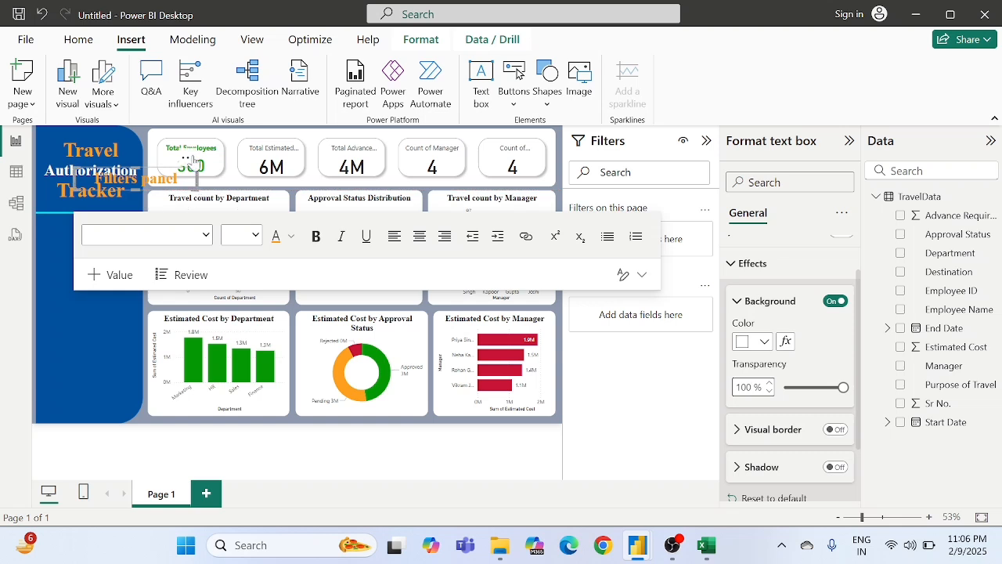
left_click_drag(186, 157, 138, 248)
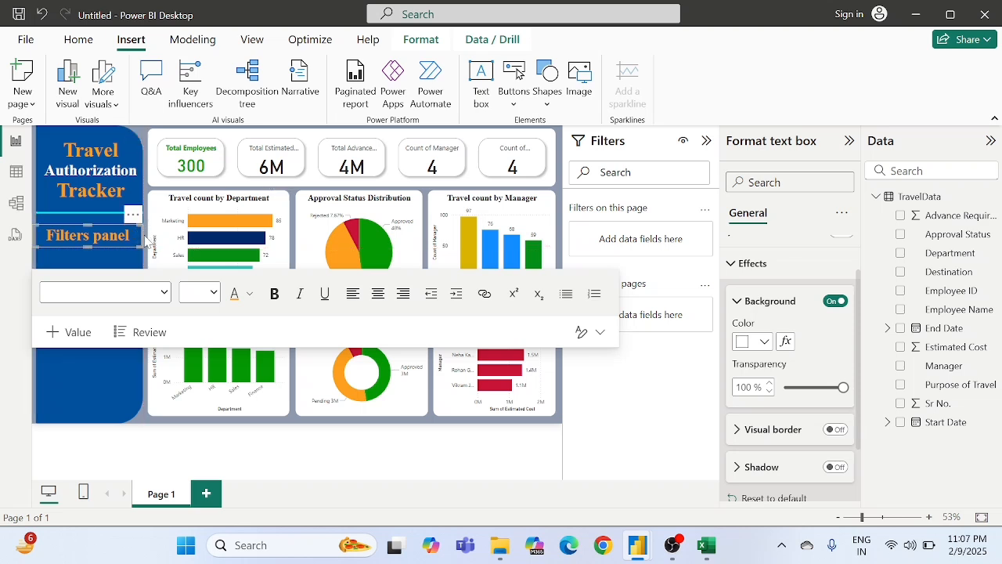
left_click(146, 242)
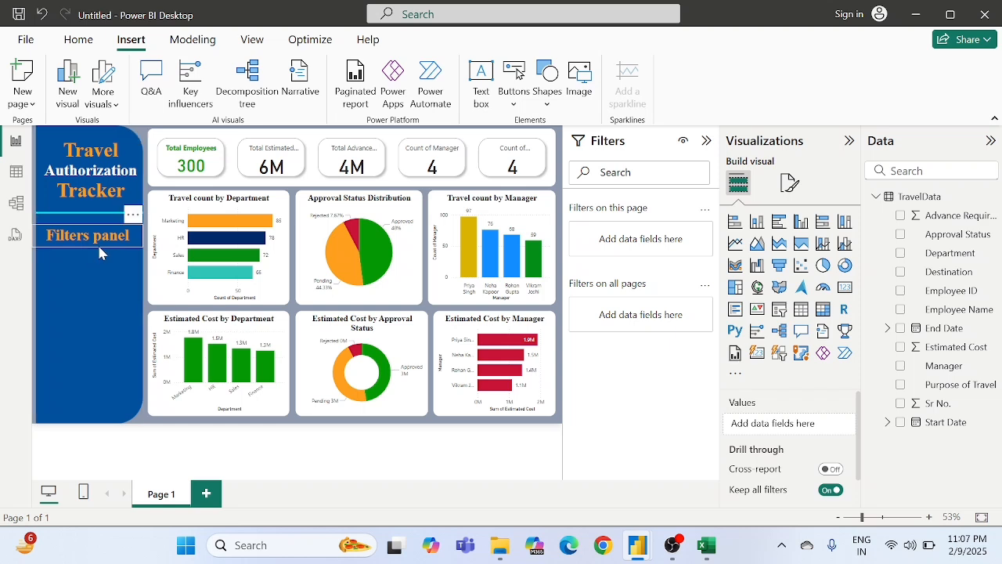
left_click(123, 235)
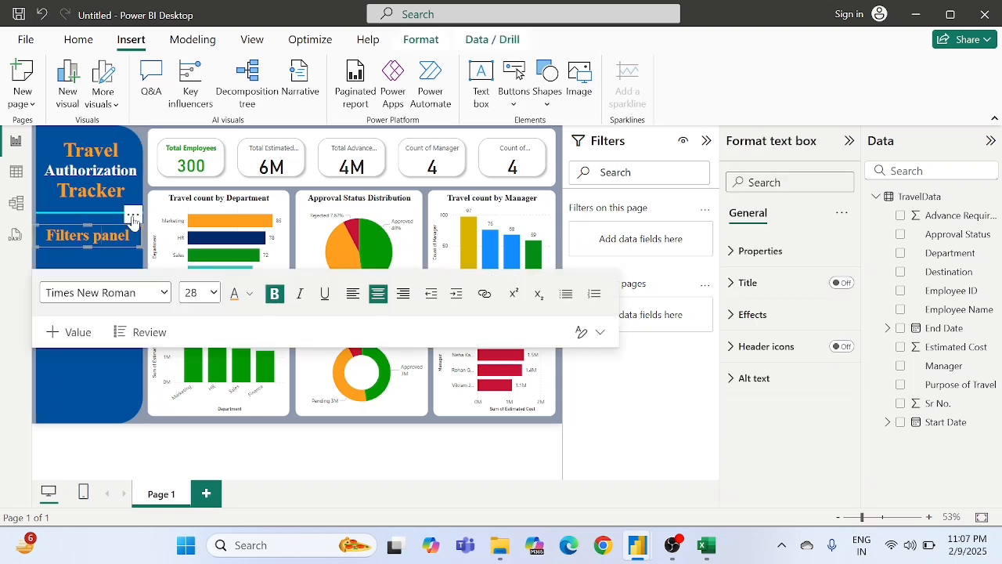
left_click_drag(133, 212, 138, 213)
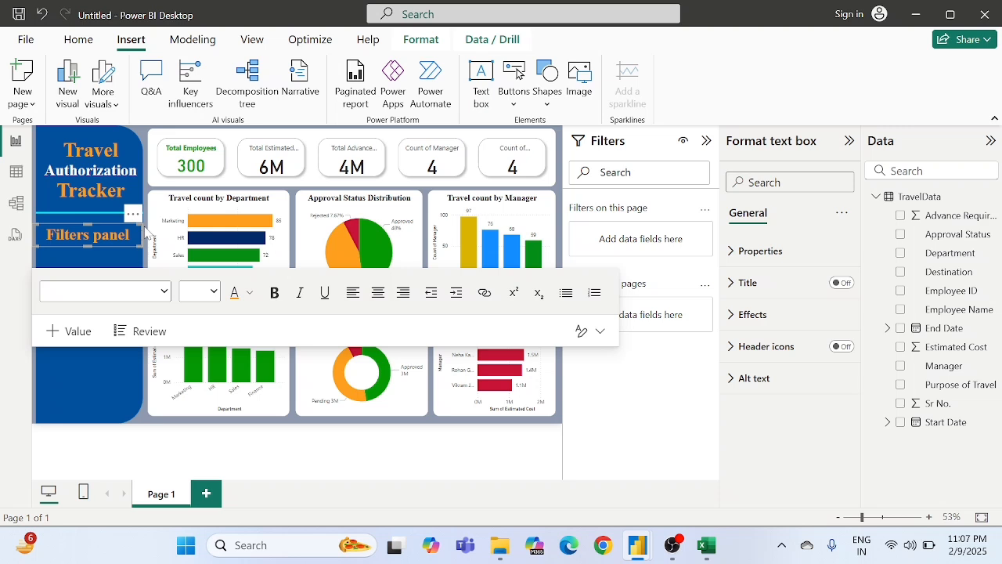
left_click(145, 232)
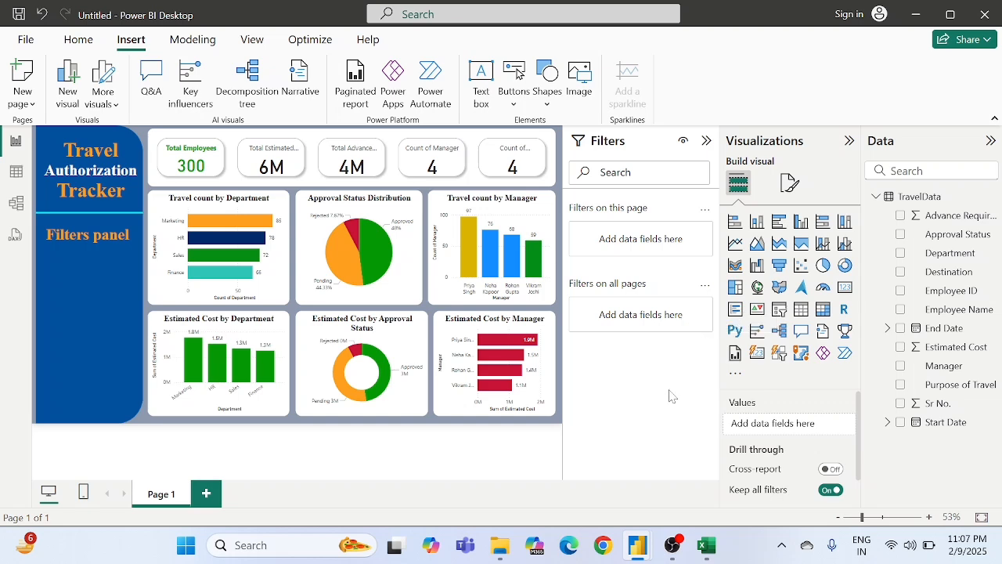
- Switch to the finished Travel Authorization Tracker report, examine the slicers in its filters panel, and return to the untitled report
mouse_move(638, 535)
left_click(554, 462)
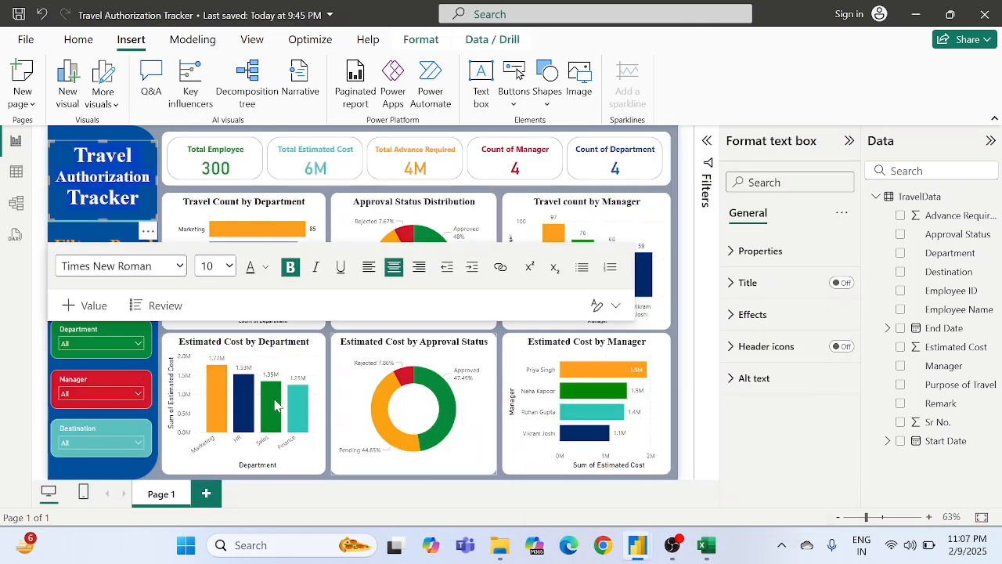
left_click(332, 477)
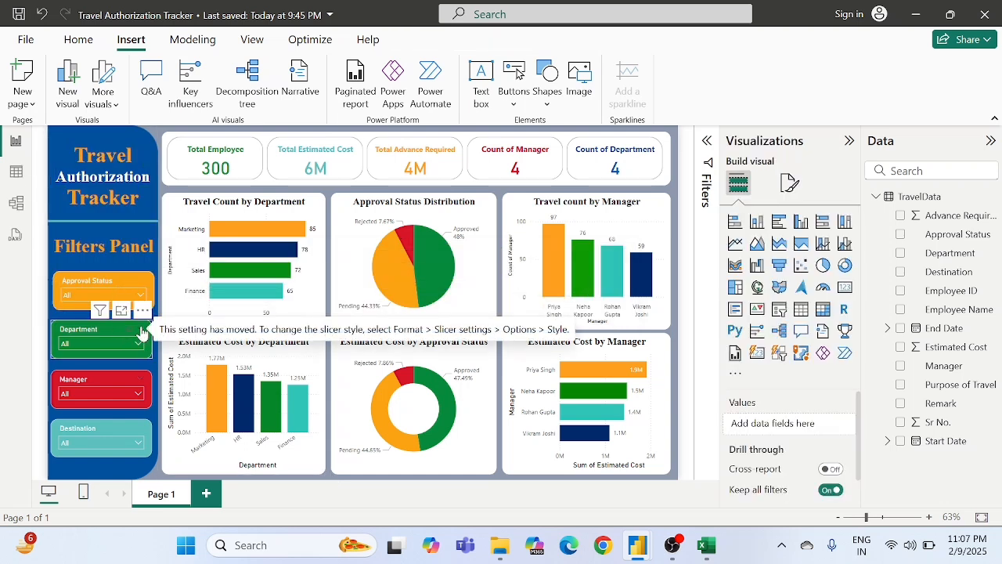
key("alt")
key("alt+Tab")
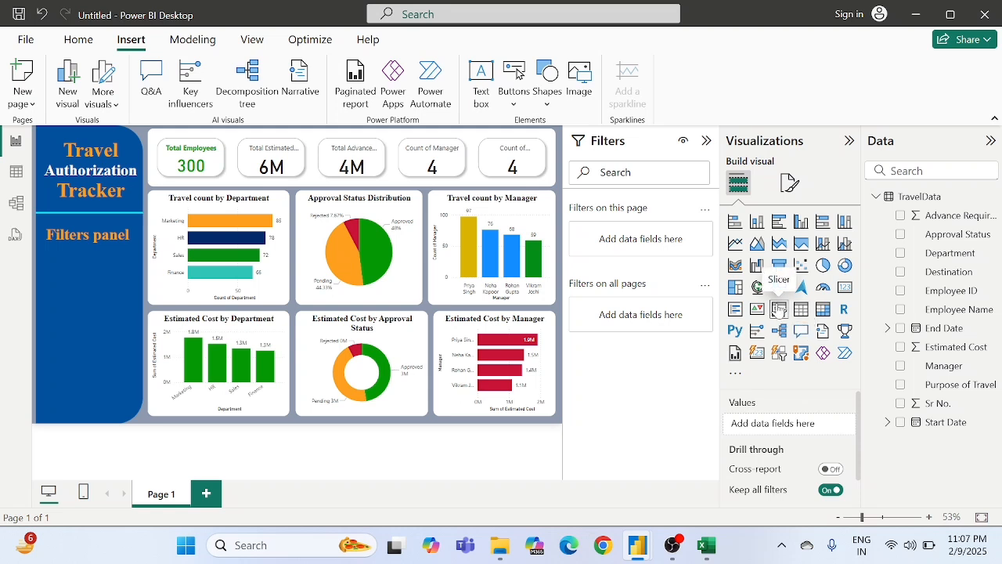
- Insert a slicer on the Approval Status field and fit it in the sidebar just below the "Filters panel" heading
left_click(780, 311)
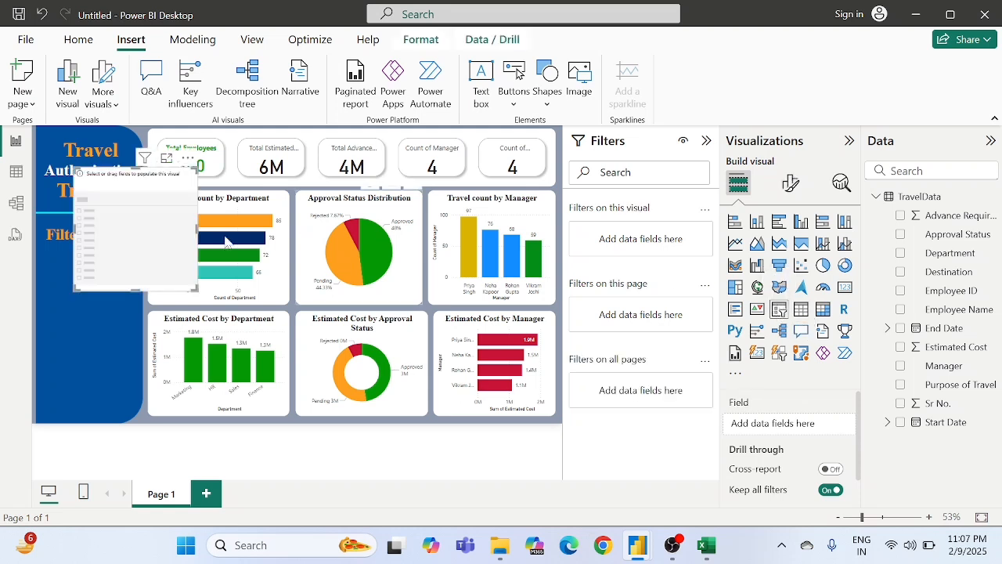
left_click_drag(194, 287, 194, 218)
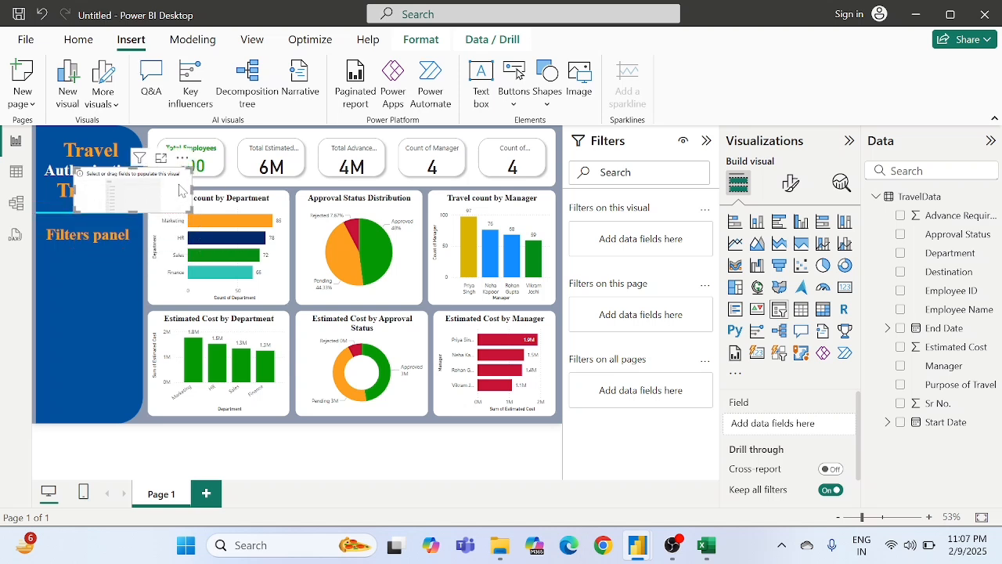
left_click_drag(180, 169, 153, 254)
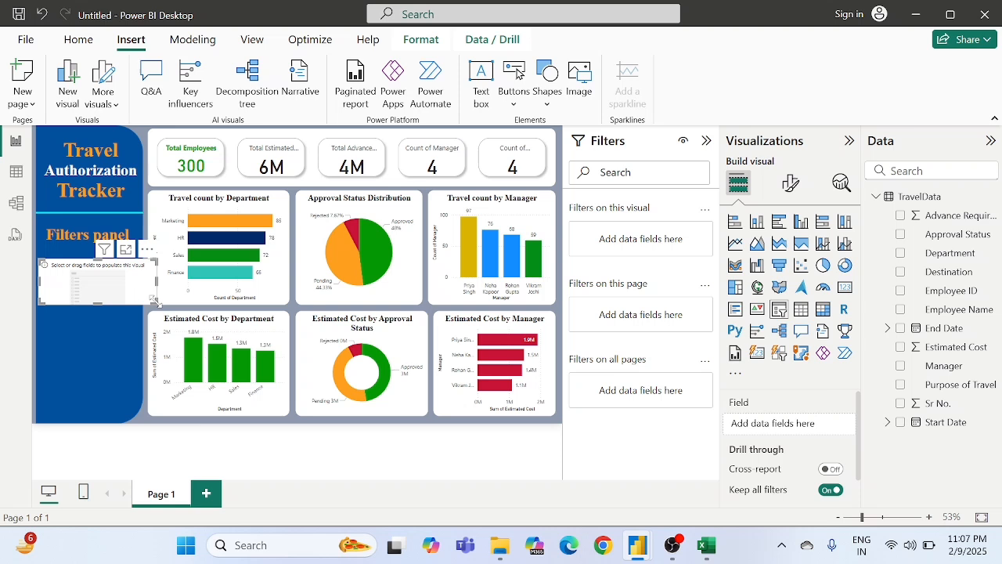
left_click_drag(154, 302, 135, 307)
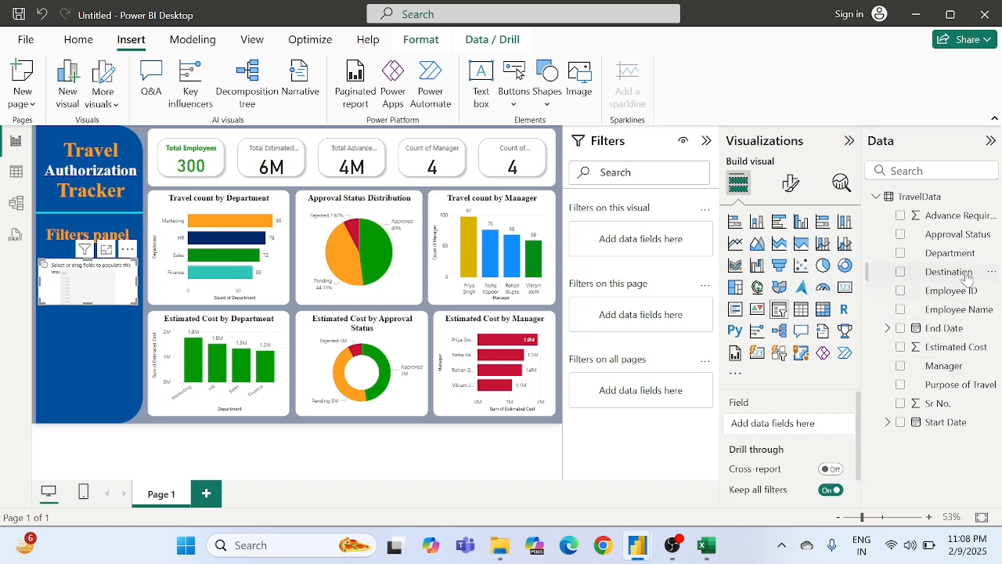
left_click_drag(966, 243, 811, 424)
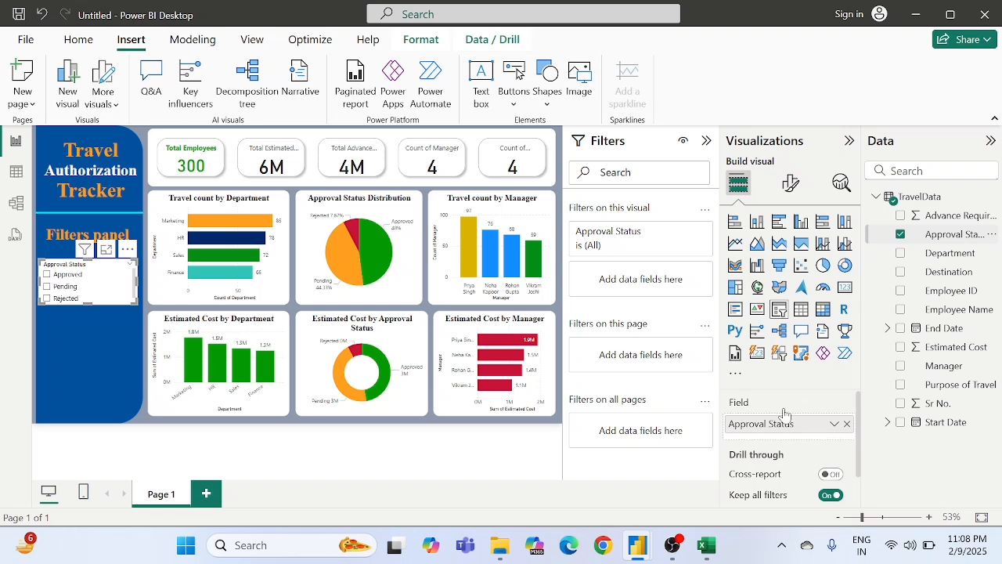
- Set the Approval Status slicer's style to Dropdown and slightly reduce its height
left_click(791, 182)
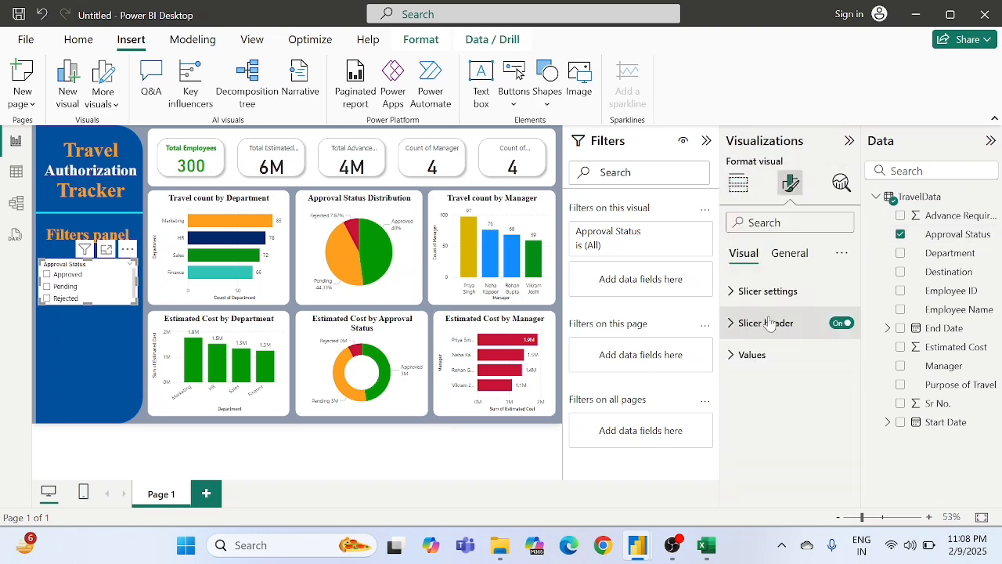
left_click(759, 292)
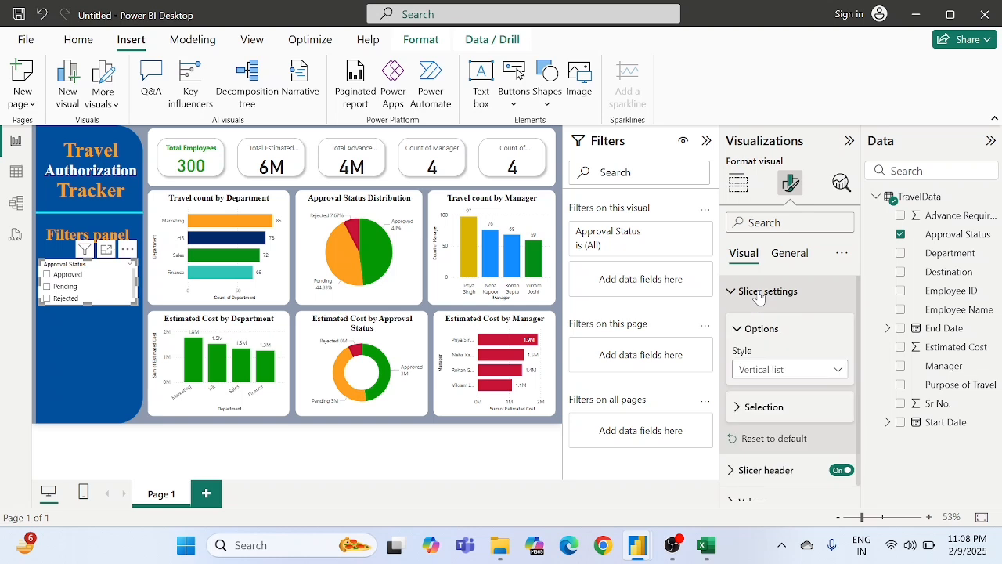
scroll(759, 329, "down", 1)
left_click(759, 355)
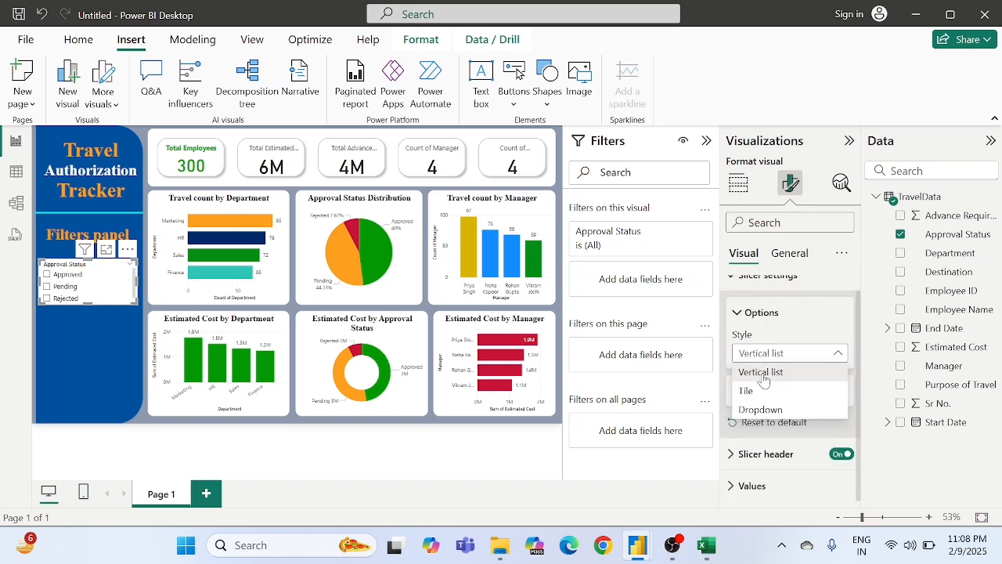
left_click(759, 409)
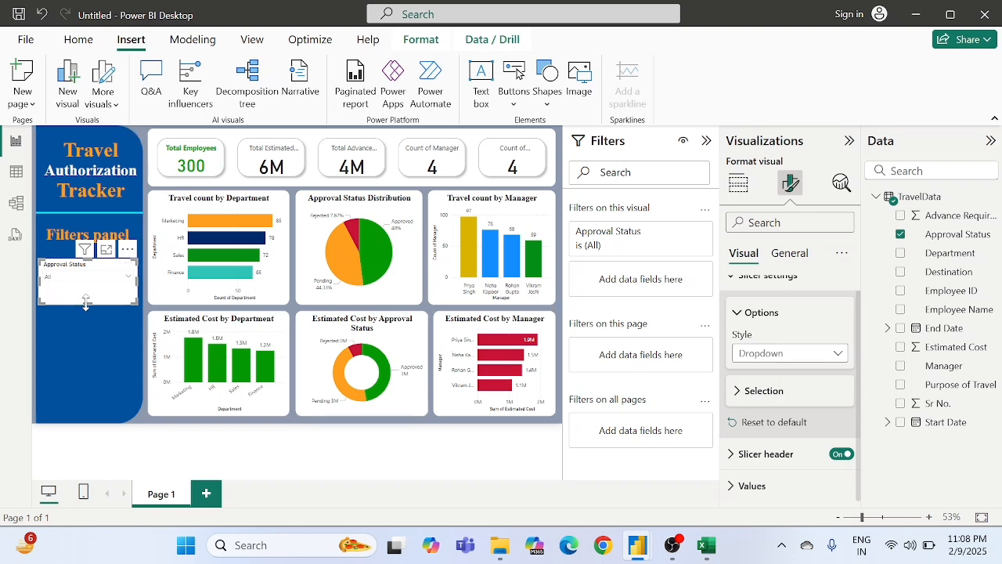
left_click_drag(86, 304, 88, 292)
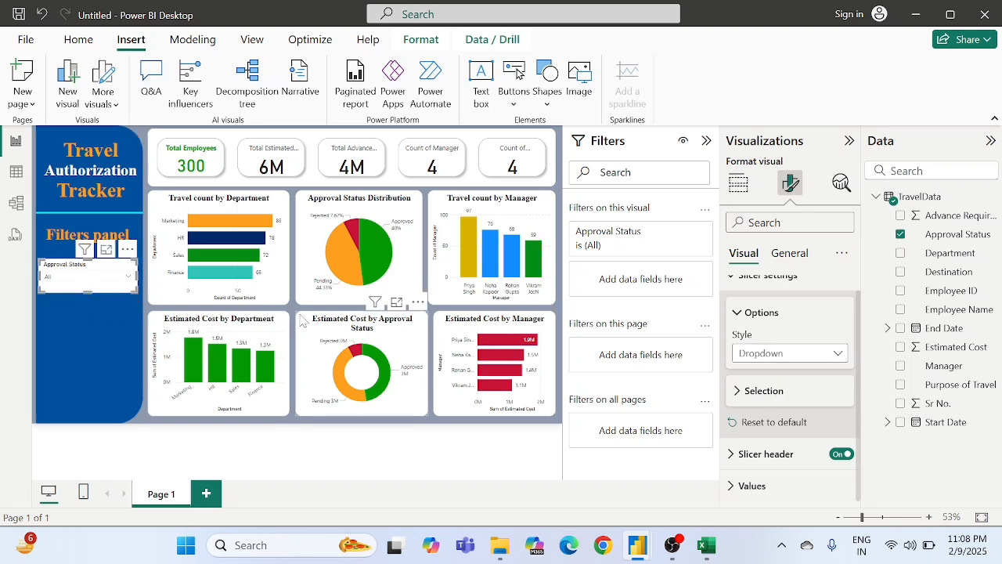
left_click(761, 314)
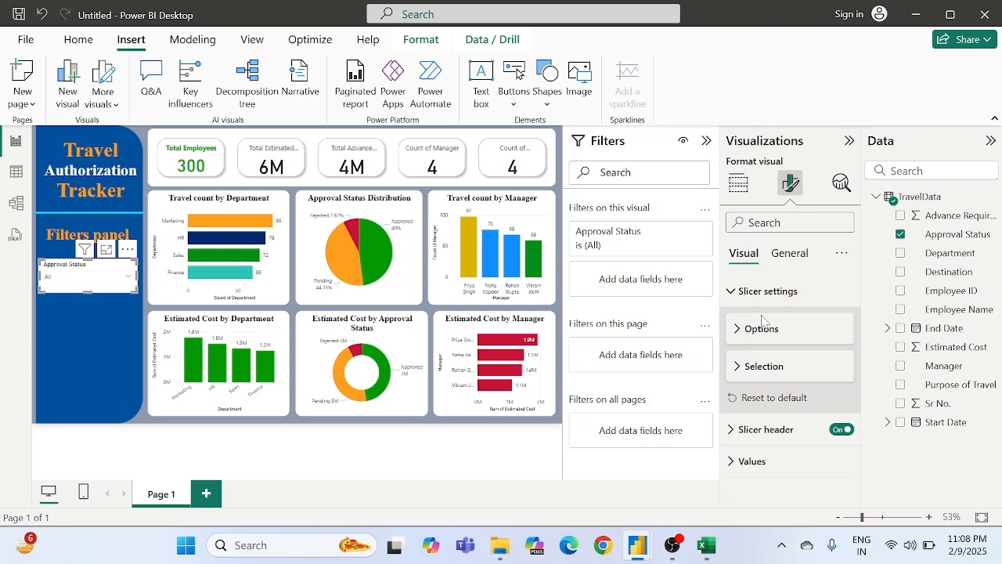
- Set the font color of the Approval Status slicer's header to white
left_click(757, 304)
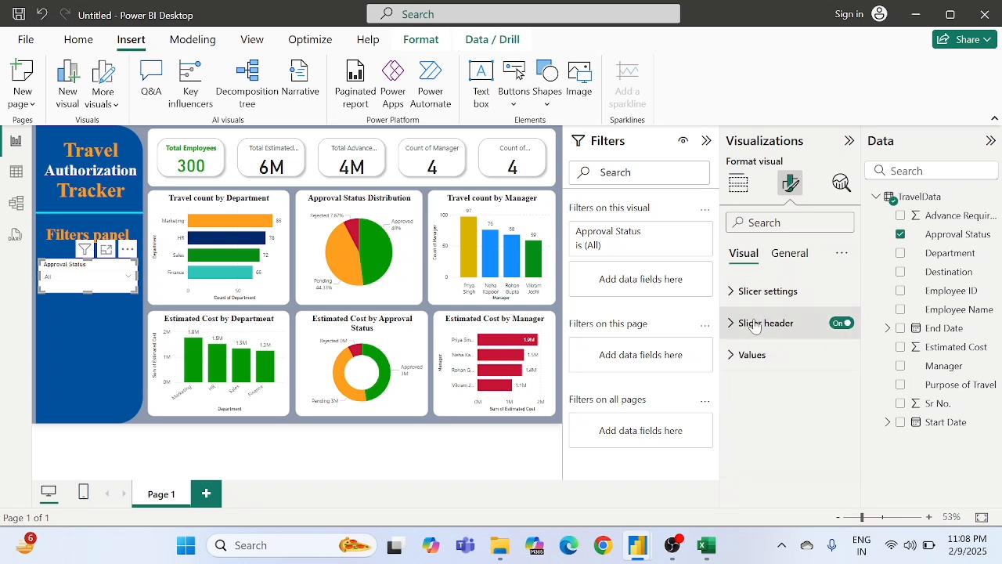
left_click(755, 323)
scroll(783, 352, "down", 4)
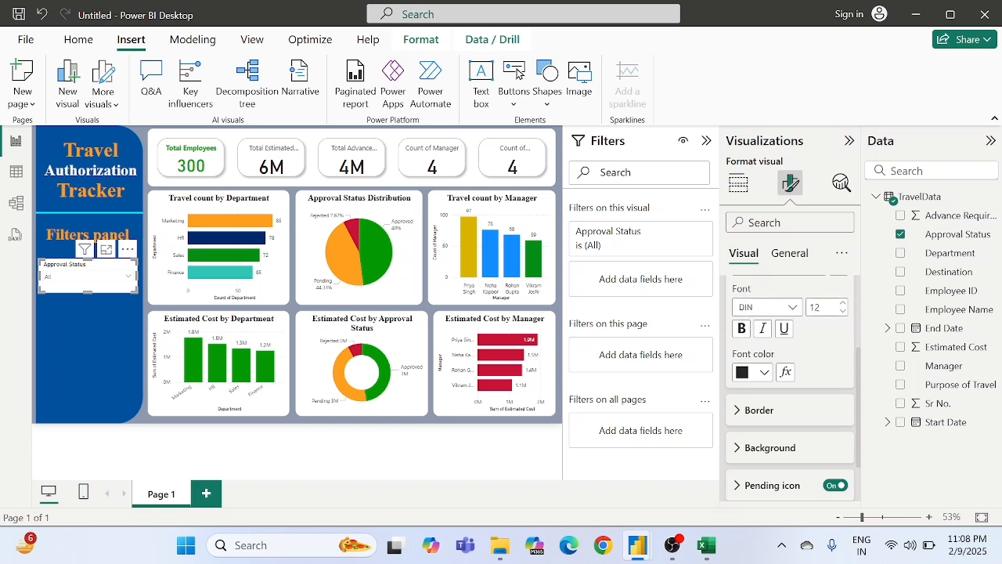
scroll(757, 392, "down", 1)
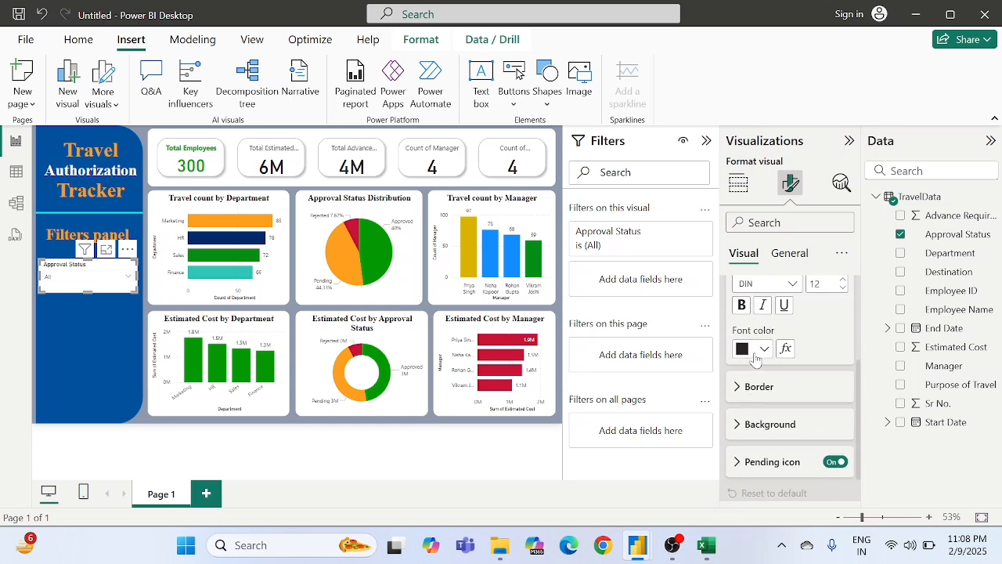
left_click(754, 357)
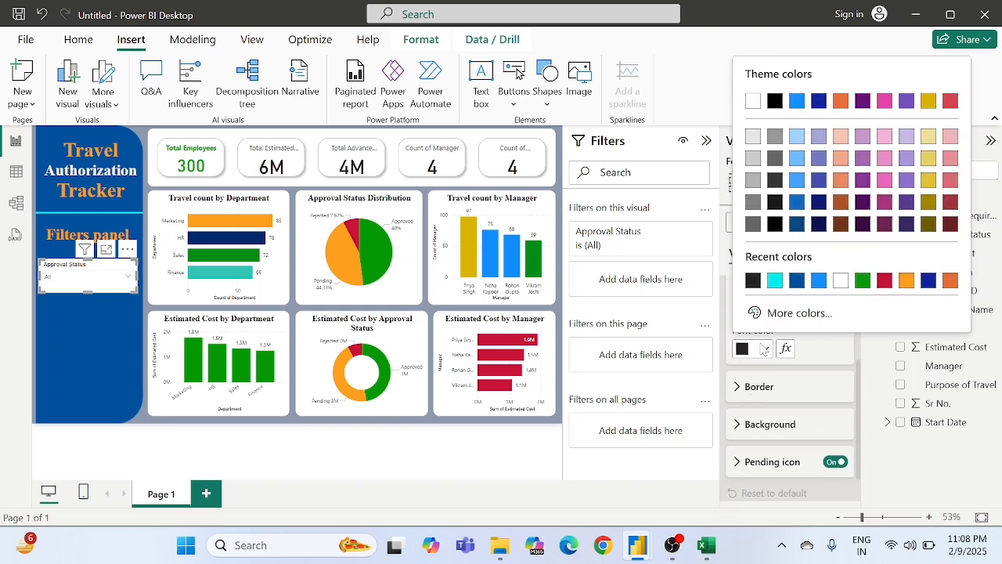
left_click(839, 282)
- Set the font color of the Approval Status slicer's values to white
scroll(799, 414, "down", 1)
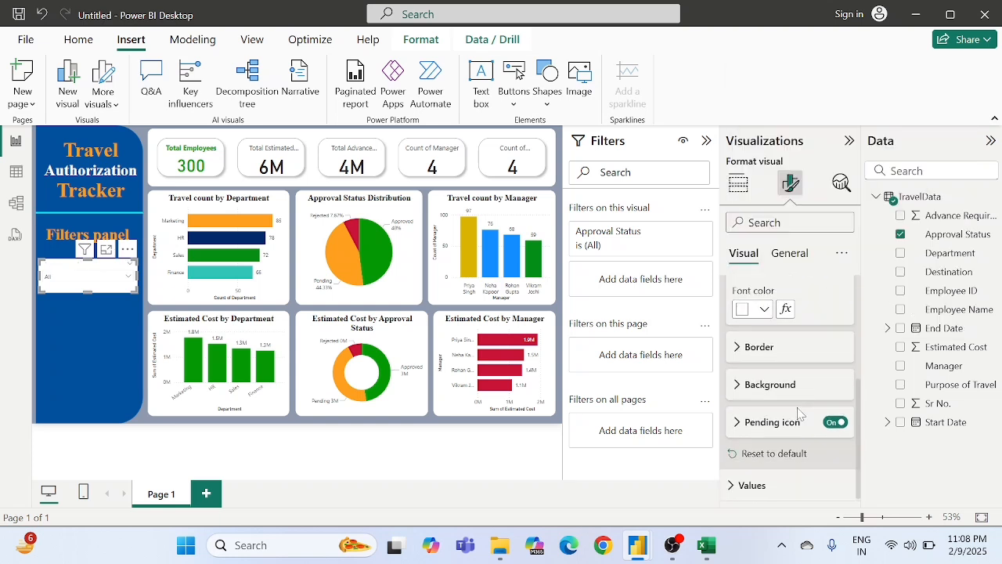
left_click(751, 486)
scroll(752, 486, "down", 3)
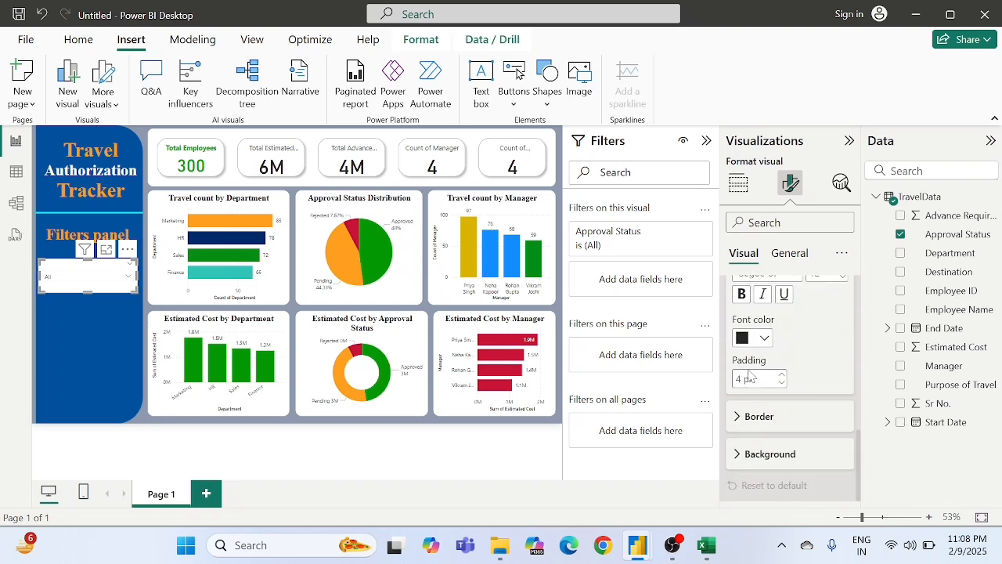
left_click(753, 344)
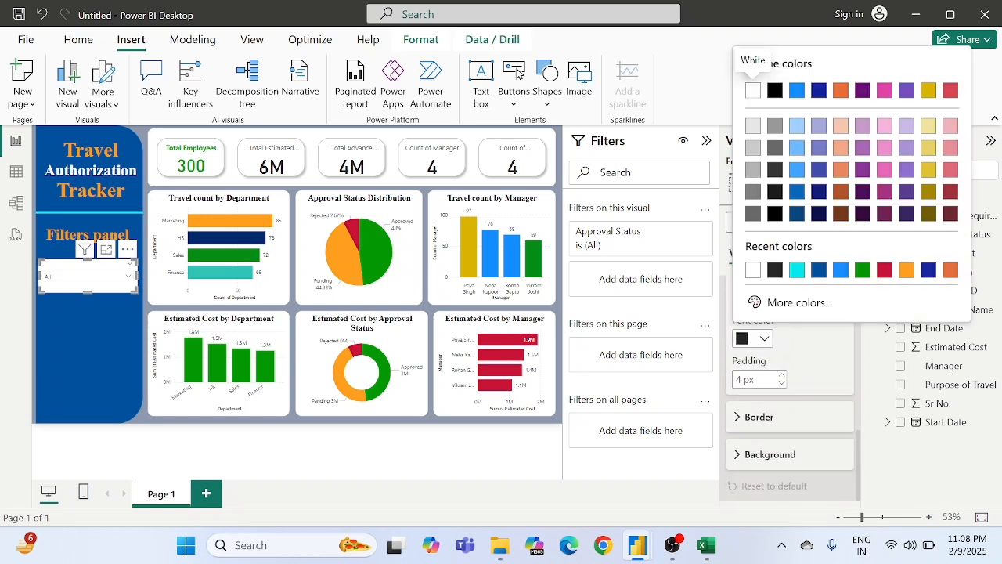
left_click(756, 266)
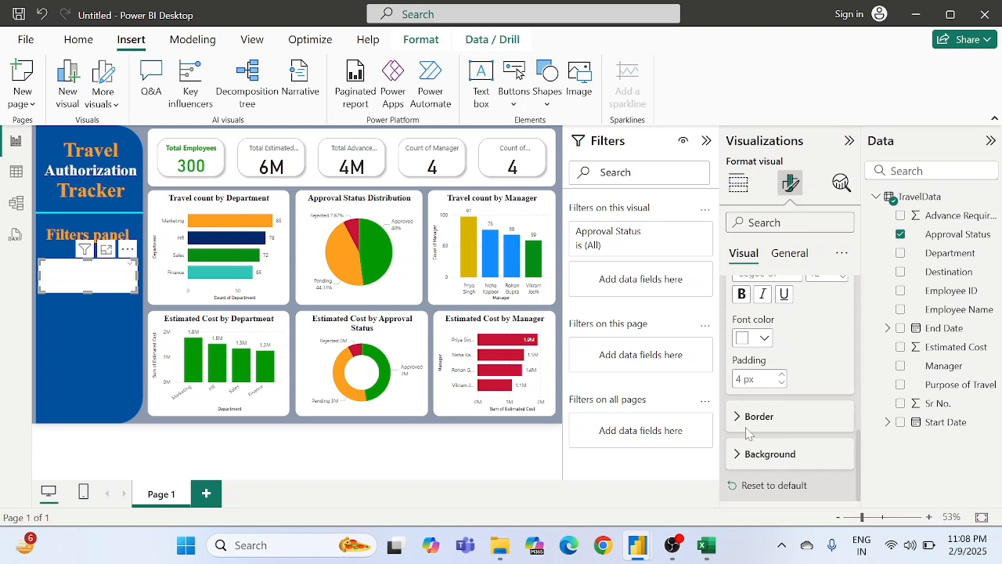
- Give the Approval Status slicer's values a green background, color #039803
left_click(740, 460)
scroll(740, 462, "down", 1)
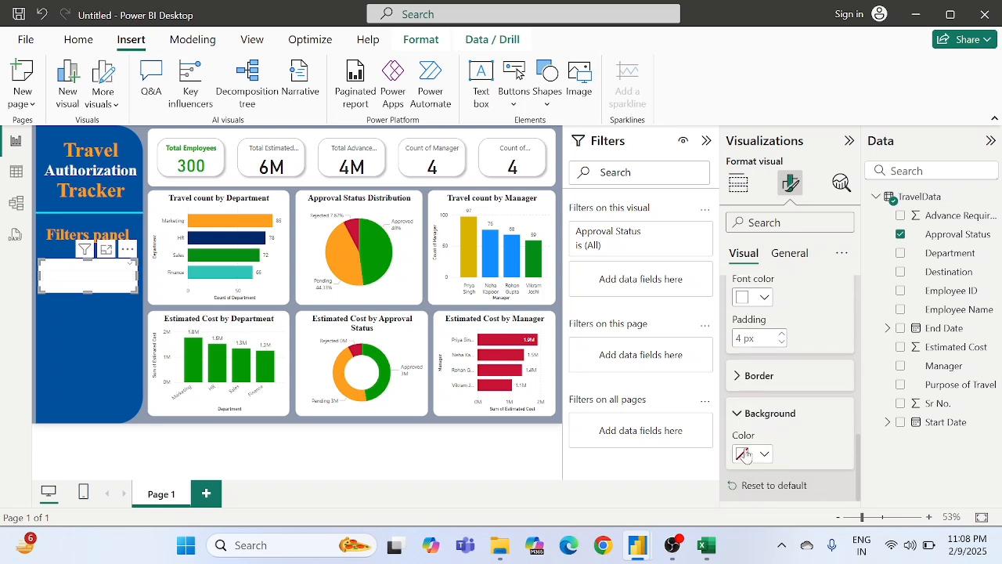
left_click(747, 456)
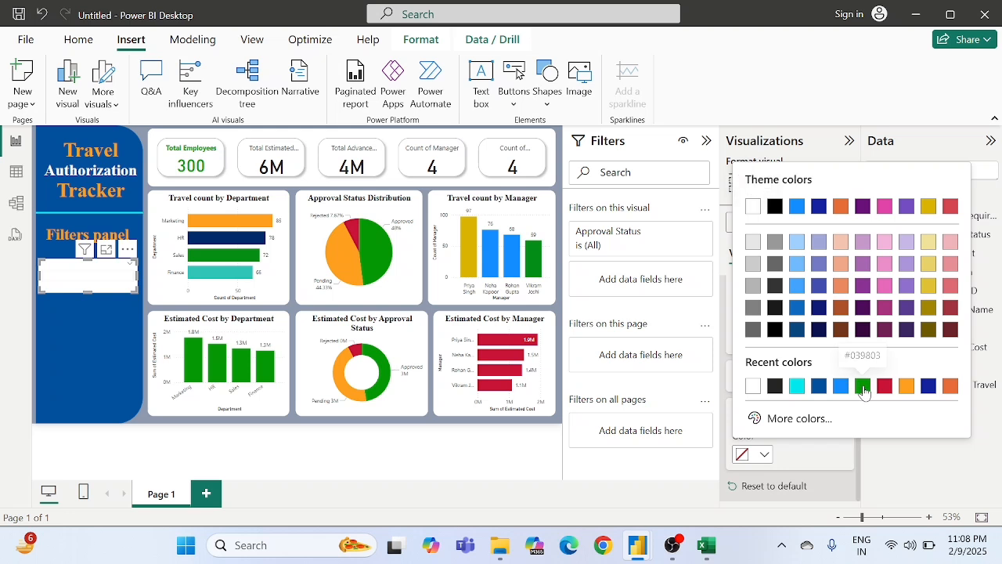
left_click(863, 386)
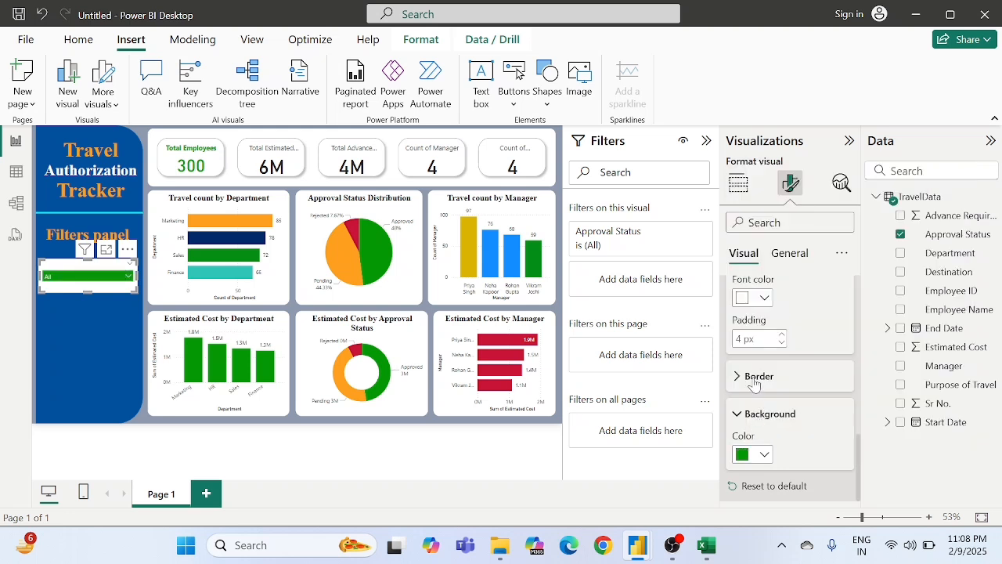
- Set the border color of the Approval Status slicer's values to the same green as their background
left_click(757, 378)
scroll(783, 463, "down", 2)
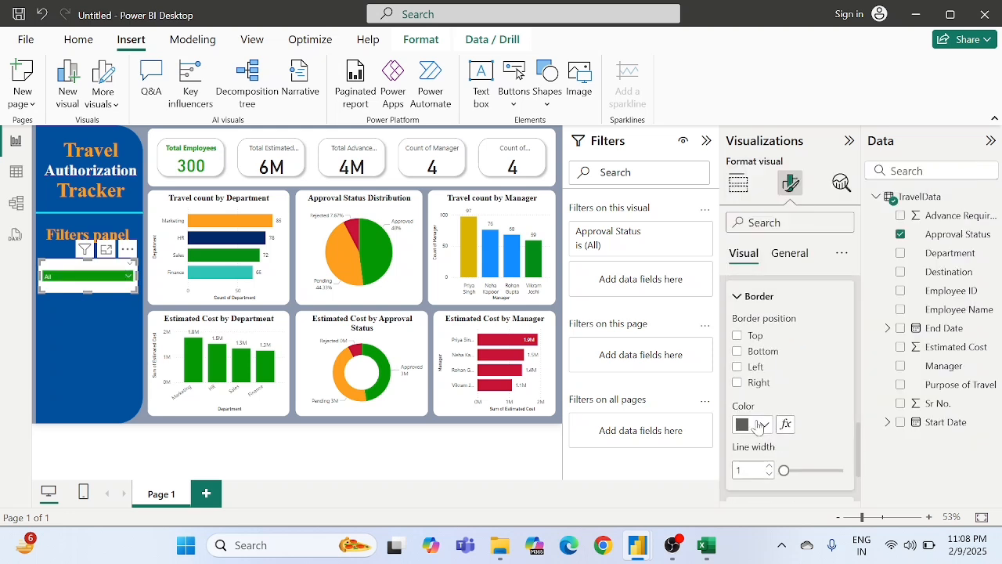
left_click(757, 425)
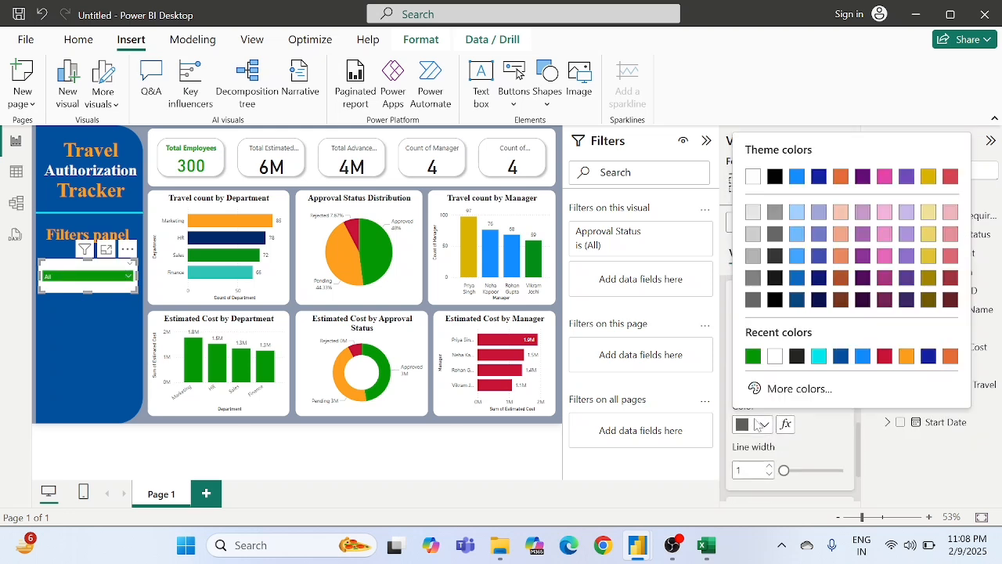
left_click(753, 356)
scroll(763, 313, "up", 2)
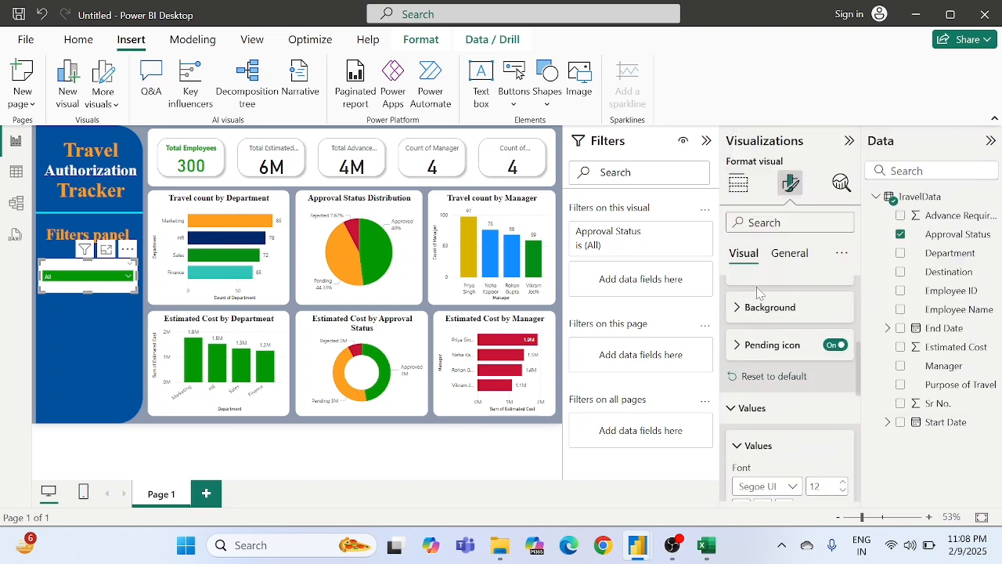
- Set the overall background of the Approval Status slicer to the same green as its values
left_click(787, 253)
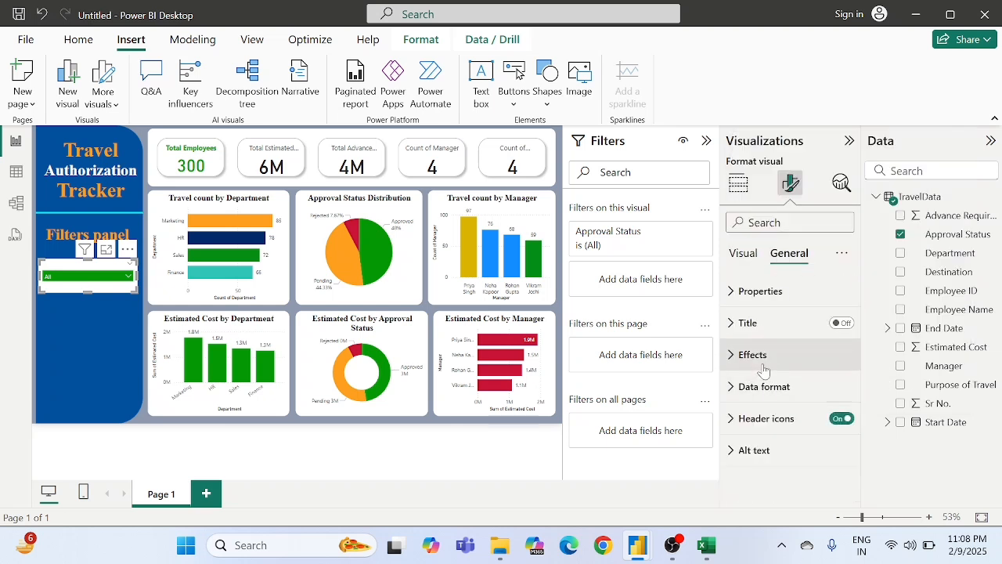
left_click(761, 356)
scroll(764, 369, "down", 4)
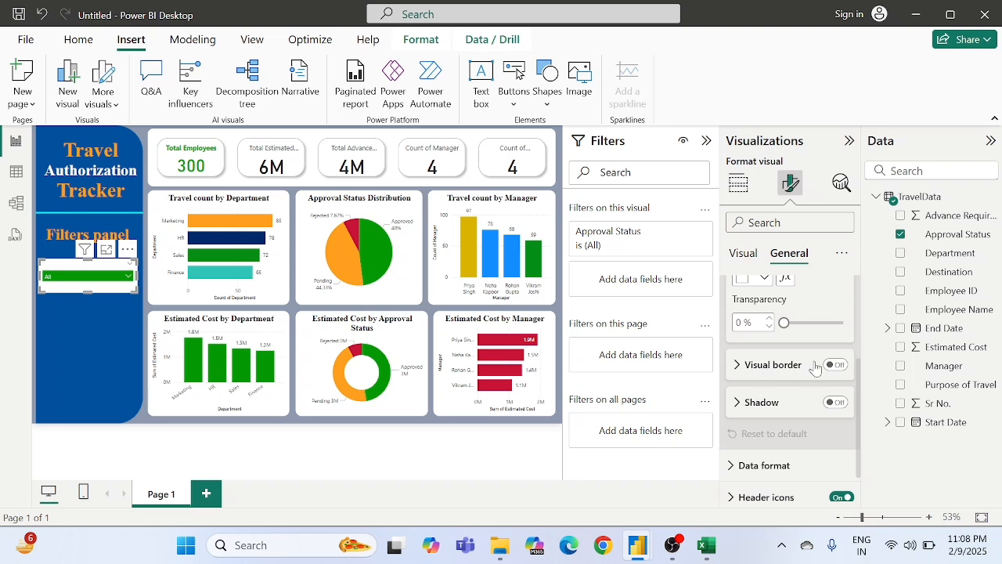
scroll(774, 356, "up", 1)
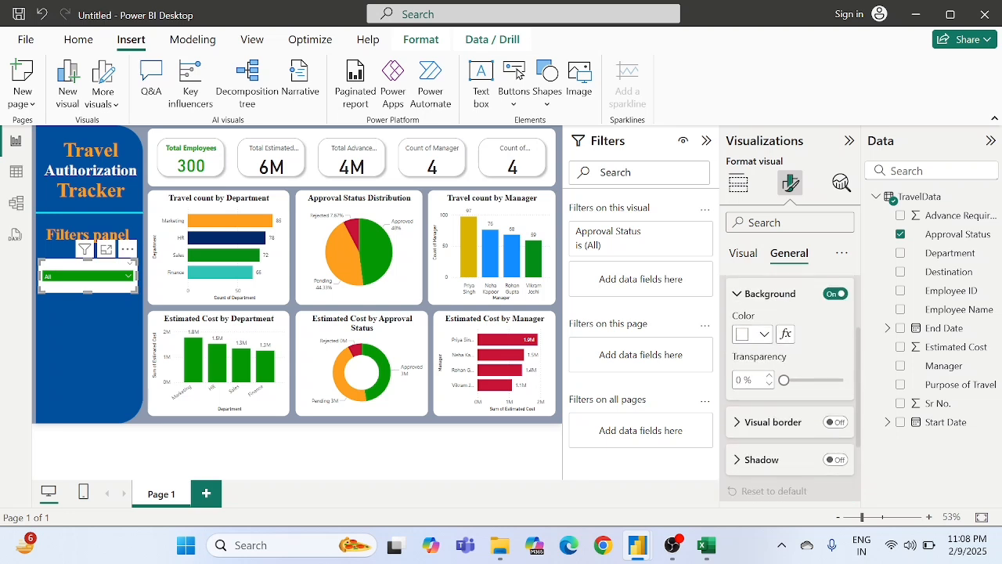
left_click(752, 335)
left_click(754, 264)
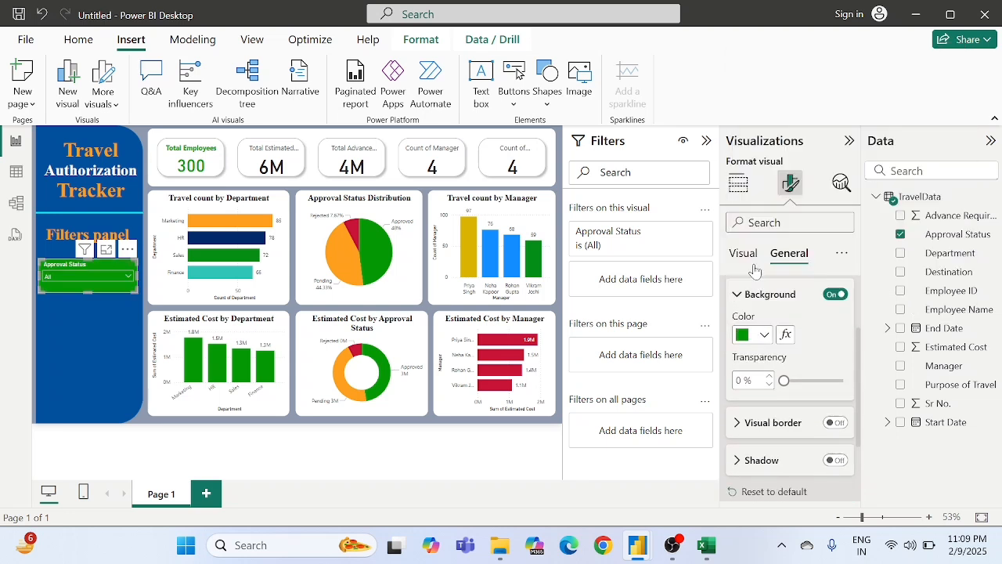
scroll(779, 349, "up", 1)
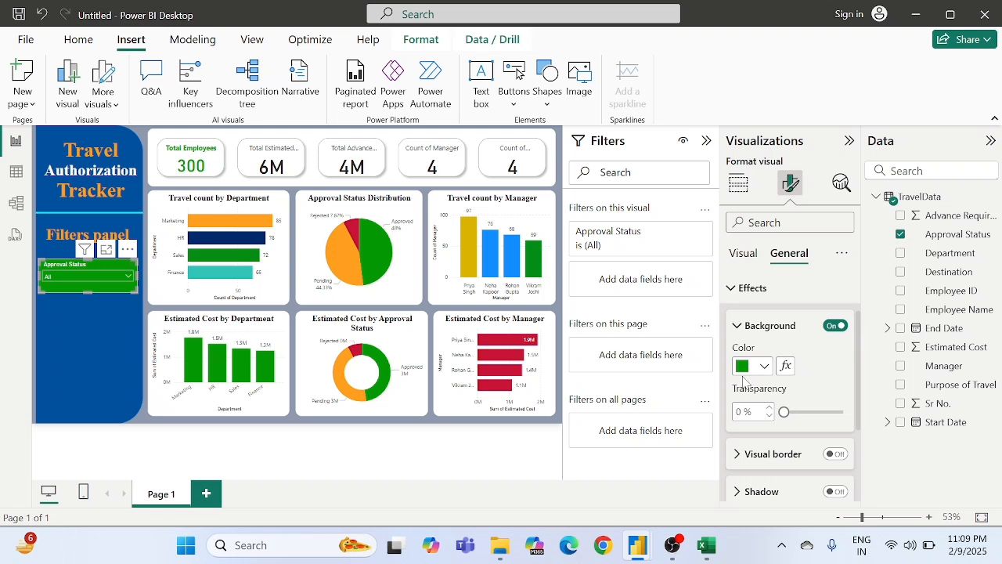
- Turn on a white visual border with 14 px rounded corners for the Approval Status slicer, and deselect it
scroll(800, 386, "down", 2)
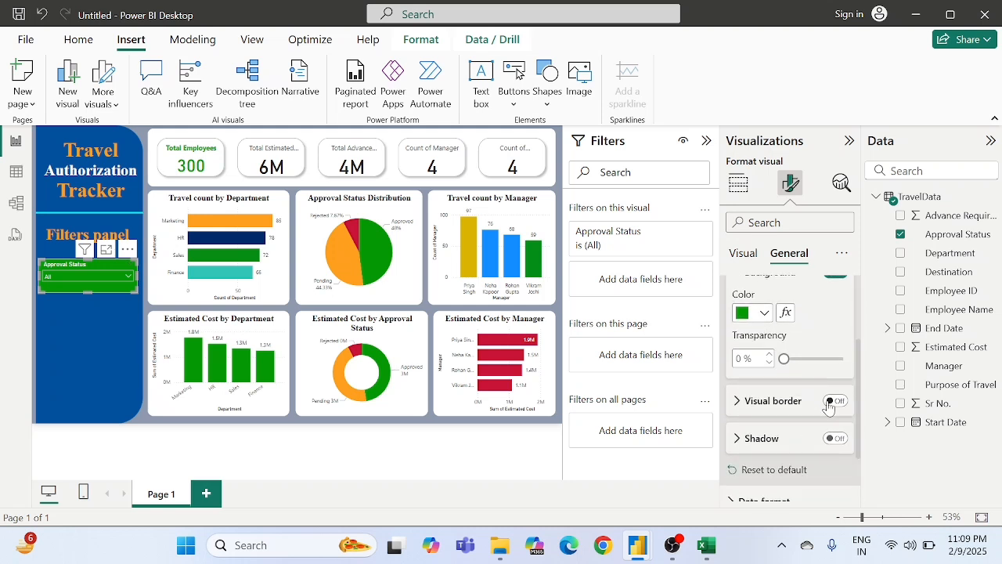
left_click(832, 401)
left_click(767, 406)
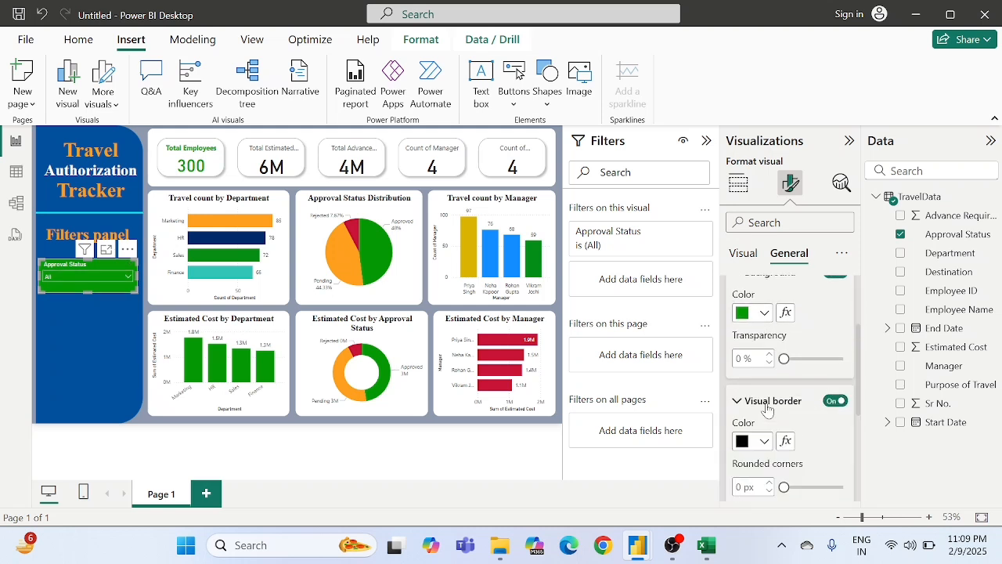
scroll(768, 408, "down", 1)
left_click(756, 408)
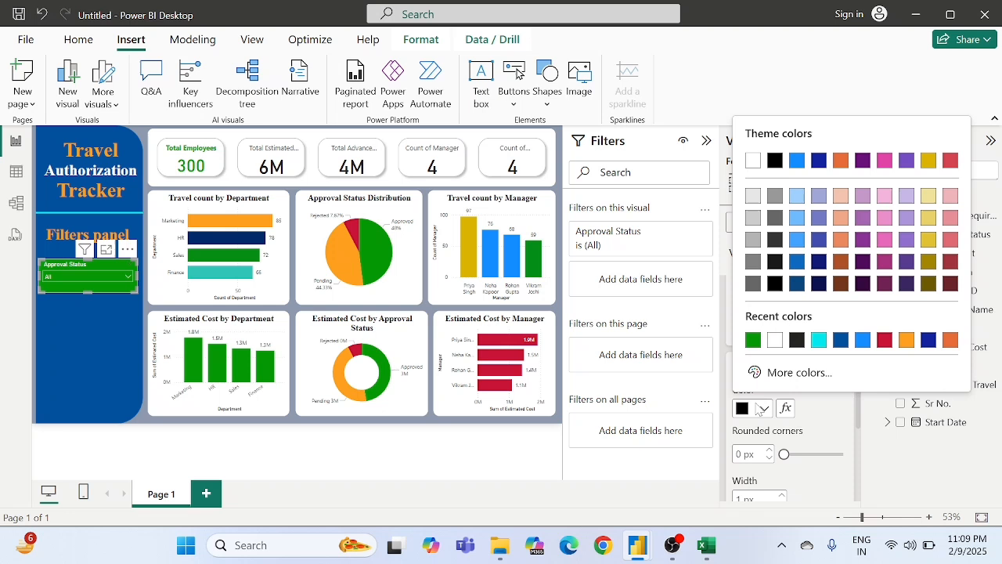
left_click(773, 340)
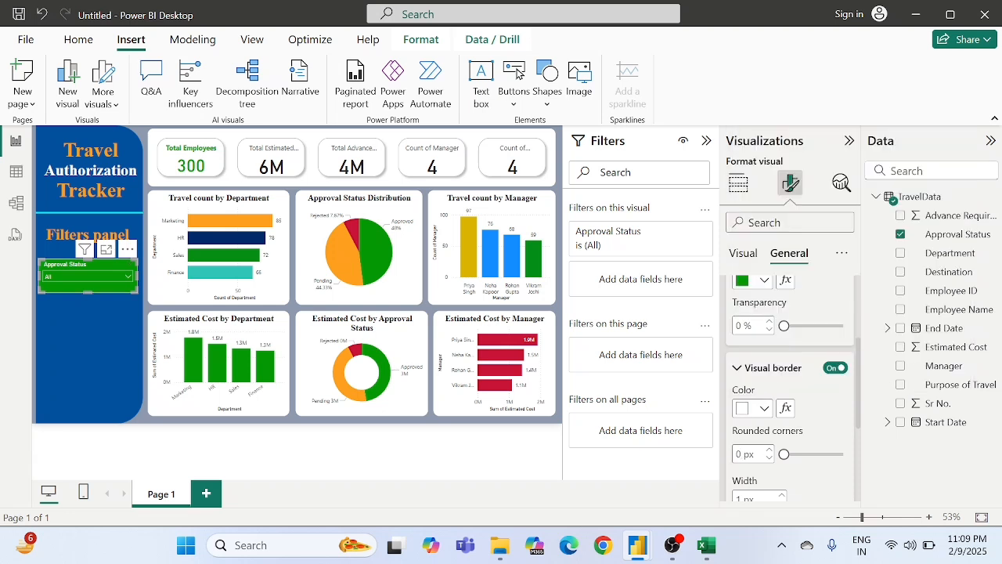
type("14")
left_click(161, 436)
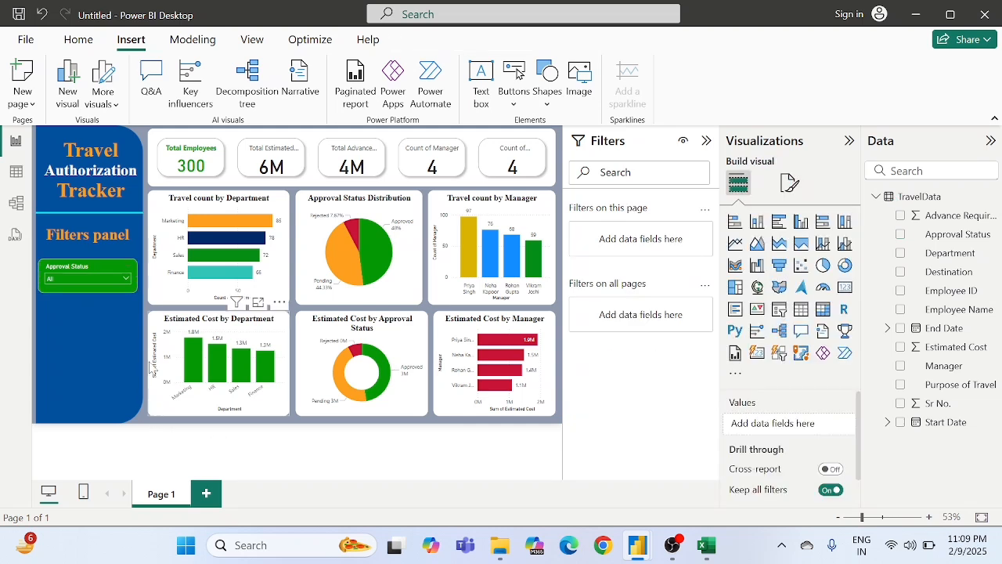
- Test the Approval Status slicer by filtering the report on Pending and Rejected, clear the selection, and close the list
left_click(100, 284)
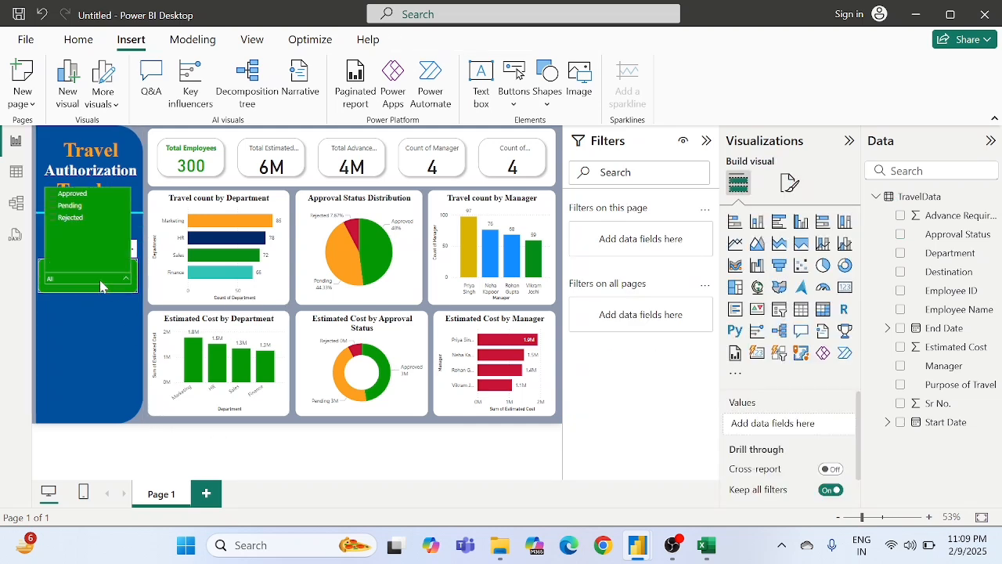
left_click(69, 206)
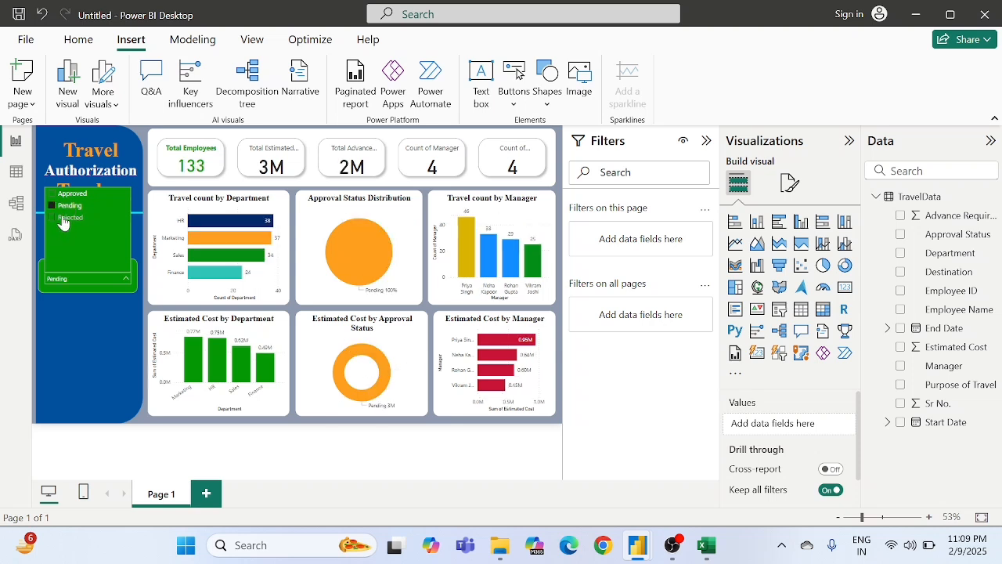
left_click(63, 218)
left_click(63, 219)
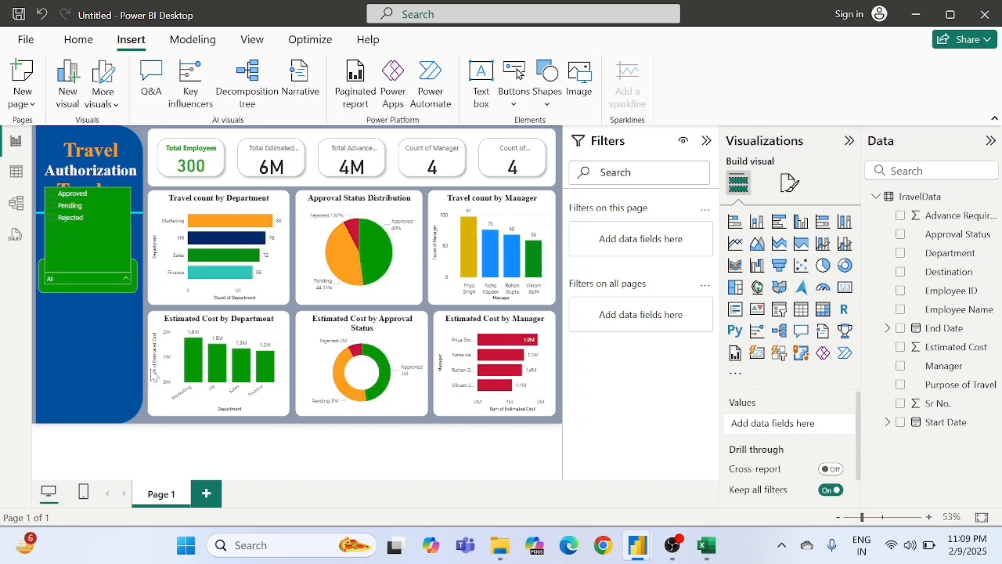
left_click(179, 434)
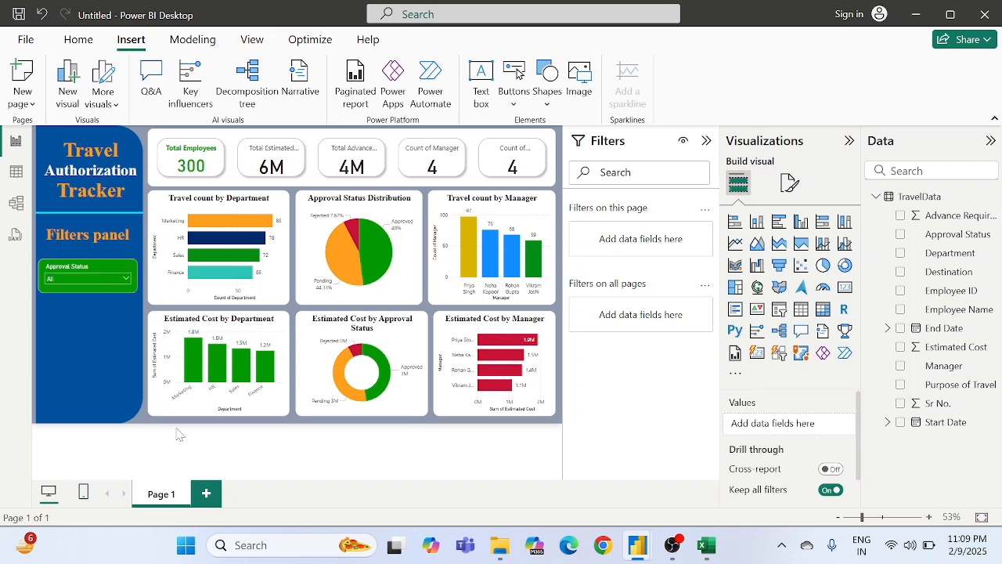
- Duplicate the formatted Approval Status slicer to make three copies
left_click(98, 270)
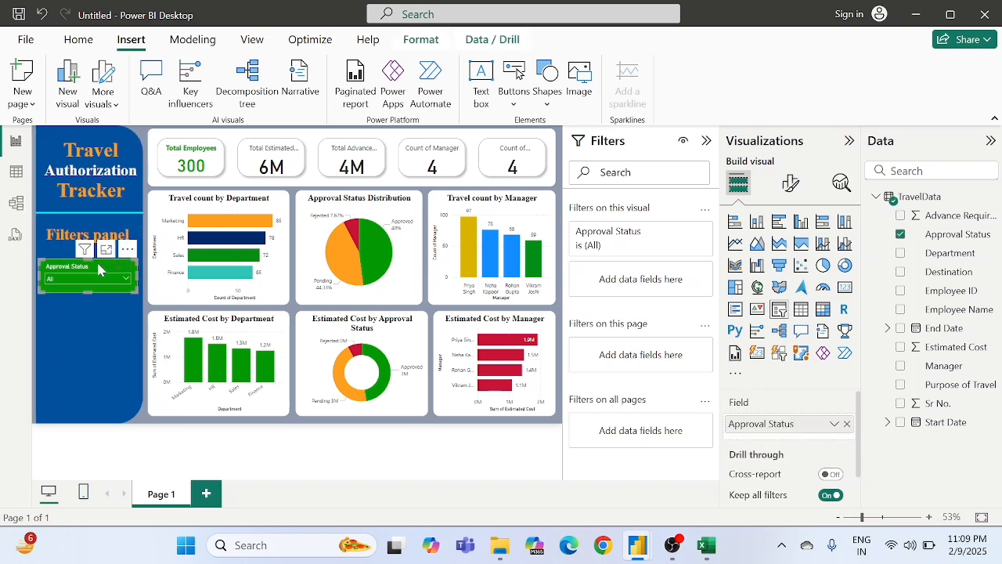
key("ctrl+v")
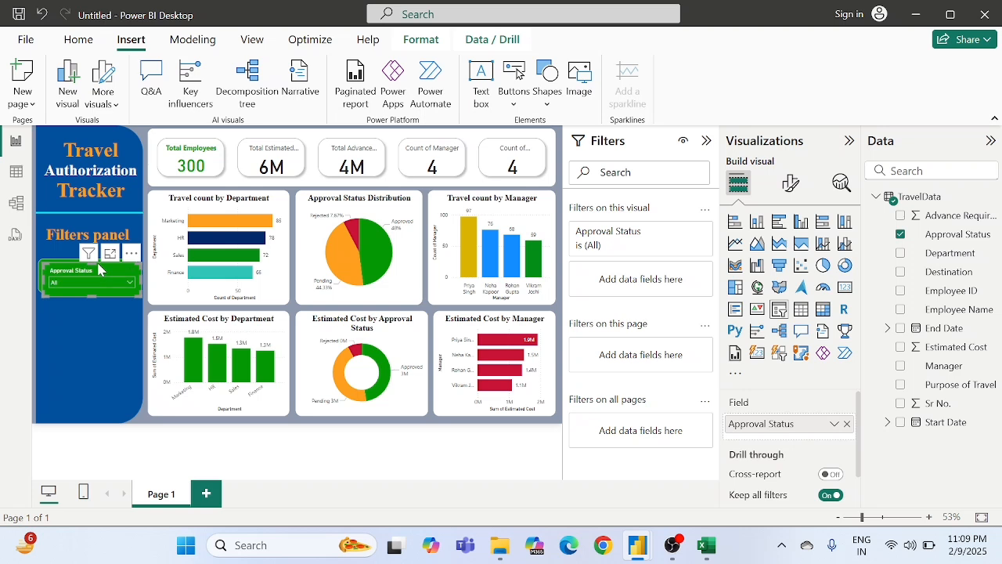
key("ctrl+v")
key("ctrl+v")
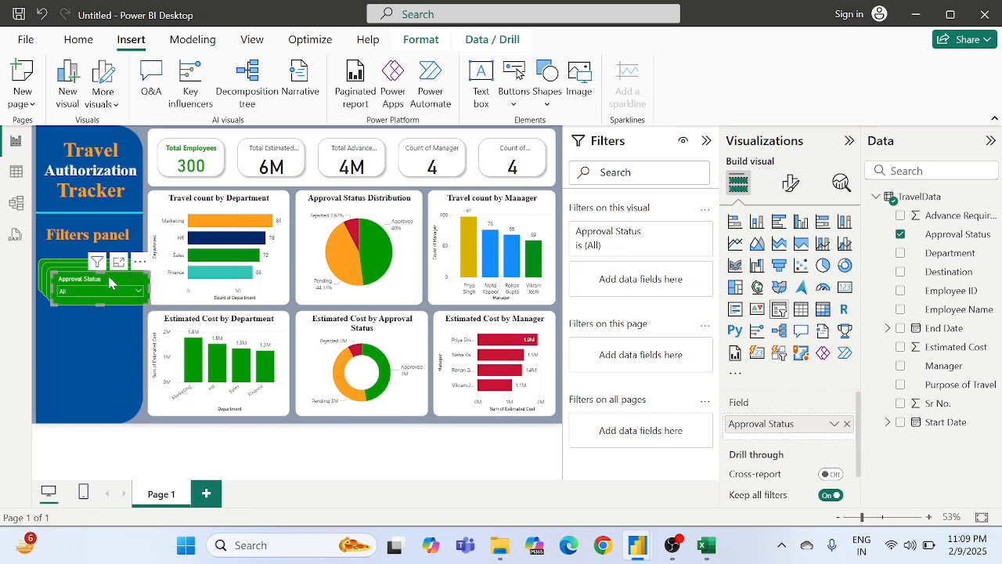
- Spread the three copied Approval Status slicers down the blue sidebar to form a single column beneath the original slicer
left_click_drag(106, 288, 94, 384)
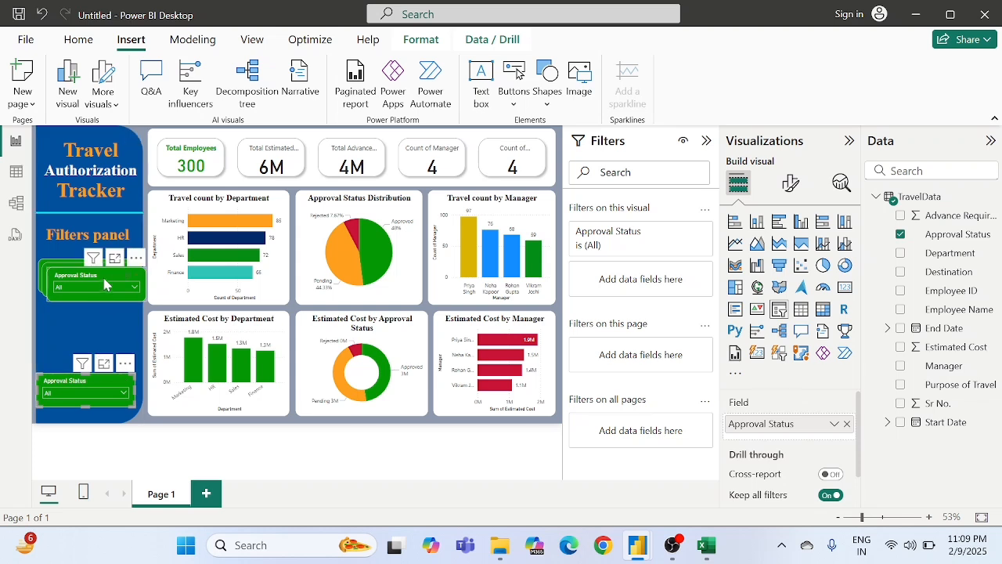
left_click_drag(105, 282, 93, 332)
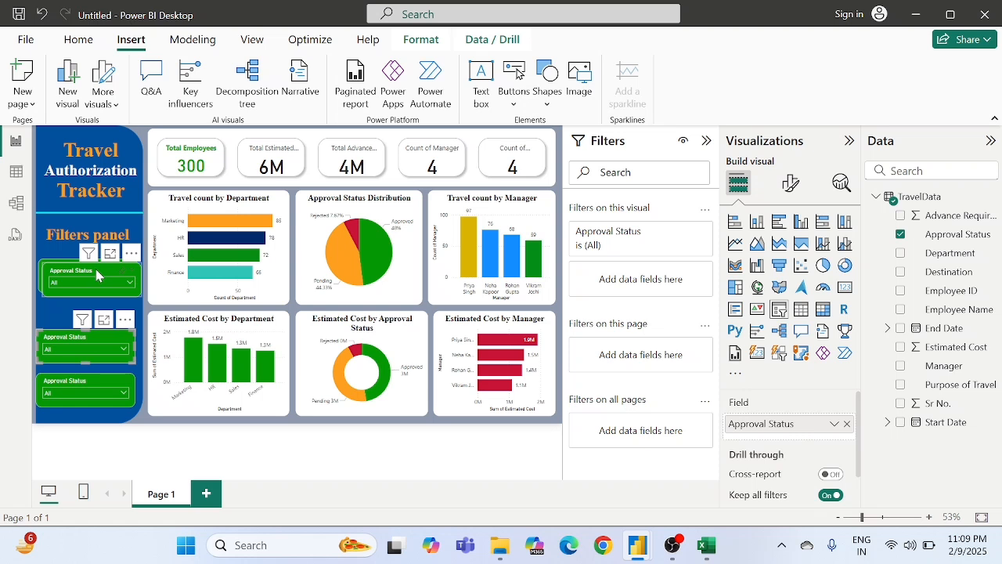
left_click_drag(97, 274, 92, 310)
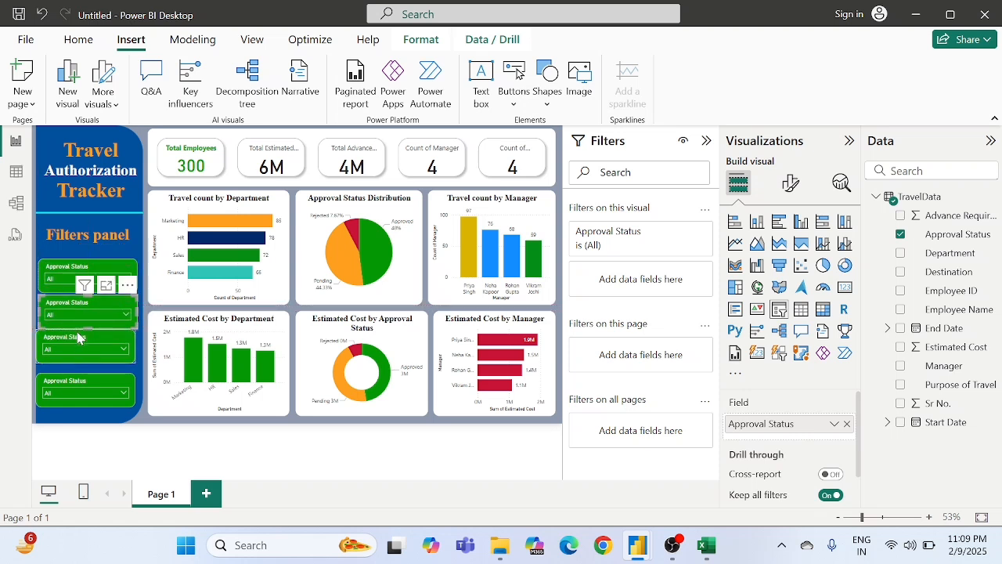
- Shift the second and third slicers slightly down to even out the gaps and line them up with the first slicer
left_click(77, 338)
left_click_drag(77, 338, 78, 347)
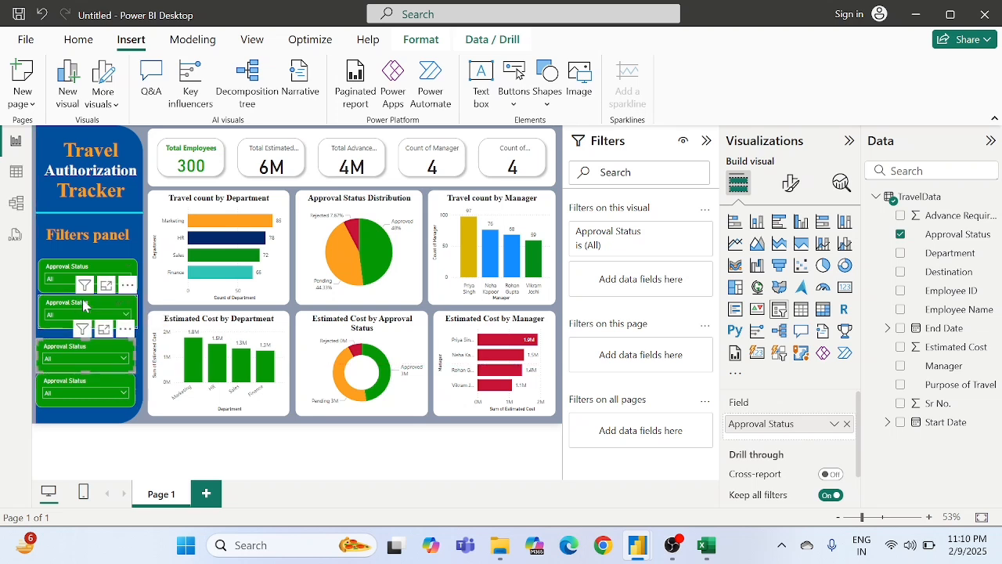
left_click_drag(84, 305, 84, 310)
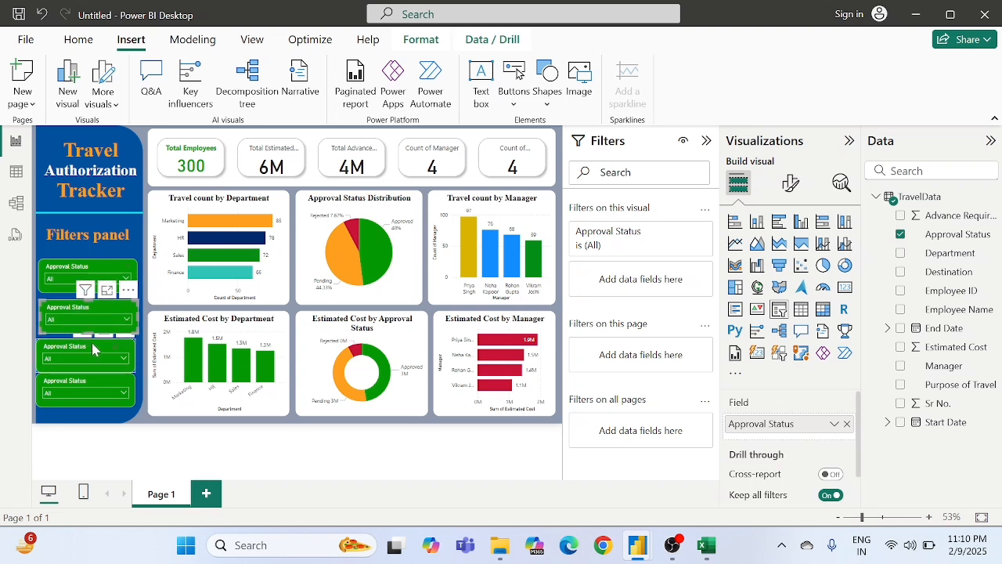
left_click_drag(92, 344, 93, 351)
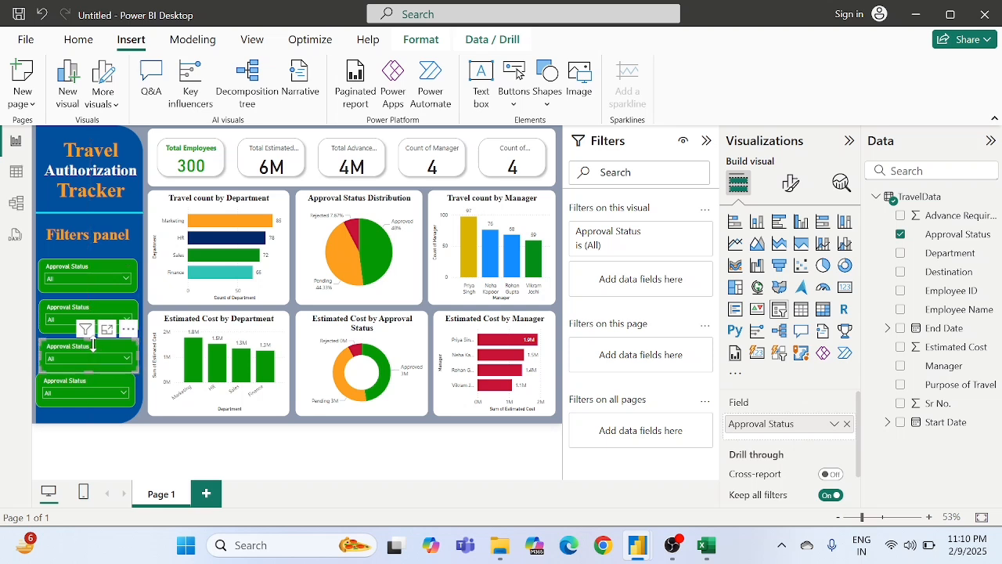
- Move the fourth slicer slightly down and into line with the column, nudge it back up a little, and deselect it
left_click(88, 381)
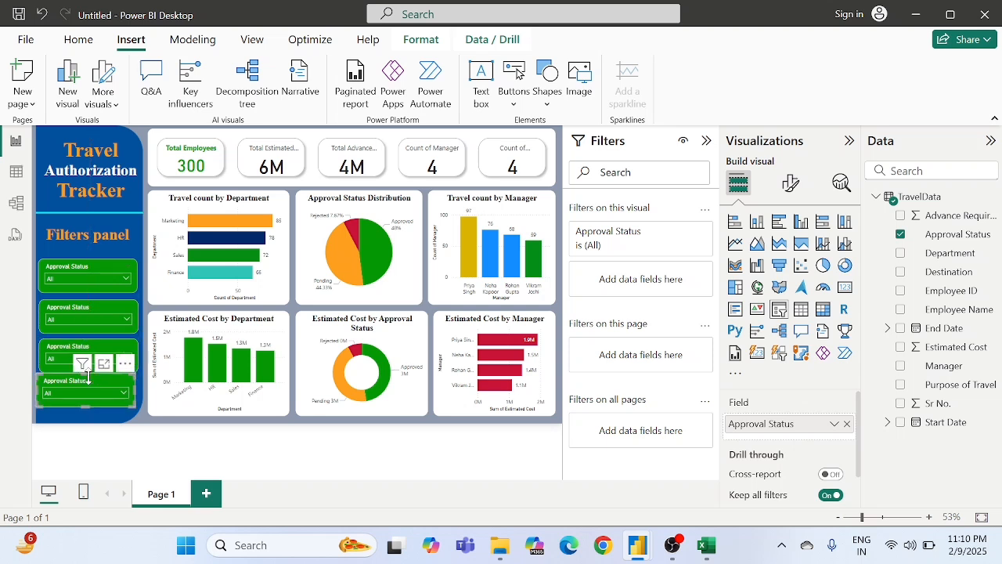
left_click_drag(89, 381, 94, 387)
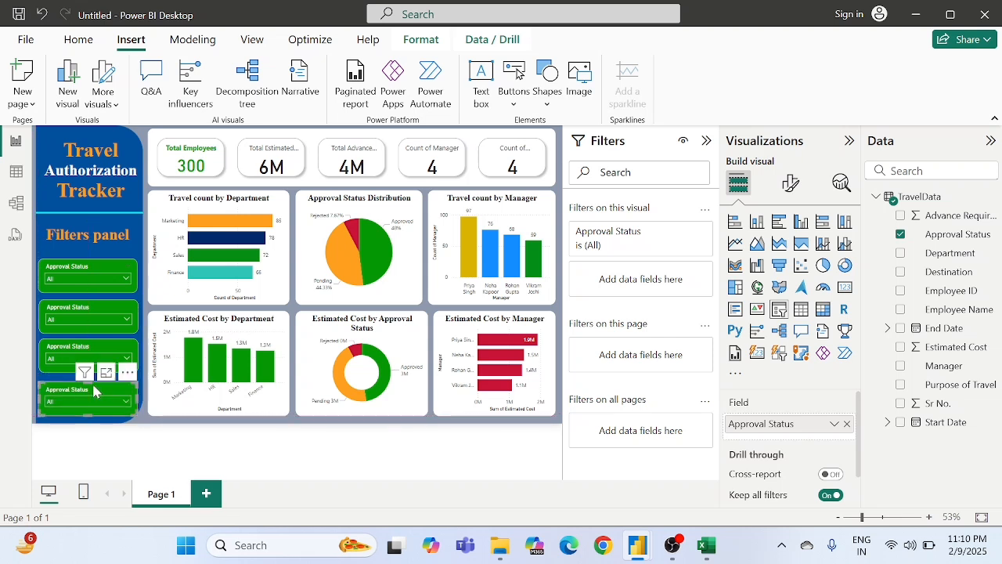
key("Up")
key("Up")
key("Up")
key("Up")
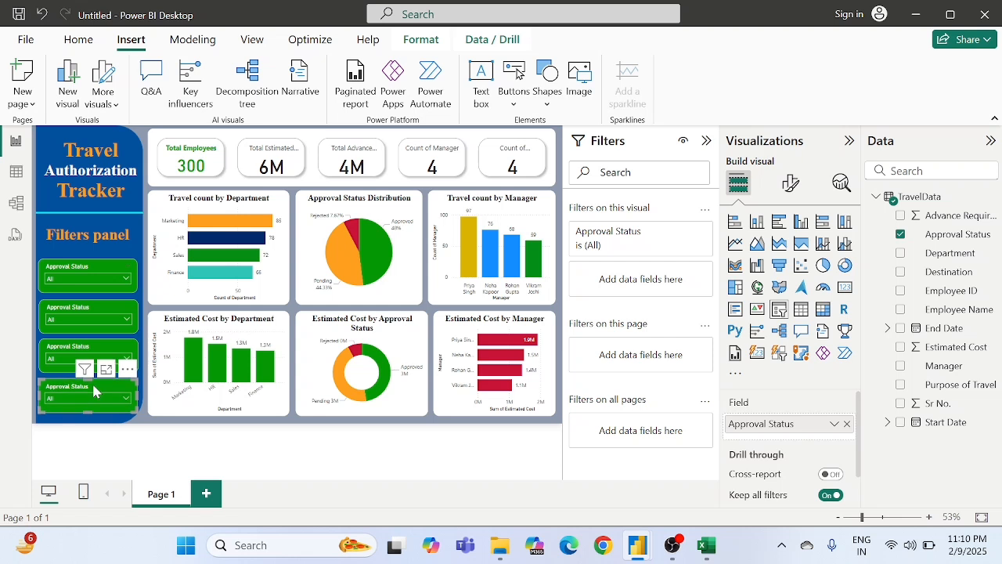
left_click(178, 437)
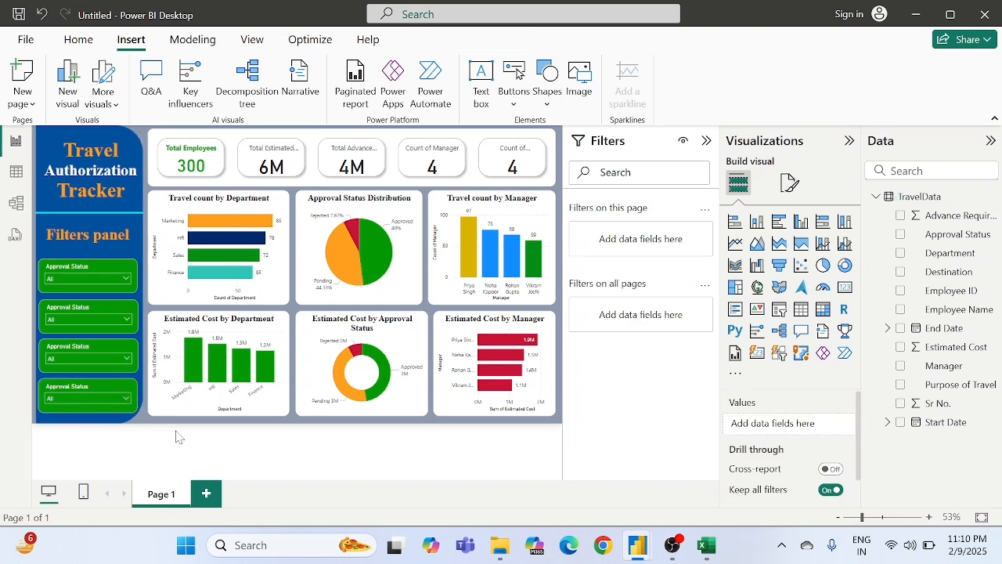
- Fine-tune the vertical position of the second slicer so it sits evenly between the first and third slicers
left_click(87, 314)
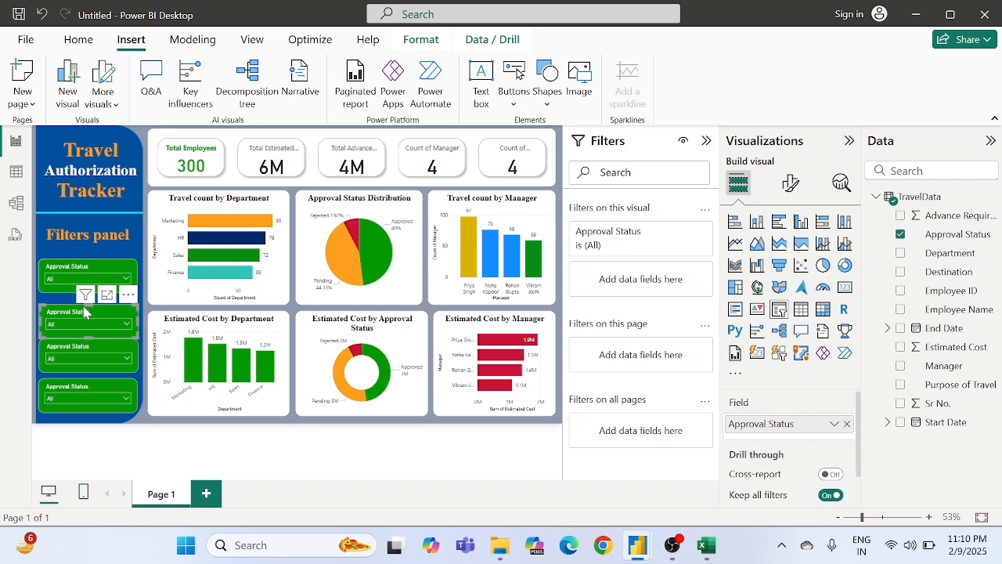
key("Up")
key("Up")
key("Up")
key("Up")
key("Up")
key("Up")
key("Up")
key("Up")
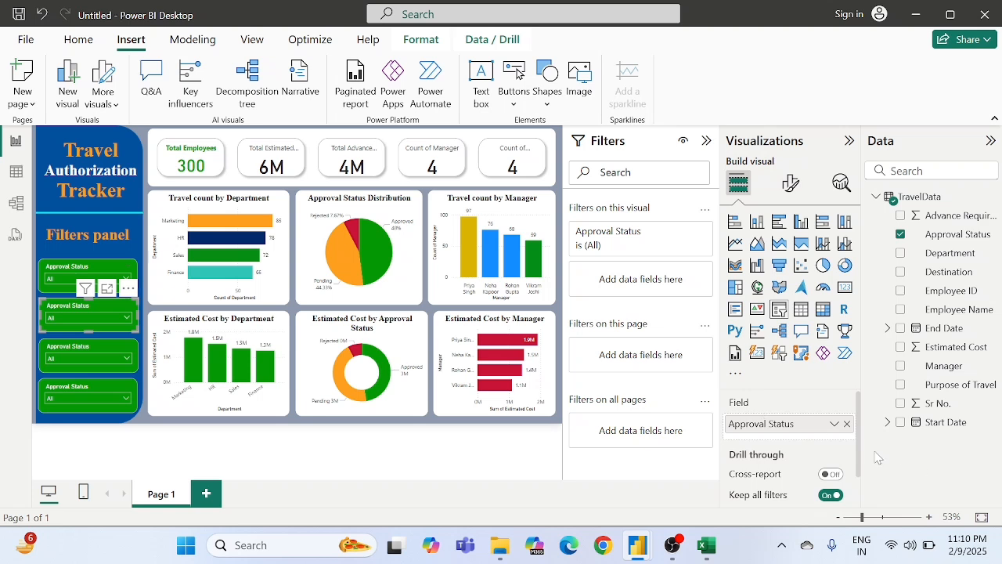
- Replace the Approval Status field with Department in the second slicer and with Manager in the third slicer
left_click(845, 424)
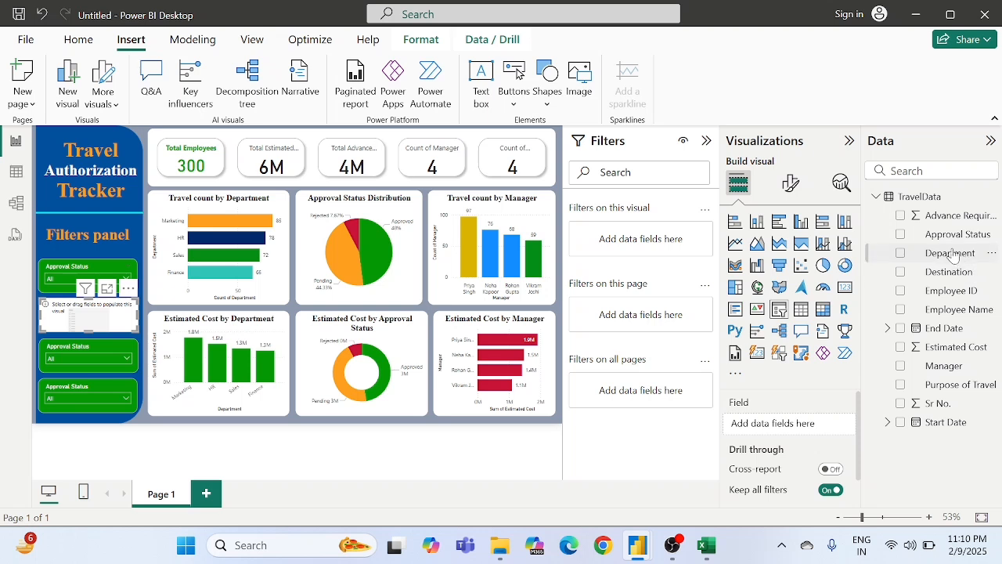
left_click_drag(950, 253, 788, 417)
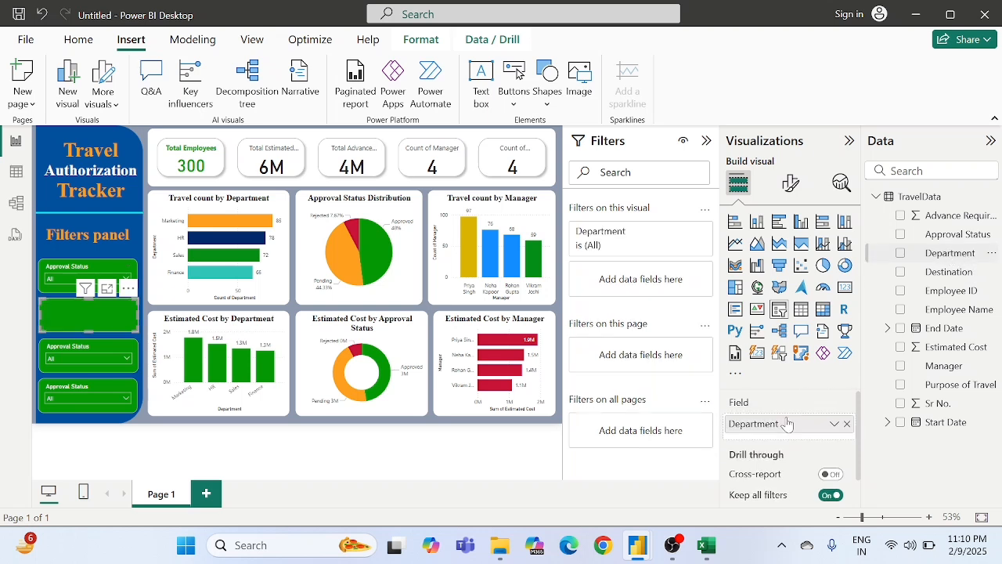
left_click(86, 353)
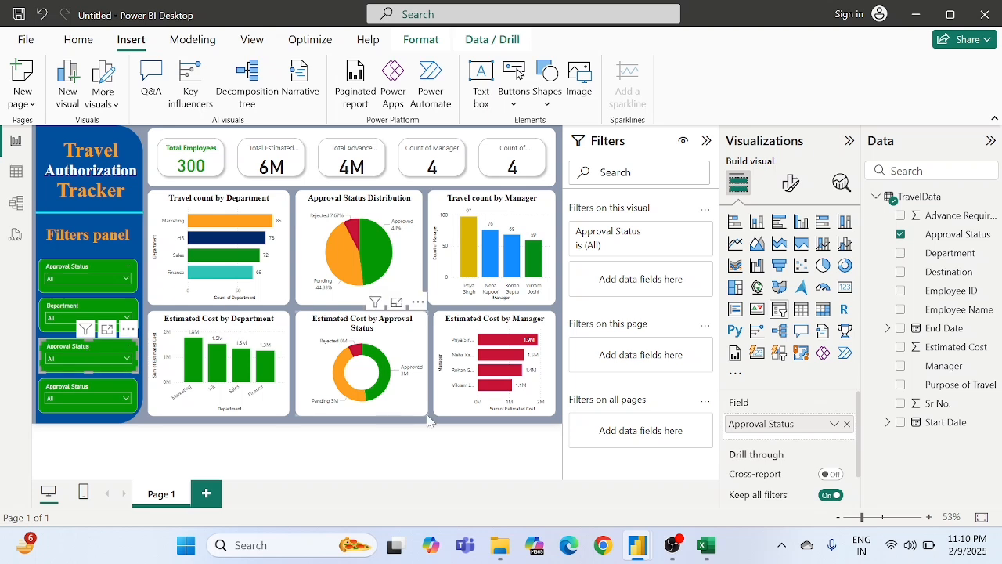
left_click(847, 424)
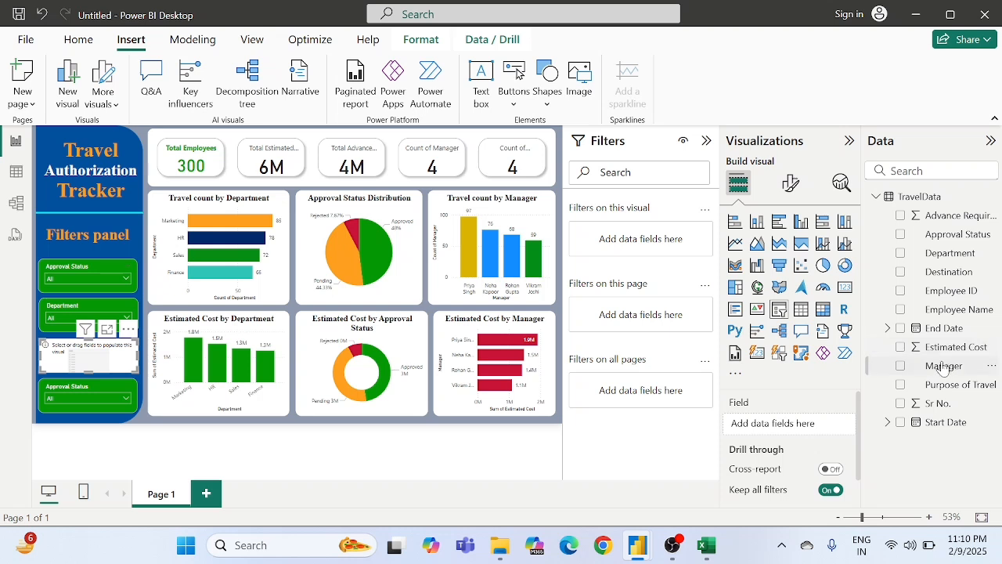
left_click_drag(944, 368, 783, 423)
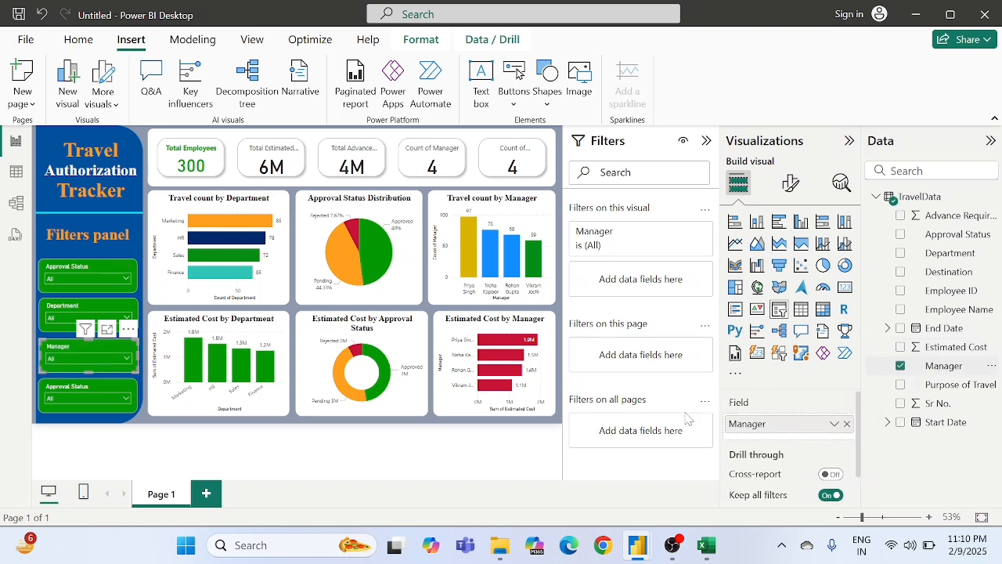
- Replace the fourth slicer's Approval Status field with Destination and deselect the slicer
left_click(87, 386)
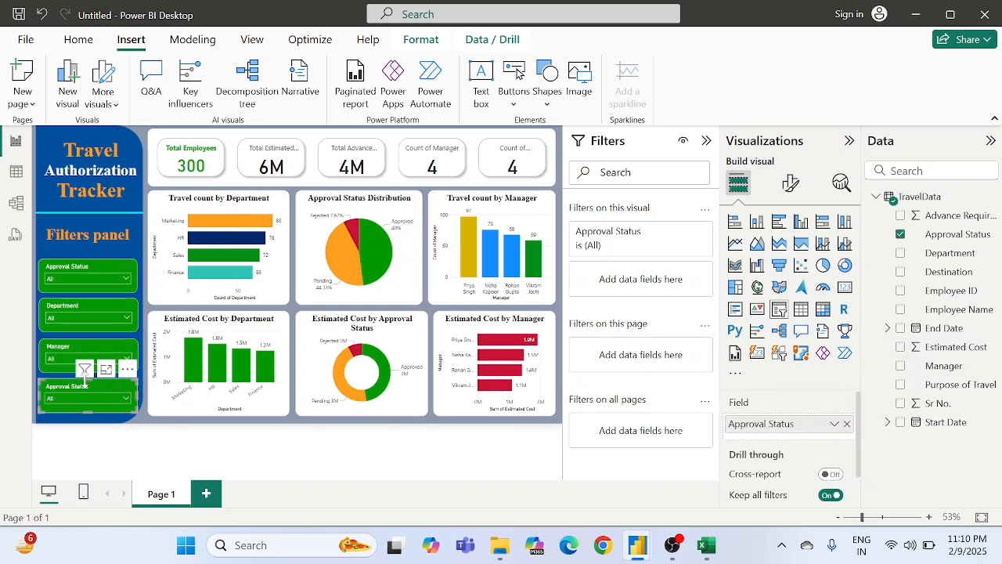
left_click(847, 424)
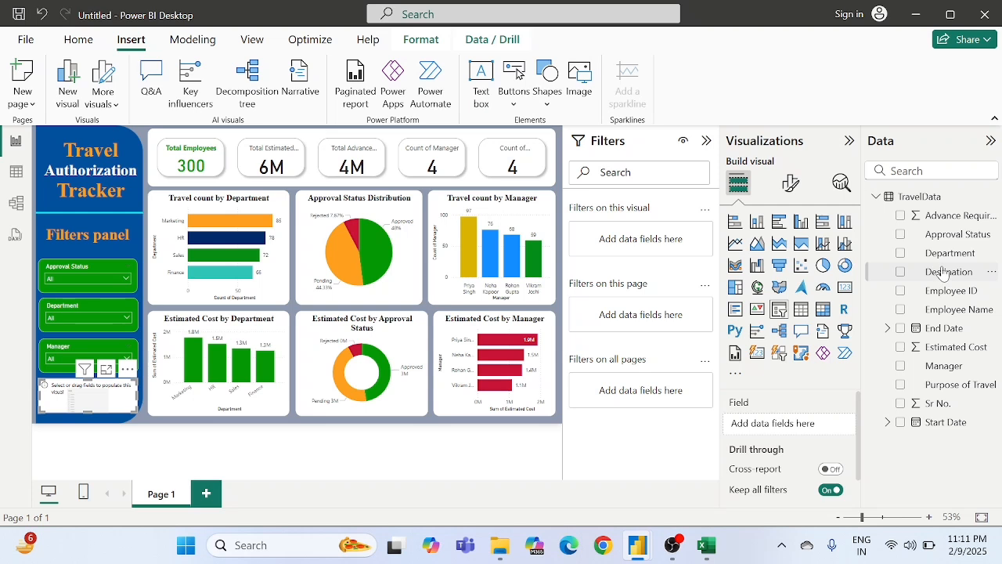
left_click_drag(943, 274, 803, 422)
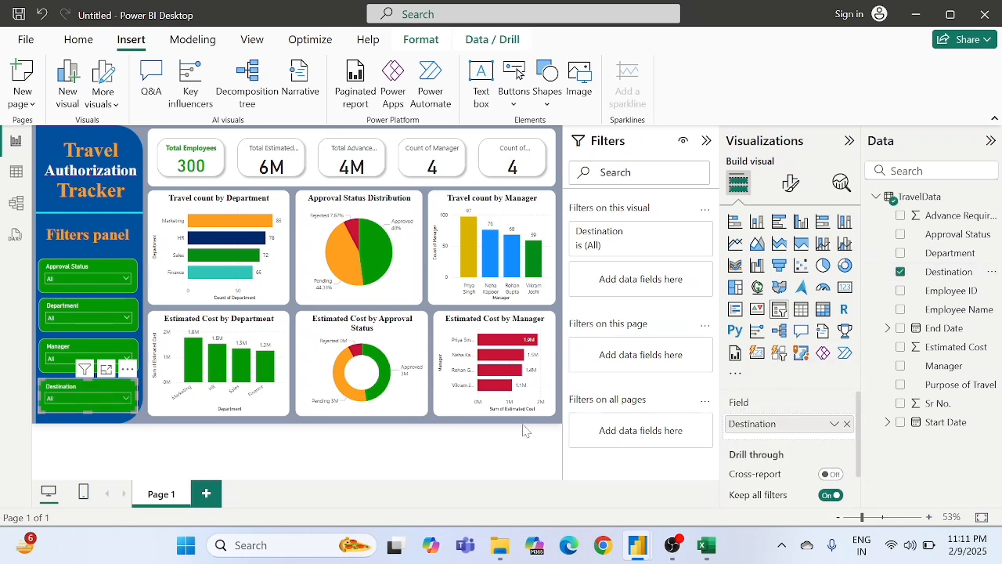
left_click(429, 427)
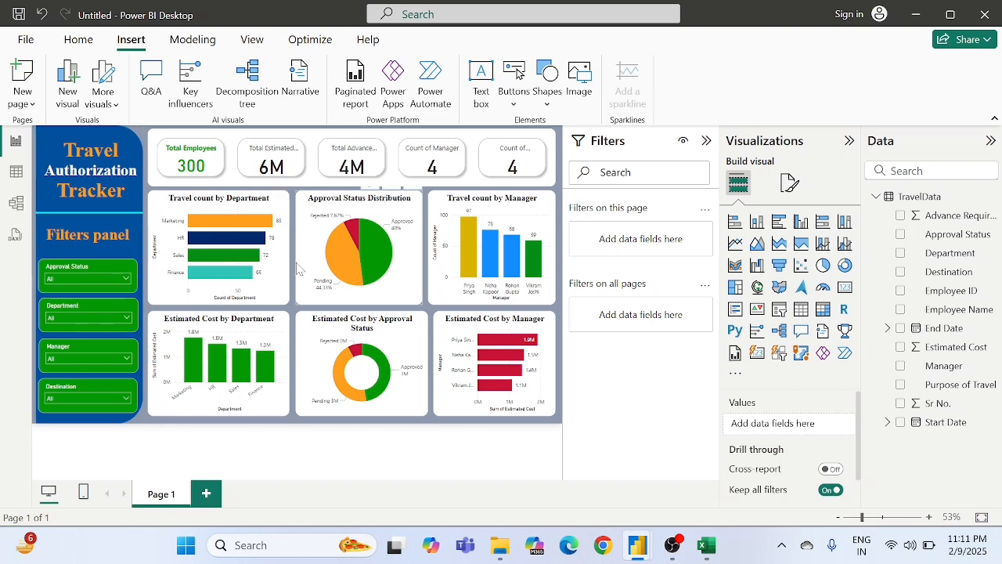
mouse_move(365, 290)
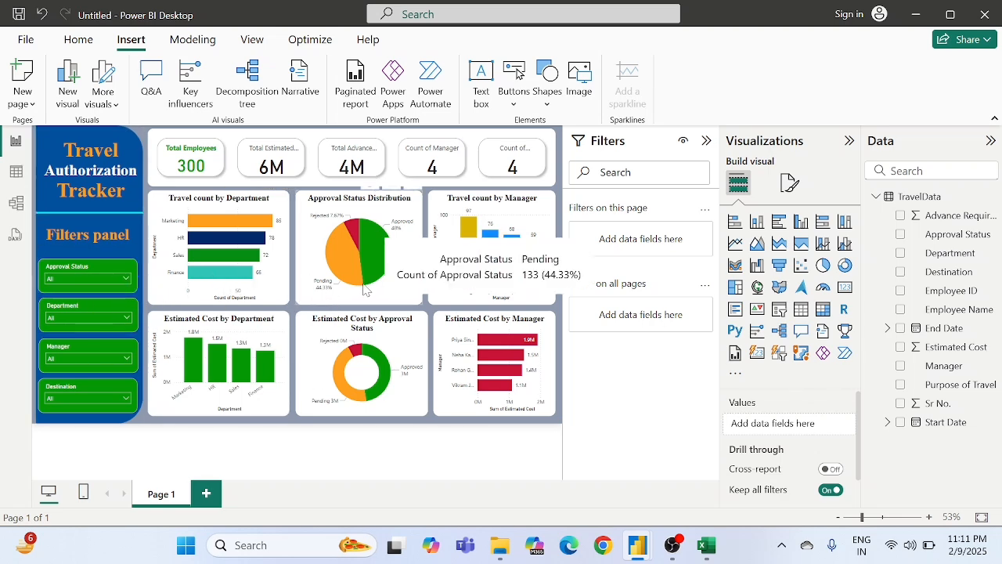